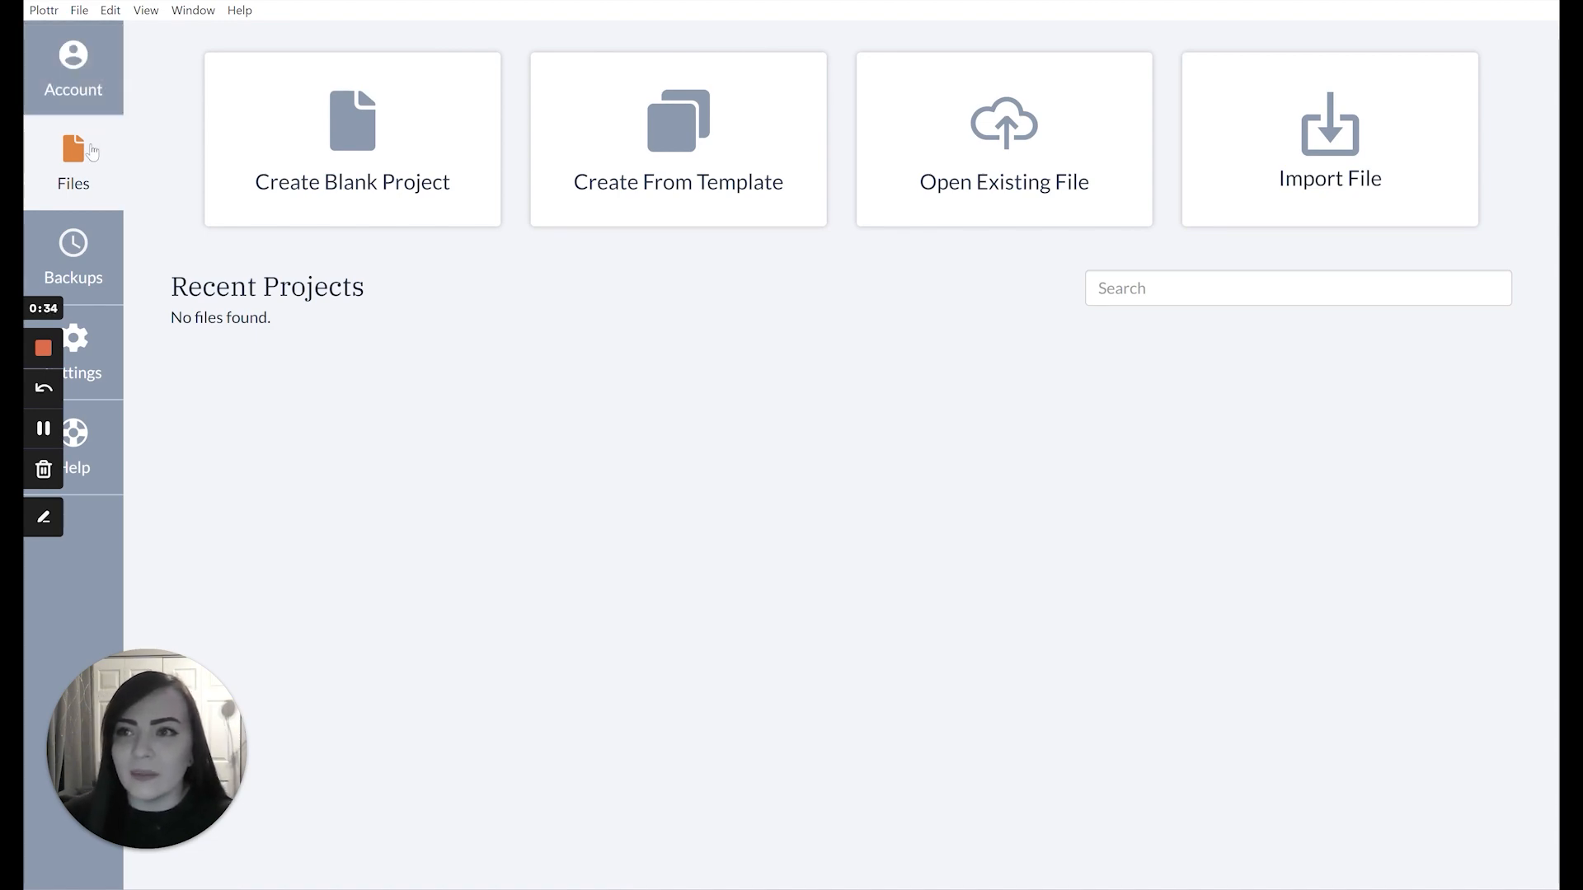
Look over the backups page and the default font and language choices in the general settings
click(93, 246)
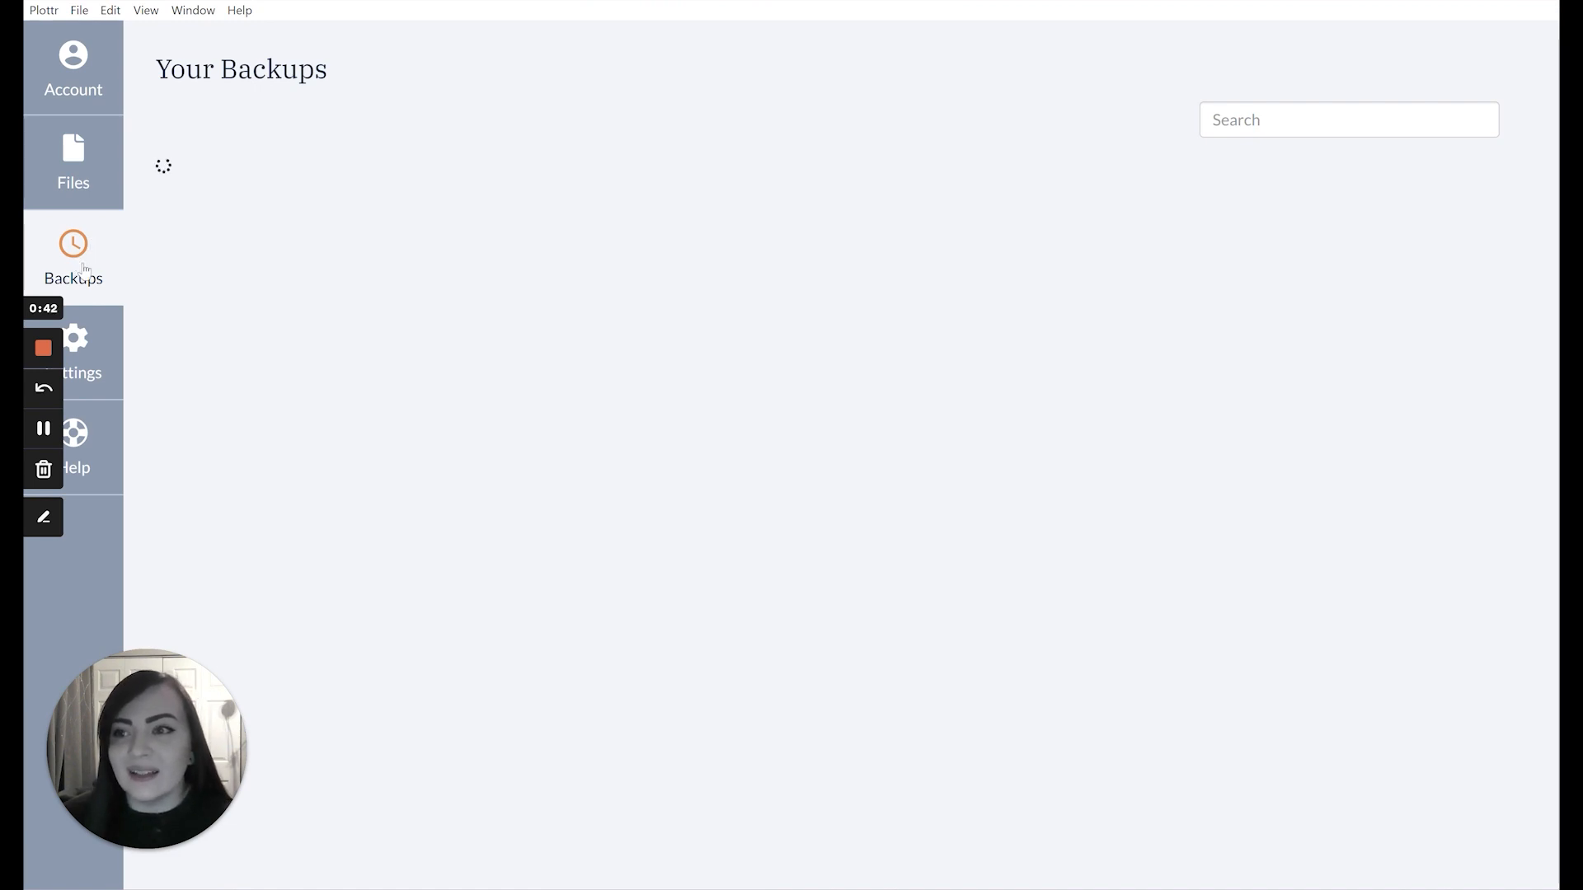
click(98, 341)
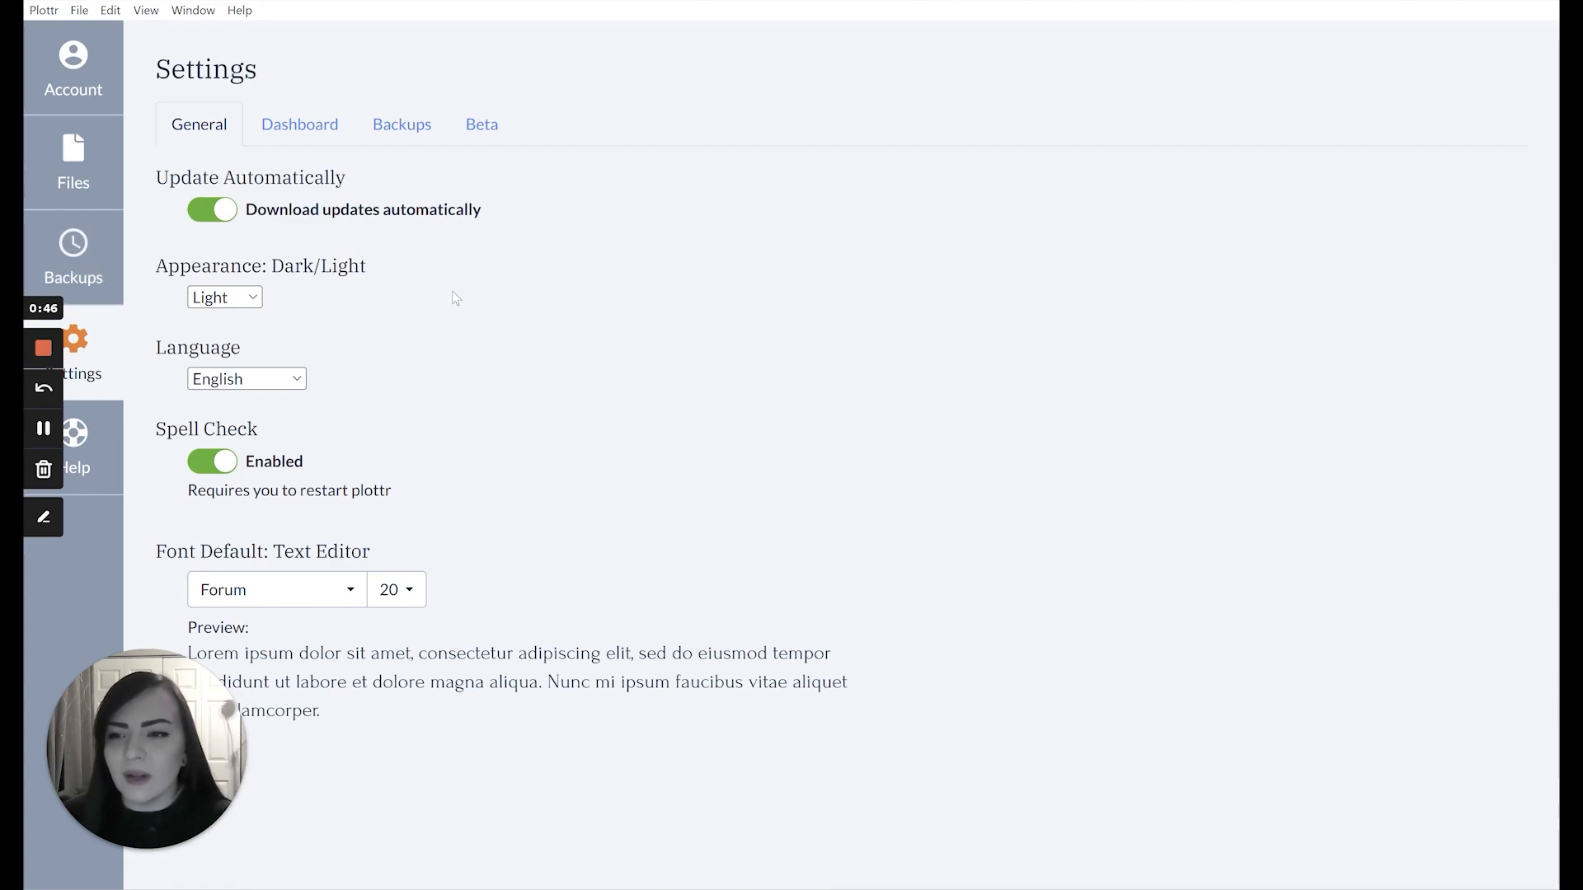
click(350, 588)
scroll(332, 655, down, 3)
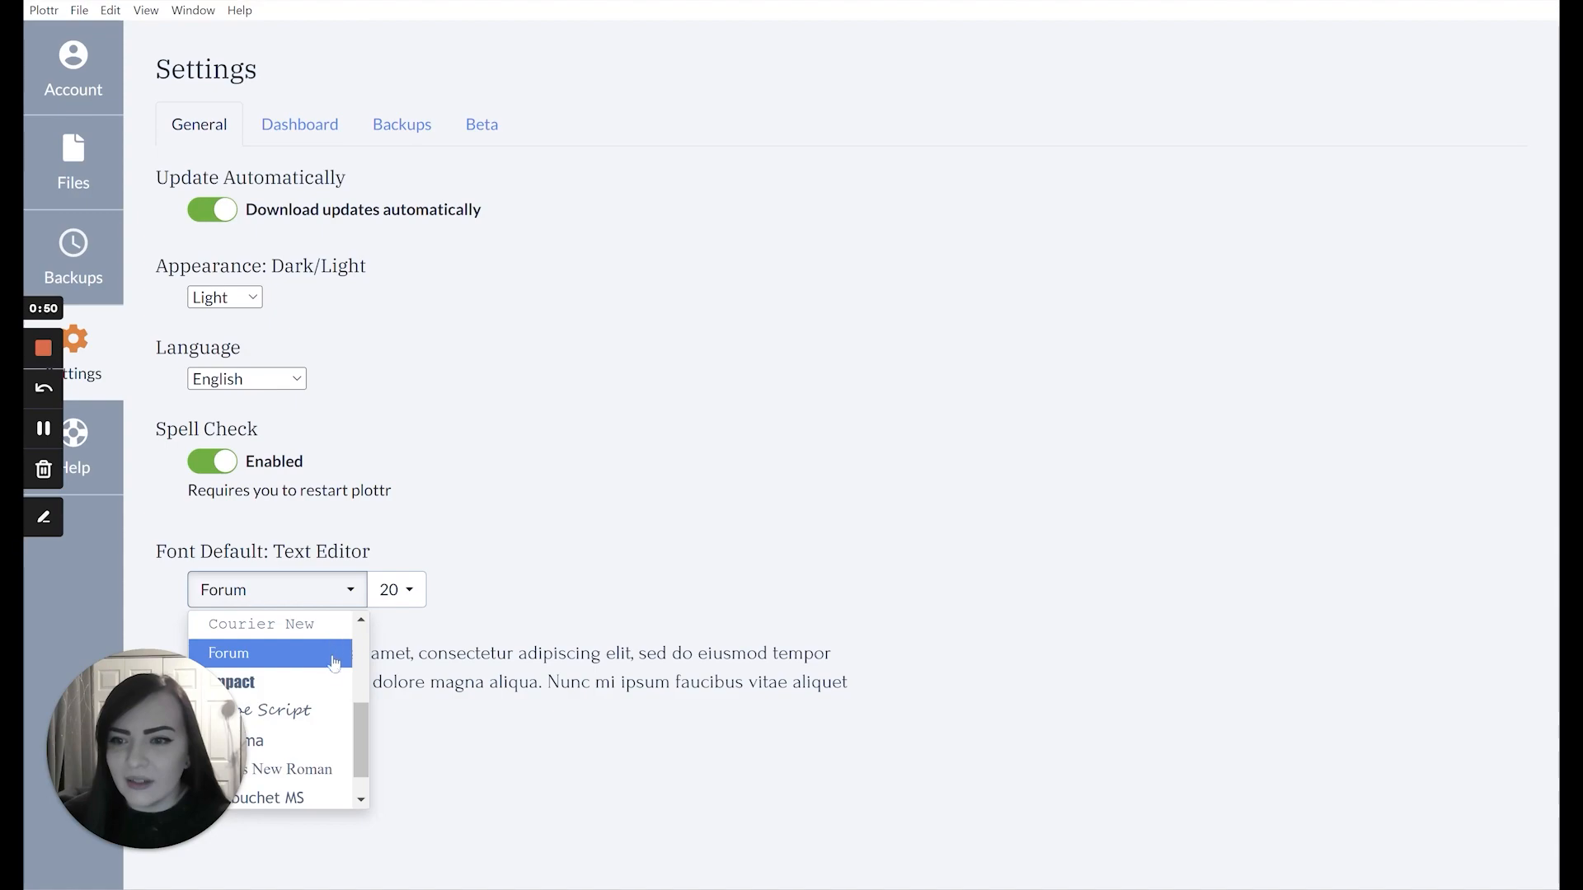
scroll(323, 711, up, 1)
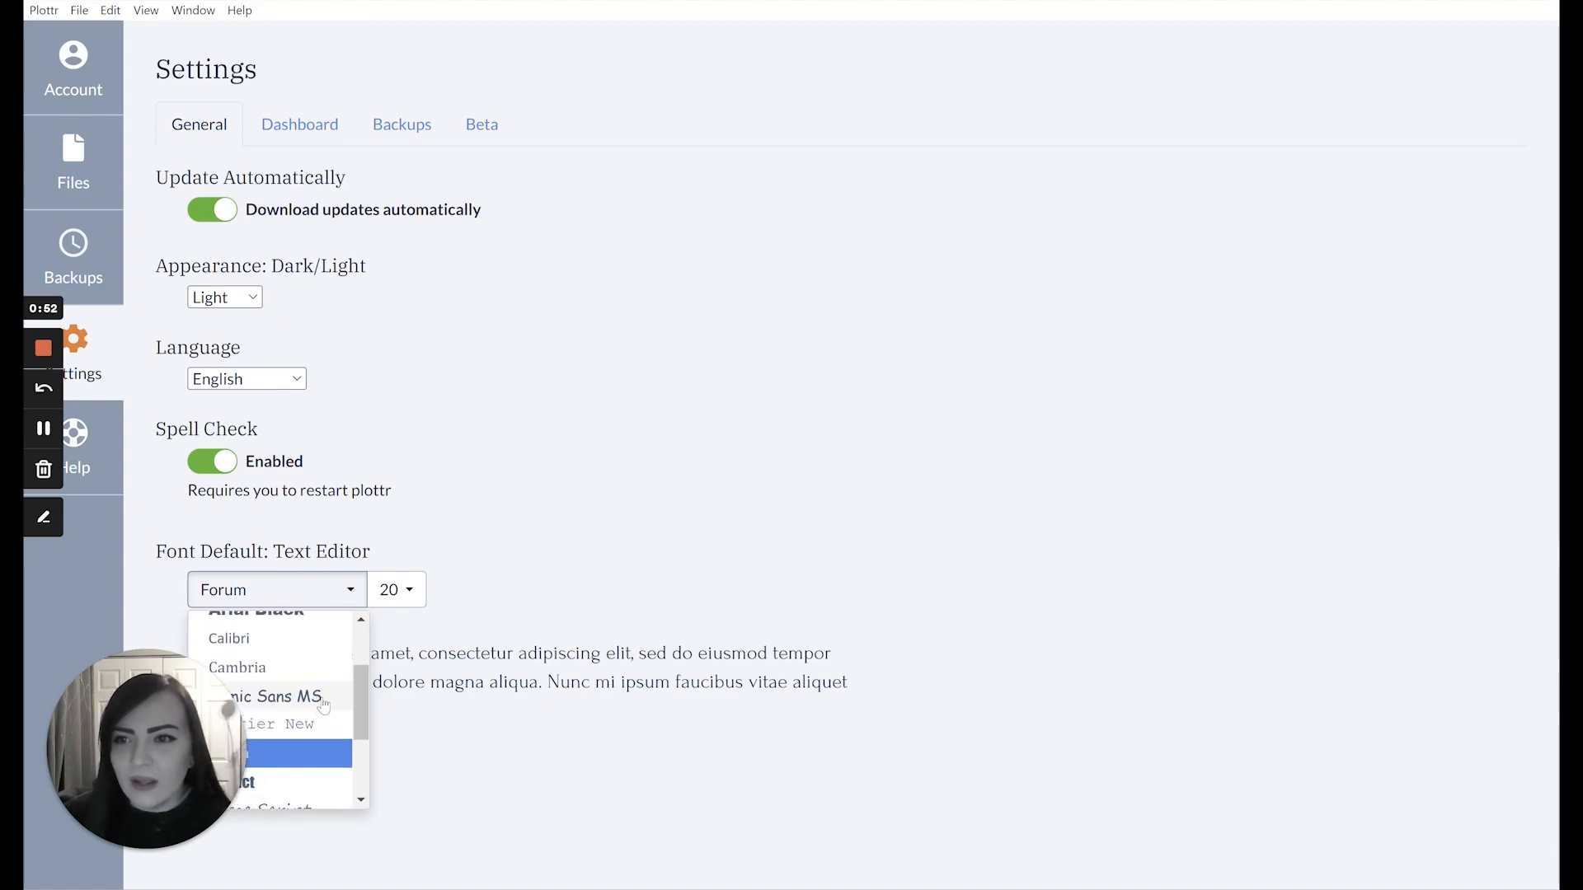
click(348, 589)
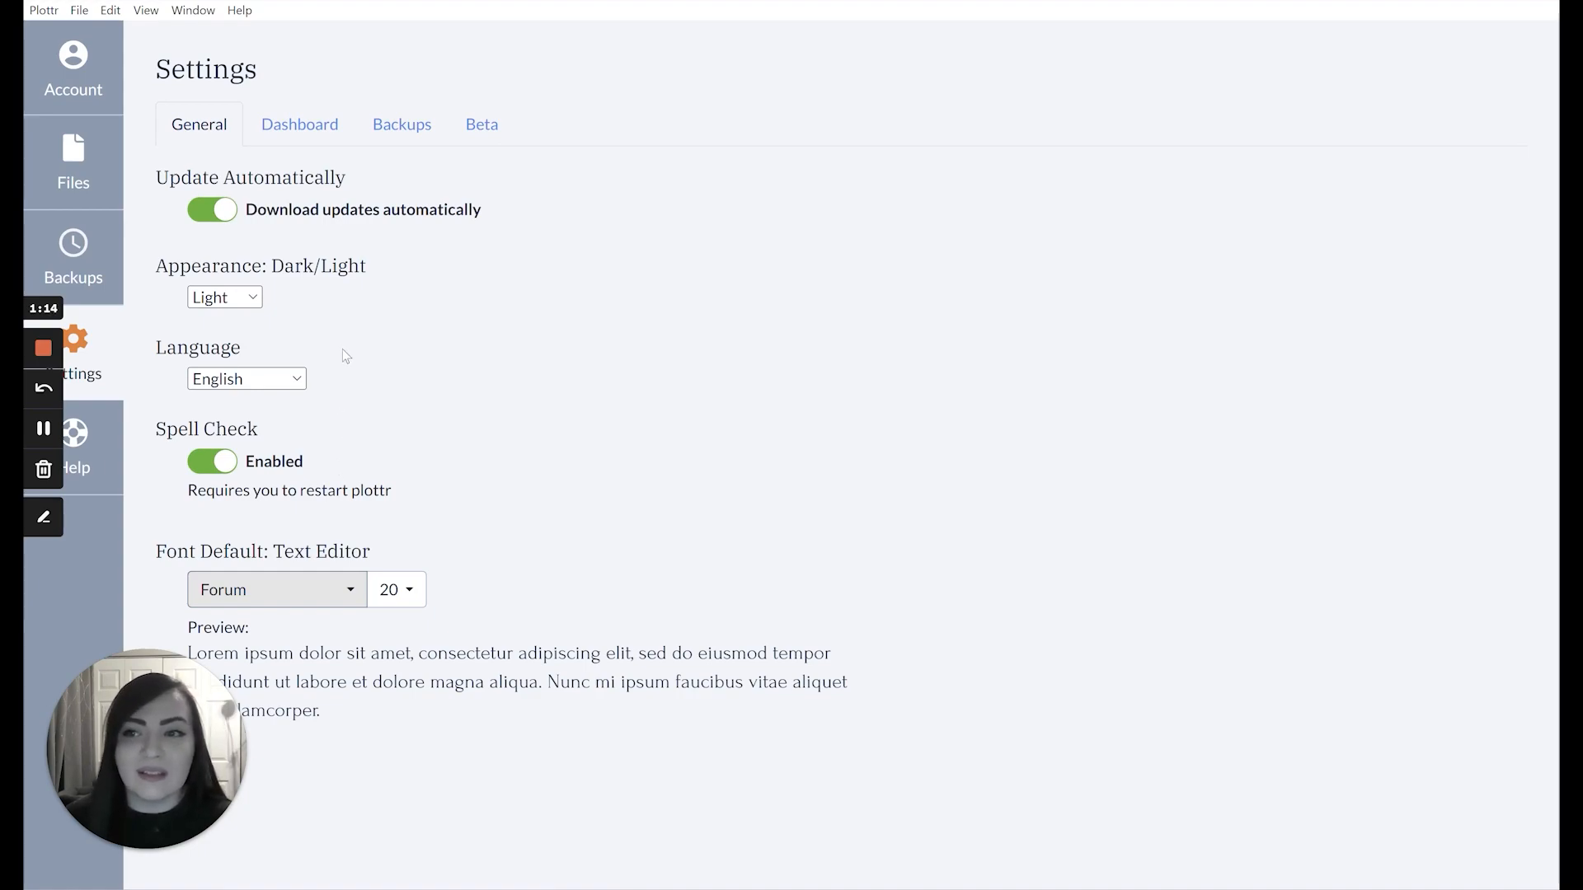
click(299, 381)
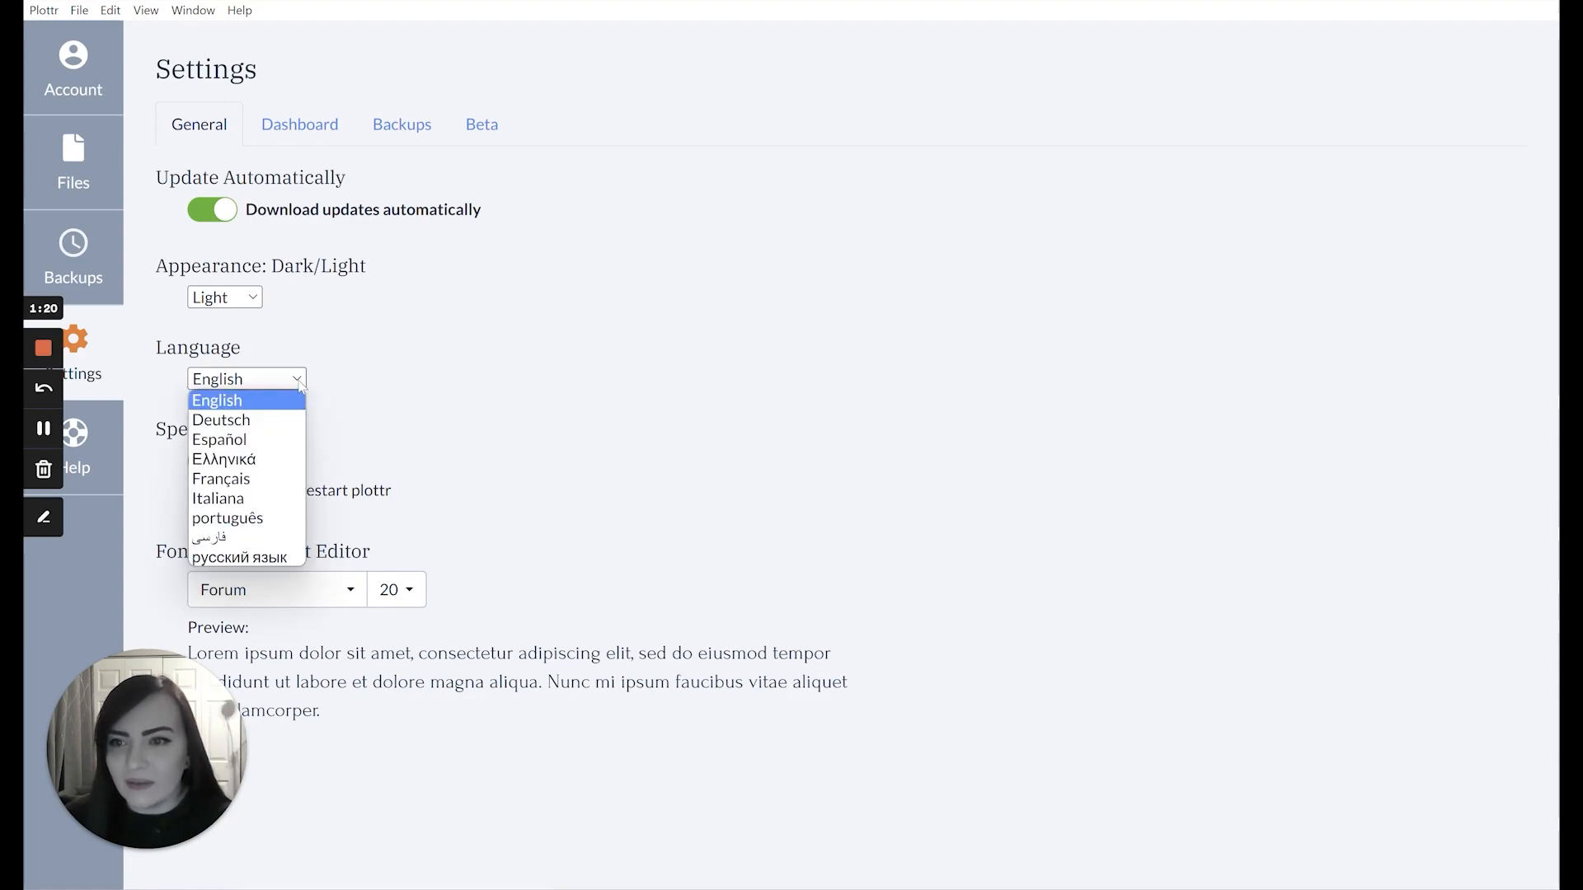
click(298, 384)
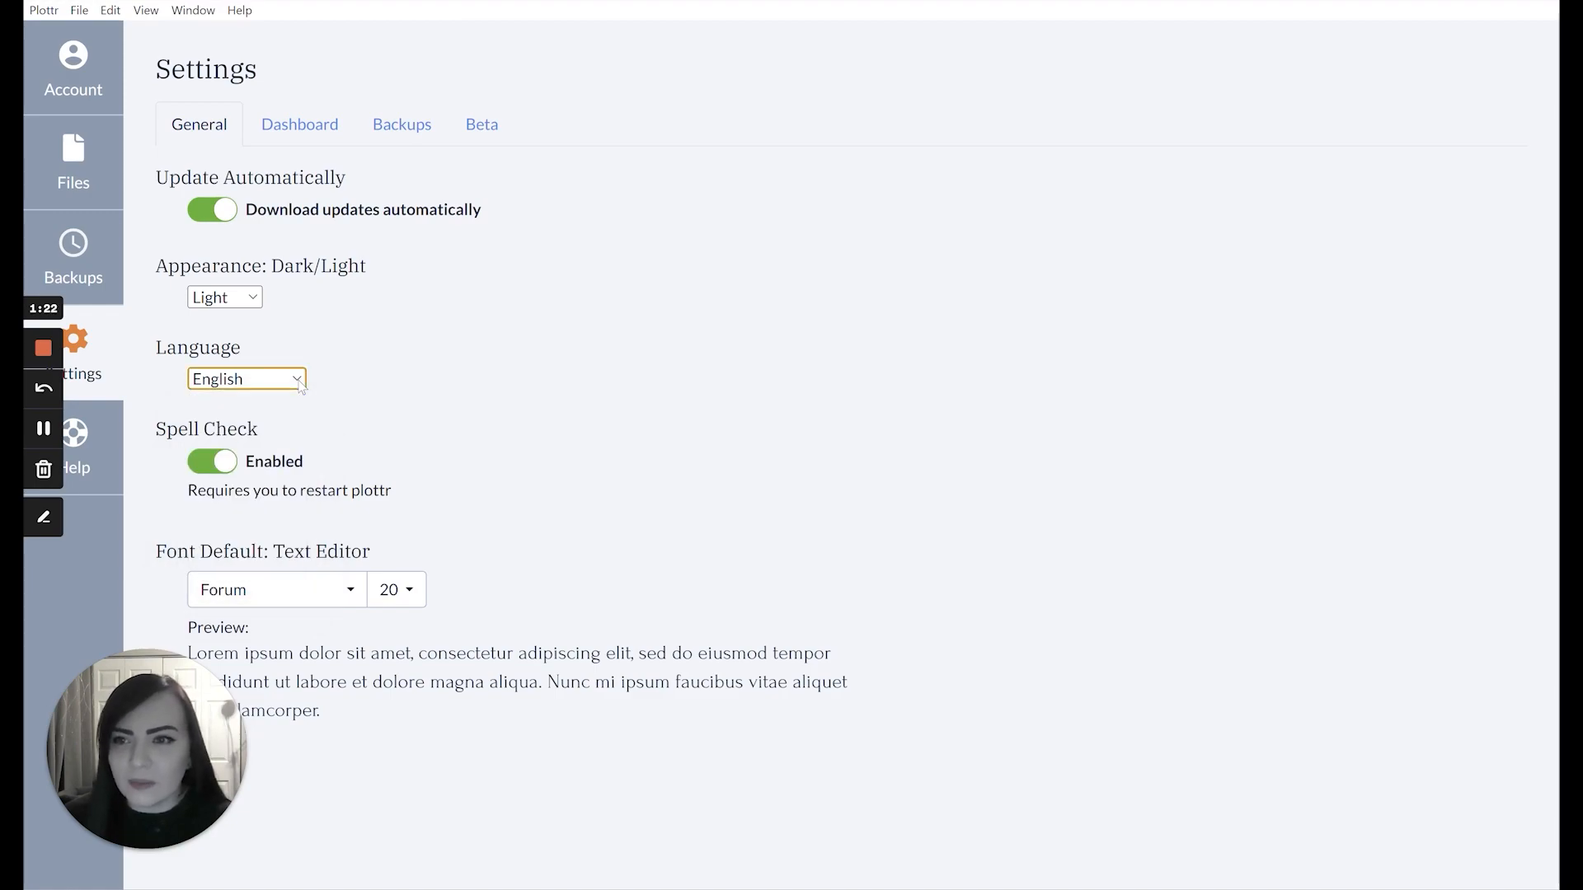
Try the Dark appearance and return the appearance to Light
click(257, 298)
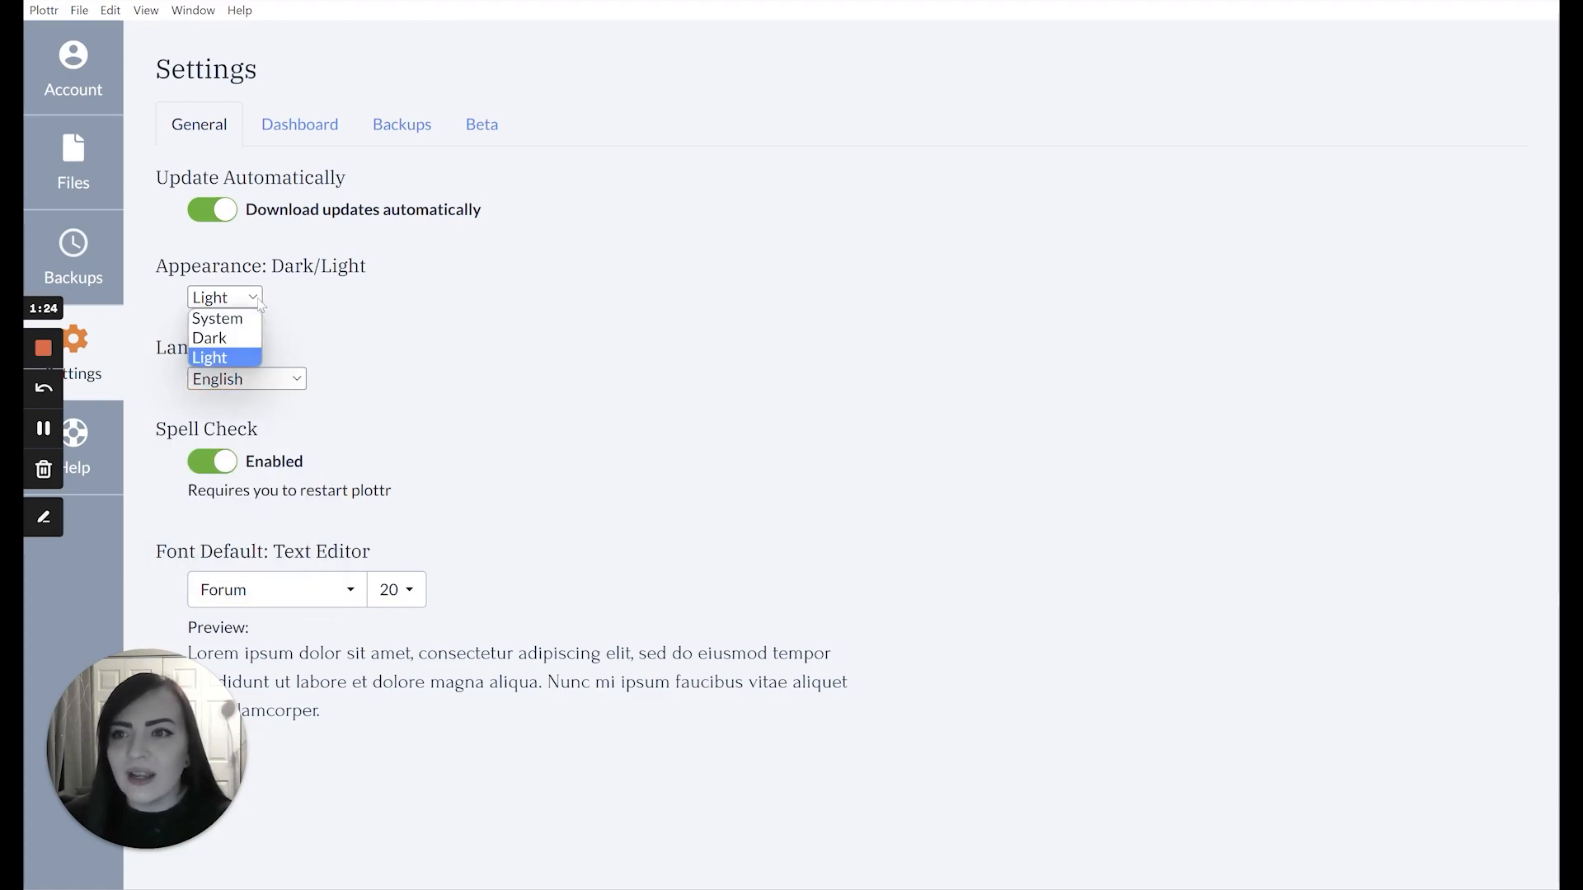
click(253, 337)
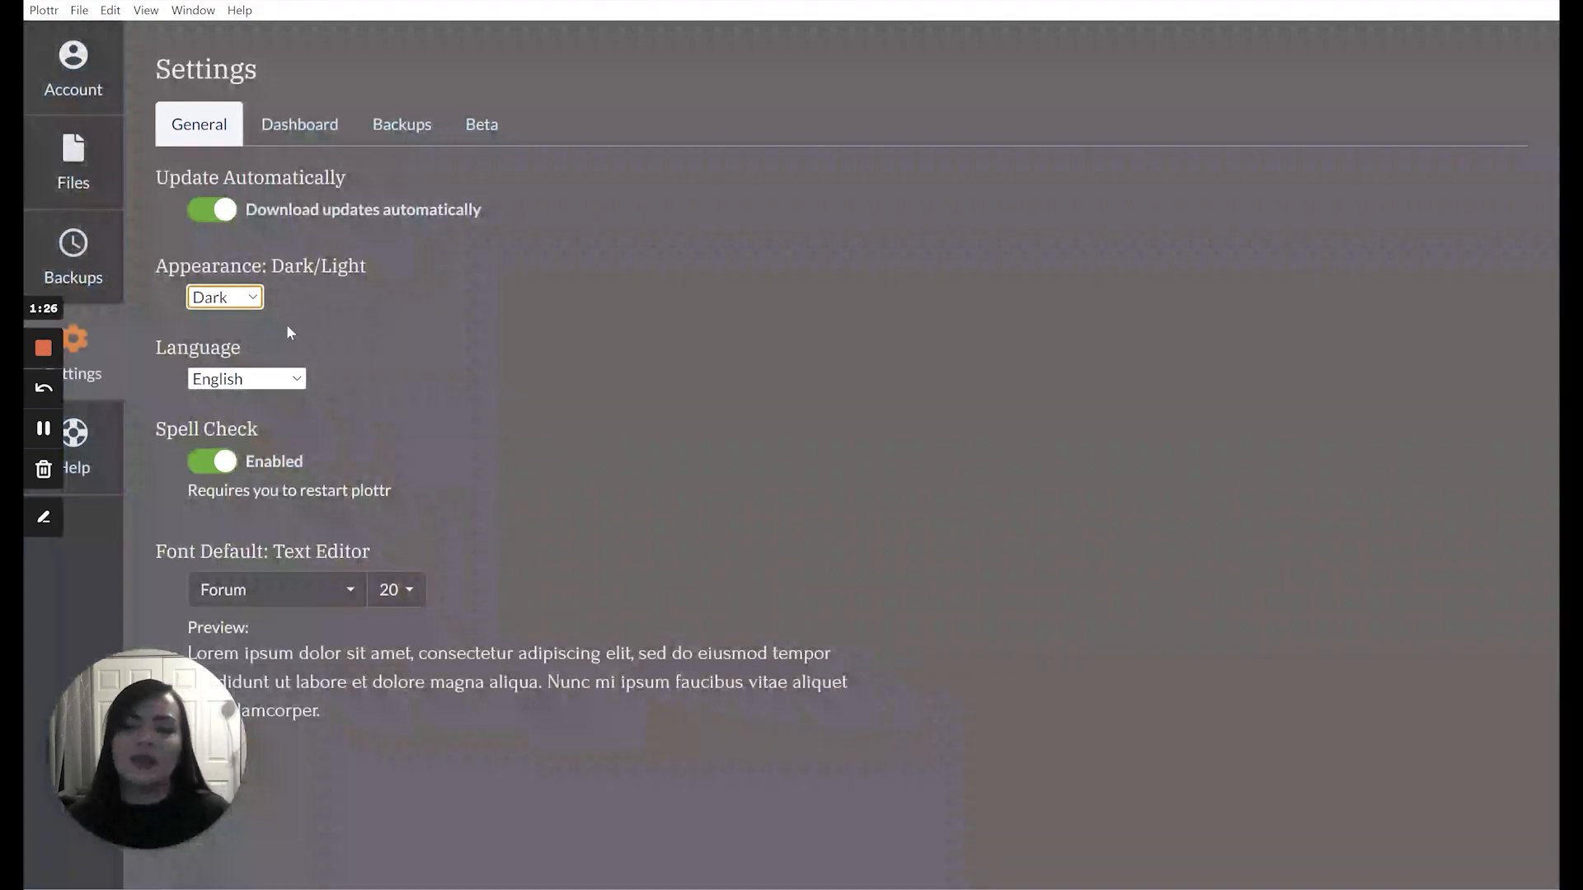
click(253, 300)
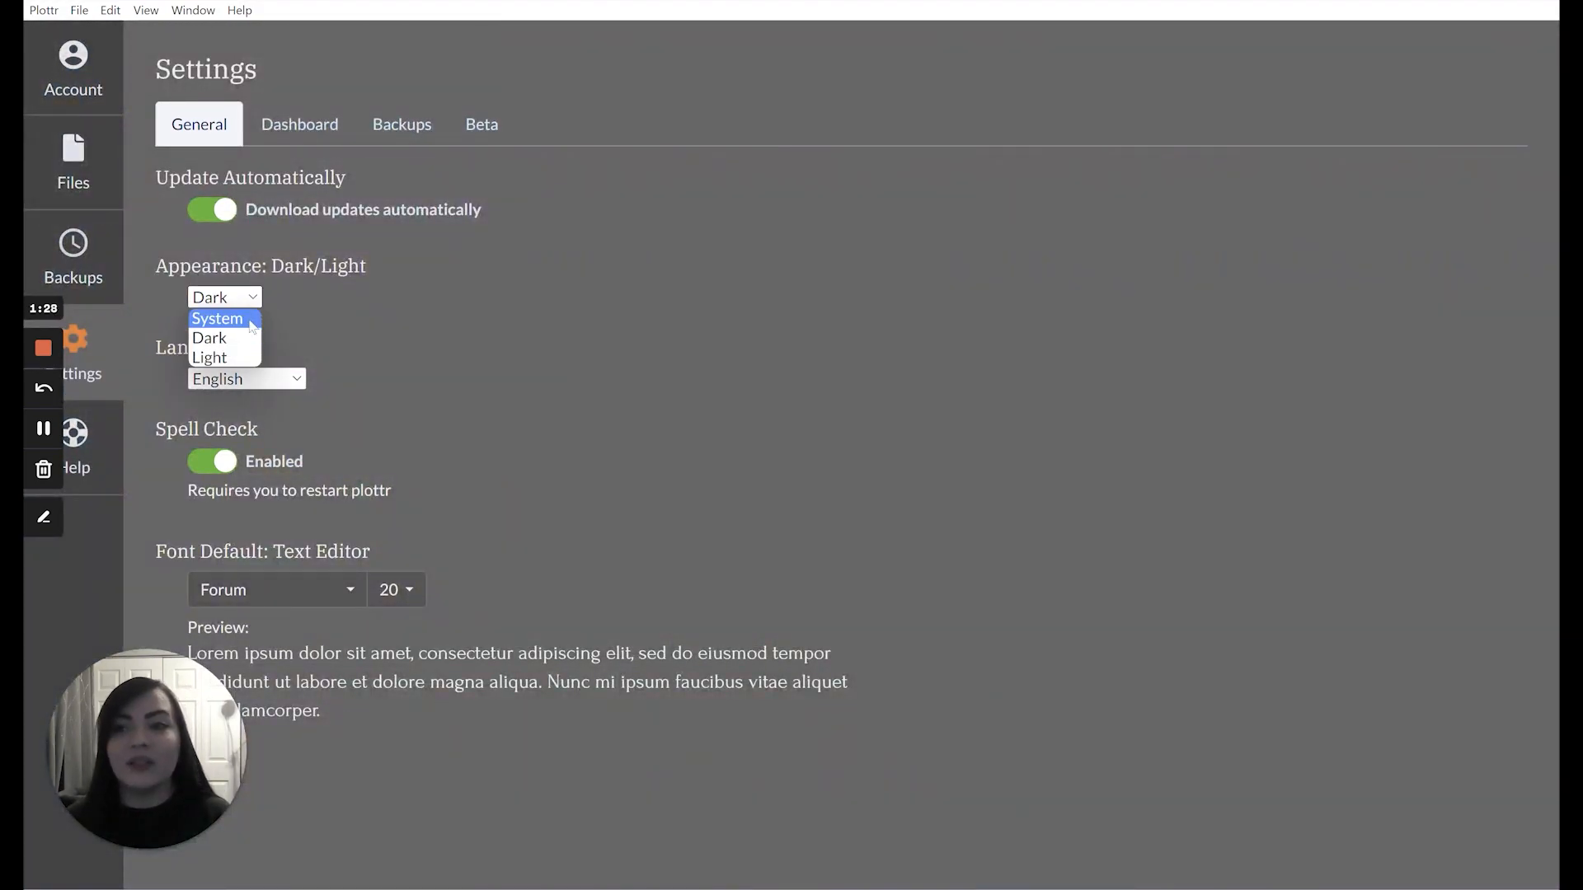
click(244, 357)
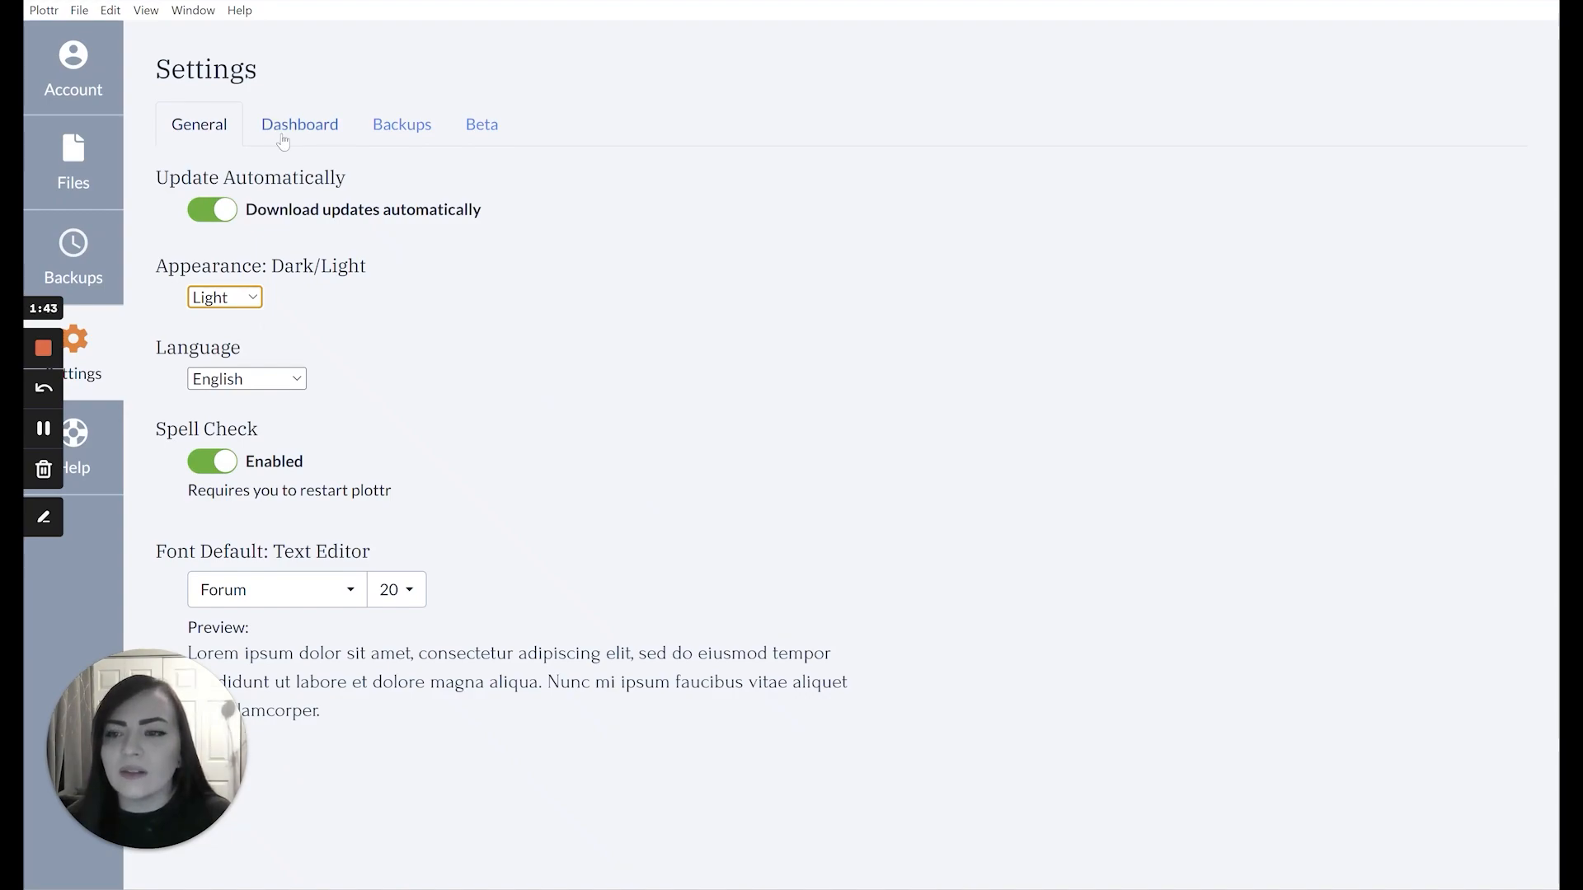
Review the Dashboard, Backups and Beta settings, including the choices for how long backups are kept
click(283, 139)
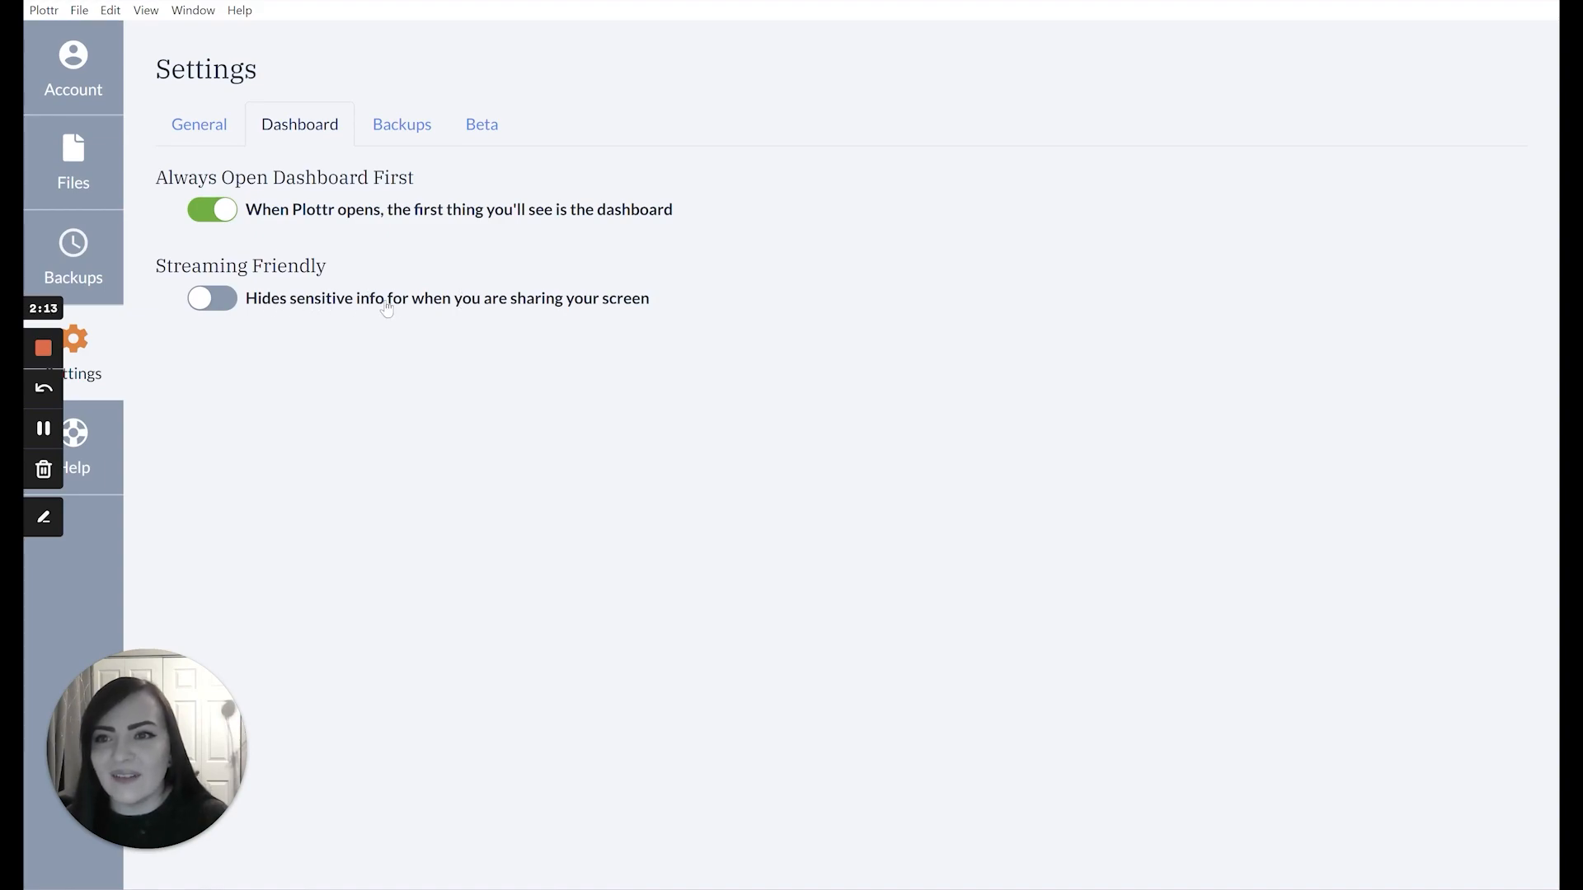
click(397, 137)
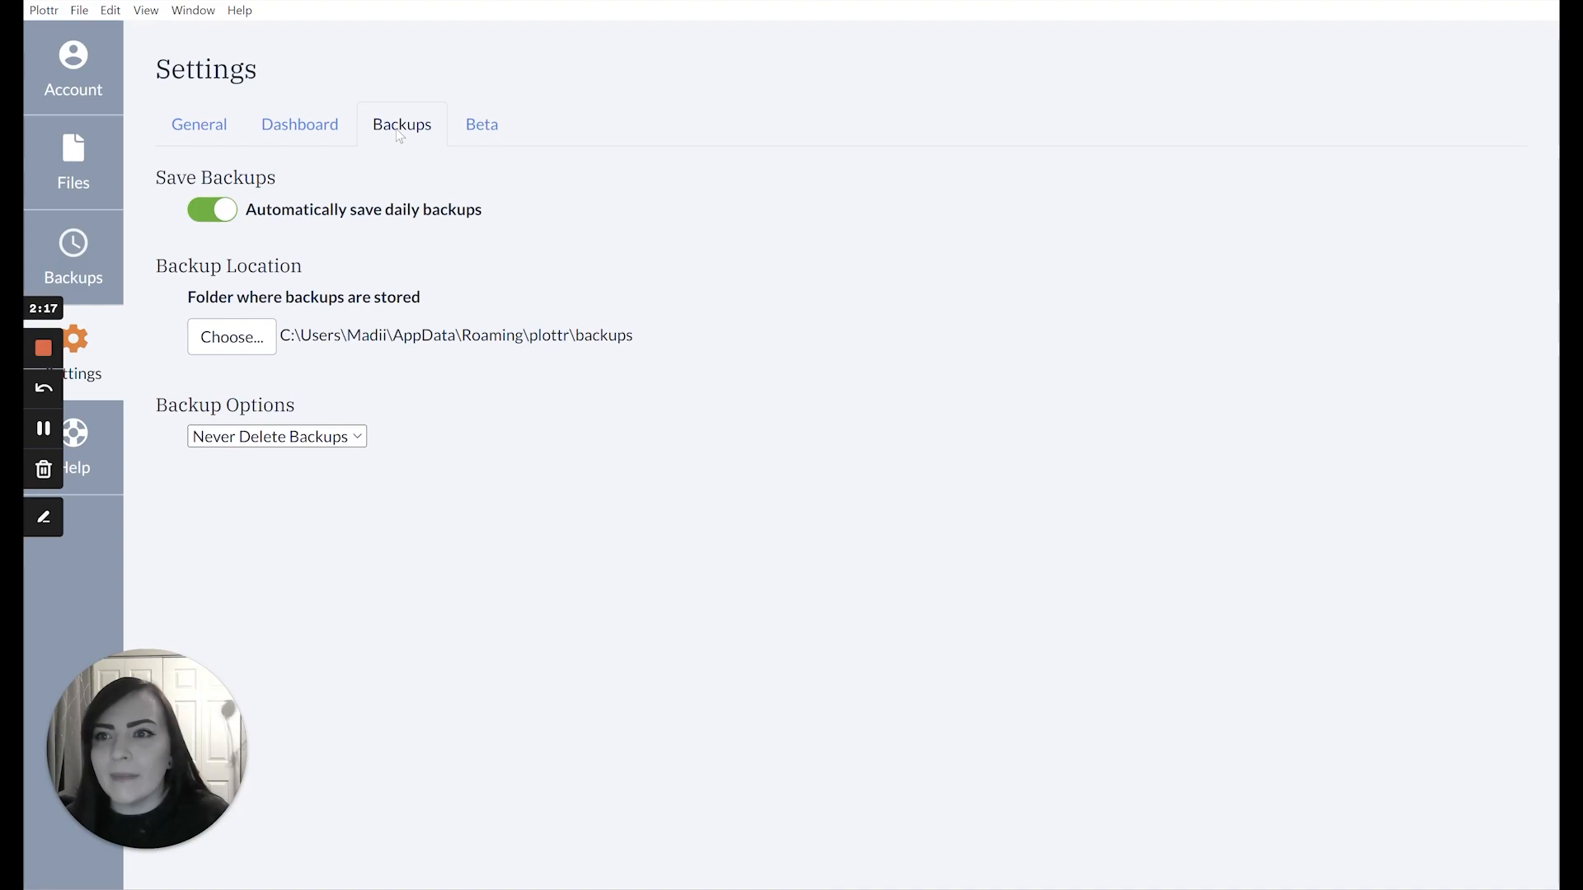
click(468, 135)
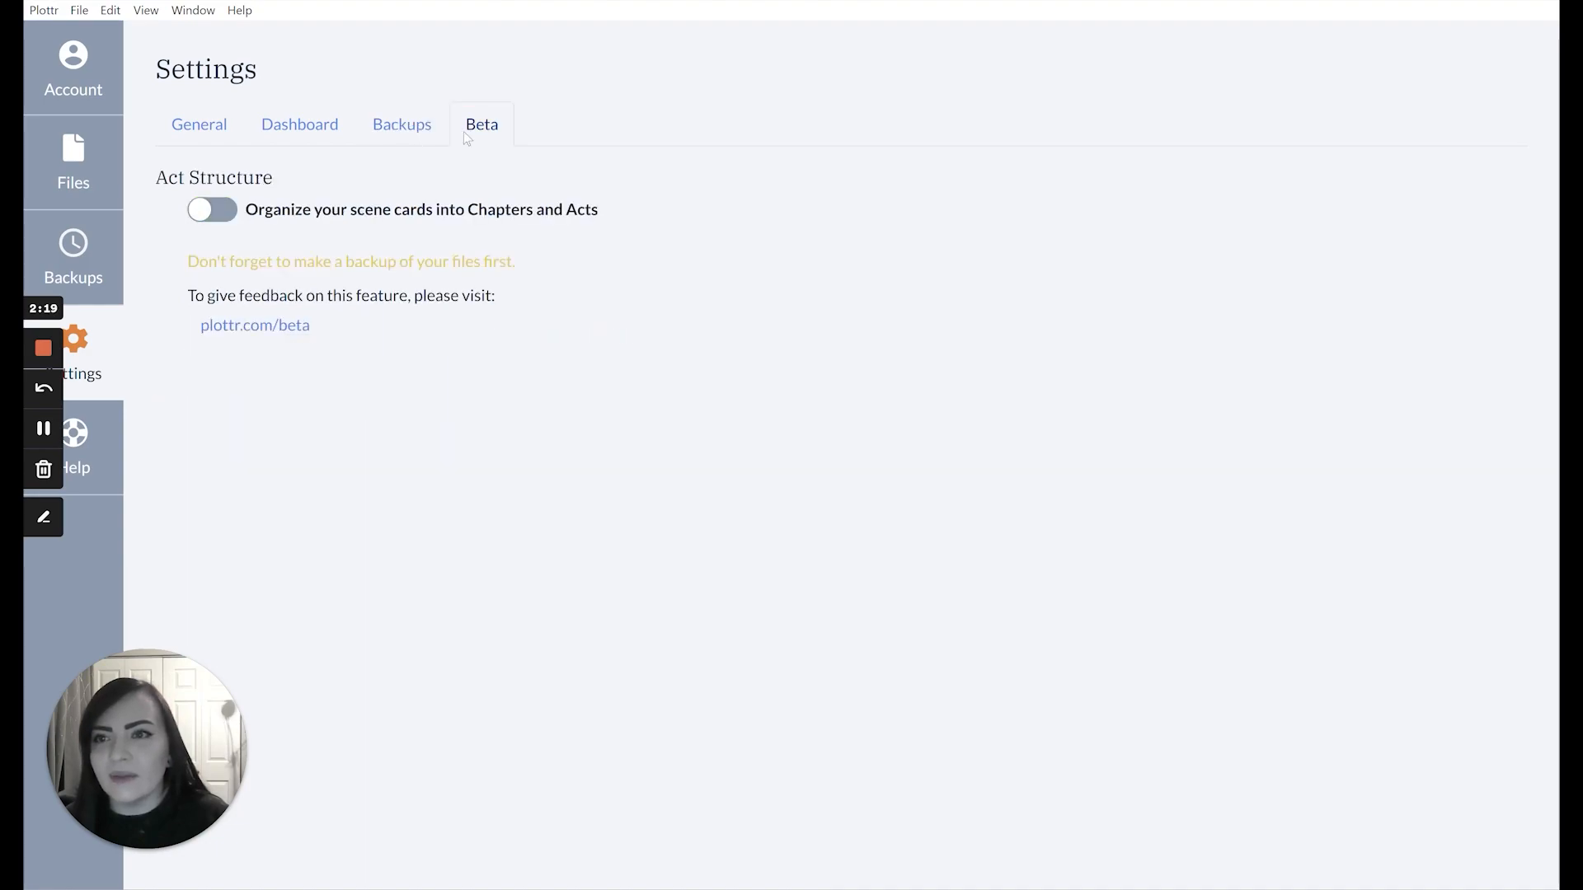
click(401, 127)
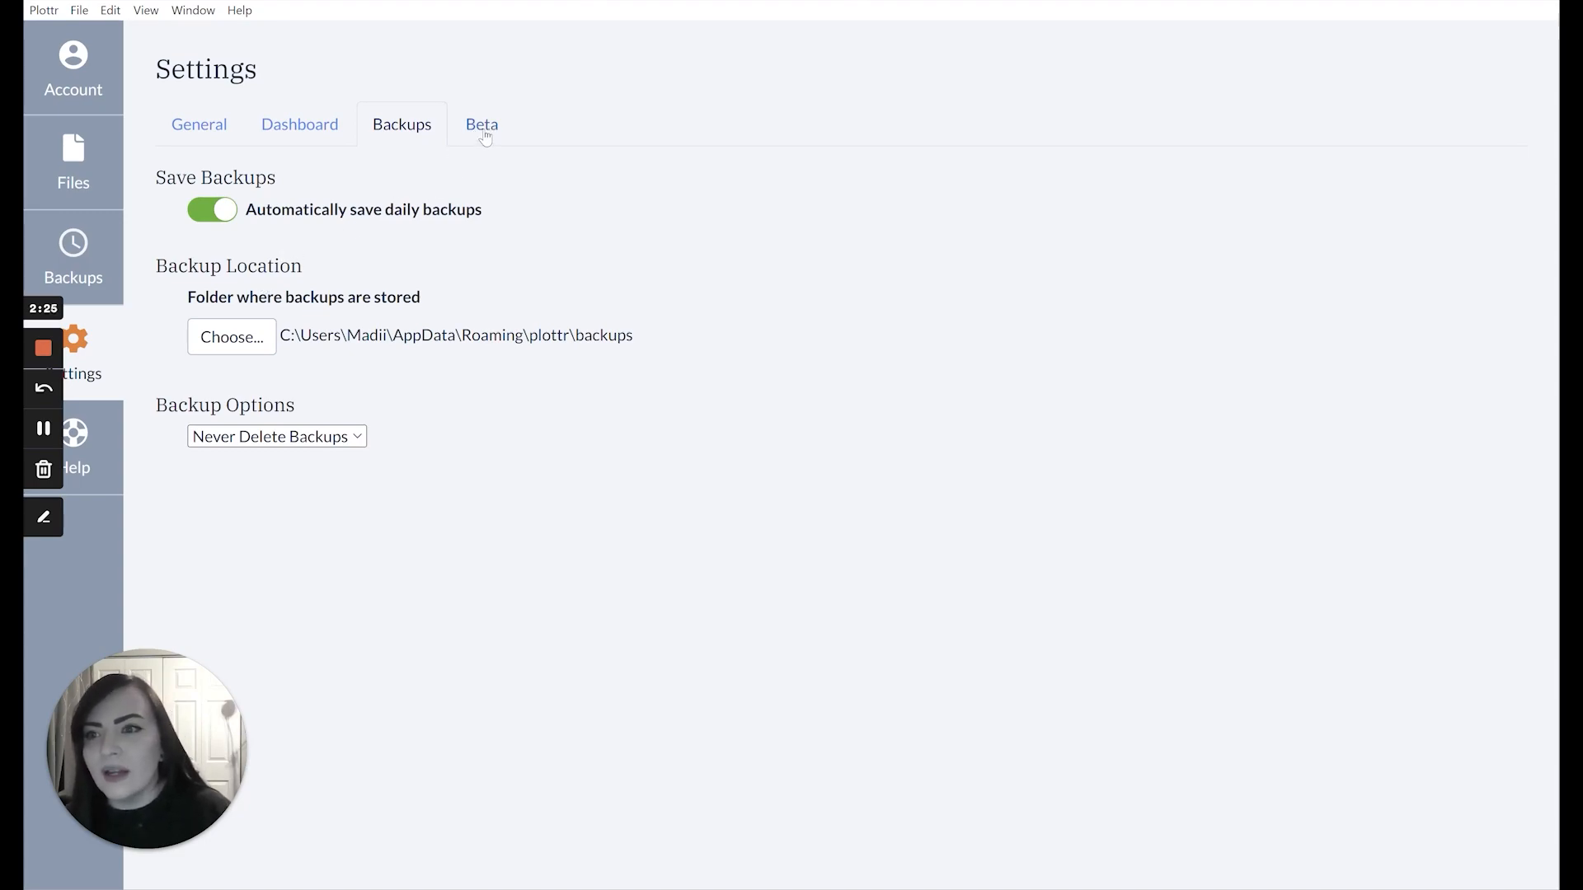
click(356, 437)
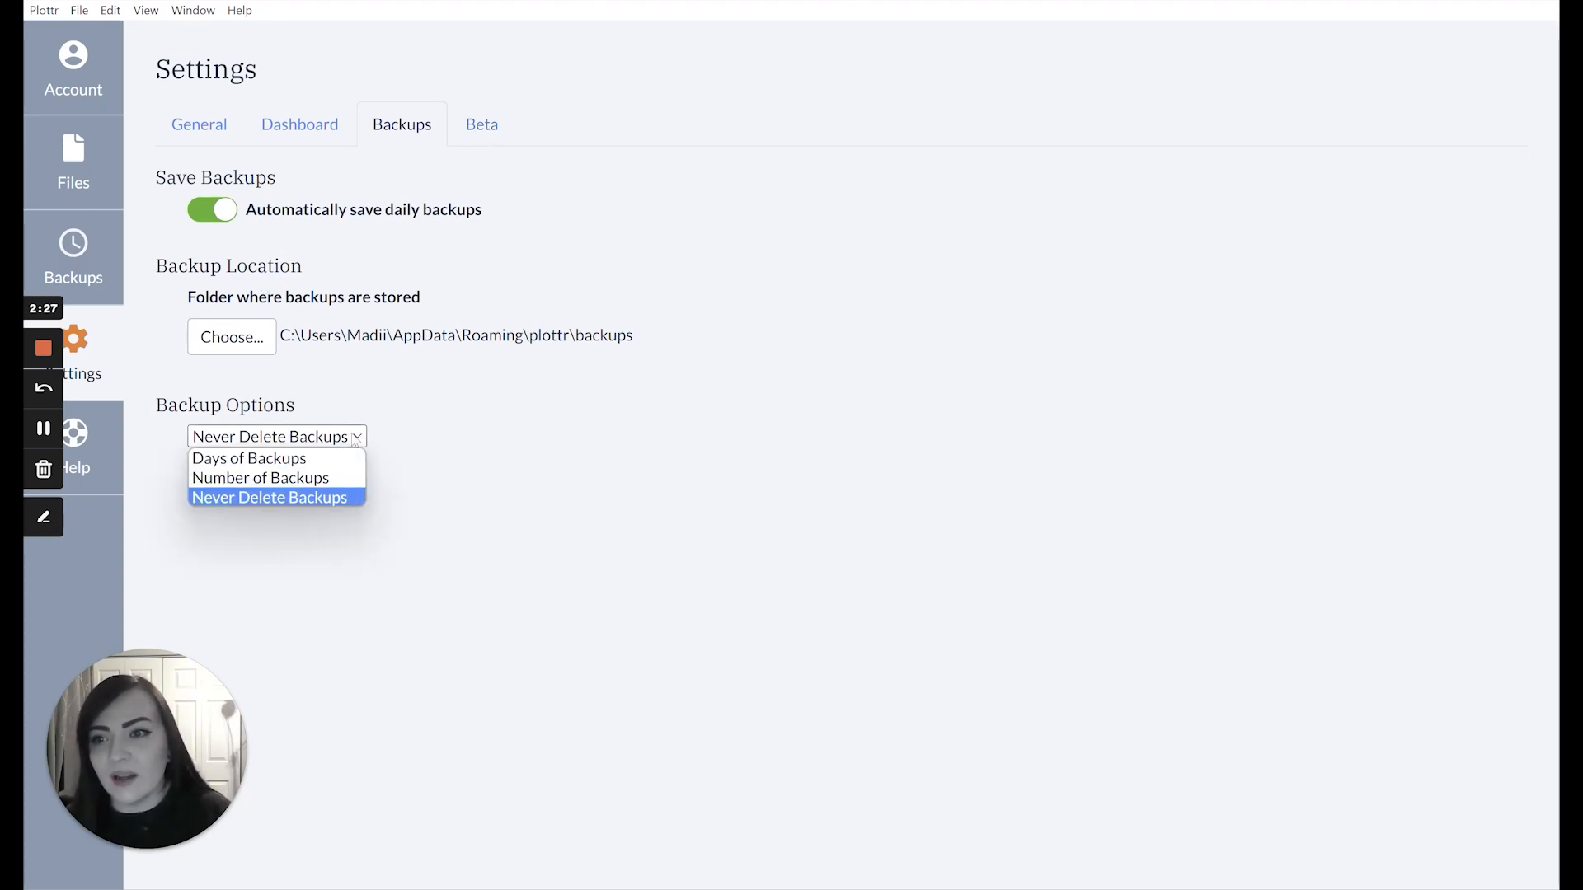
click(359, 437)
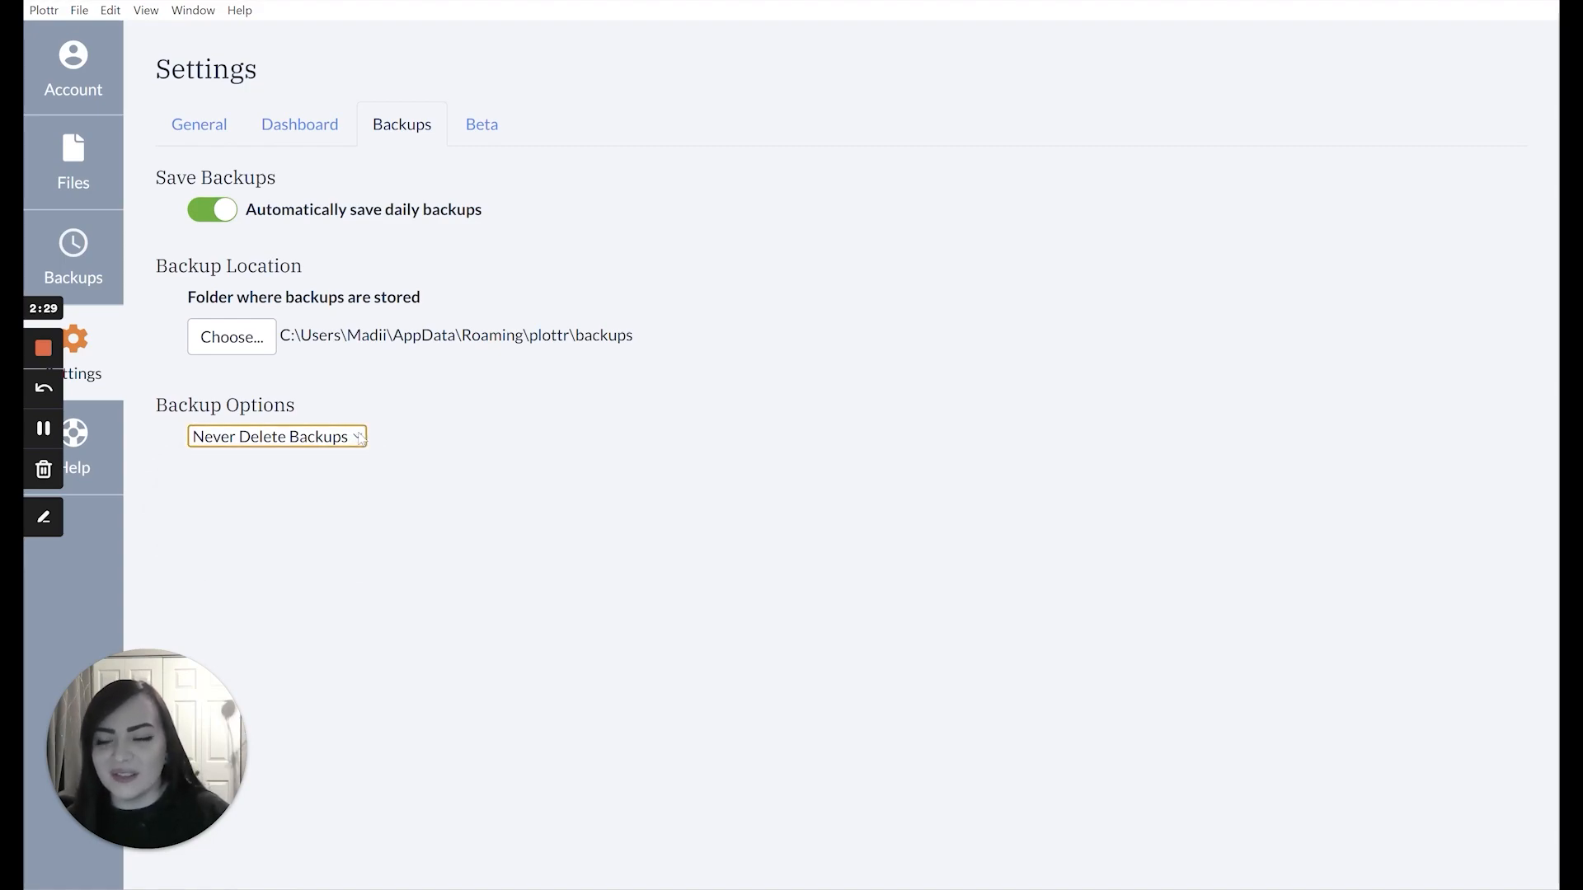
click(478, 136)
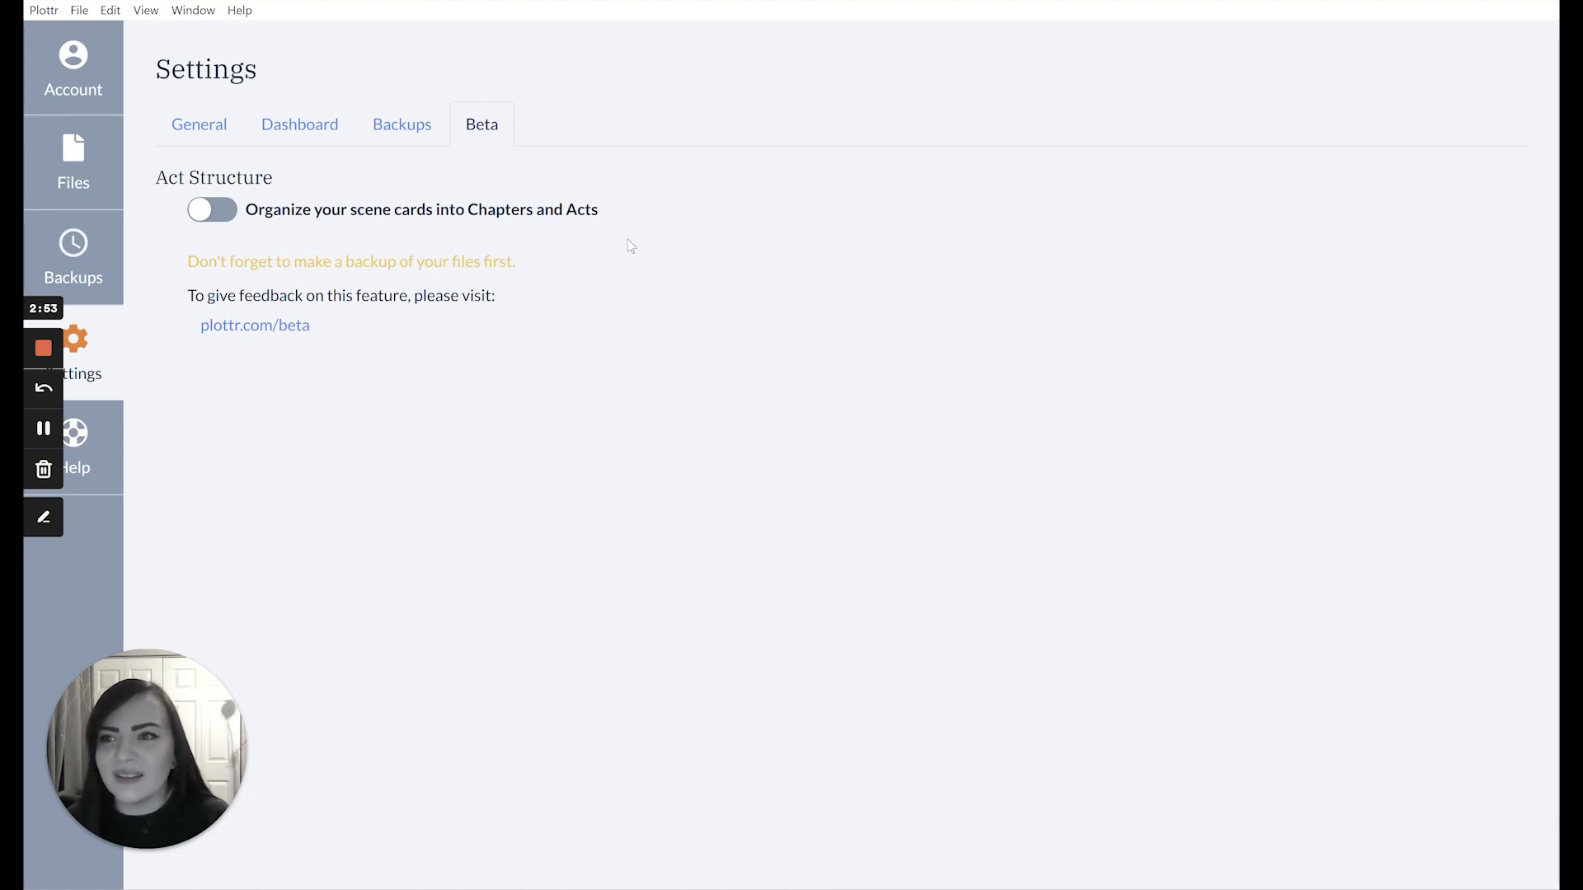
Start creating a project from a template and browse the available project and starter templates
click(116, 180)
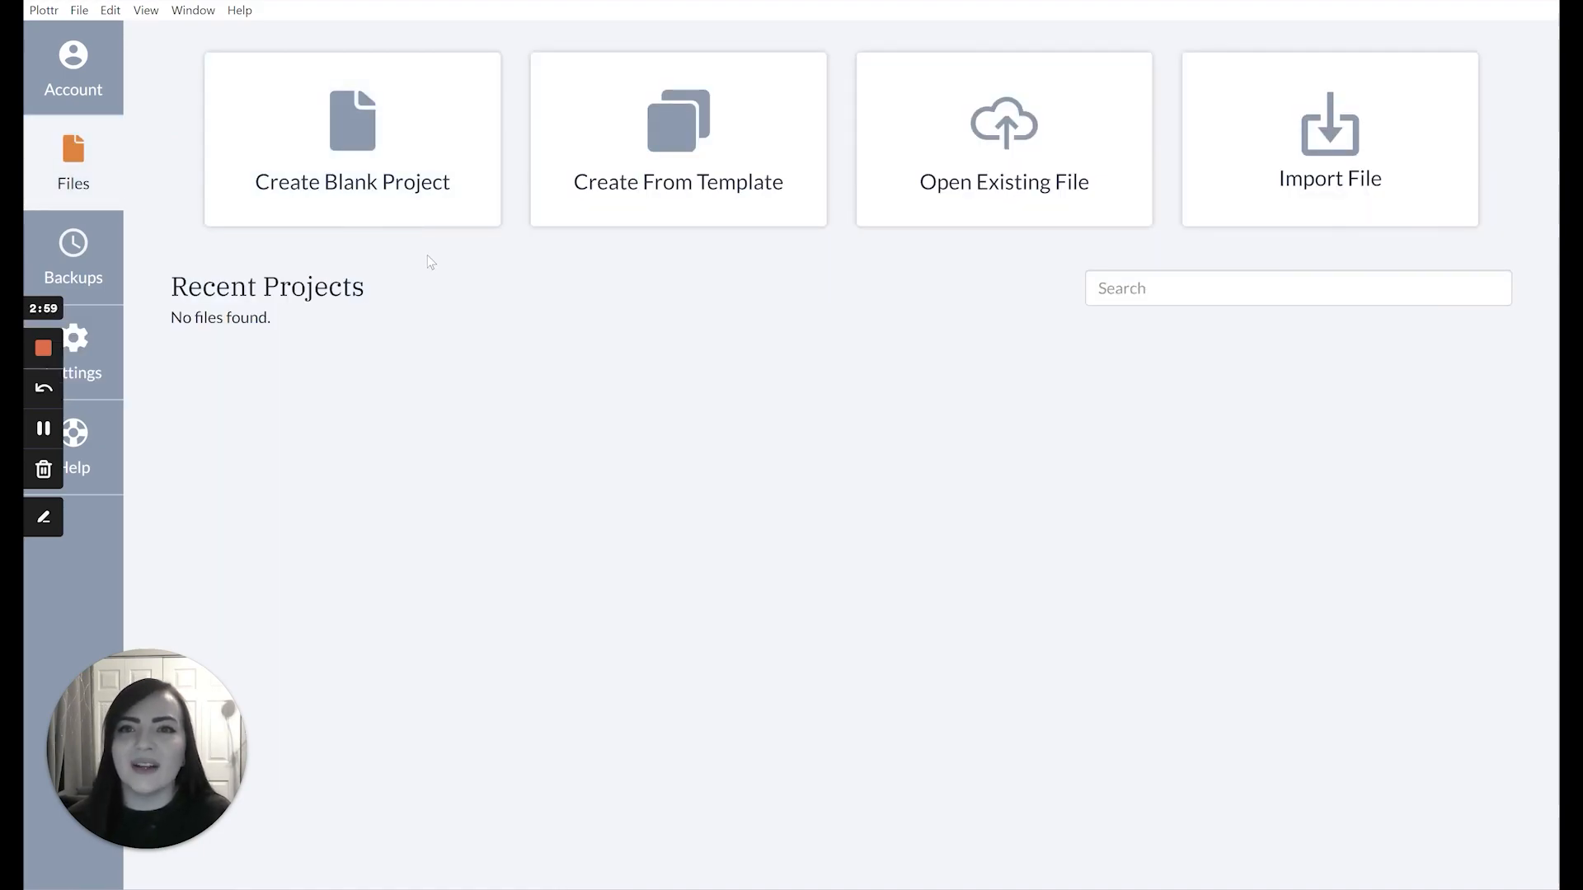
click(575, 218)
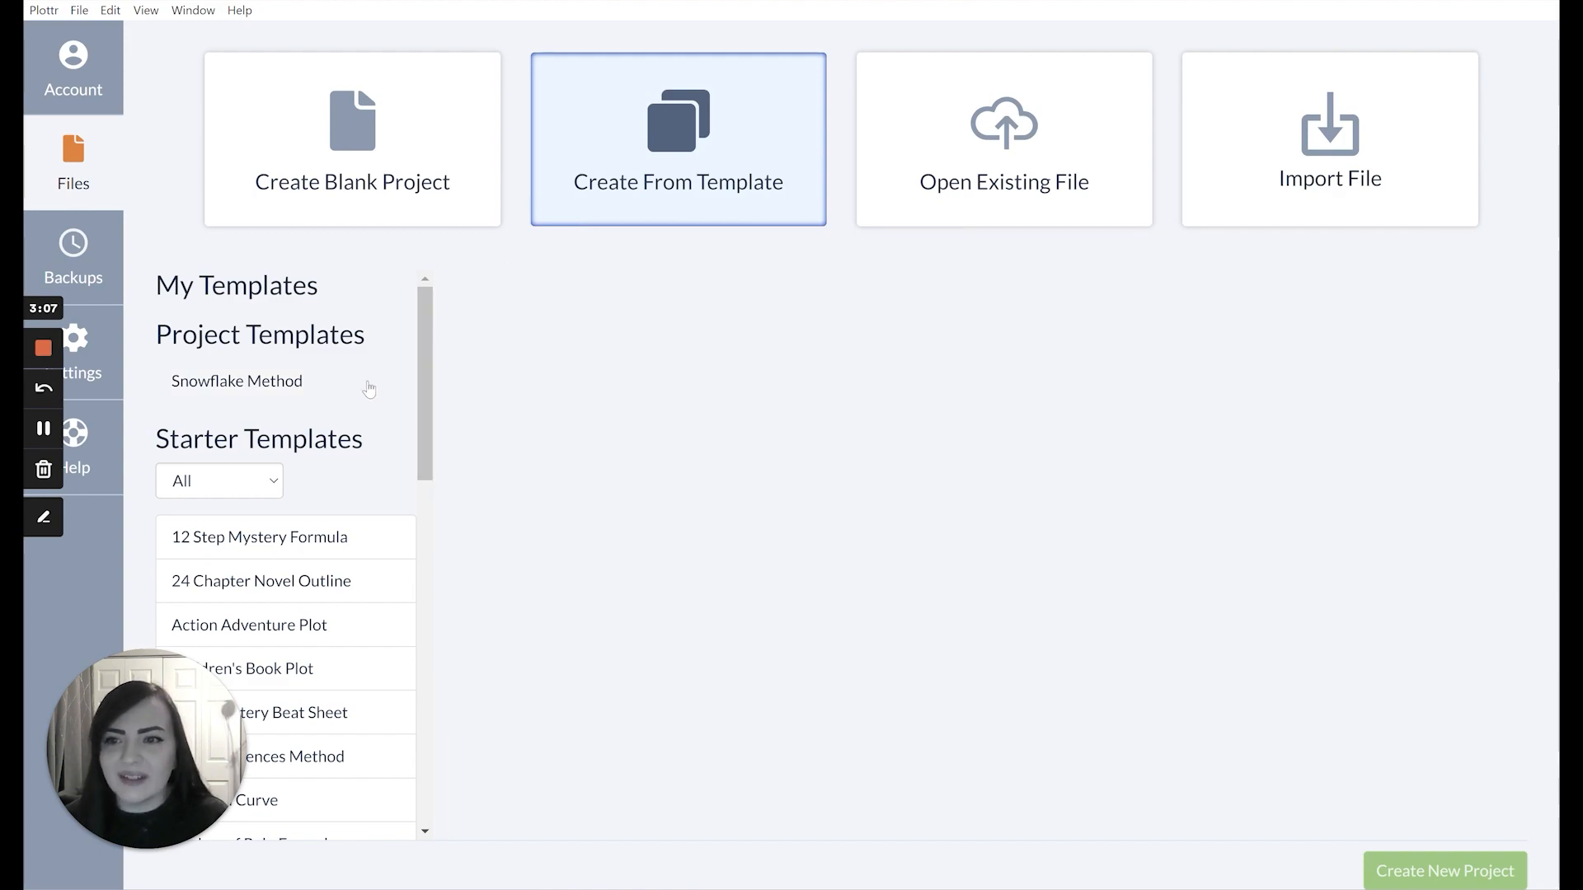
scroll(369, 391, down, 15)
scroll(368, 391, up, 15)
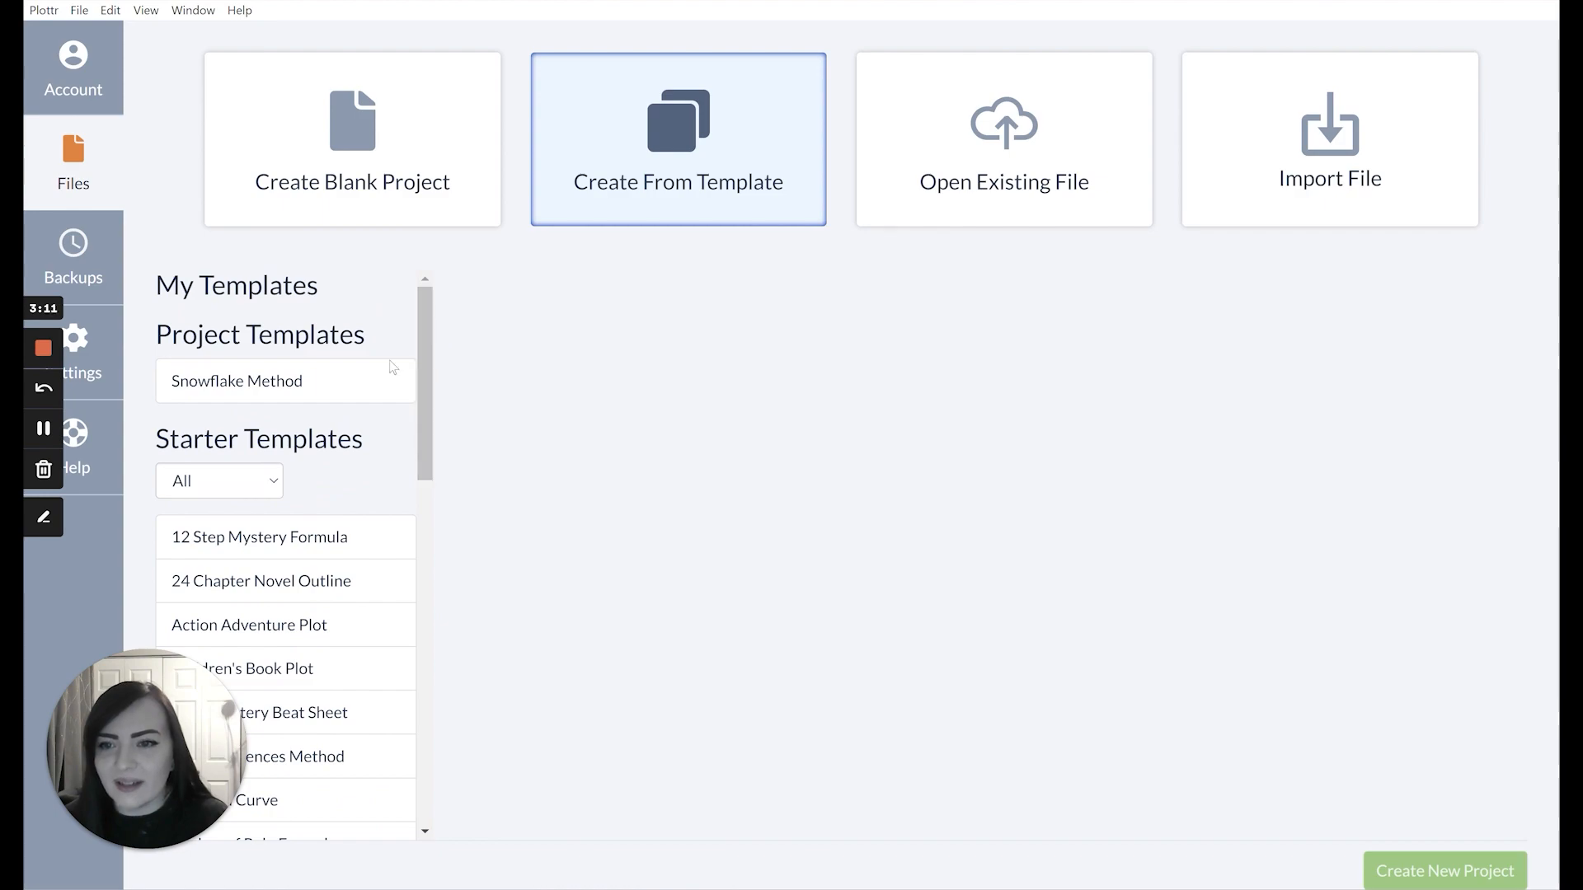
scroll(405, 517, down, 3)
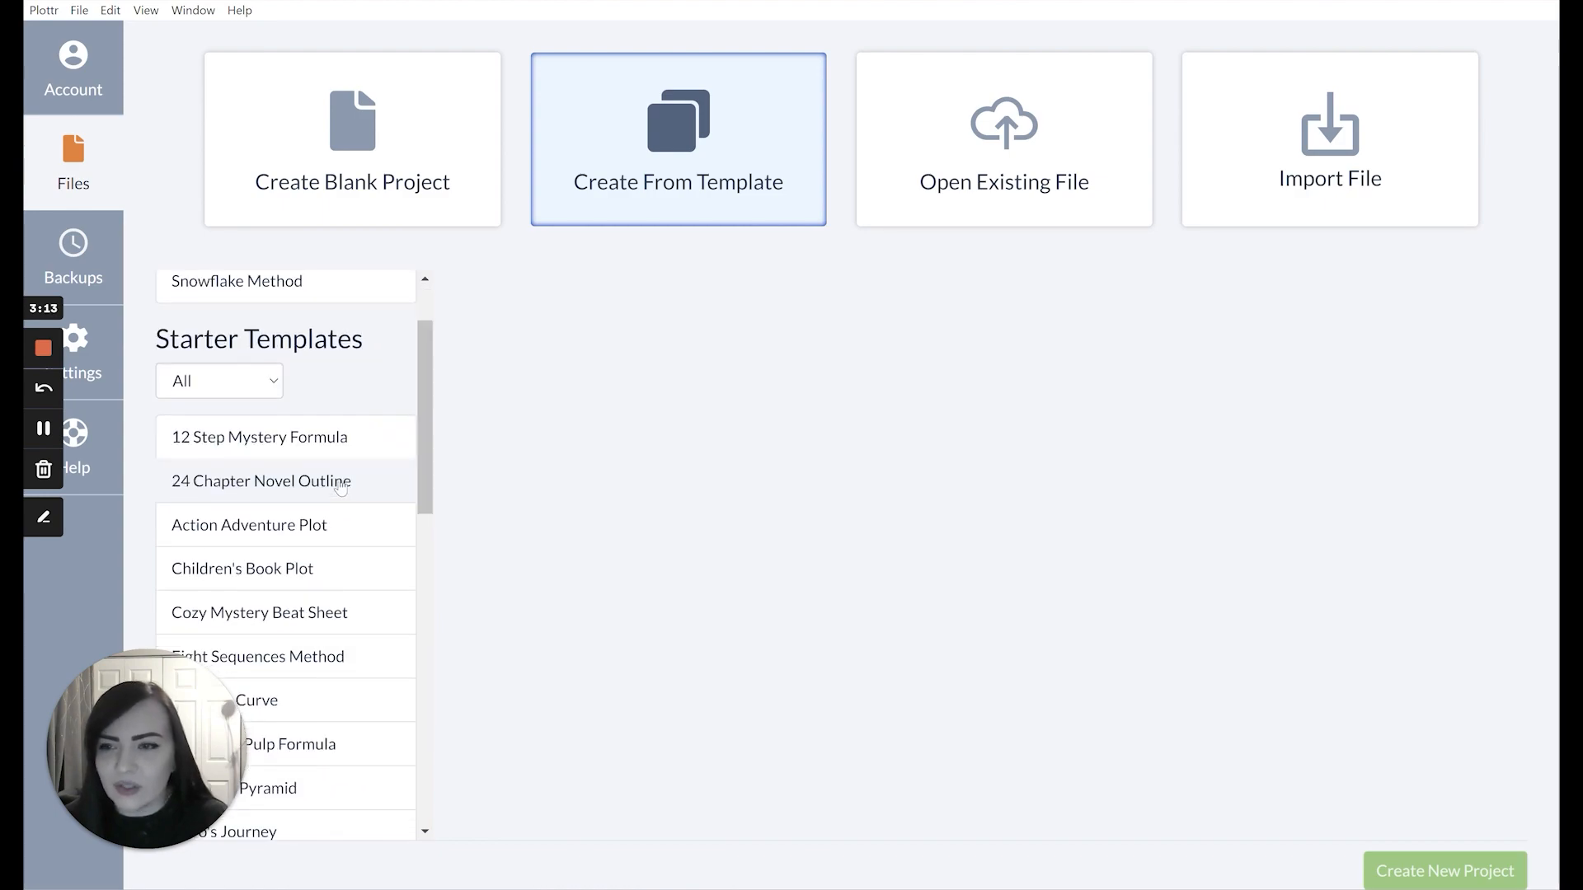
scroll(324, 431, up, 3)
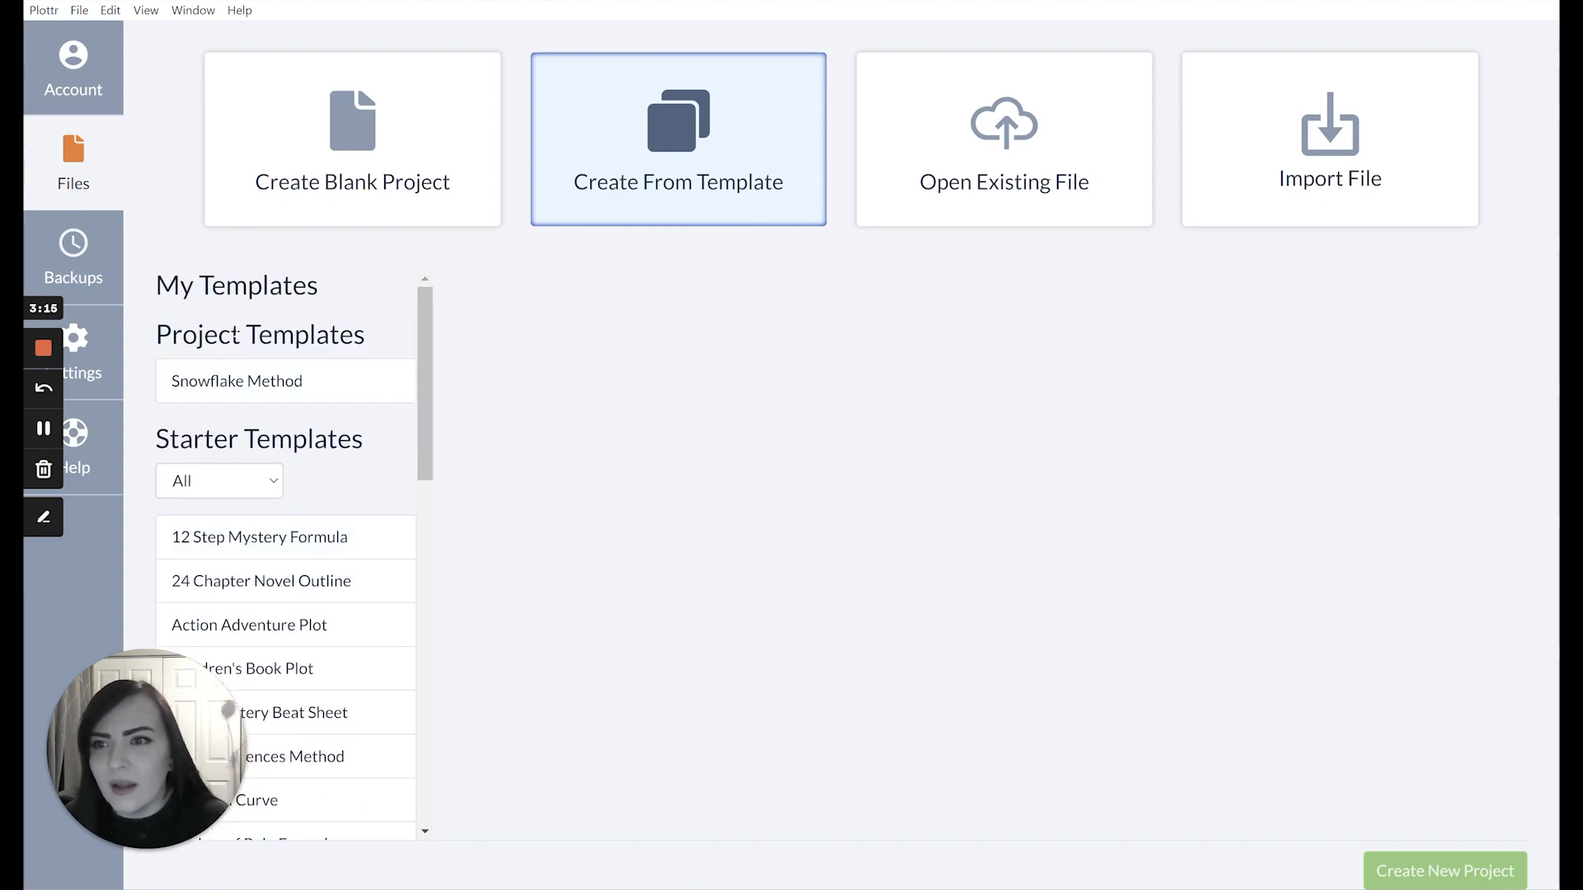
Select the Snowflake Method project template and look through its preview from the scene cards to the images
click(327, 381)
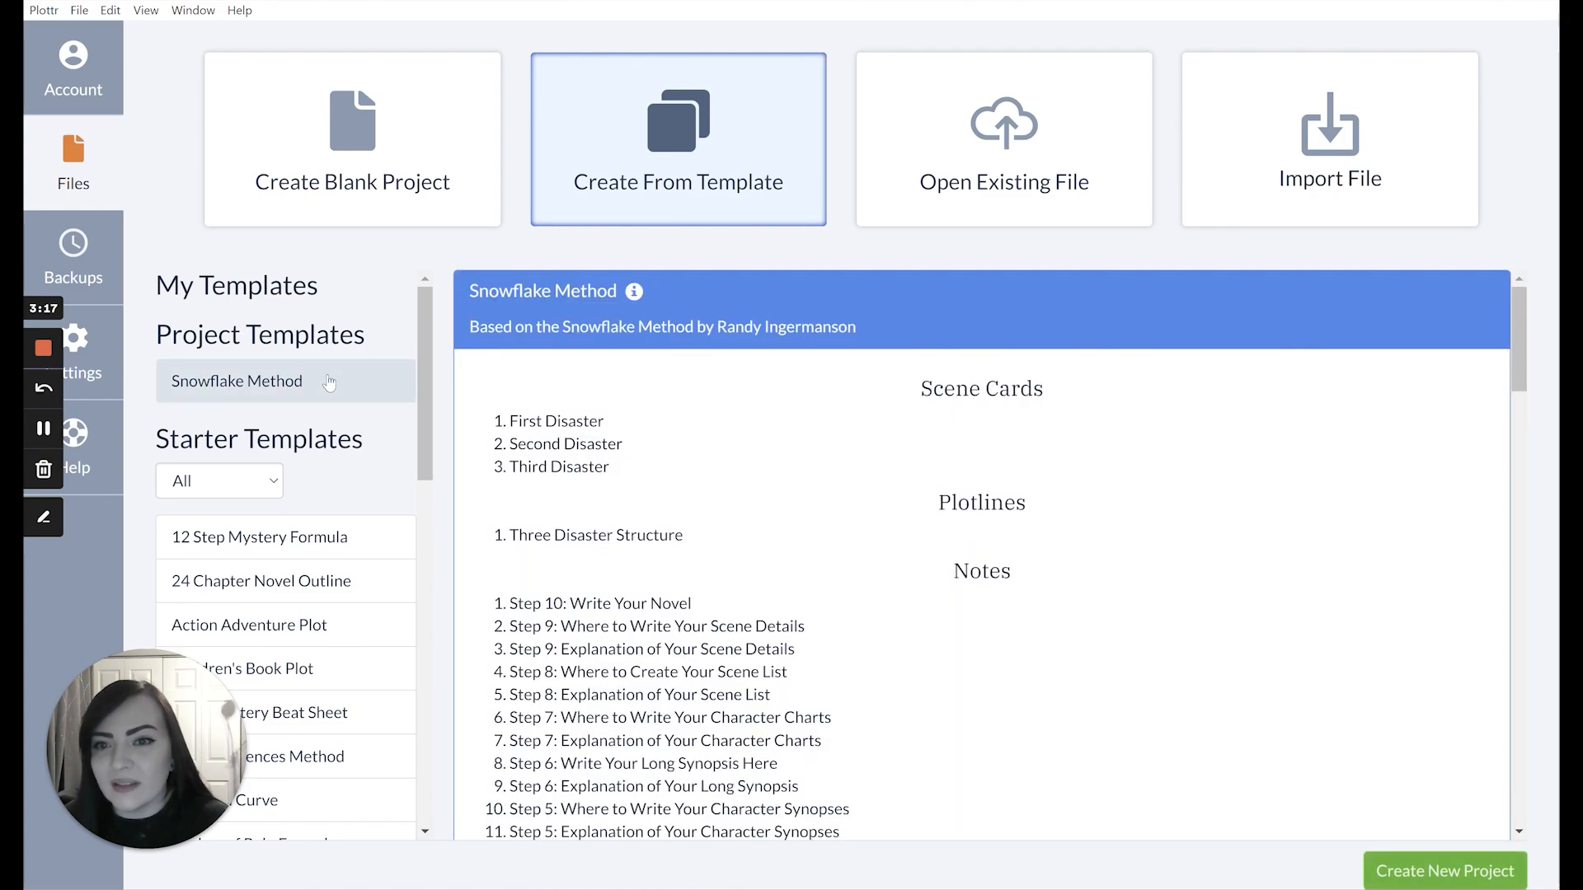
scroll(704, 412, down, 2)
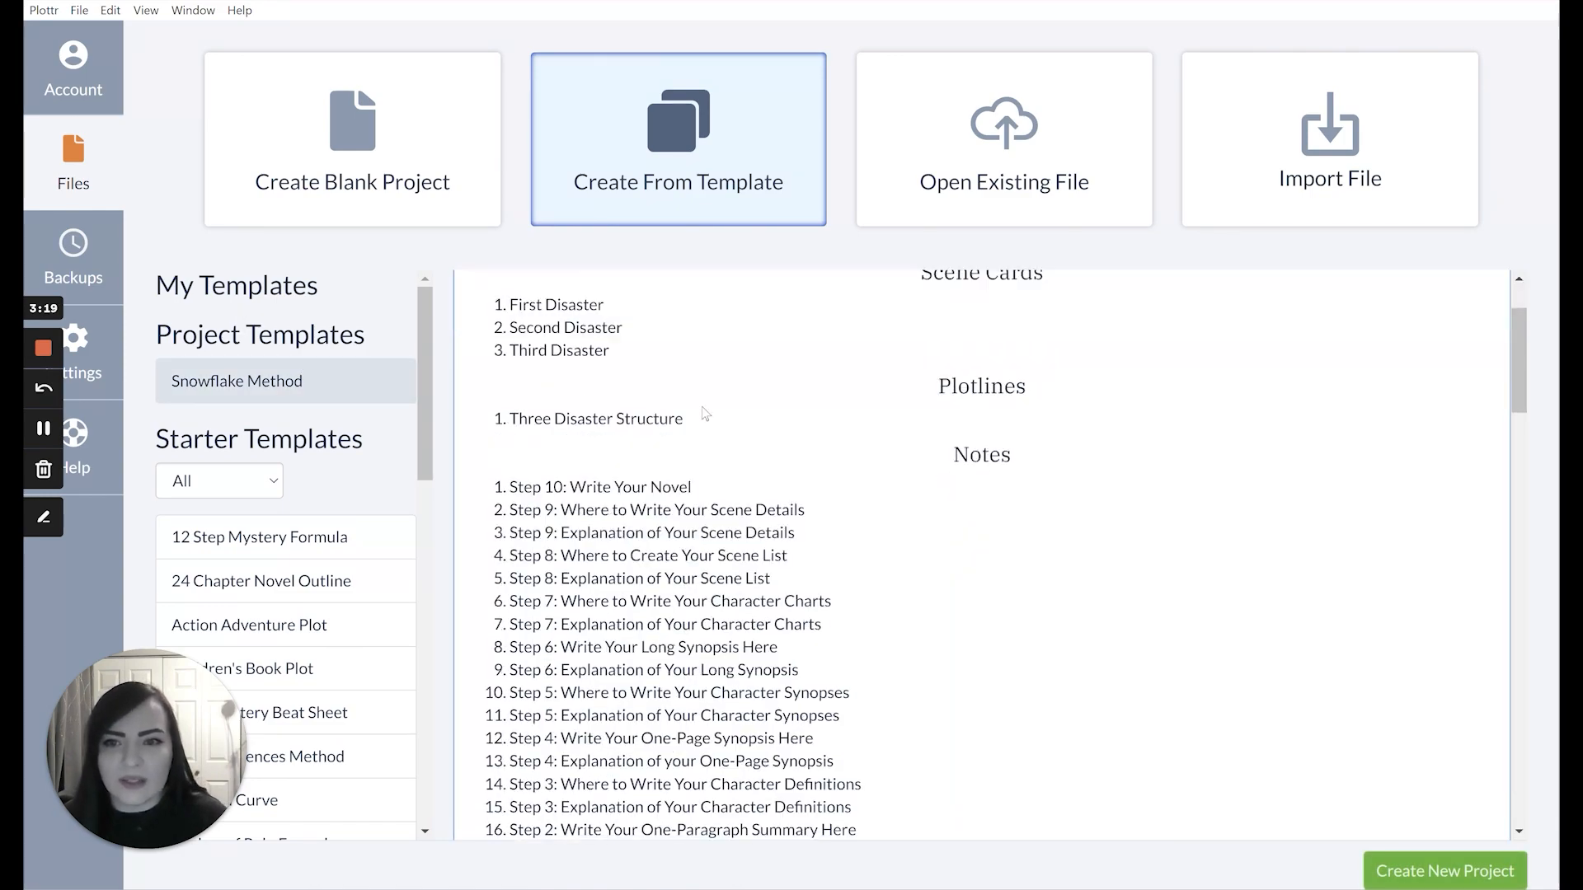
scroll(701, 407, up, 2)
scroll(676, 412, down, 9)
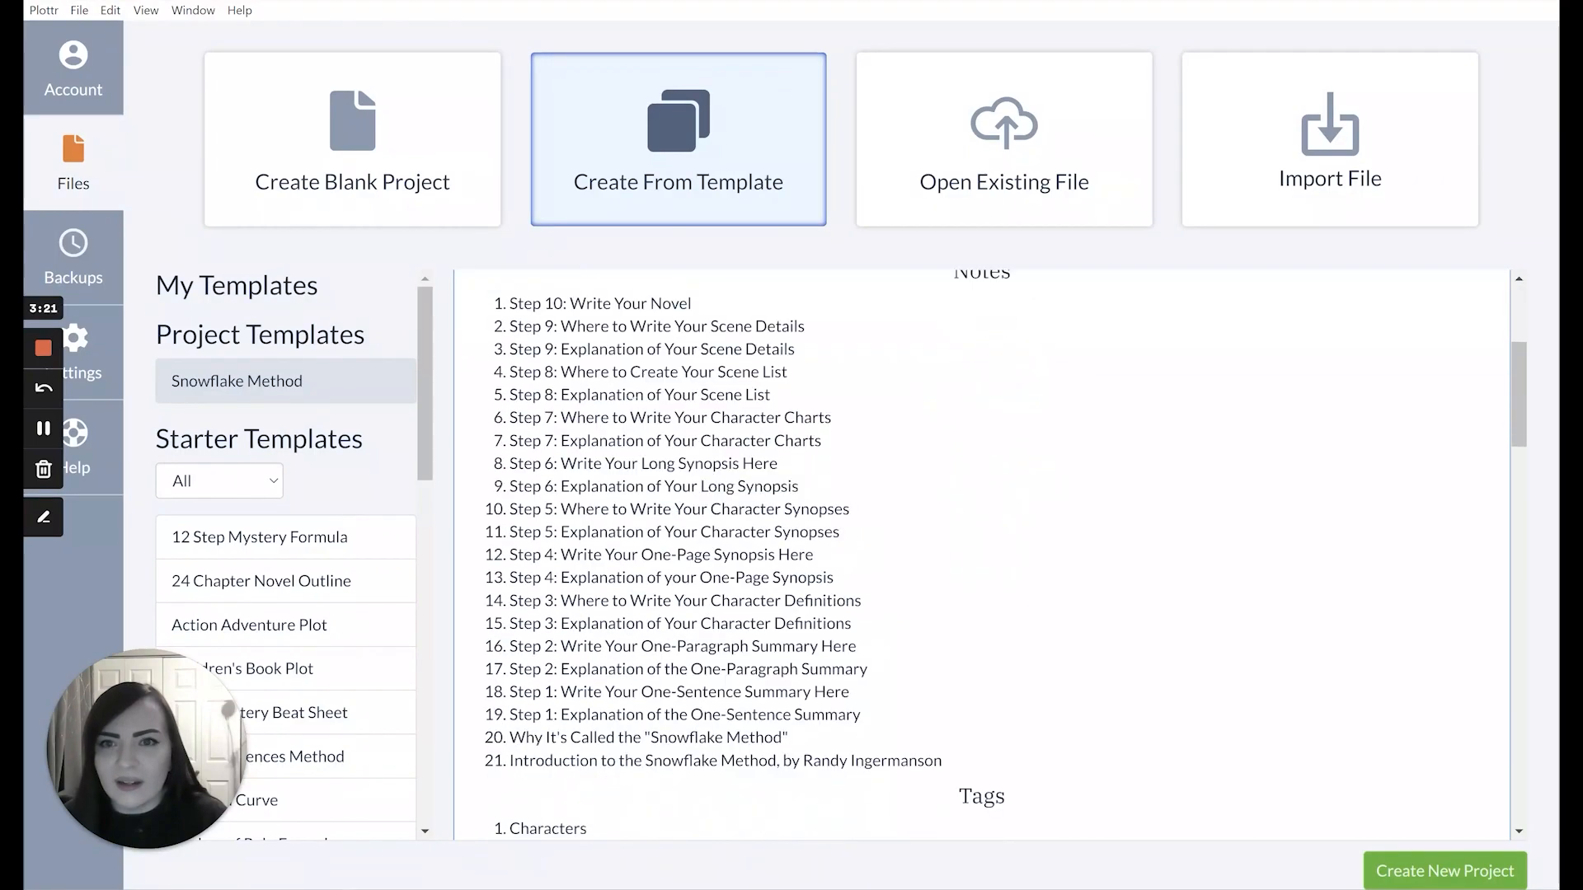
scroll(651, 414, down, 3)
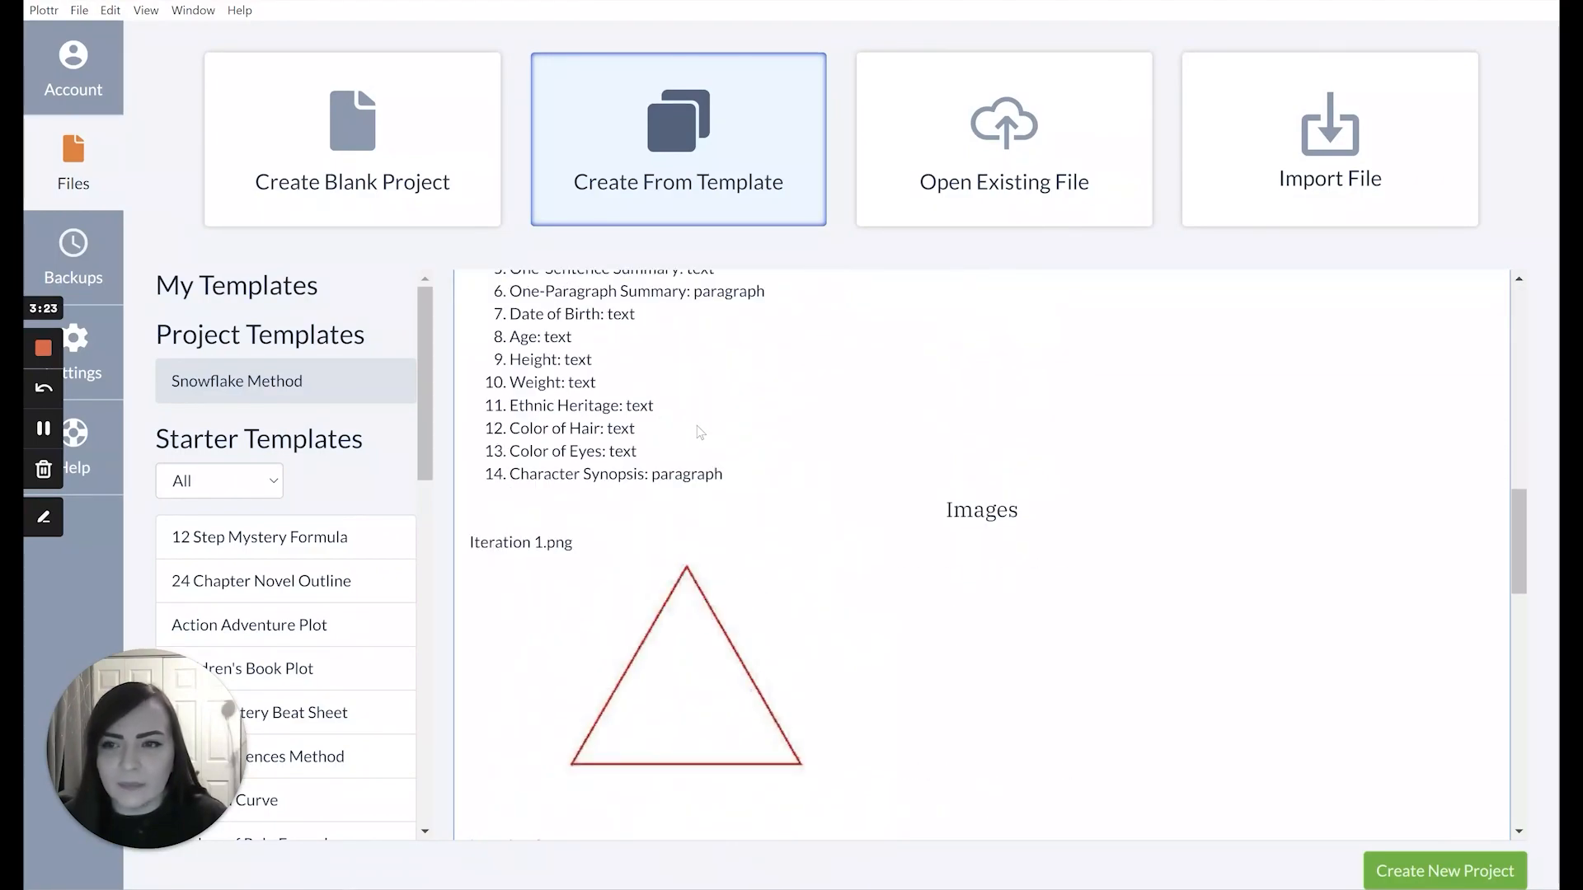
scroll(705, 433, down, 4)
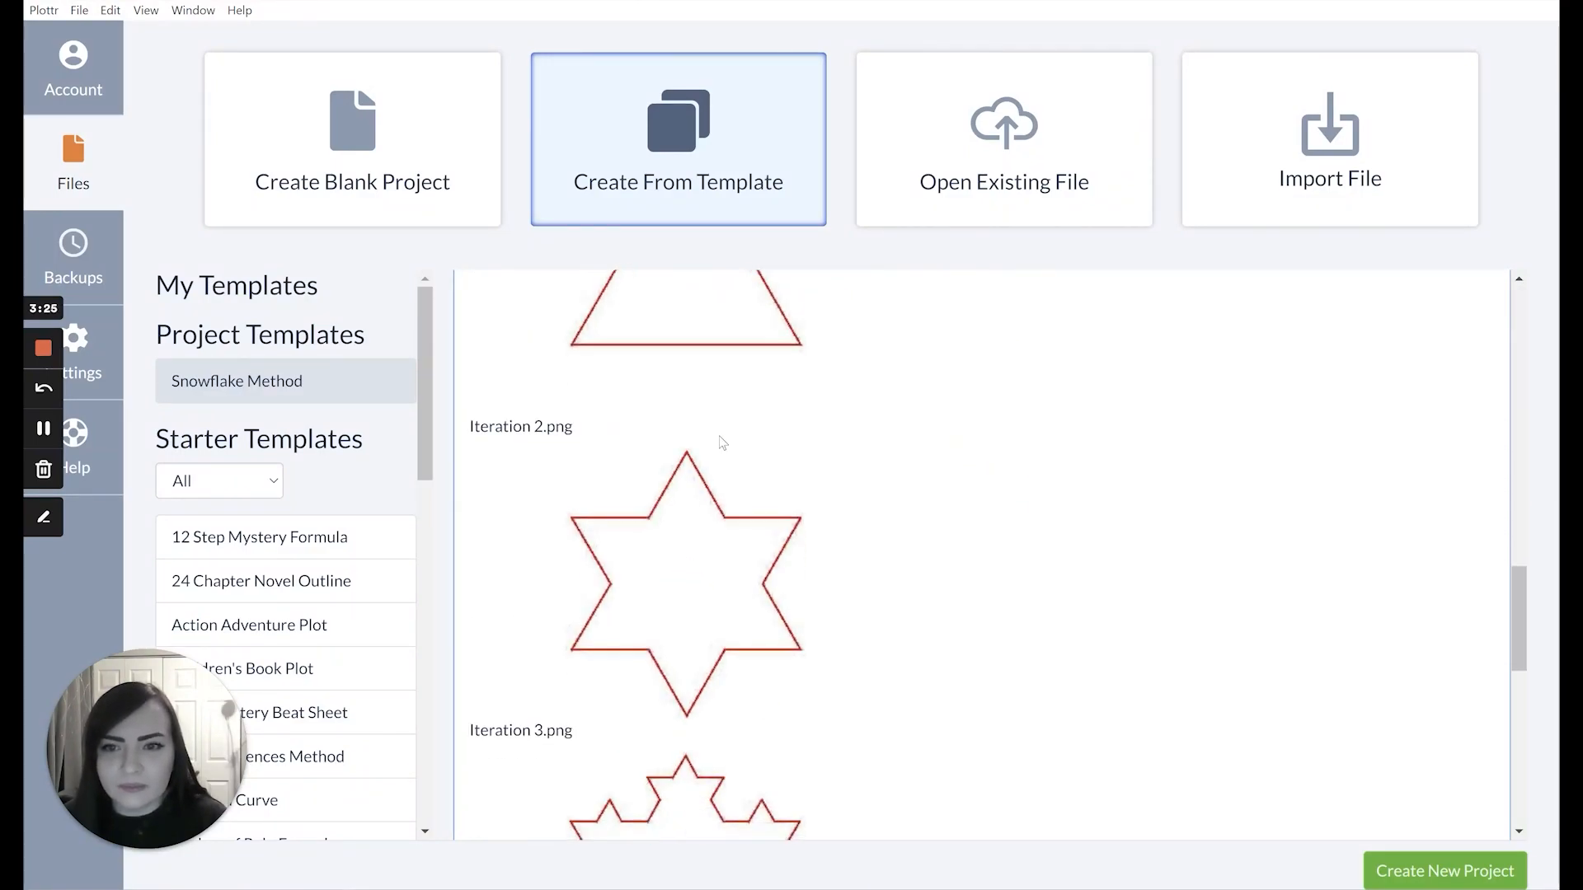
scroll(722, 442, down, 8)
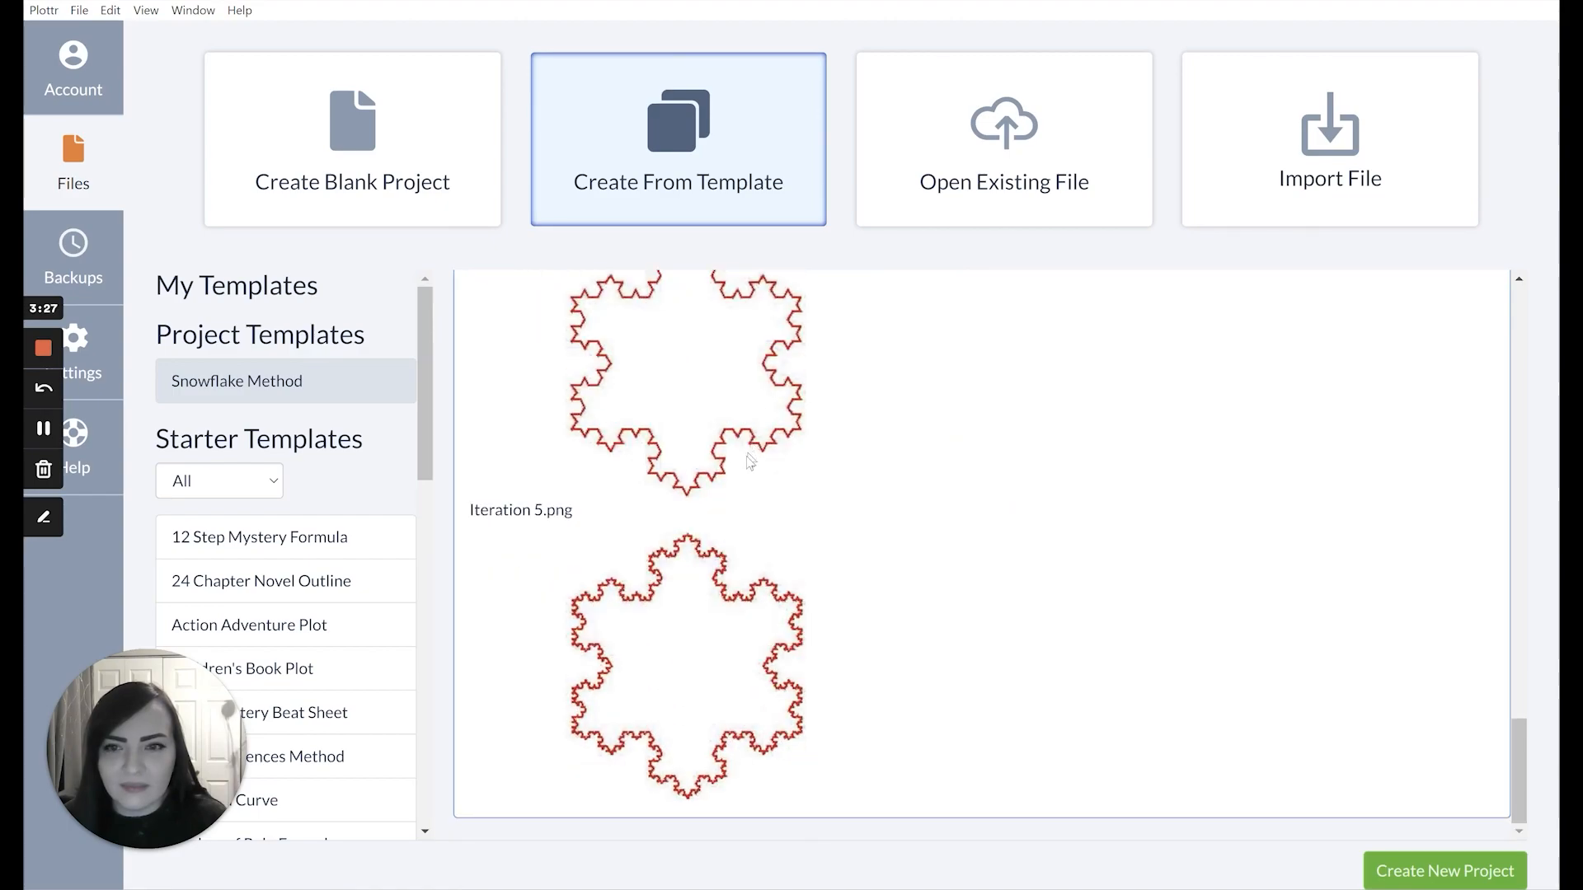
scroll(663, 594, up, 3)
scroll(680, 580, up, 12)
scroll(692, 569, down, 4)
scroll(709, 561, up, 6)
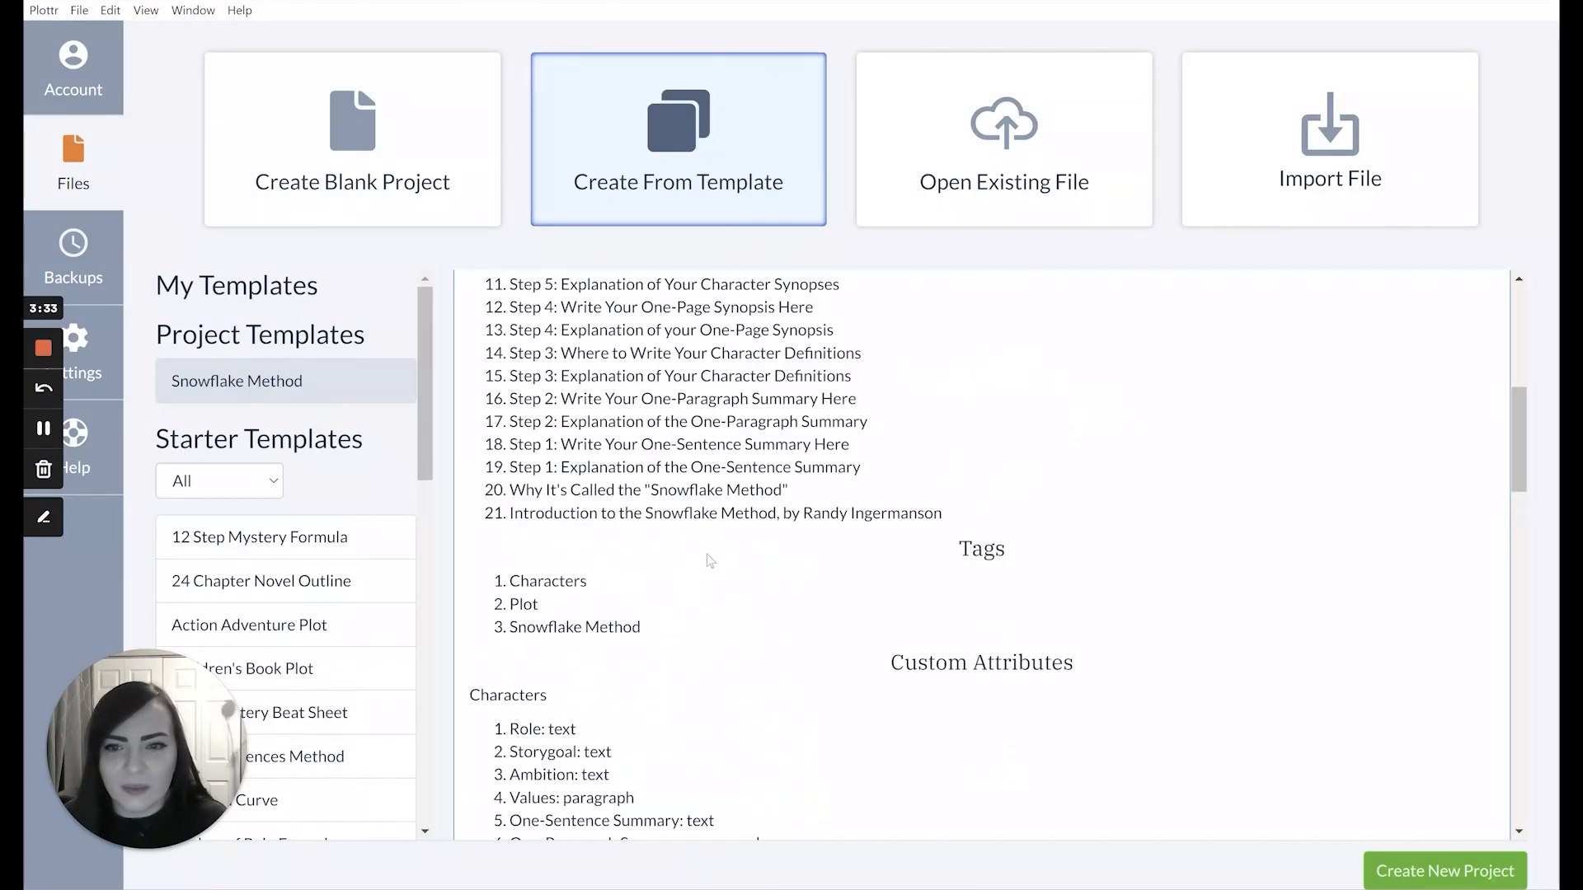
scroll(711, 561, up, 6)
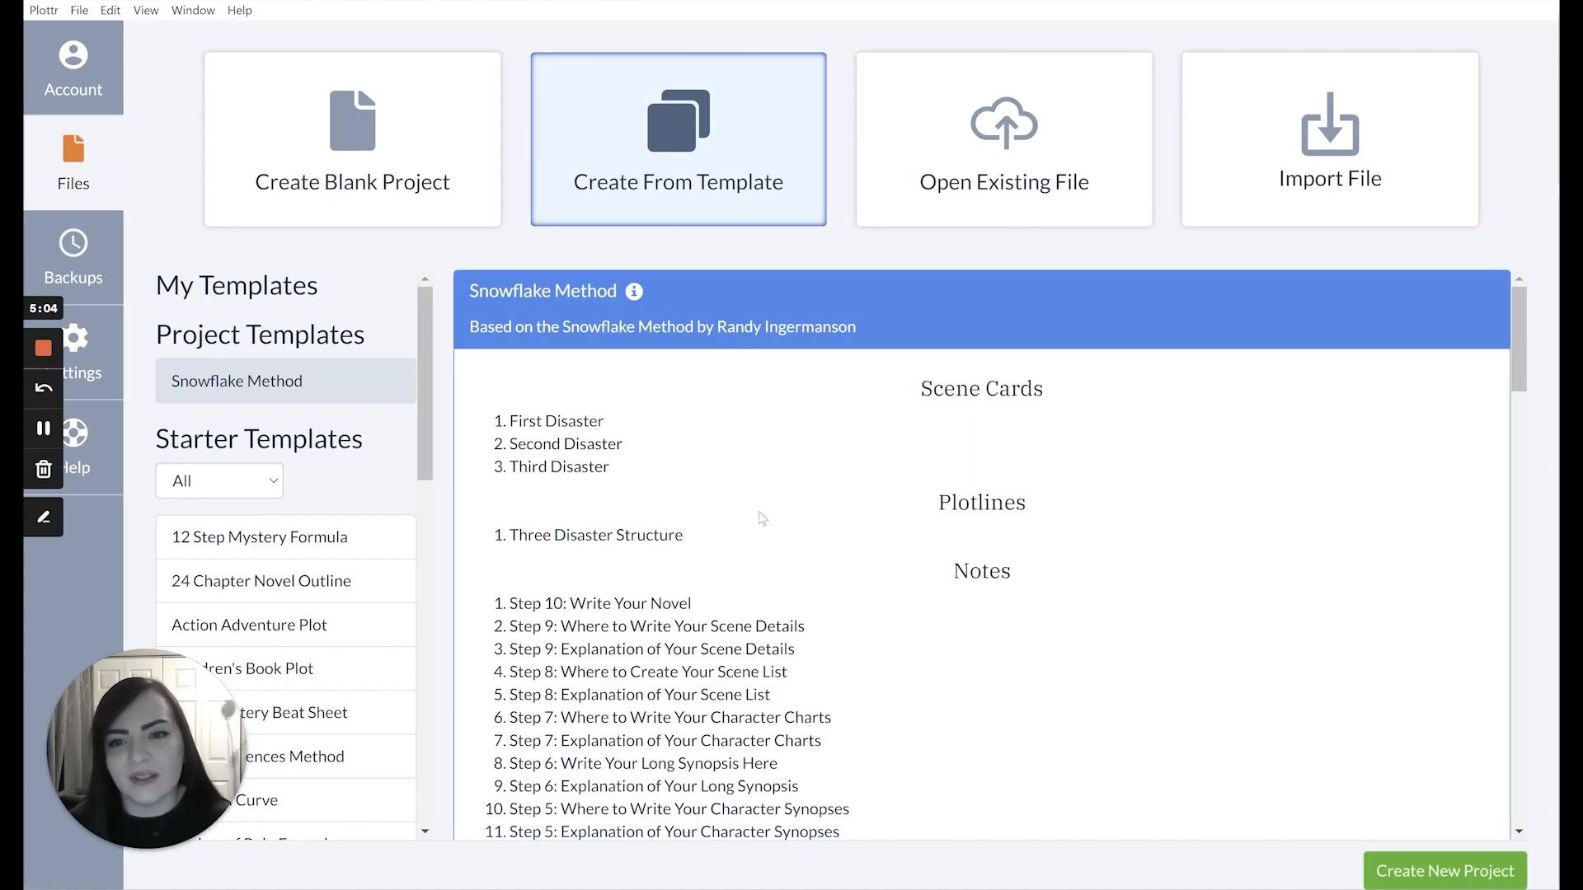
Reread the plotlines, notes and tags in the Snowflake Method template preview
scroll(767, 498, down, 2)
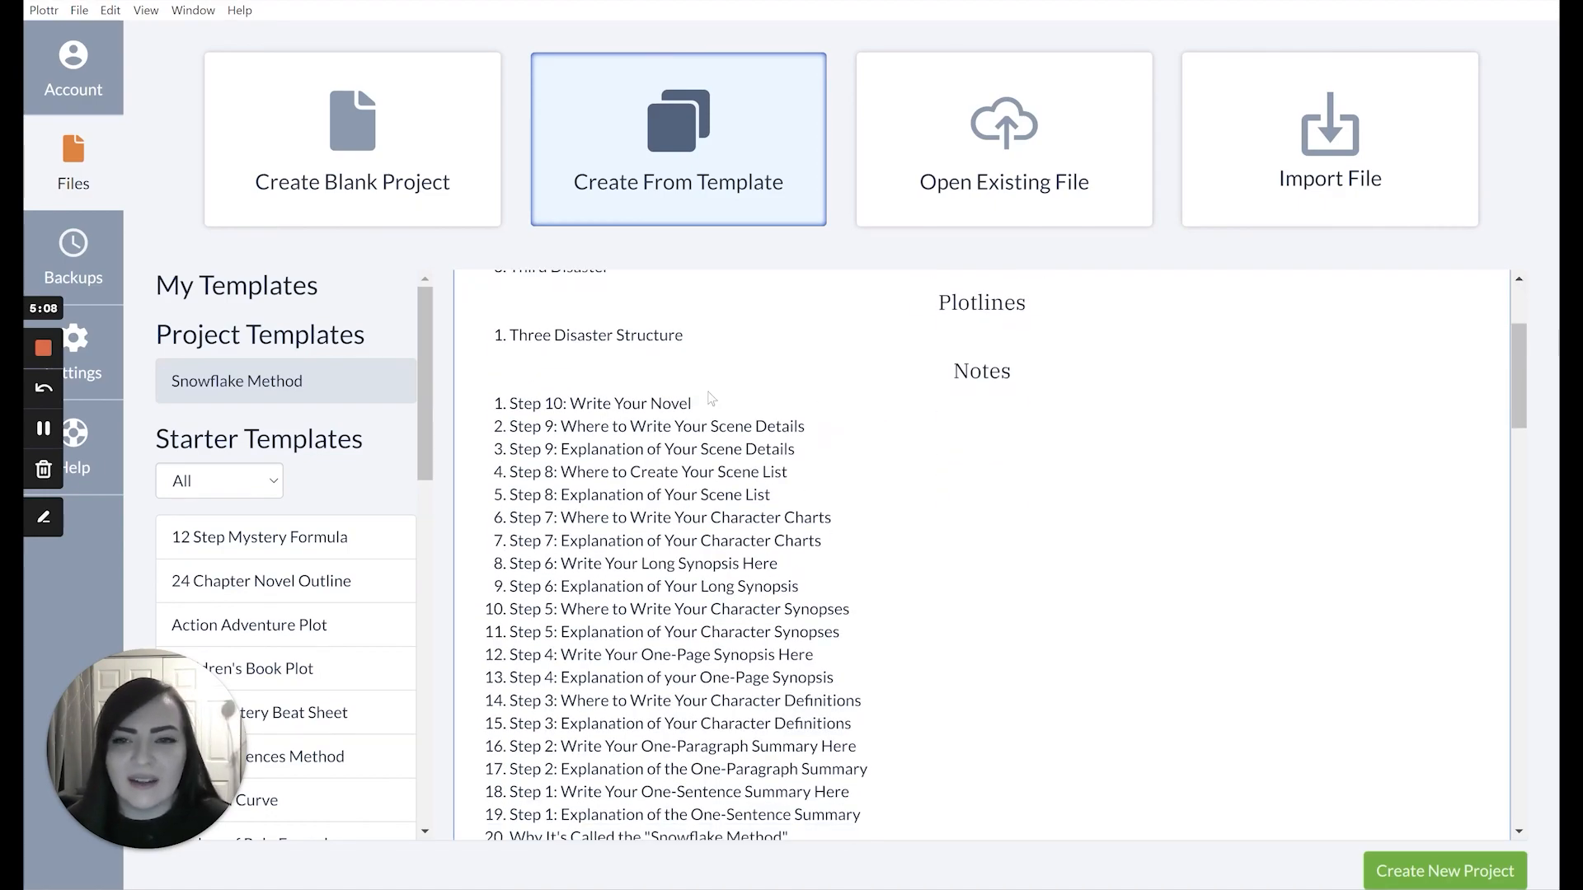
scroll(535, 322, down, 1)
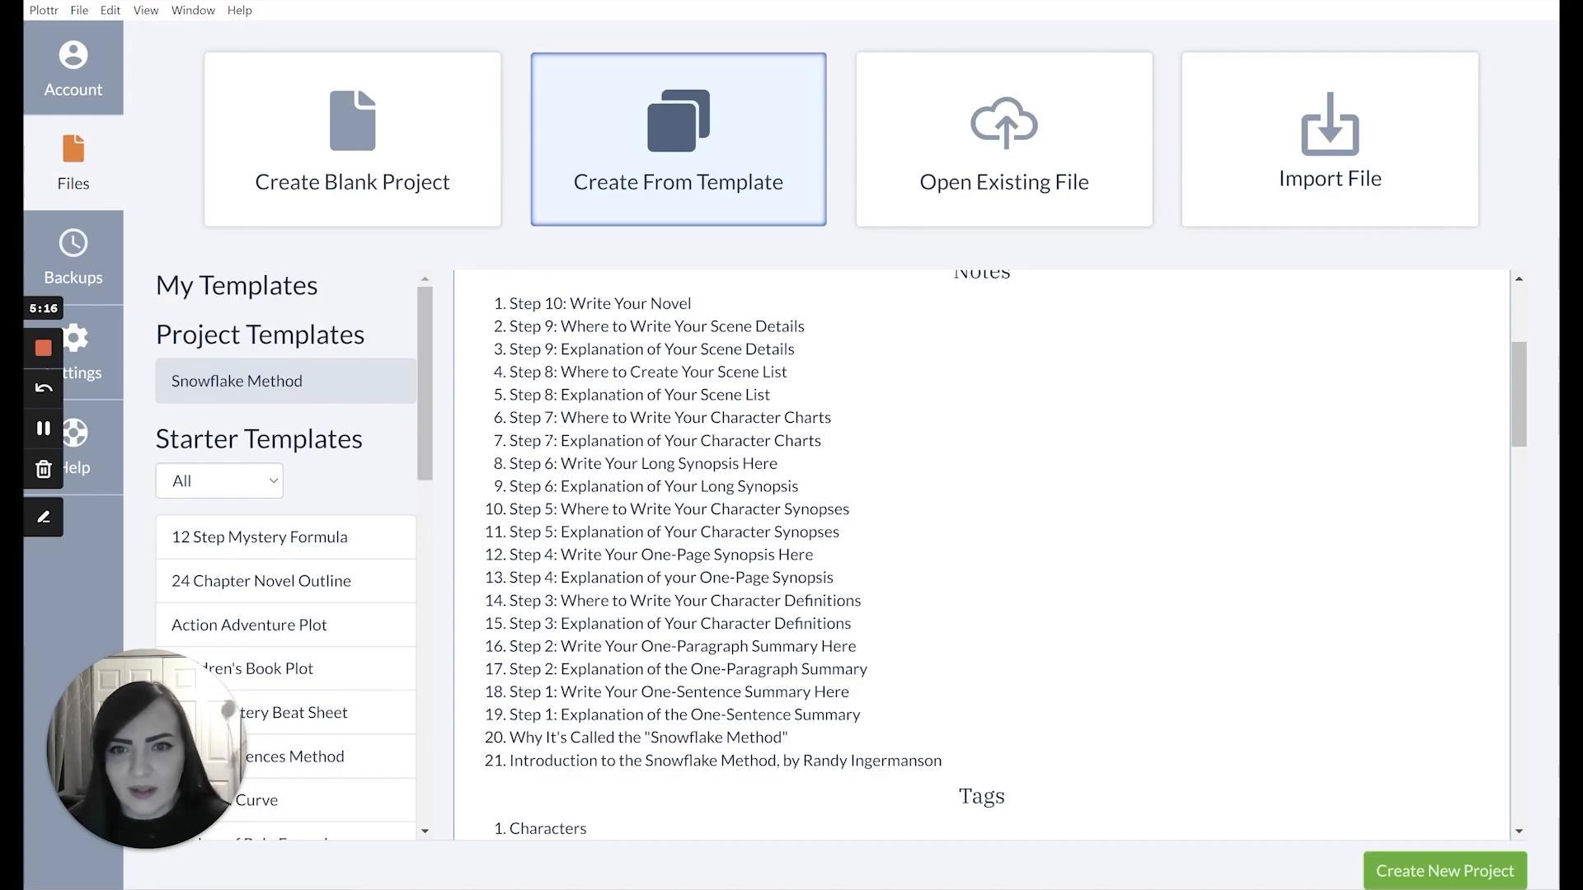
scroll(558, 541, down, 1)
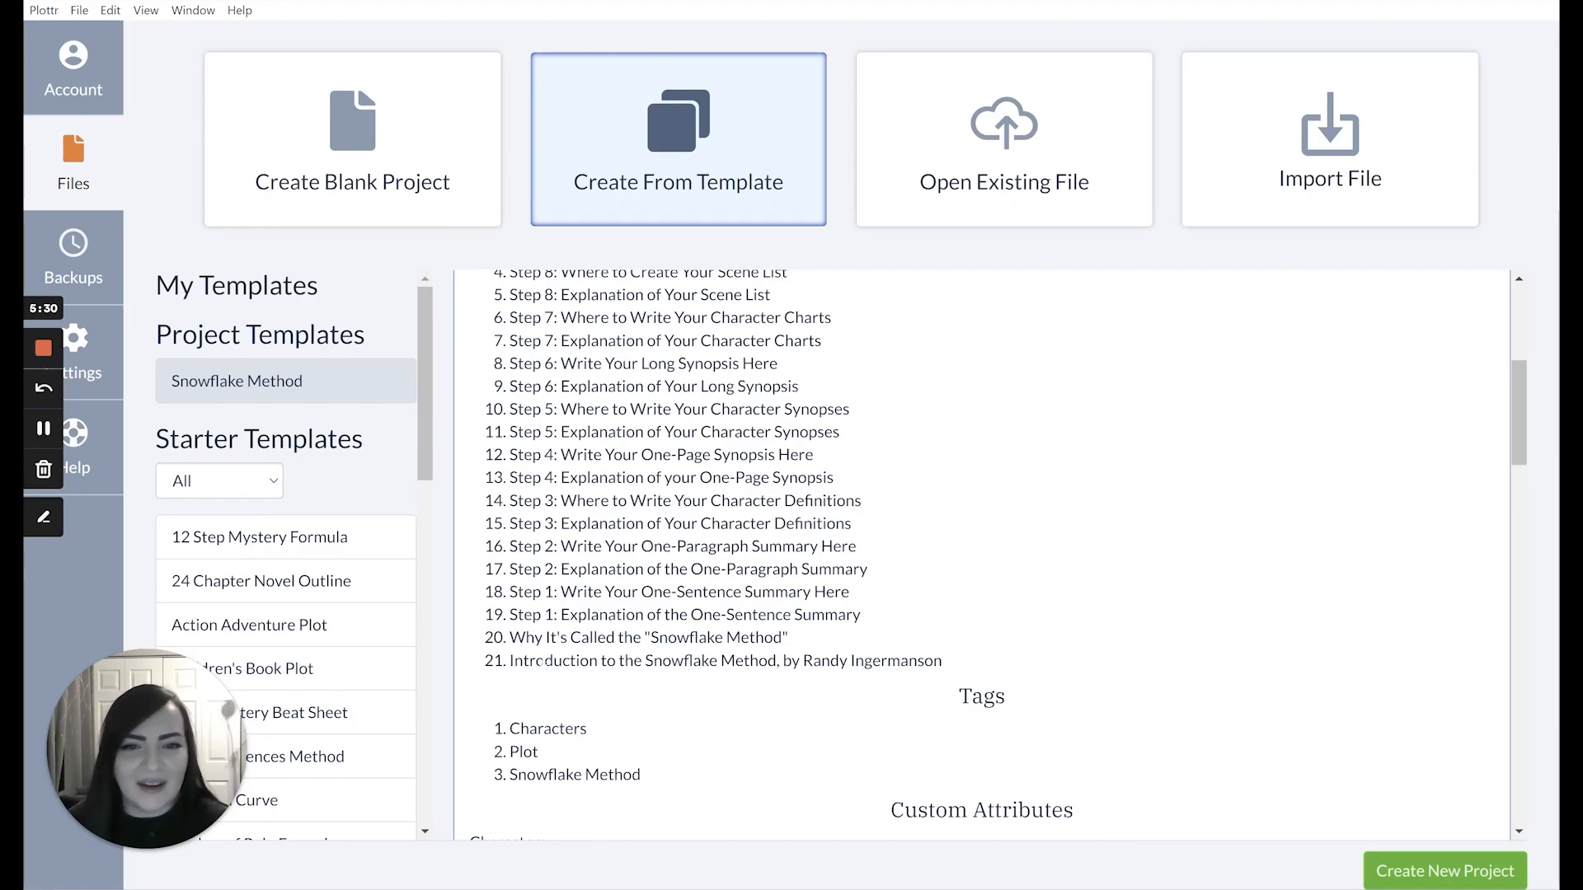
scroll(577, 668, up, 3)
scroll(574, 535, up, 2)
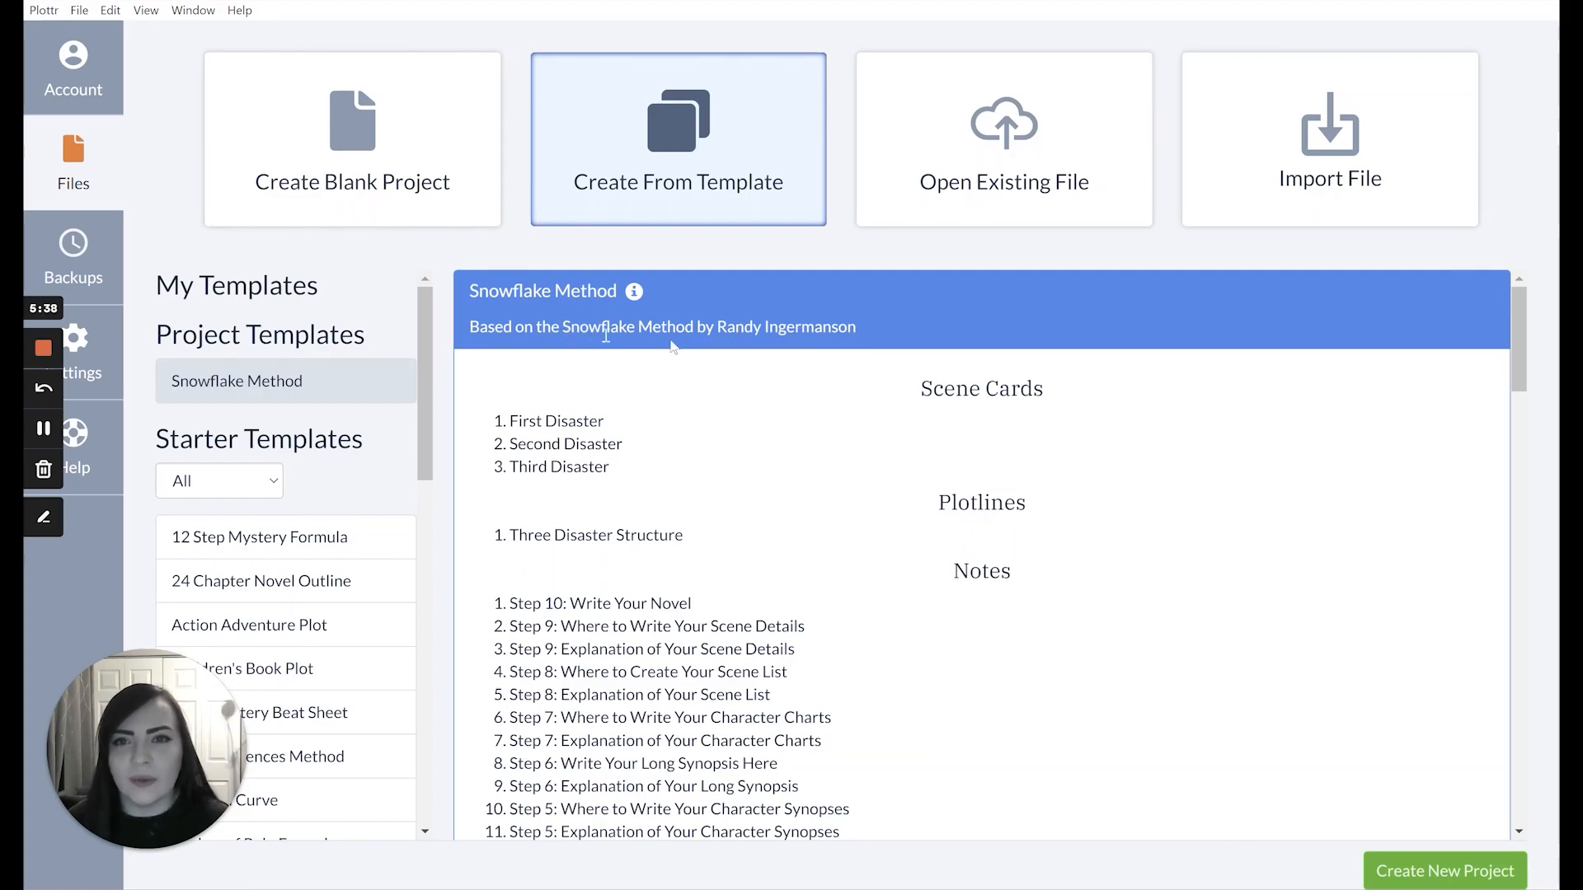
Examine the tags, the custom character attributes and the iteration images in the Snowflake Method template preview
scroll(532, 378, down, 7)
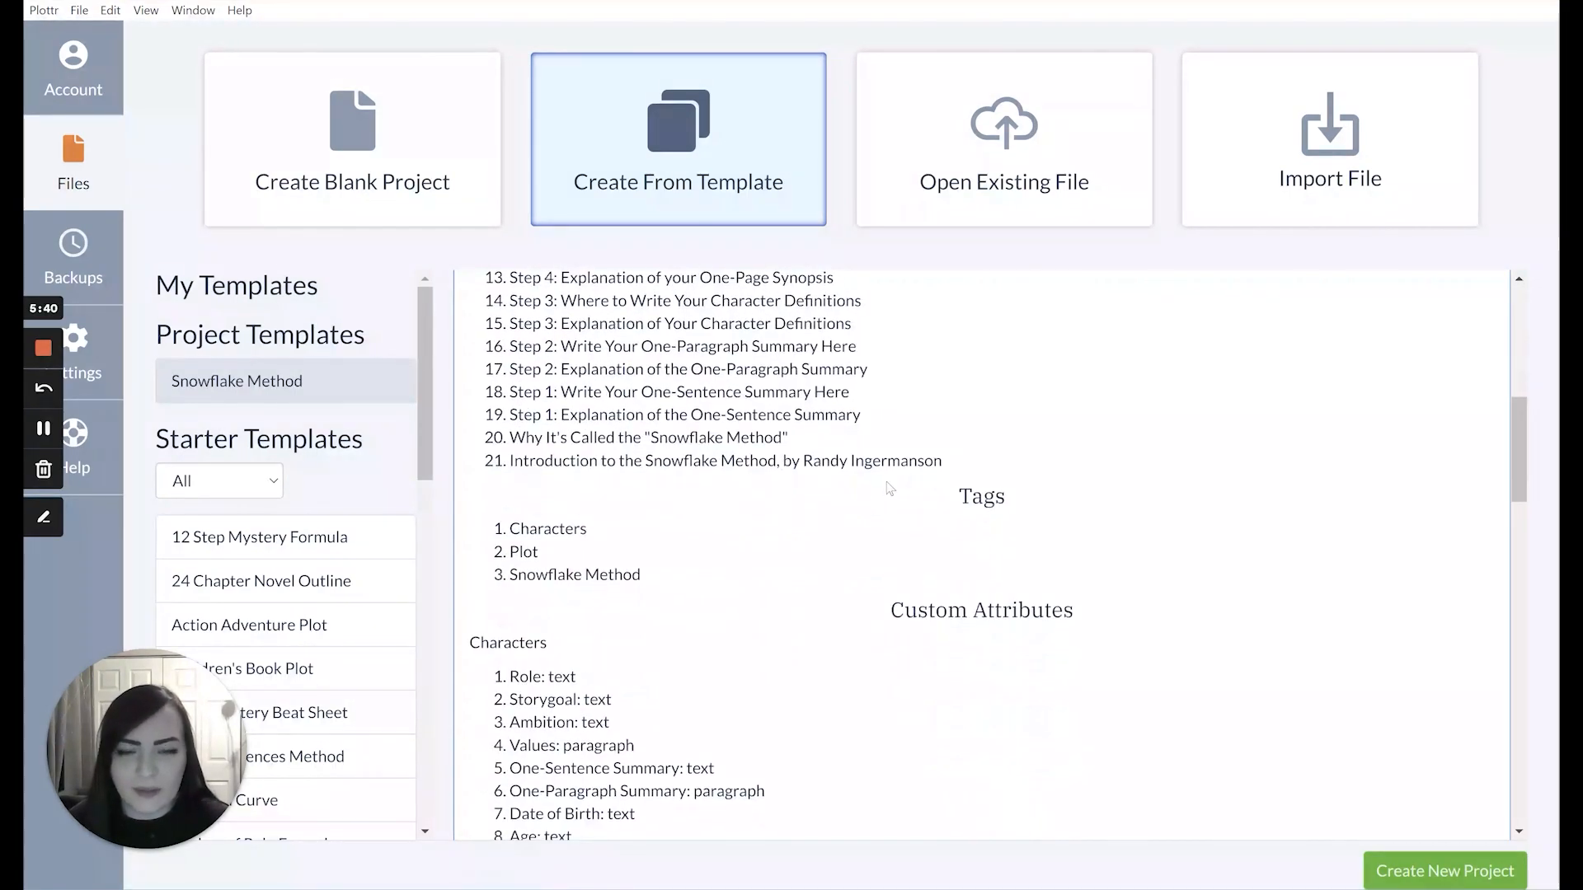
scroll(793, 460, down, 1)
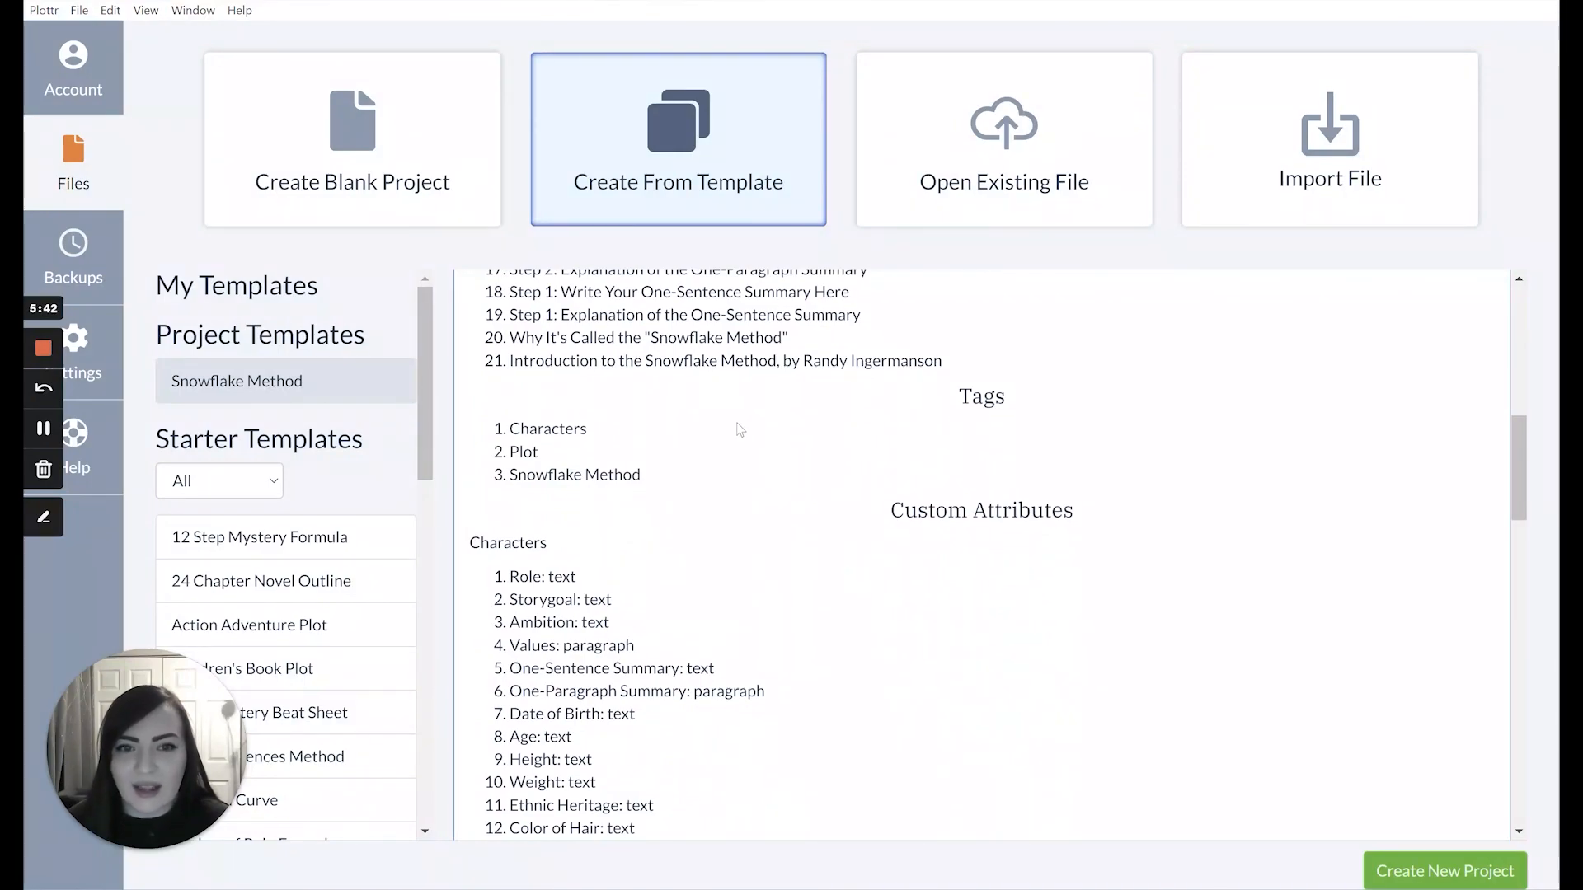
scroll(719, 427, down, 1)
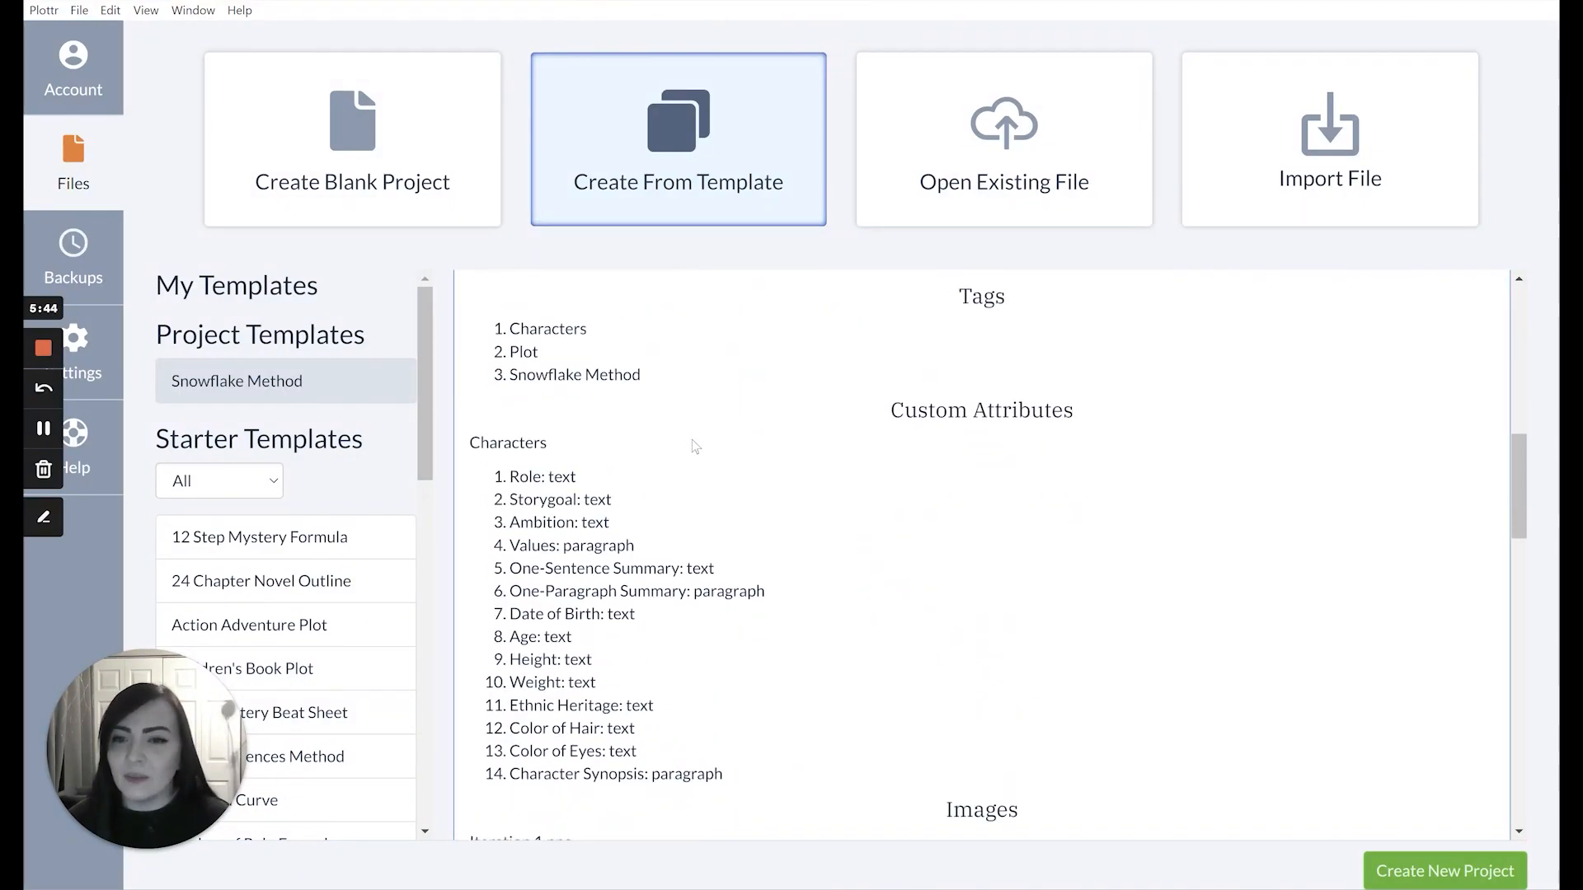
scroll(699, 453, down, 1)
scroll(726, 443, down, 4)
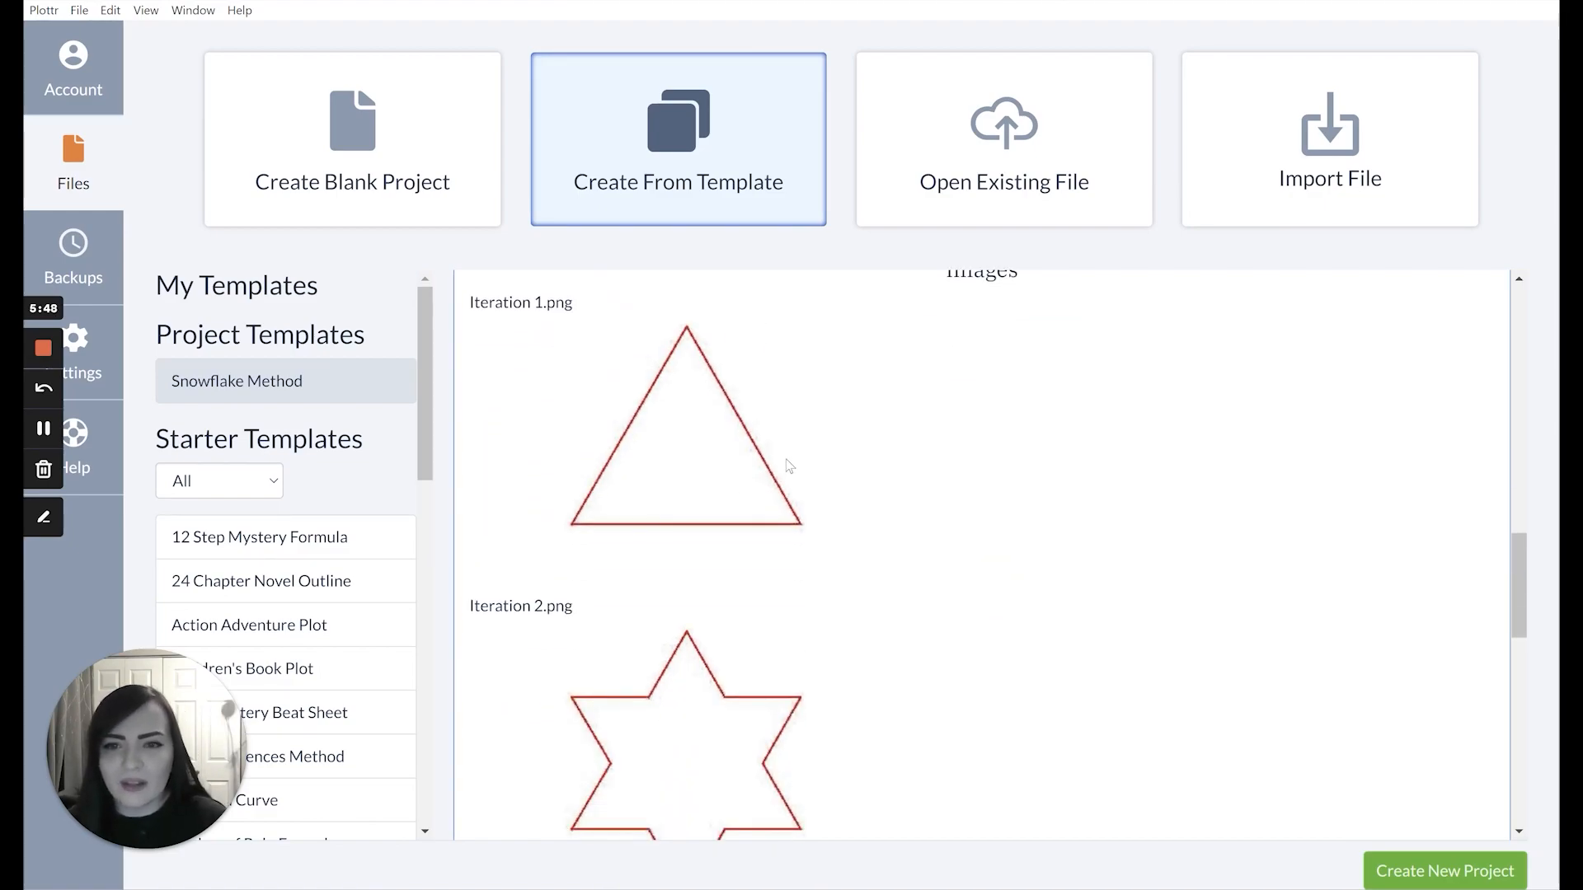
scroll(789, 466, down, 1)
scroll(664, 404, down, 2)
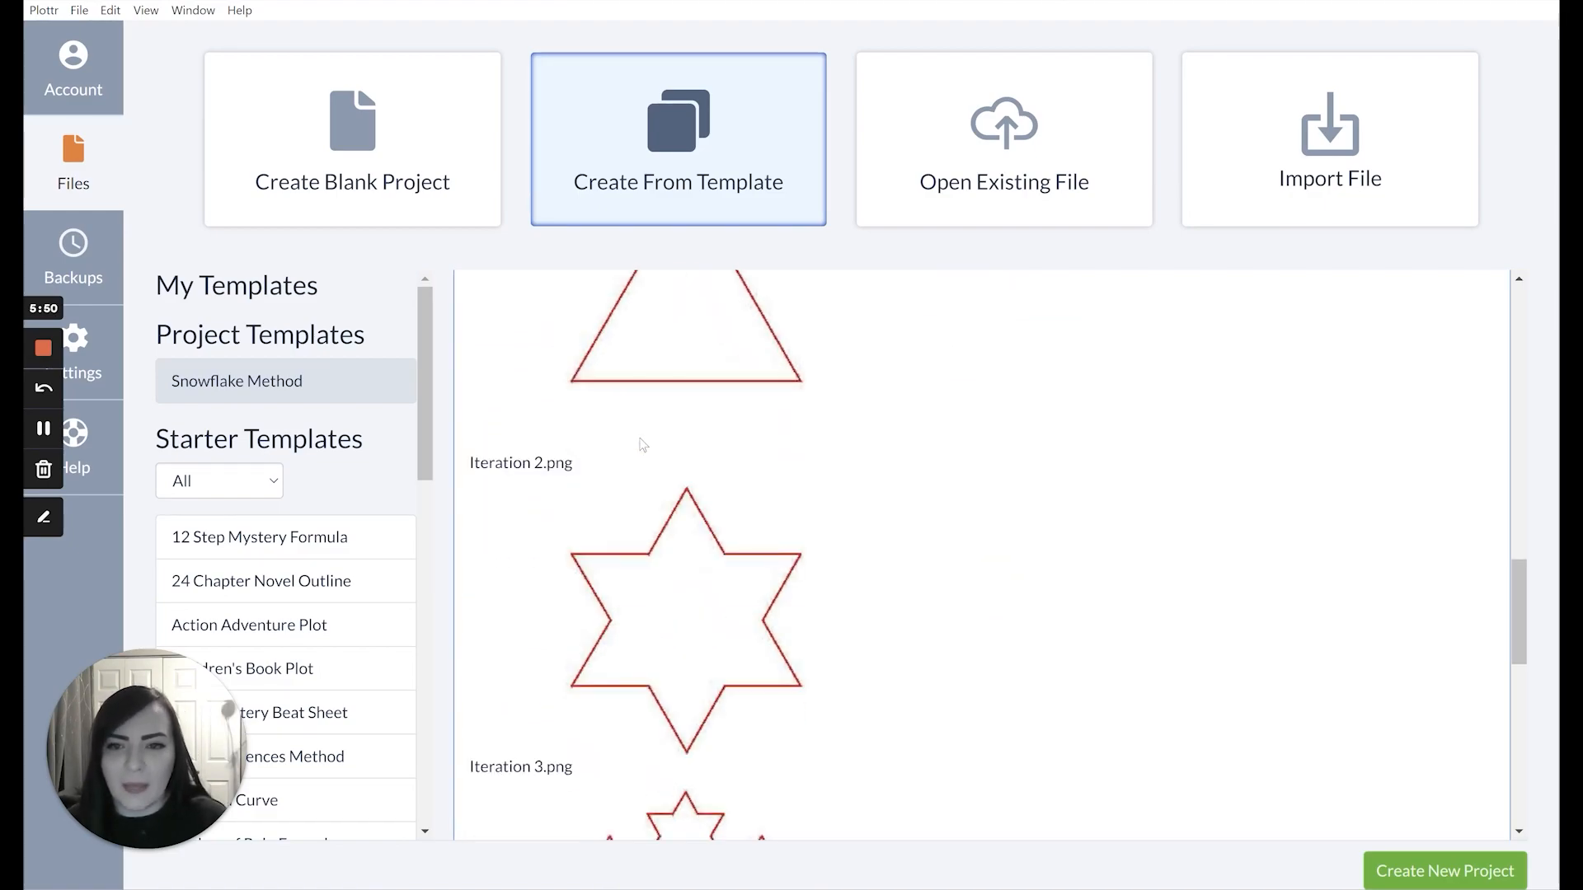
scroll(659, 410, up, 3)
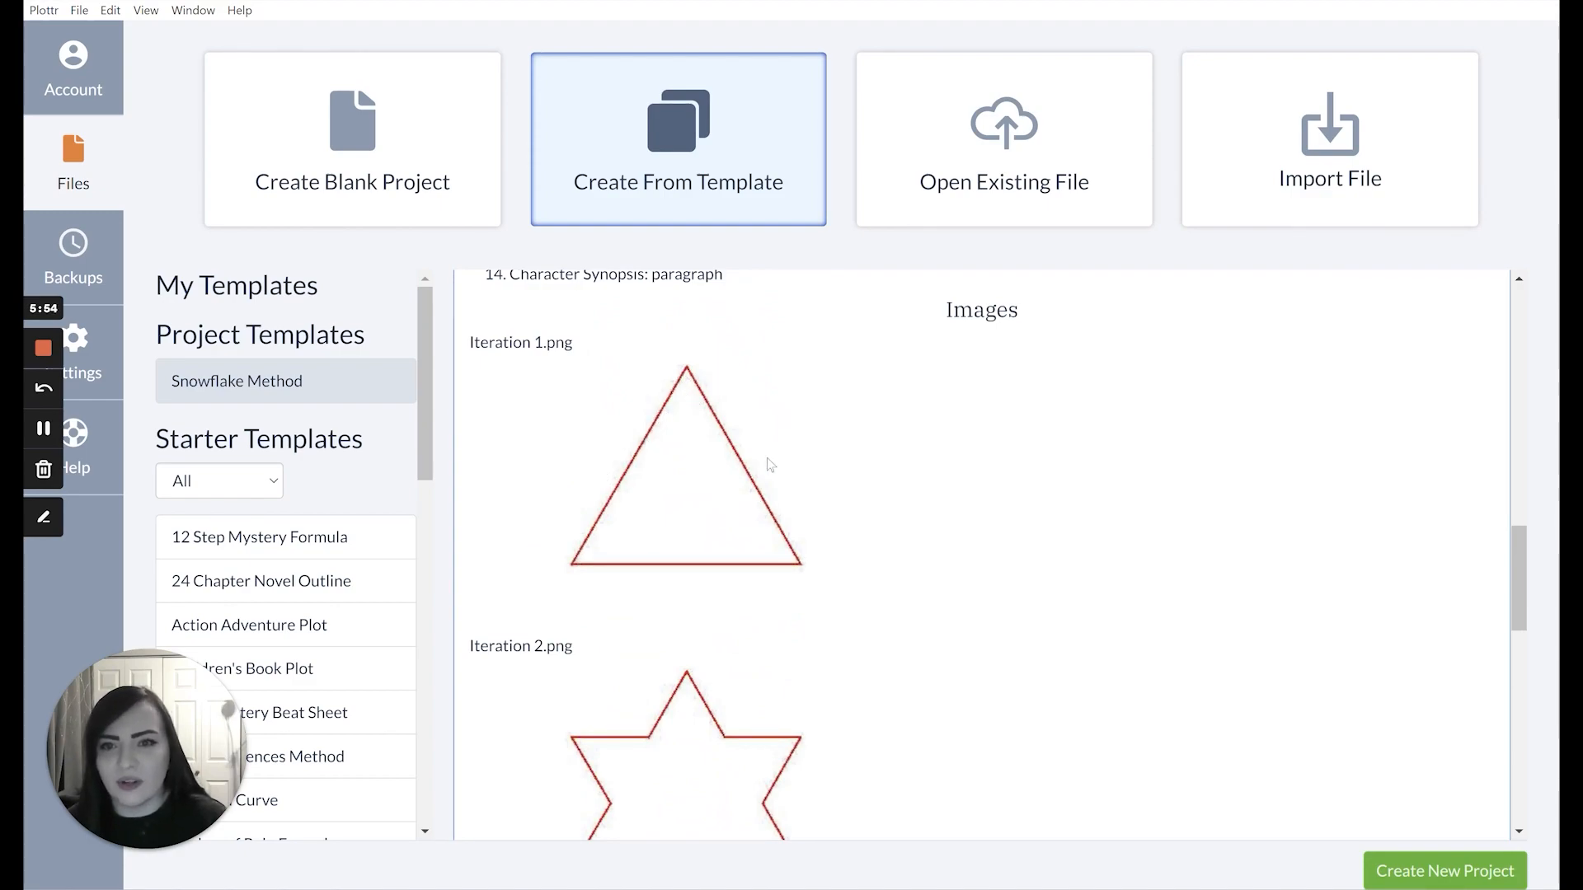
scroll(697, 427, down, 2)
scroll(709, 614, down, 5)
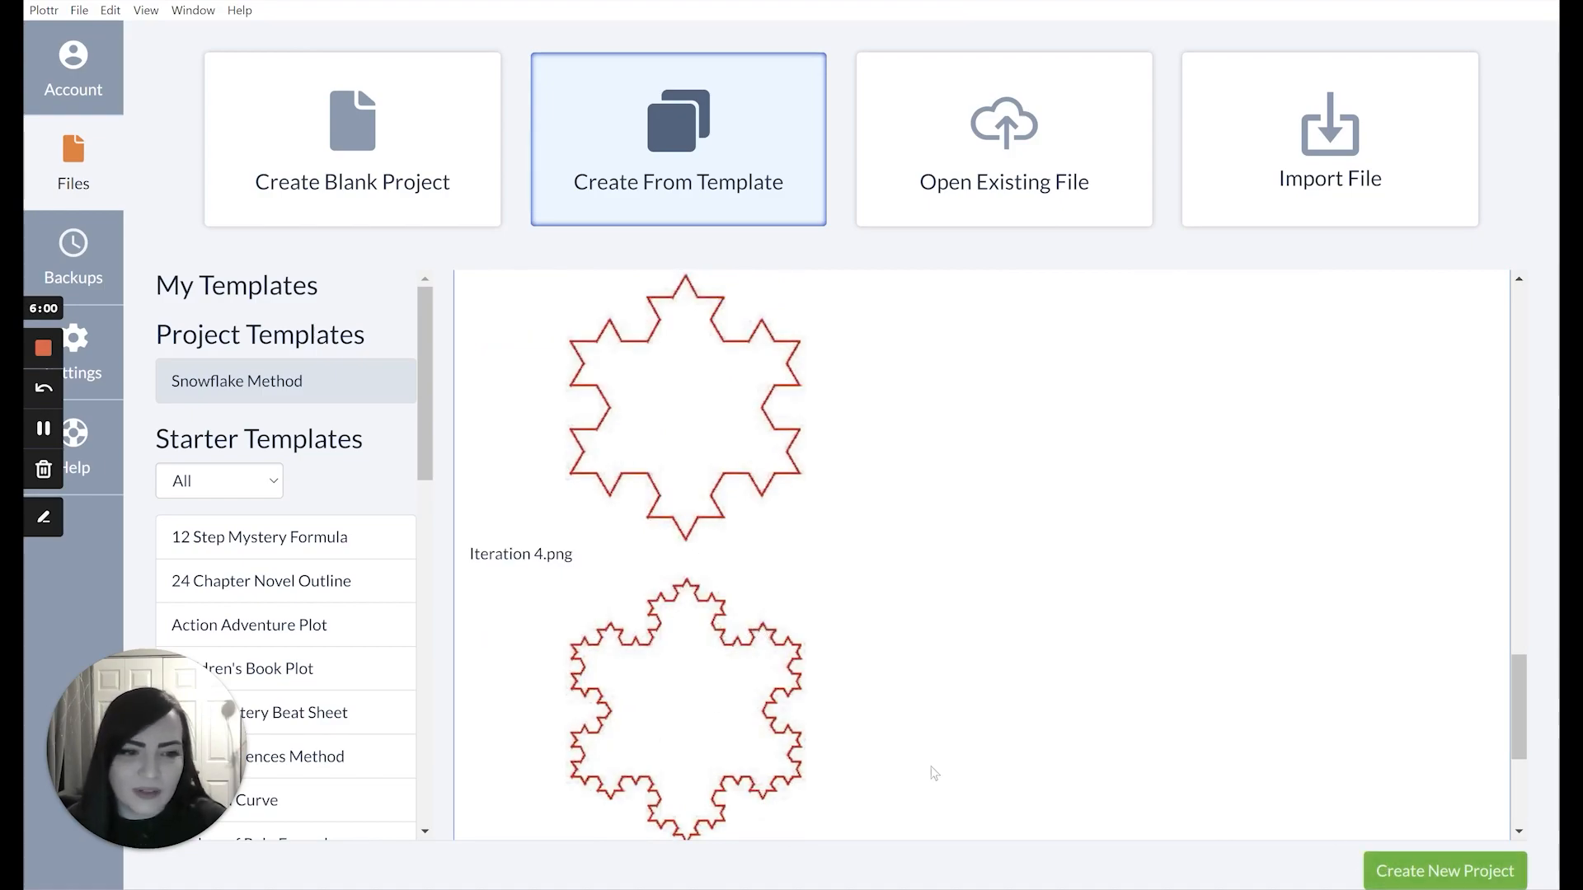
Preview the 12 Step Mystery Formula and 24 Chapter Novel Outline starter templates, and return to the Snowflake Method project template
drag(165, 719, 296, 102)
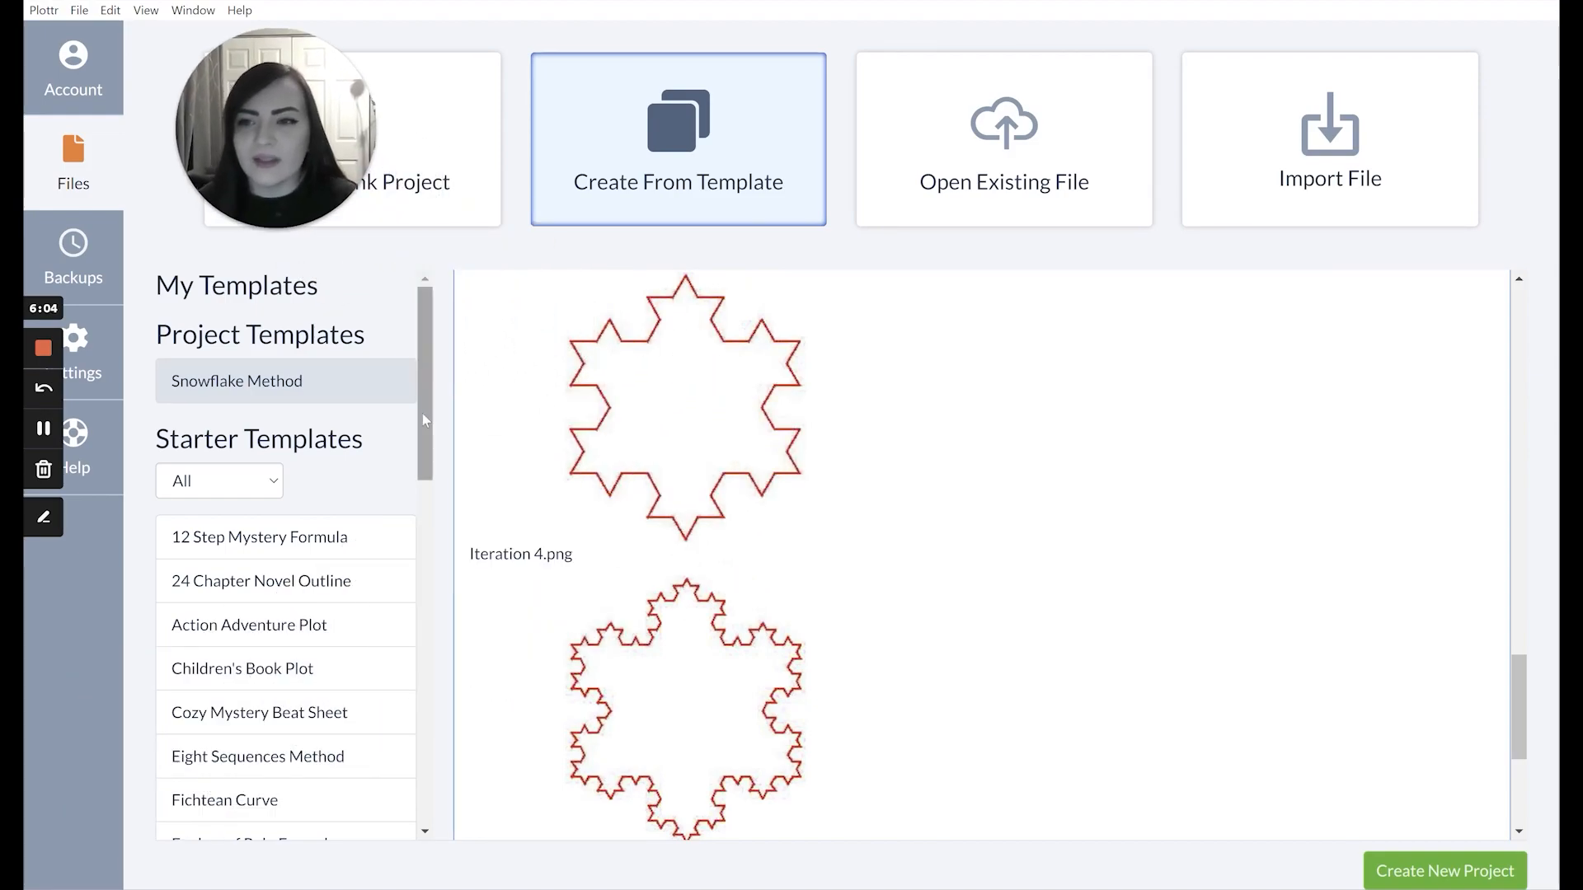
scroll(422, 413, down, 1)
scroll(428, 449, down, 2)
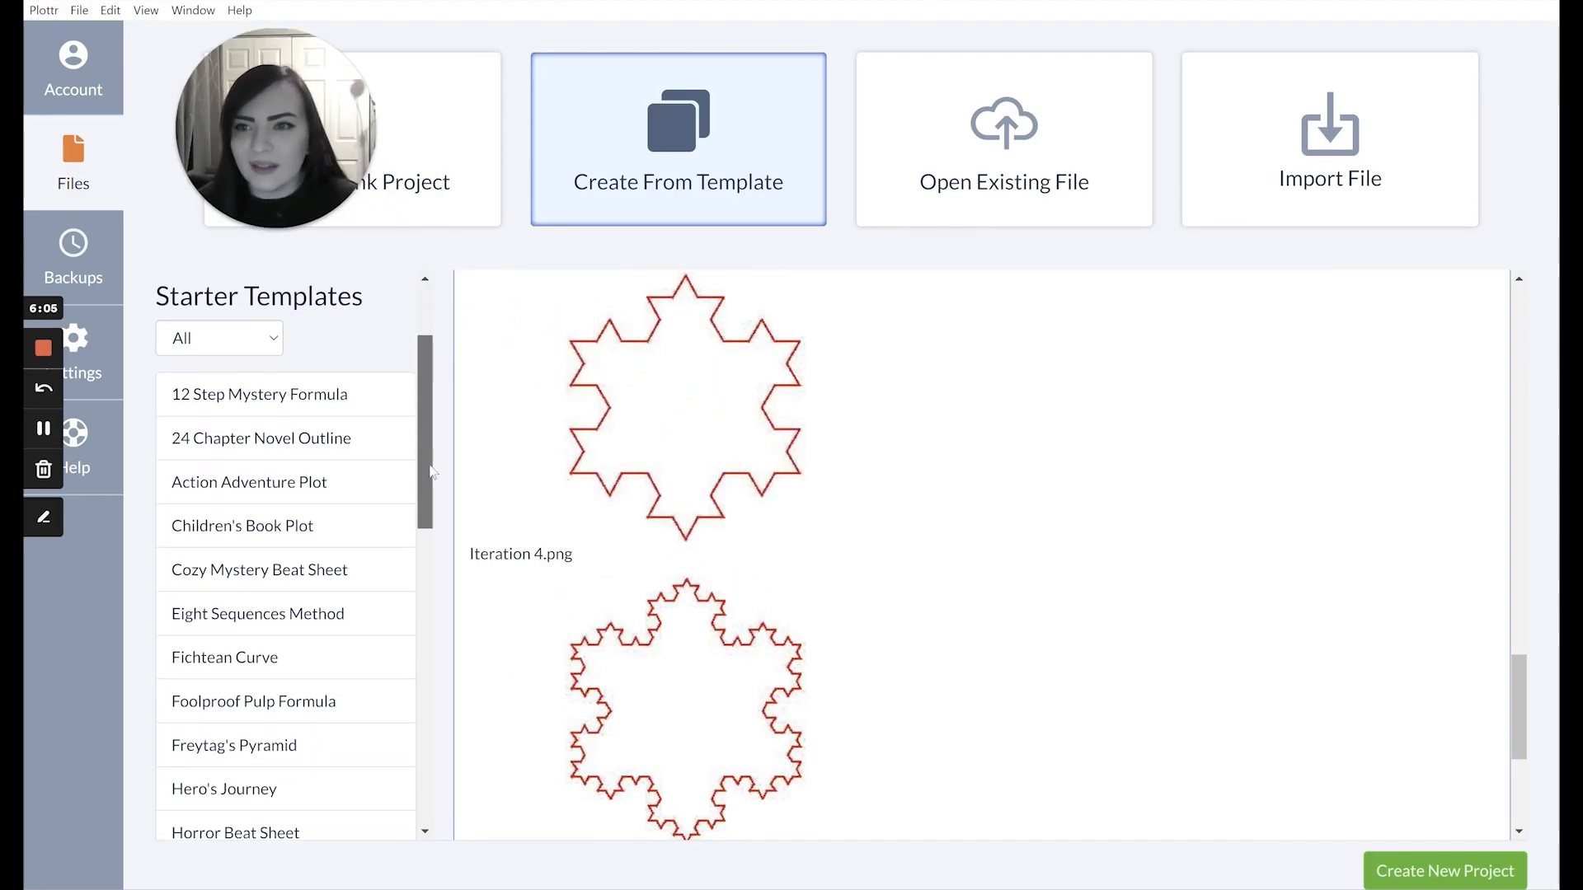
click(323, 395)
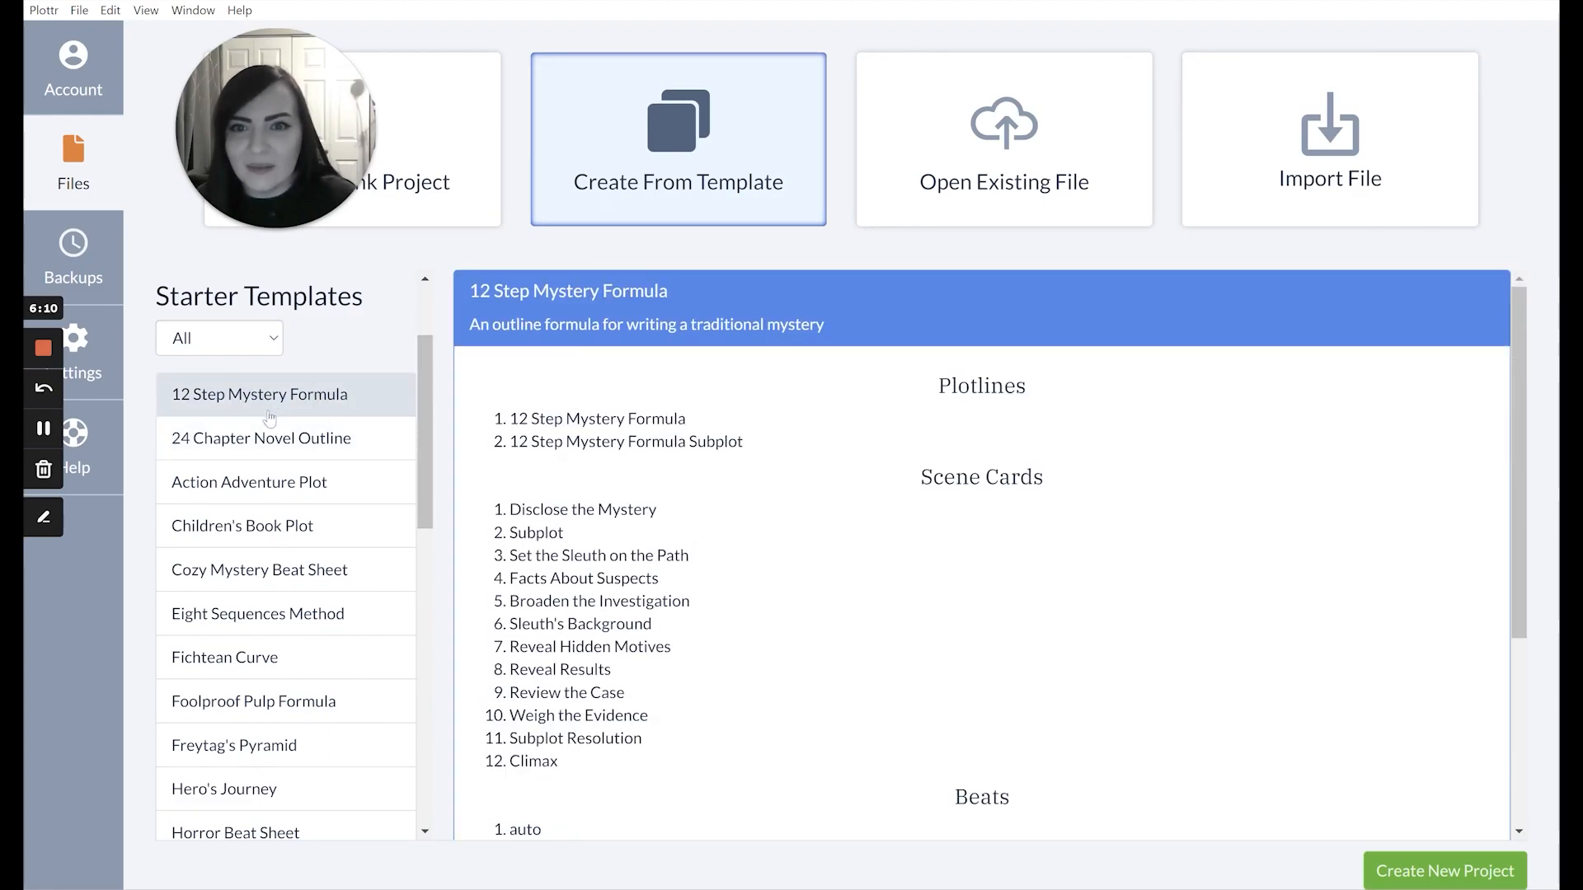
click(266, 443)
scroll(276, 425, up, 3)
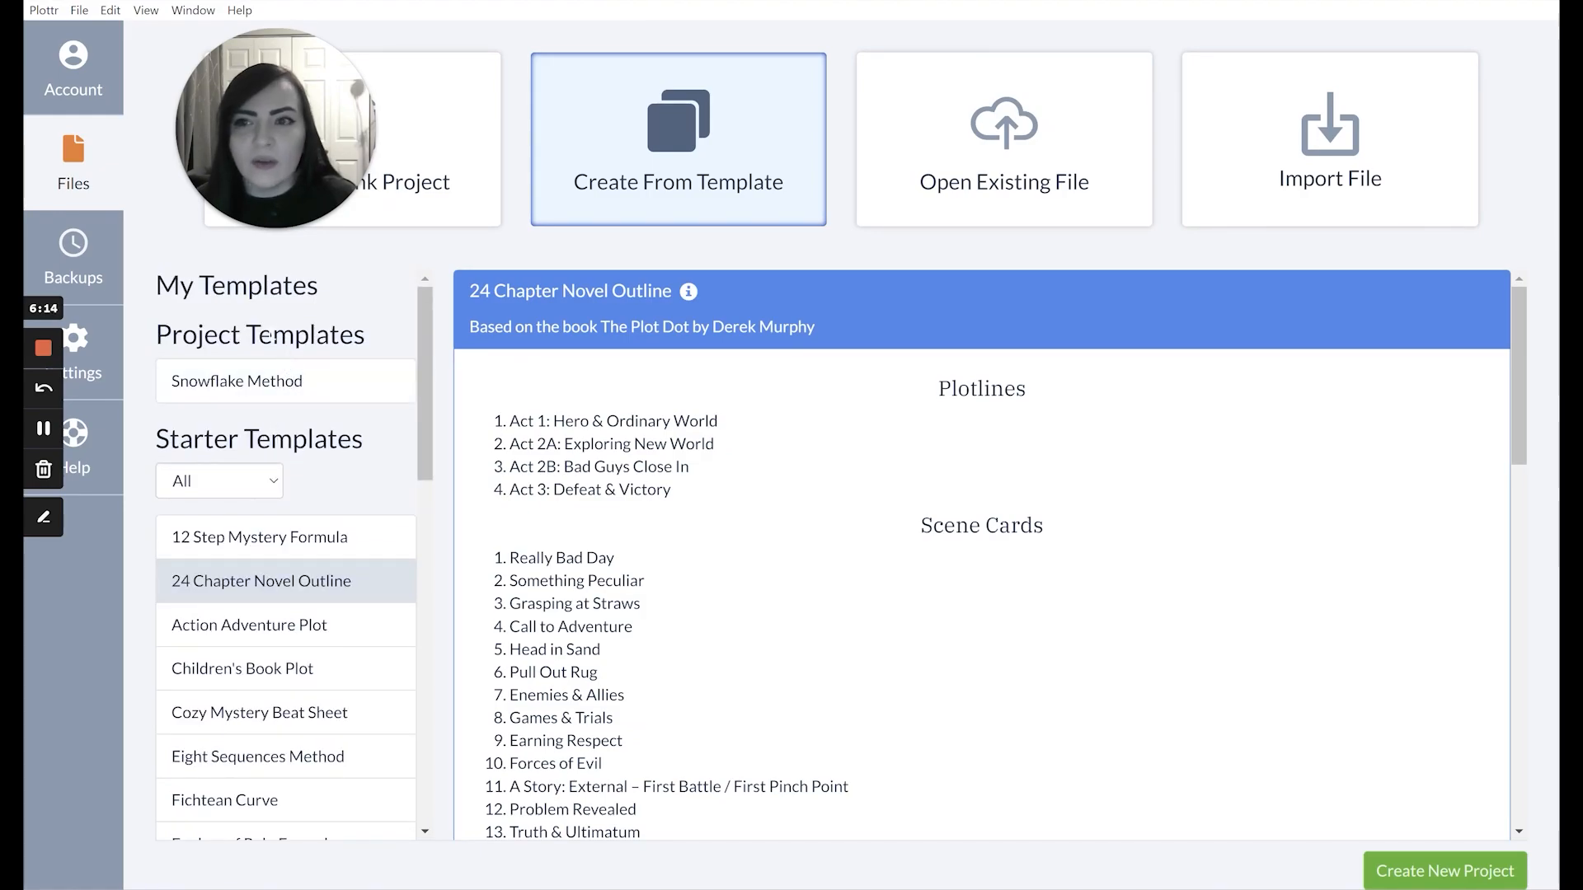
click(287, 387)
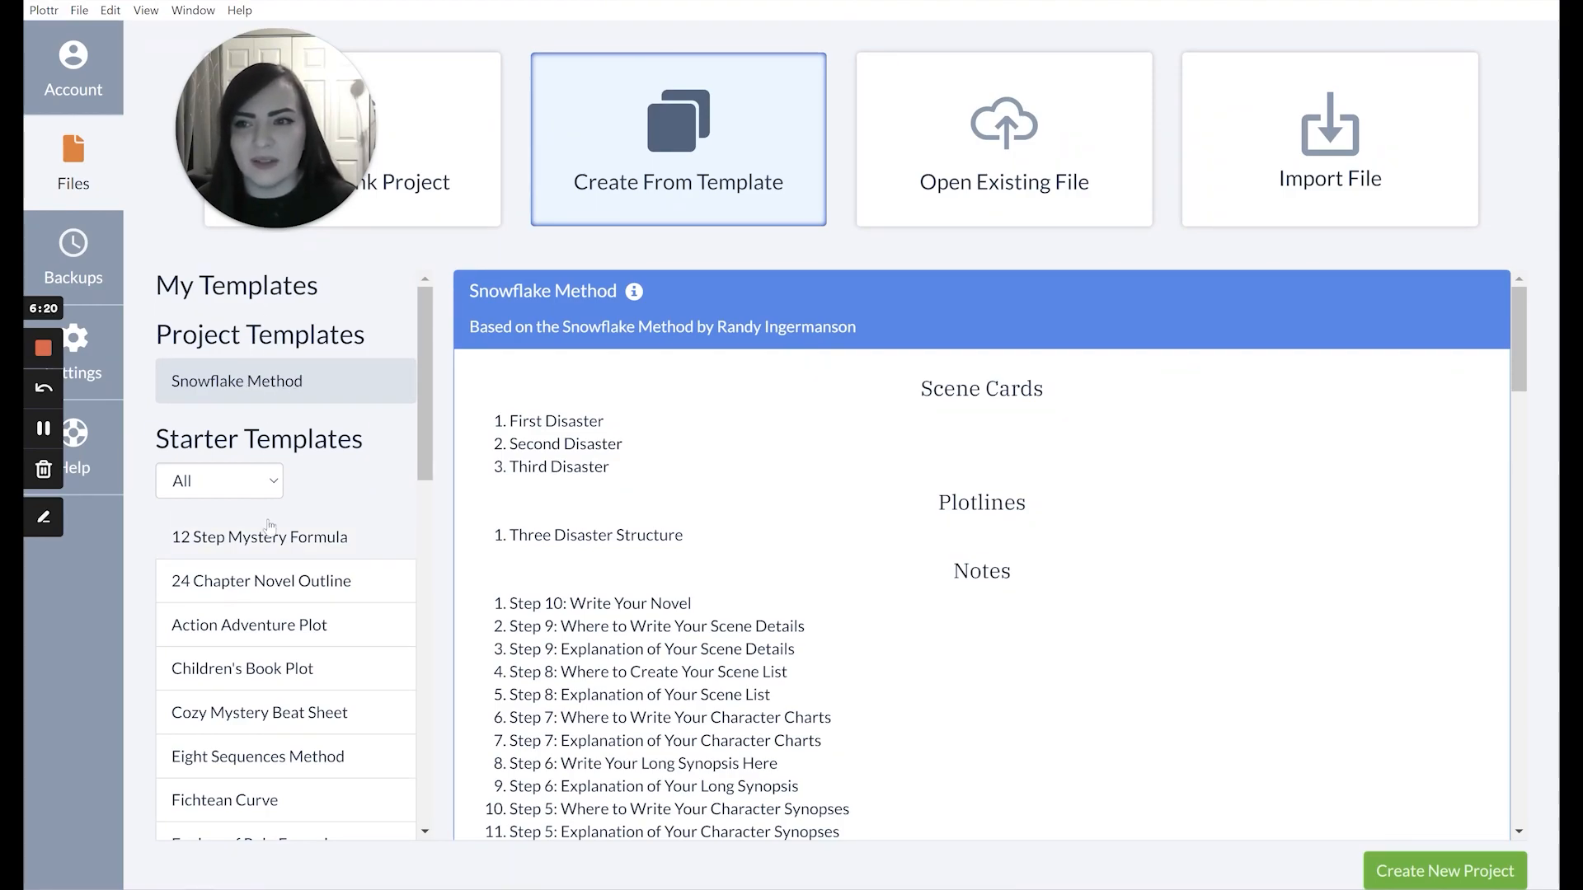
Filter the starter templates by Horror, Mystery and Short Story in turn, and set the filter back to All
click(262, 490)
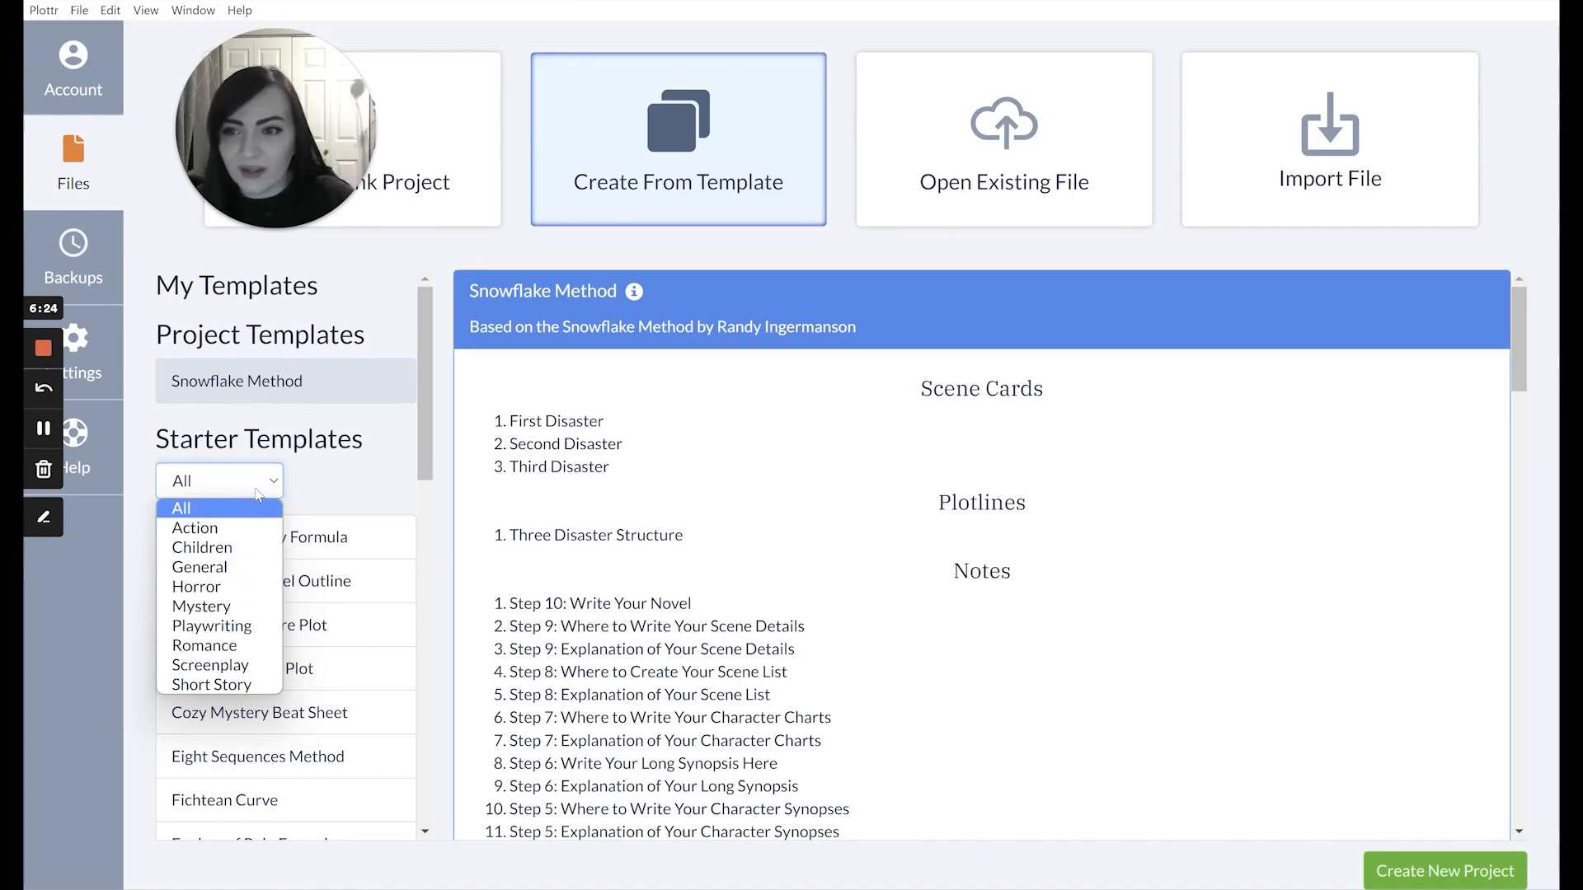
click(239, 584)
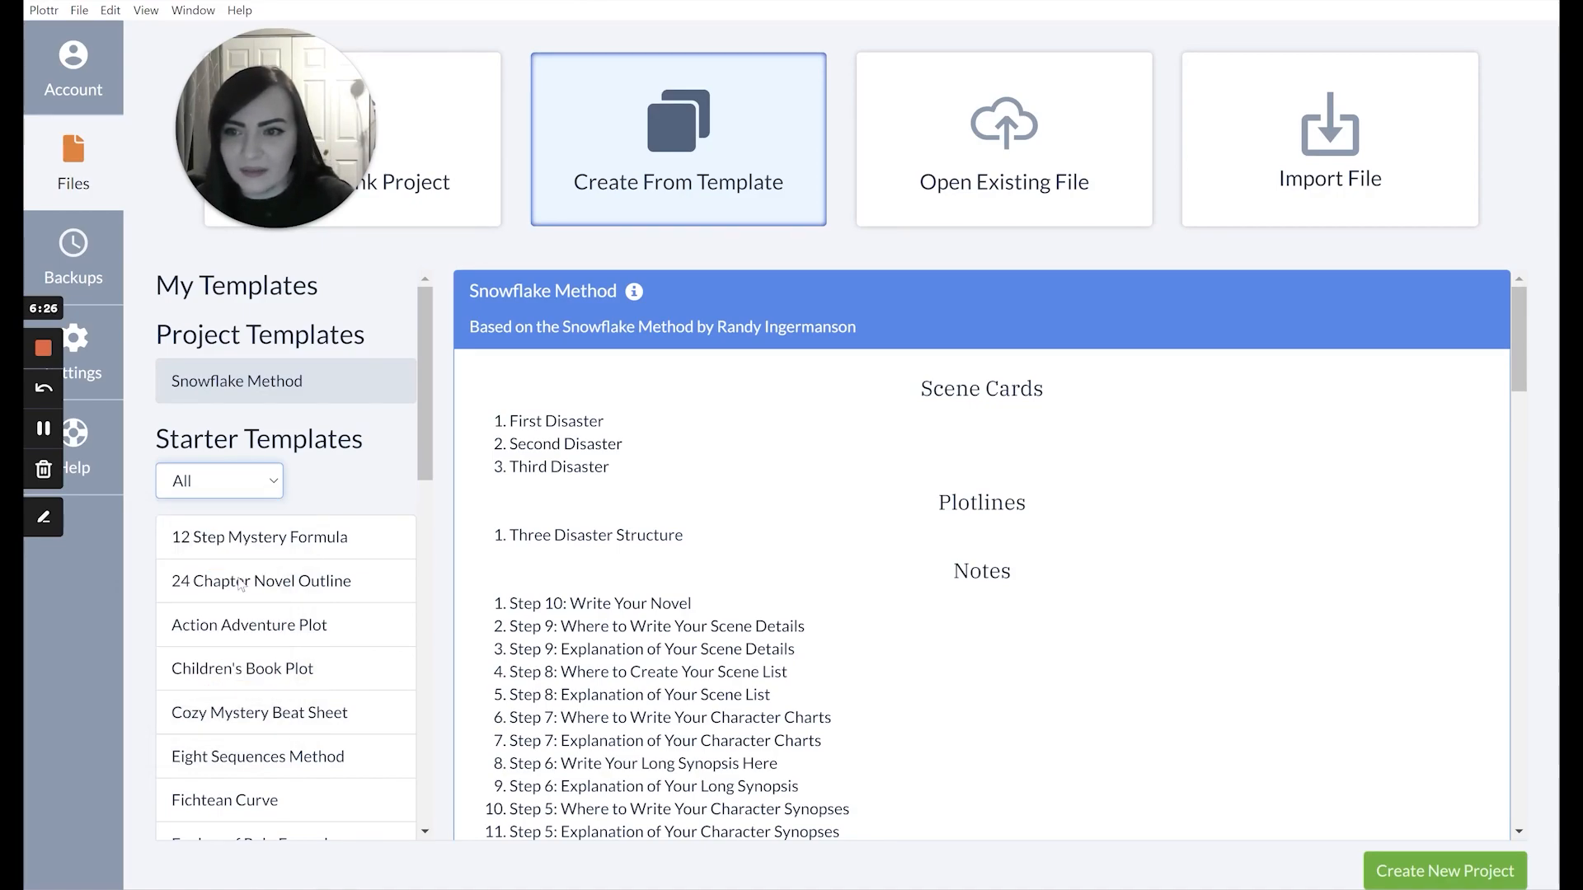
click(272, 484)
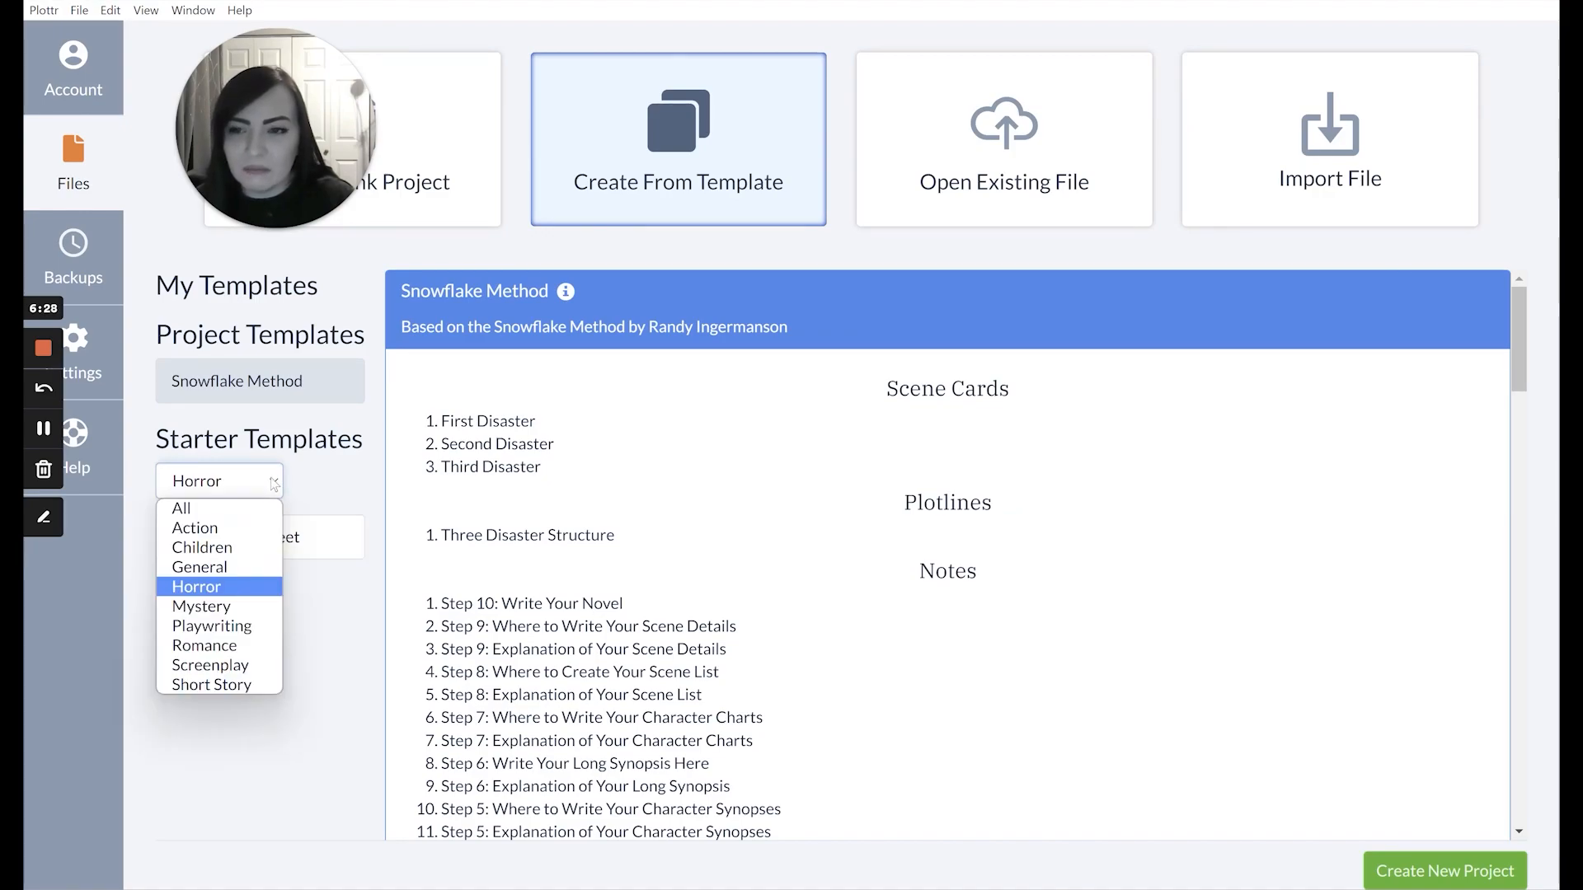
click(248, 606)
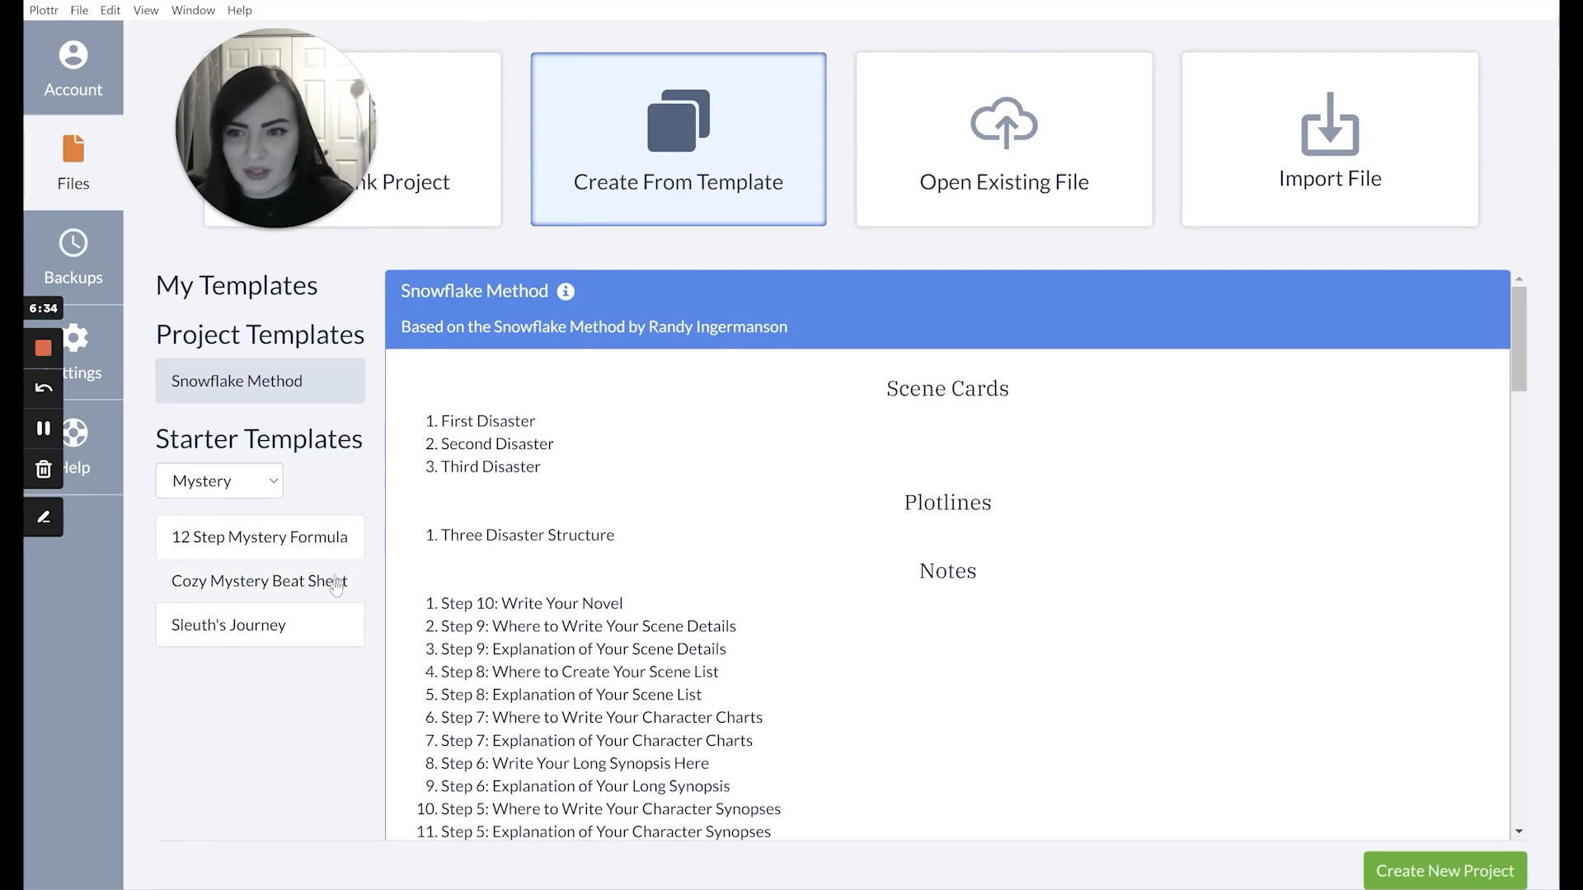
click(275, 490)
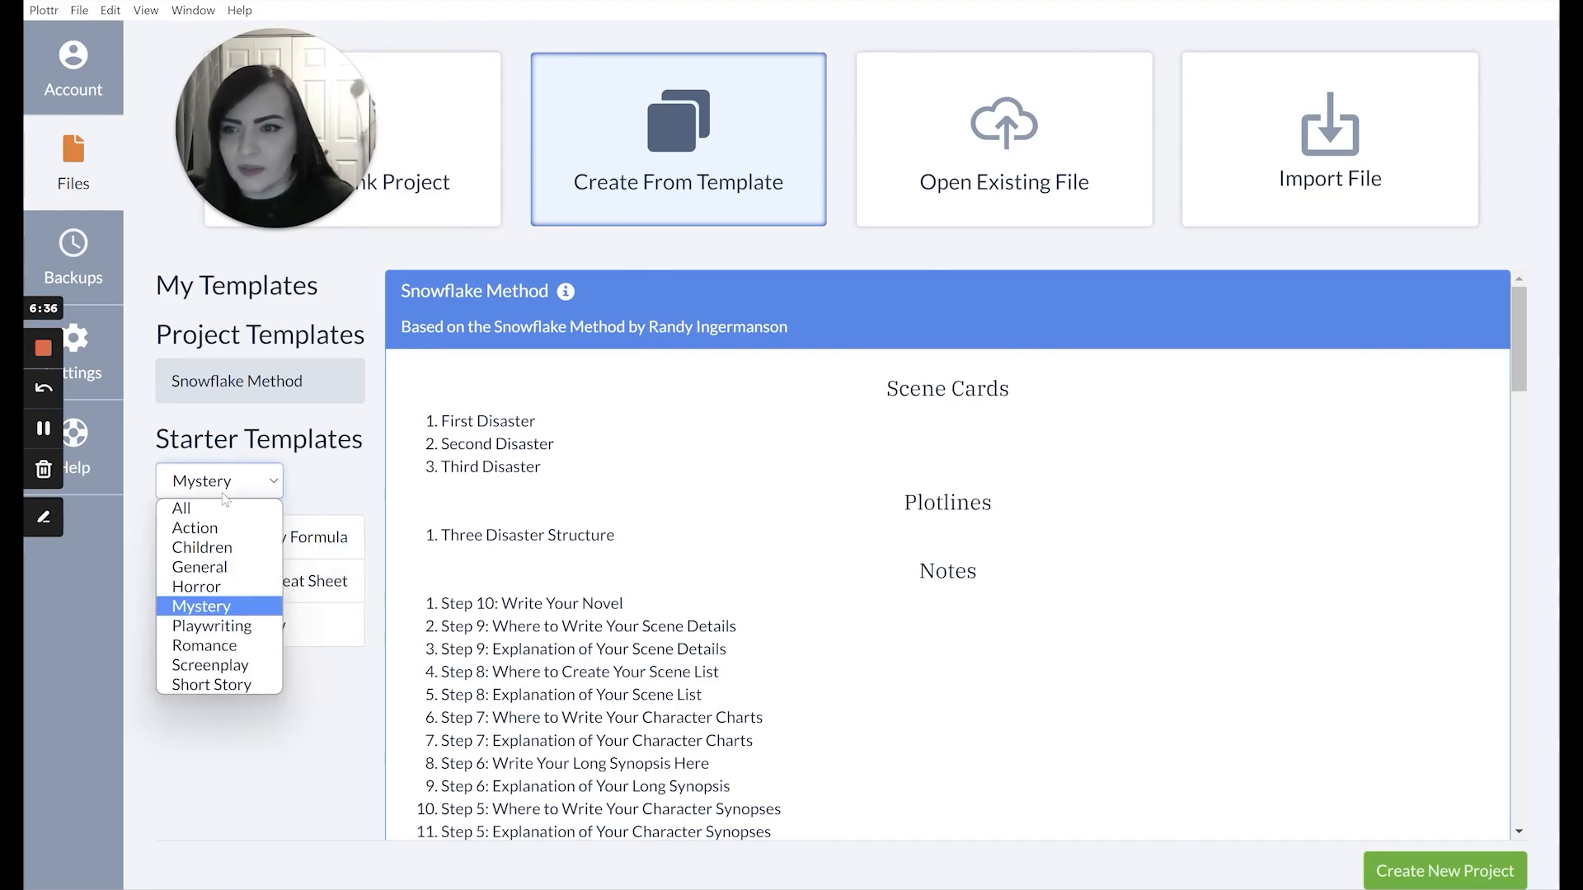
click(211, 684)
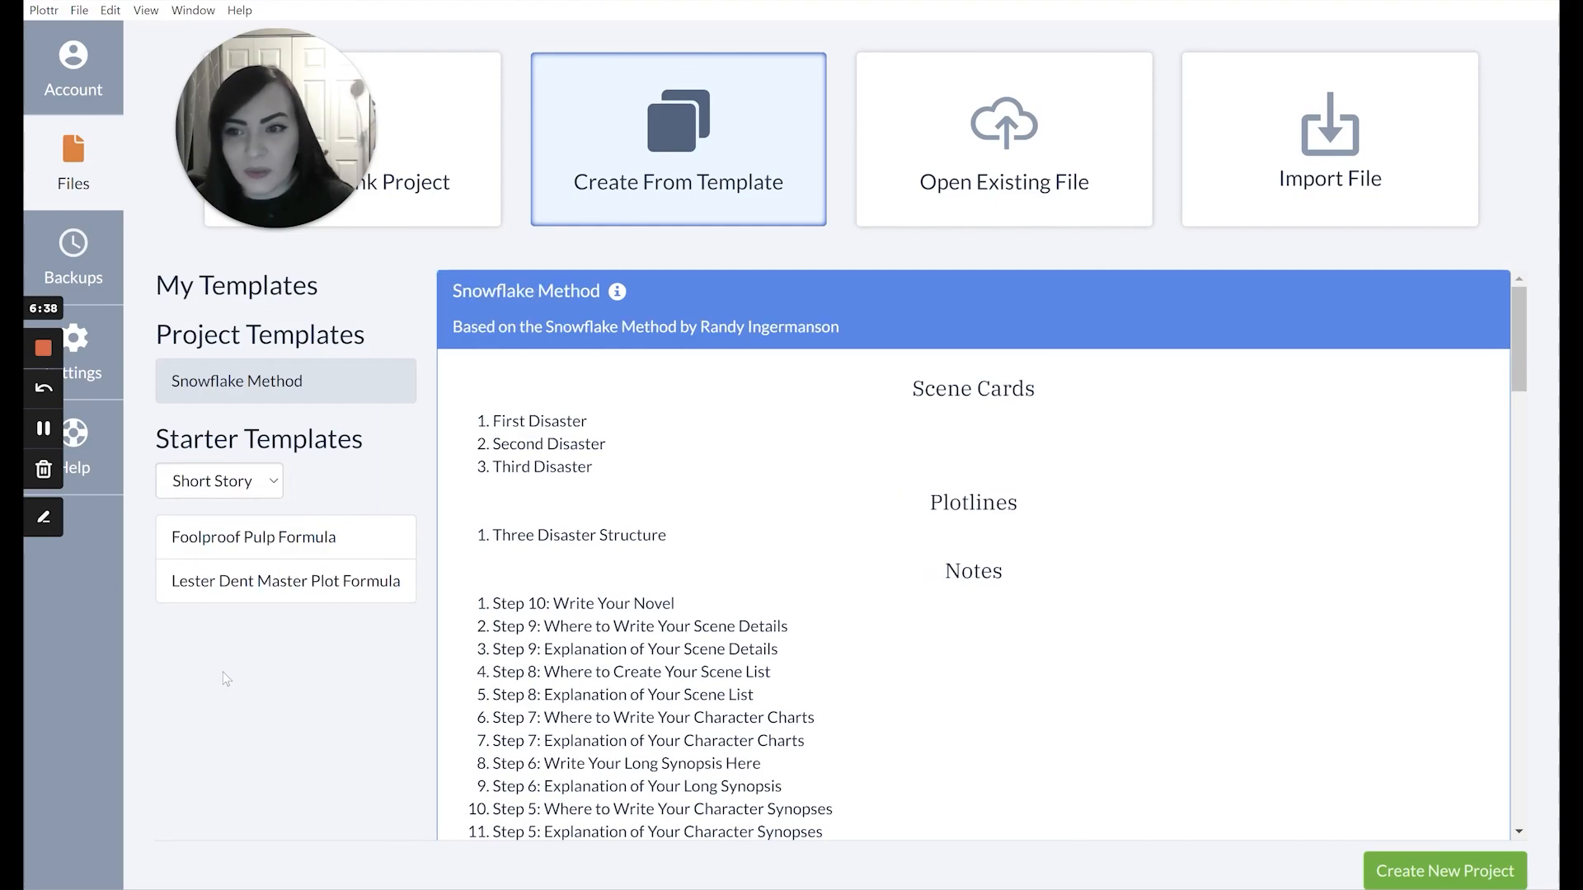
click(269, 488)
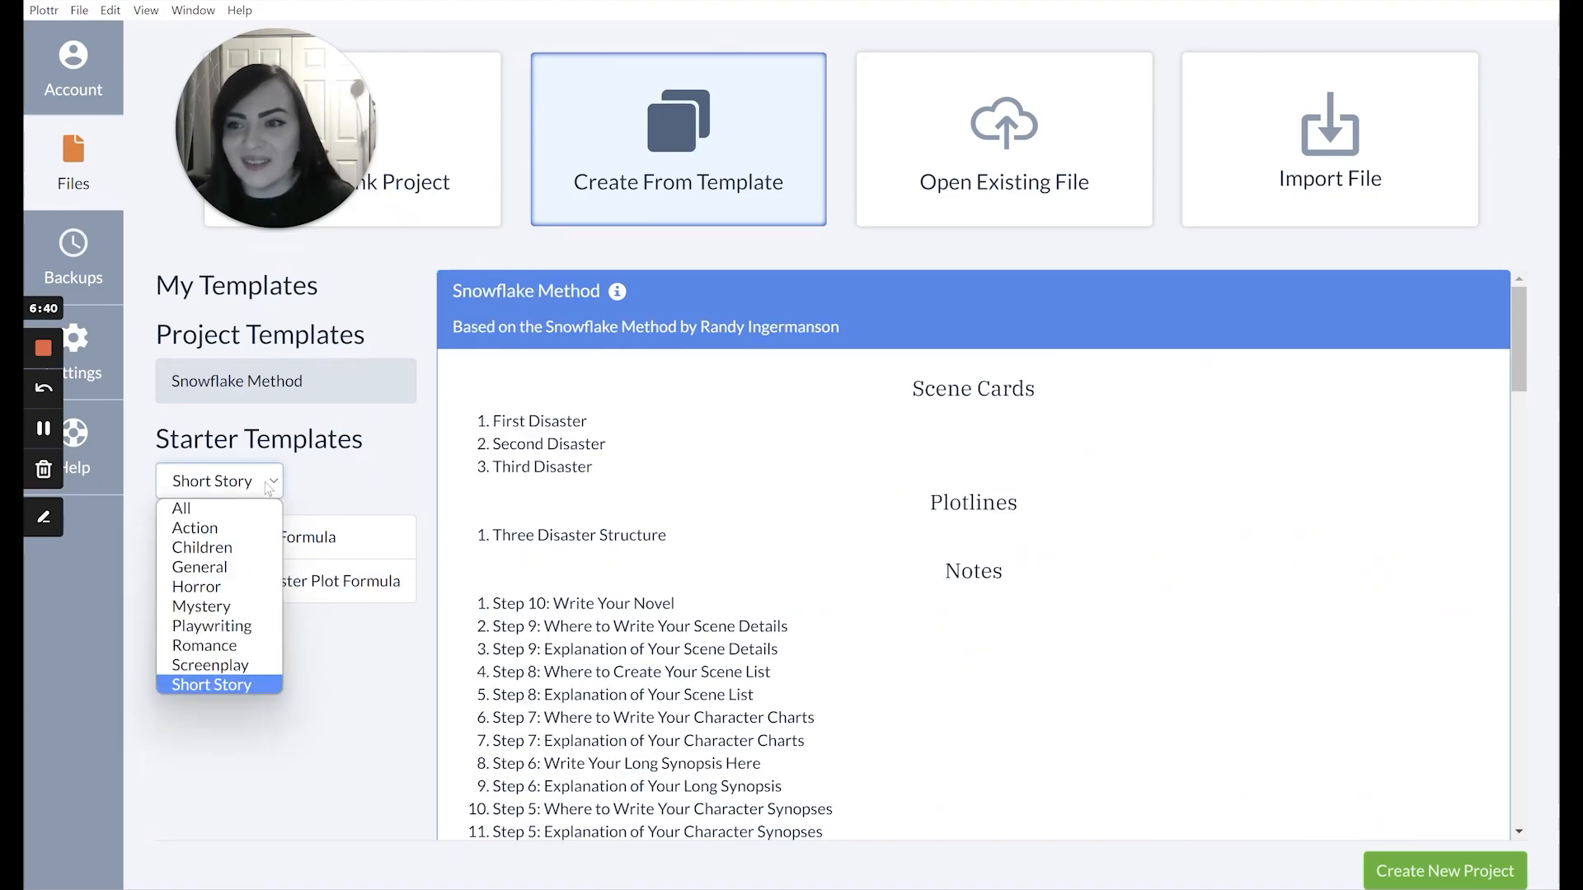
click(247, 506)
Browse the full starter template list and preview Freytag's Pyramid down to its beats
scroll(379, 482, down, 3)
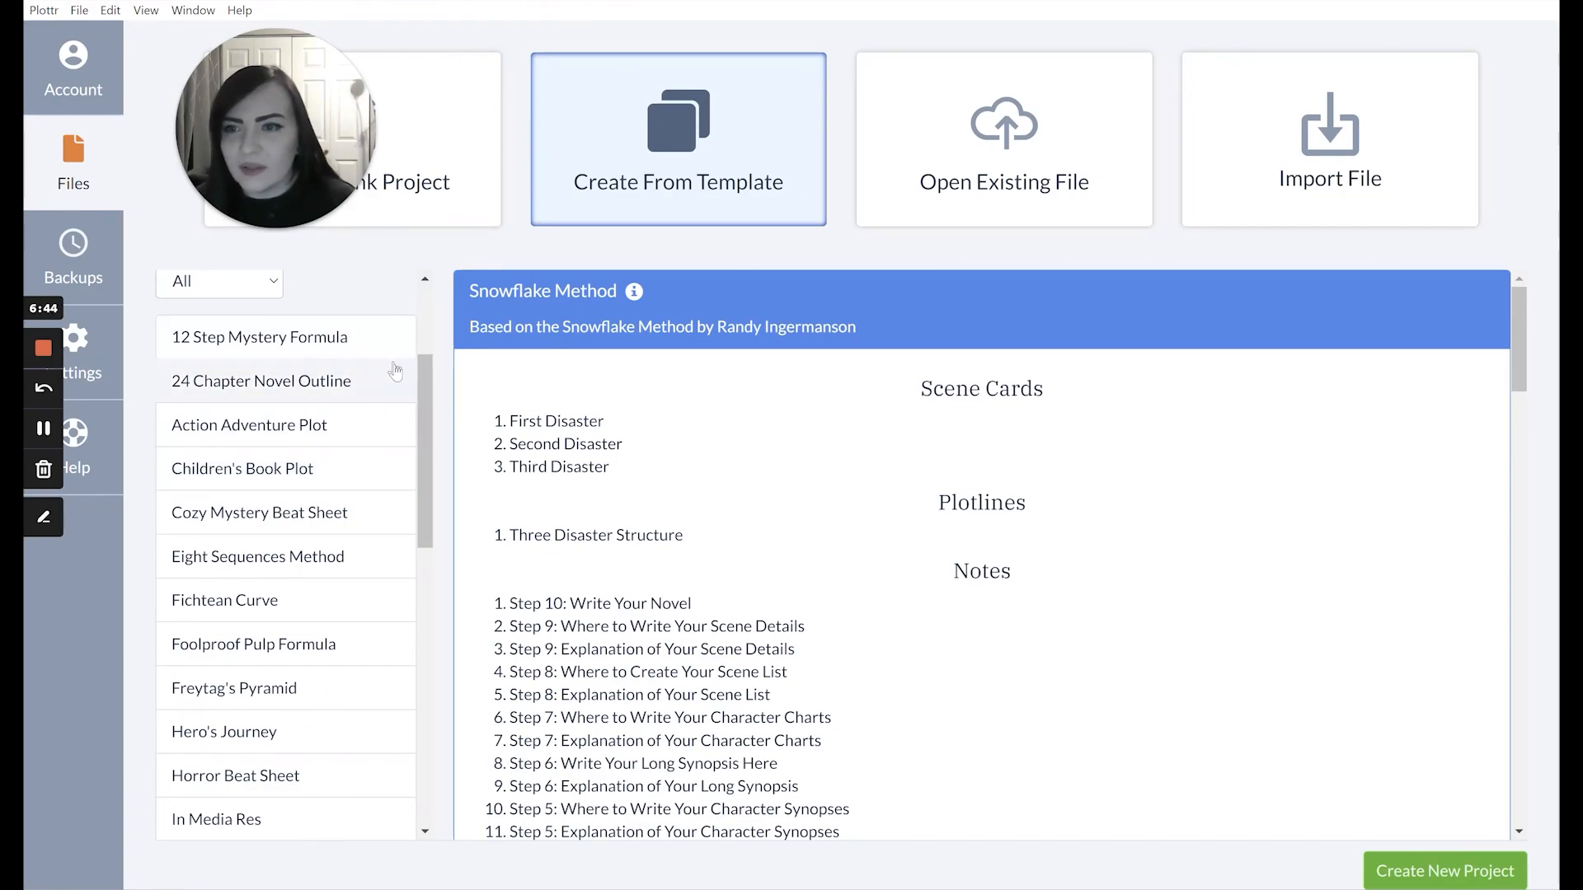
drag(422, 427, 433, 480)
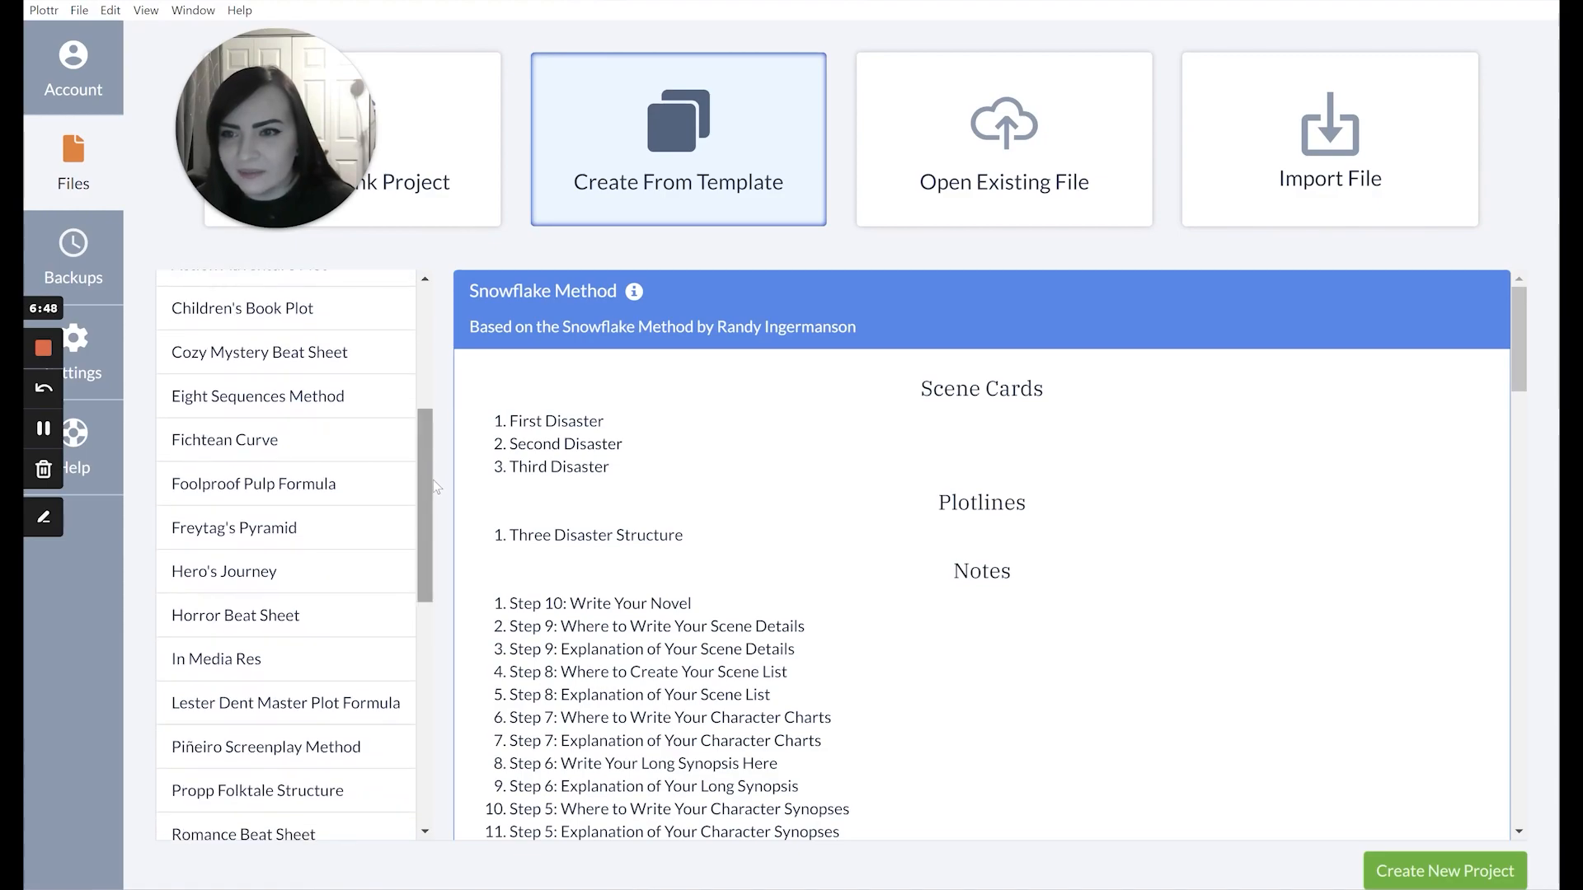
click(185, 546)
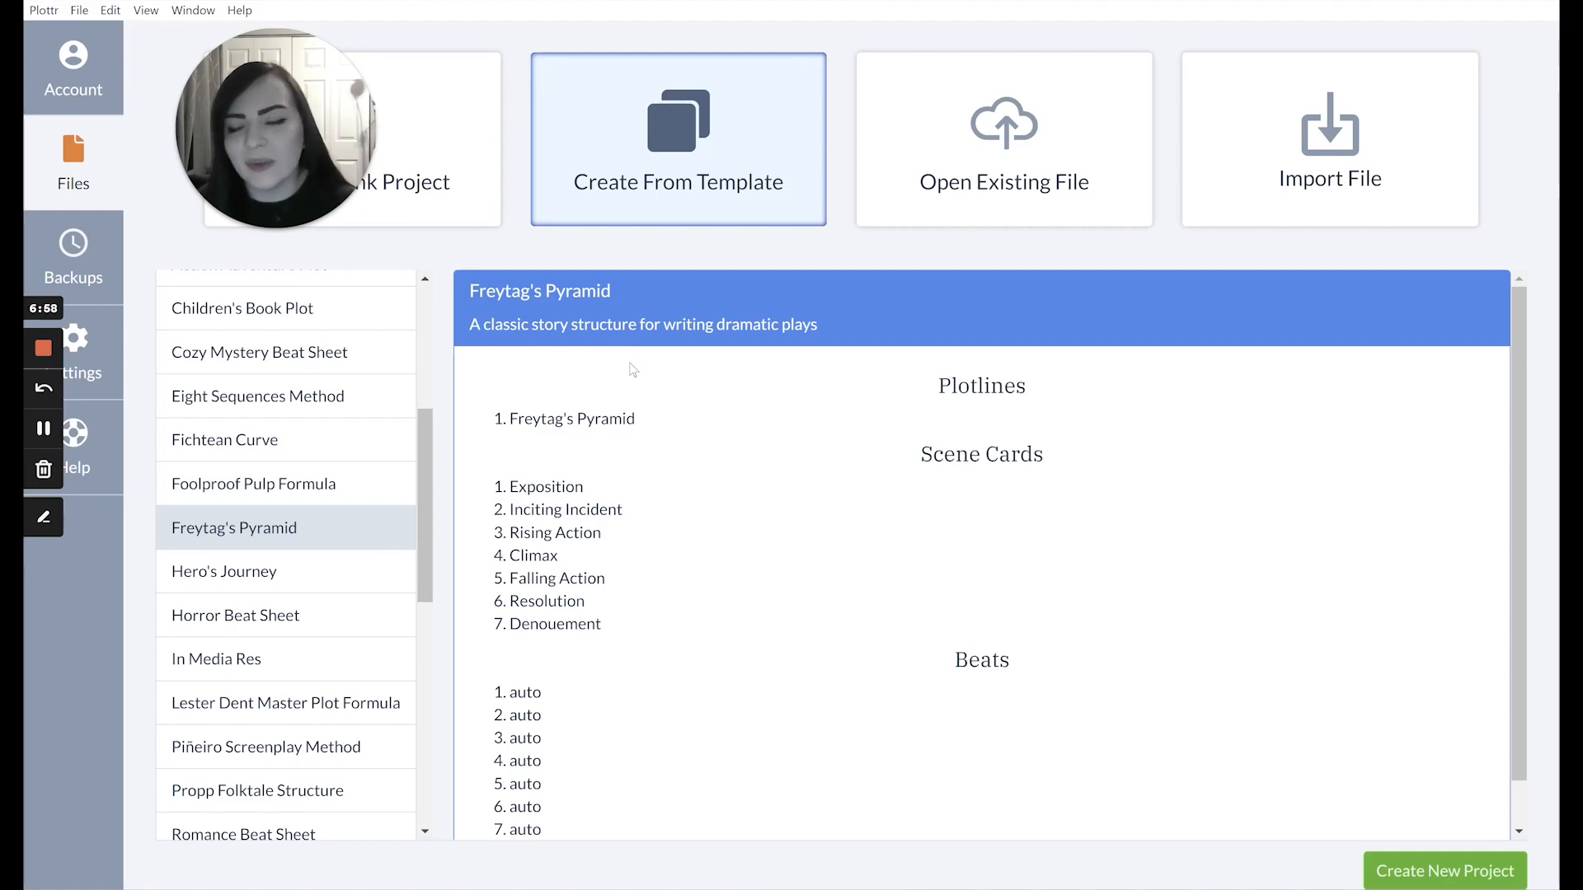
scroll(691, 399, down, 1)
Open the Propp Folktale Structure starter template and examine its plotlines, scene cards and beats
scroll(374, 532, down, 1)
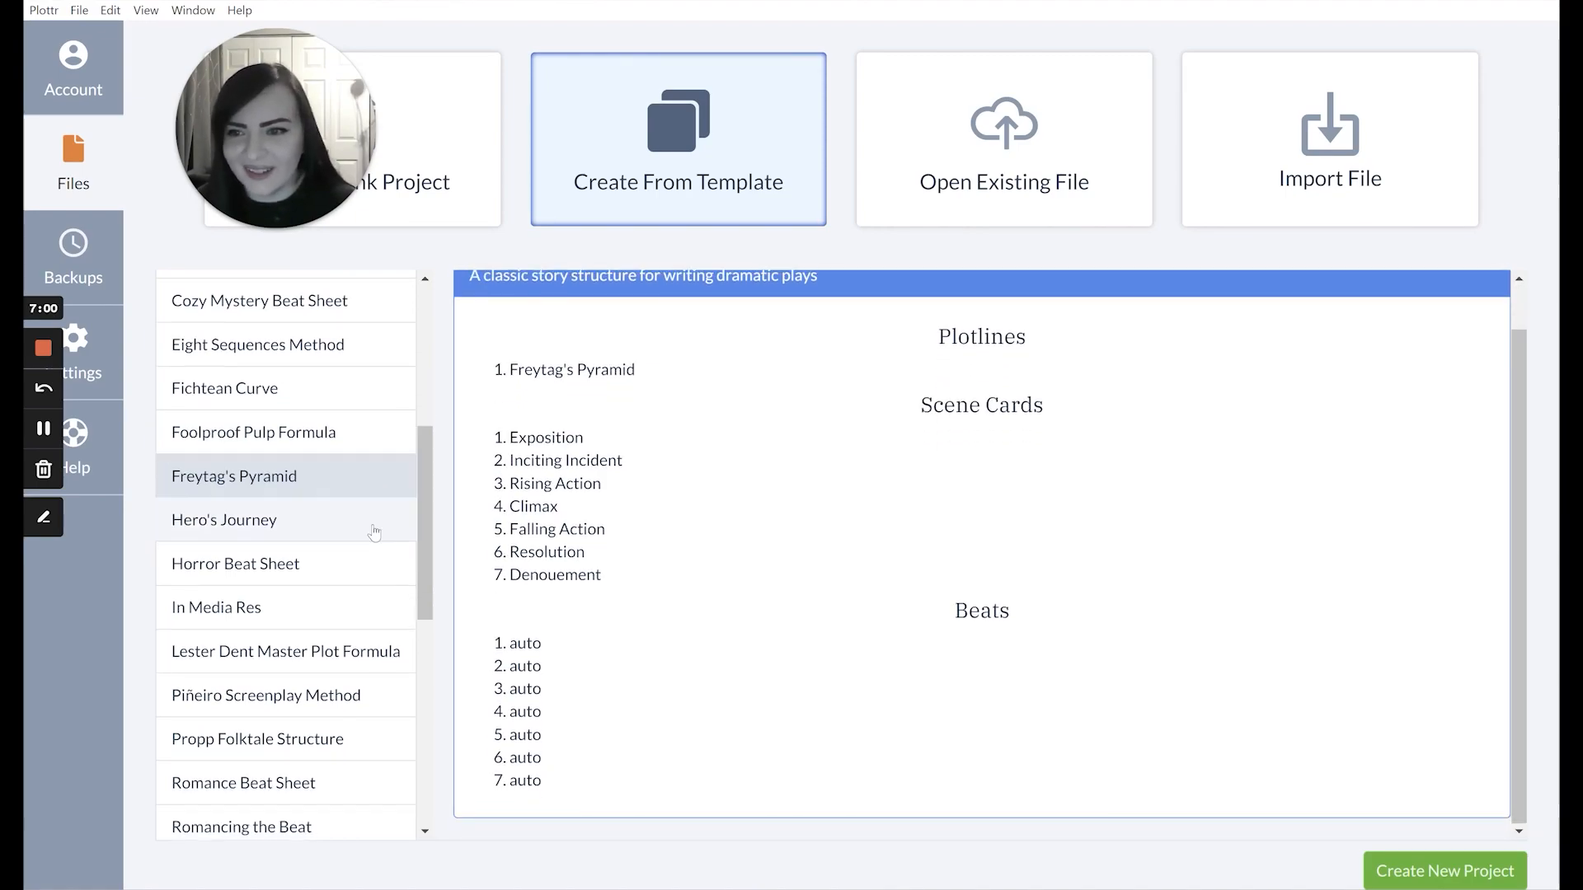
scroll(374, 533, down, 3)
scroll(334, 521, down, 2)
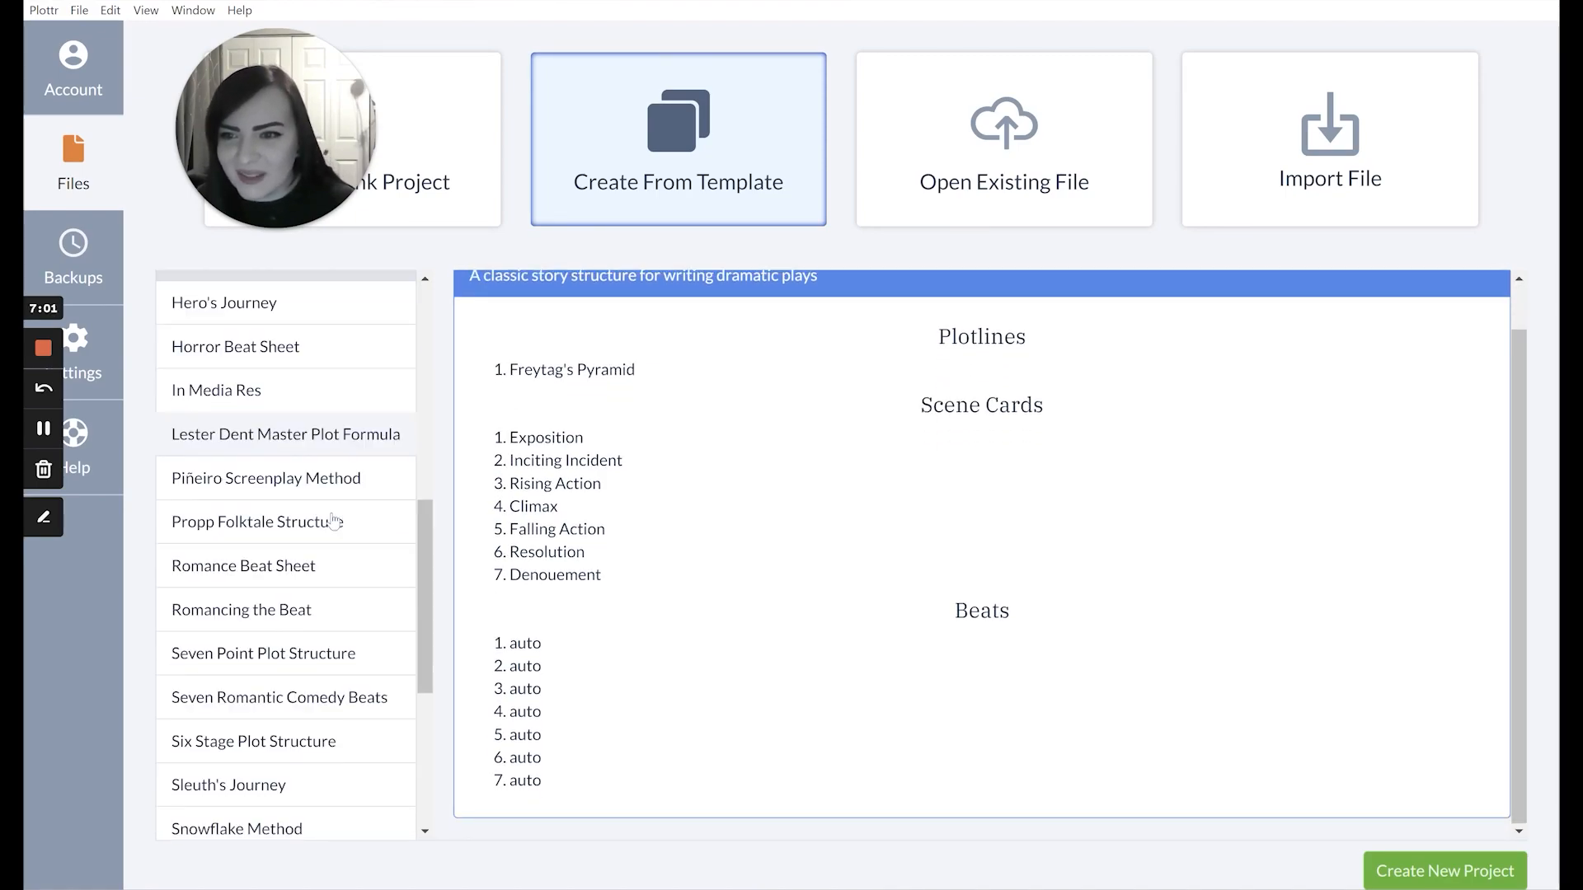
click(278, 504)
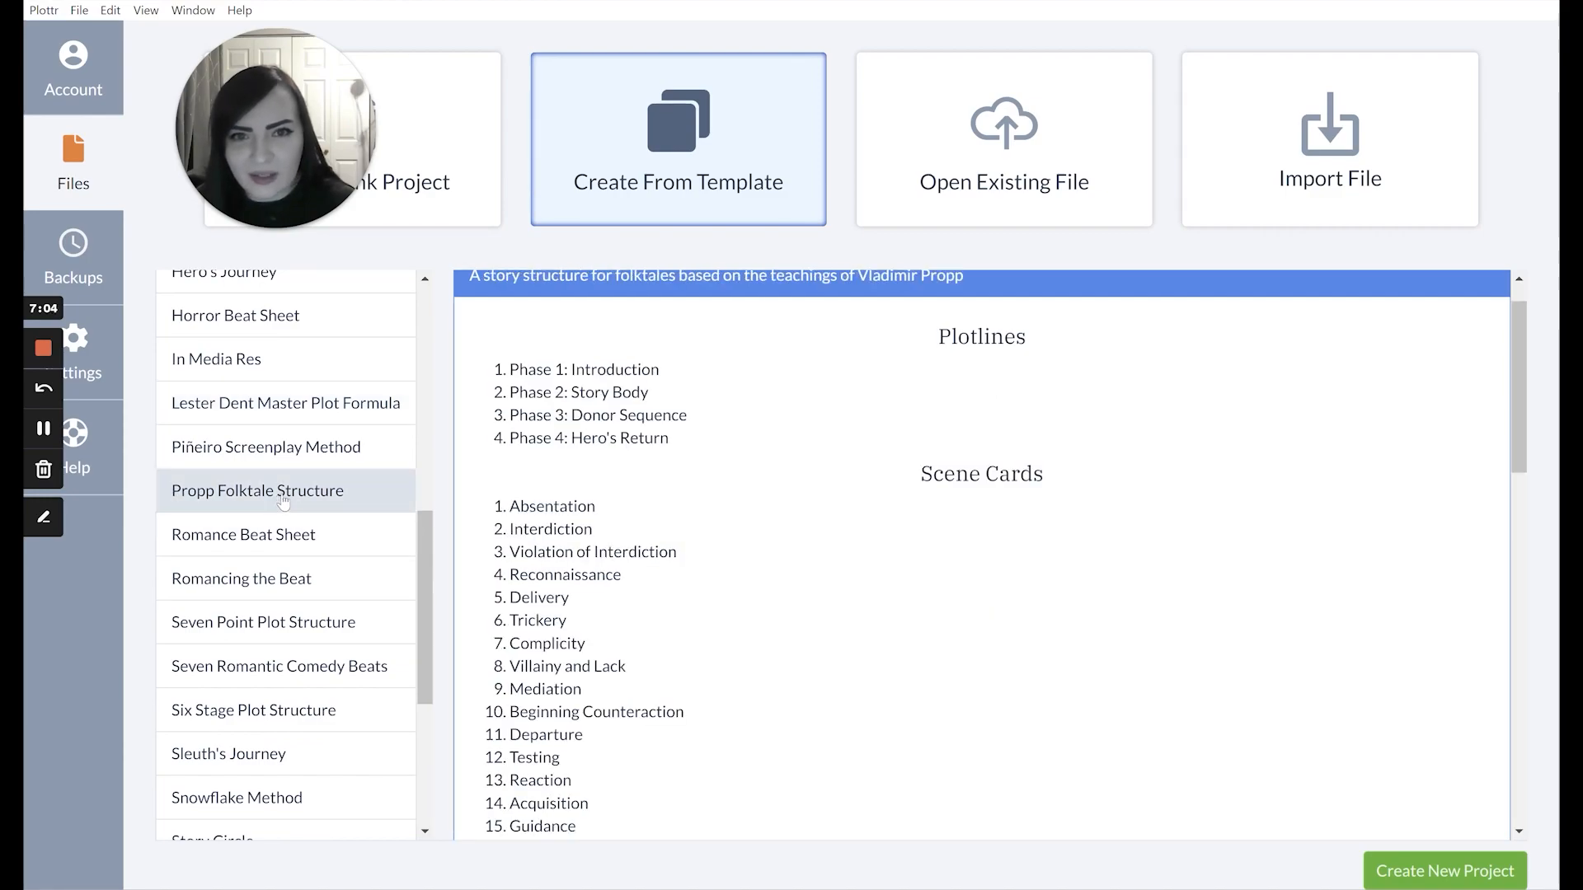
scroll(527, 371, up, 1)
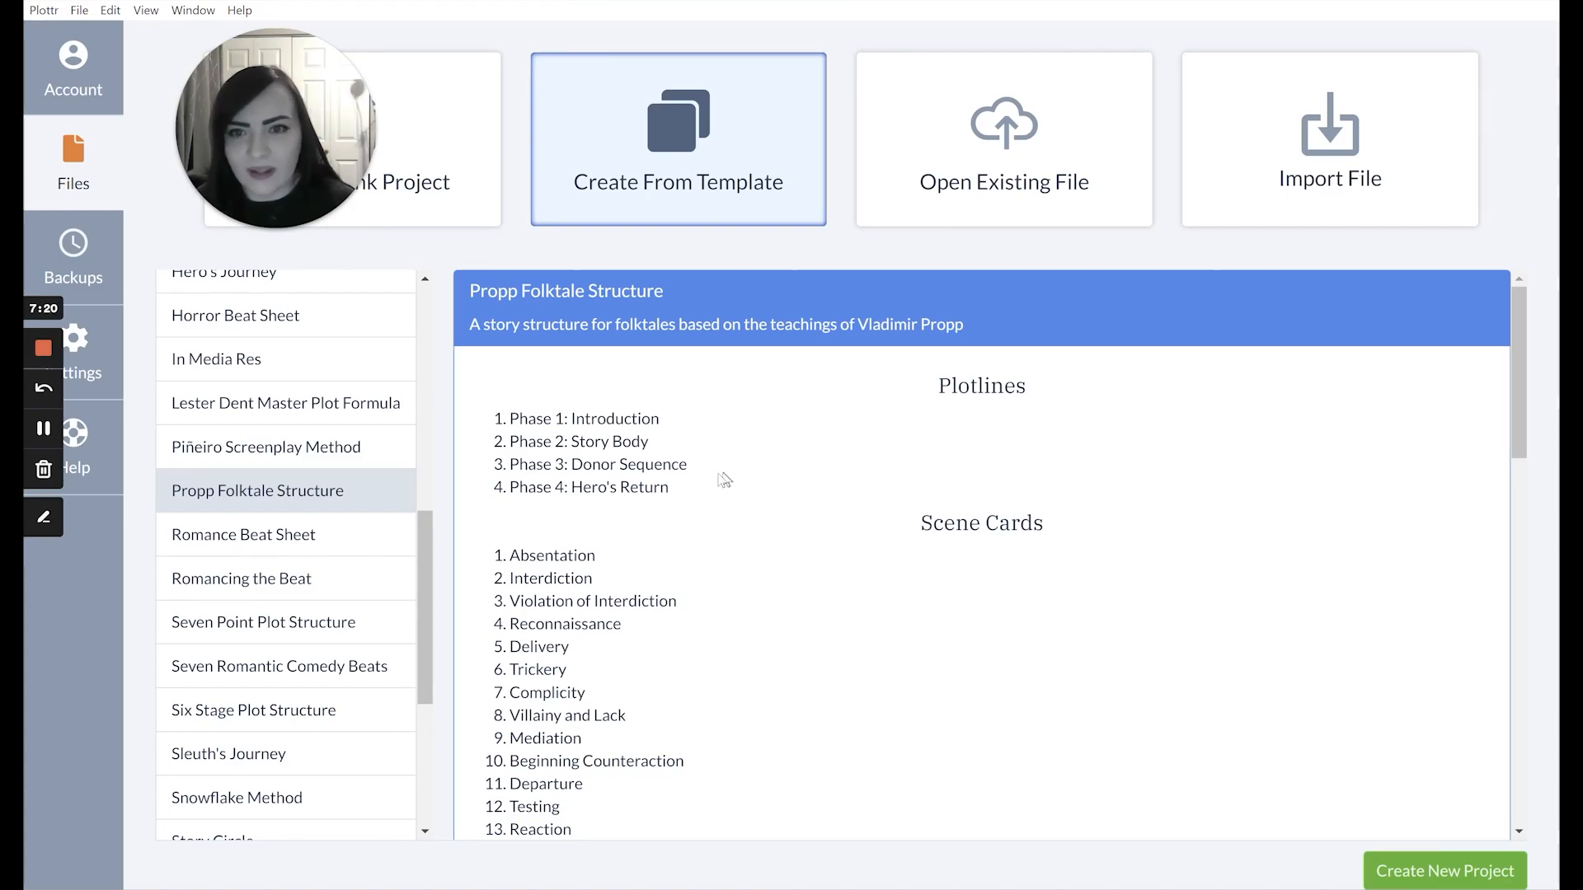
scroll(716, 482, down, 1)
scroll(716, 483, down, 1)
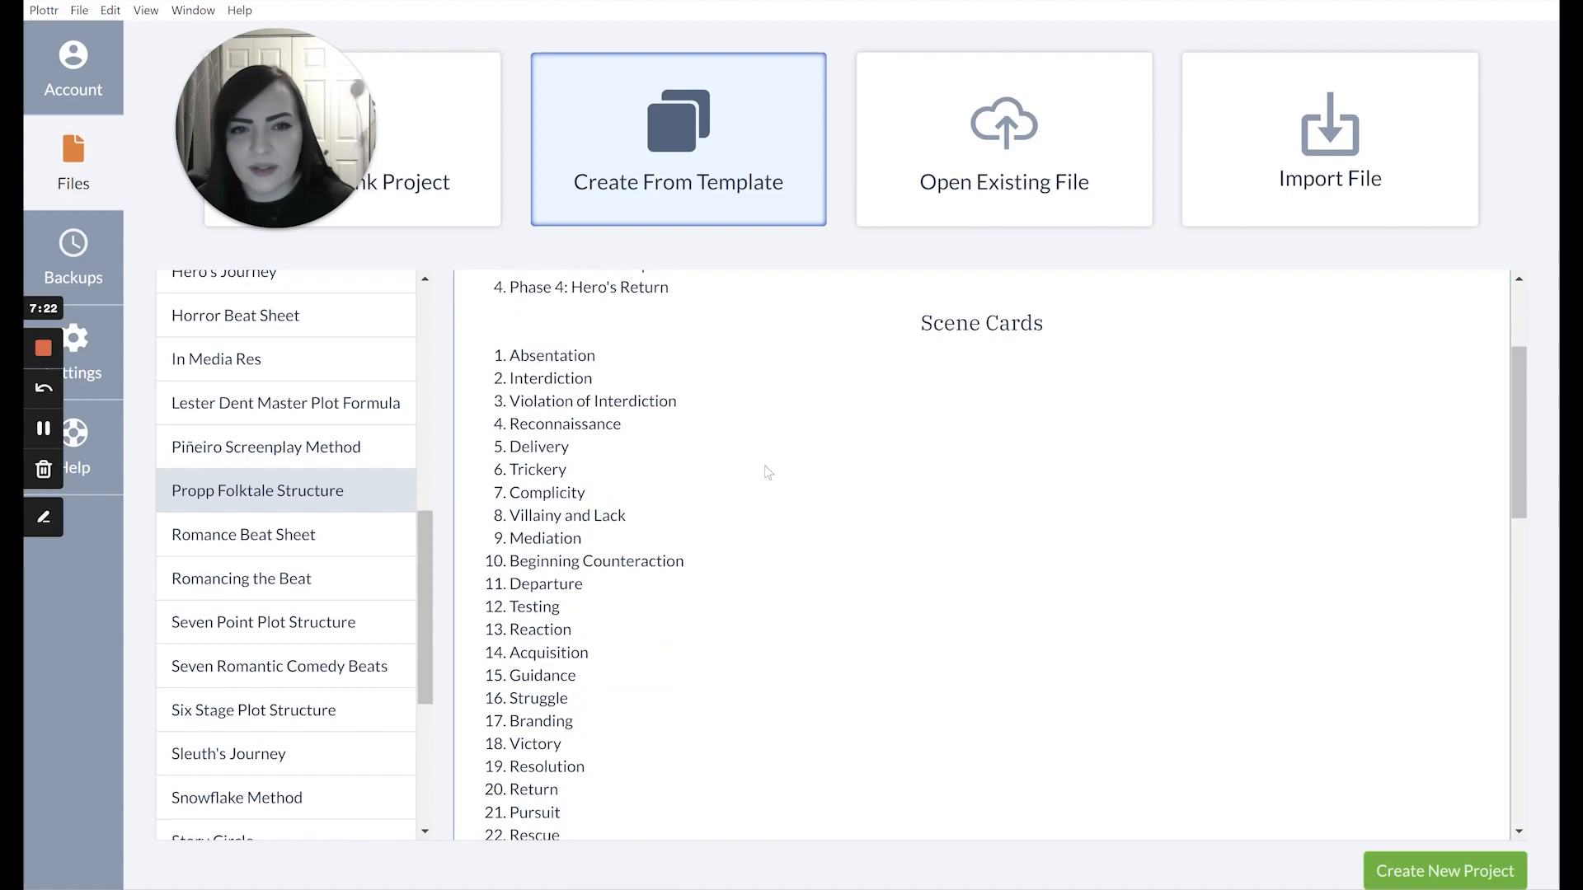
scroll(898, 380, down, 3)
scroll(910, 380, down, 3)
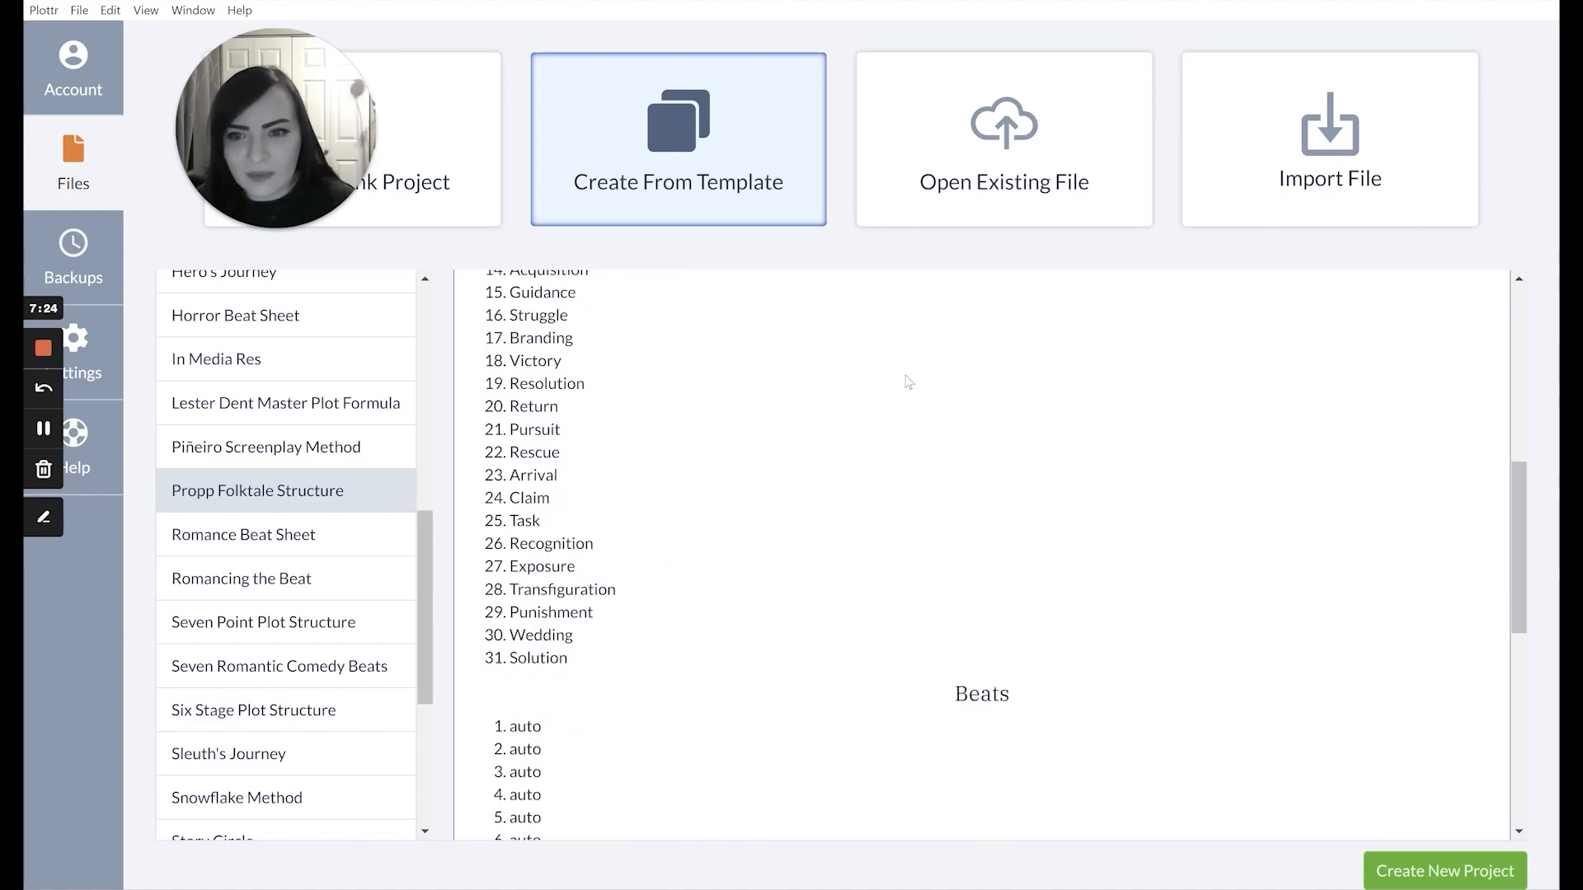
scroll(813, 394, up, 8)
scroll(666, 452, down, 4)
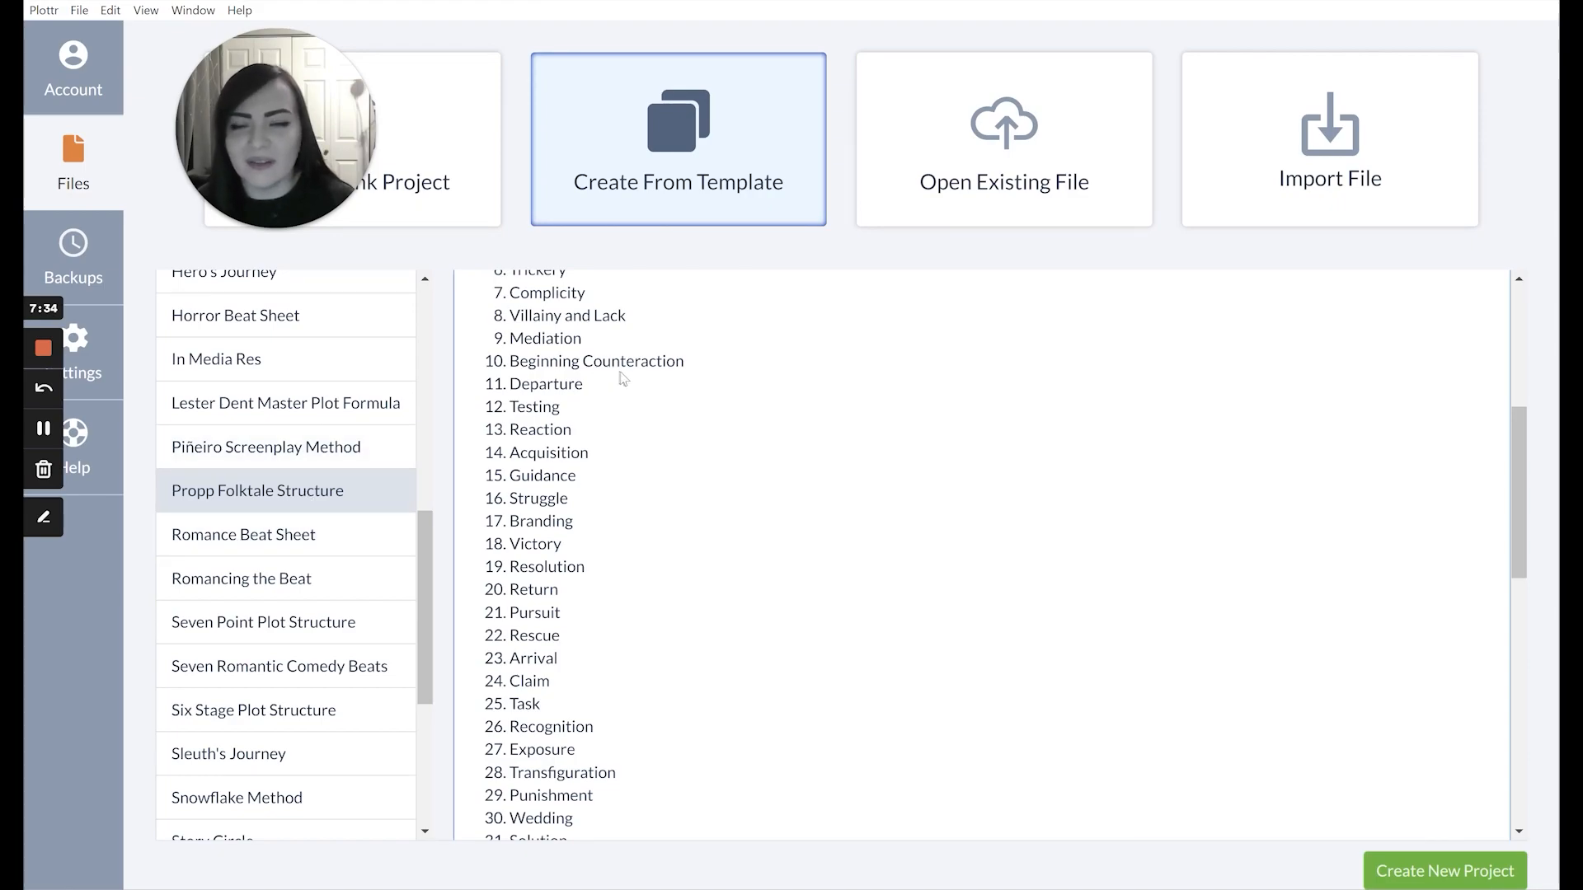
scroll(621, 378, up, 4)
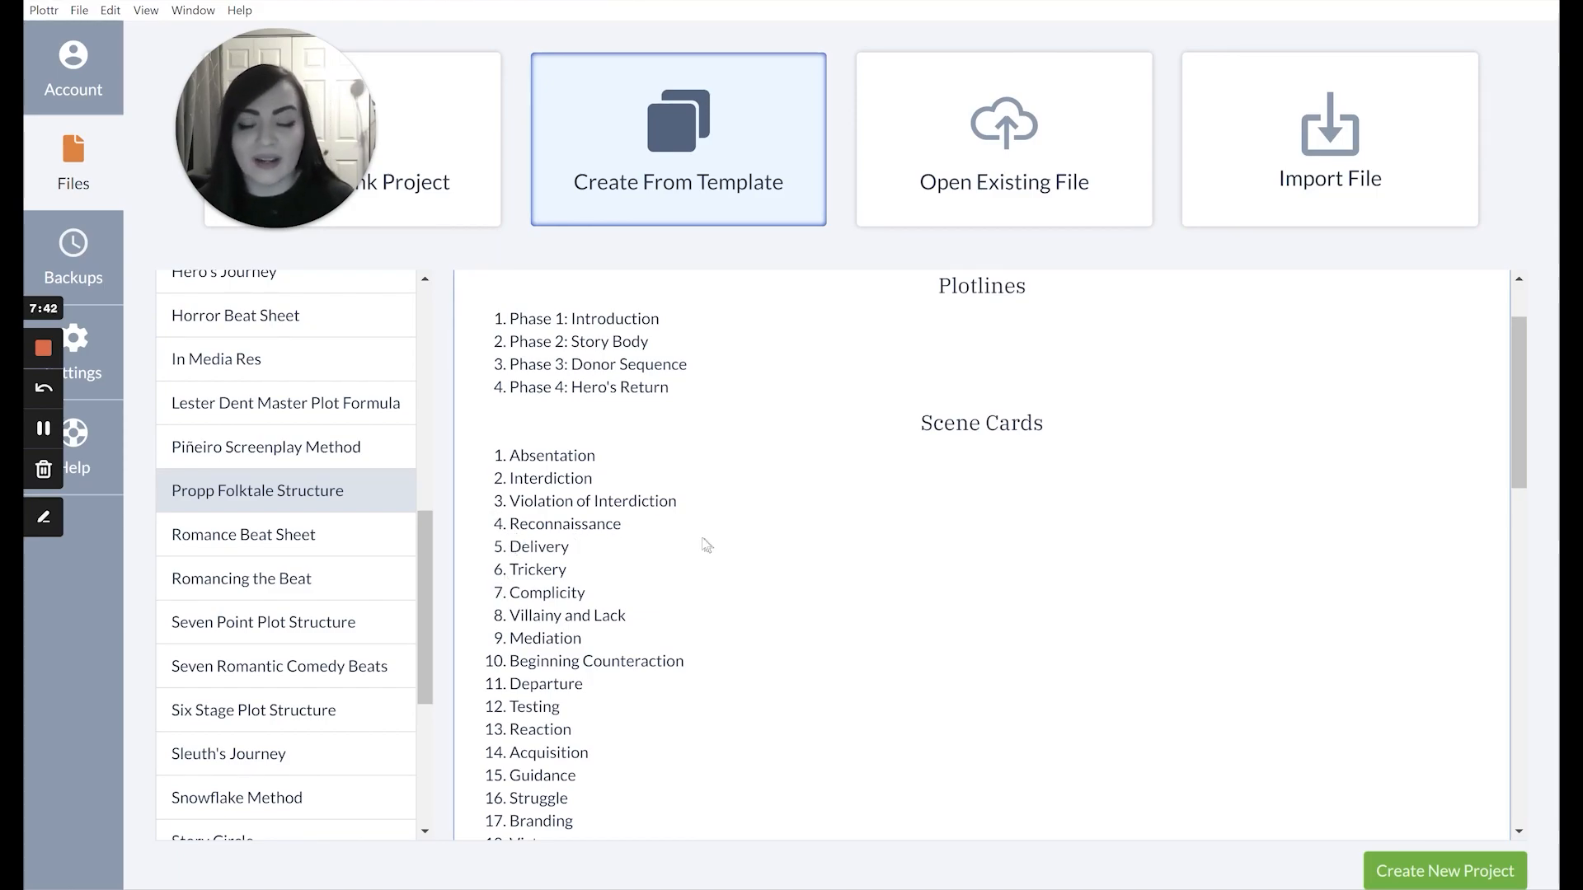
Browse to the end of the starter templates and preview the Take Off Your Pants template down to its beats
scroll(367, 550, down, 5)
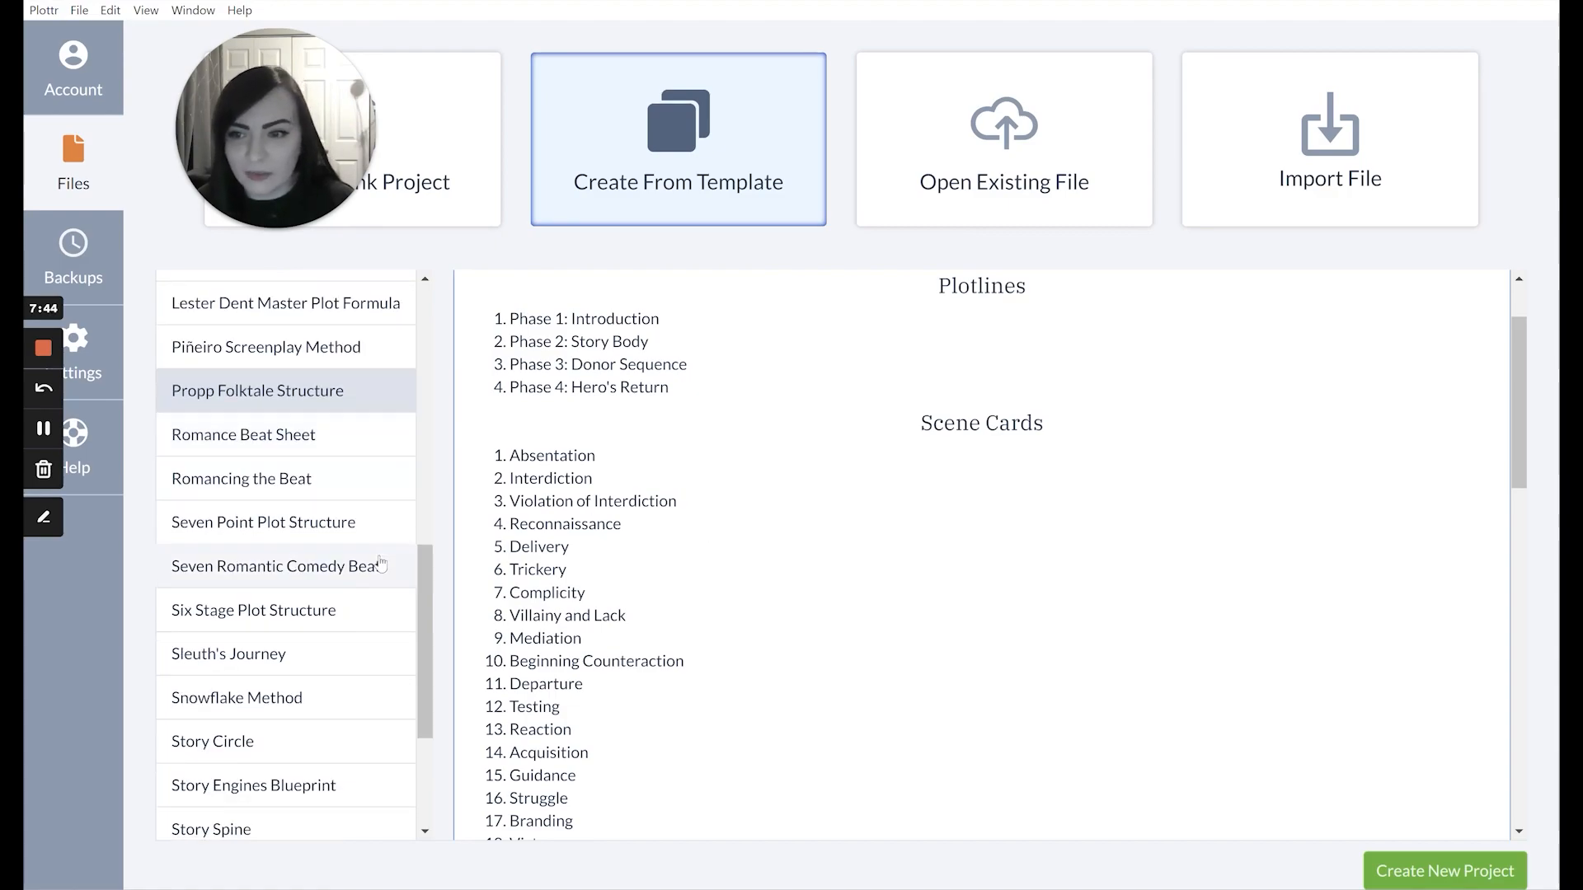
scroll(367, 551, down, 1)
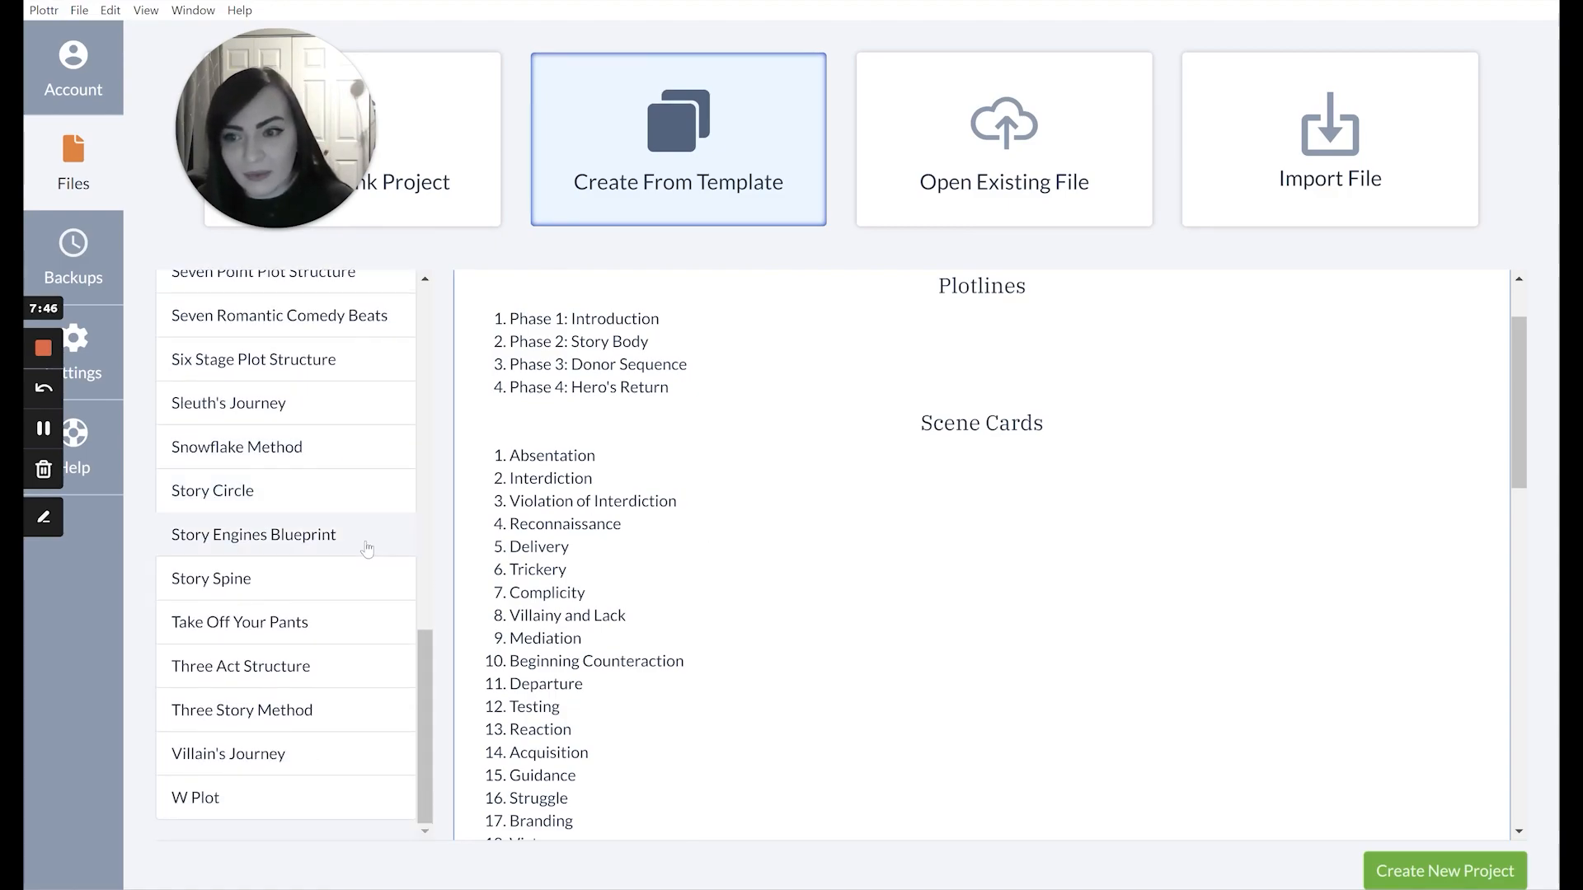
click(334, 624)
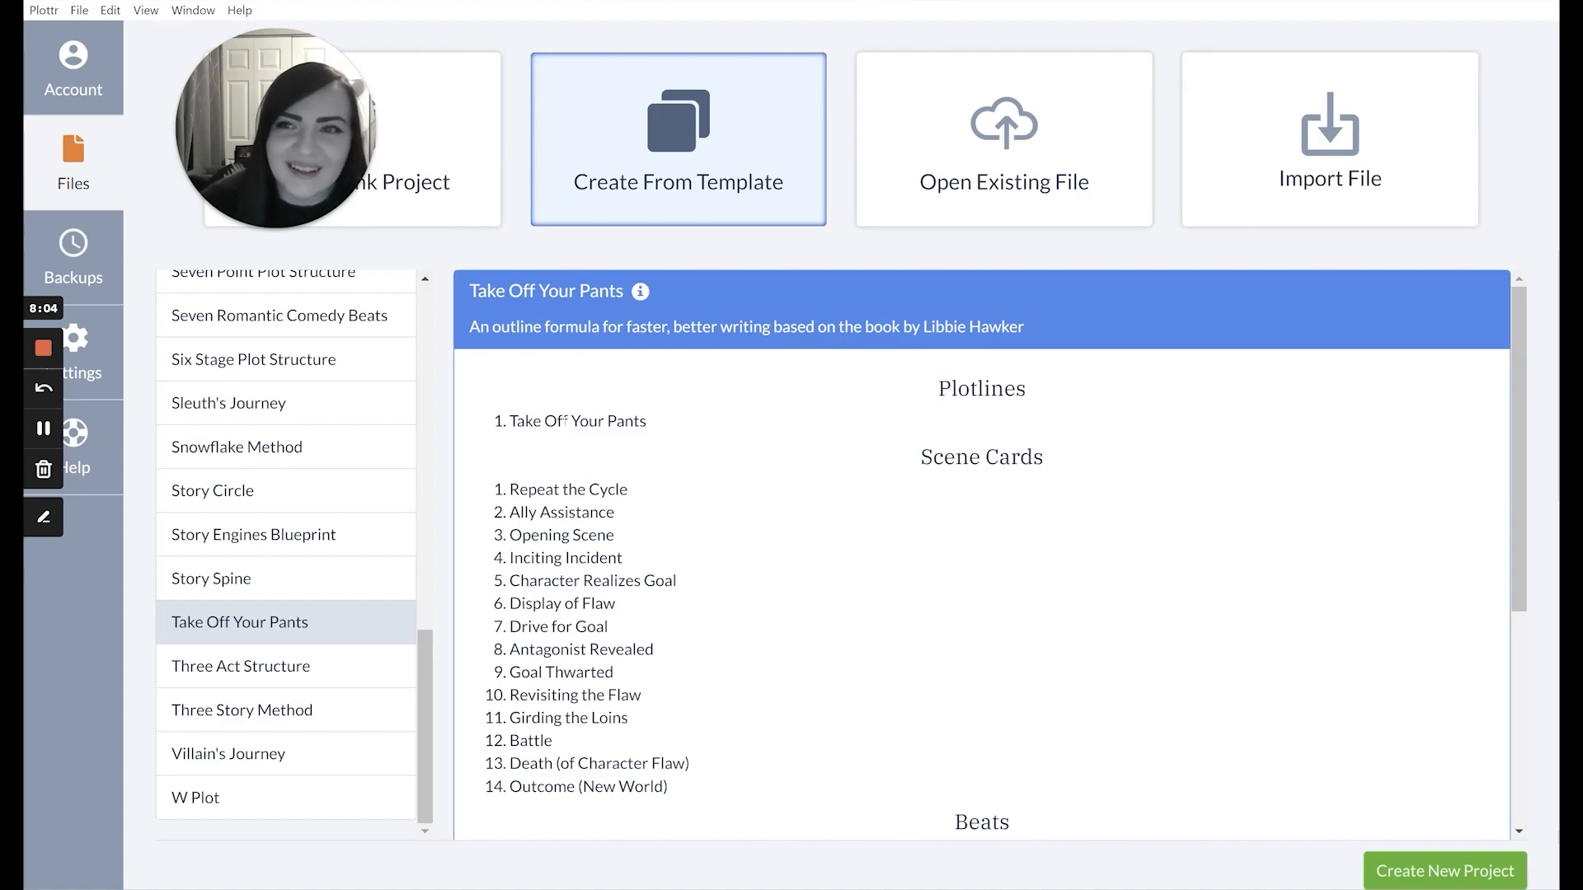
scroll(692, 418, down, 1)
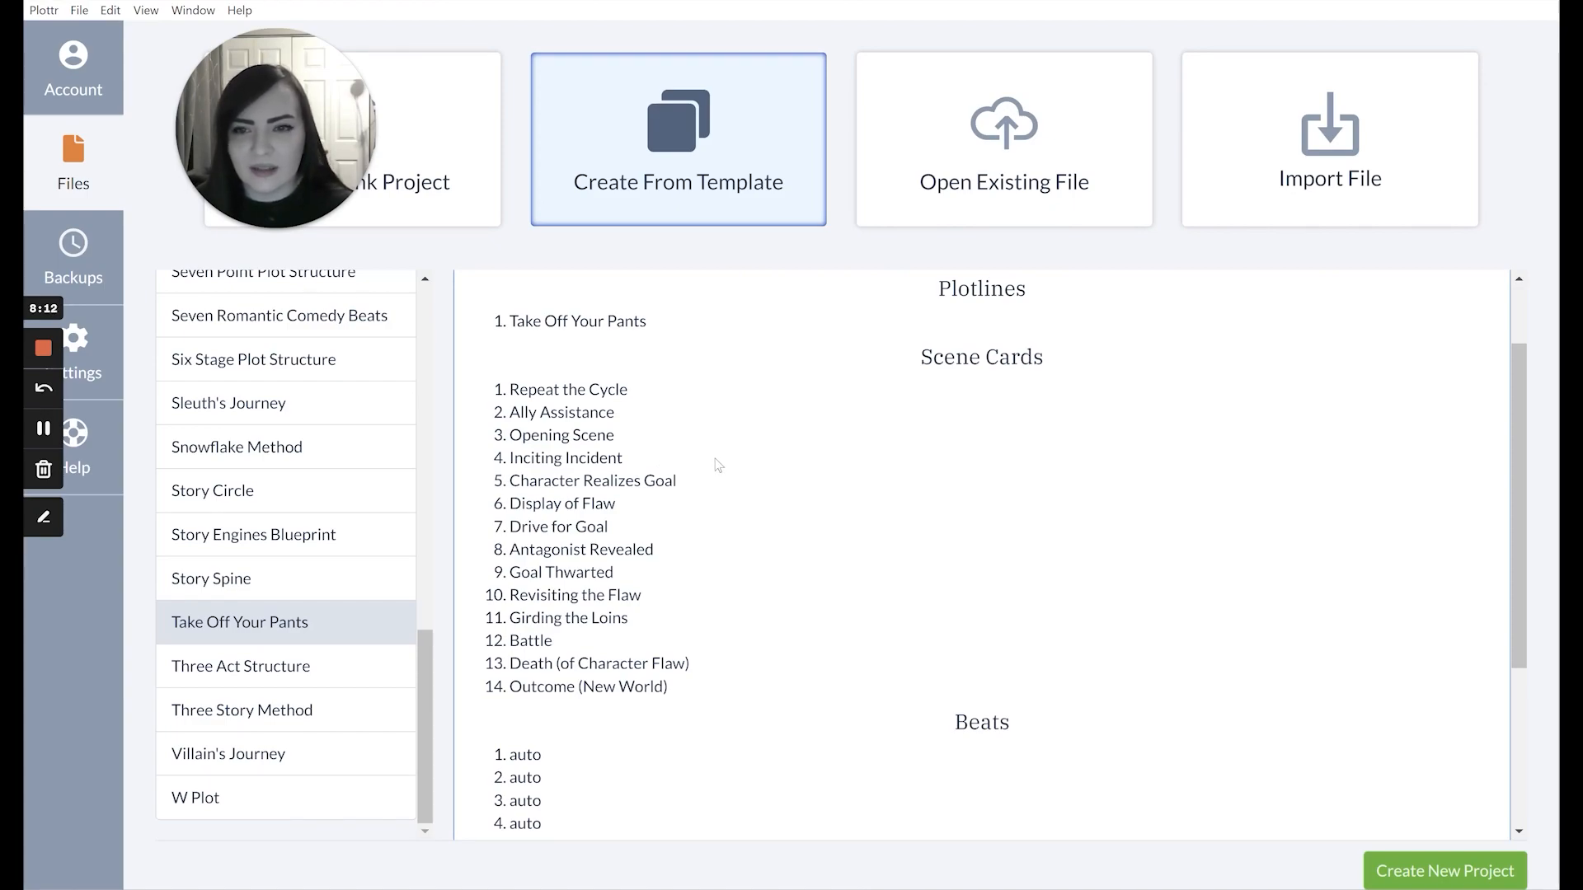
scroll(718, 466, down, 4)
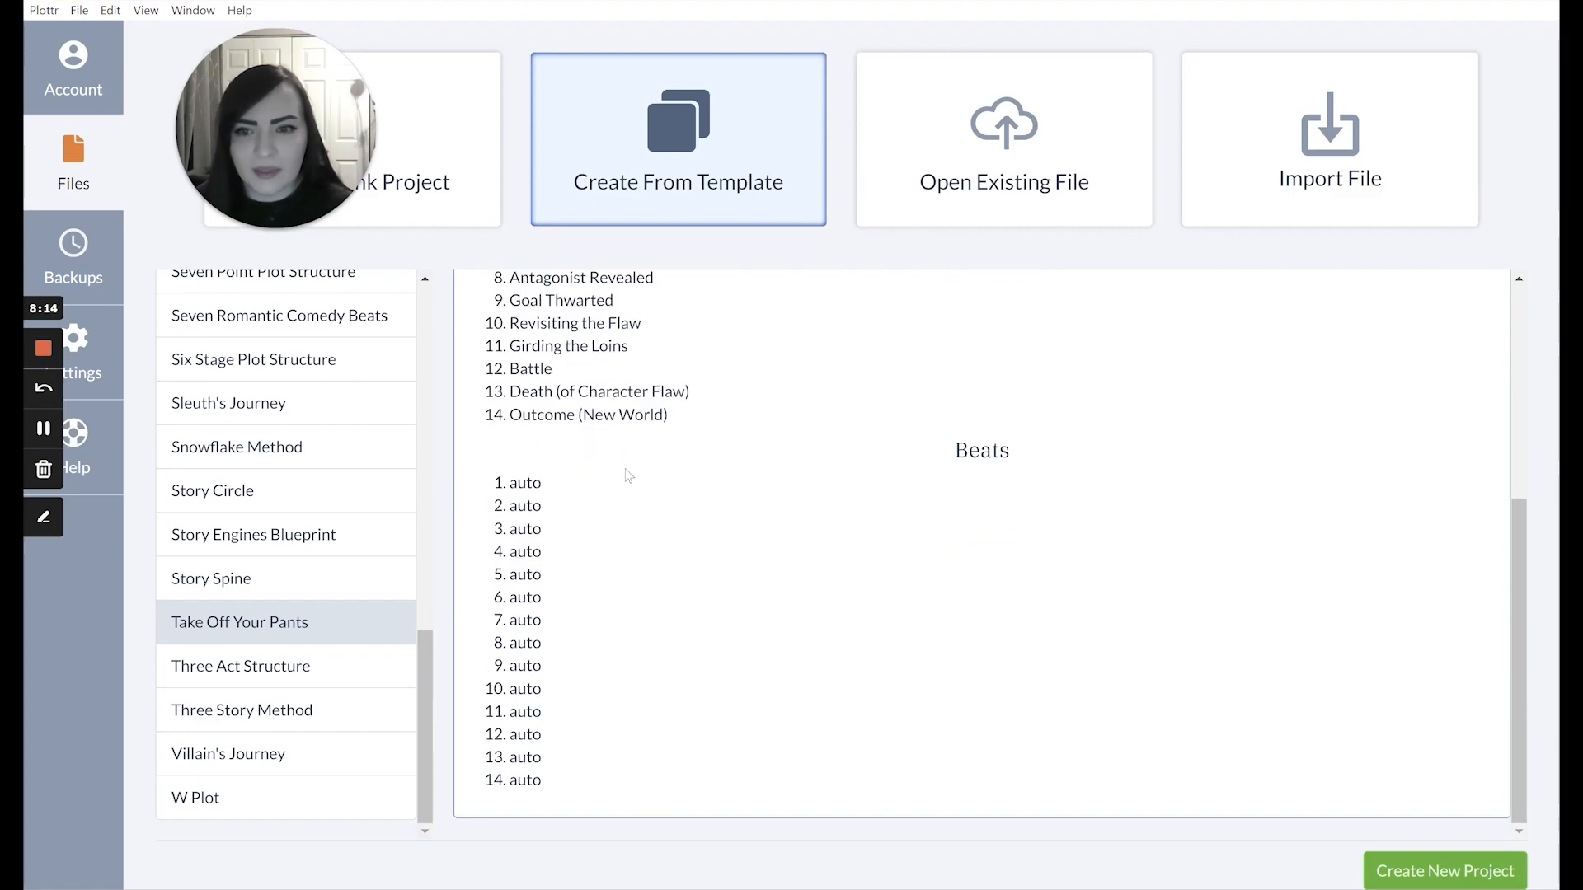
Preview the Three Act Structure starter template, examining its plotlines, scene cards and beats
click(295, 669)
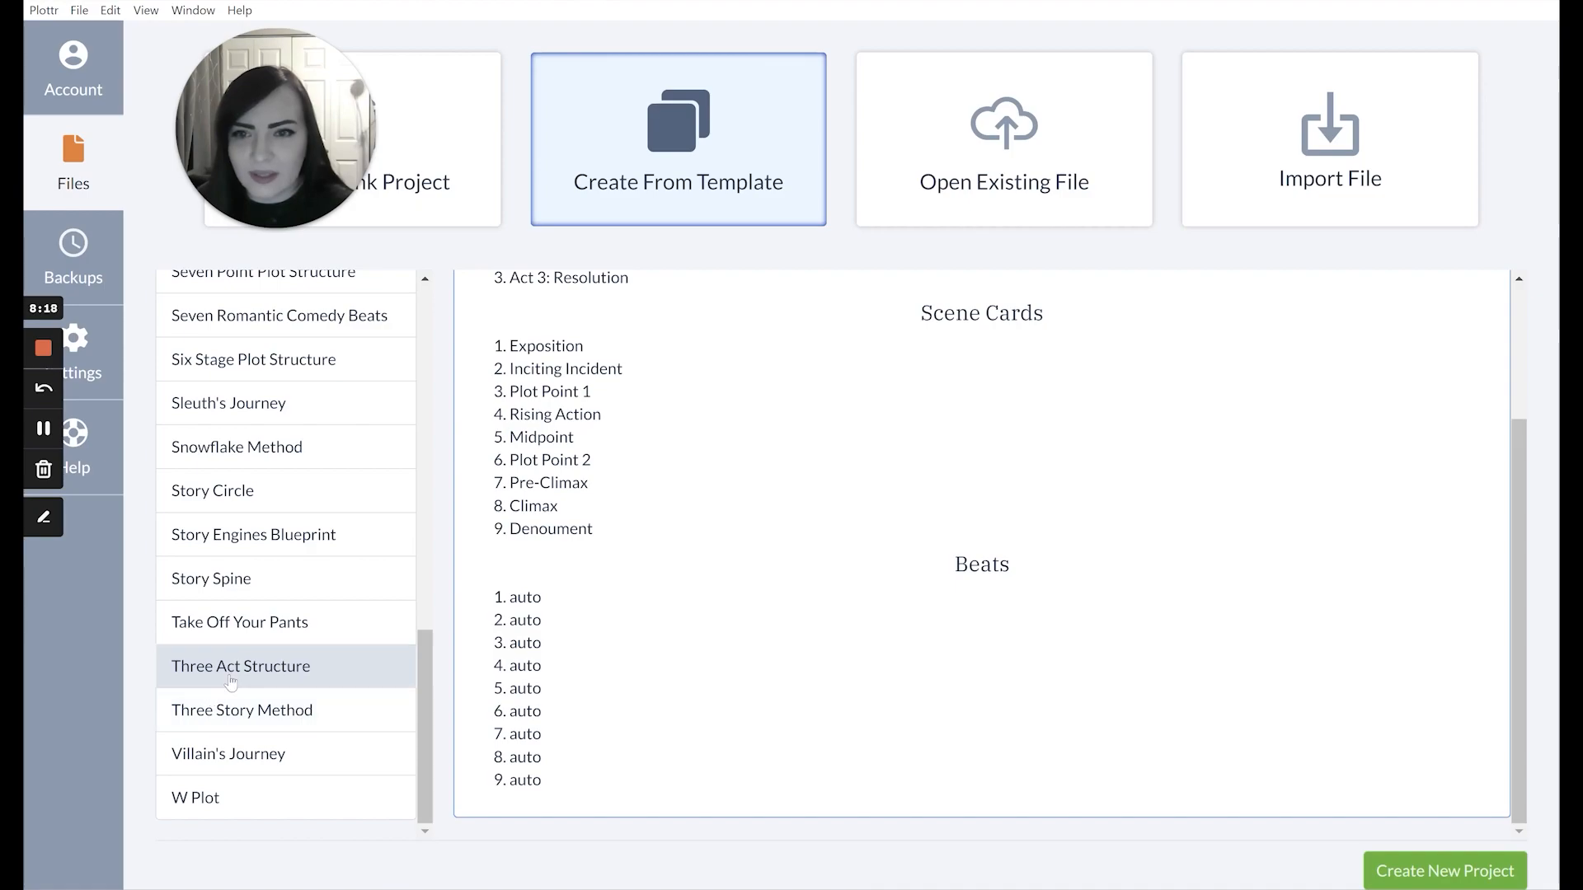
scroll(567, 618, up, 3)
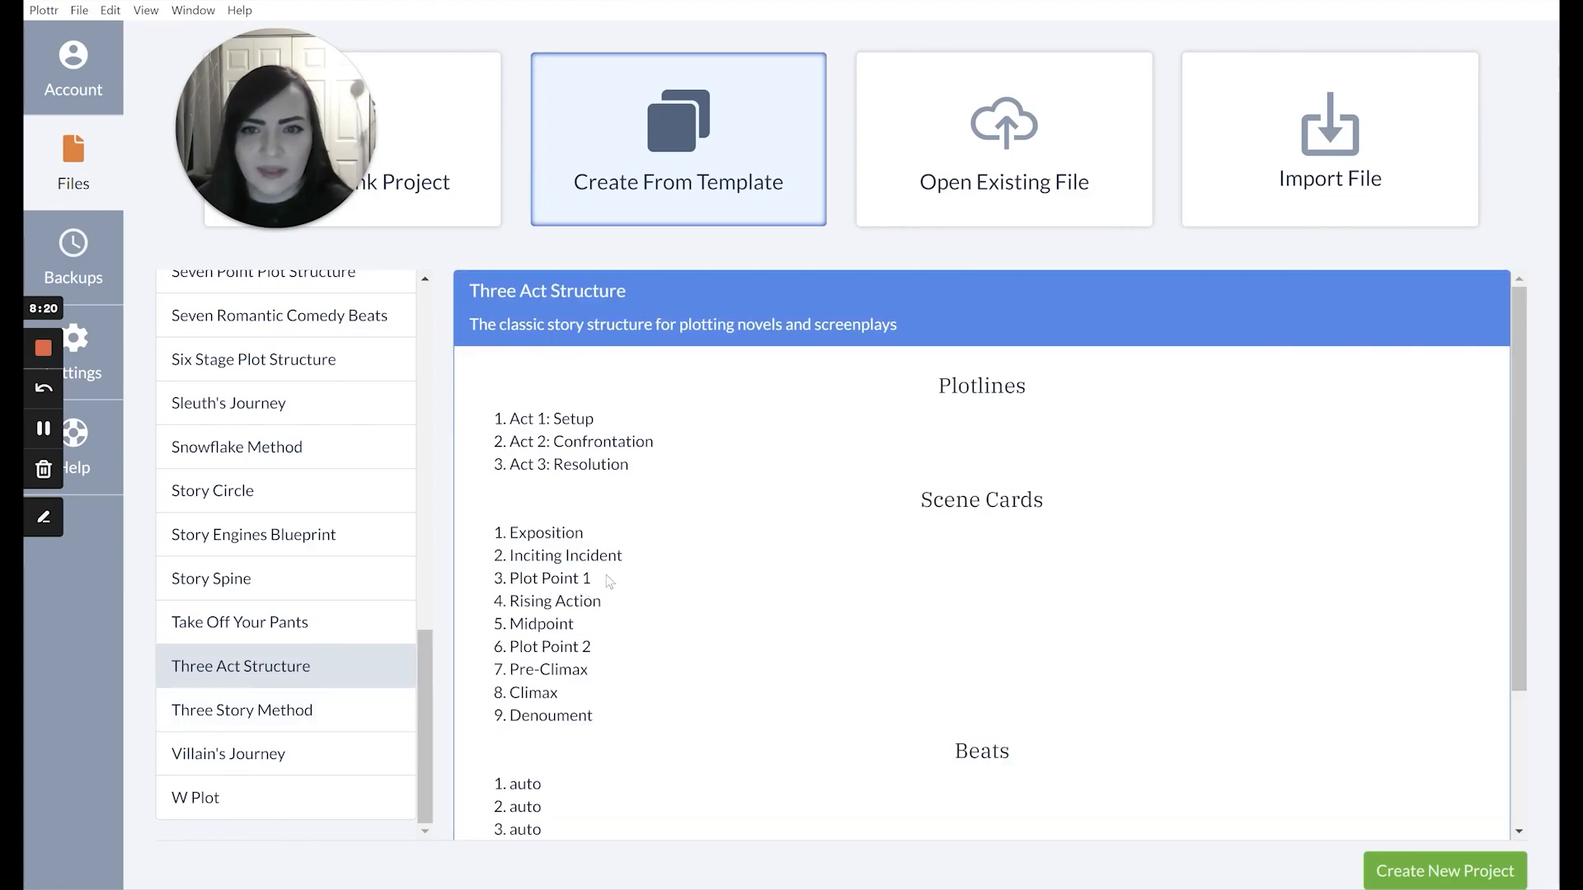
scroll(611, 580, down, 3)
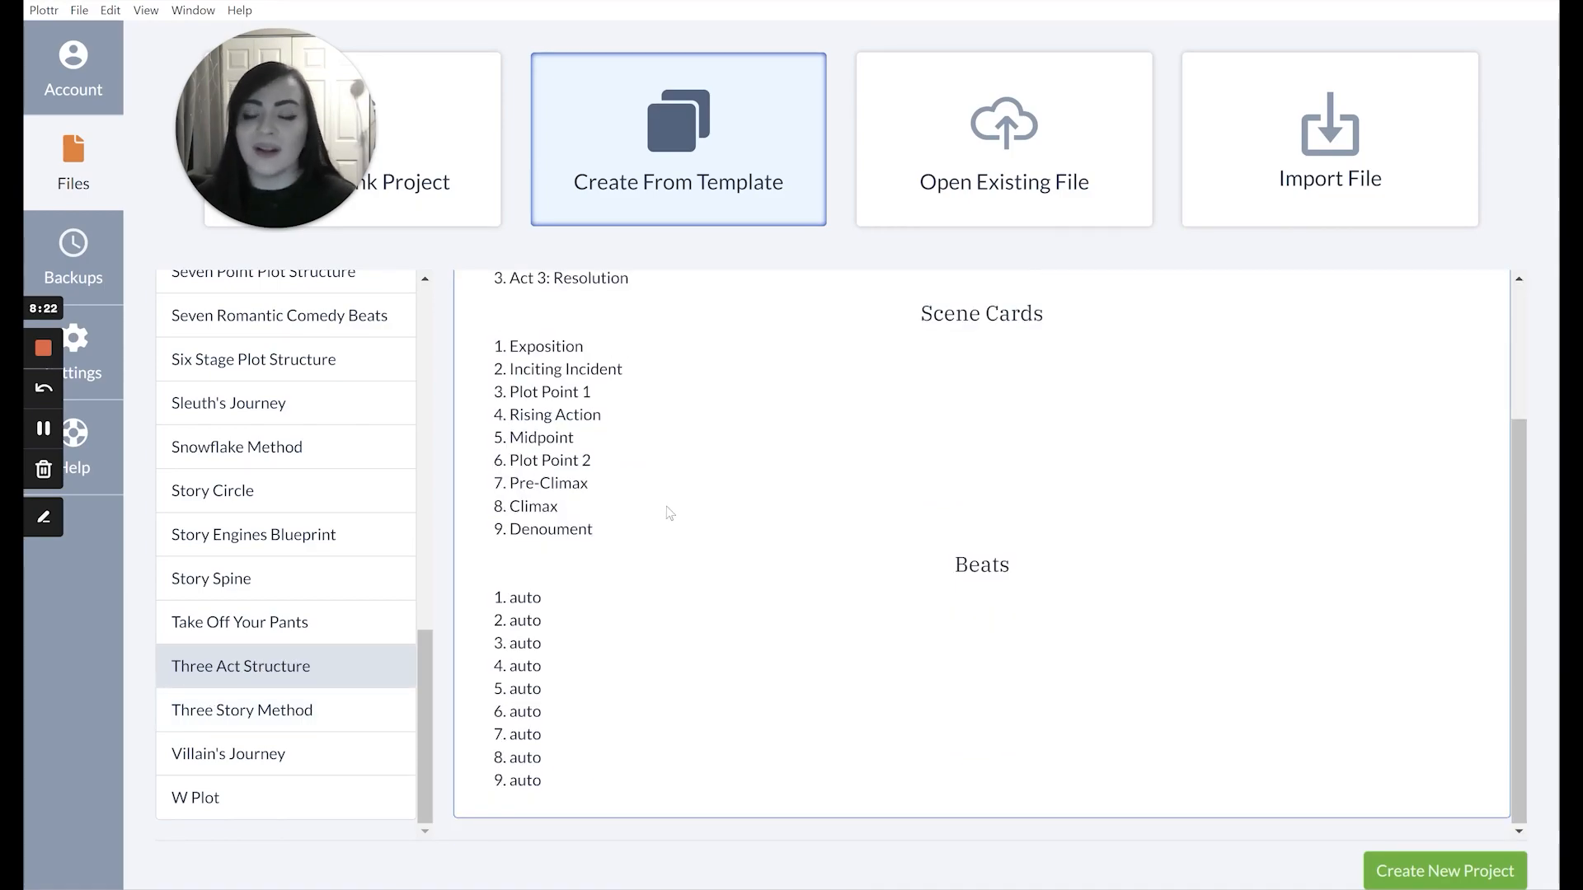
scroll(669, 511, up, 3)
scroll(714, 577, down, 3)
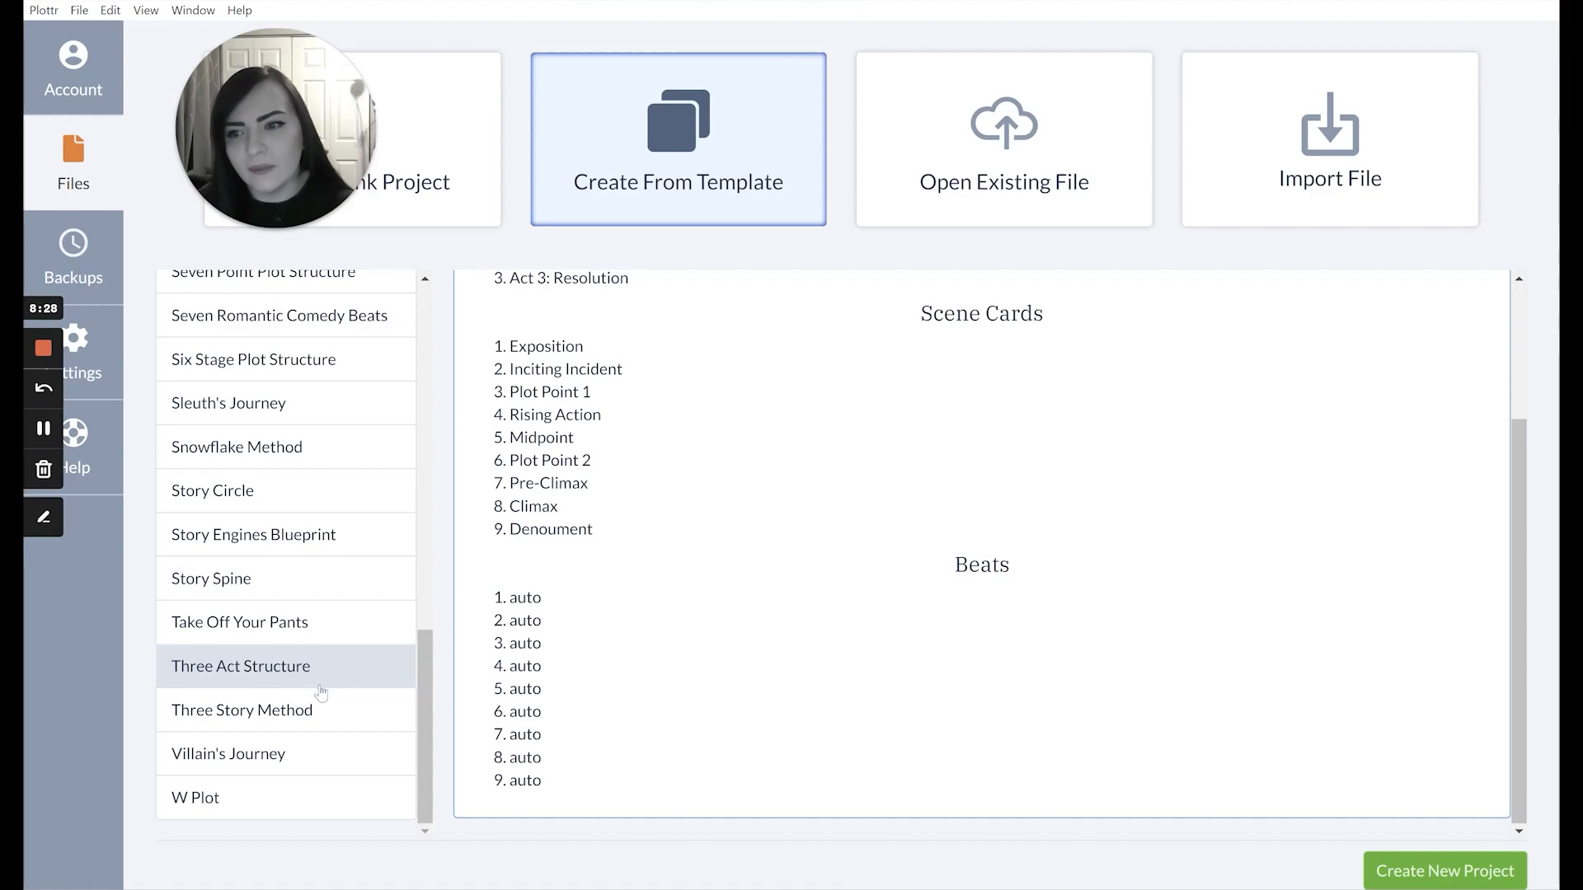
Preview the Villain's Journey starter template from its plotline through its scene cards and beats
click(325, 750)
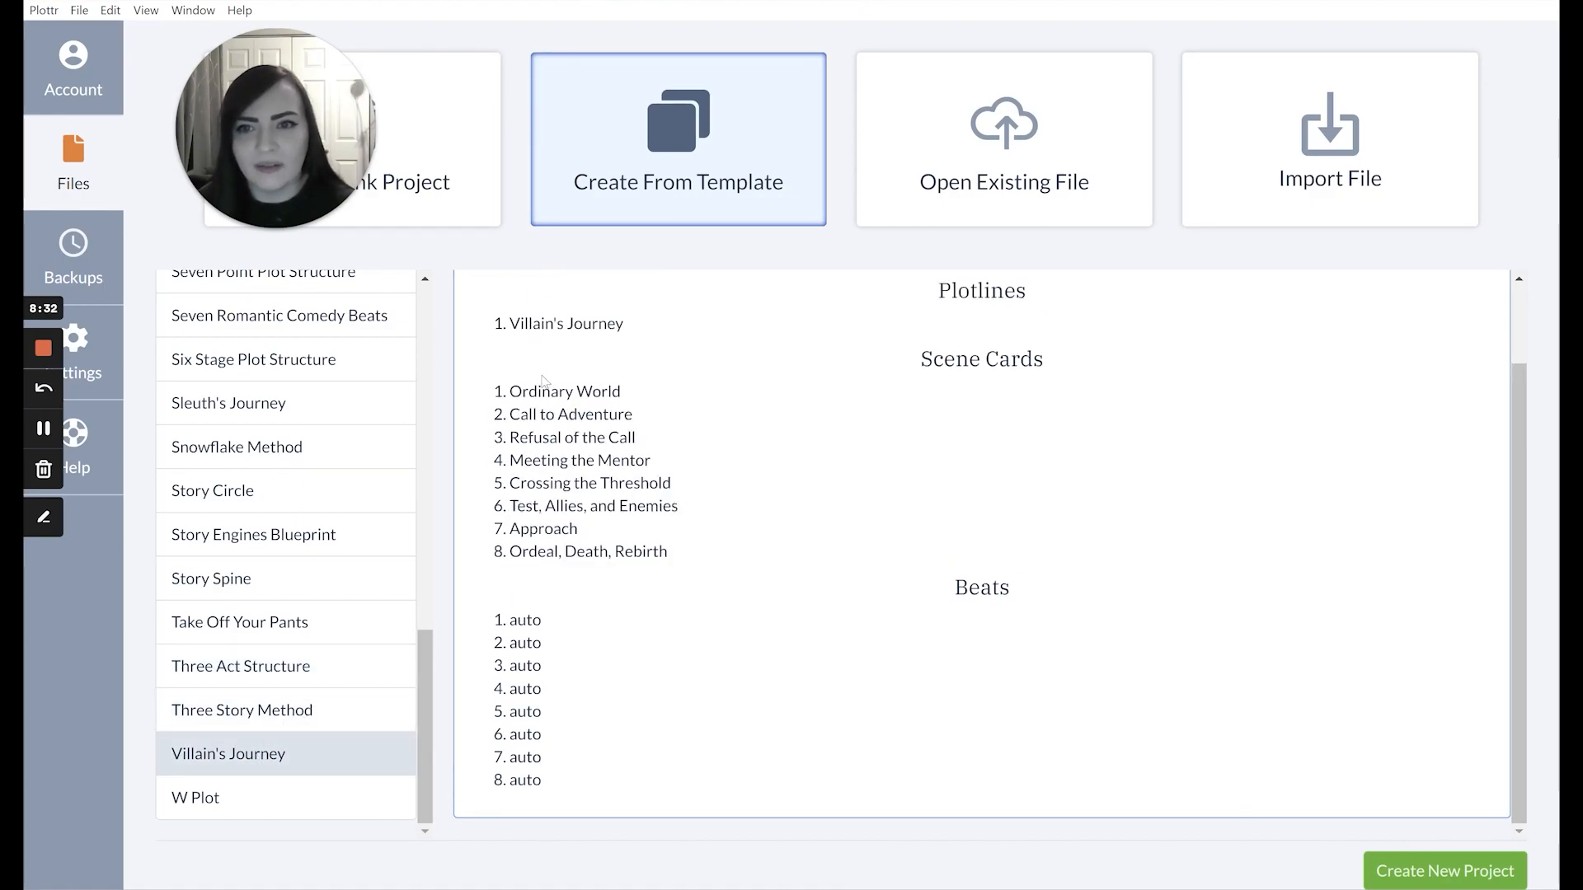
scroll(780, 387, up, 1)
scroll(781, 387, down, 1)
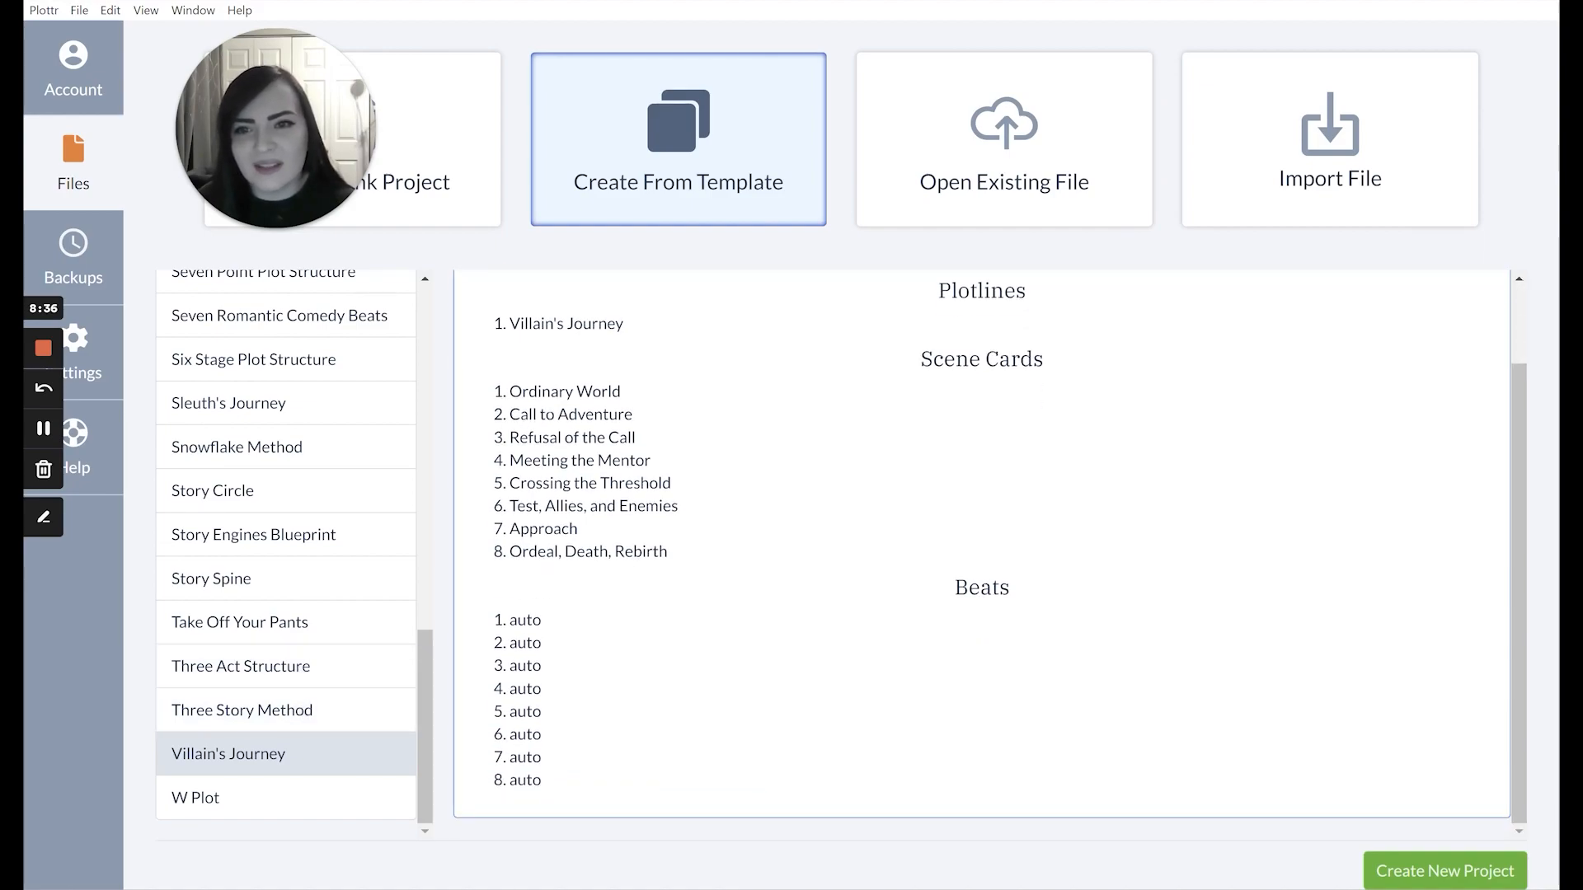
Create a new project named "Untitled" from the Three Act Structure template and maximize its window
click(298, 672)
scroll(317, 520, up, 3)
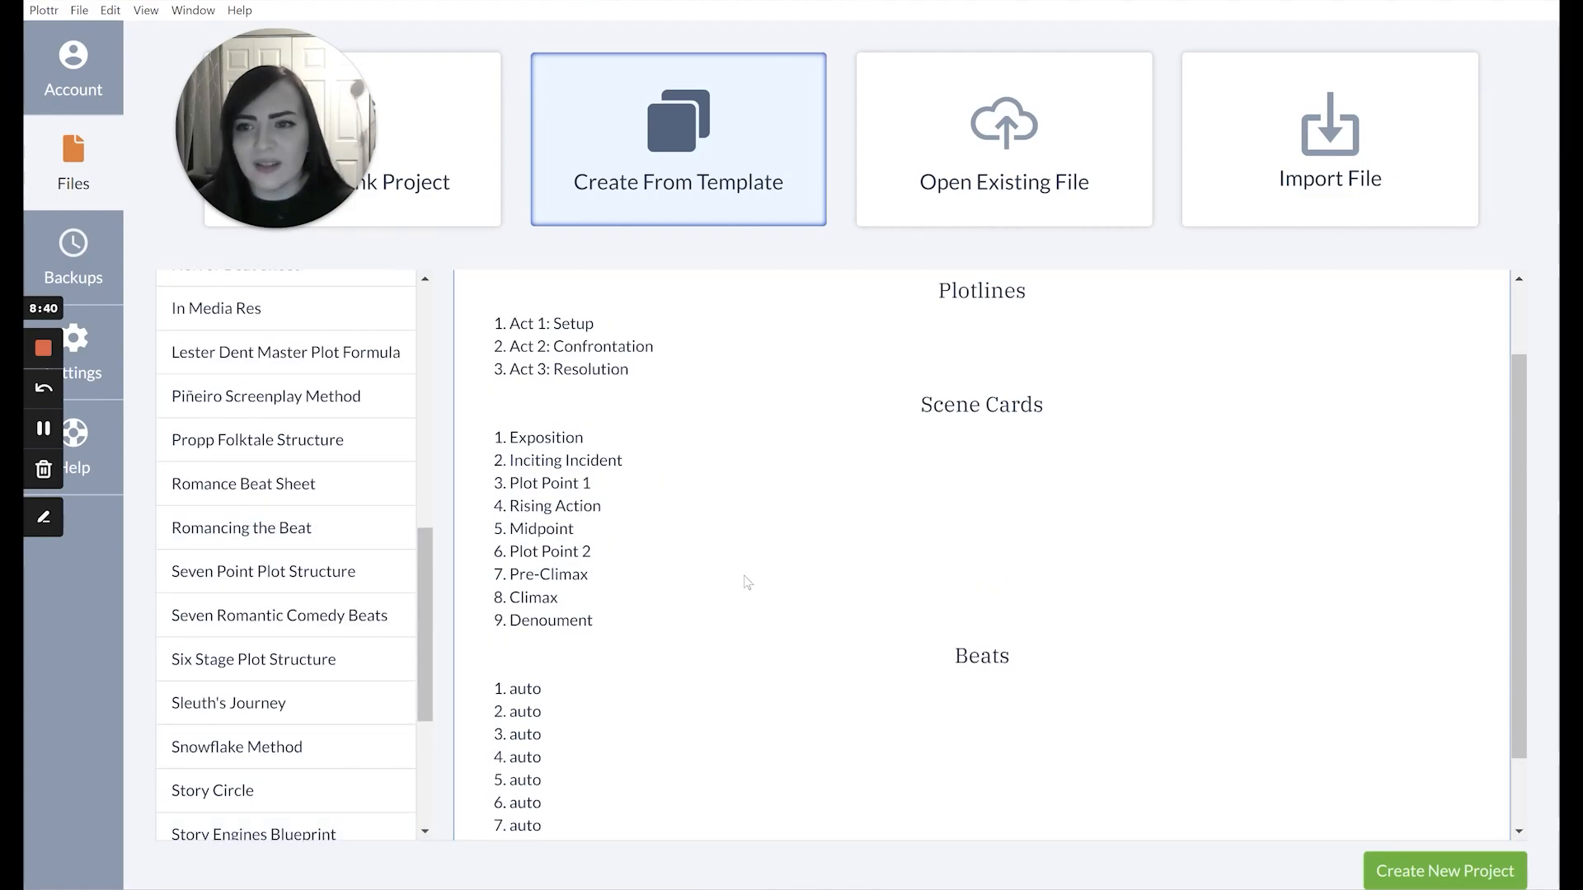
scroll(772, 588, down, 1)
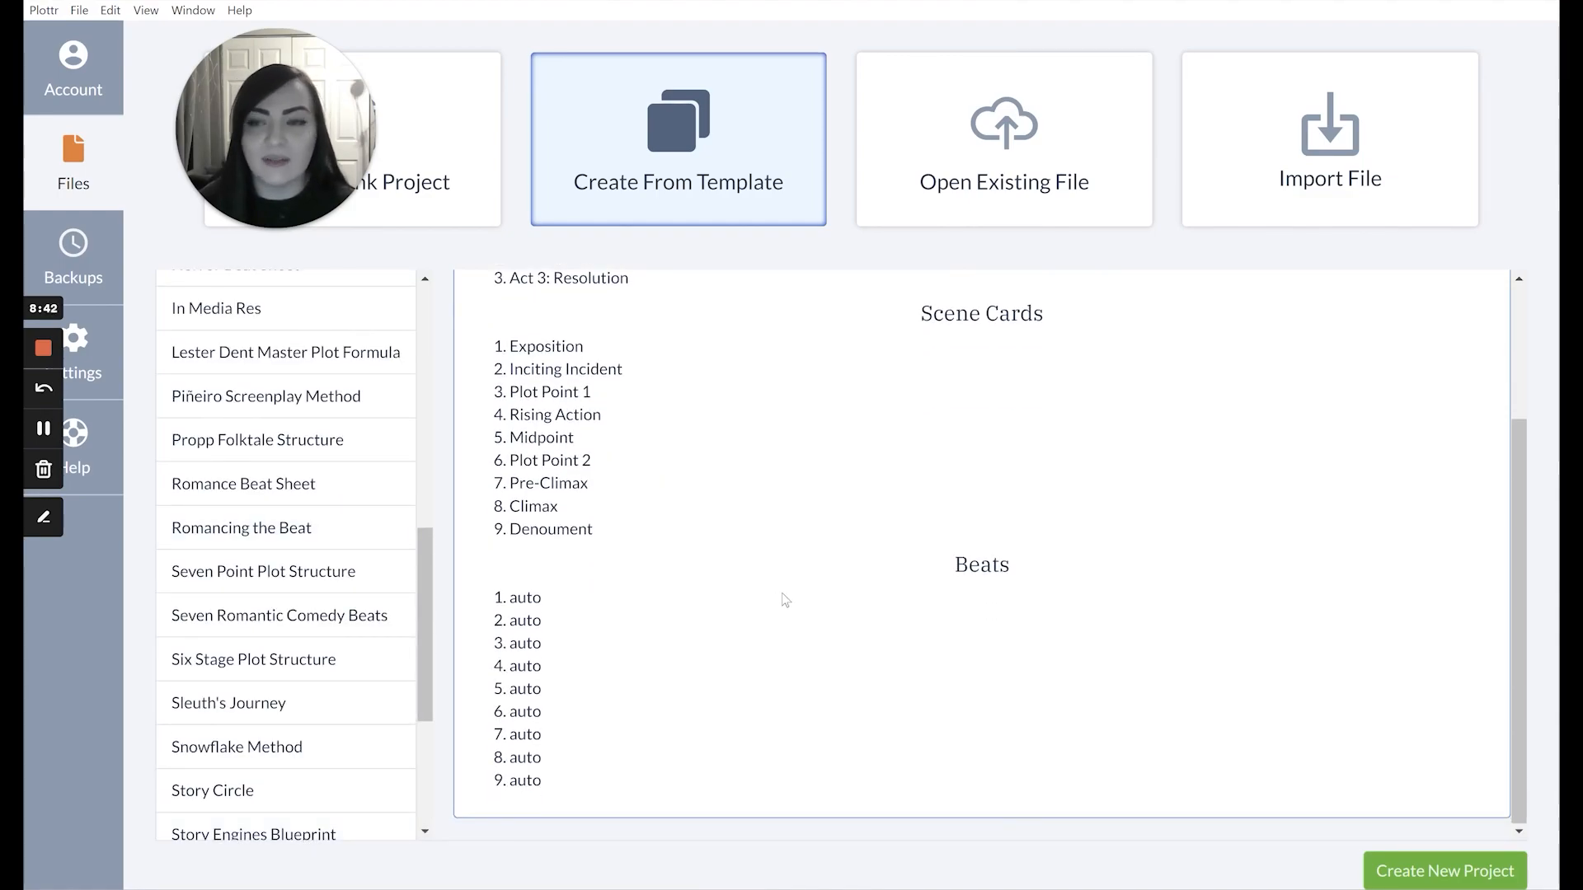
click(1441, 866)
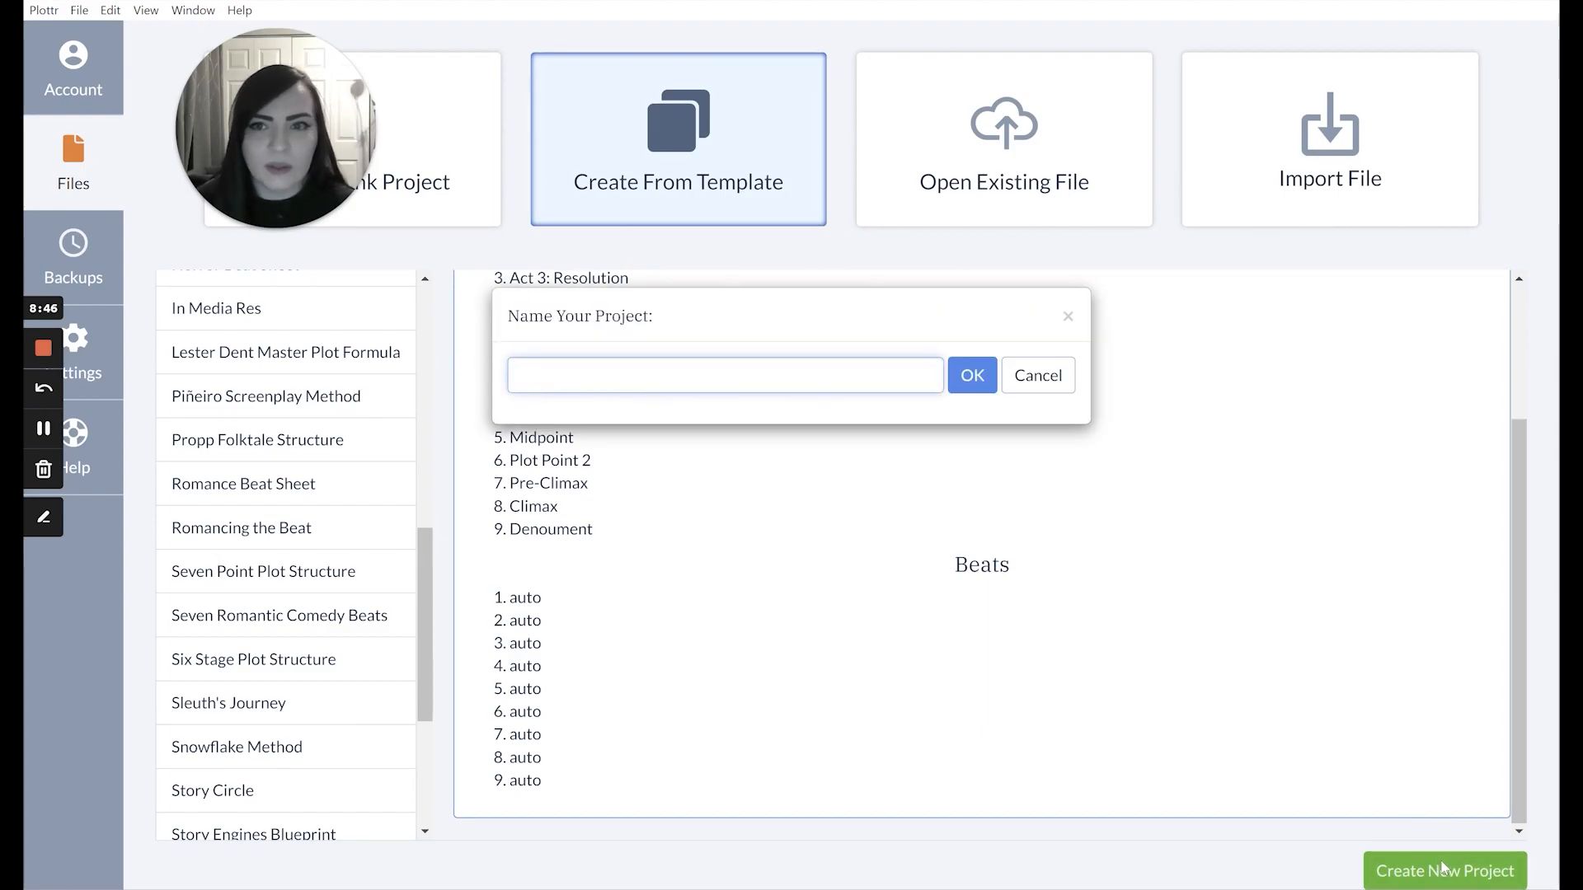
text(Untitle)
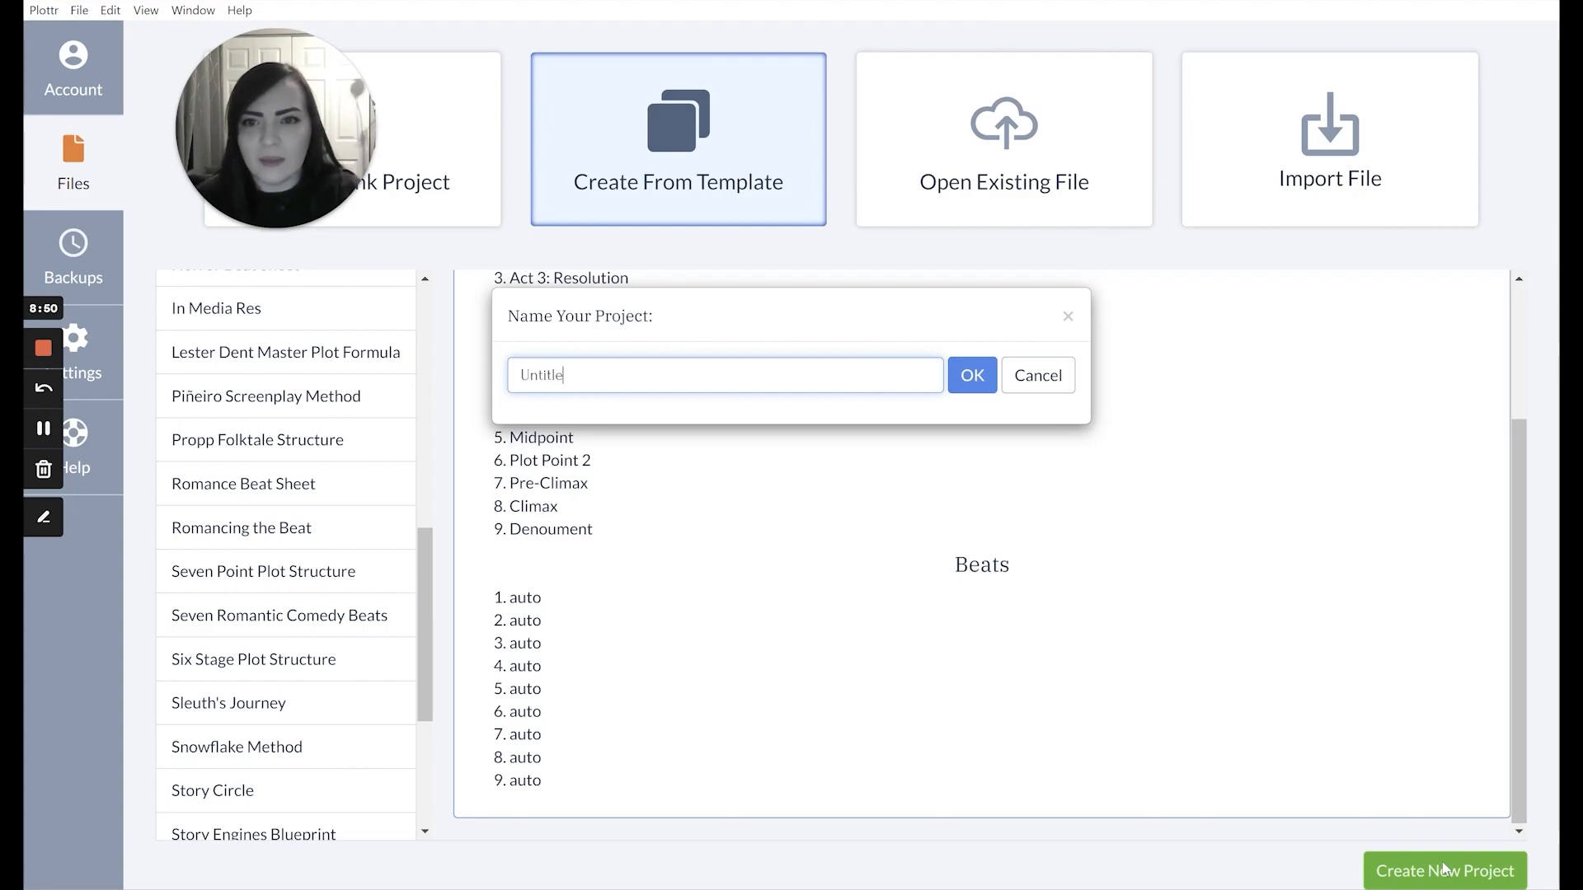
text(d)
key(Return)
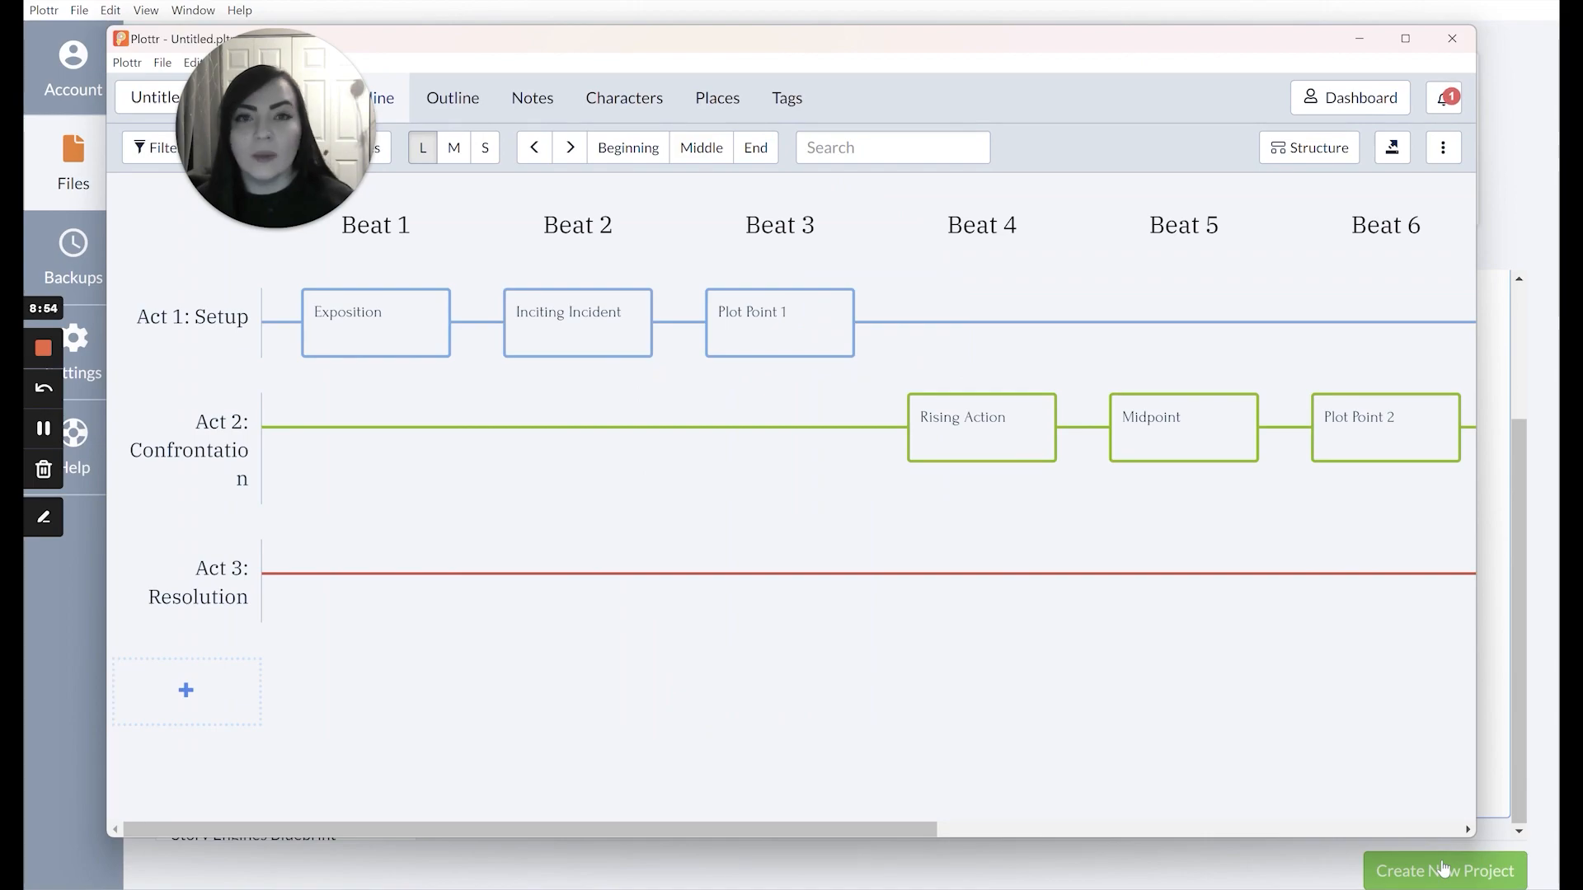
drag(1063, 42, 1060, 2)
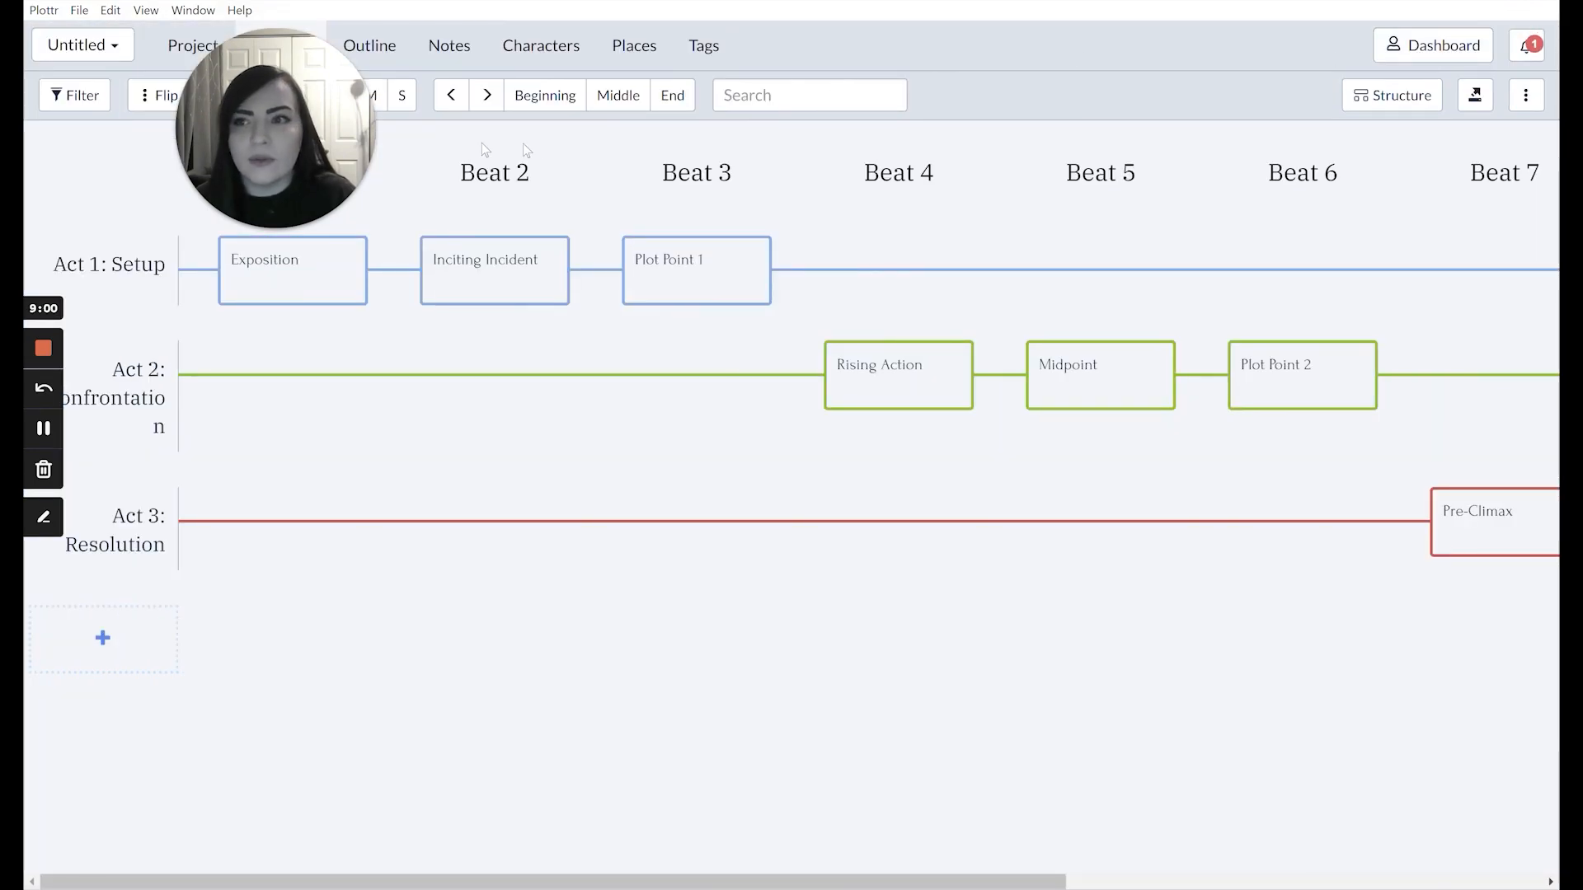
Look over the timeline's three act plotlines and their scene cards through to the last beats, and return to Beat 1
drag(323, 138, 1479, 828)
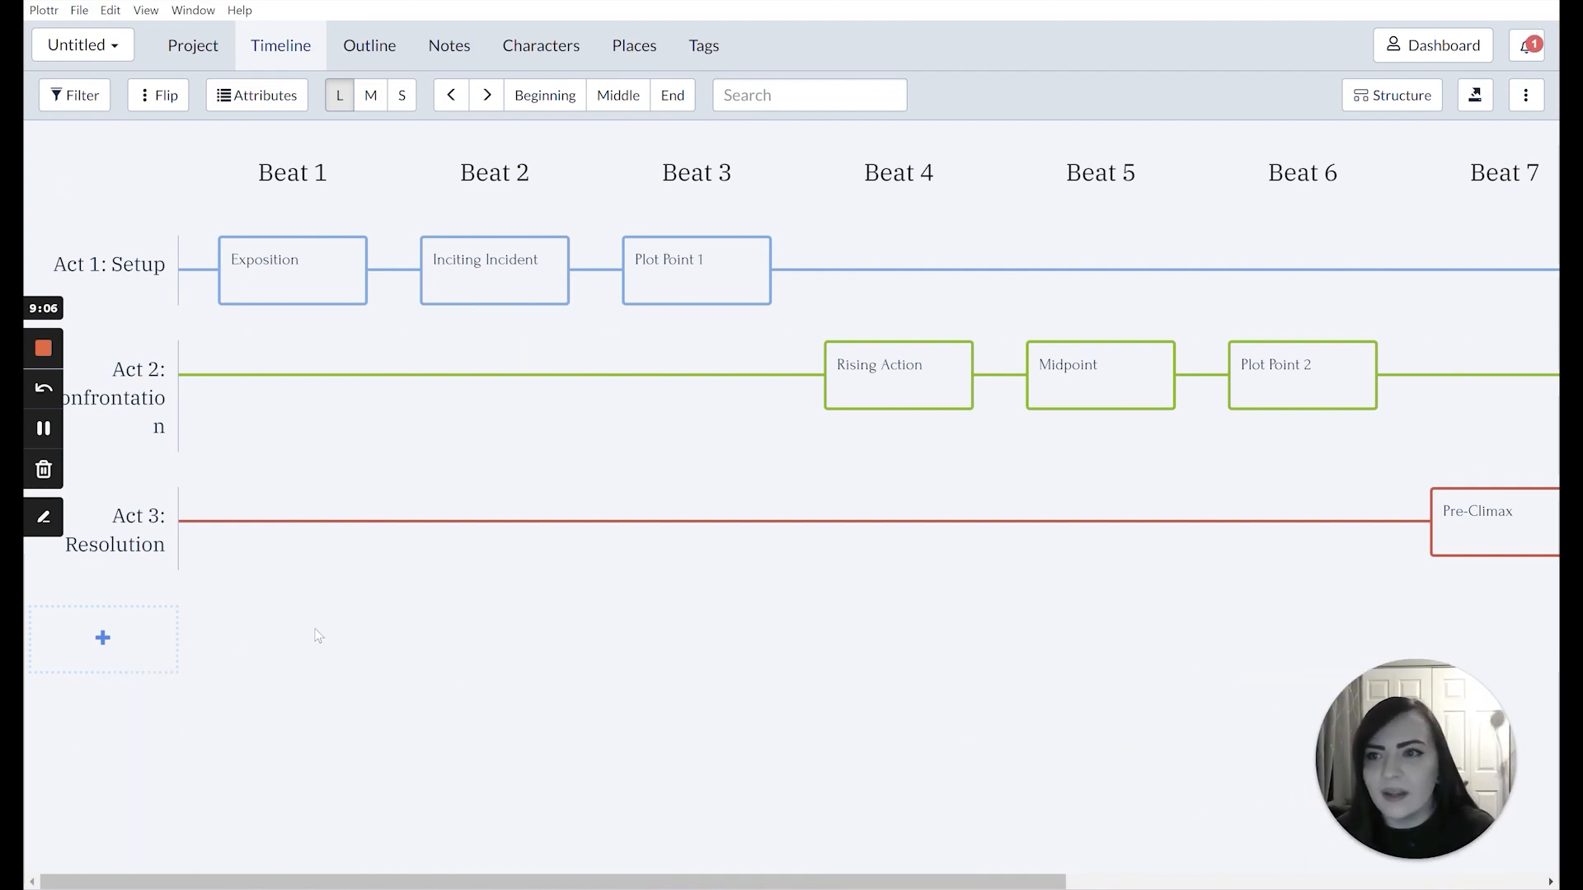
mouse_move(164, 258)
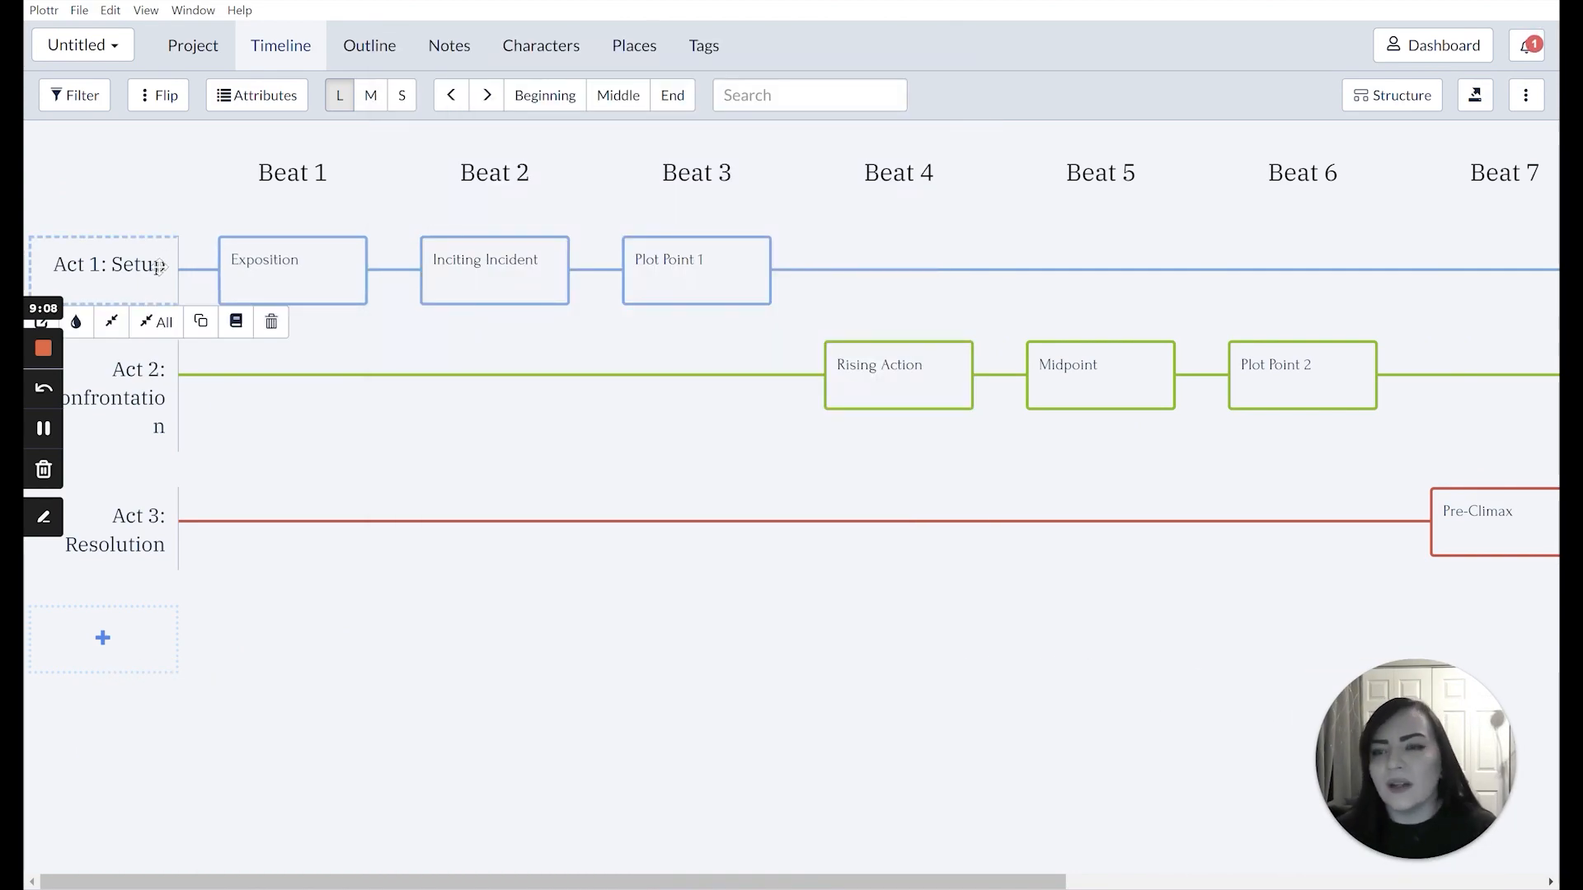
mouse_move(159, 513)
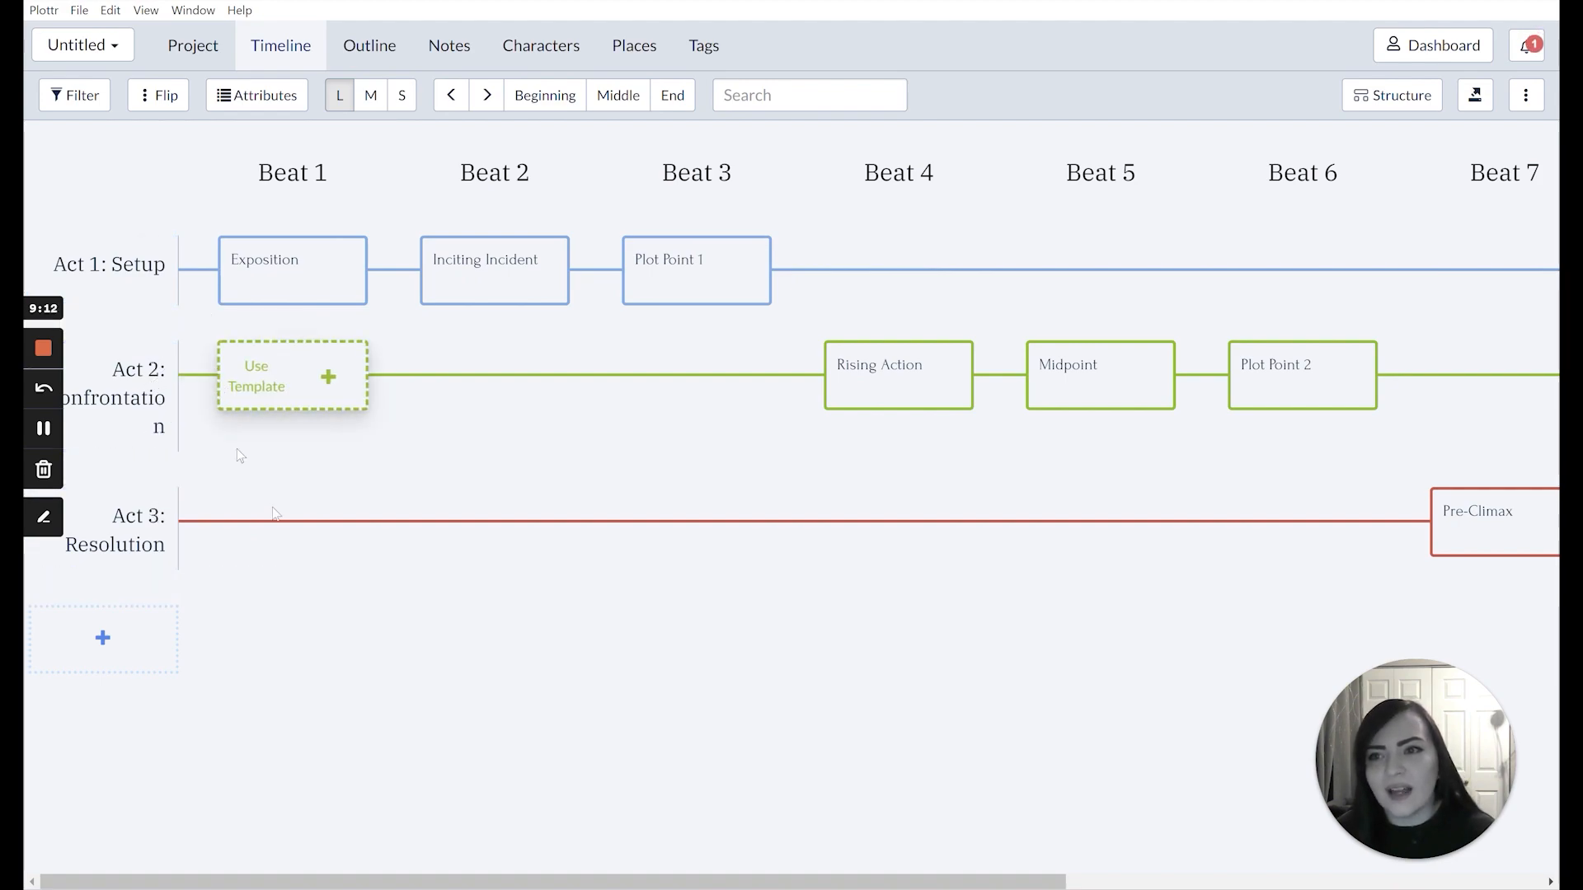
mouse_move(537, 529)
drag(536, 882, 1089, 862)
scroll(863, 833, left, 10)
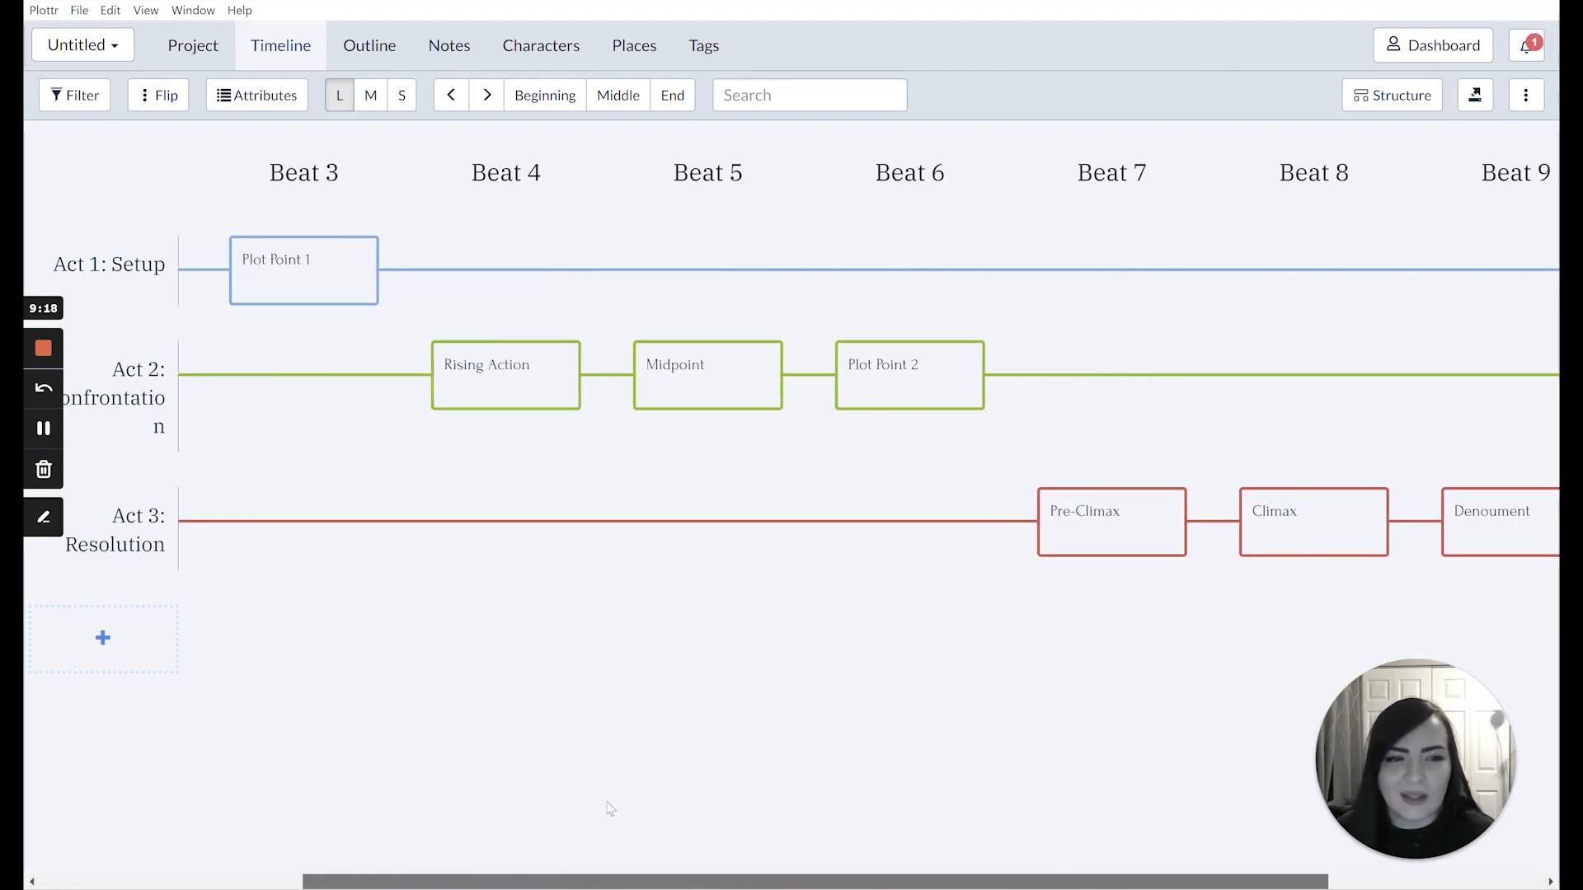
mouse_move(118, 262)
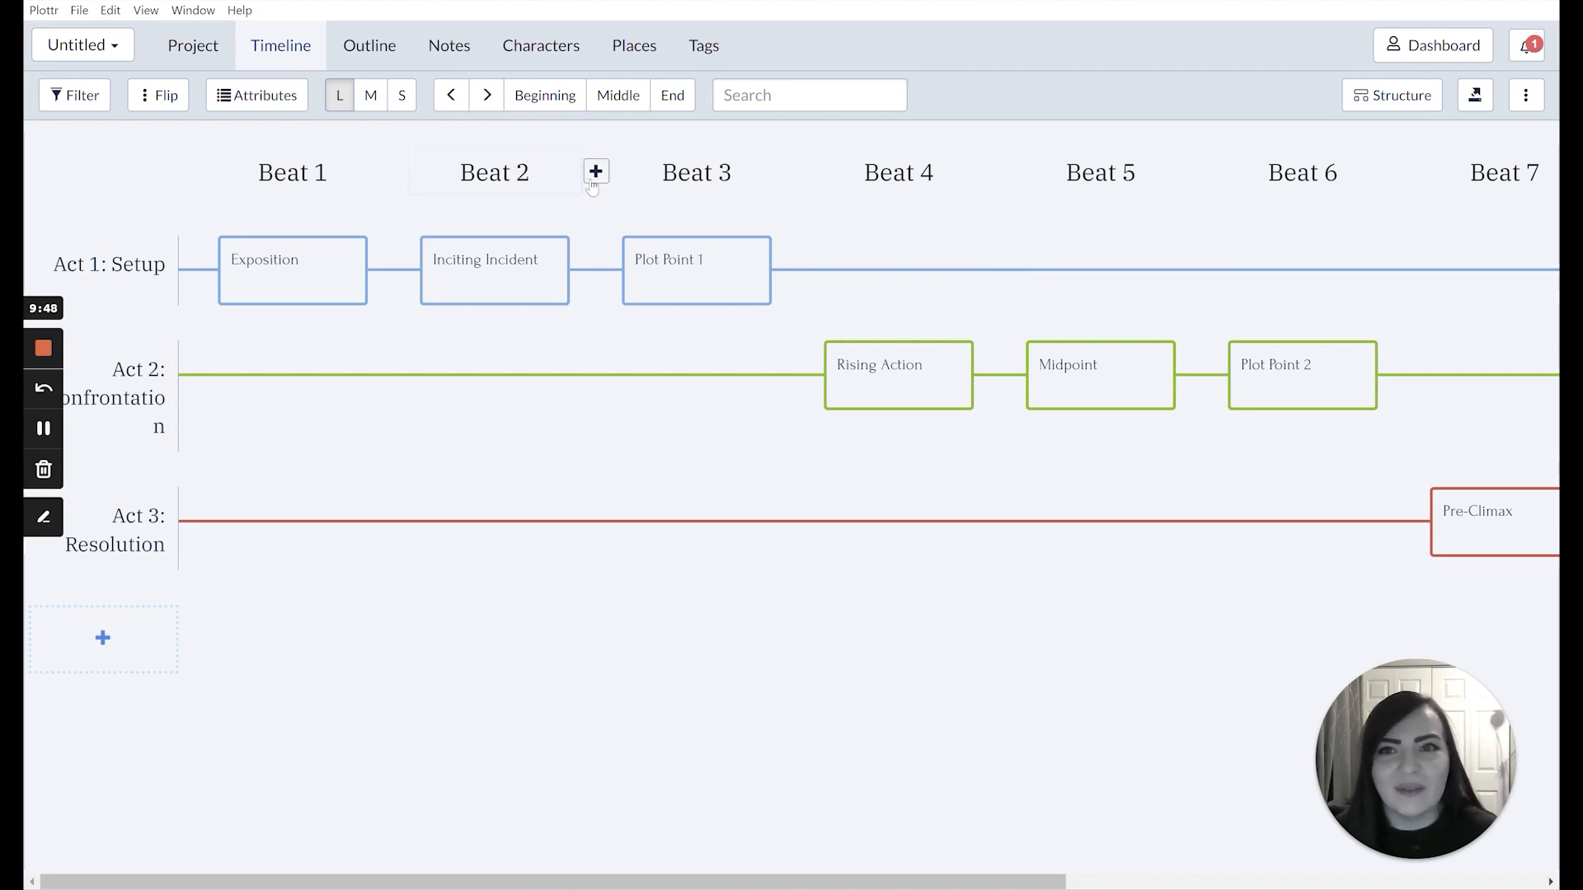
Insert a new beat between Beat 1 and Beat 2 on the timeline, and delete it again
click(394, 172)
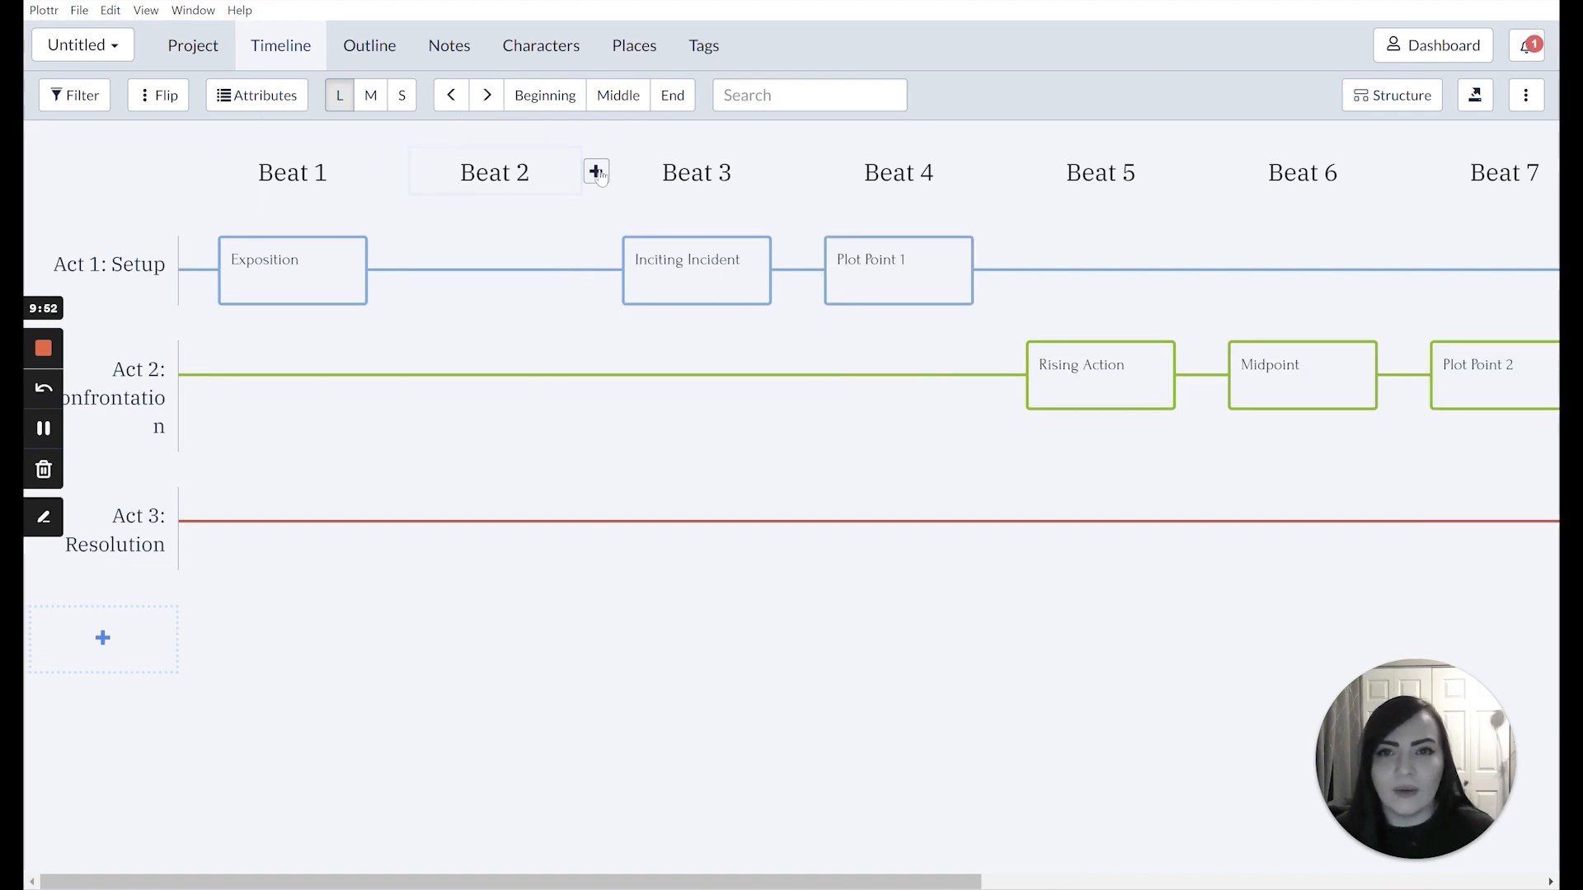
click(512, 128)
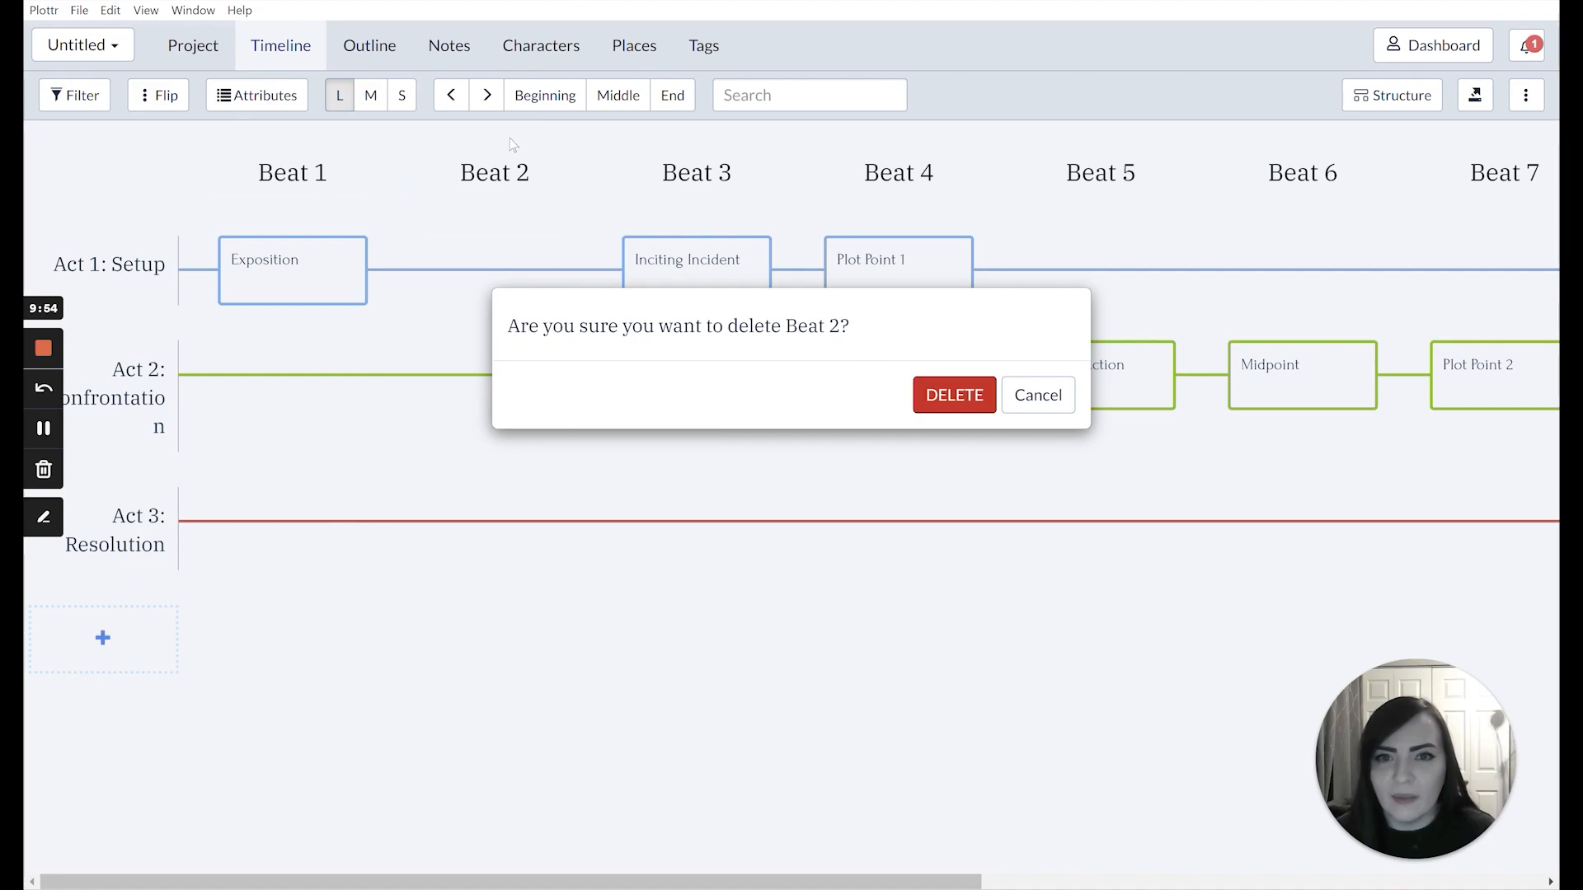
click(954, 395)
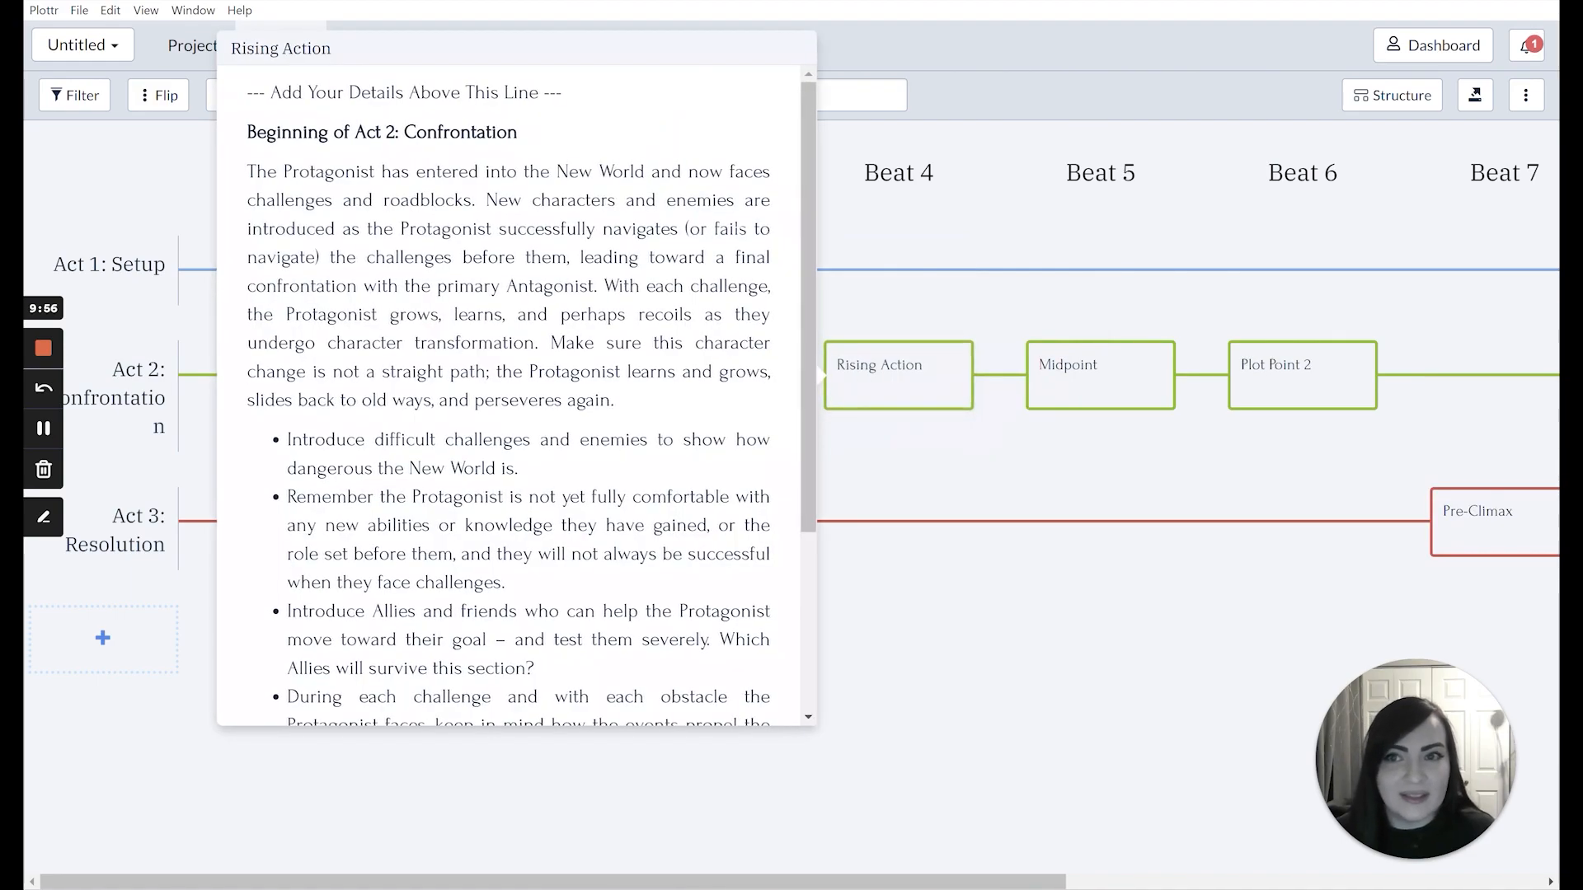
Read the guidance on the Rising Action and Exposition scene cards down to their breakdown sections
scroll(733, 478, down, 3)
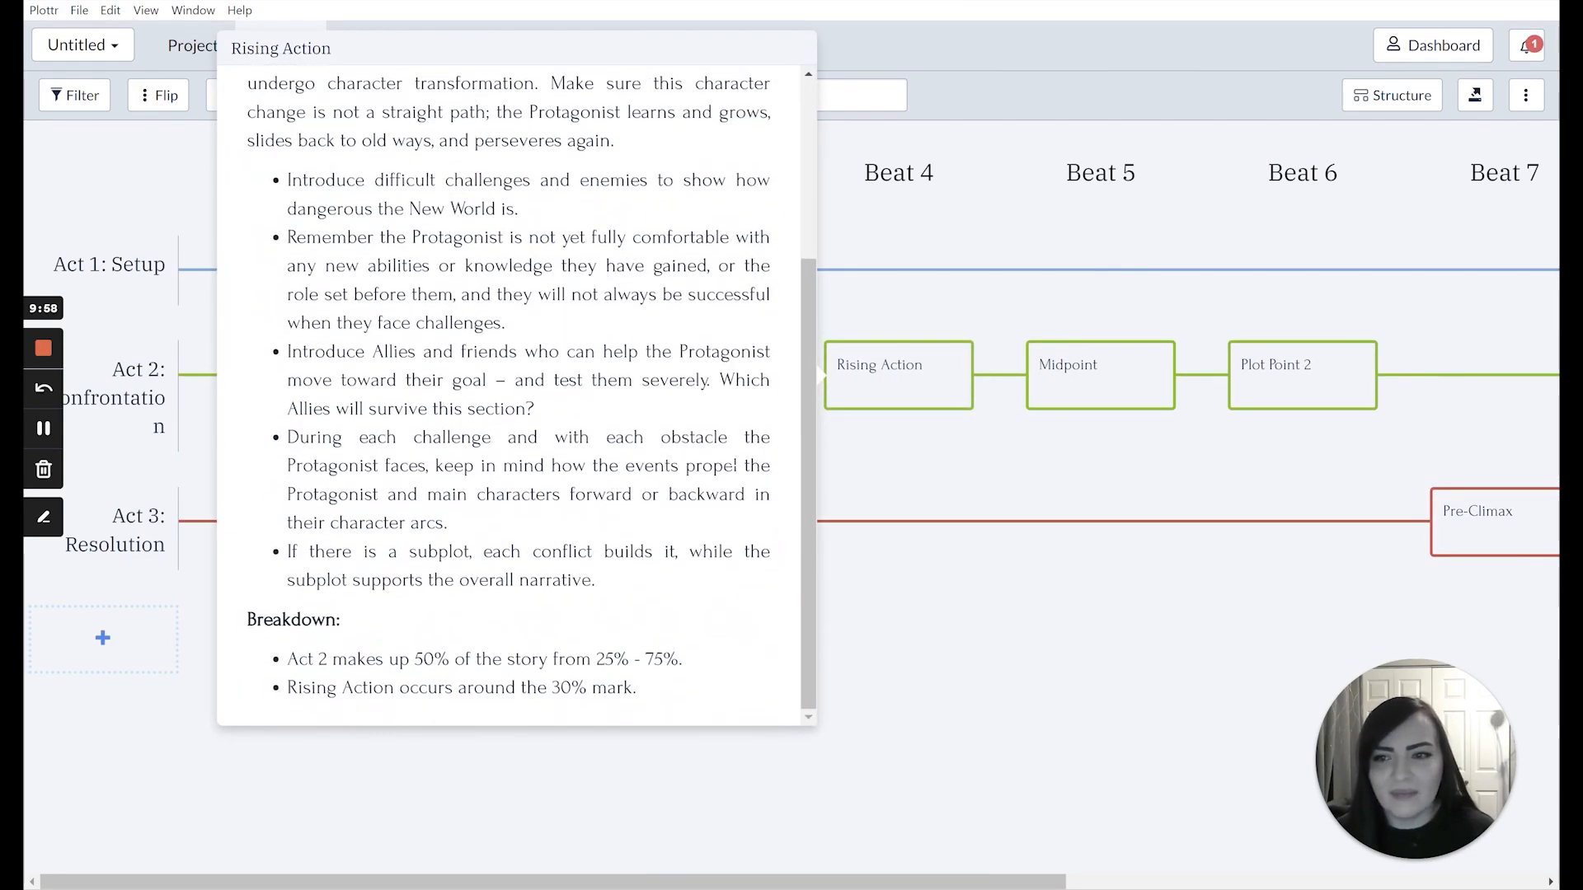
scroll(757, 462, up, 3)
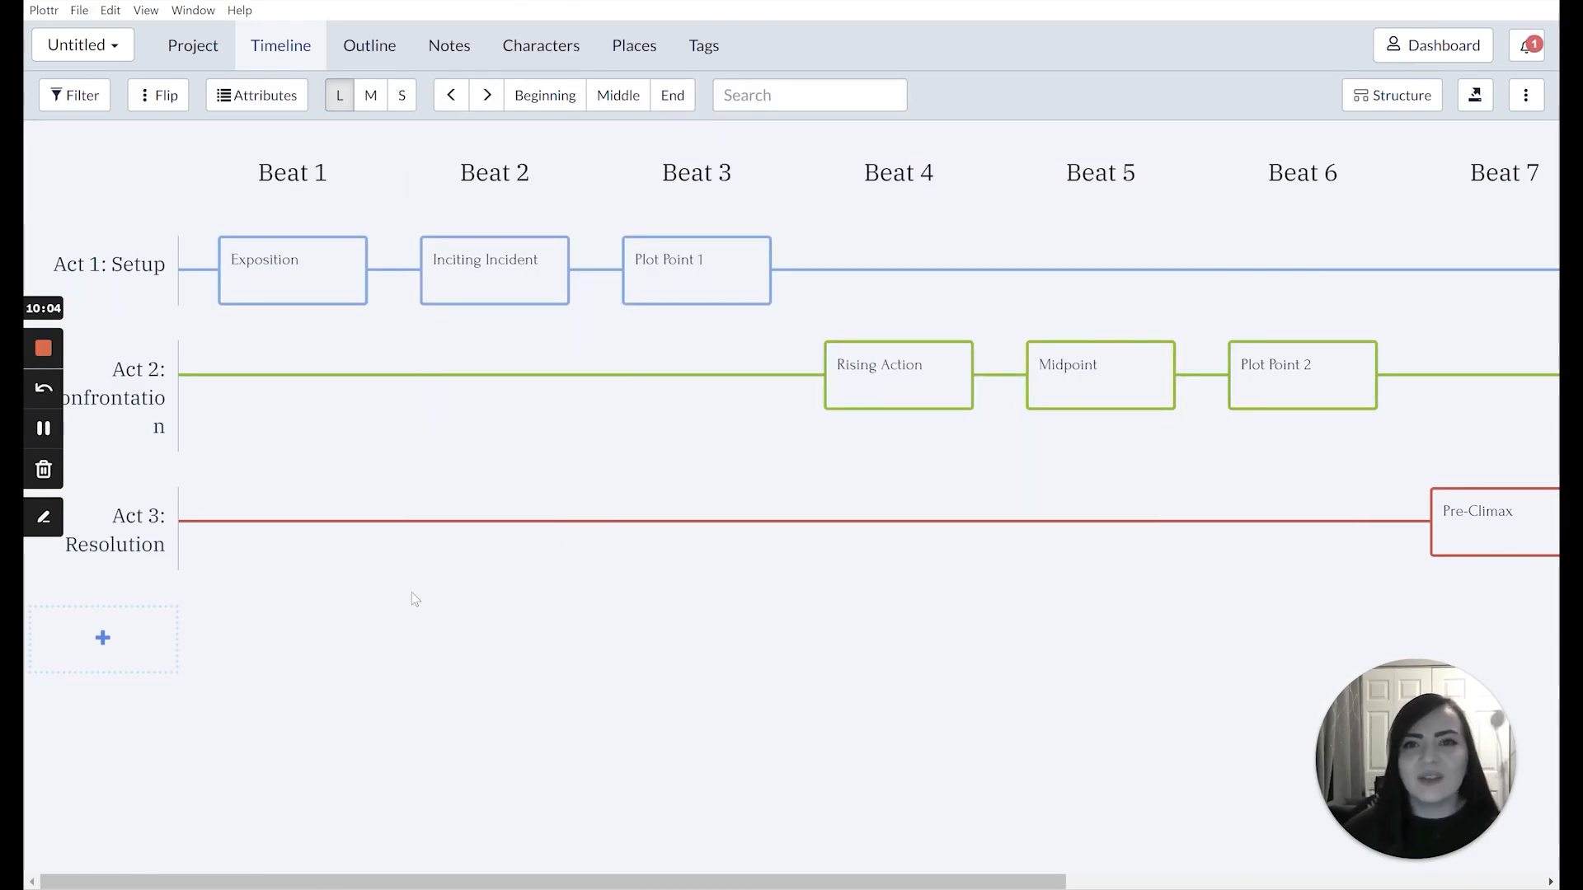
mouse_move(320, 279)
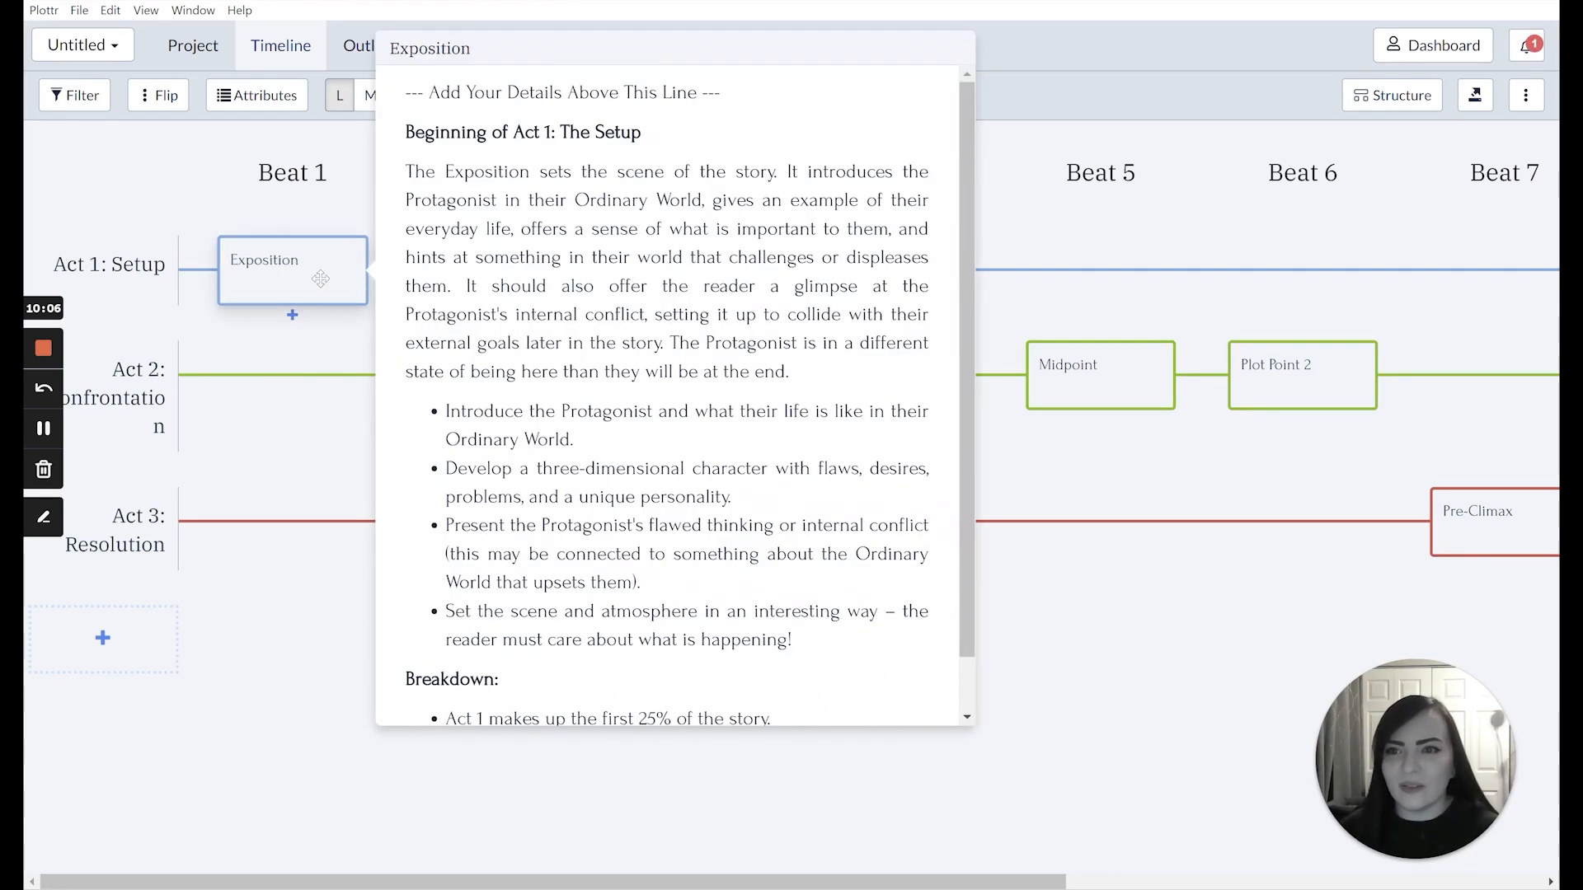
scroll(668, 396, down, 1)
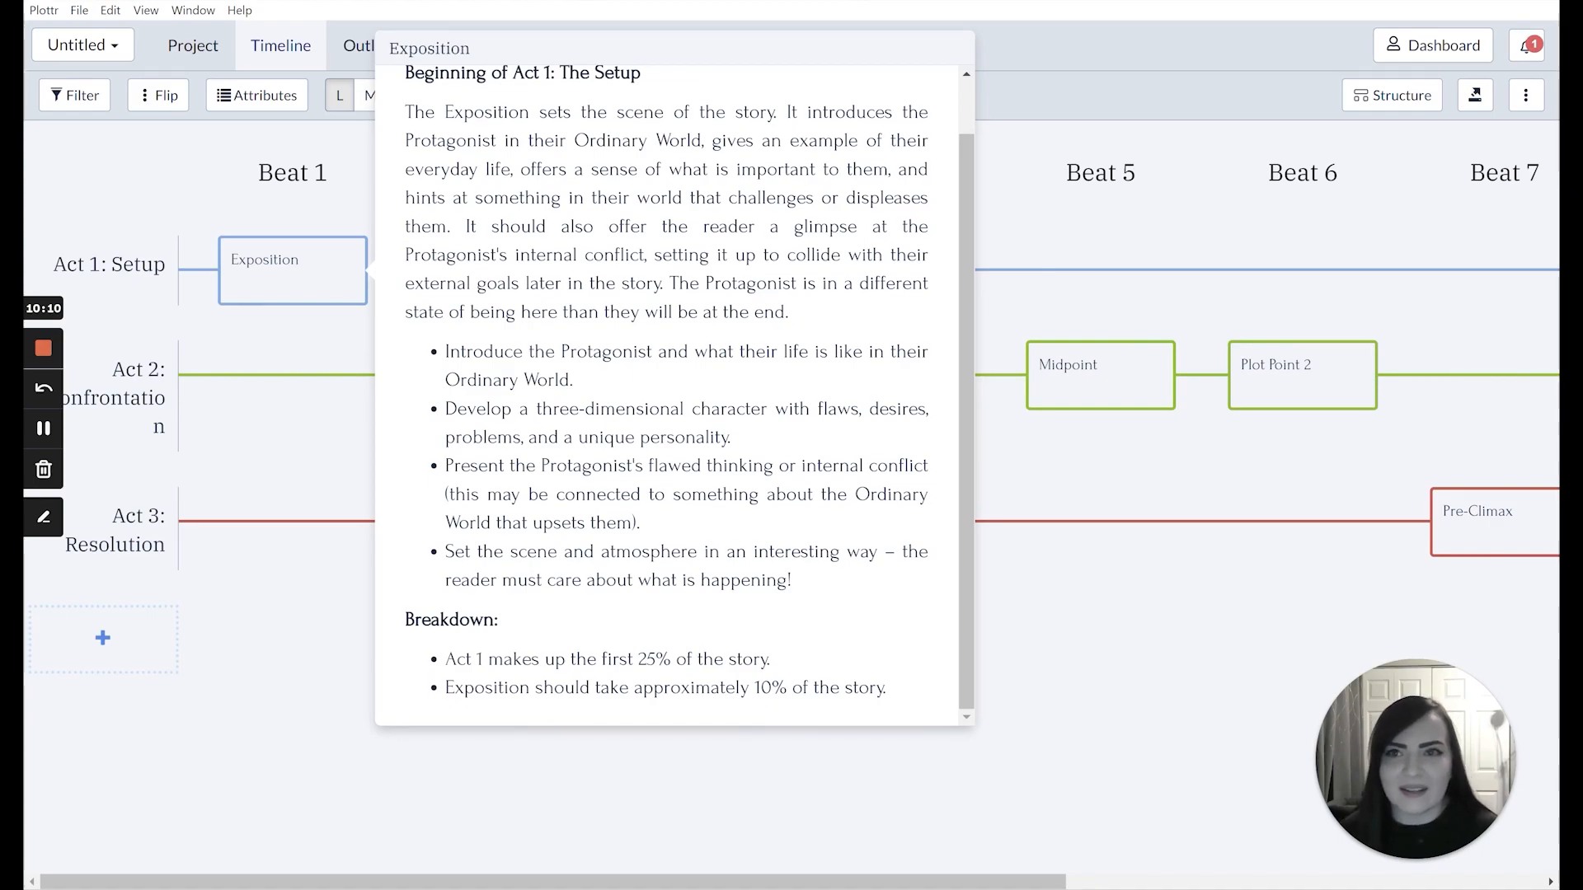
scroll(475, 272, up, 1)
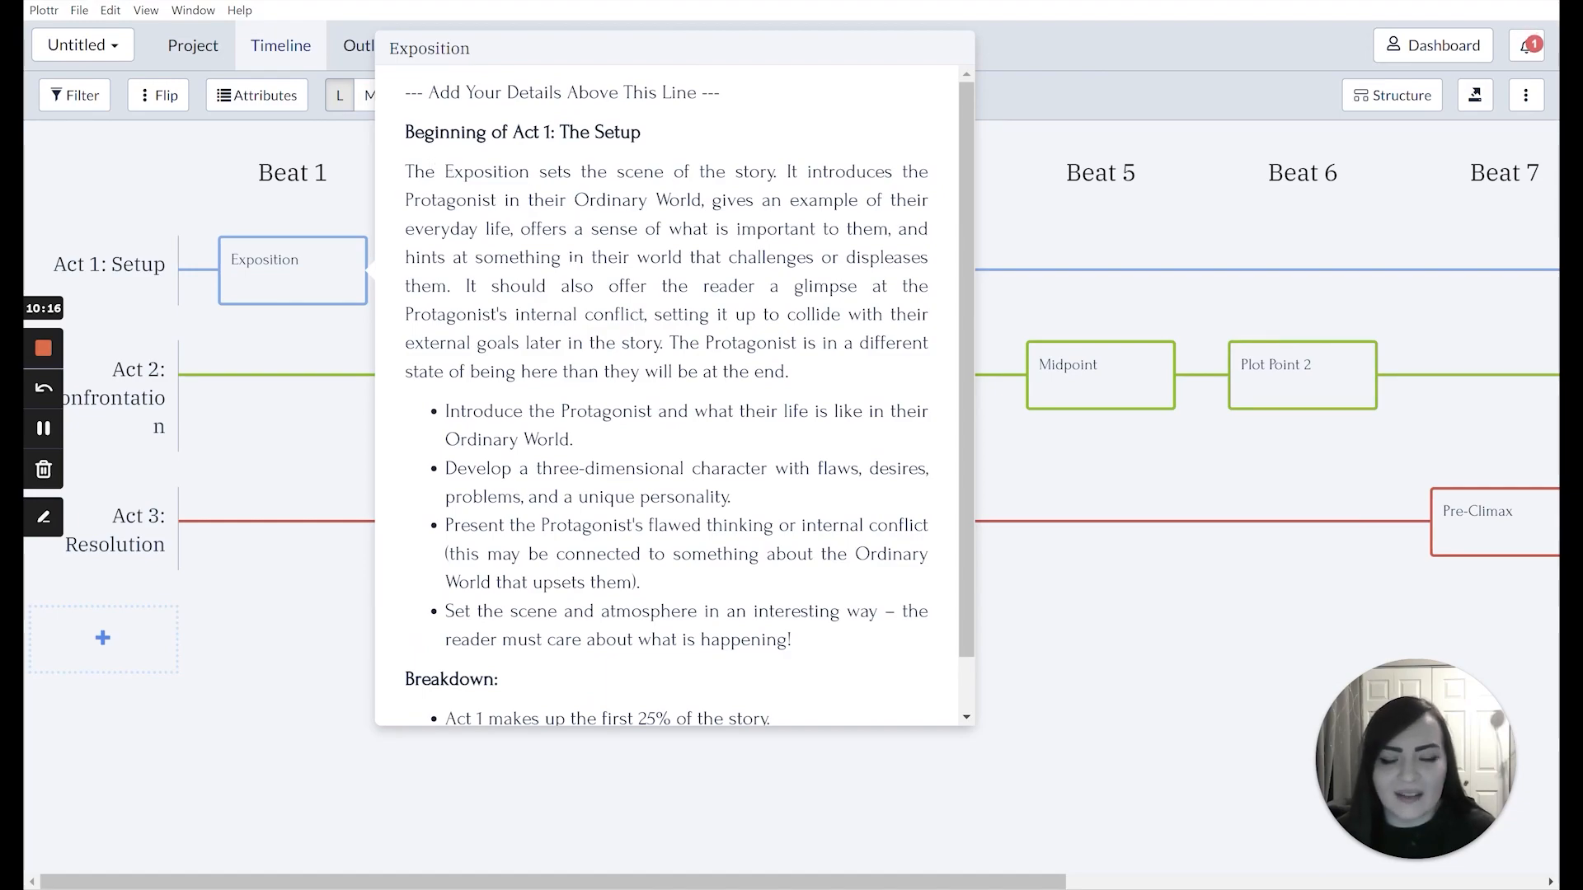
scroll(575, 277, down, 1)
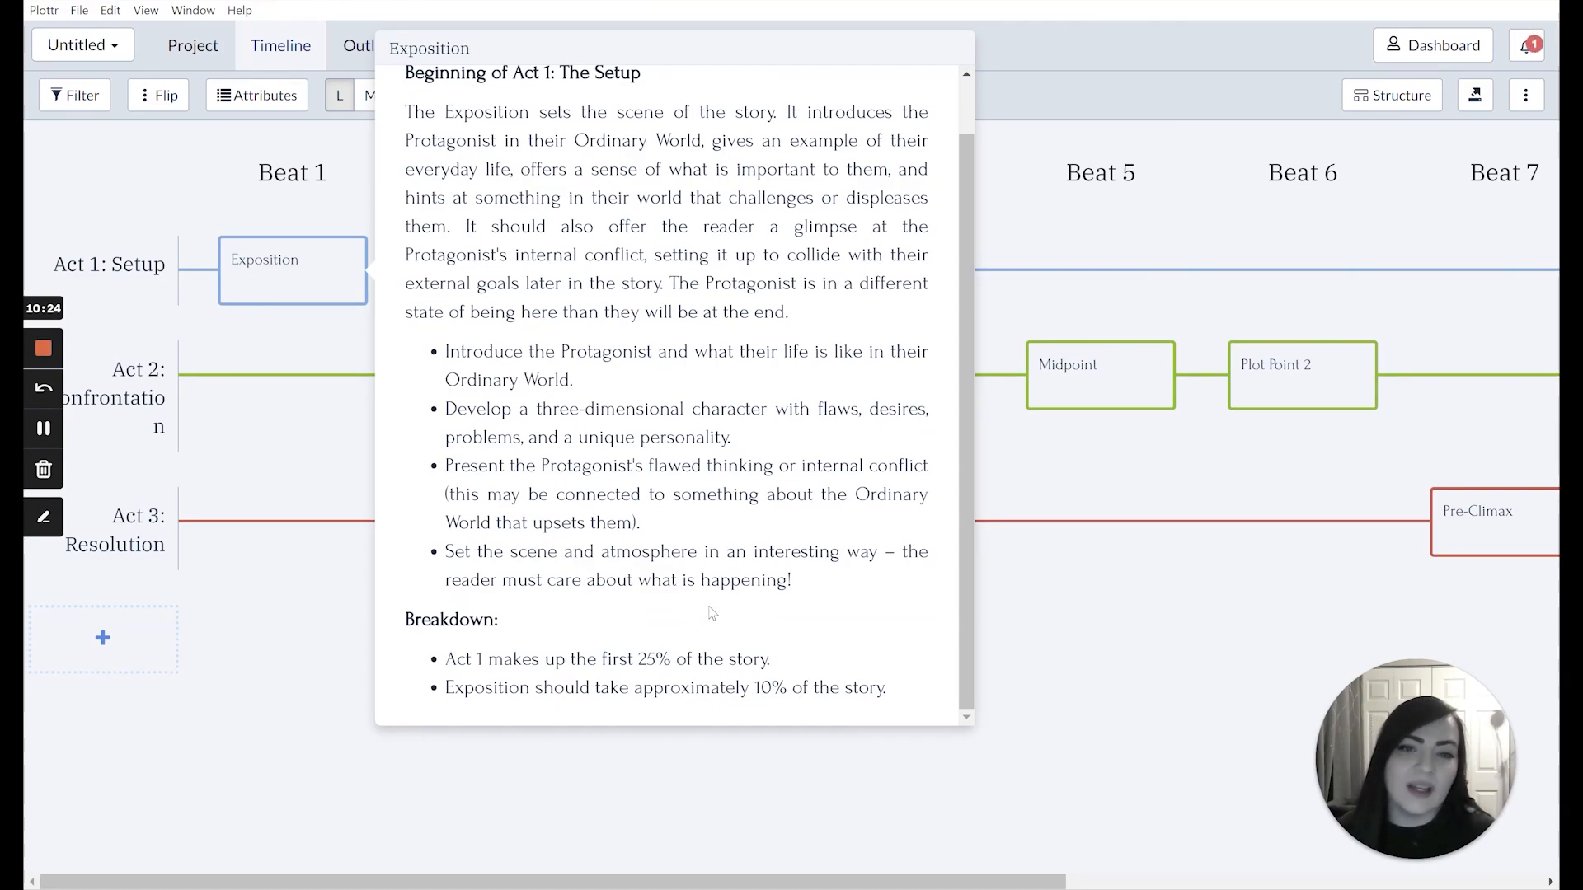
scroll(709, 607, up, 1)
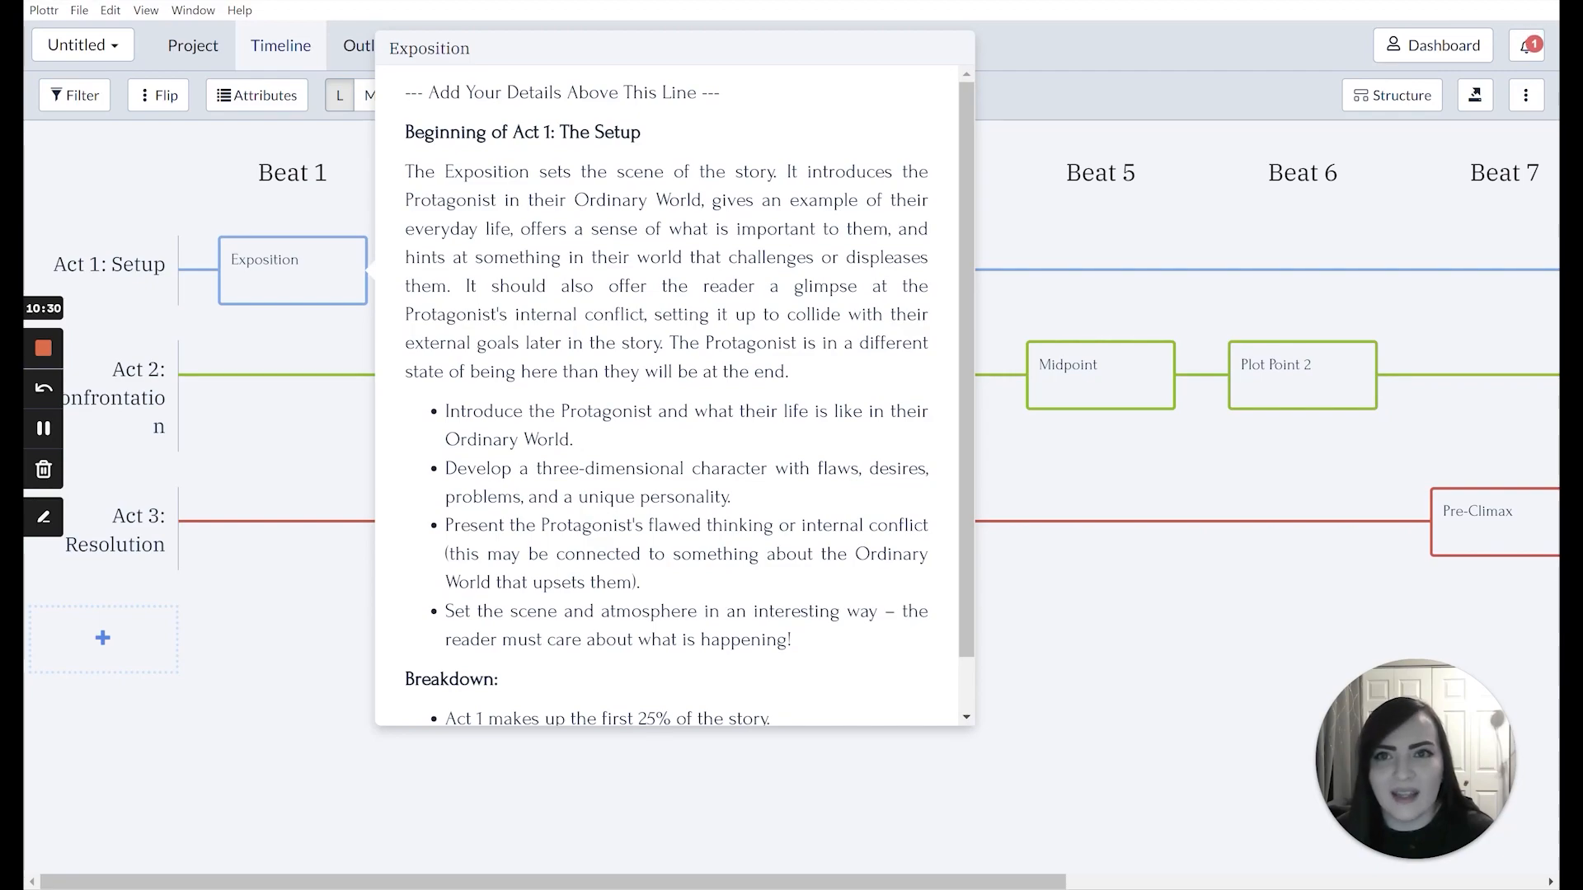
Open the Exposition scene card and add two blank lines above "Add Your Details Above This Line" in its description
click(405, 101)
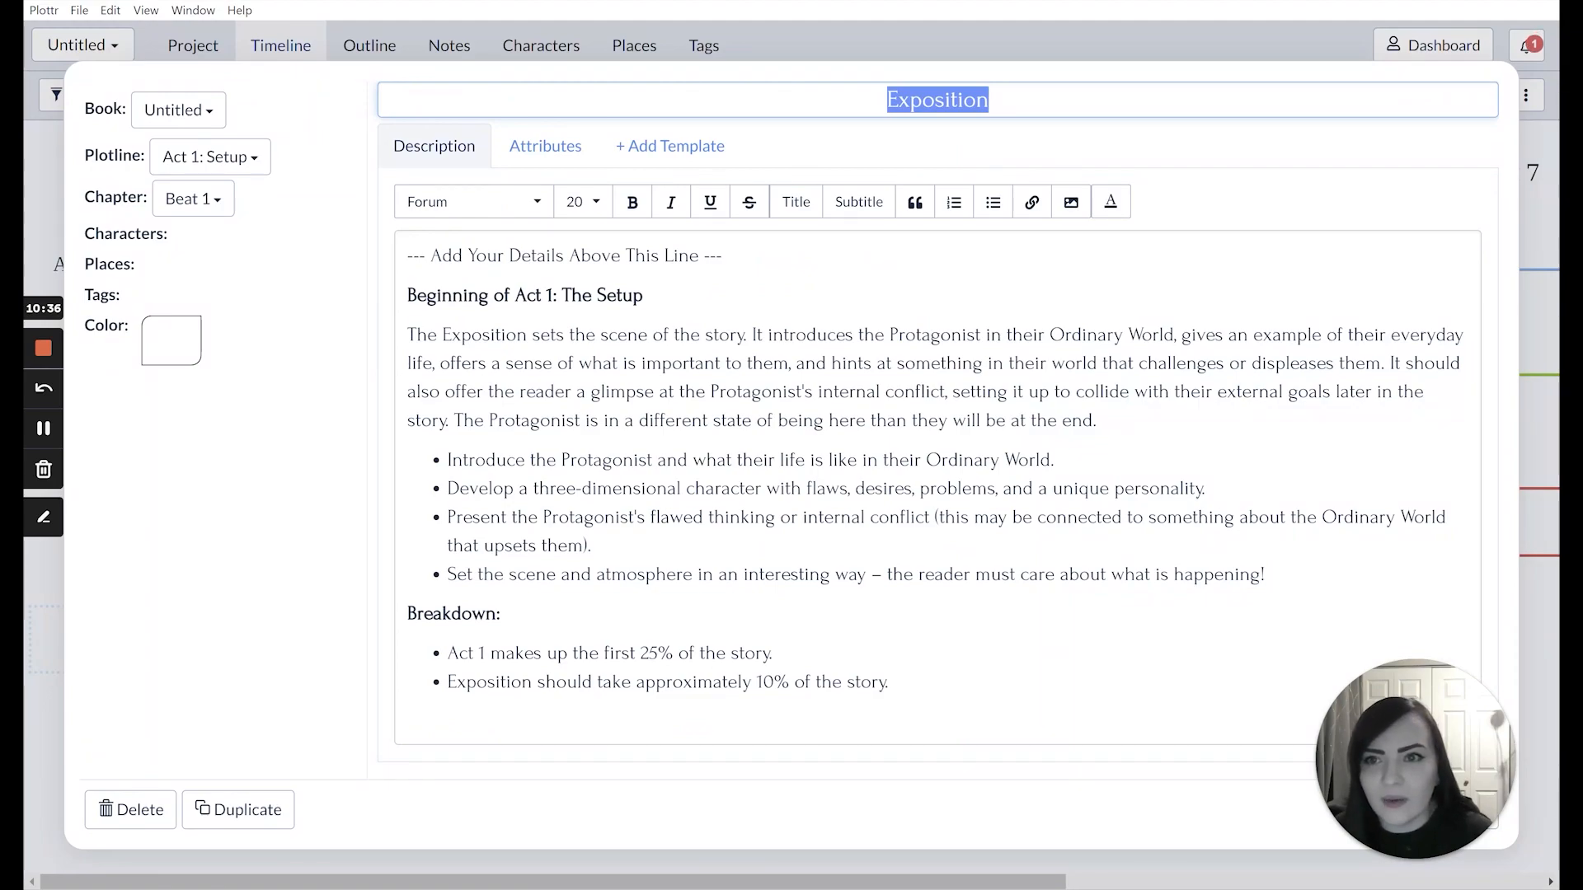
click(408, 256)
key(Return)
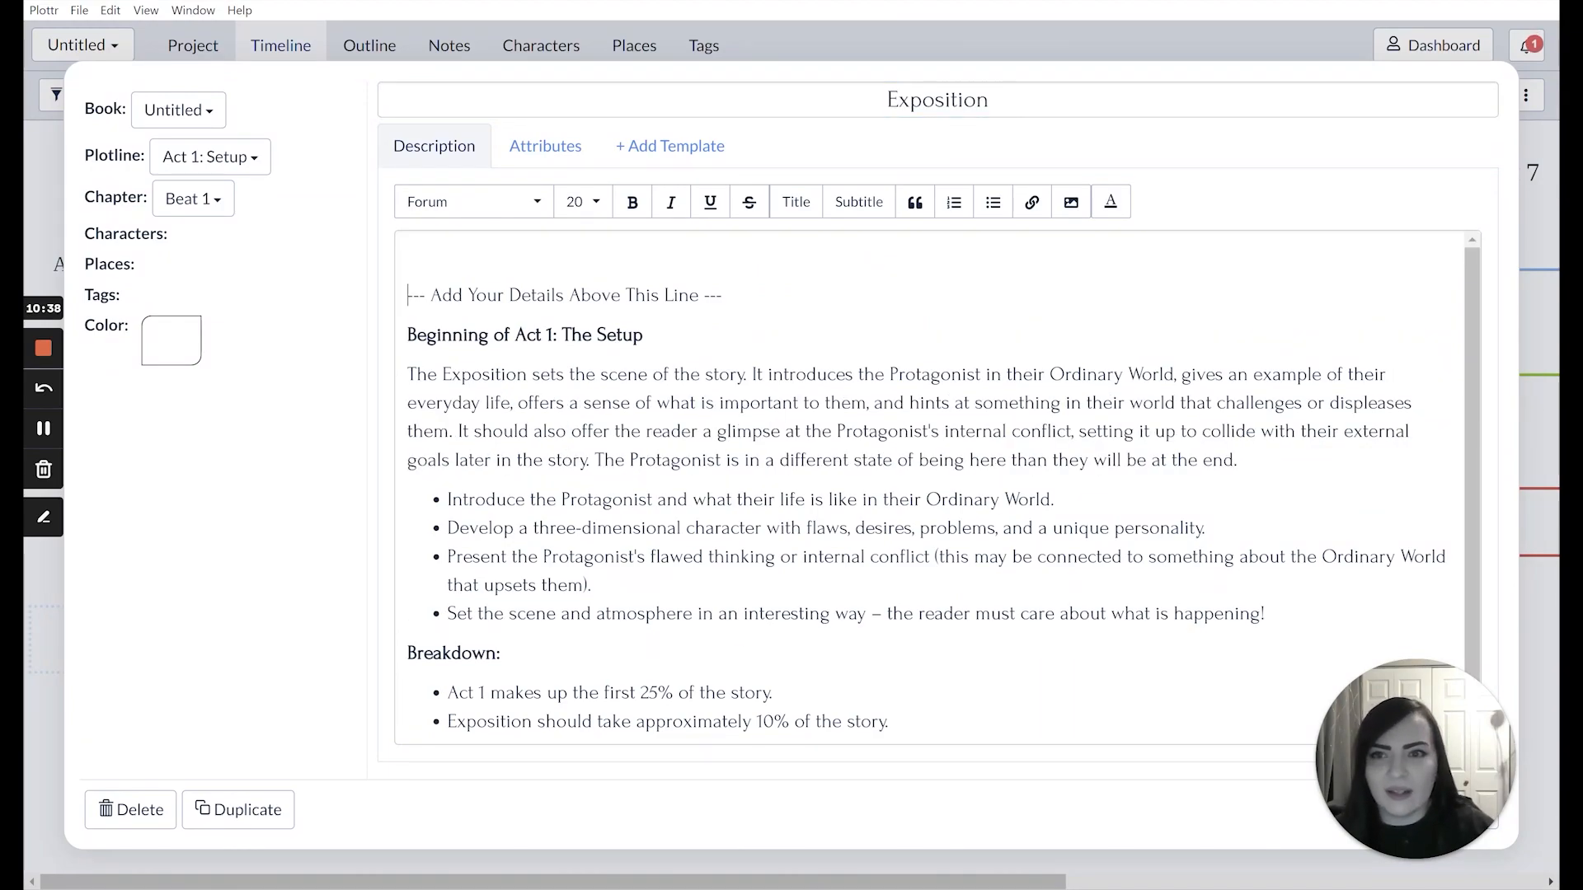
key(Return)
click(408, 256)
scroll(943, 488, down, 1)
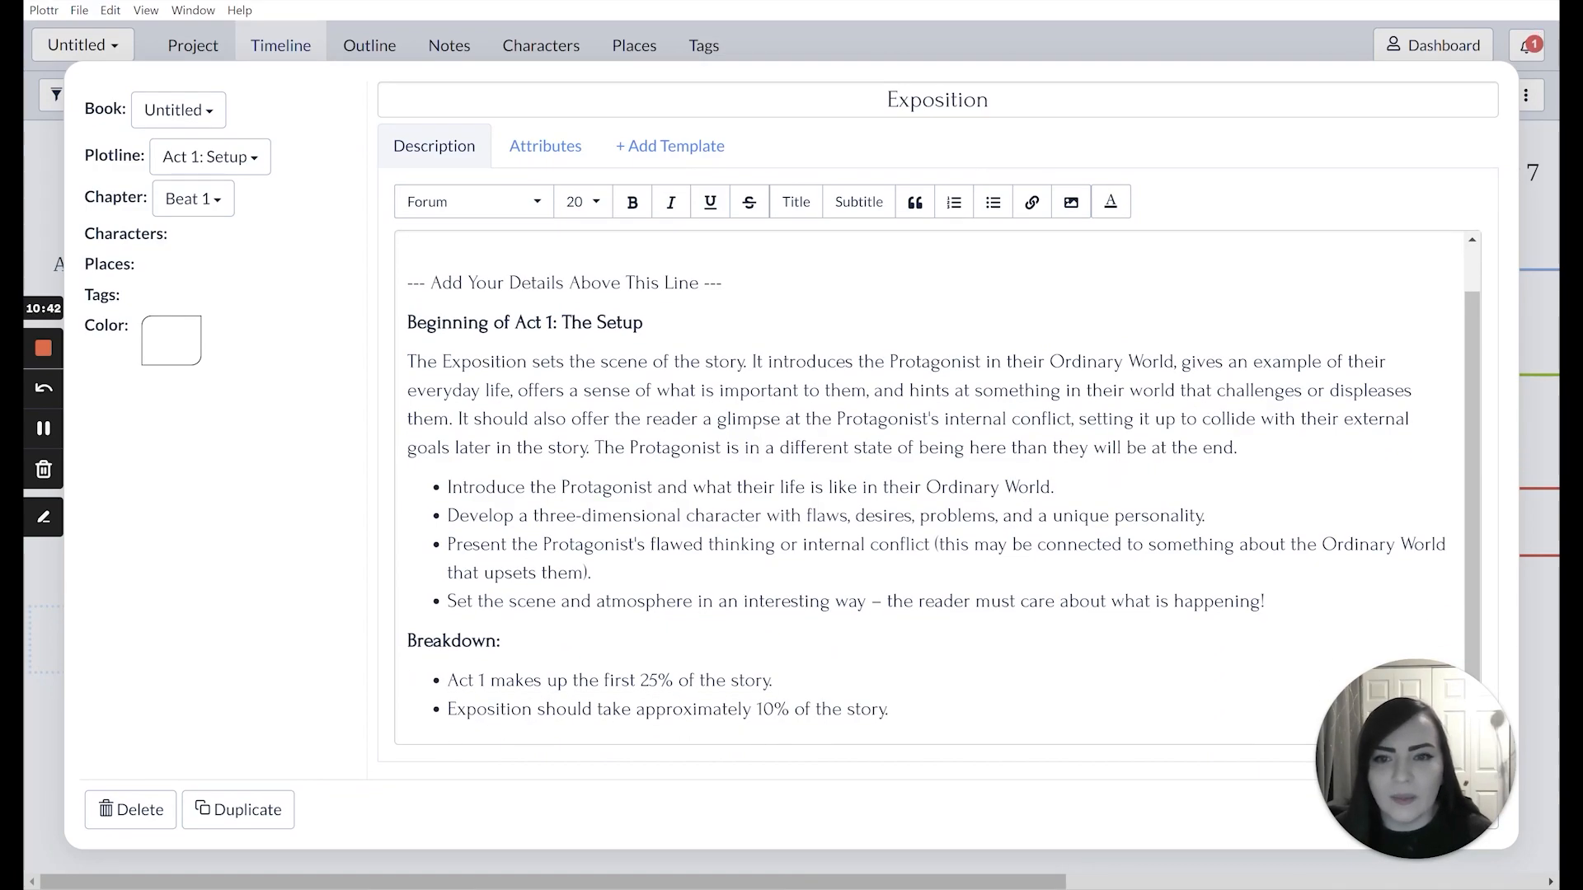
scroll(943, 503, up, 1)
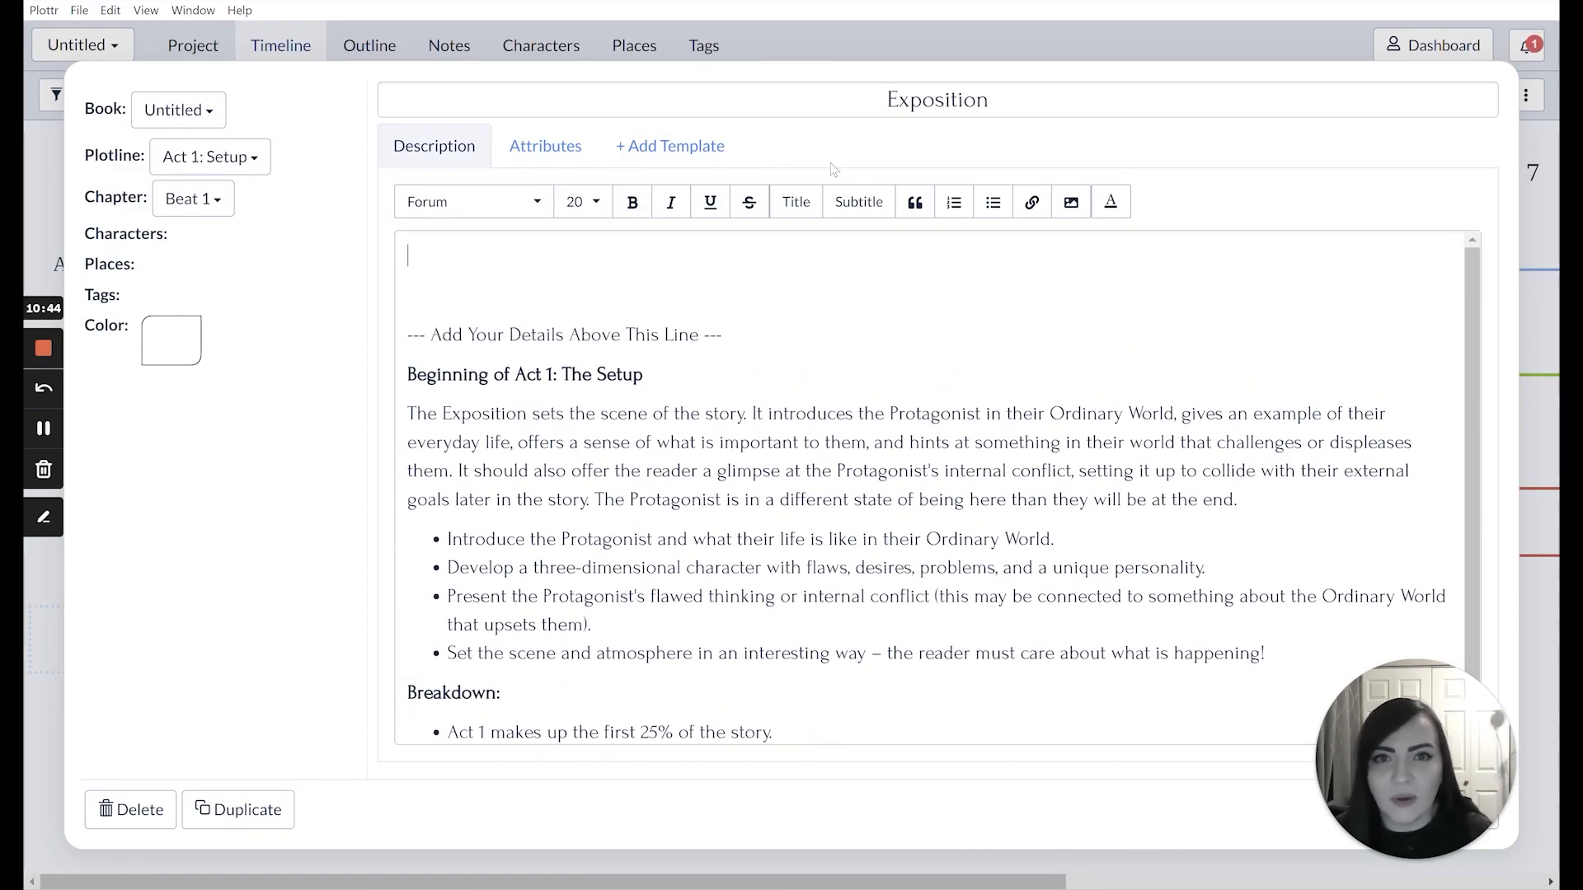
Format the heading "Beginning of Act 1: The Setup" in the Exposition description as a block quote
click(911, 100)
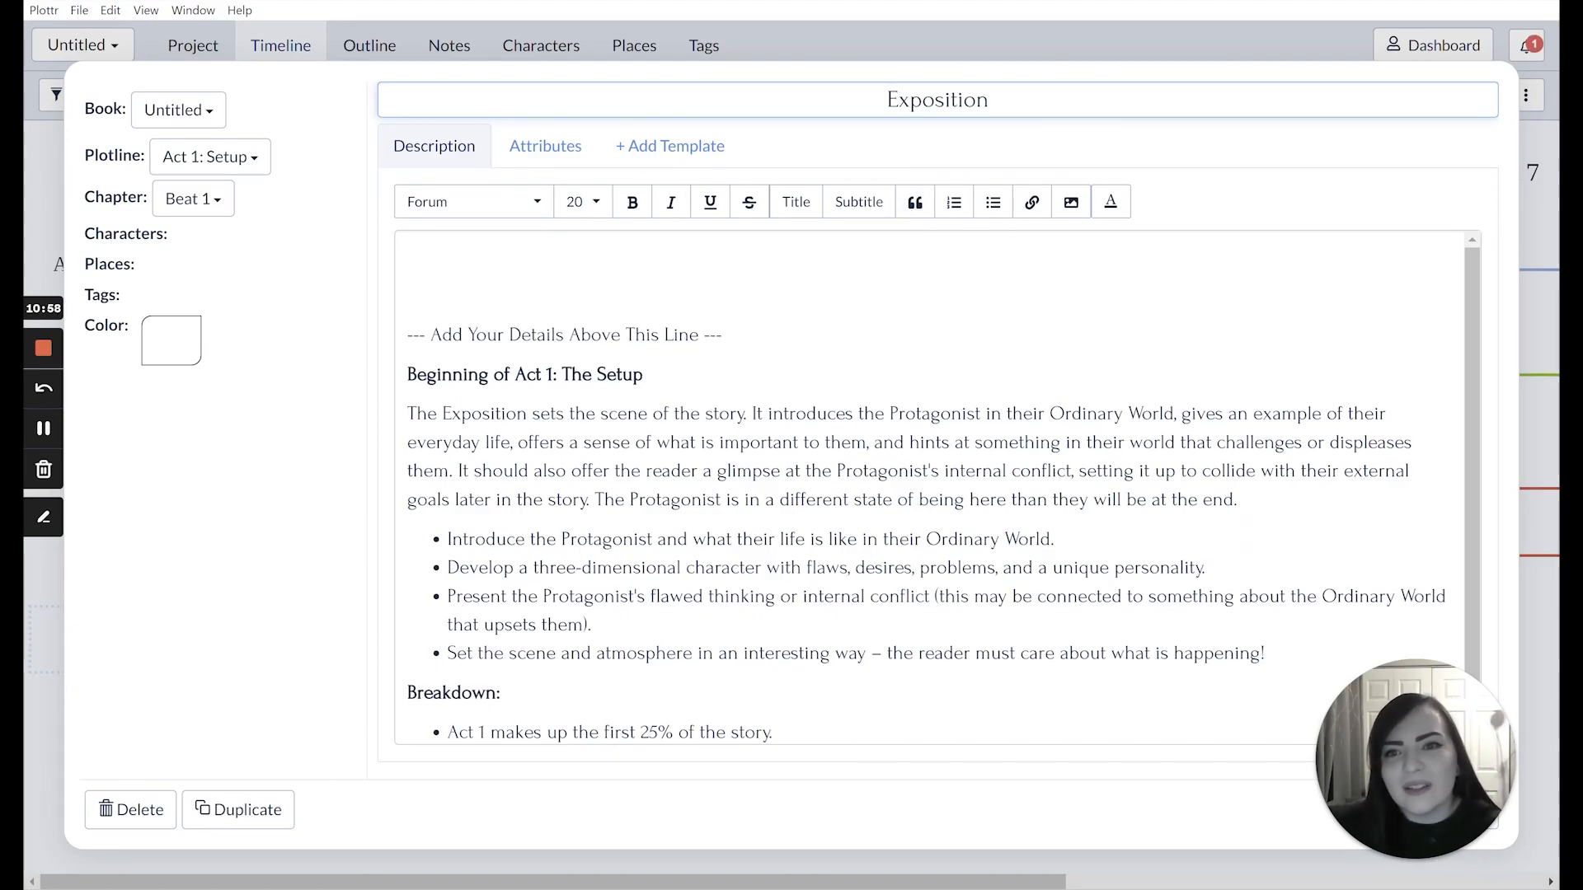
click(408, 256)
drag(643, 375, 409, 378)
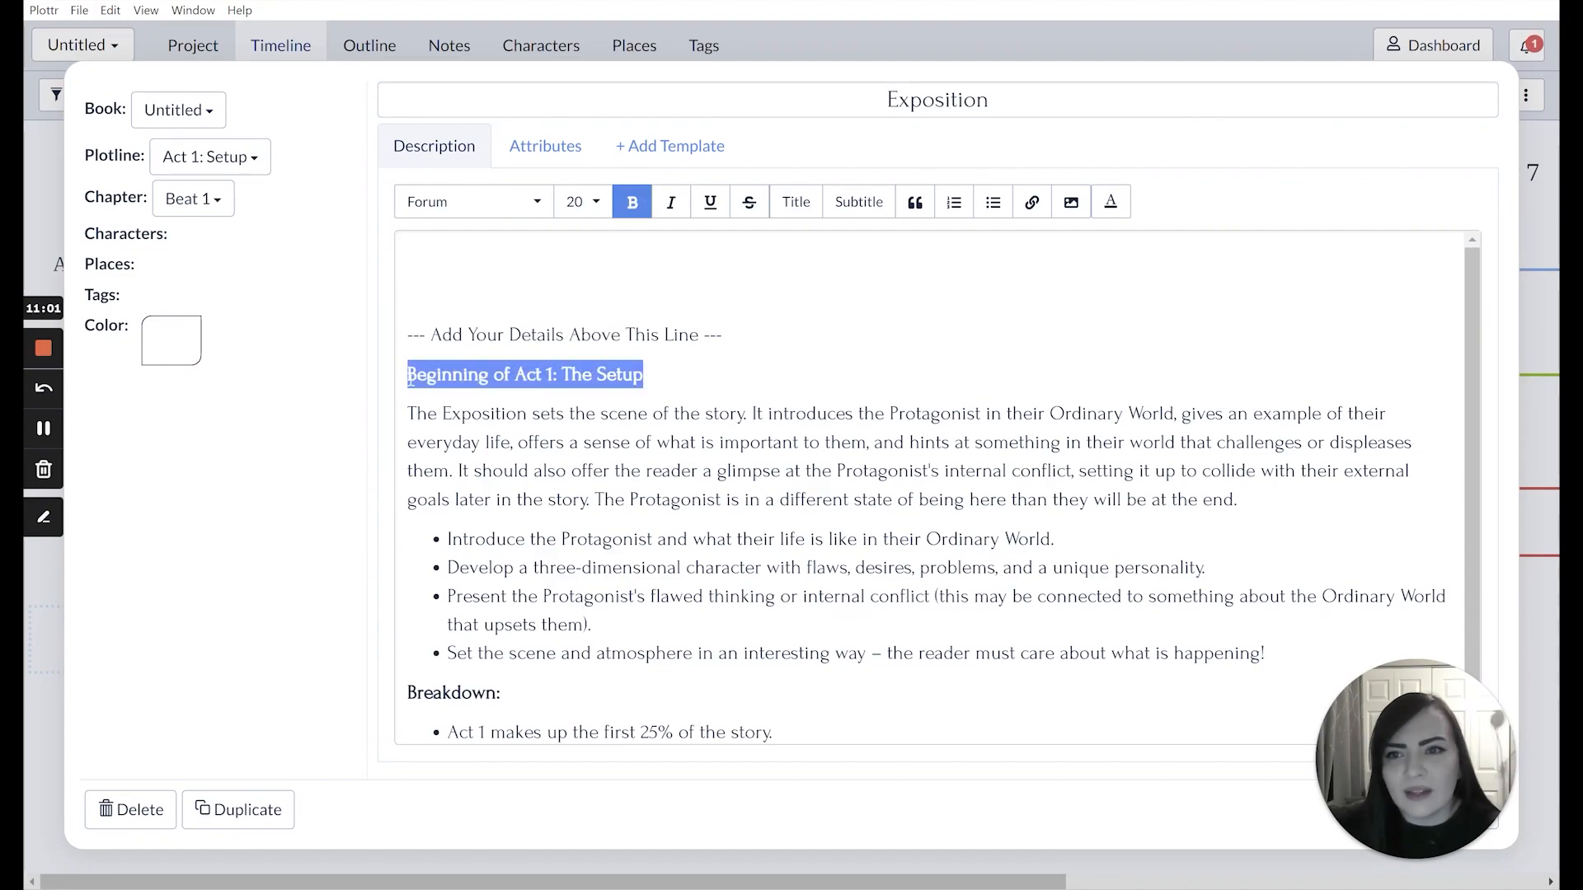
click(915, 202)
click(723, 335)
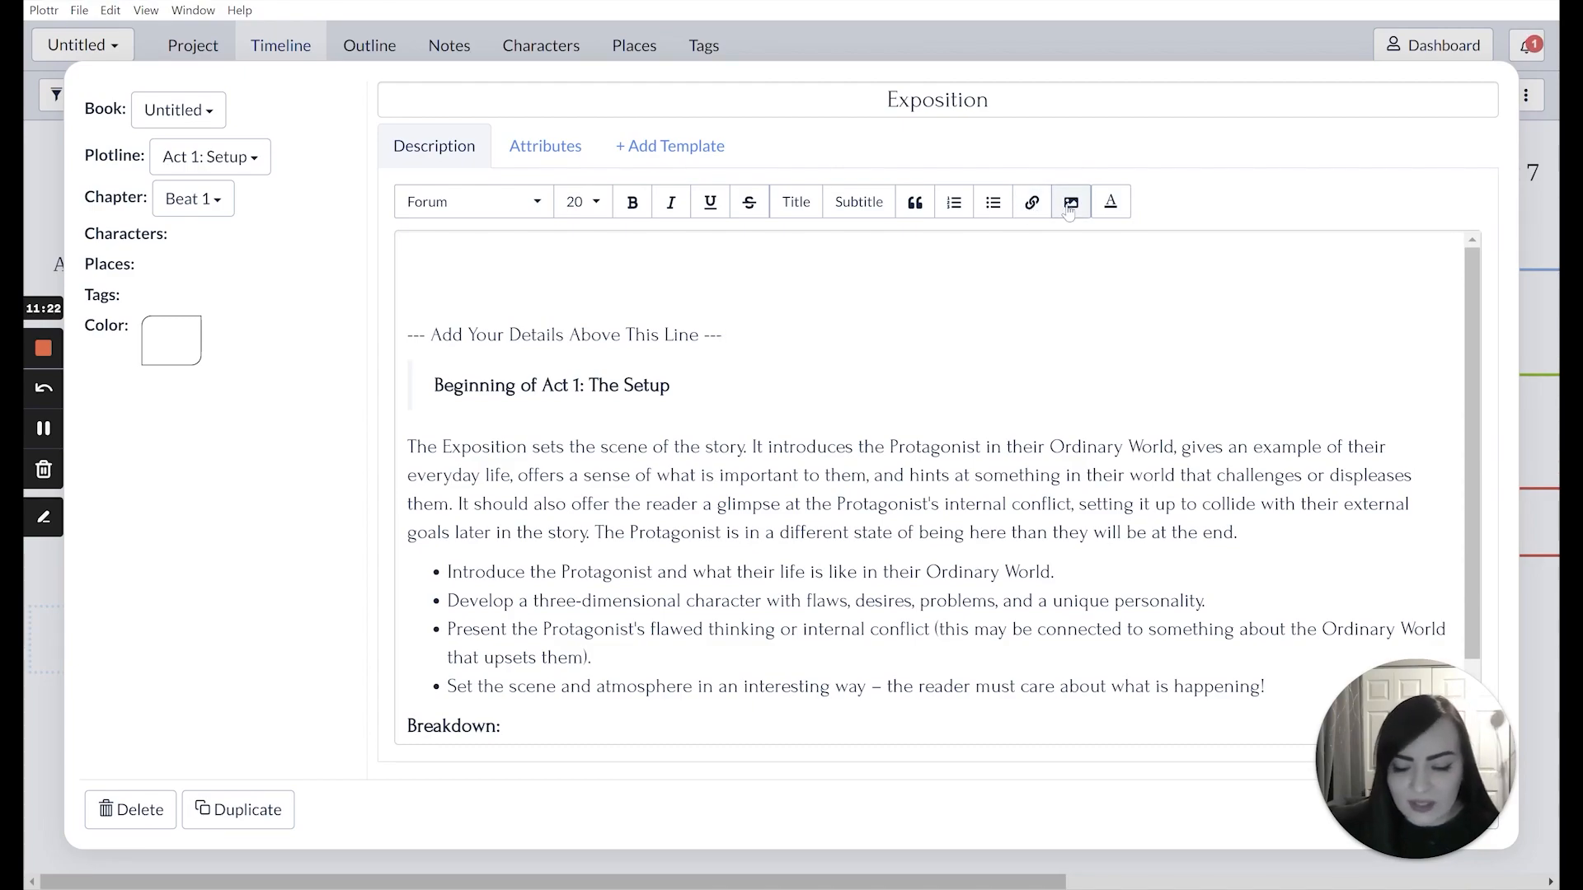
Review the chapter, plotline and book choices and the character, place, tag and color options for the Exposition card
click(230, 204)
click(231, 204)
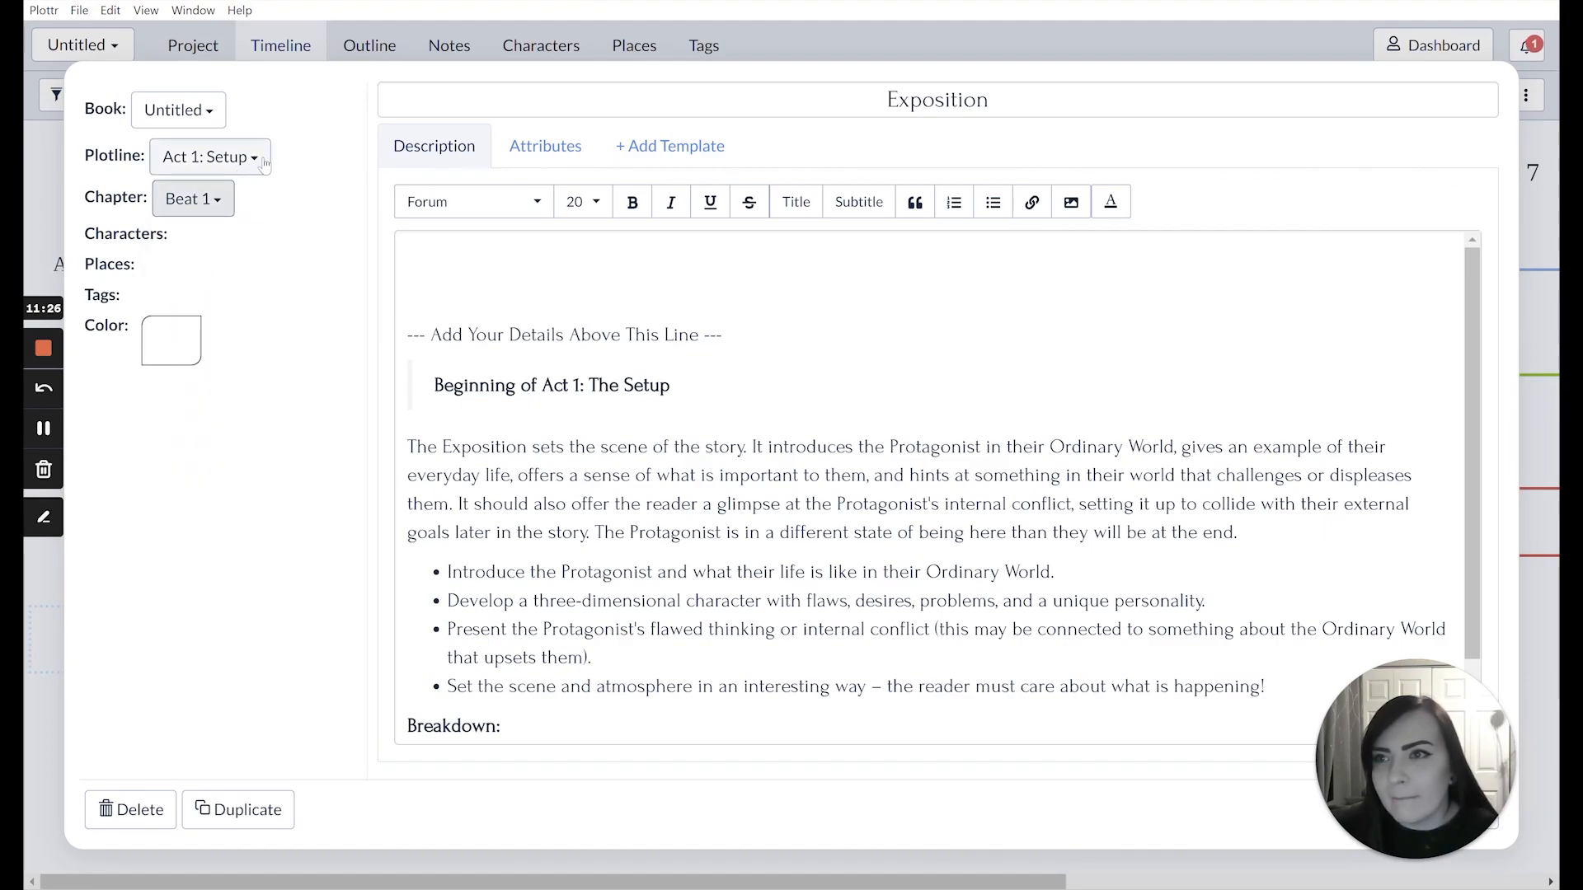
click(266, 162)
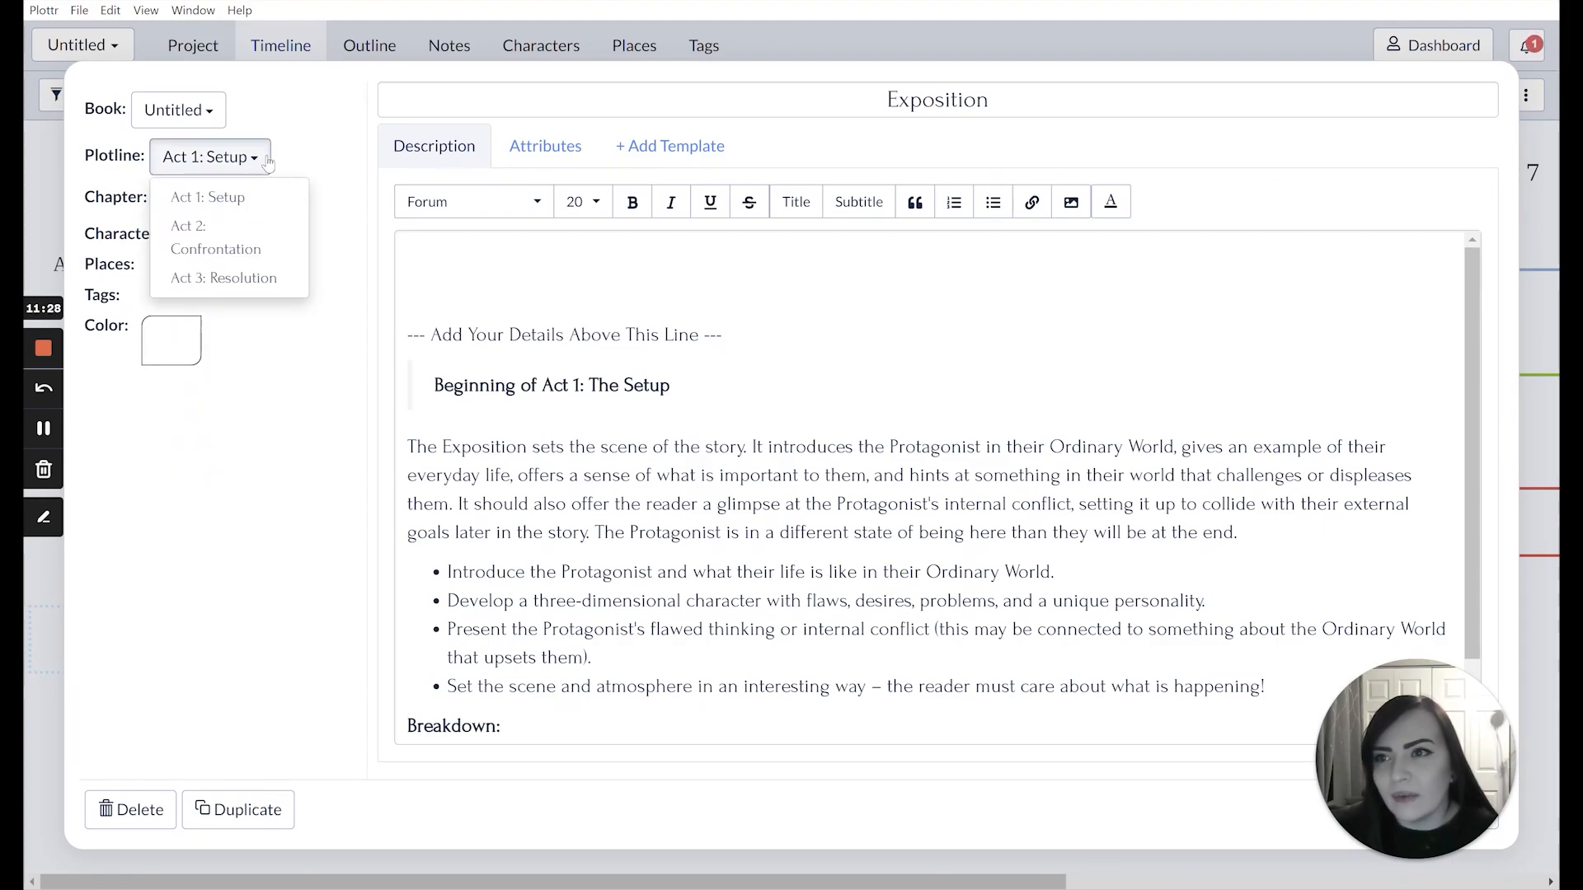
click(267, 163)
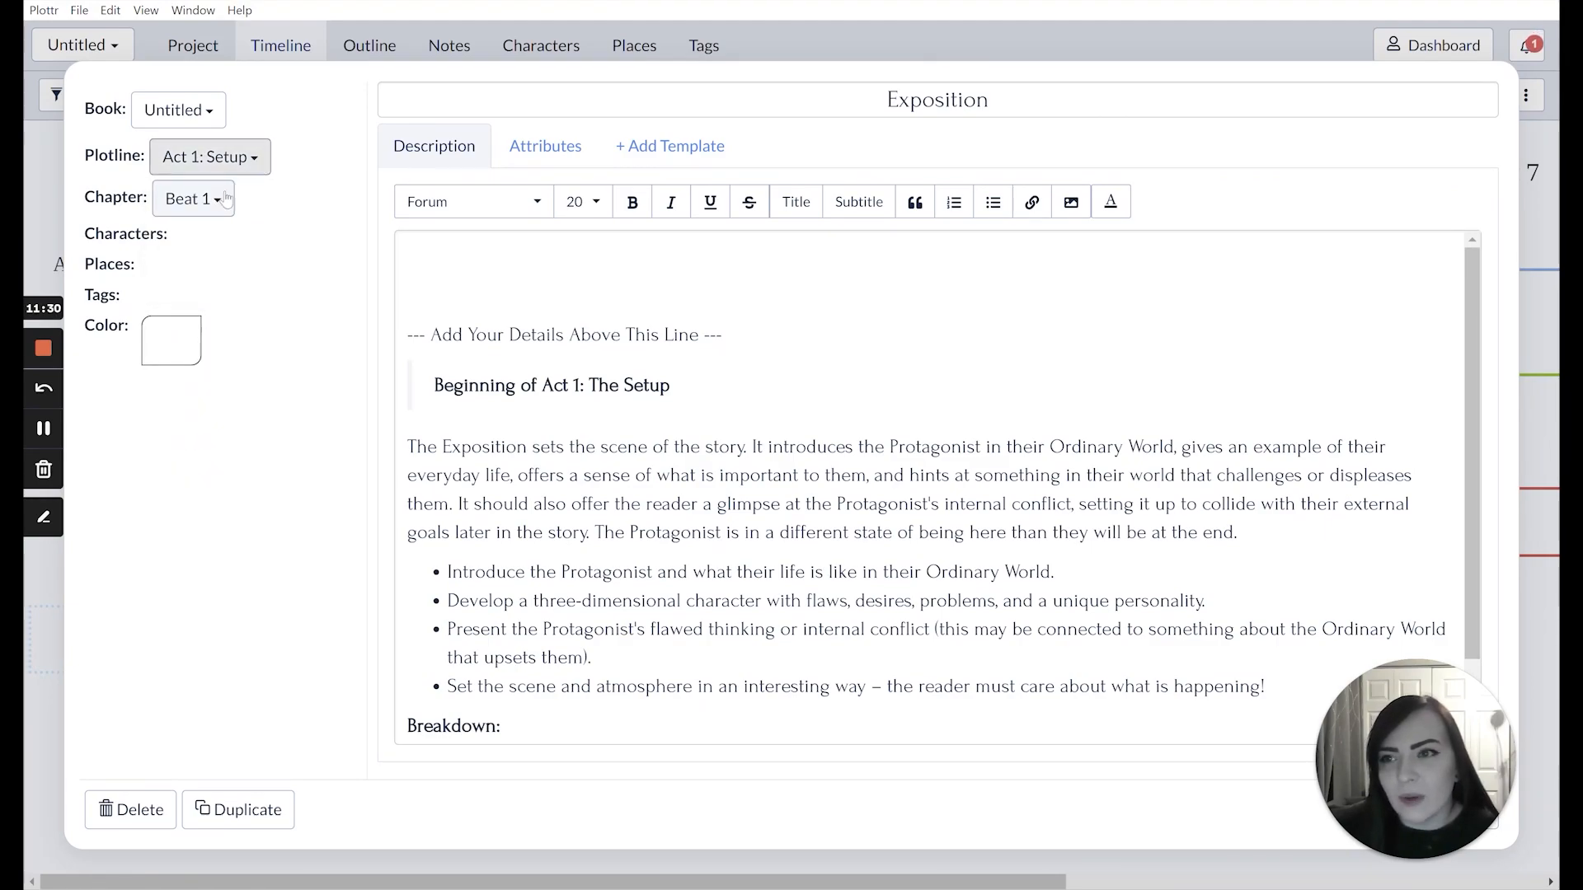
click(217, 116)
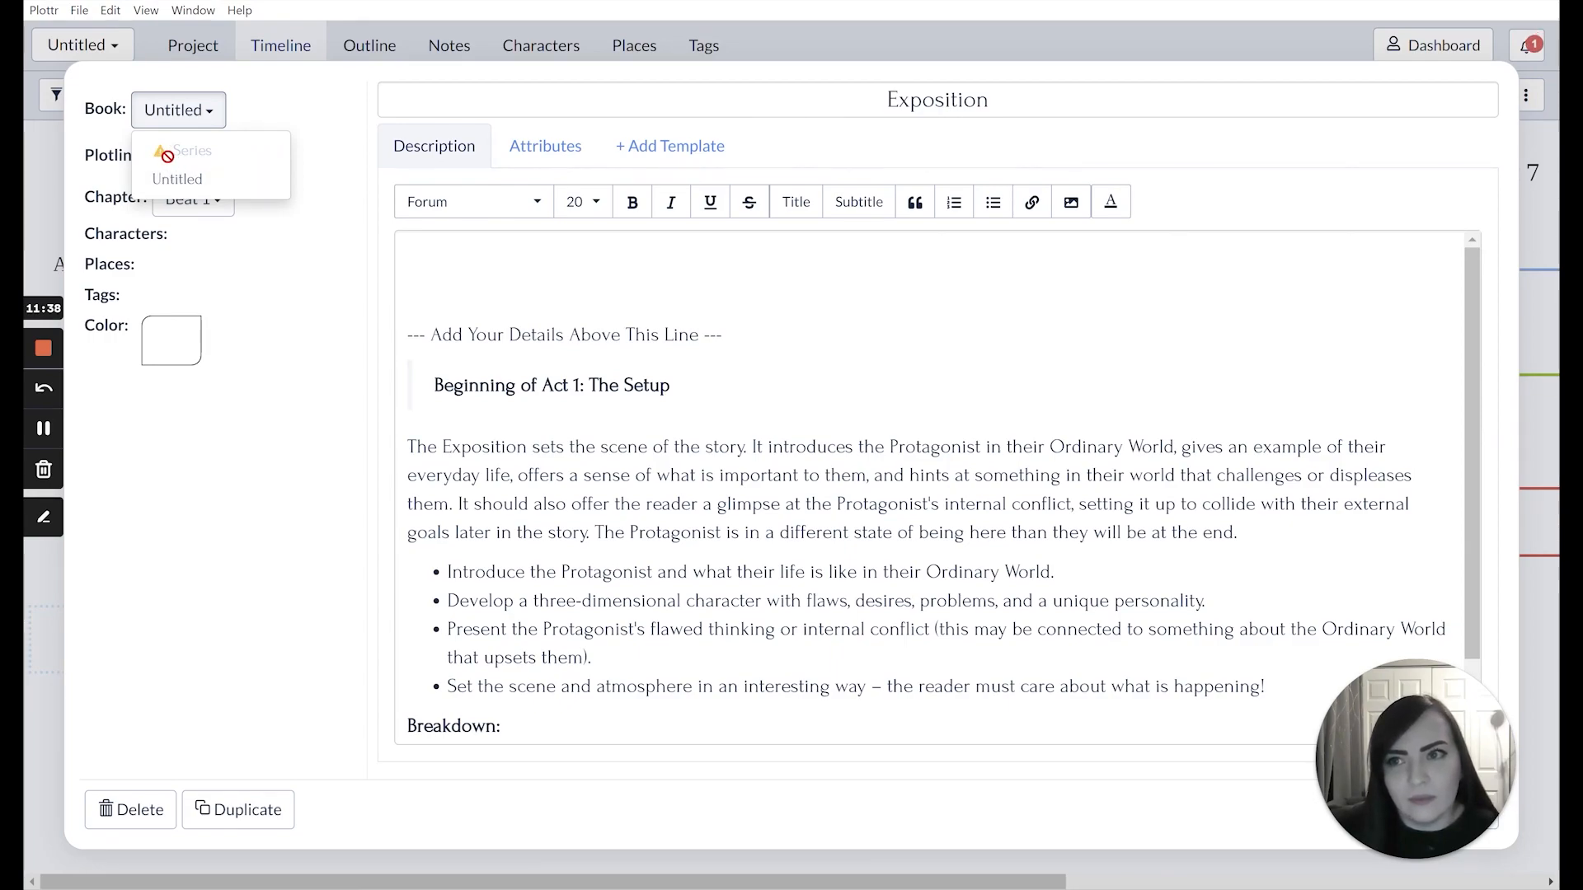
click(219, 120)
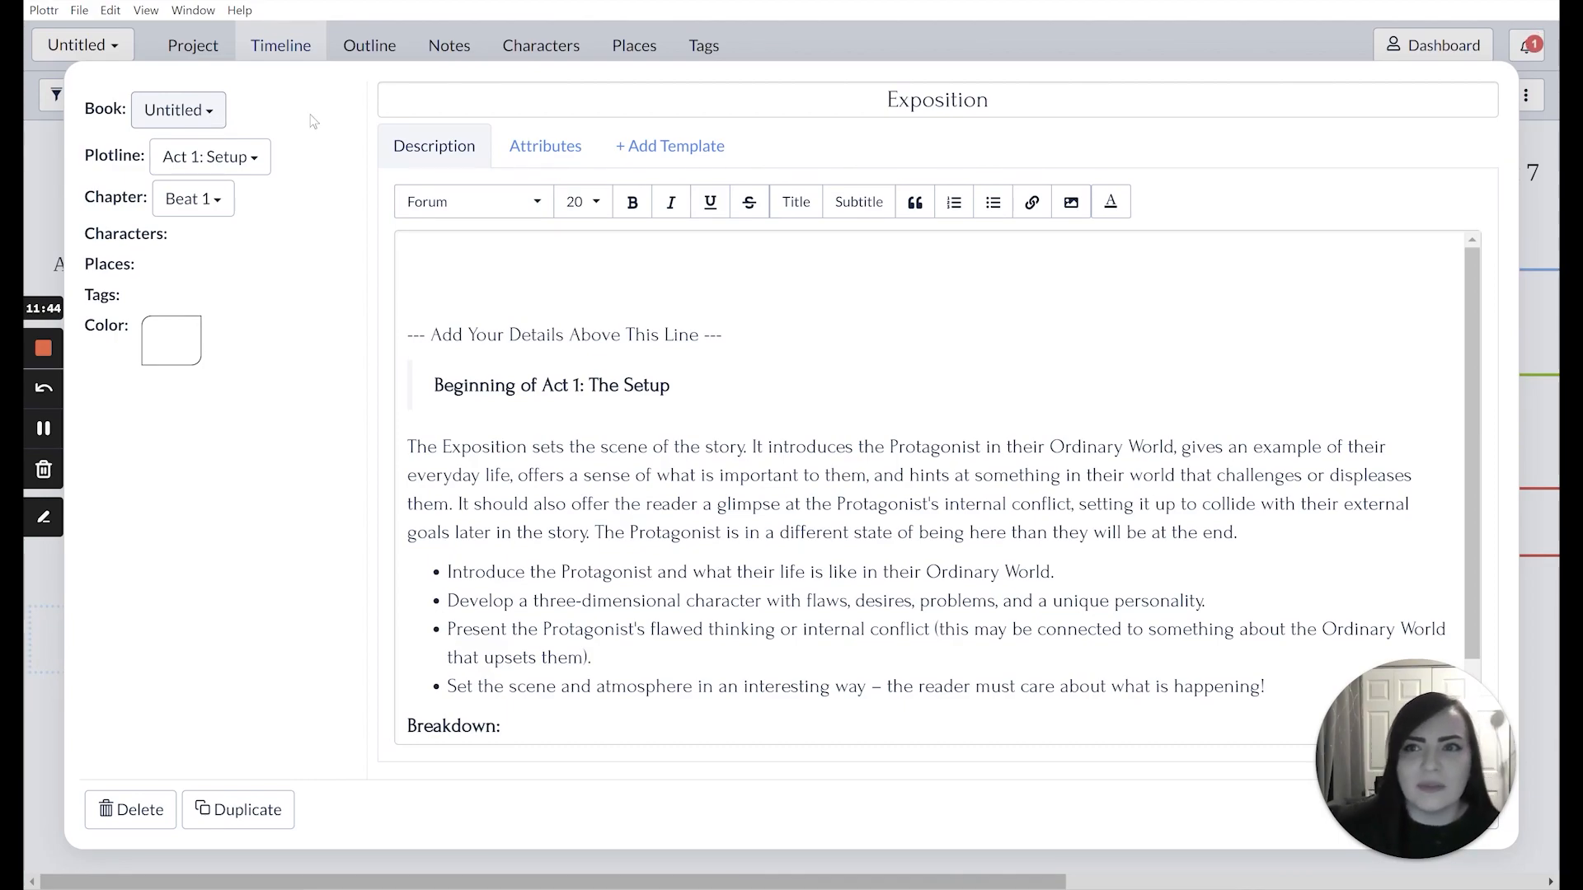
mouse_move(163, 338)
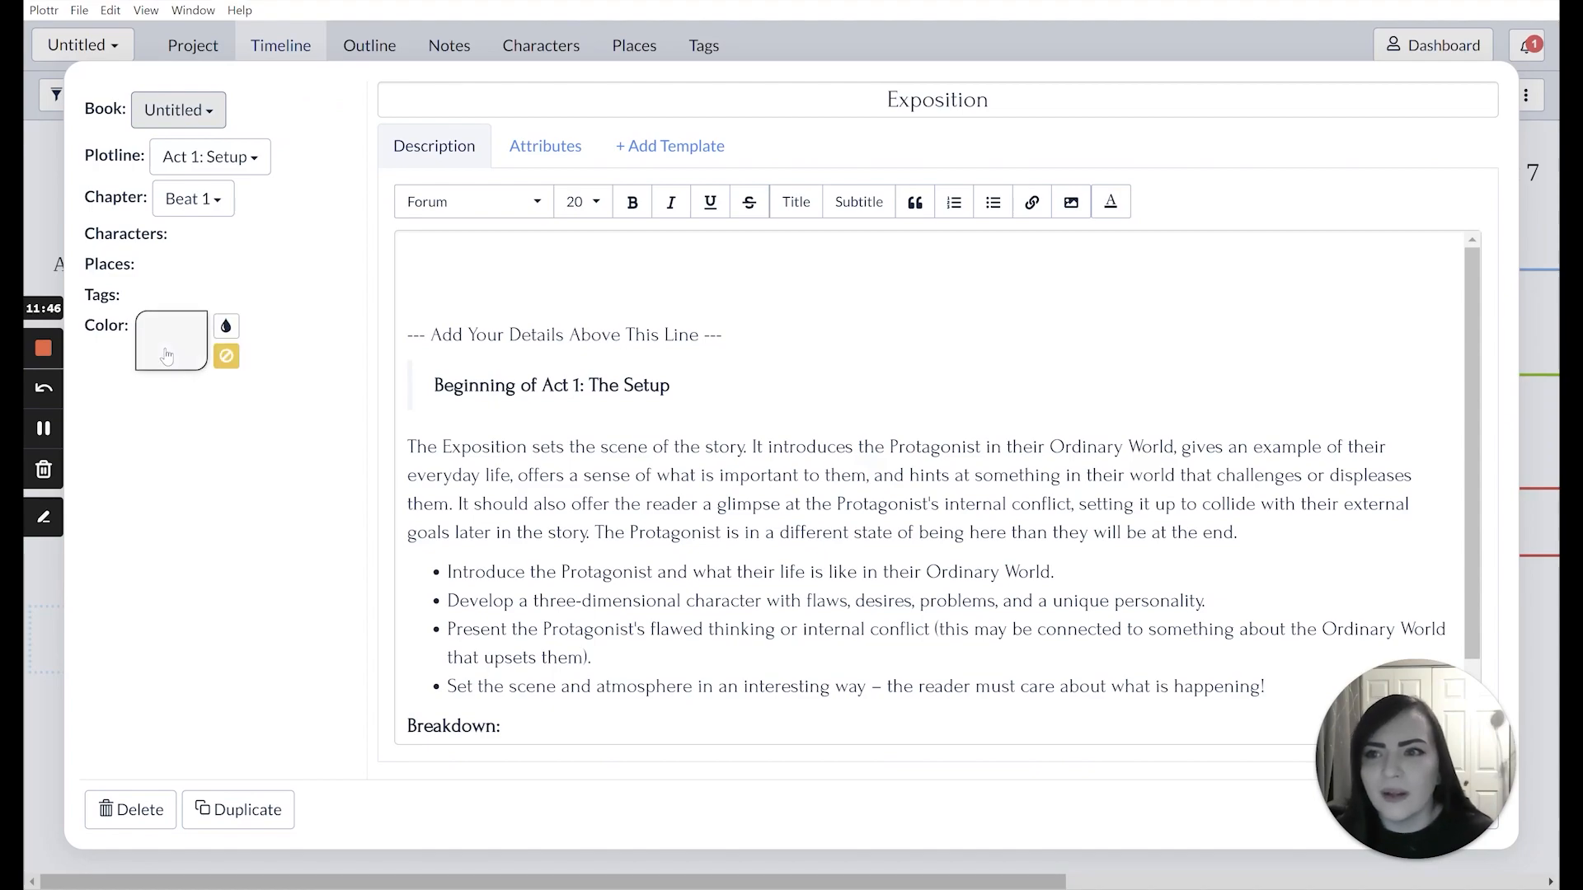
mouse_move(124, 302)
mouse_move(179, 239)
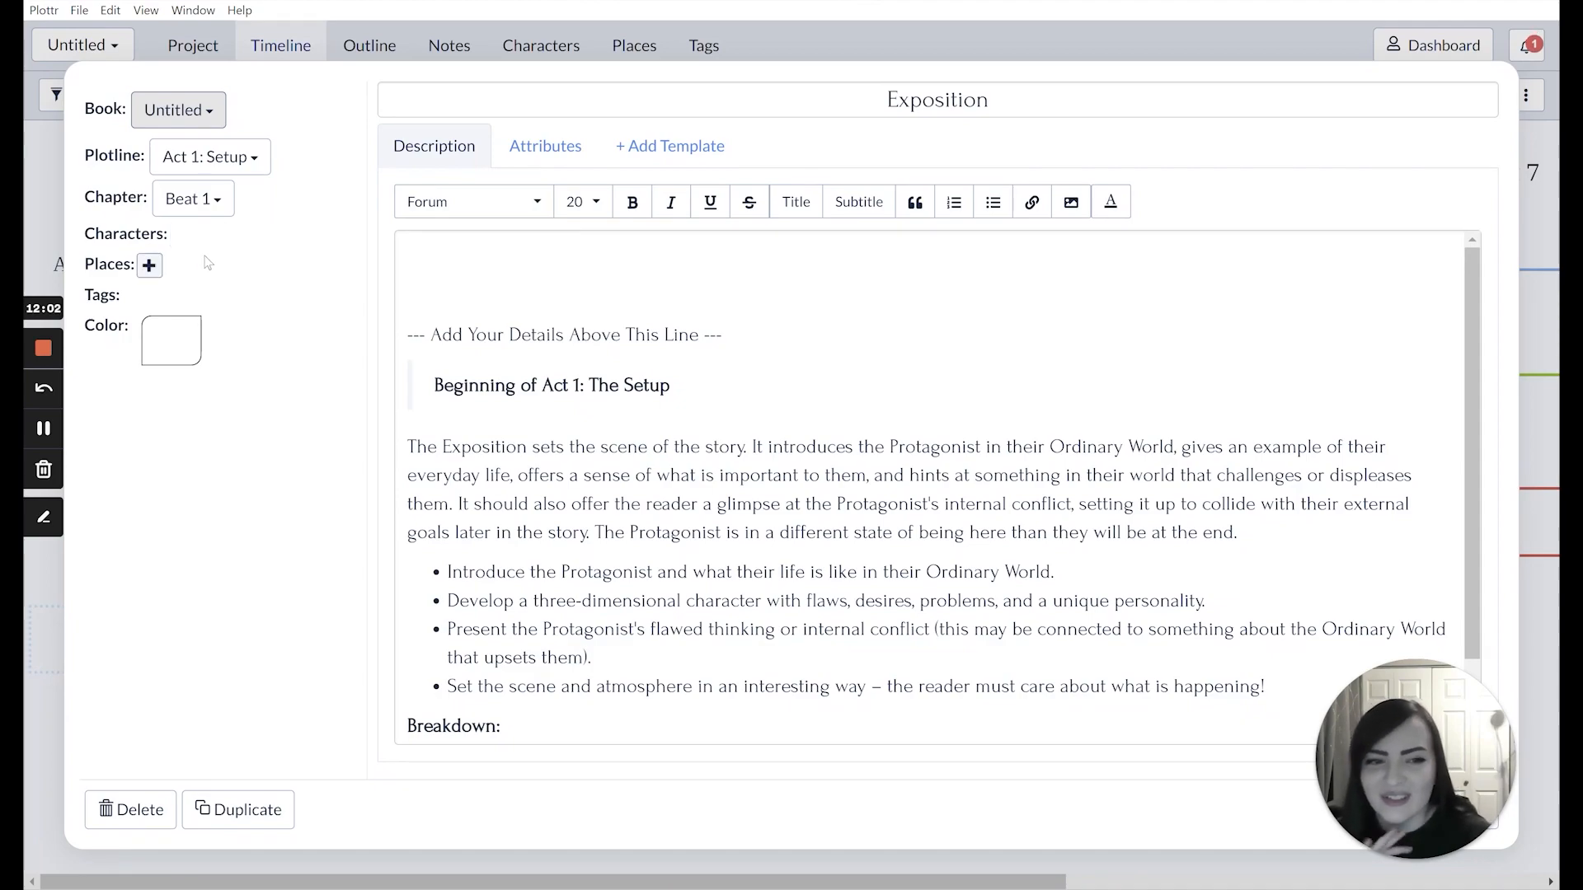
Set the Exposition card's color to a pale peach from the Whites group
click(183, 343)
scroll(157, 421, down, 3)
scroll(162, 431, down, 4)
scroll(163, 431, down, 5)
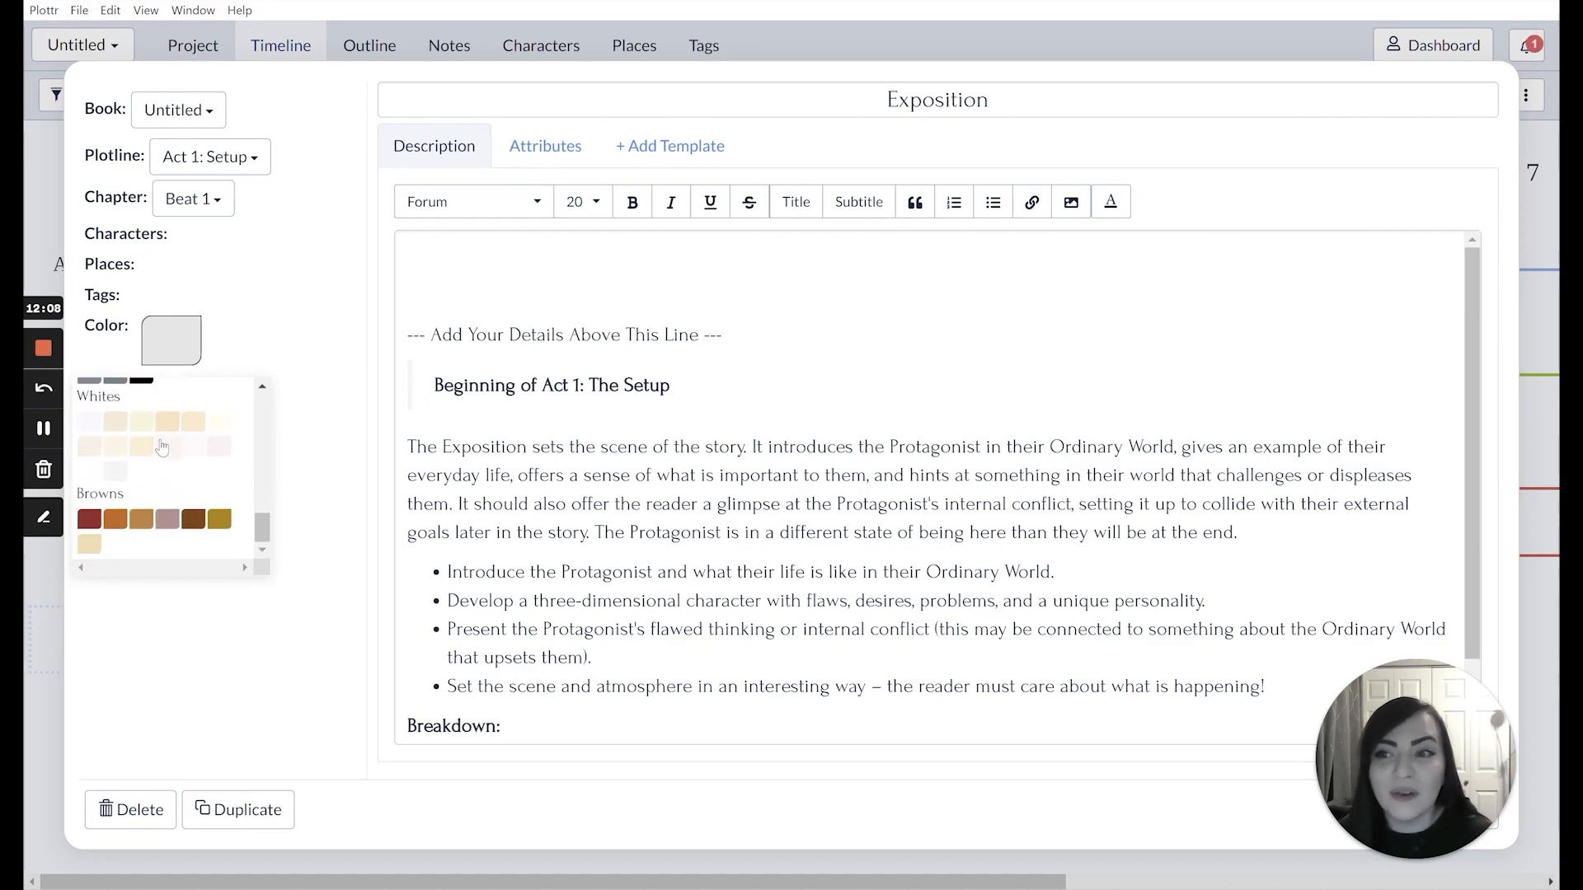
click(171, 428)
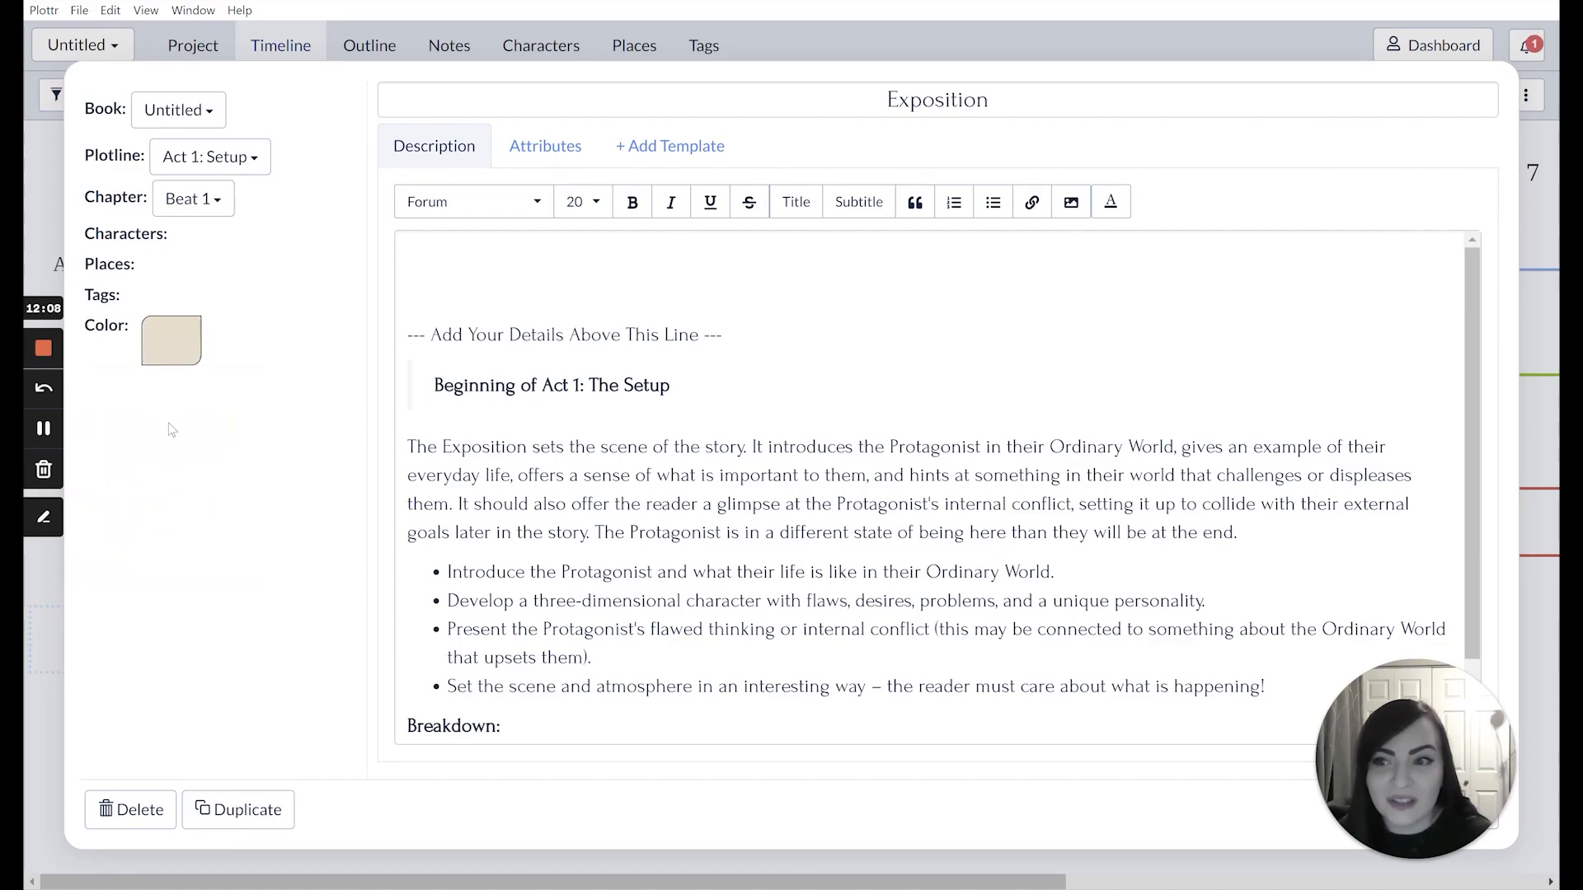
Change the Exposition card's color to a light green from the Greens group
click(187, 339)
scroll(215, 437, down, 7)
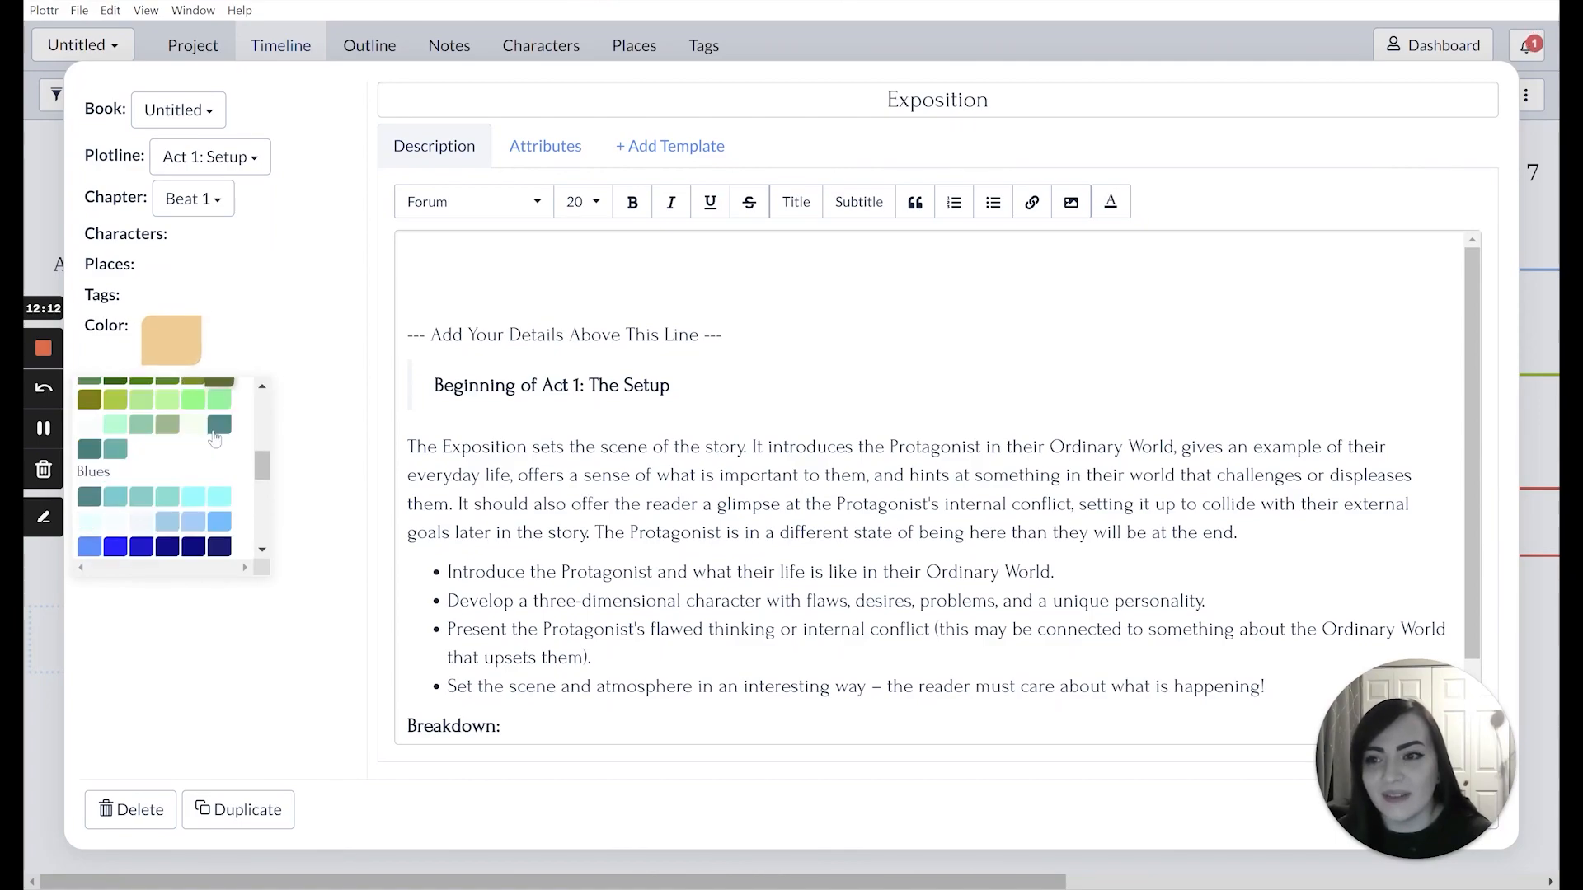
scroll(217, 444, down, 3)
scroll(231, 445, down, 3)
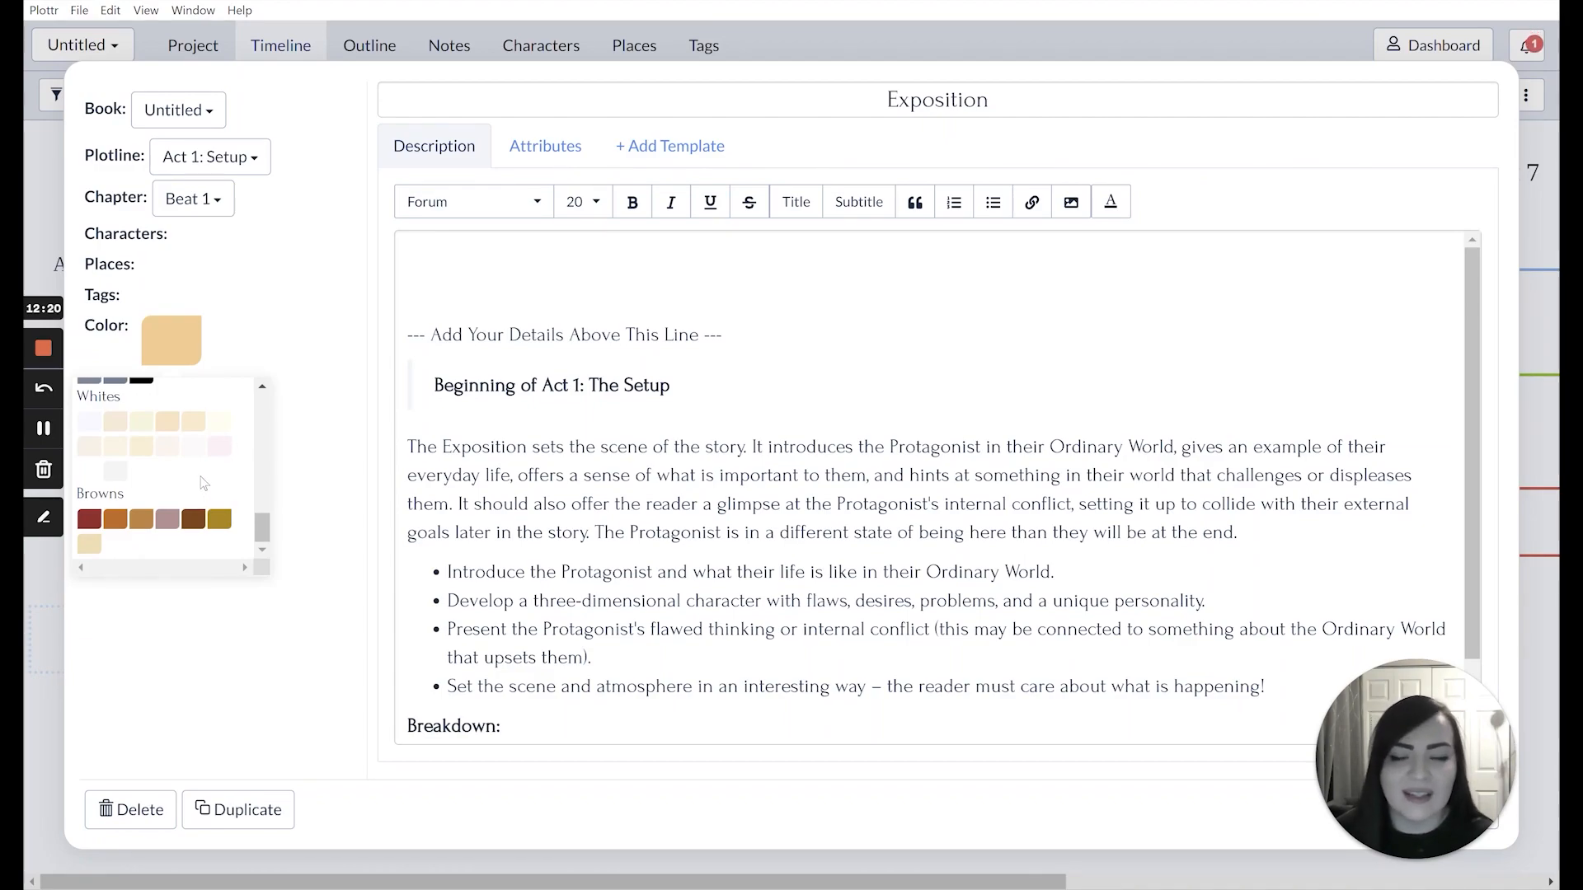
scroll(204, 483, up, 6)
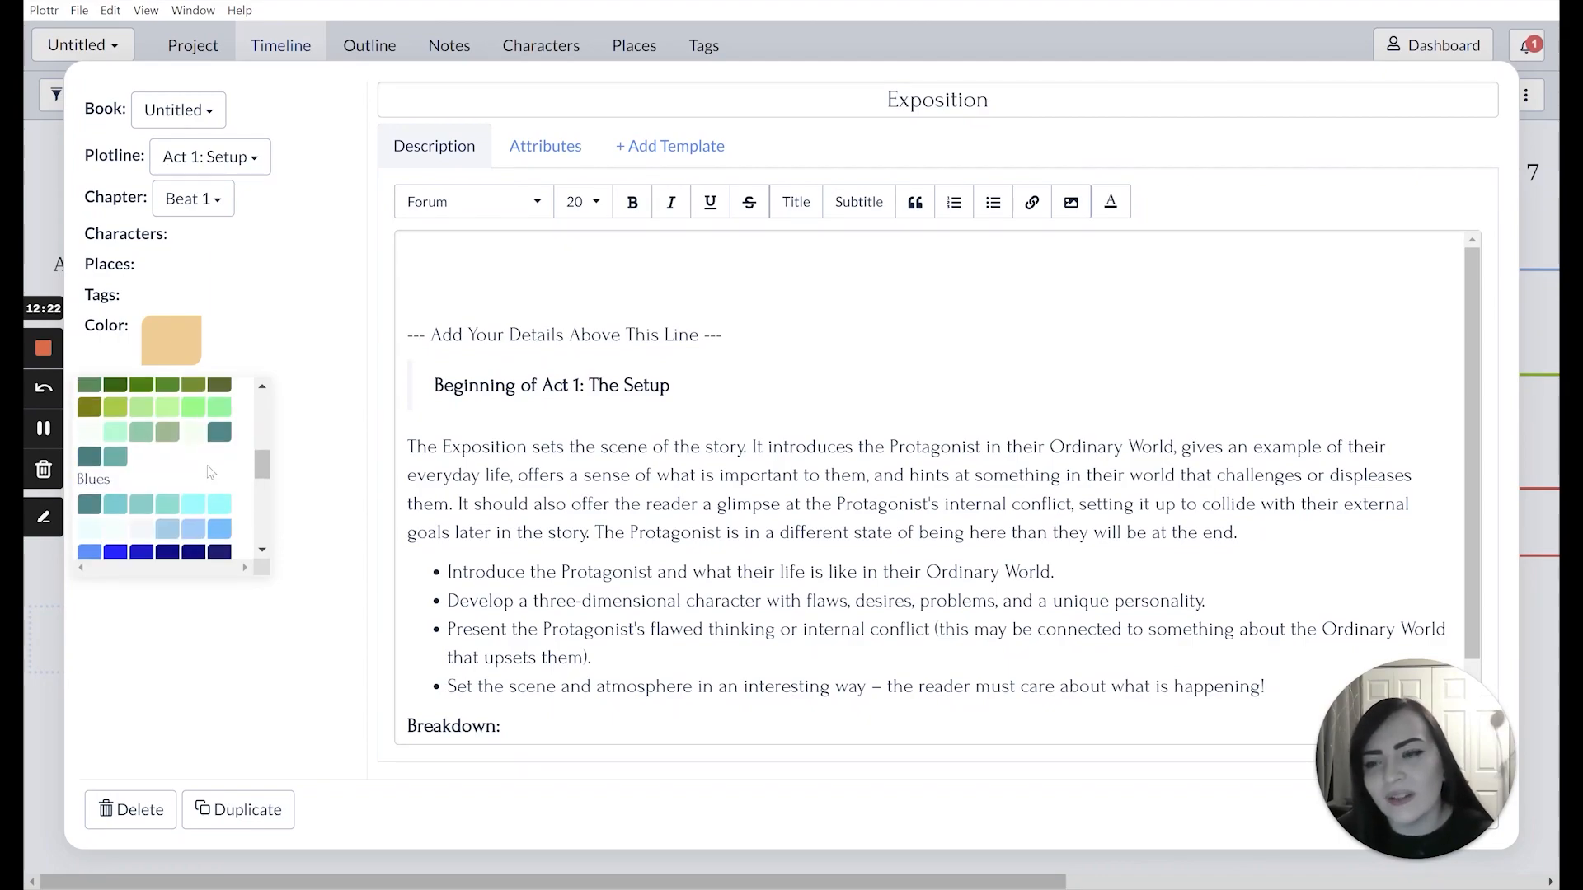
scroll(132, 424, up, 2)
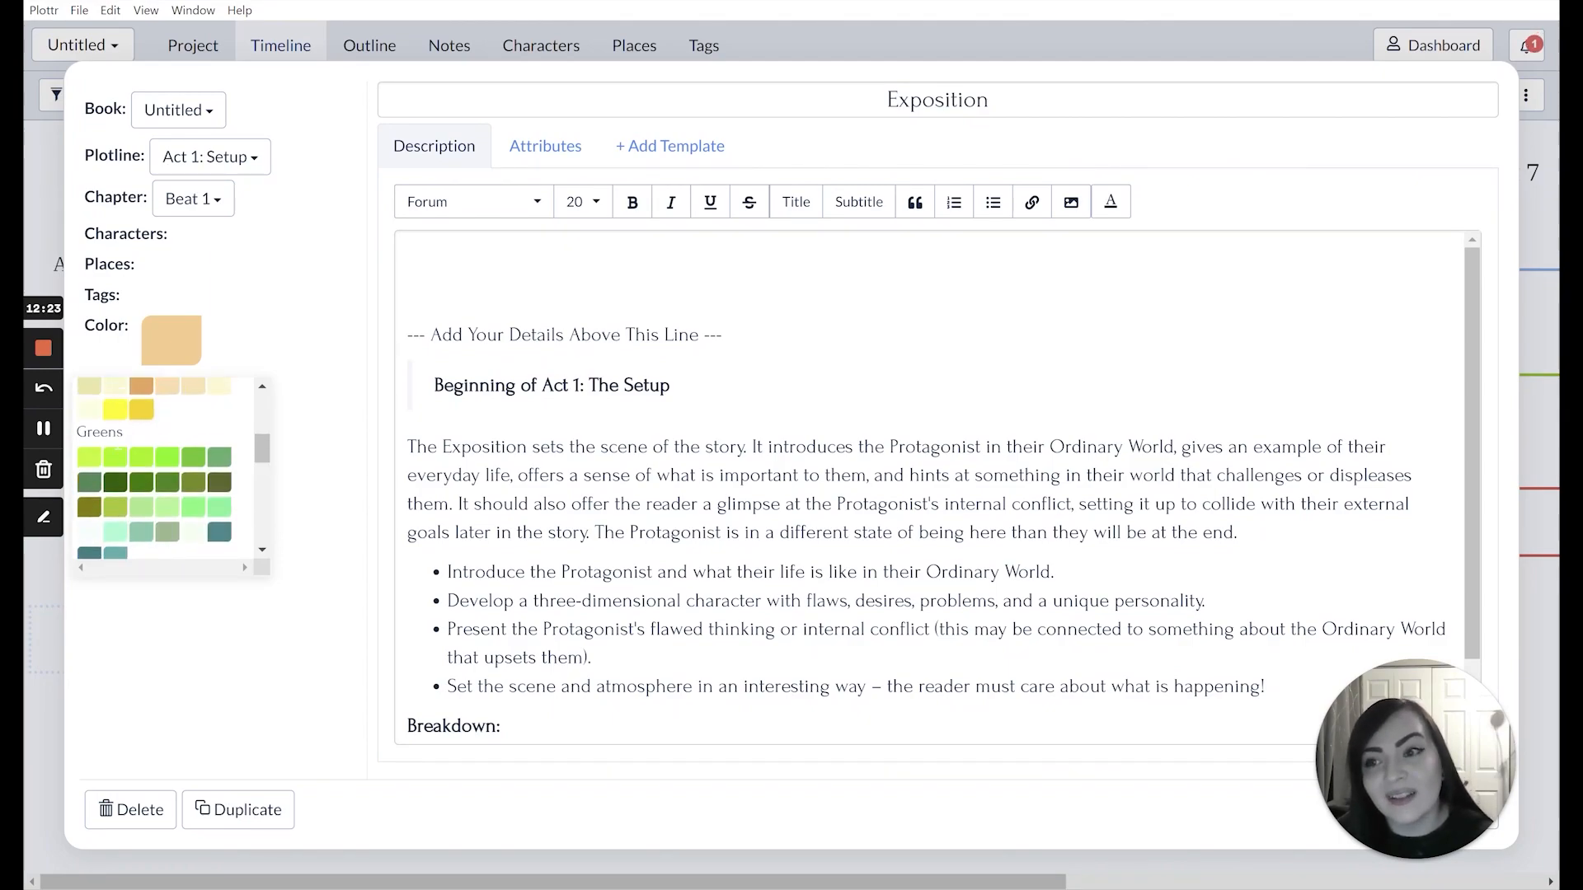
click(166, 506)
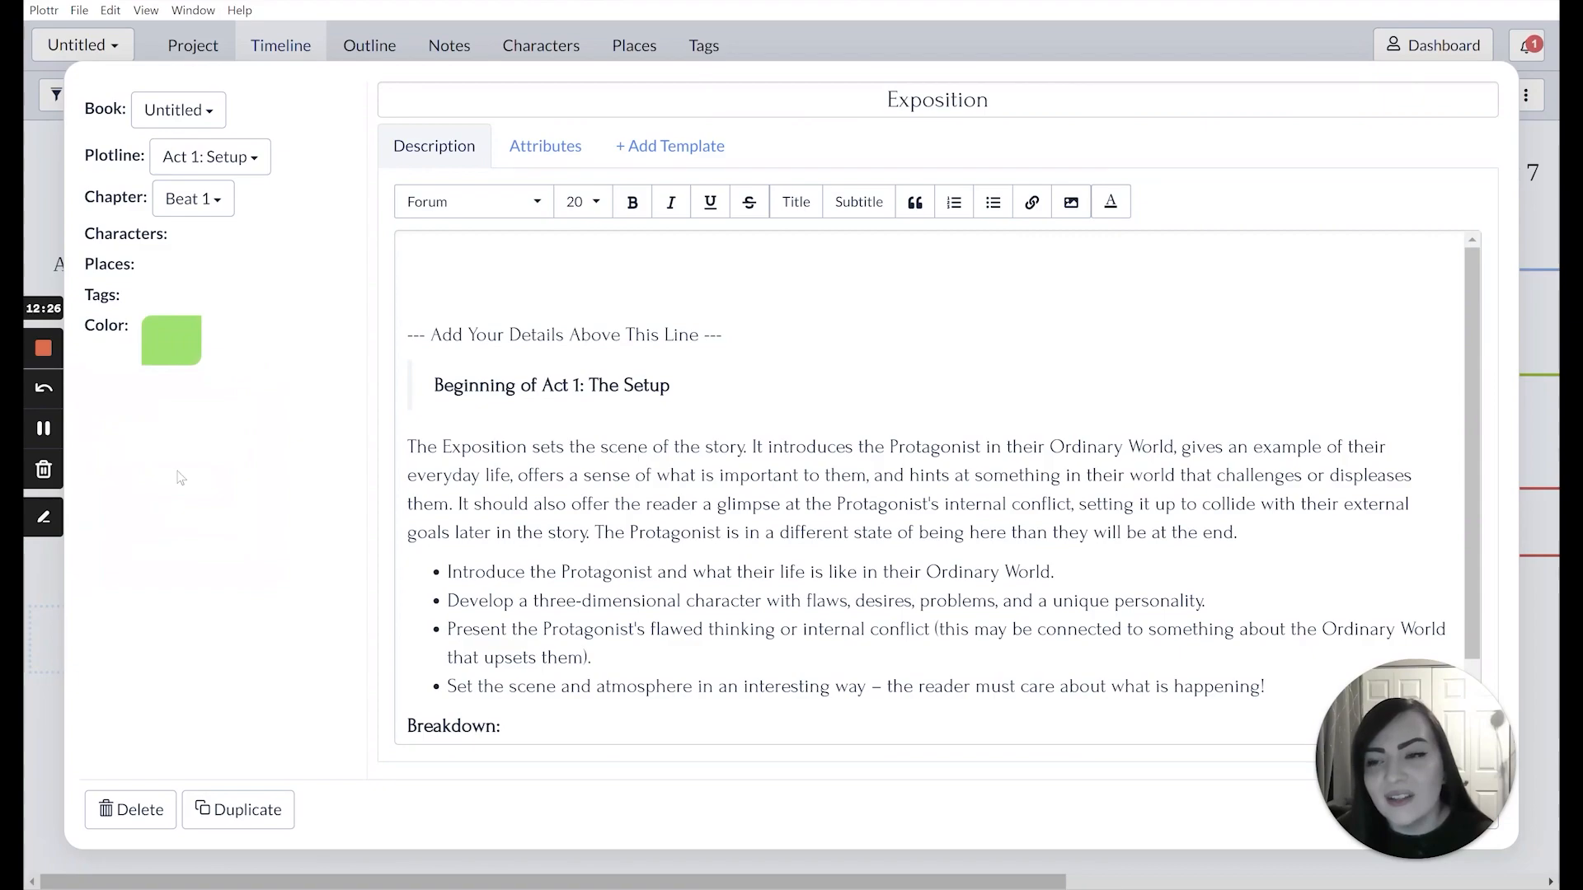
Change the Exposition card's color to the pale blue in the last row of the Blues group
click(196, 353)
scroll(205, 446, down, 6)
scroll(219, 446, up, 1)
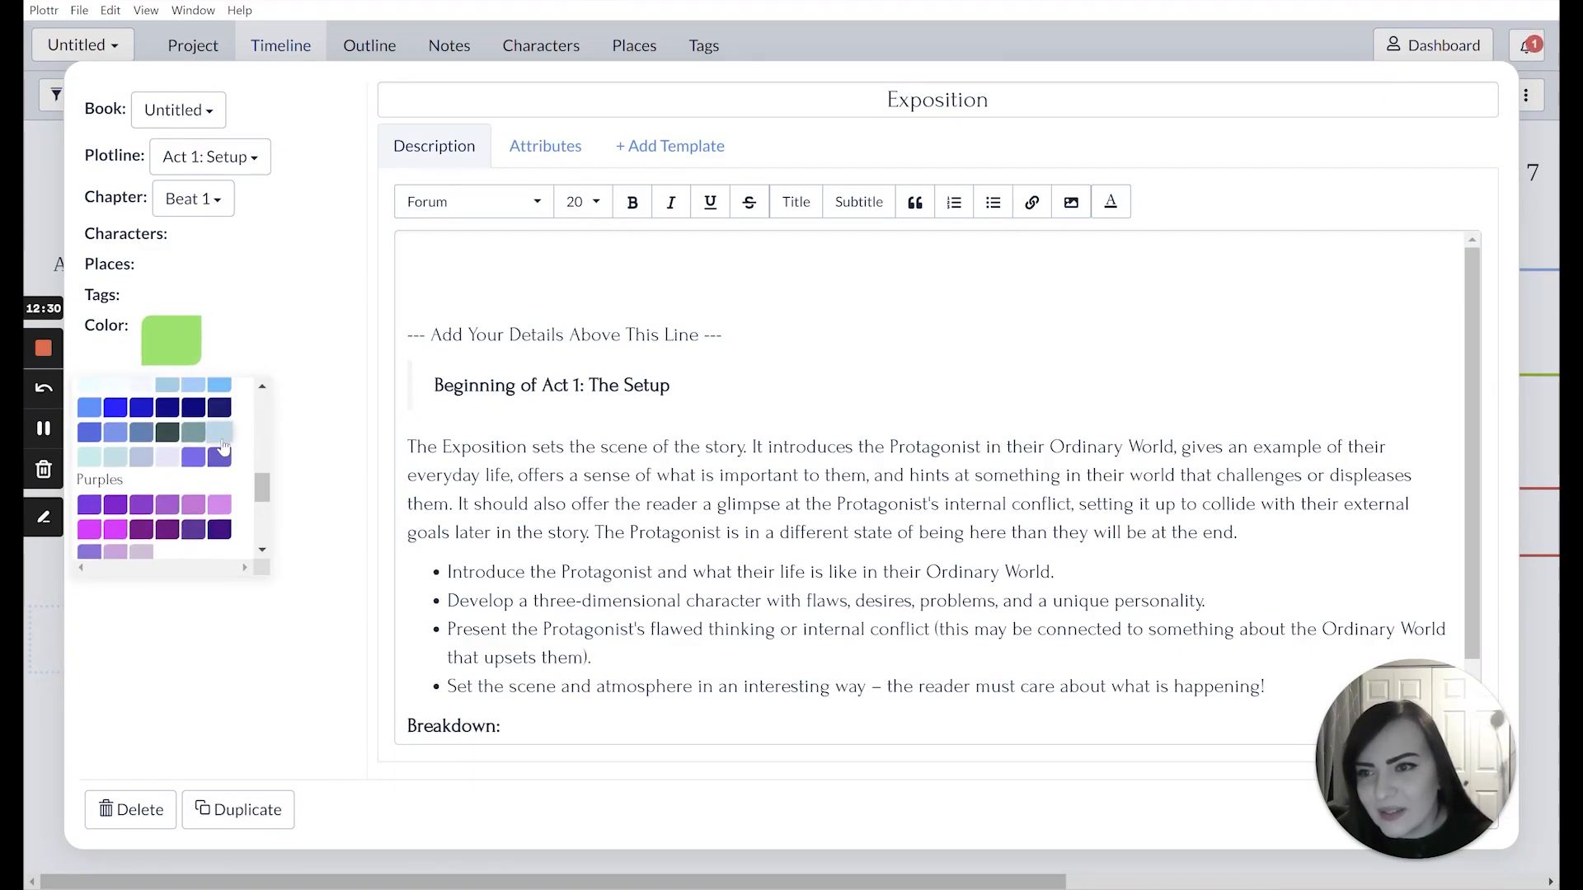
scroll(222, 445, down, 5)
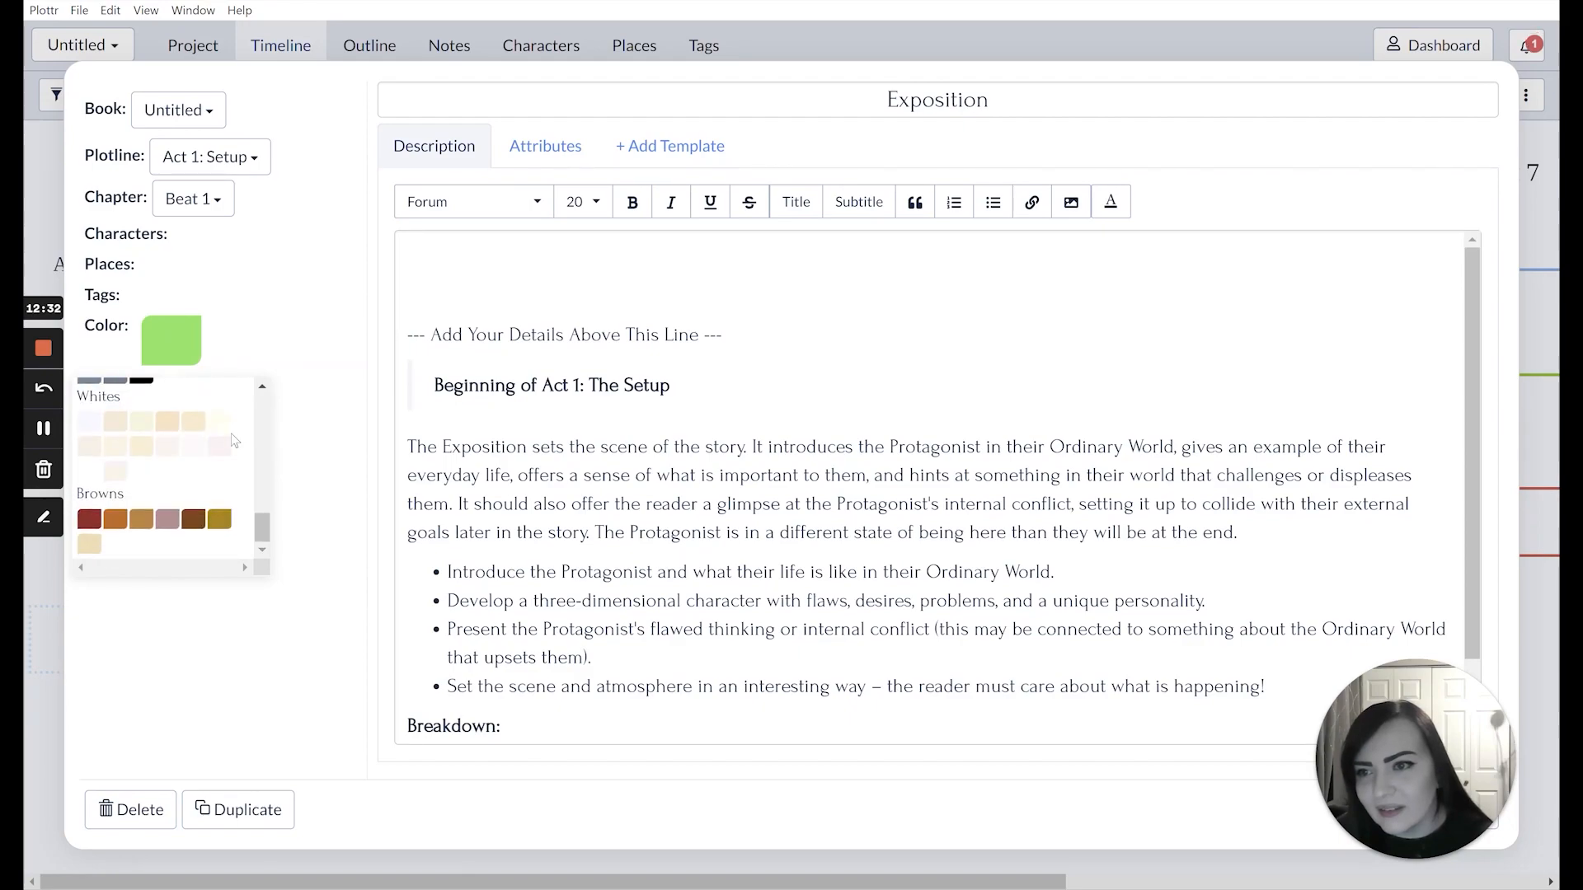
scroll(229, 445, up, 4)
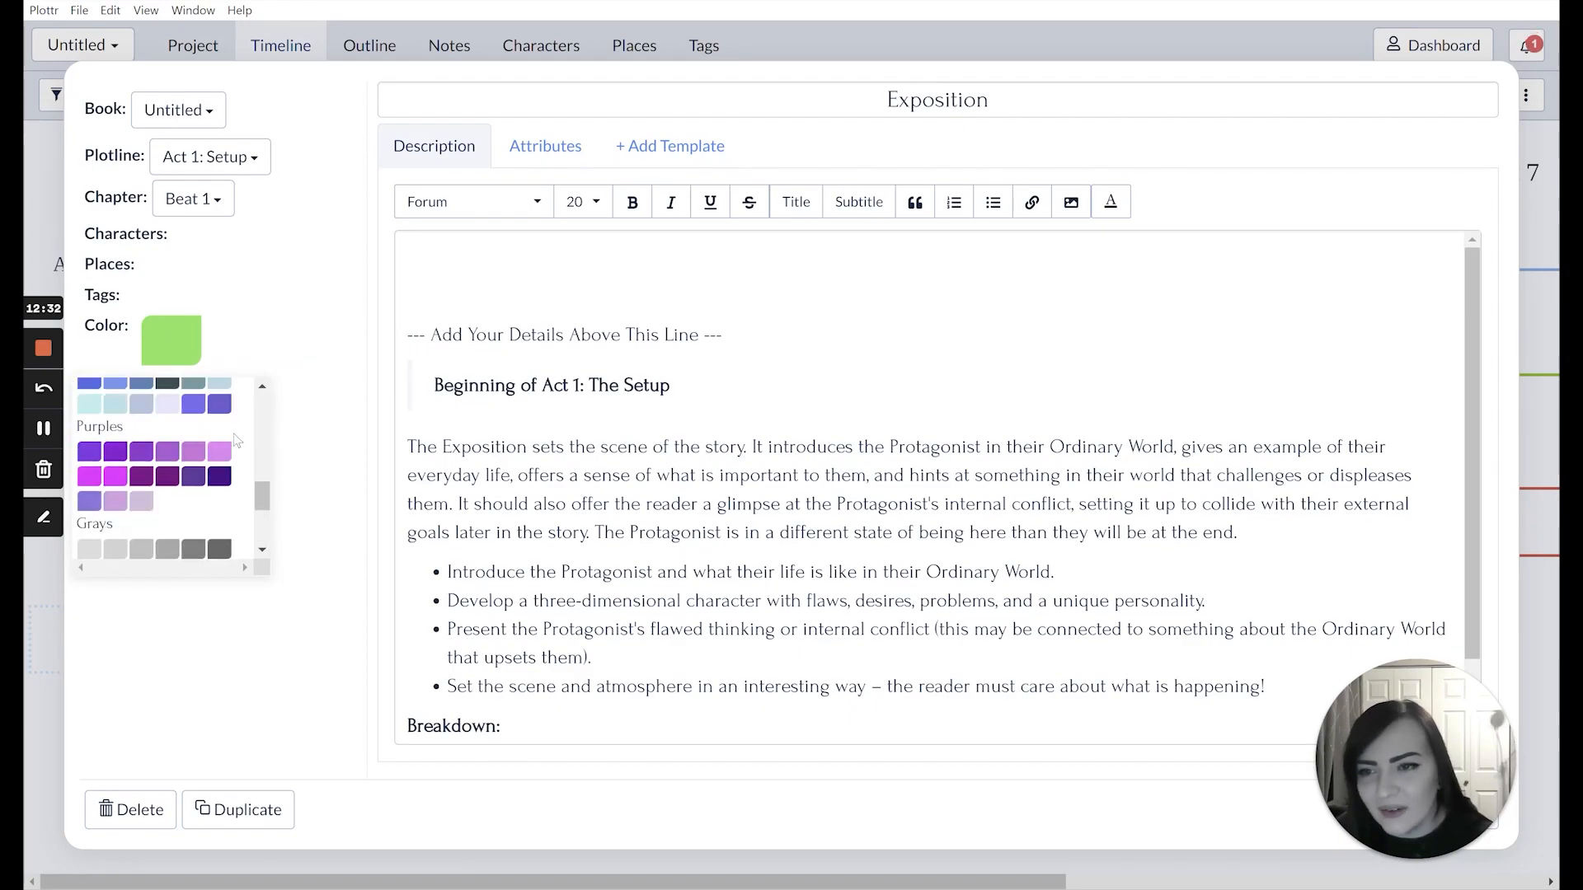
click(114, 403)
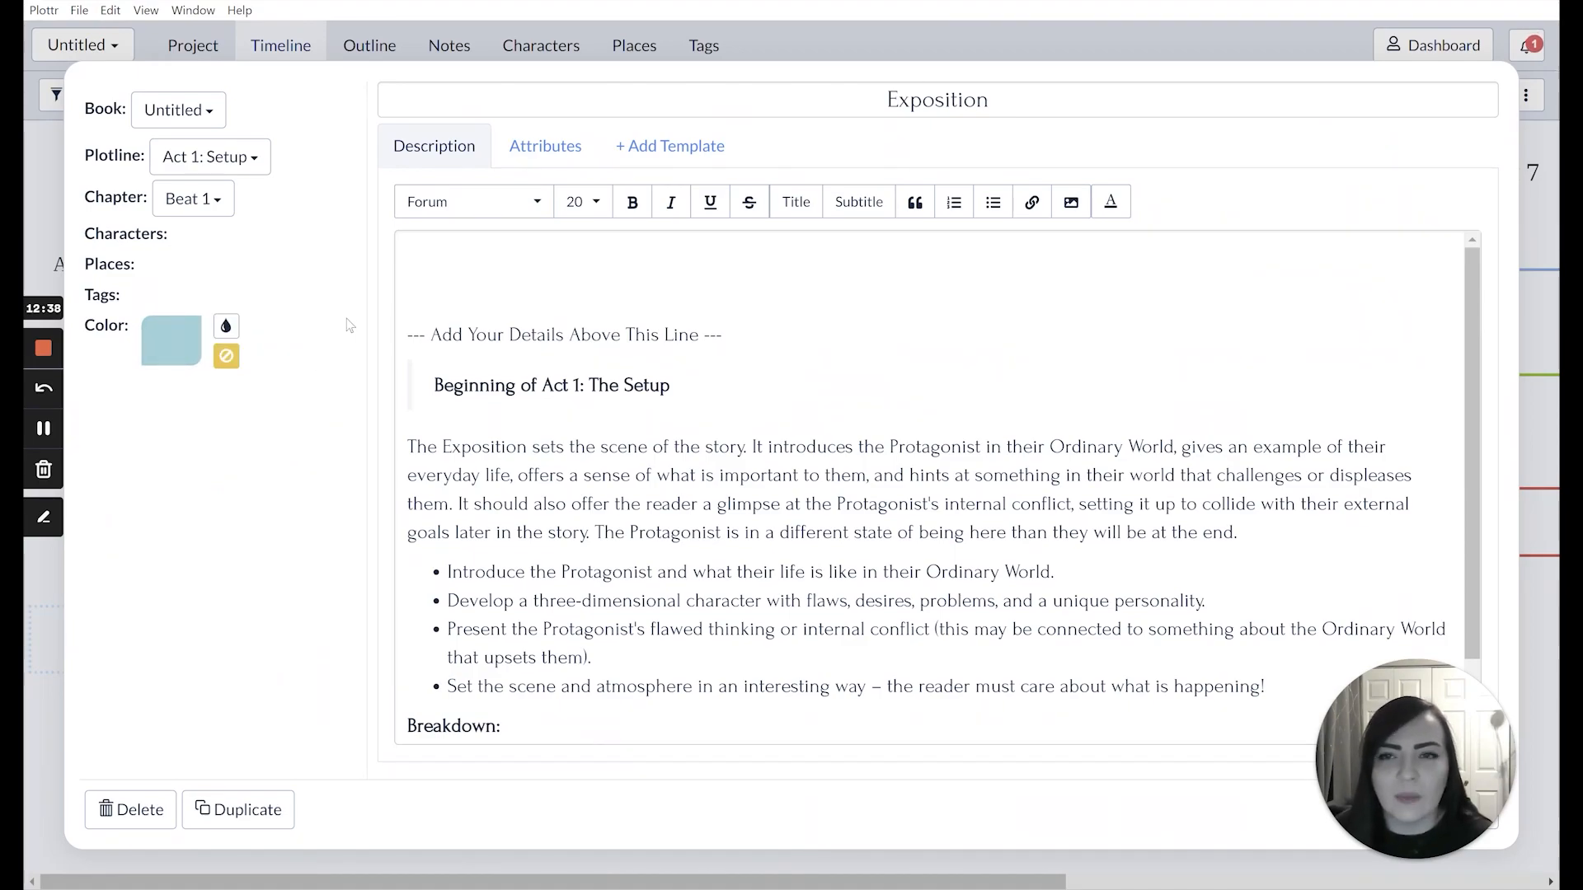
Add a custom scene attribute named "Romance" with the paragraph option left off
click(527, 155)
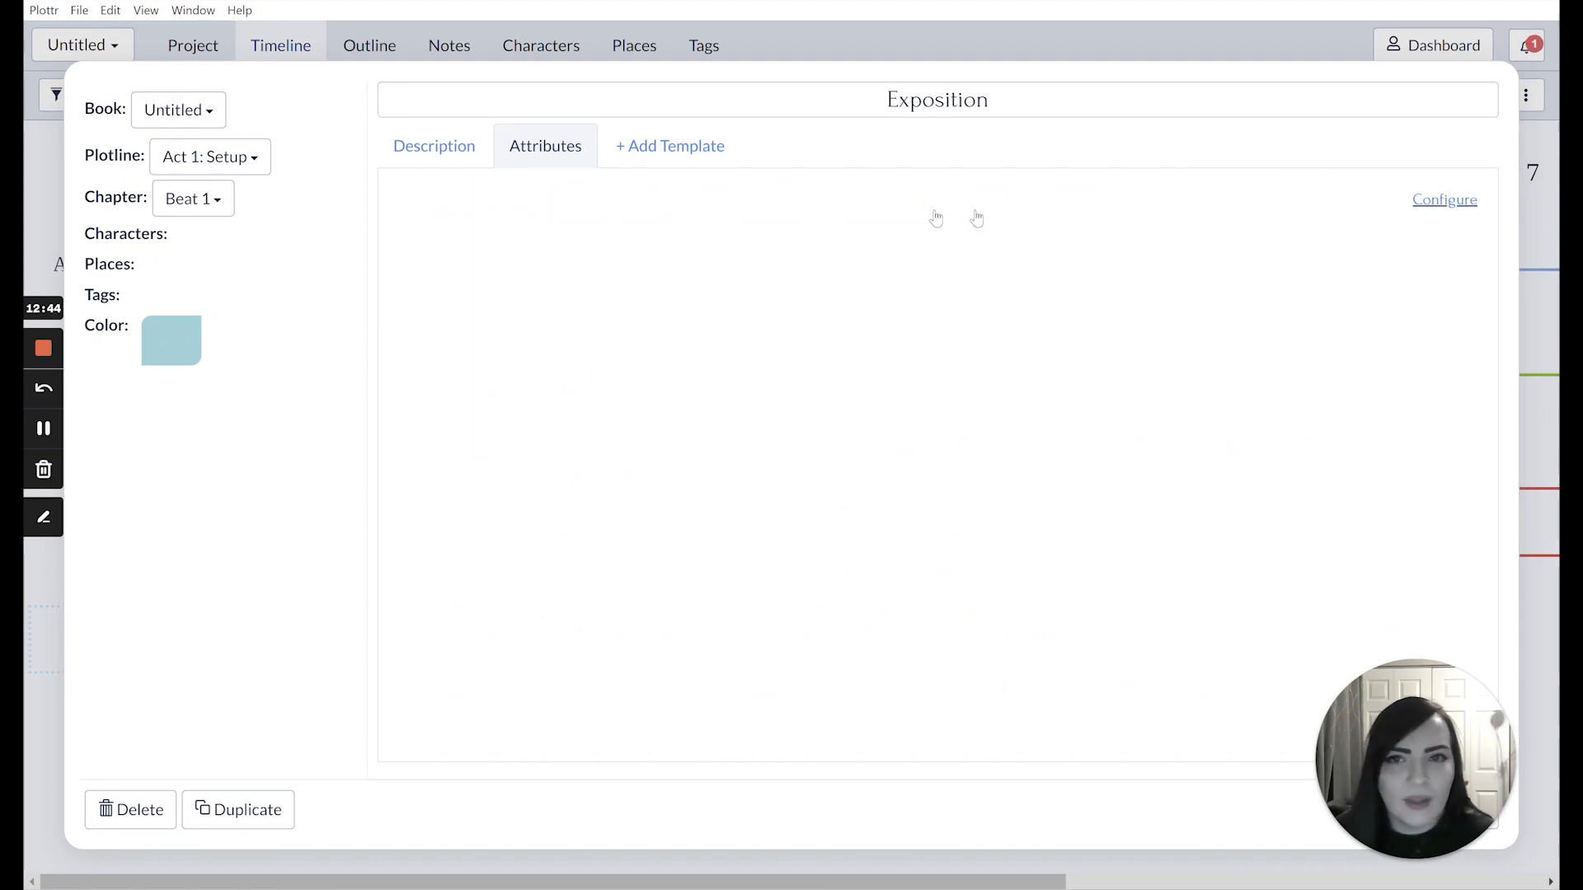
click(1444, 202)
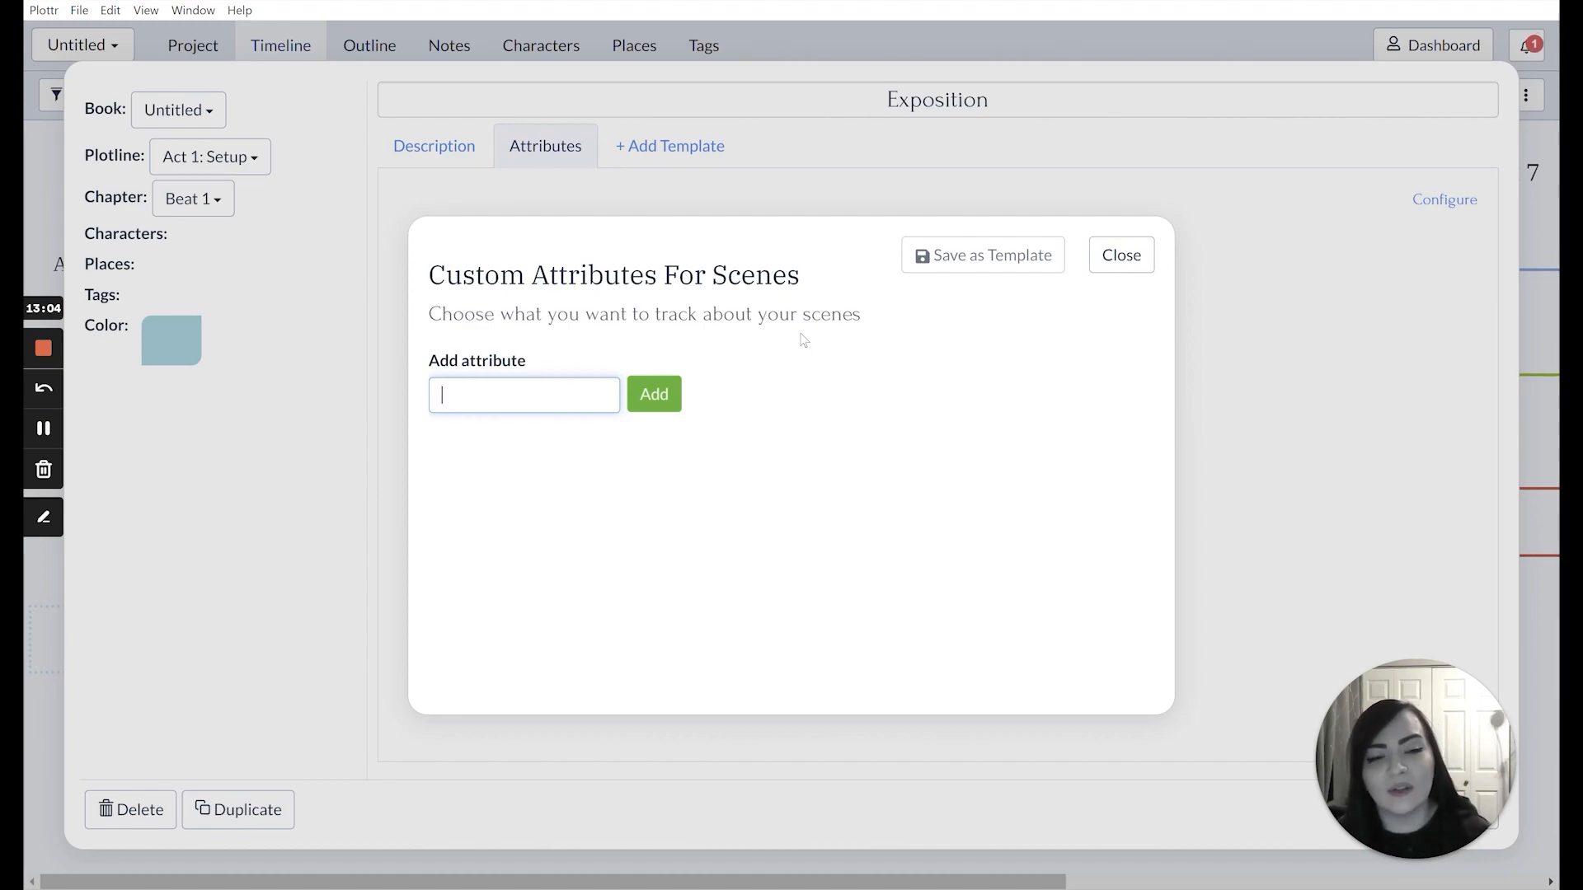
text(ROma)
key(BackSpace)
key(BackSpace)
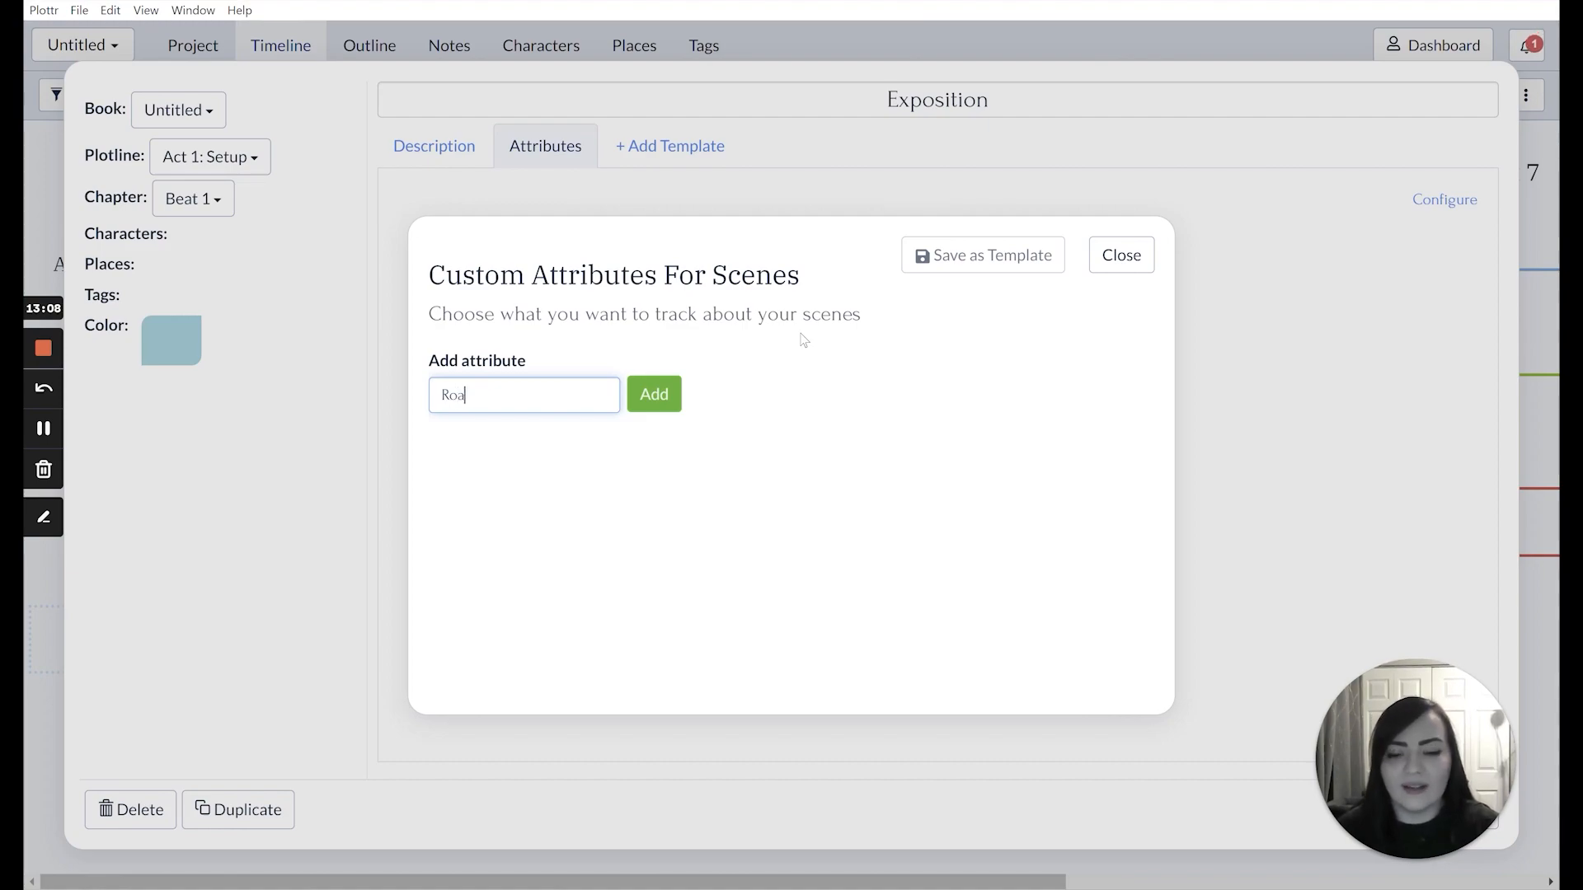
key(BackSpace)
text(nce)
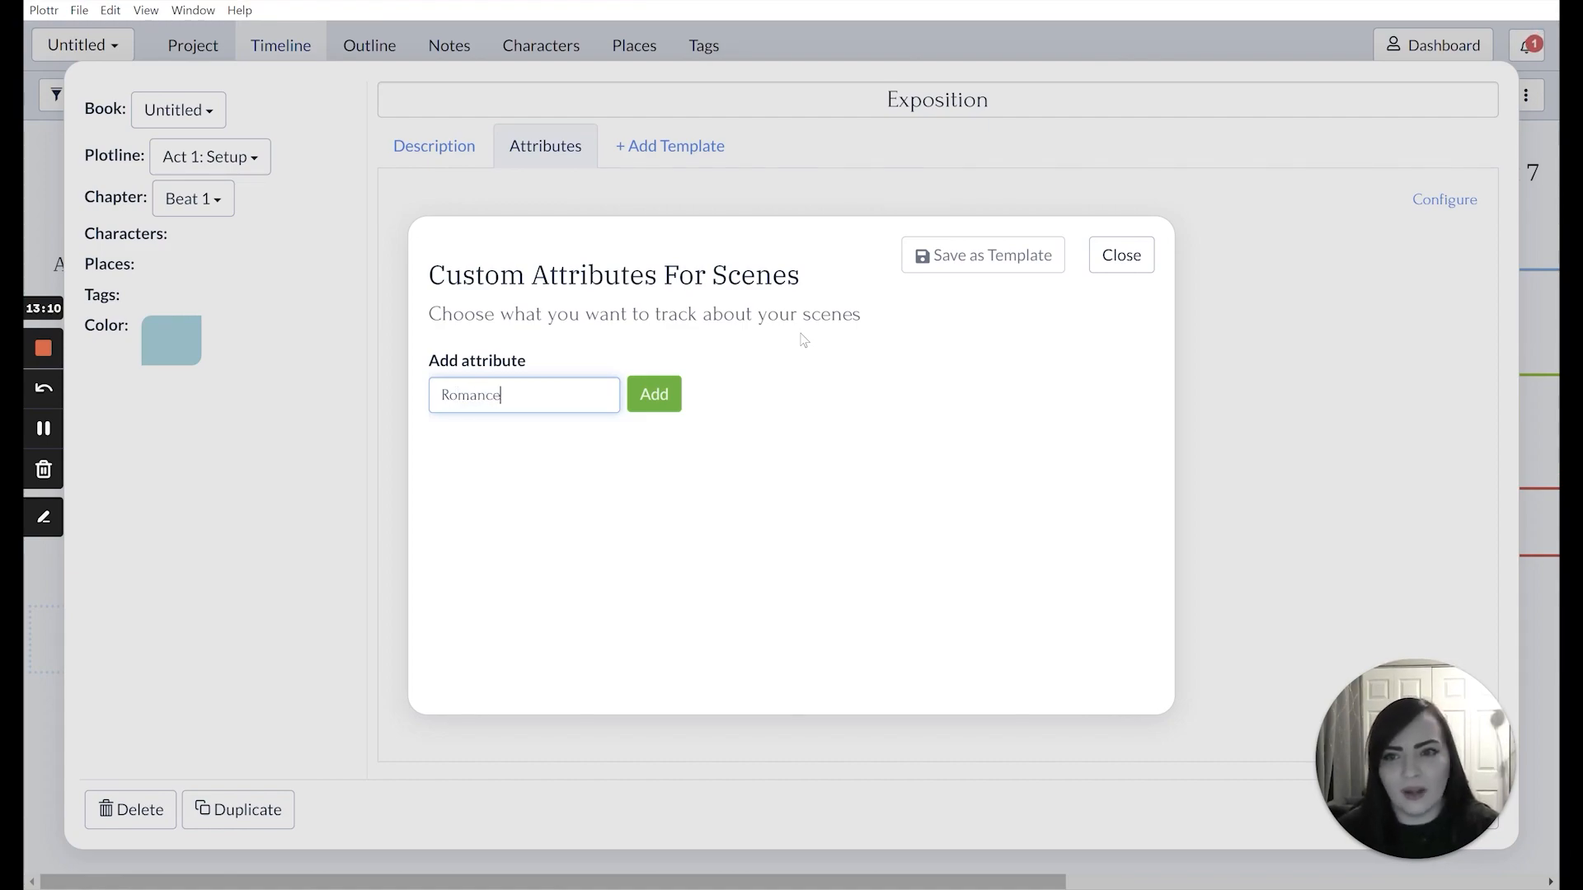
key(Return)
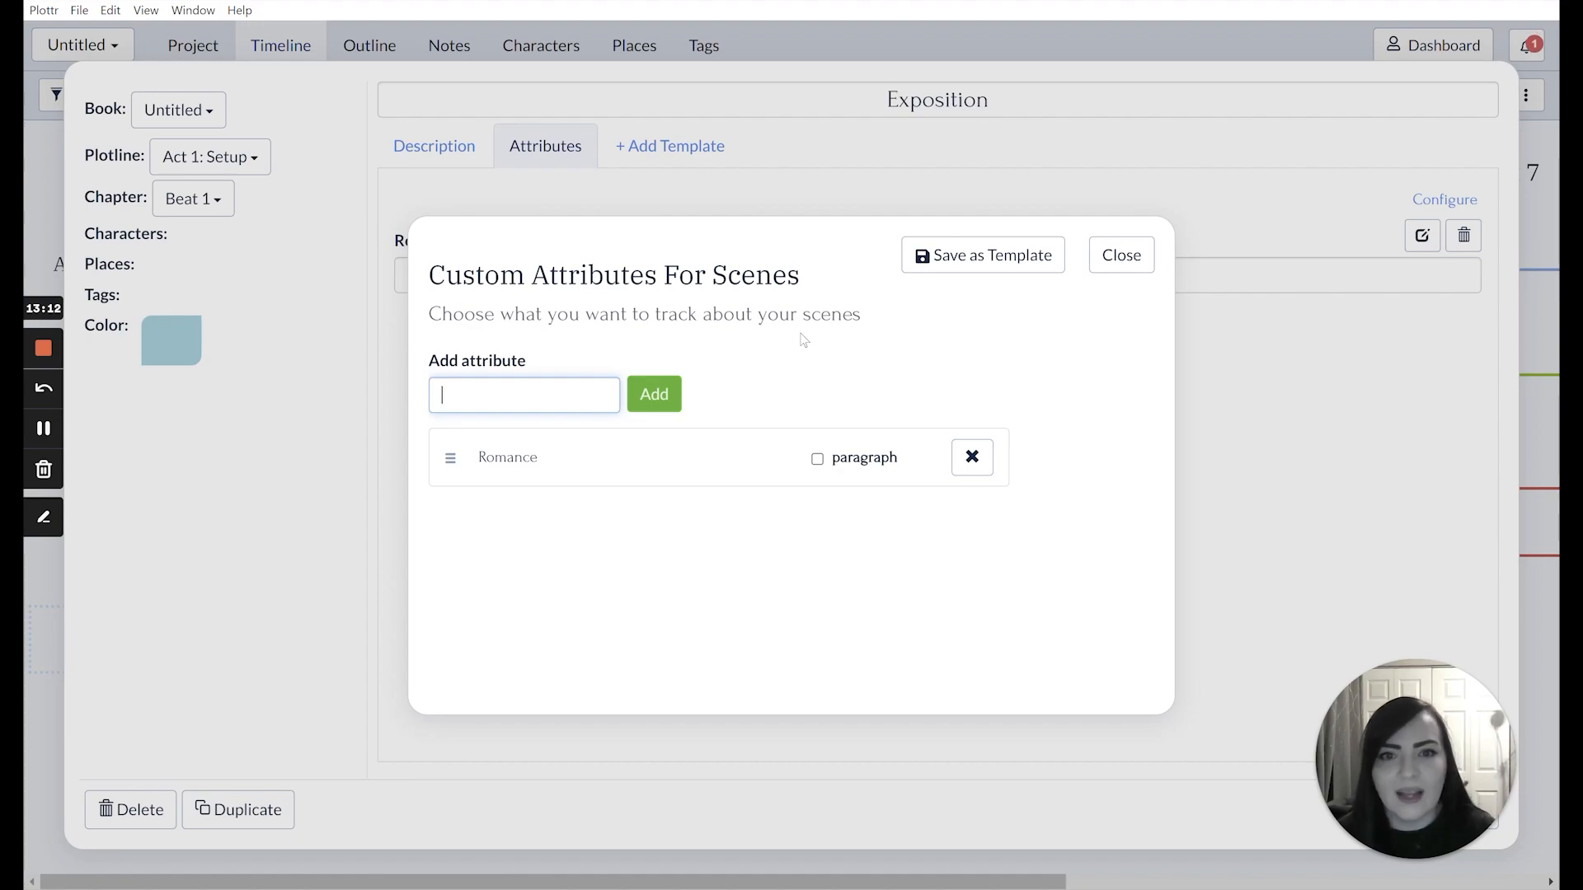
click(817, 459)
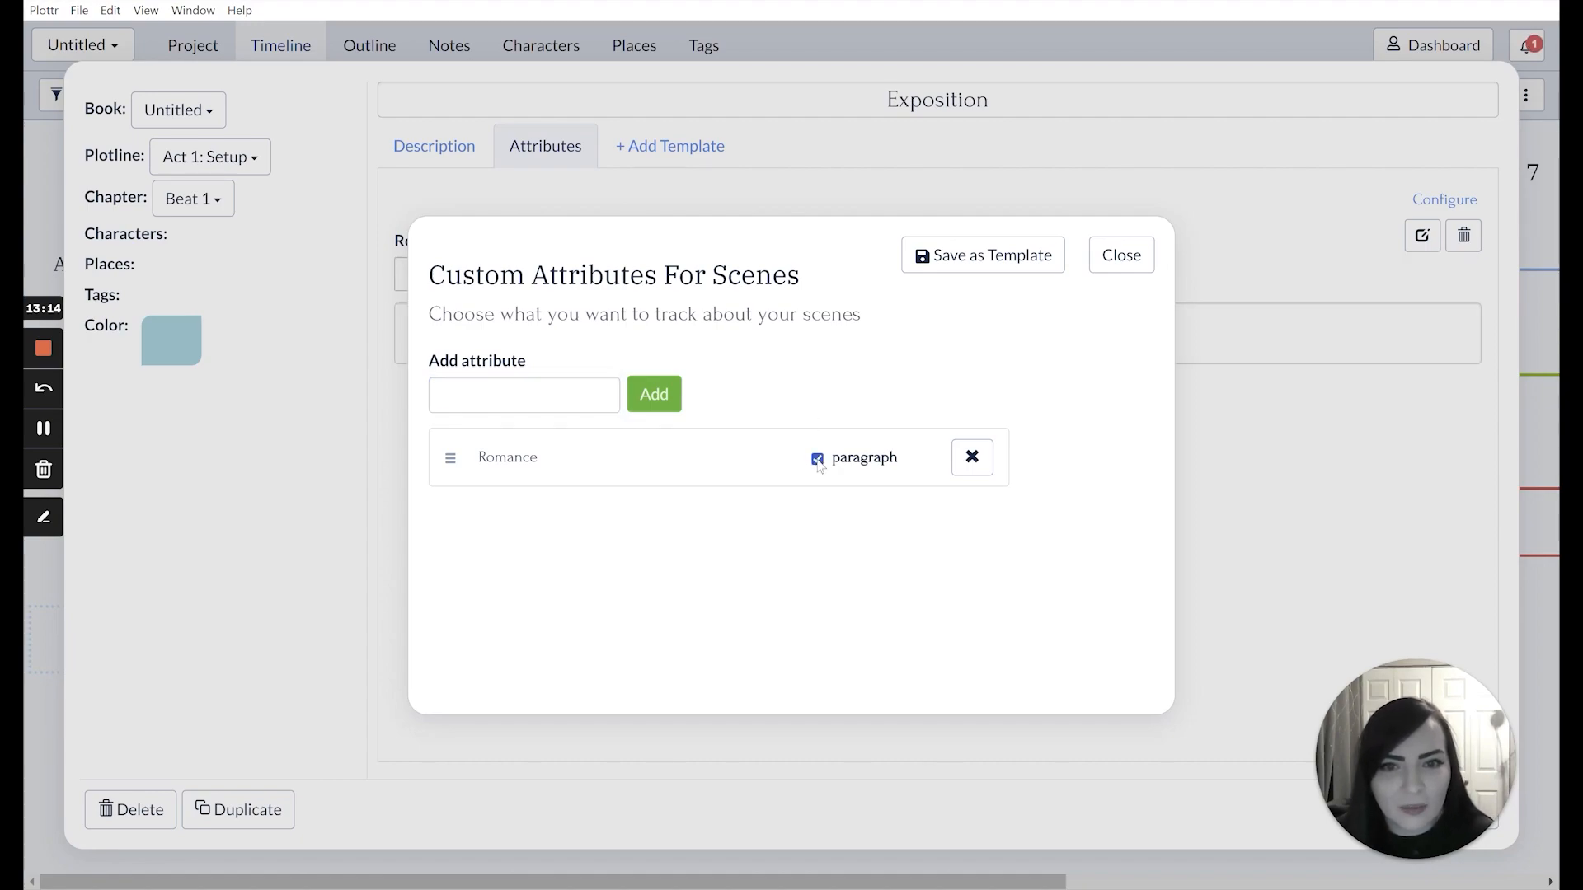
click(818, 460)
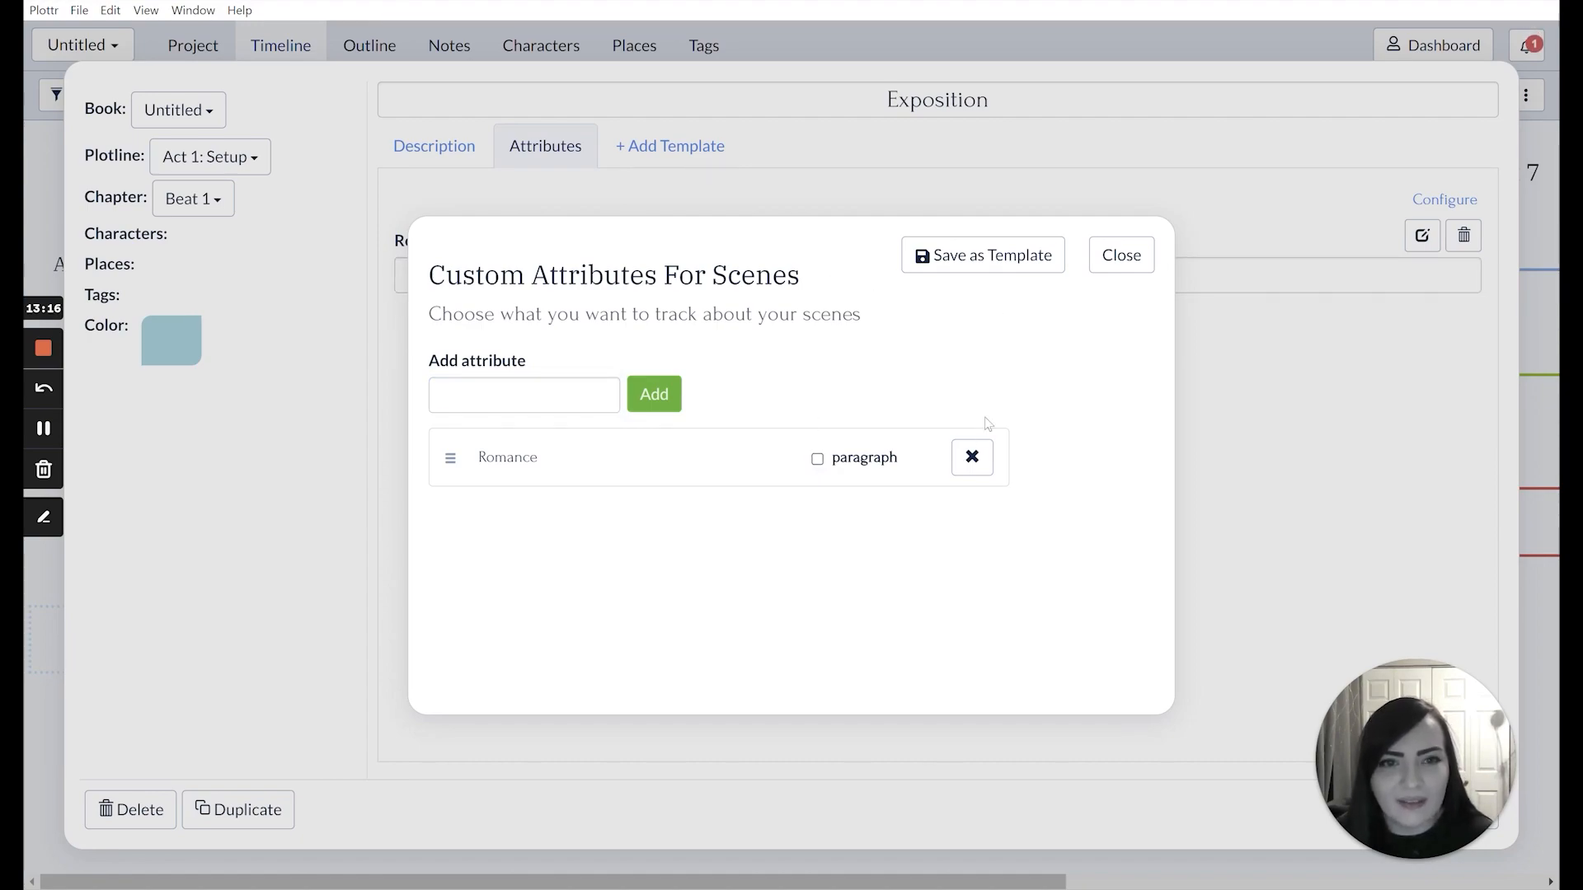
click(1095, 256)
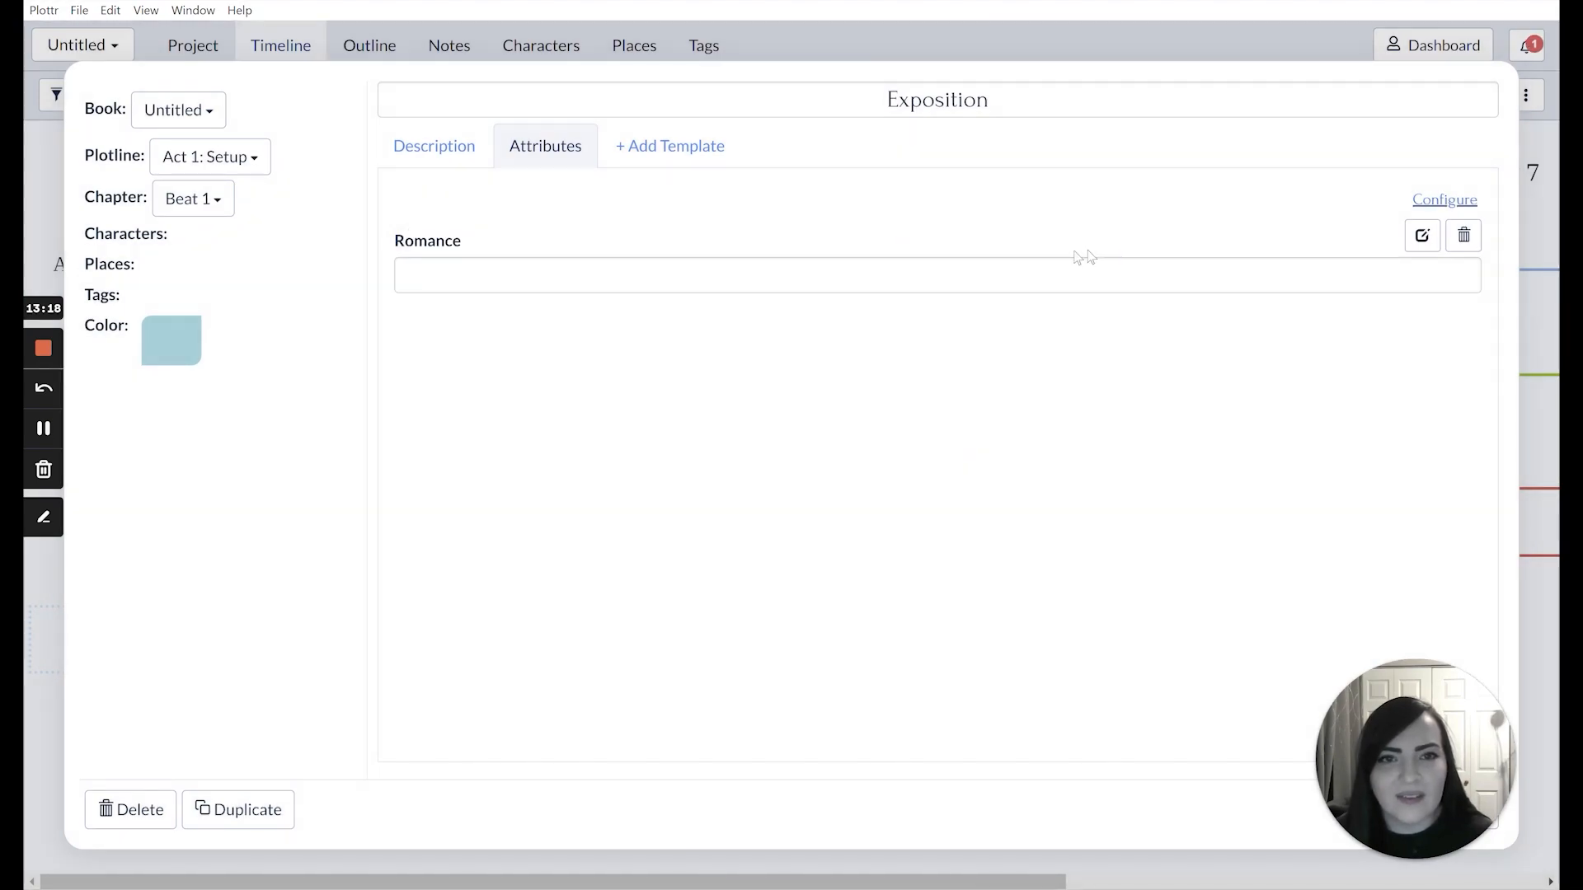
Reconfigure the Romance scene attribute as a paragraph field
click(938, 275)
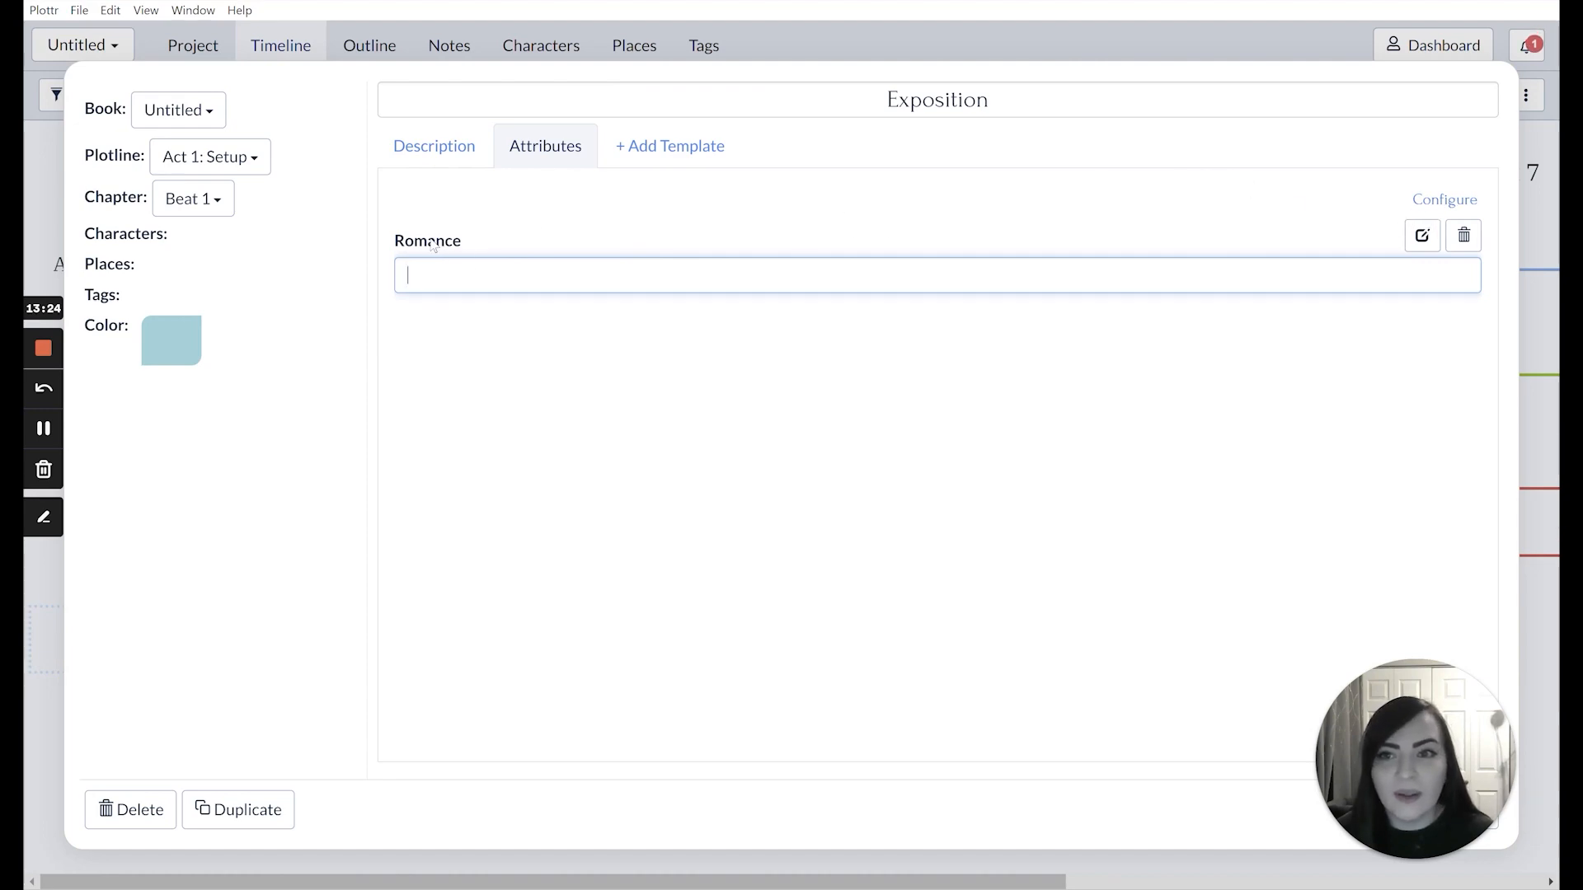
click(1422, 236)
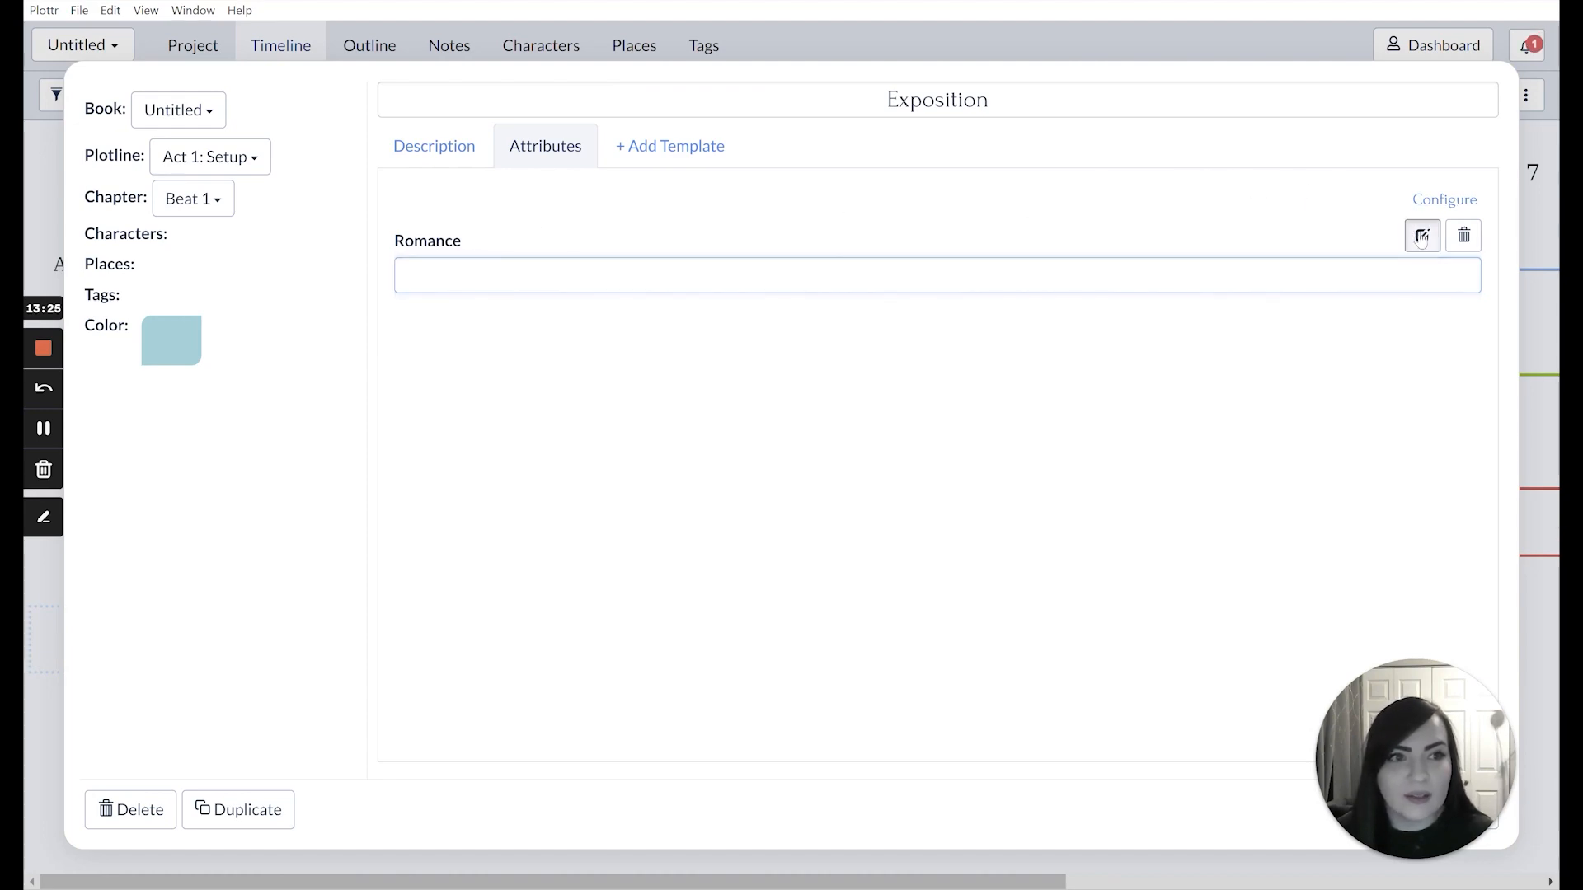
click(1131, 358)
click(1444, 199)
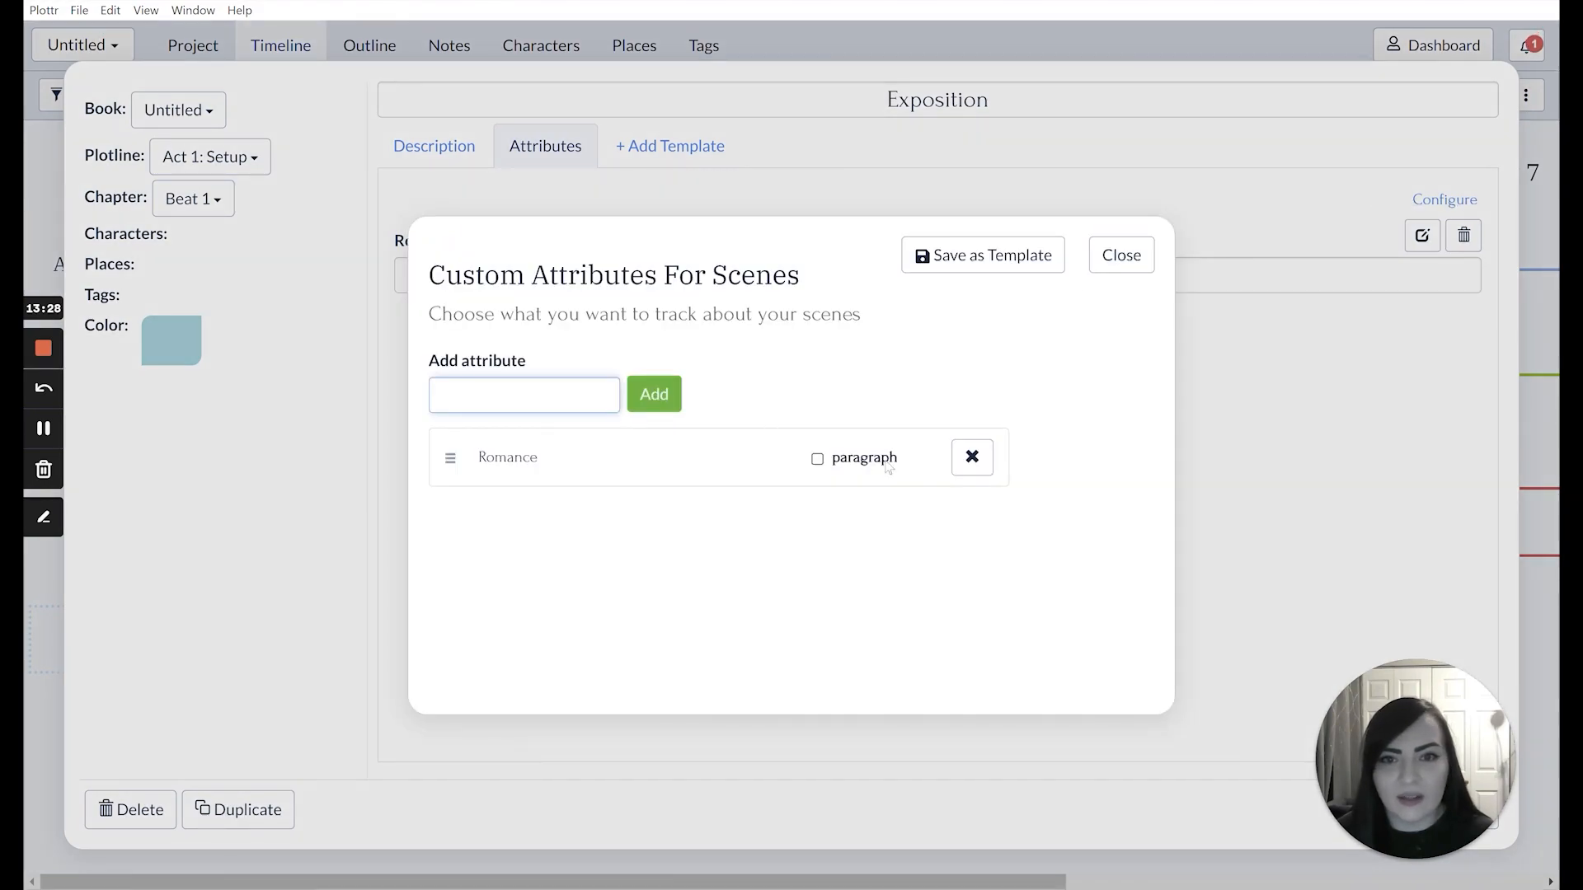
click(818, 460)
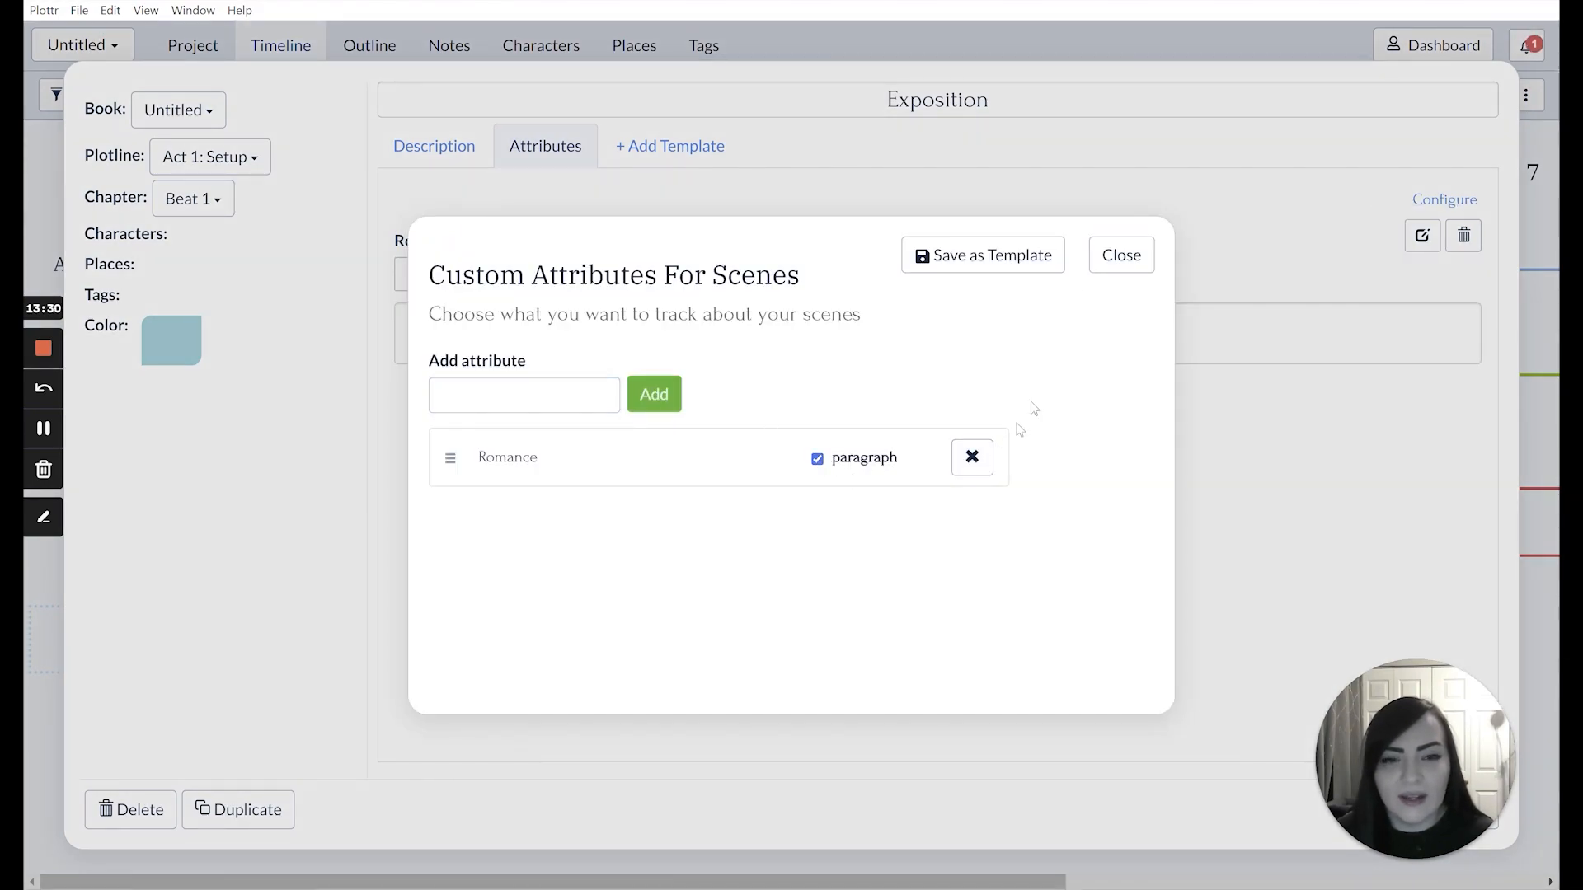
click(1121, 255)
Enter "Char A meets Char B" as the Exposition card's Romance attribute
click(727, 331)
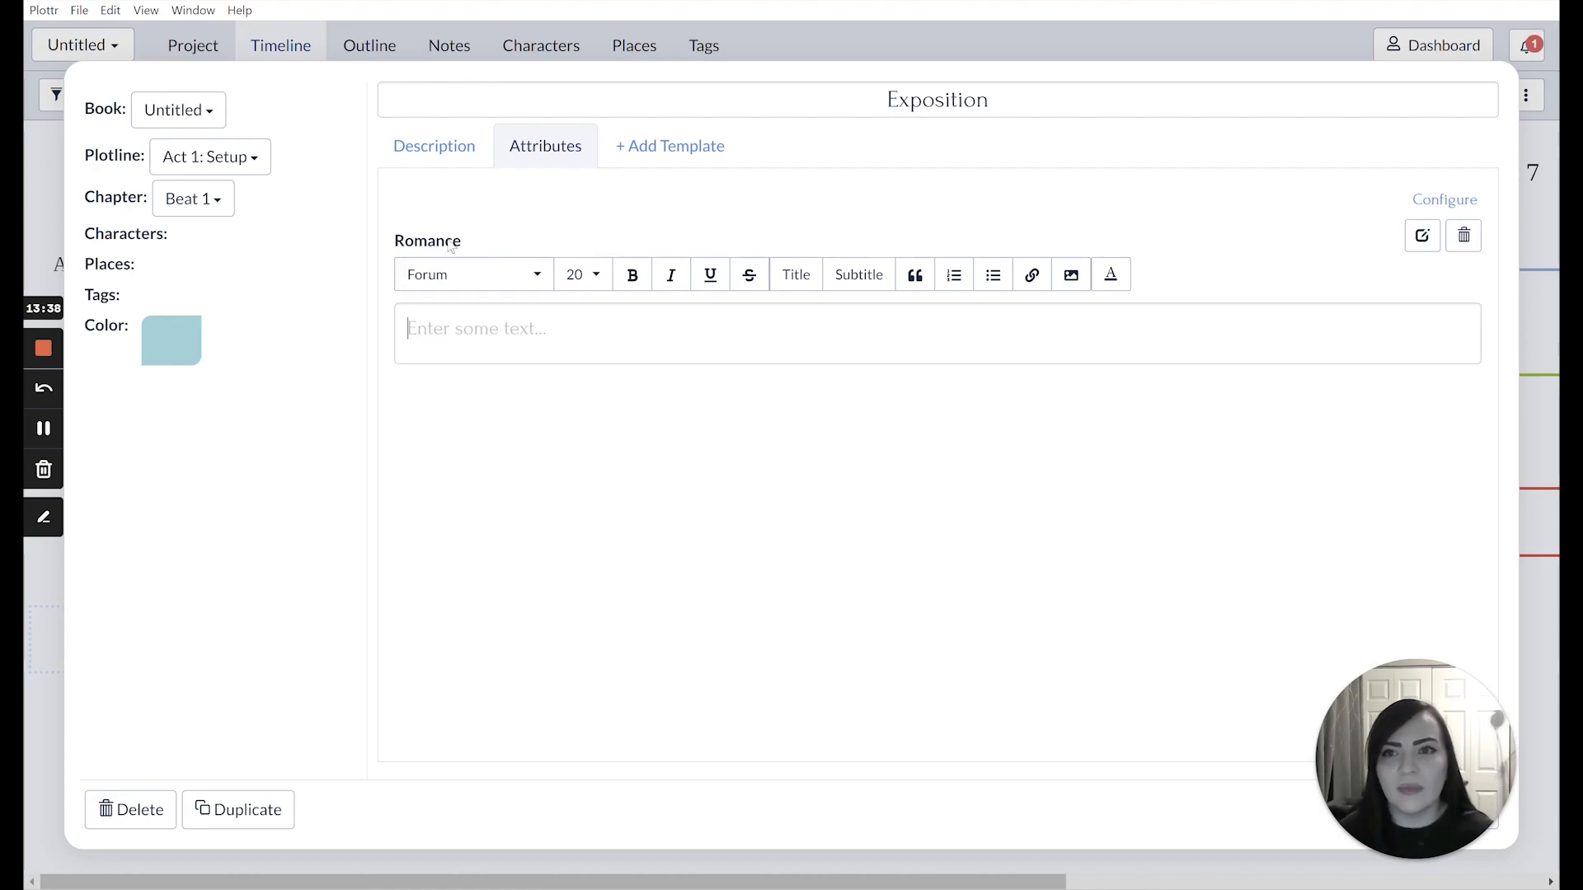
text(C)
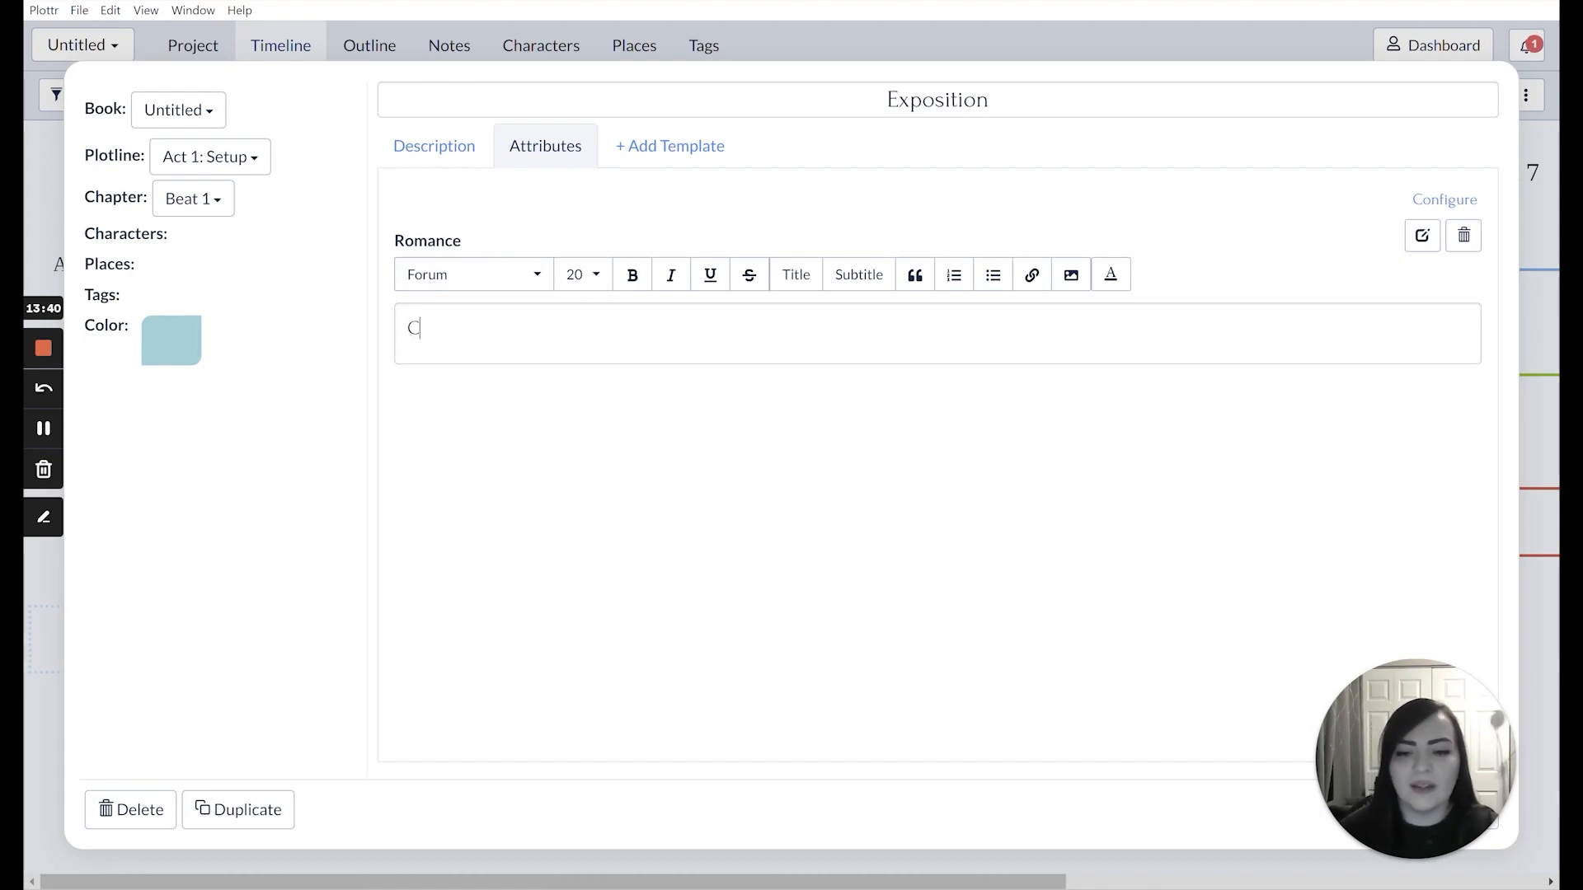
text(har A )
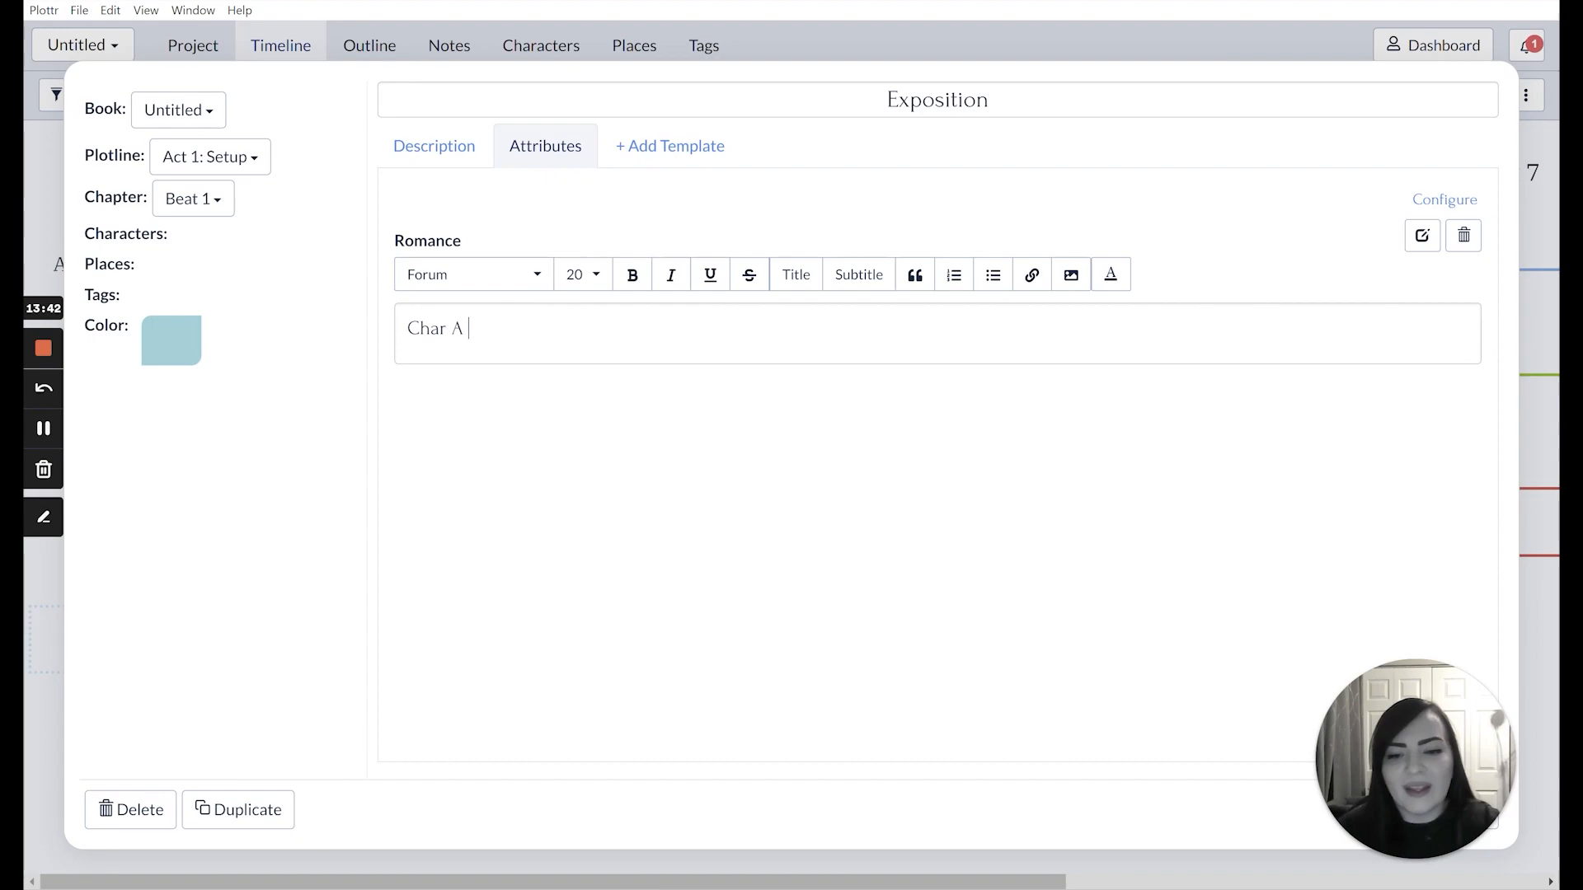
text(meets)
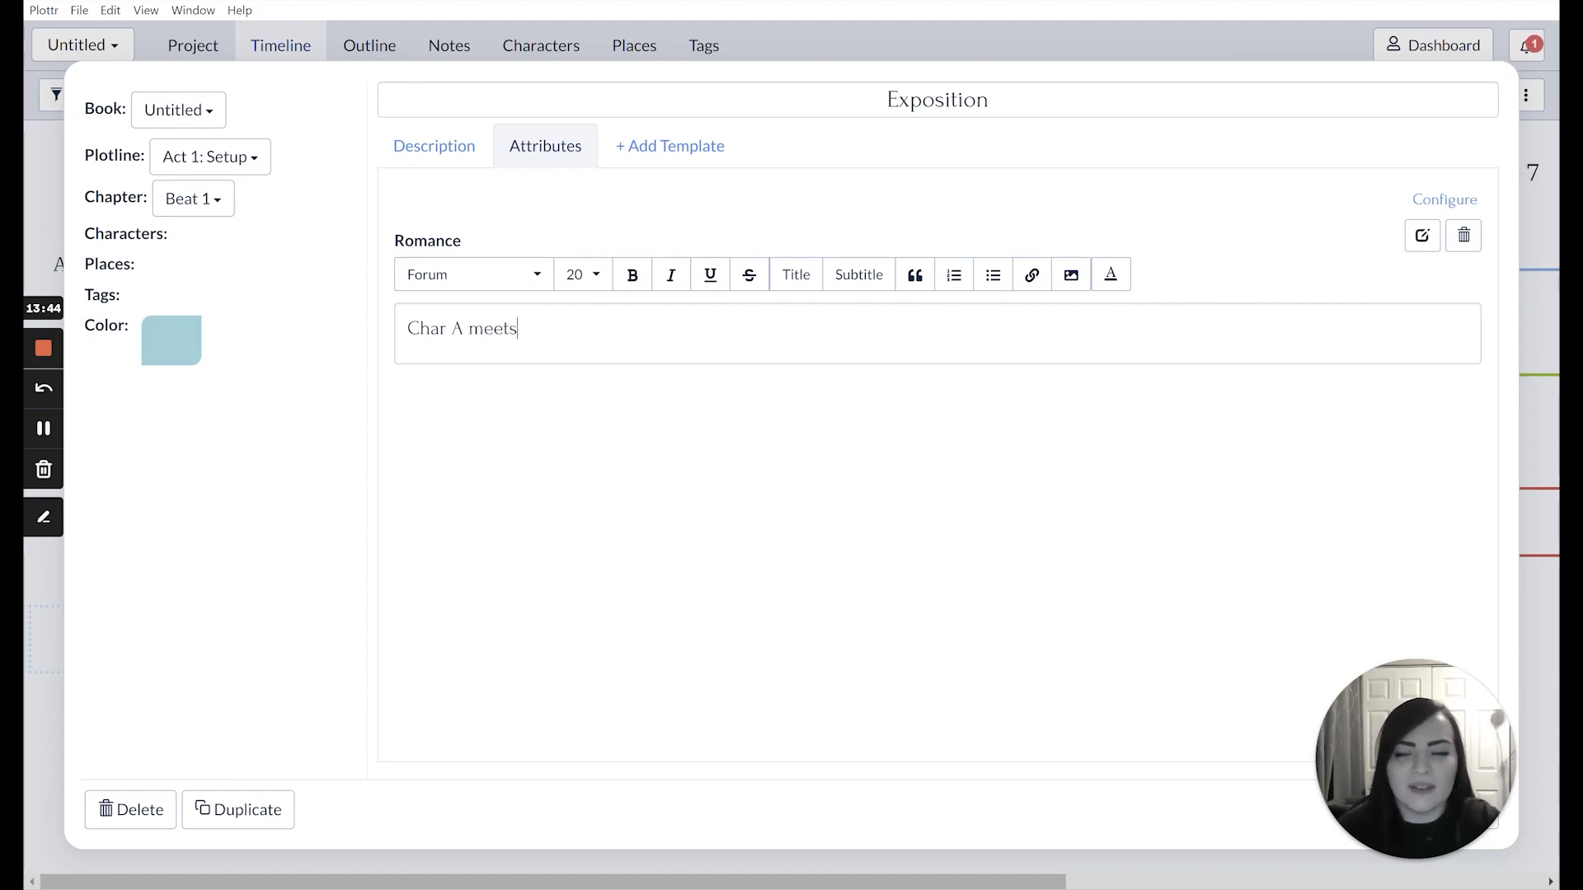
text( Char B)
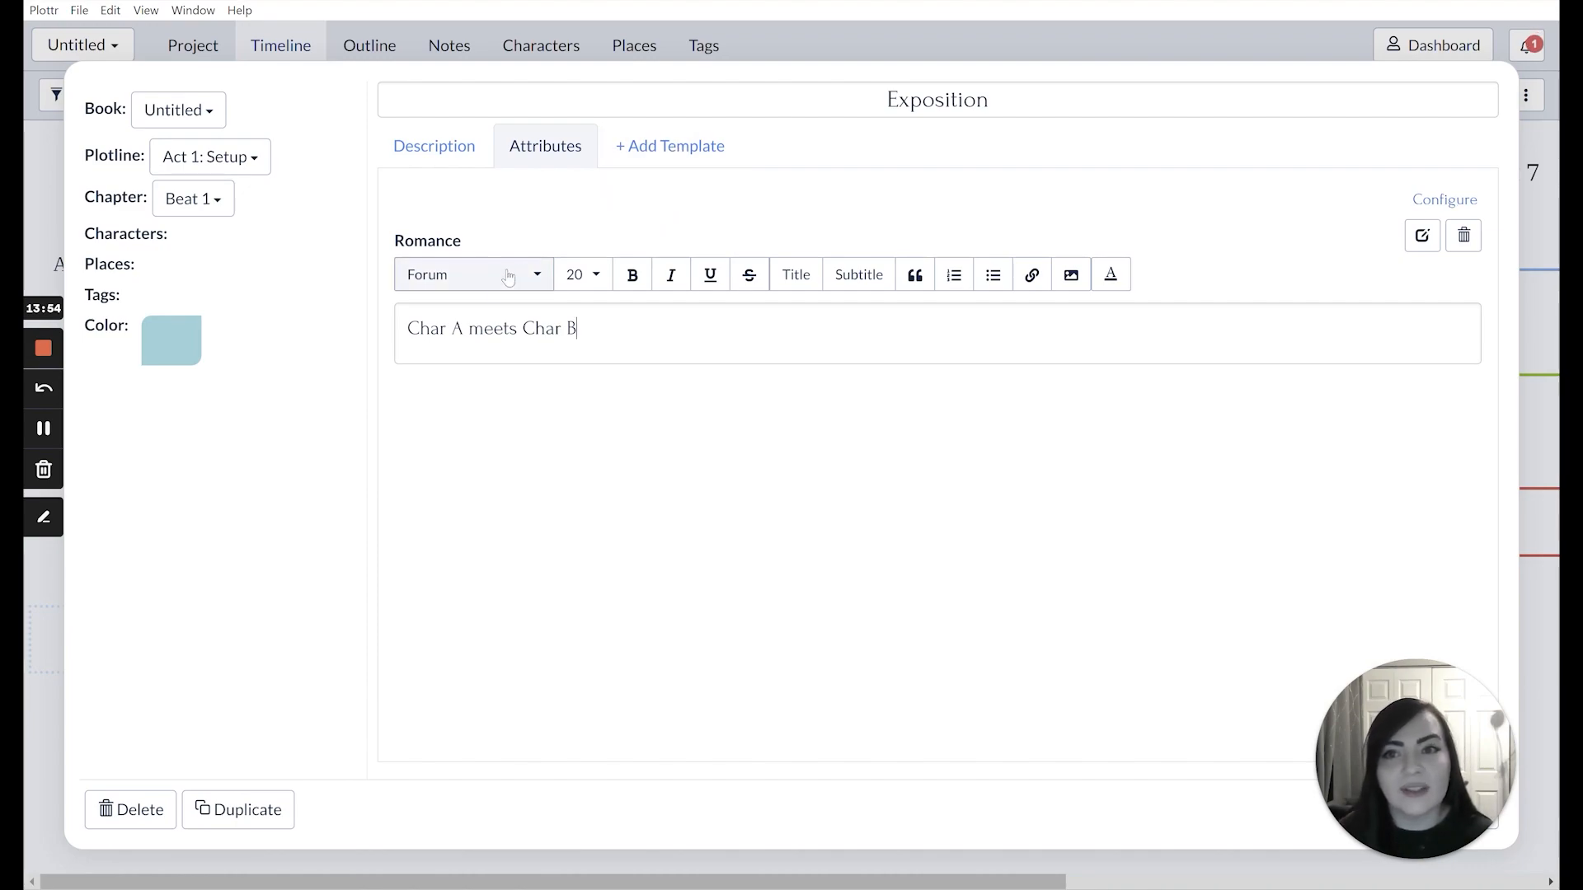
Preview several starter scene templates and add the Proactive Scene template to the Exposition card
click(665, 146)
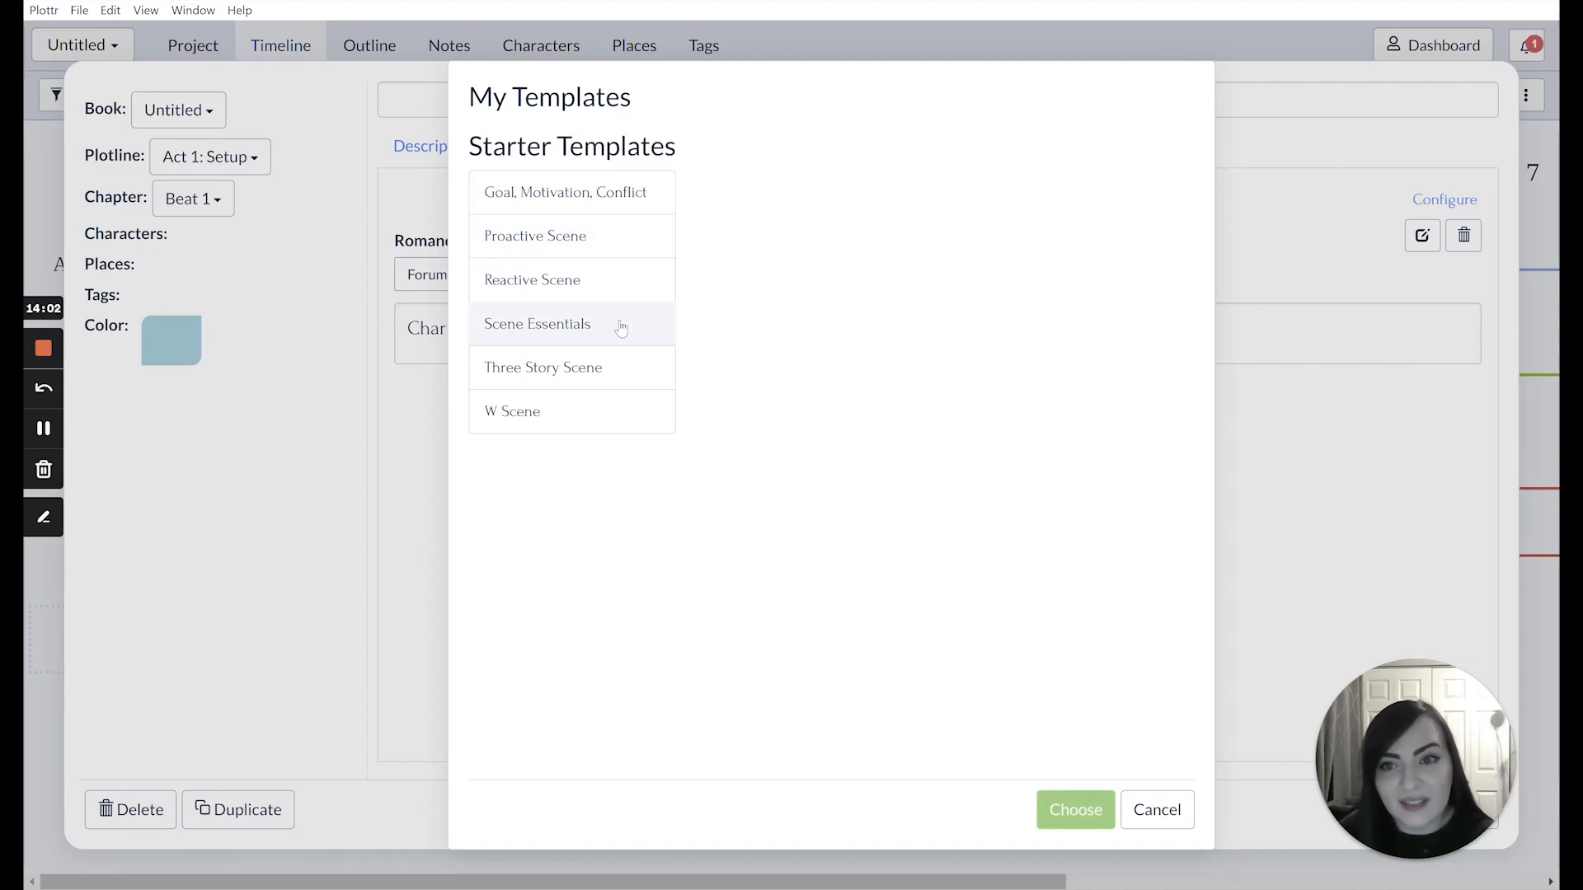
click(588, 410)
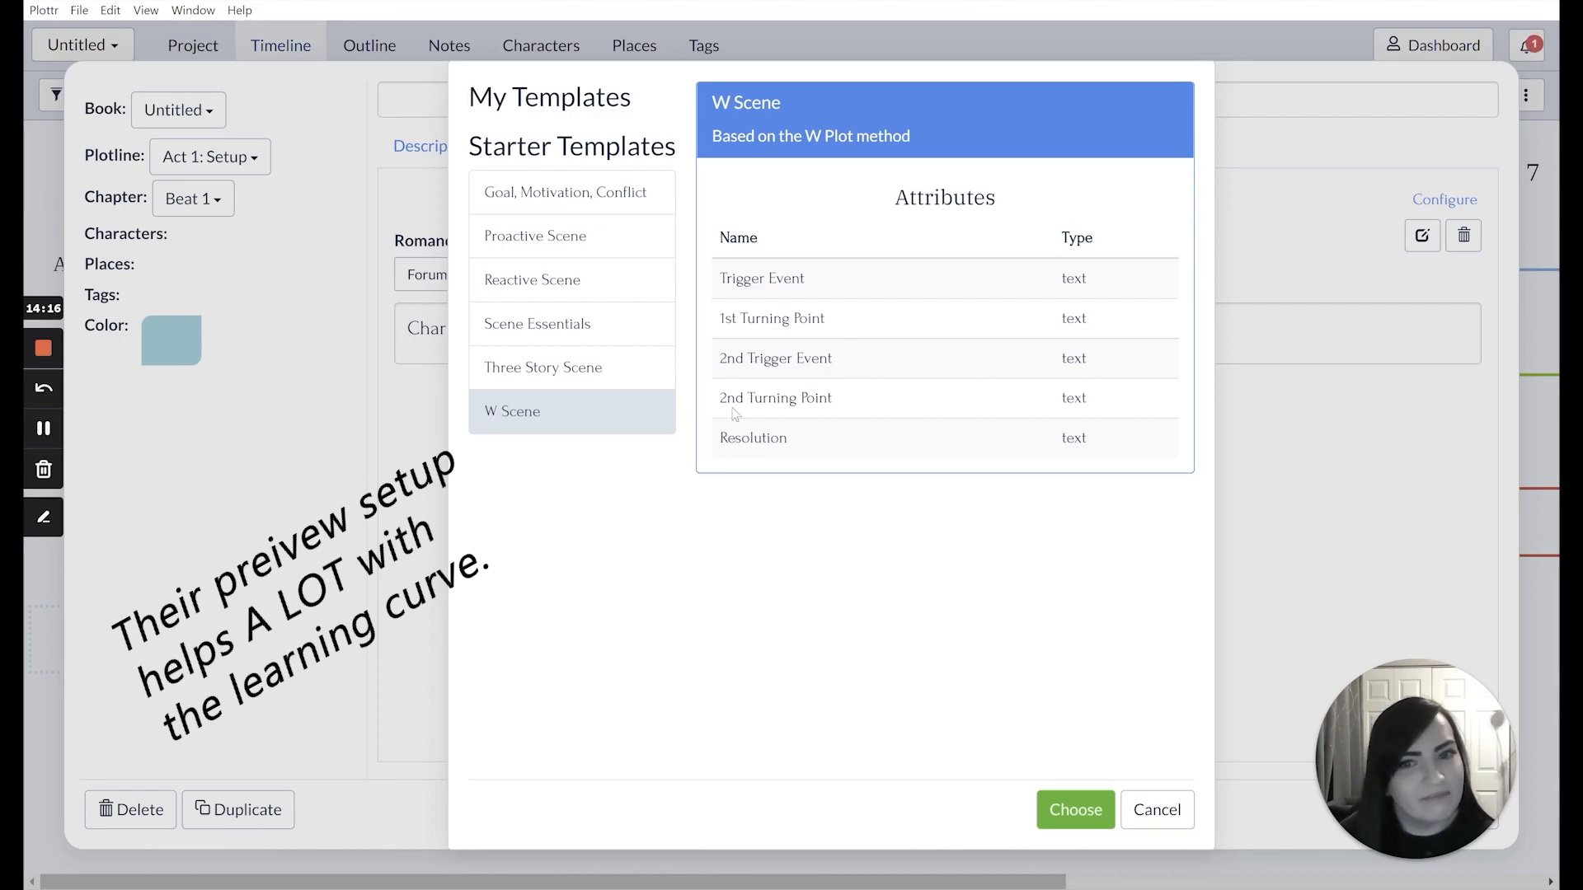
click(551, 208)
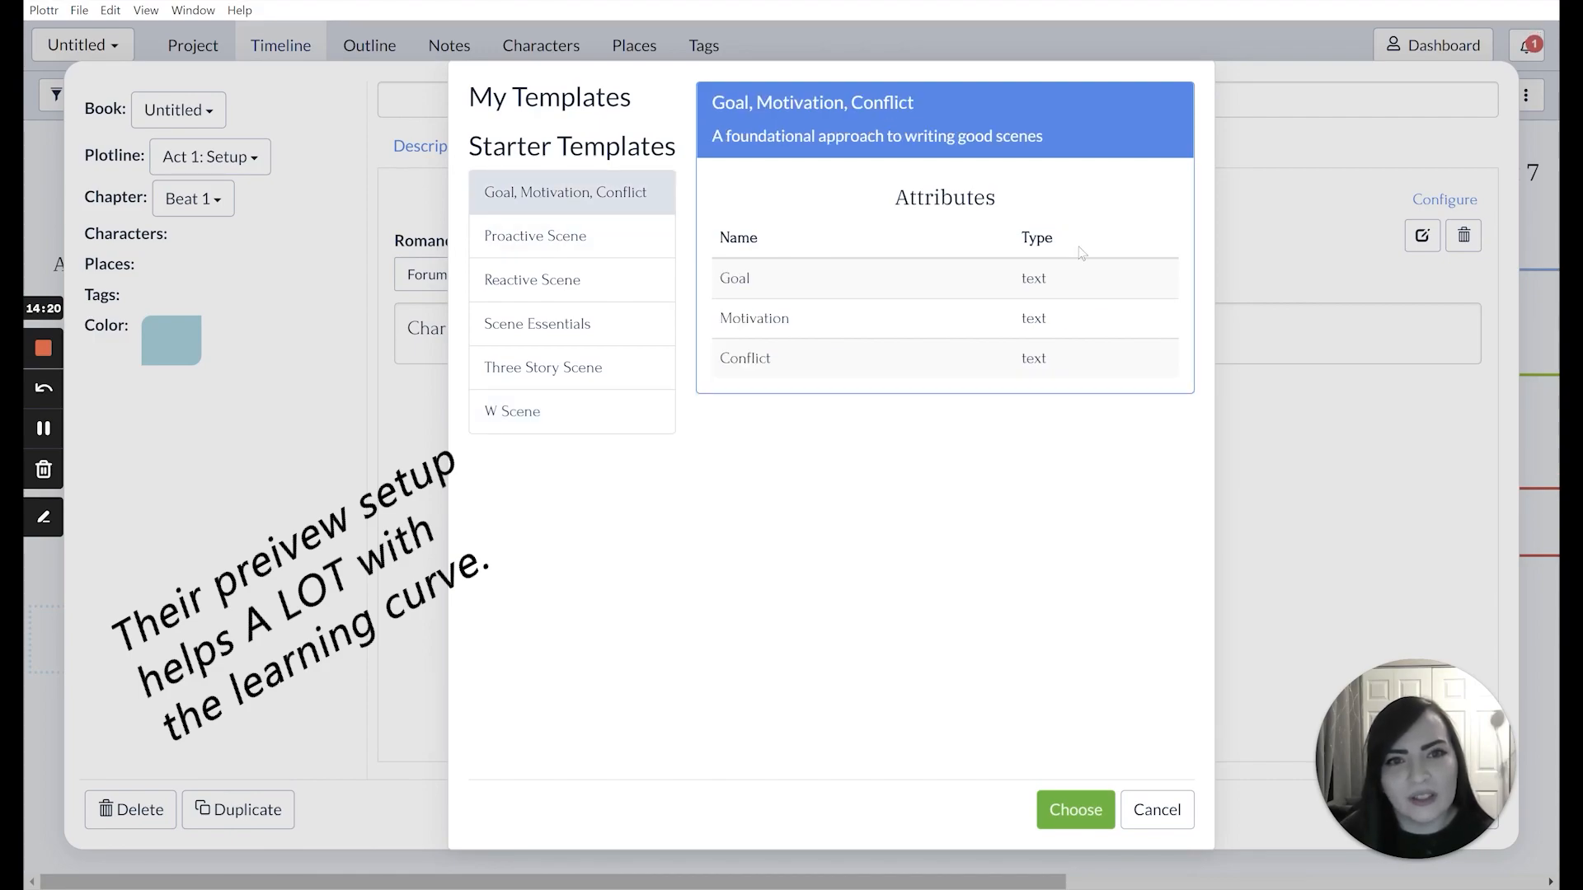
click(546, 429)
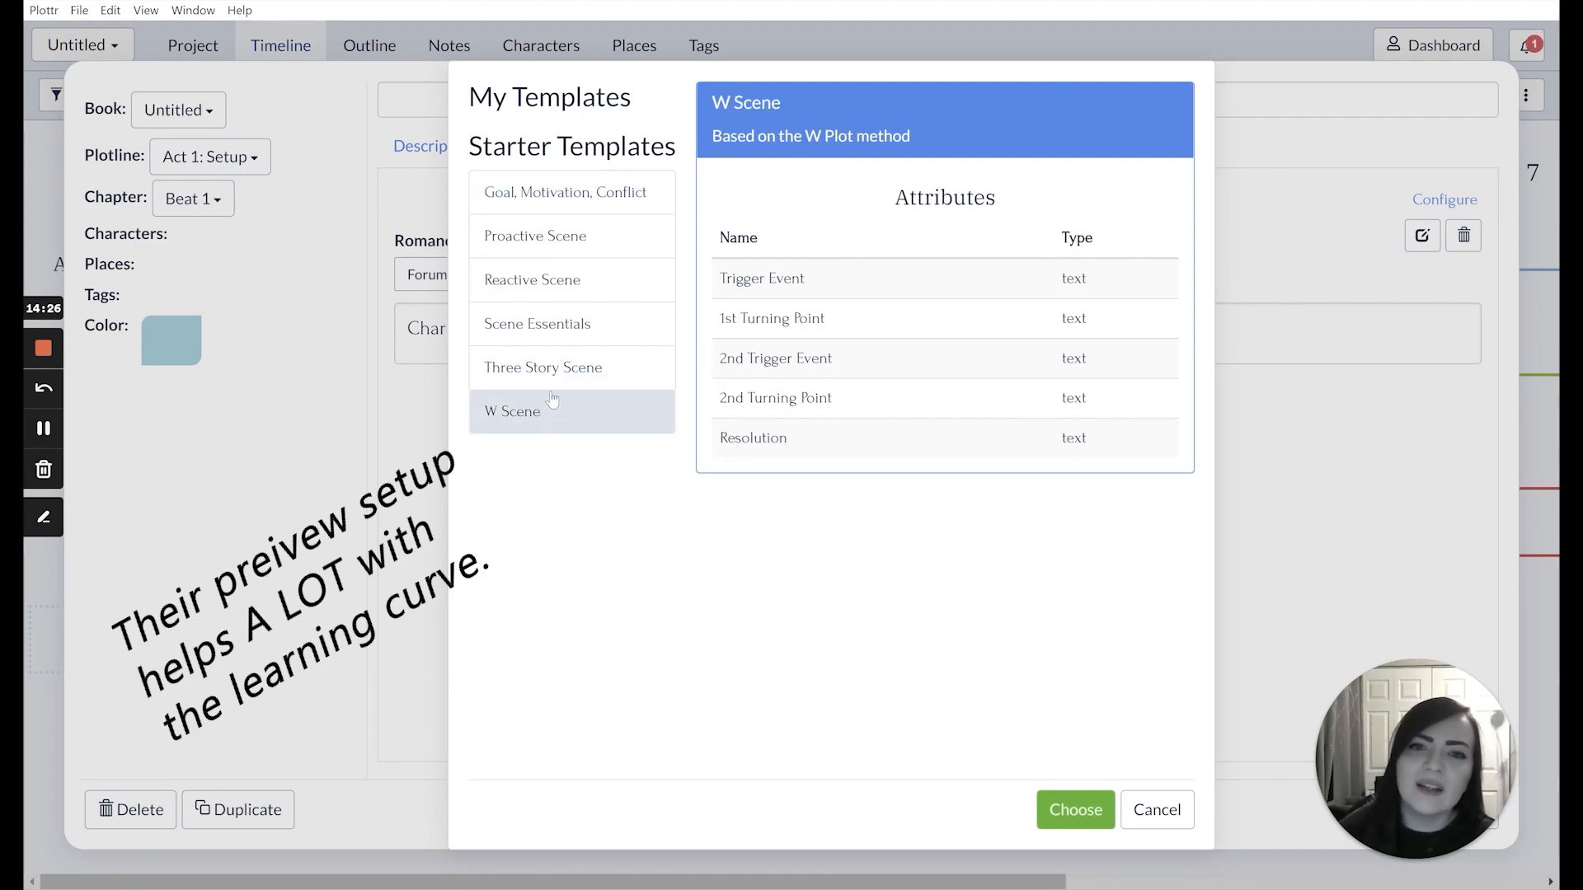
click(577, 371)
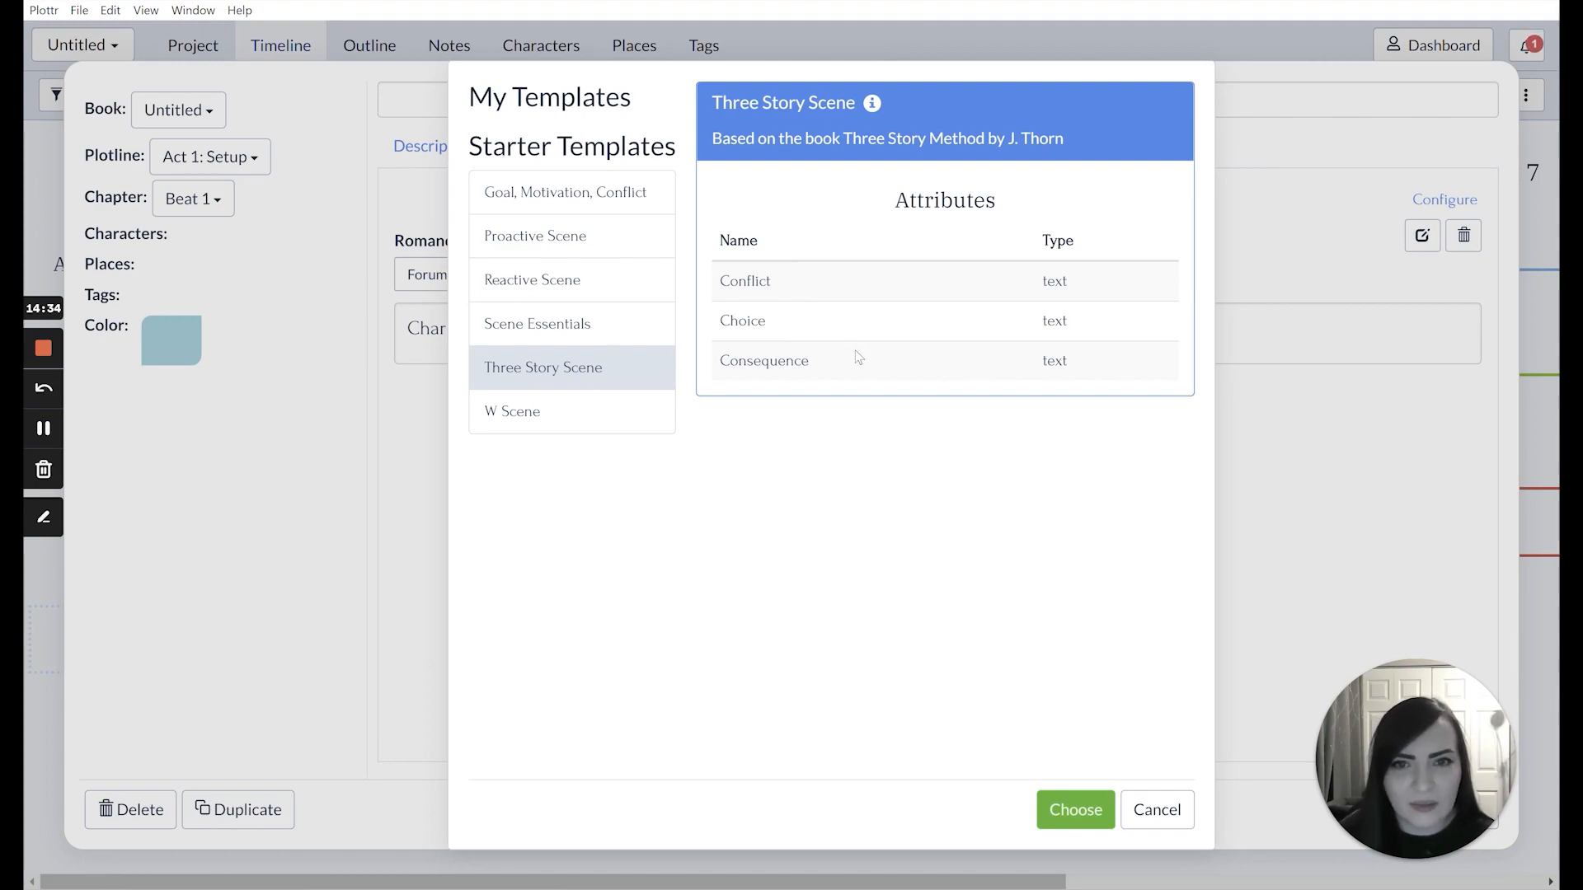
click(660, 295)
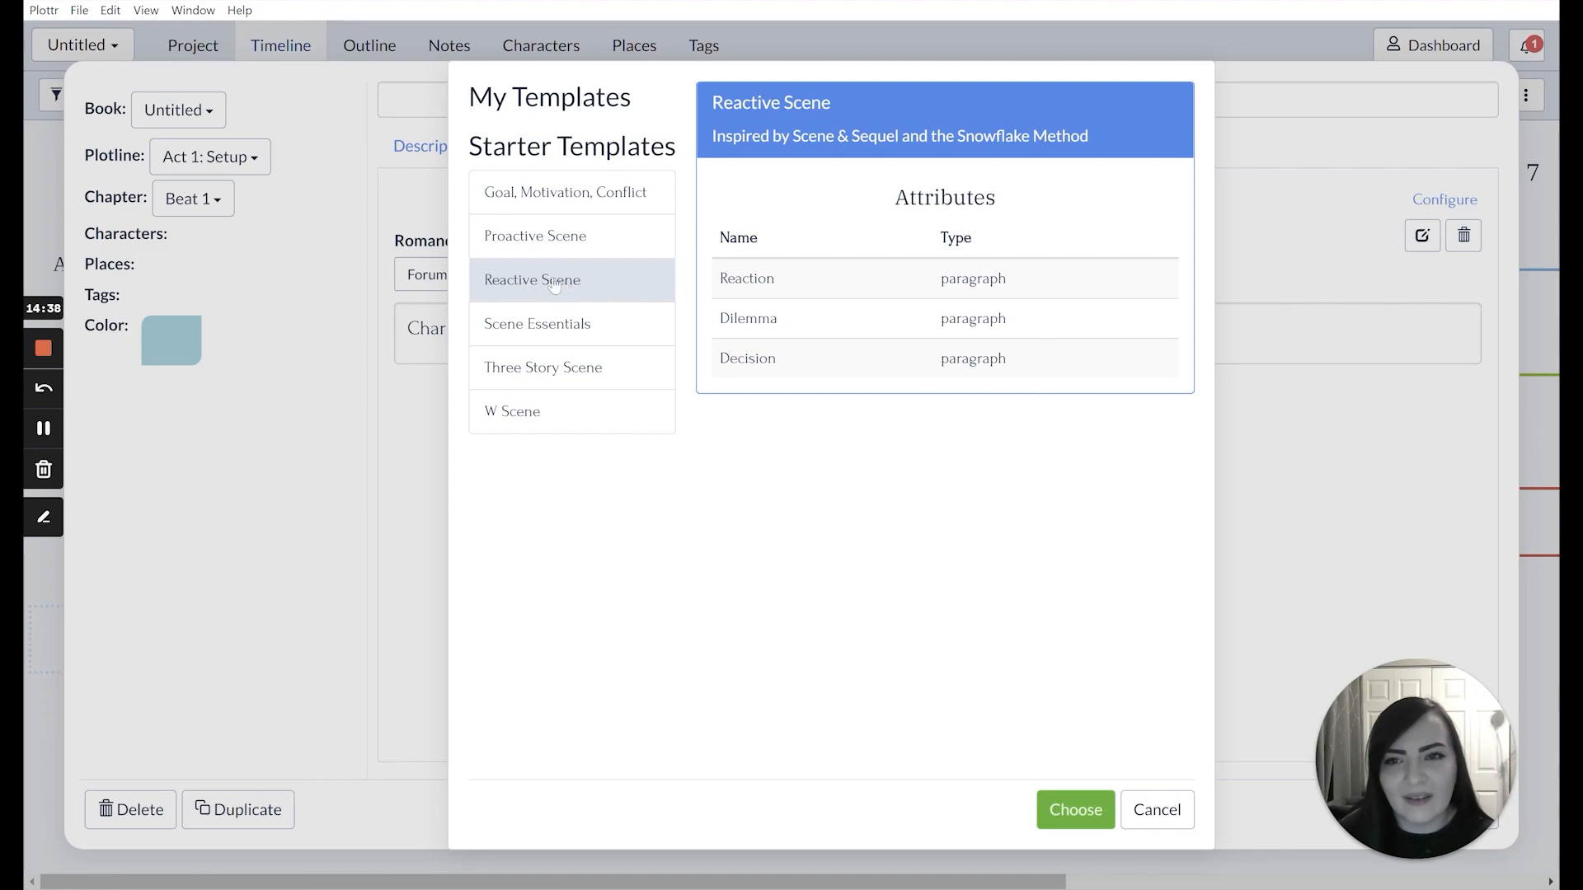
click(522, 239)
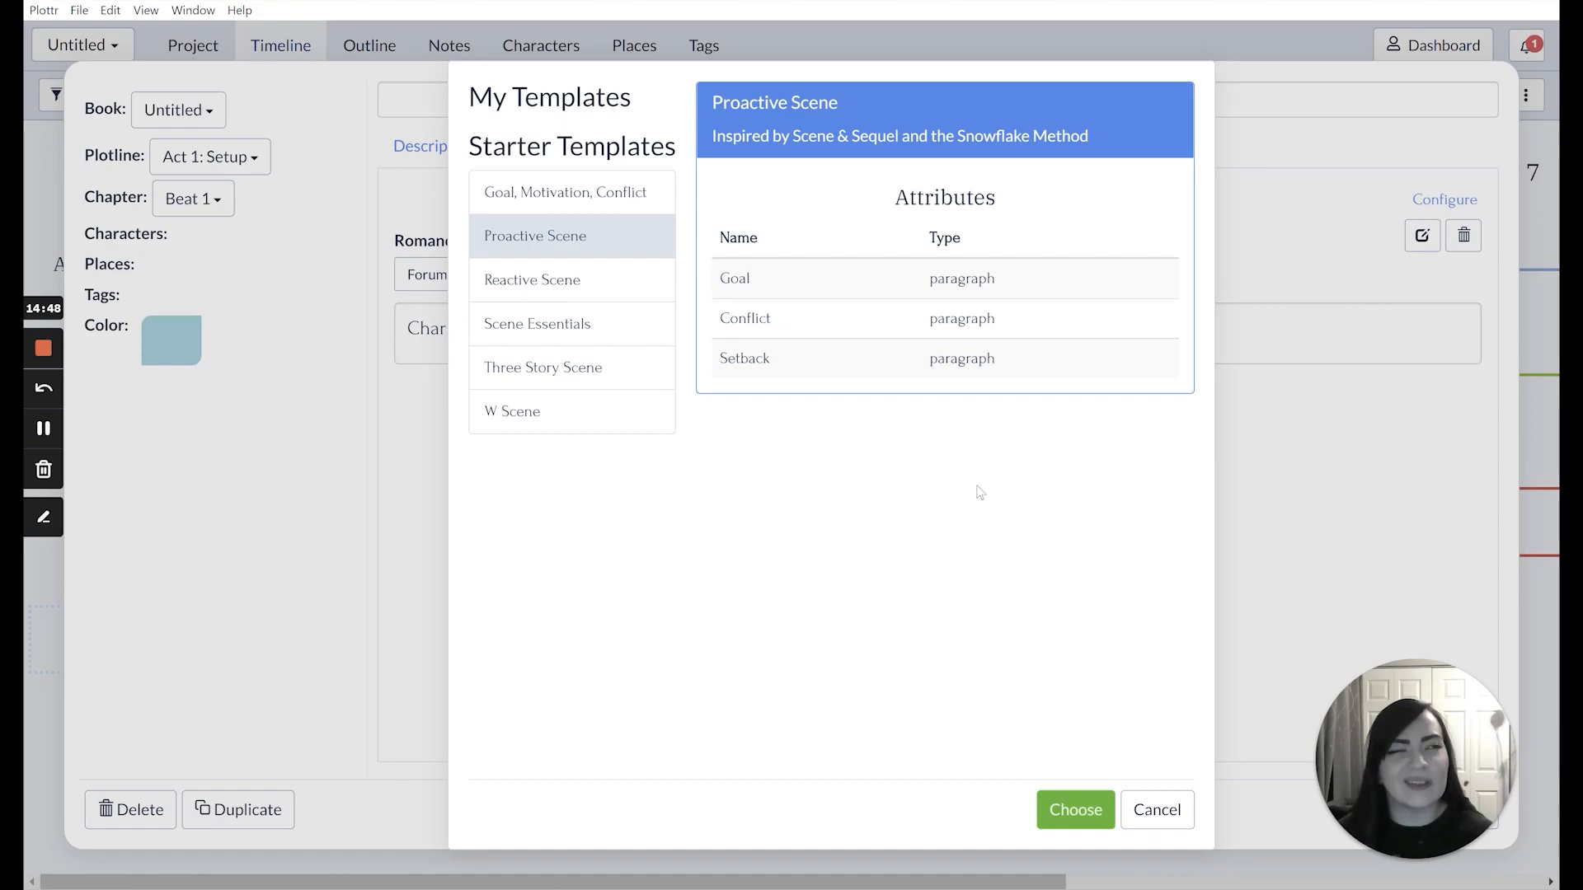
click(1095, 812)
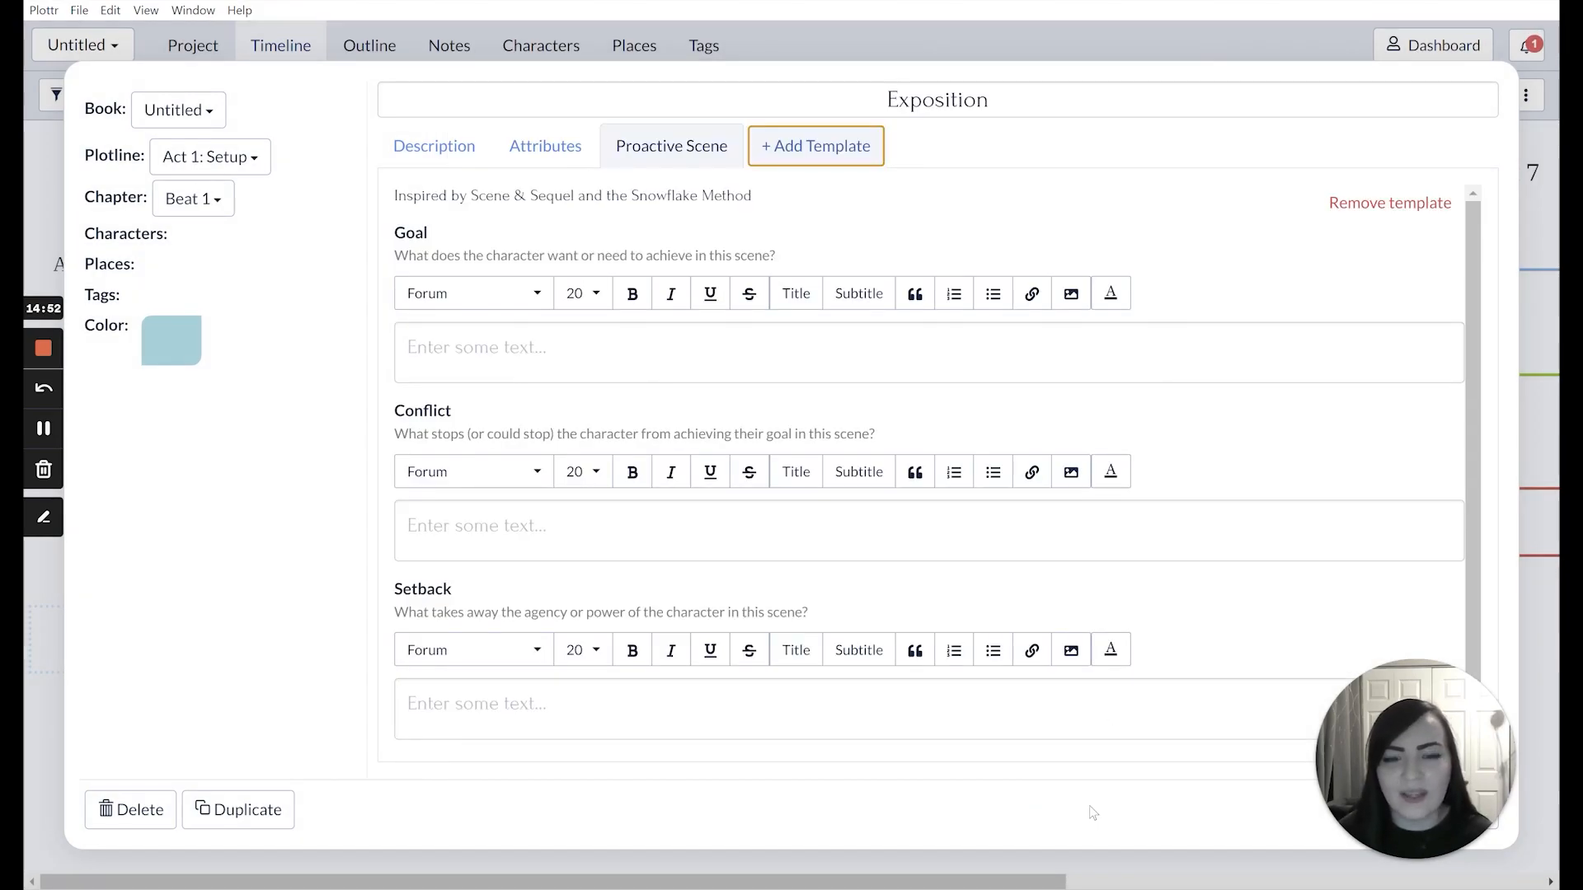
Review the Exposition card's Proactive Scene fields and its custom attributes, and close the card
scroll(478, 275, down, 1)
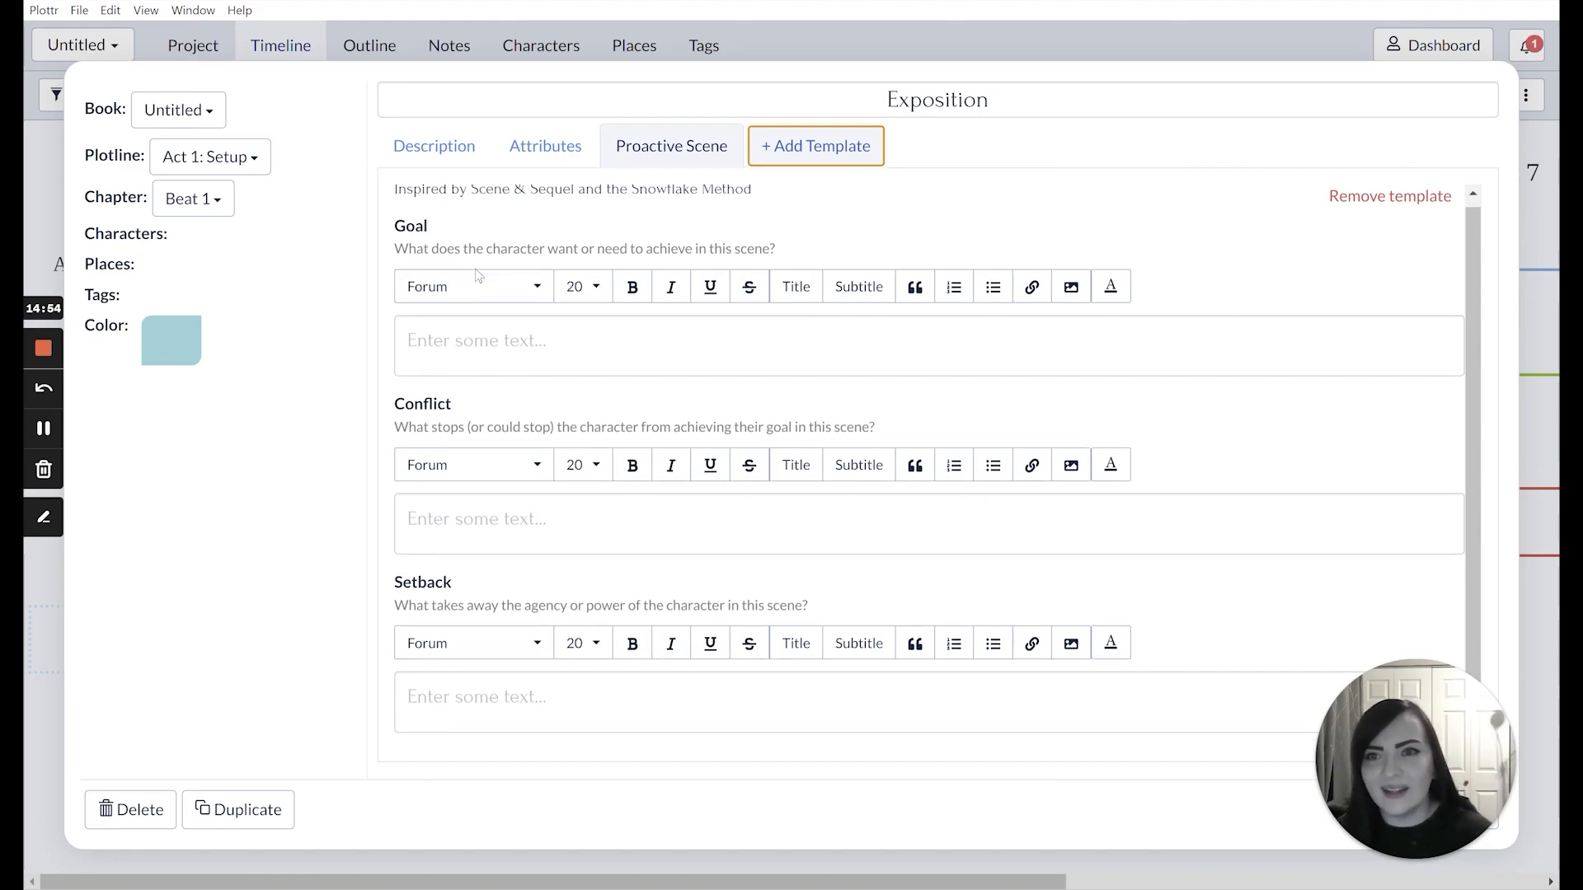
scroll(465, 264, up, 1)
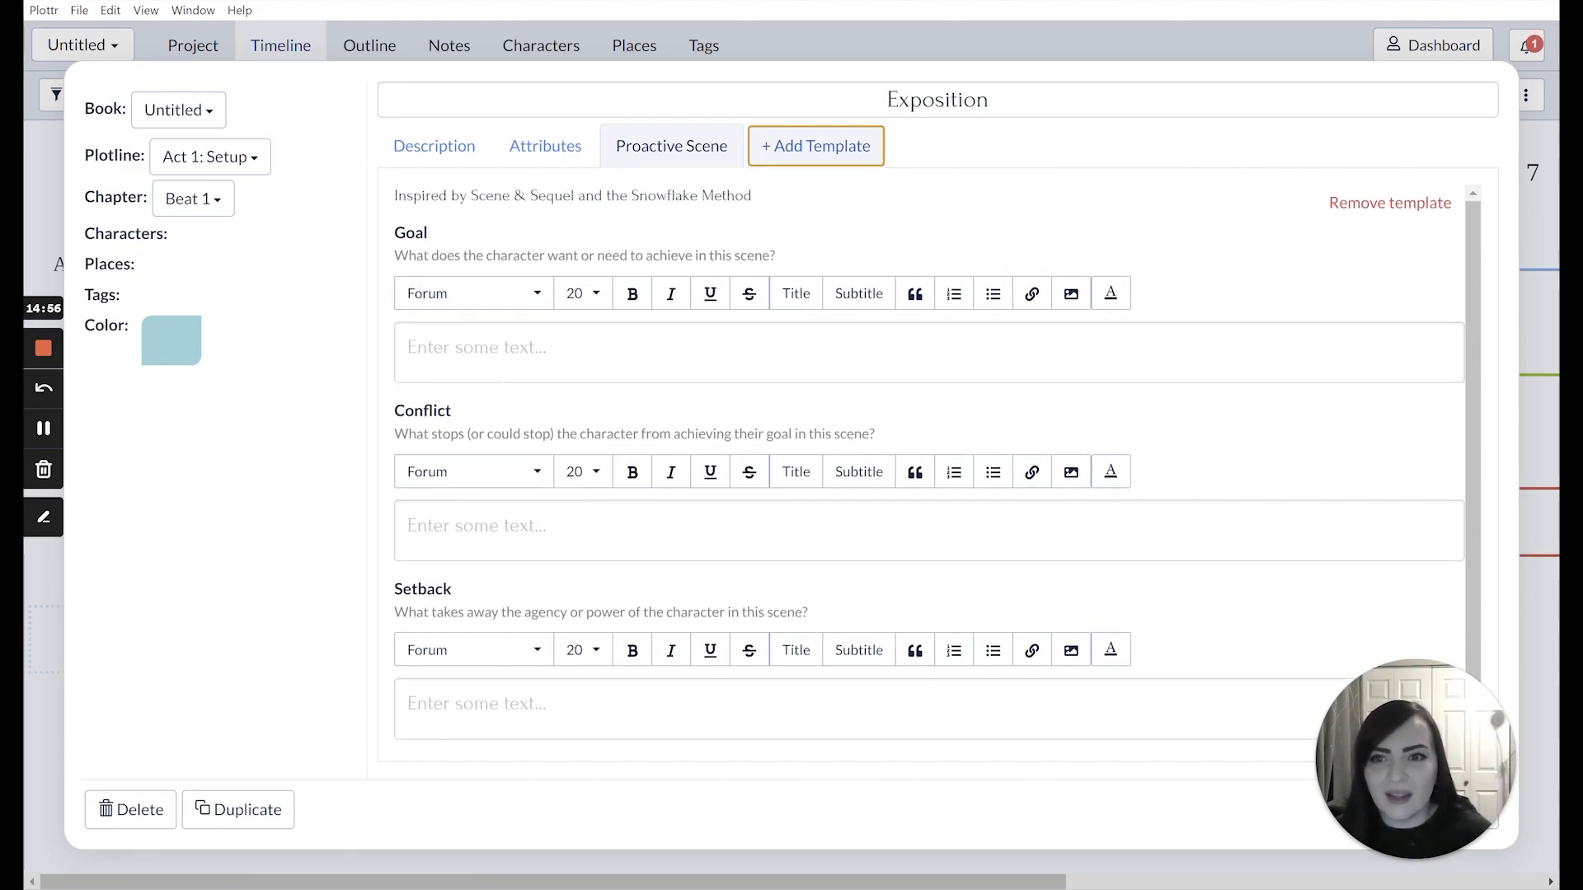
scroll(470, 263, down, 1)
click(531, 161)
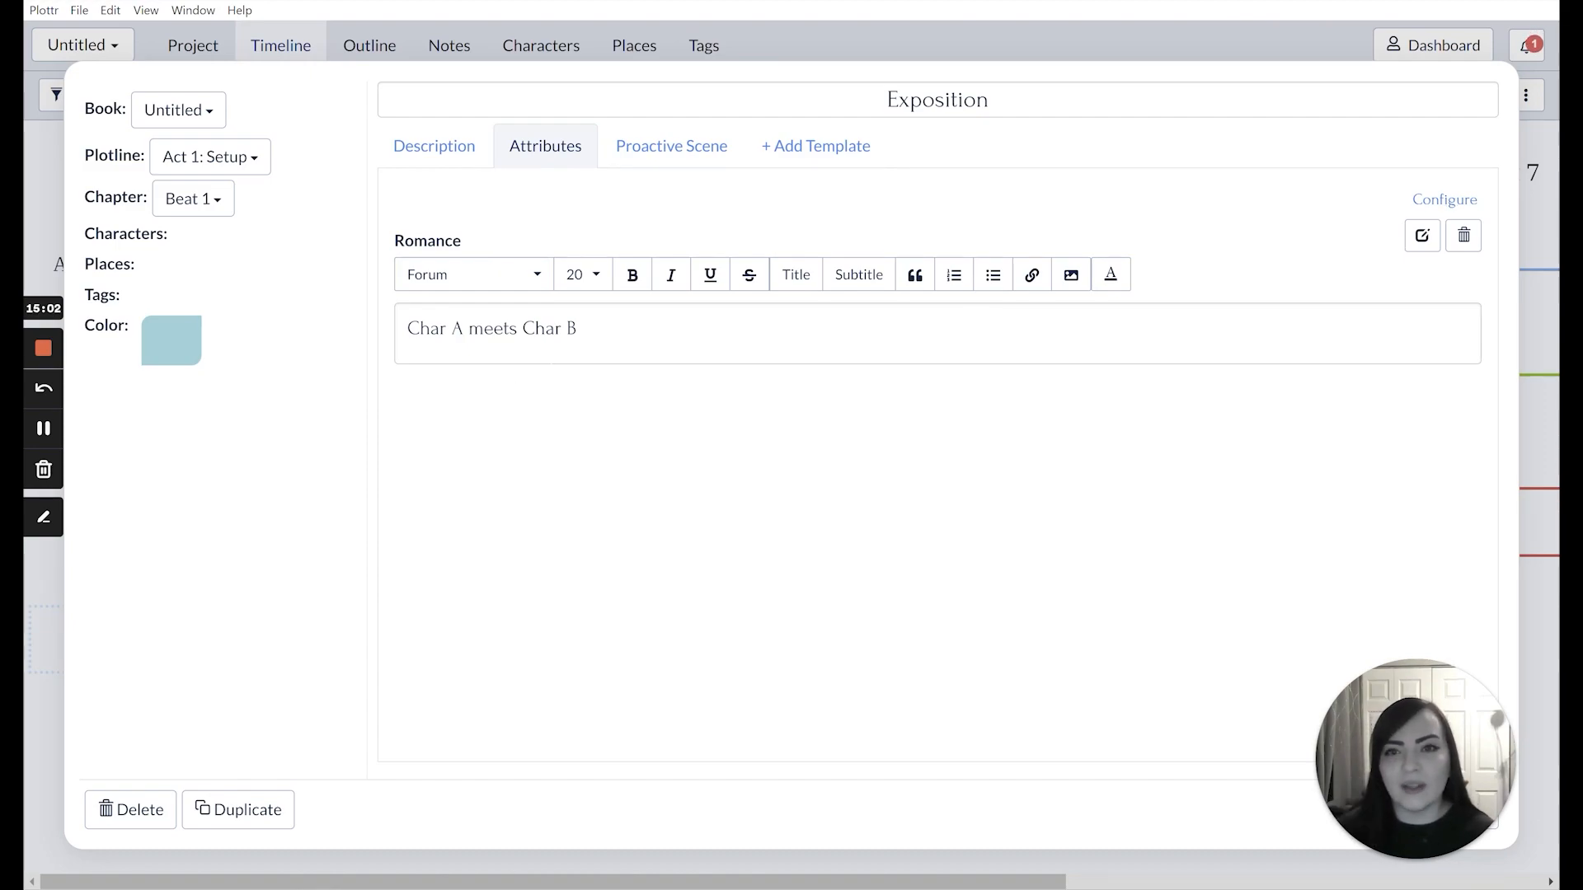
click(651, 151)
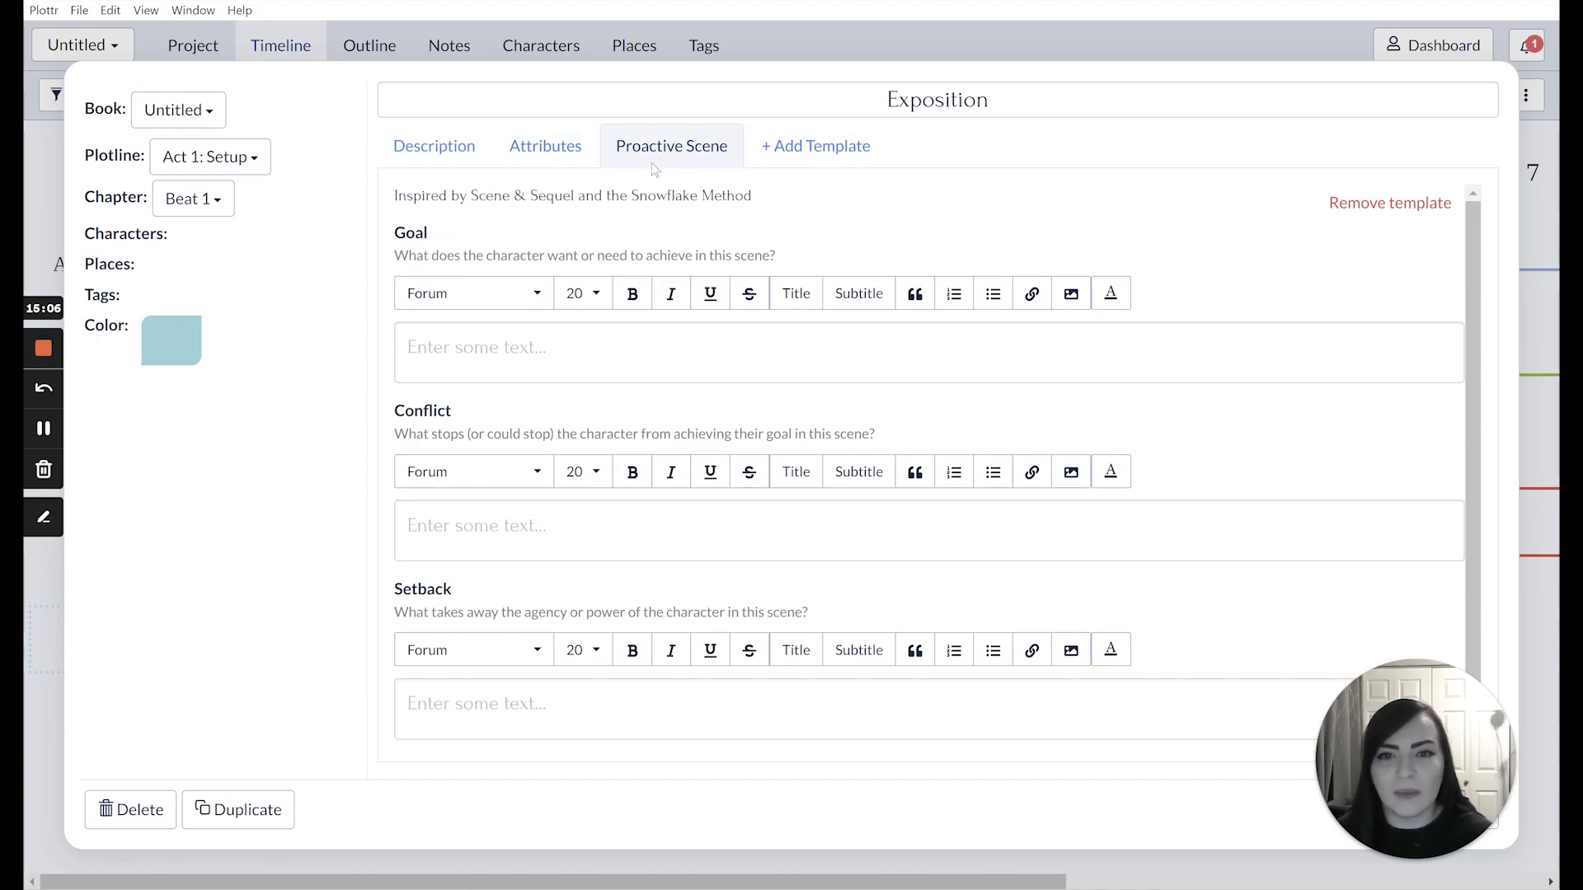
scroll(668, 202, down, 1)
scroll(669, 203, up, 1)
mouse_move(238, 332)
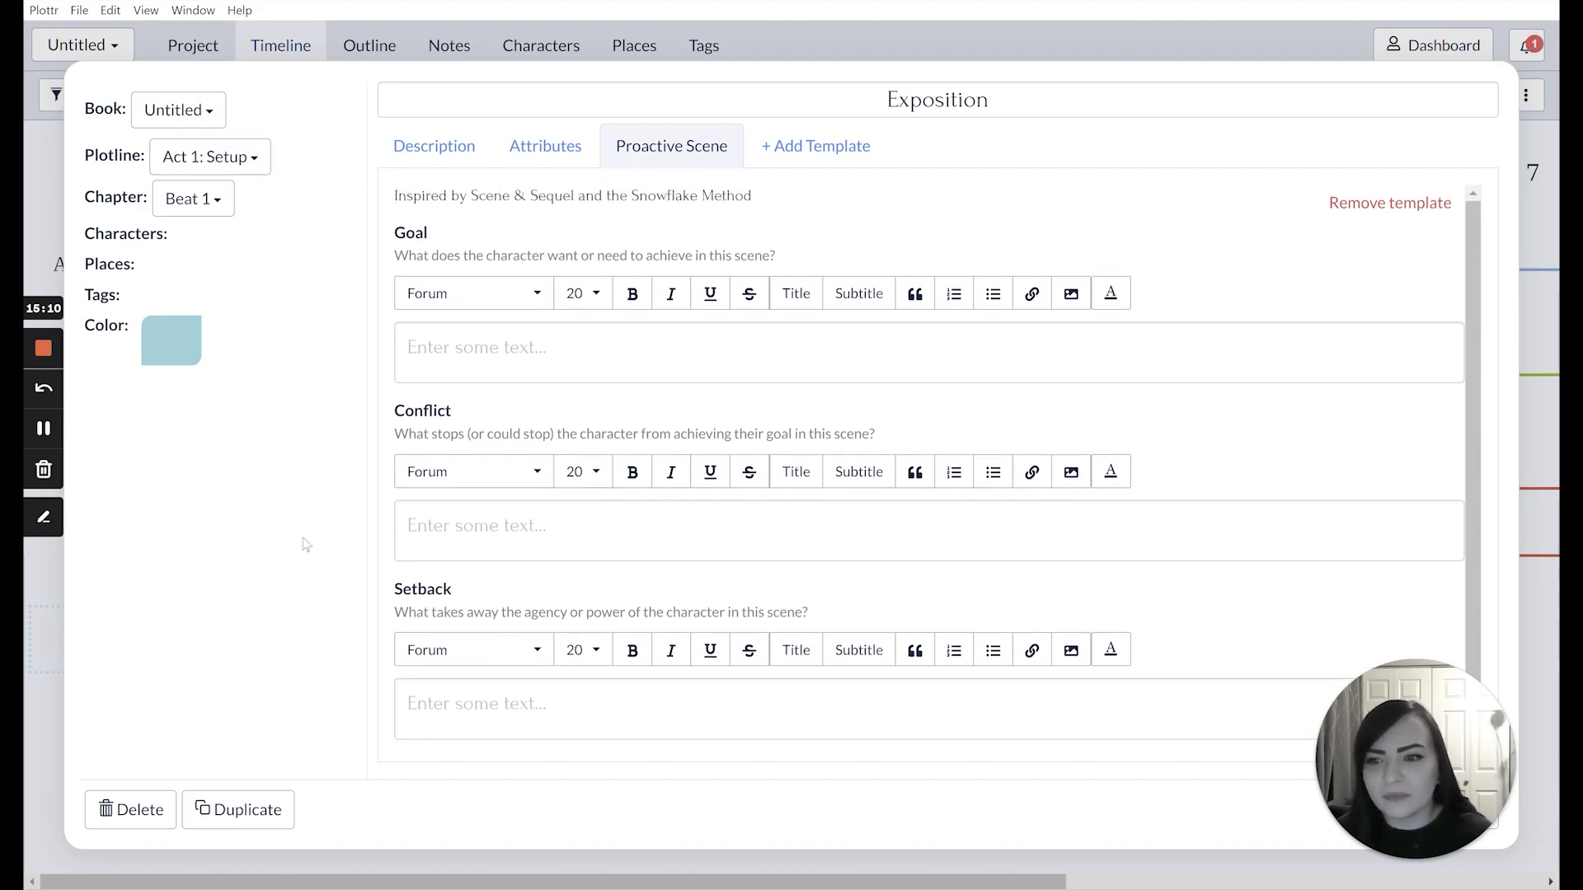
click(1535, 245)
Add a scene card titled "B" below Exposition in Beat 1, using the Goal, Motivation, Conflict template
mouse_move(329, 288)
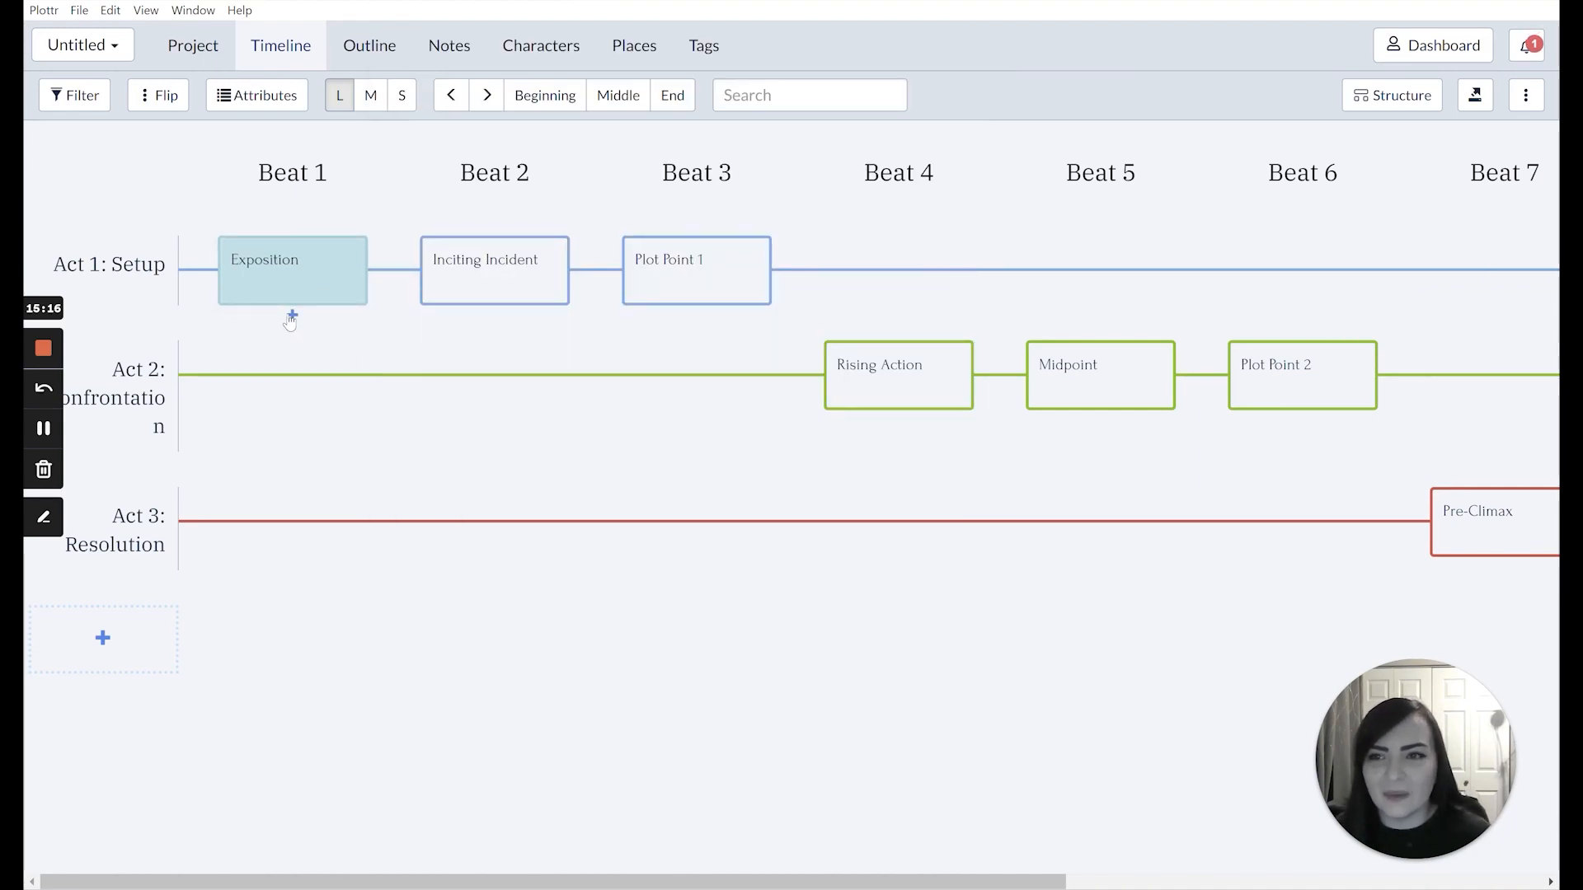
click(291, 322)
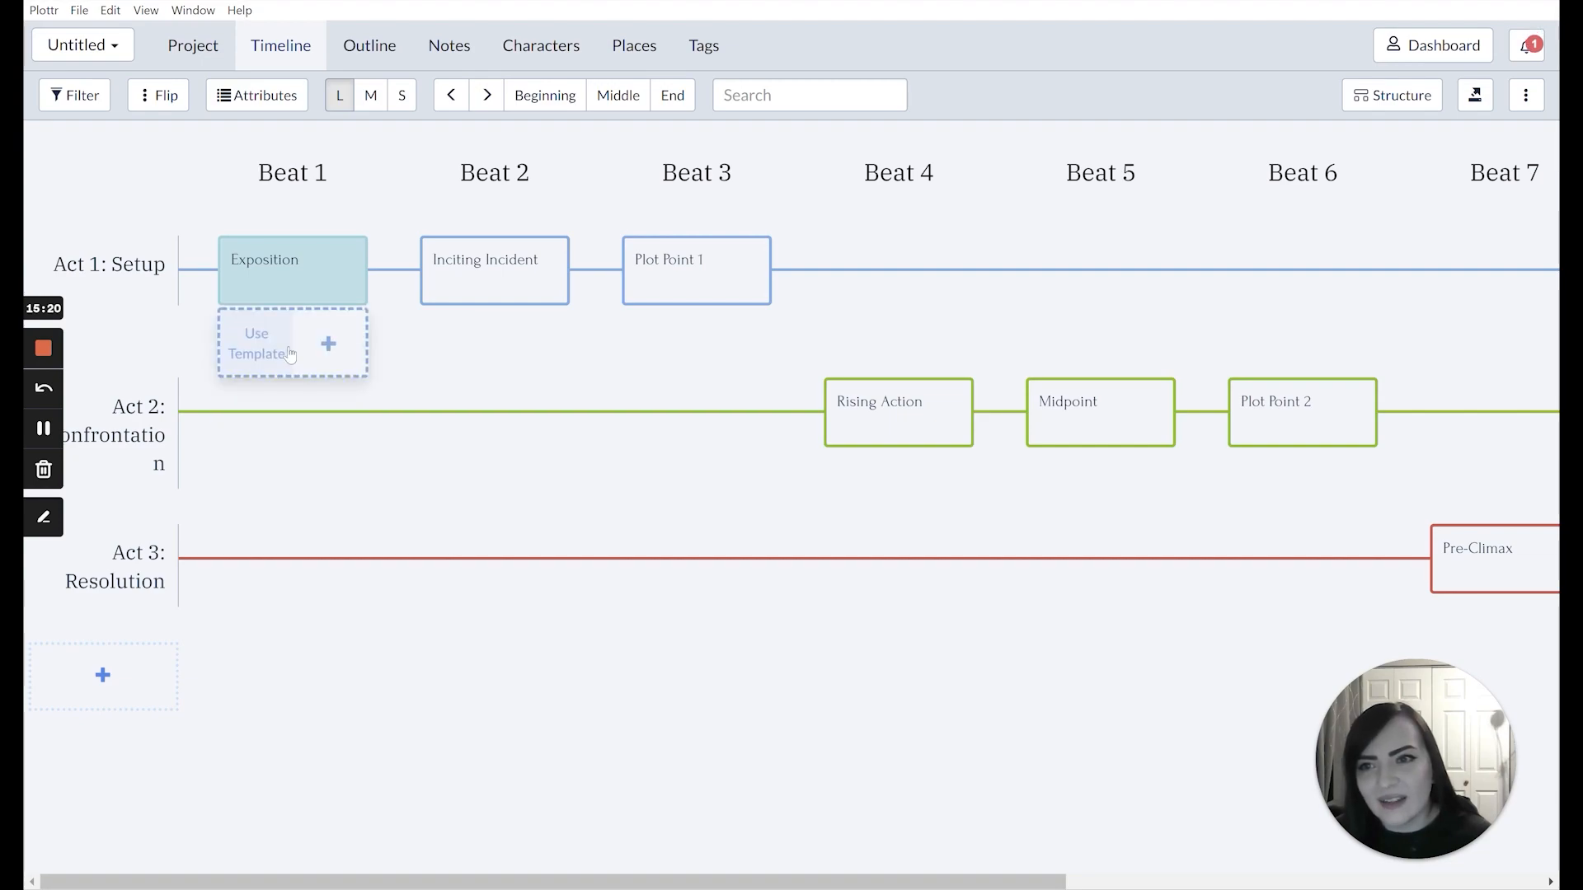
click(272, 352)
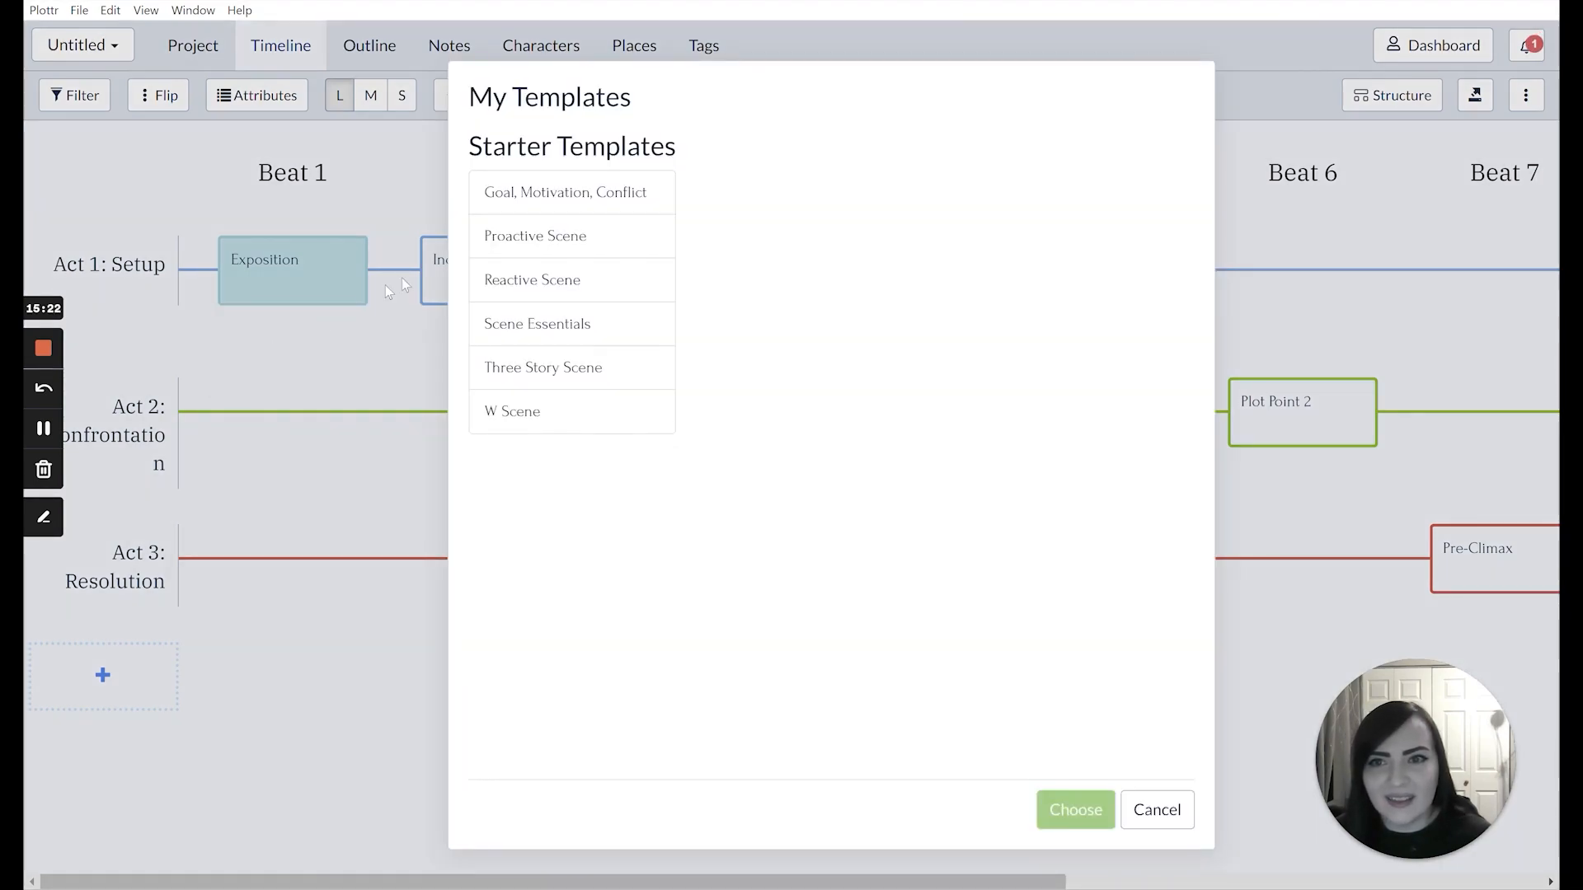
click(519, 204)
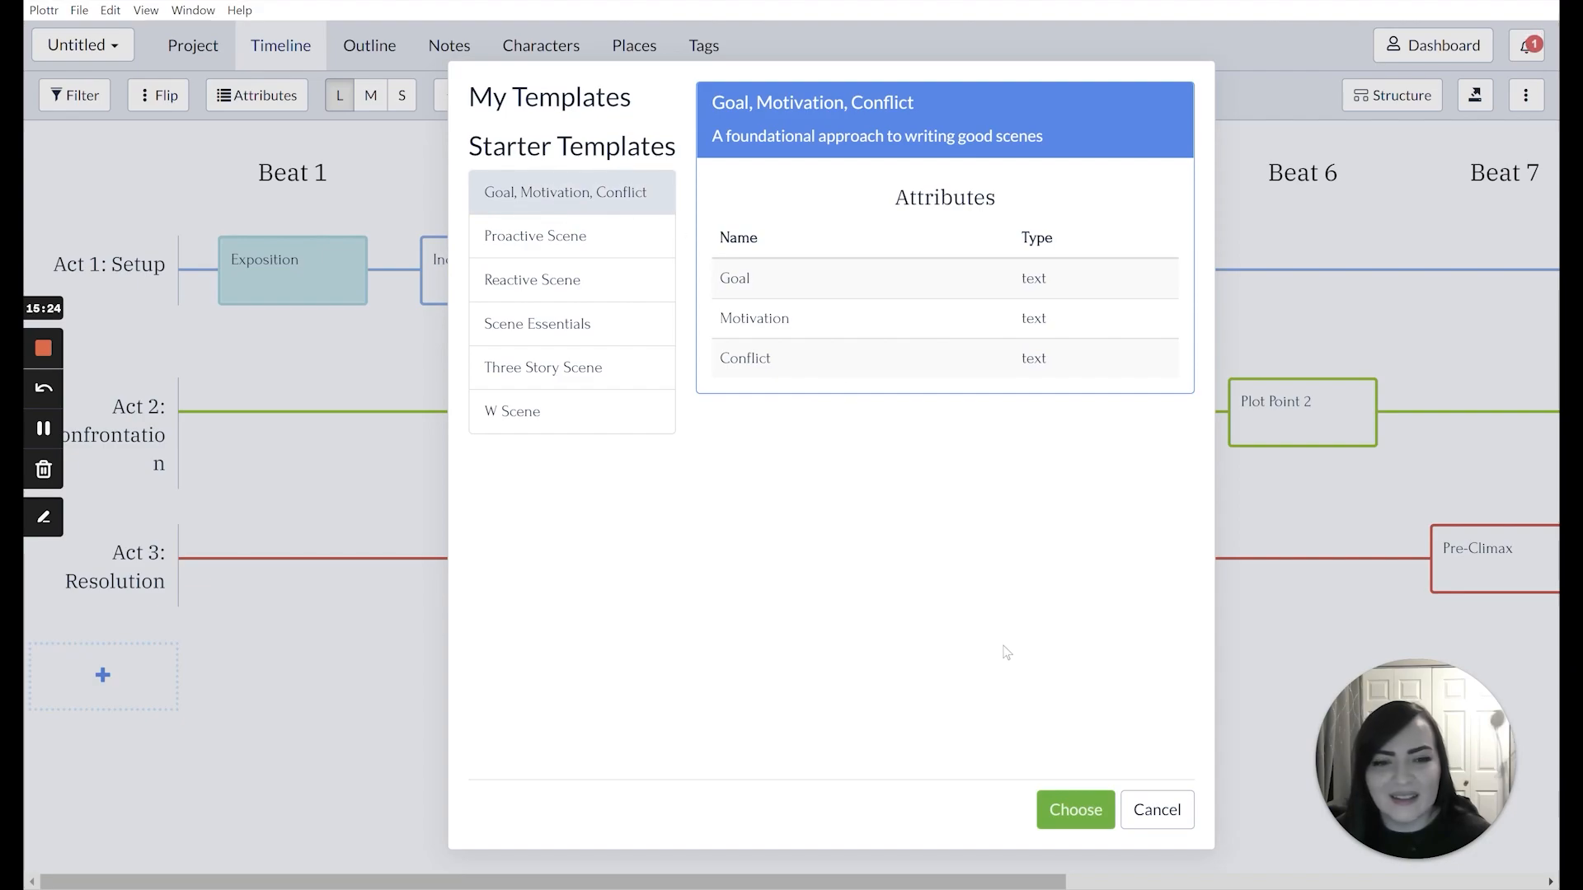
click(1075, 809)
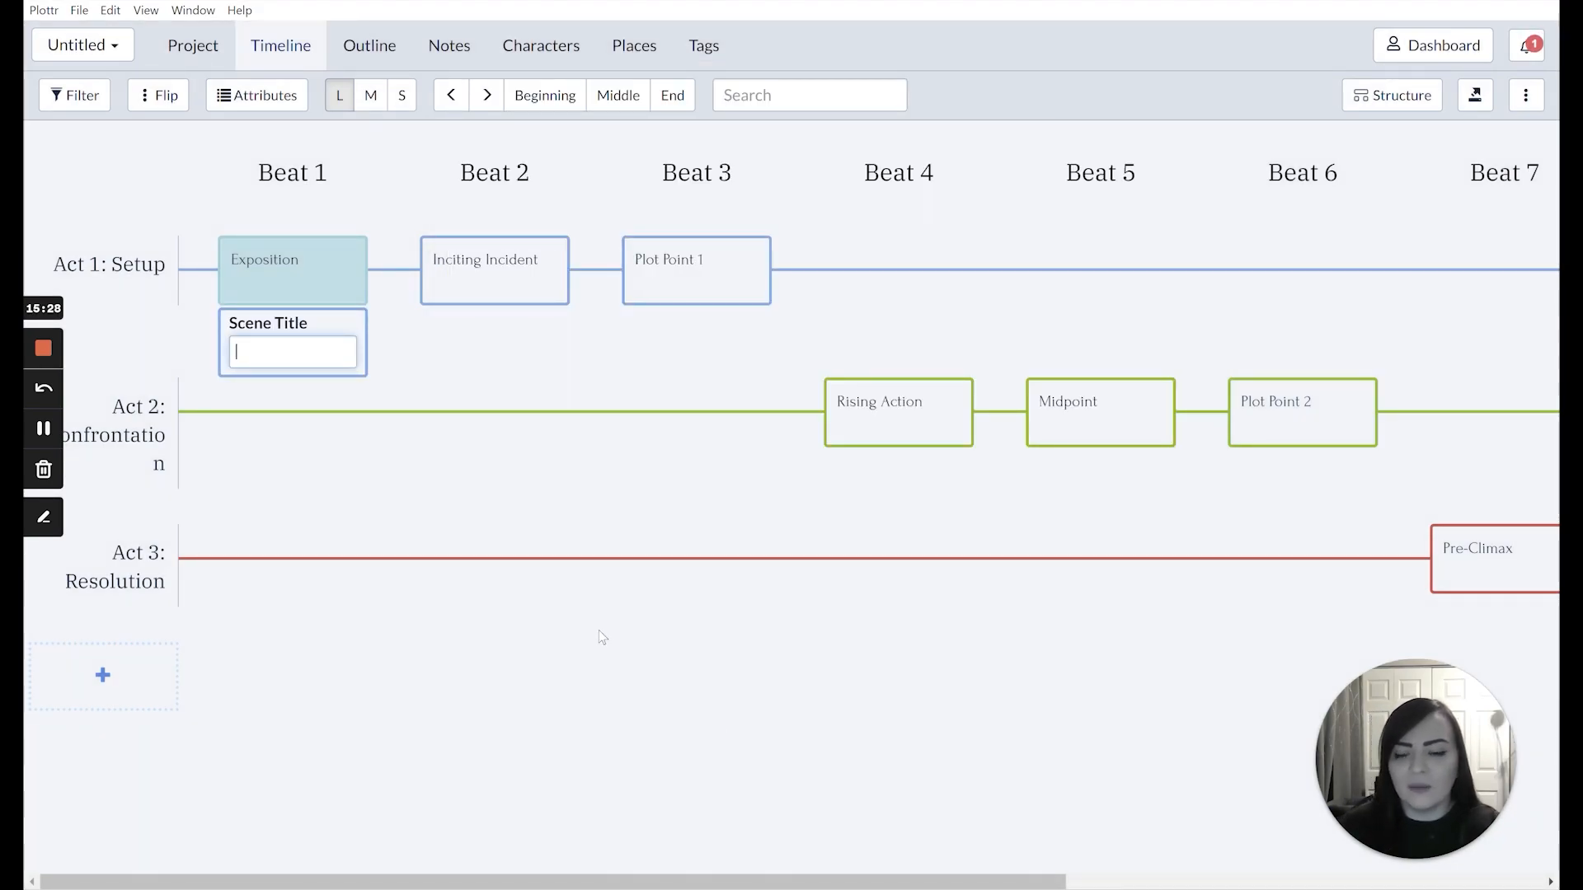
text(B)
key(Return)
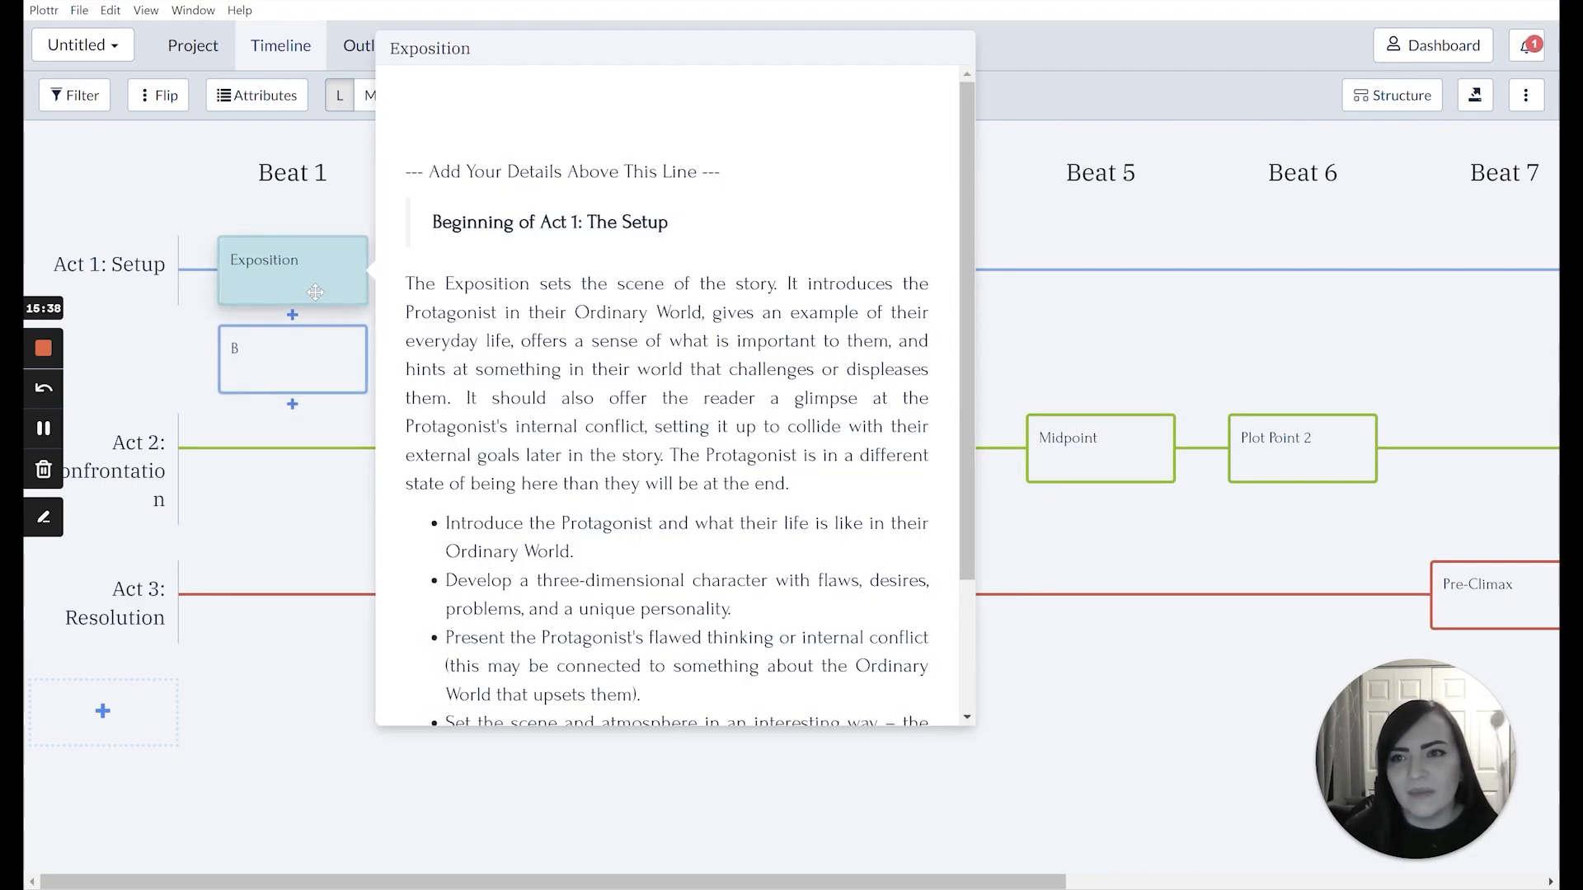
Move card B to Beat 4 on the Act 1: Setup plotline, and Plot Point 1 below Inciting Incident in Beat 2
mouse_move(116, 274)
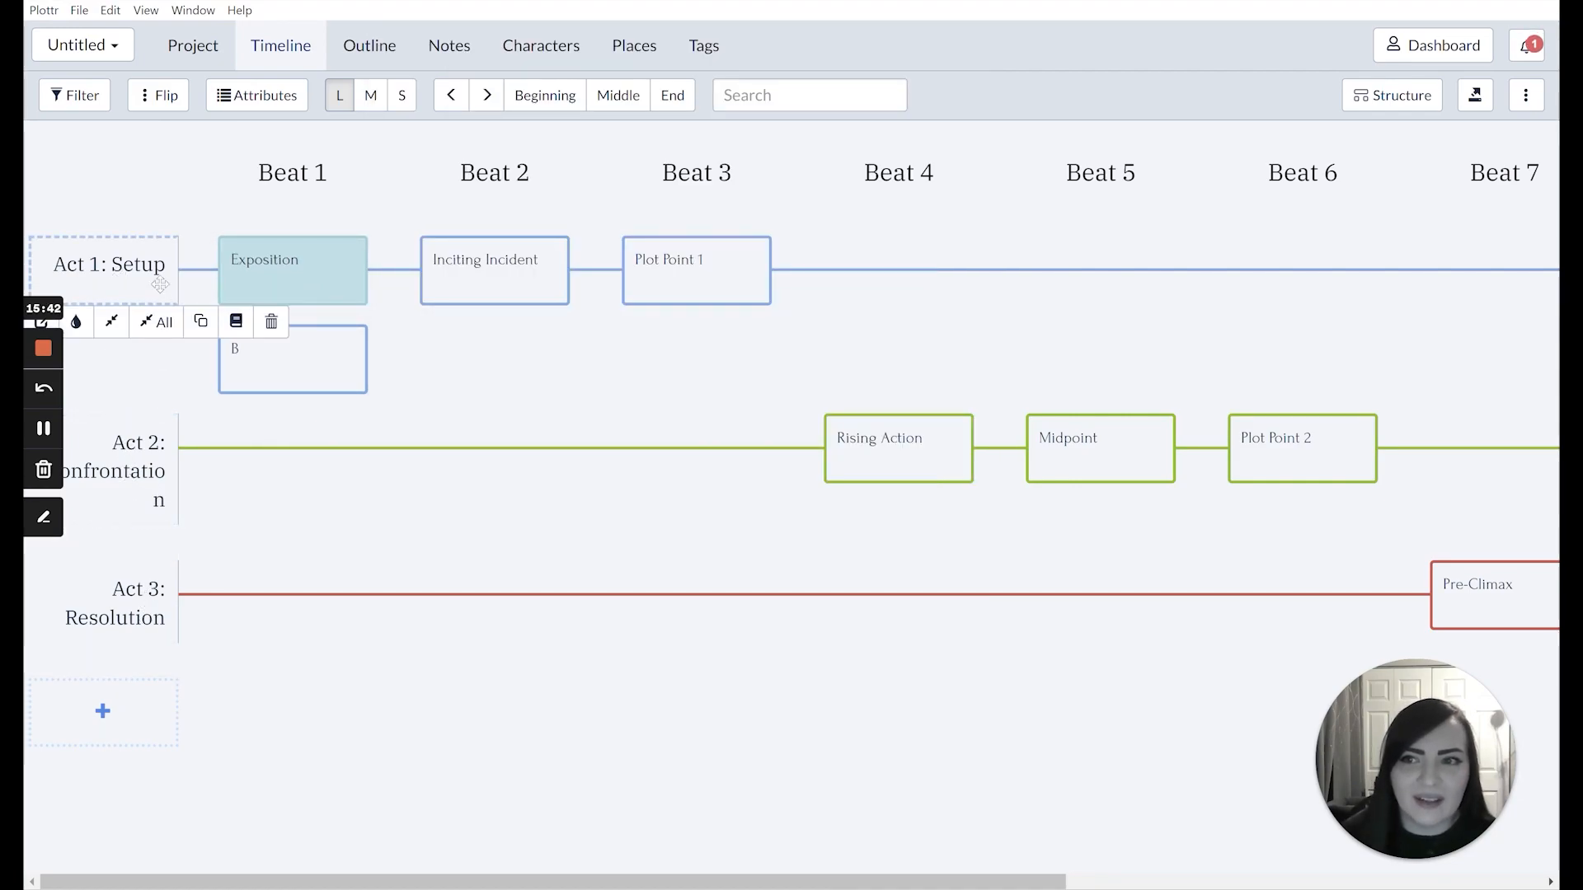
mouse_move(292, 274)
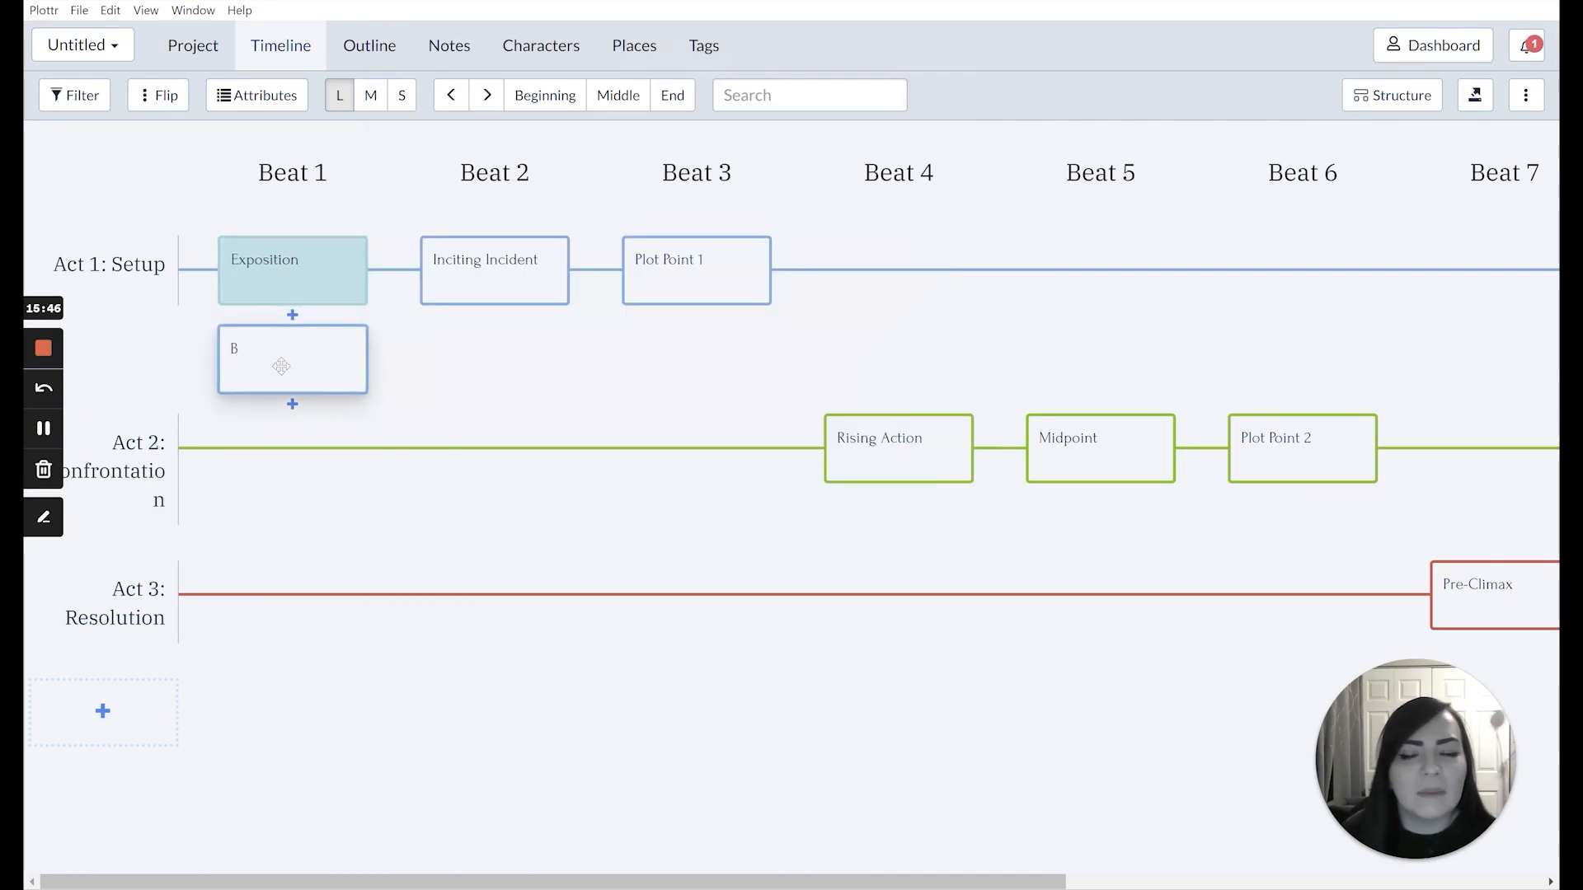
drag(285, 365, 893, 277)
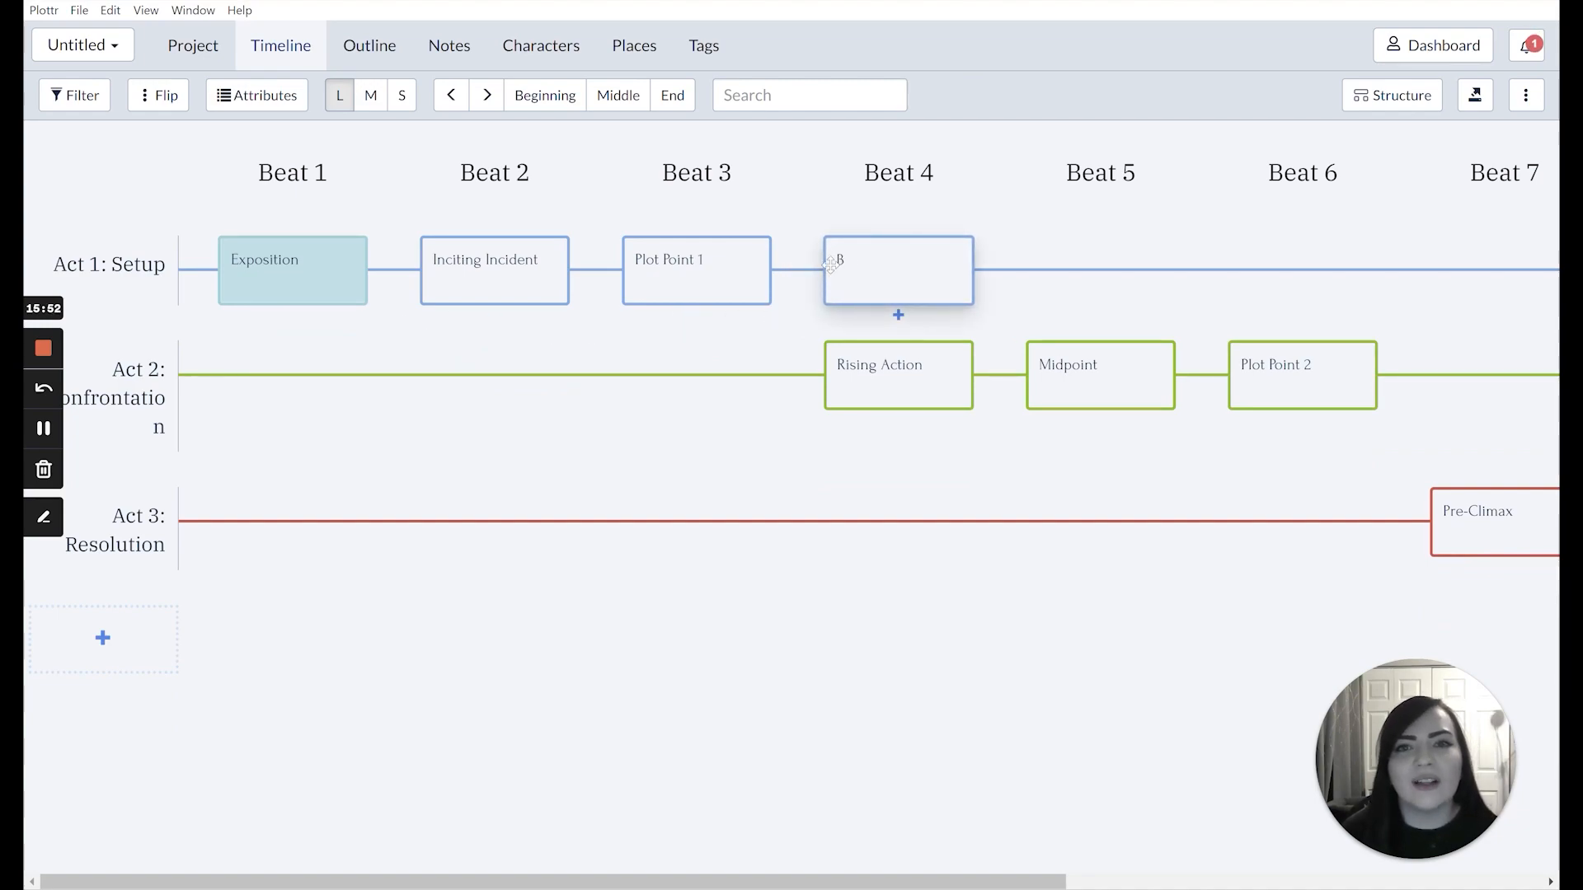
mouse_move(684, 270)
drag(684, 271, 478, 330)
mouse_move(495, 363)
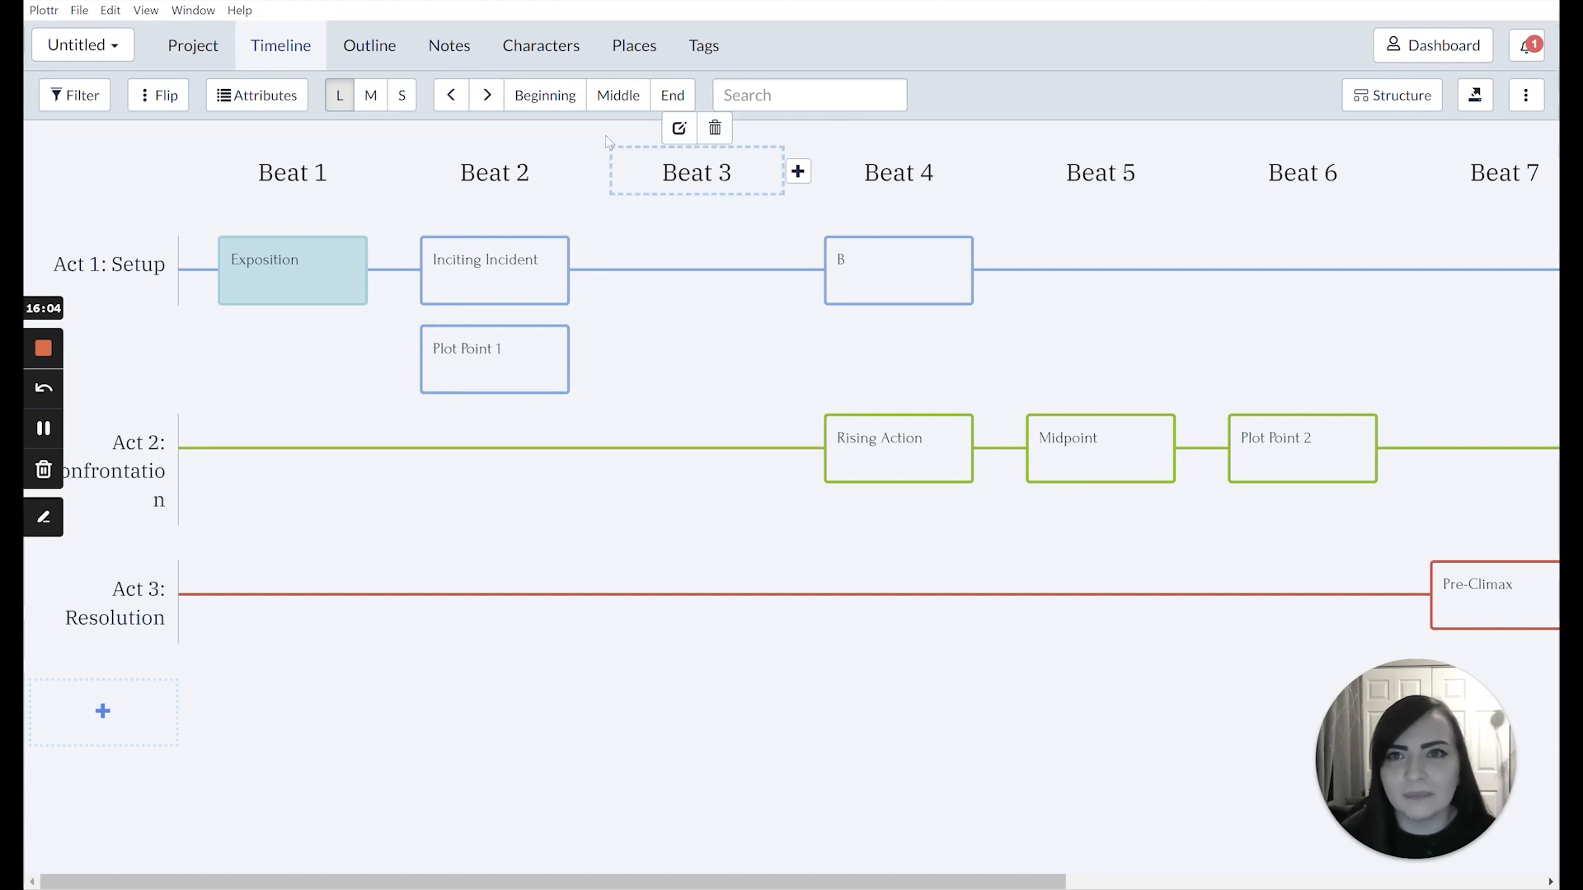
Compare the medium and small timeline sizes and leave the timeline at medium
click(618, 96)
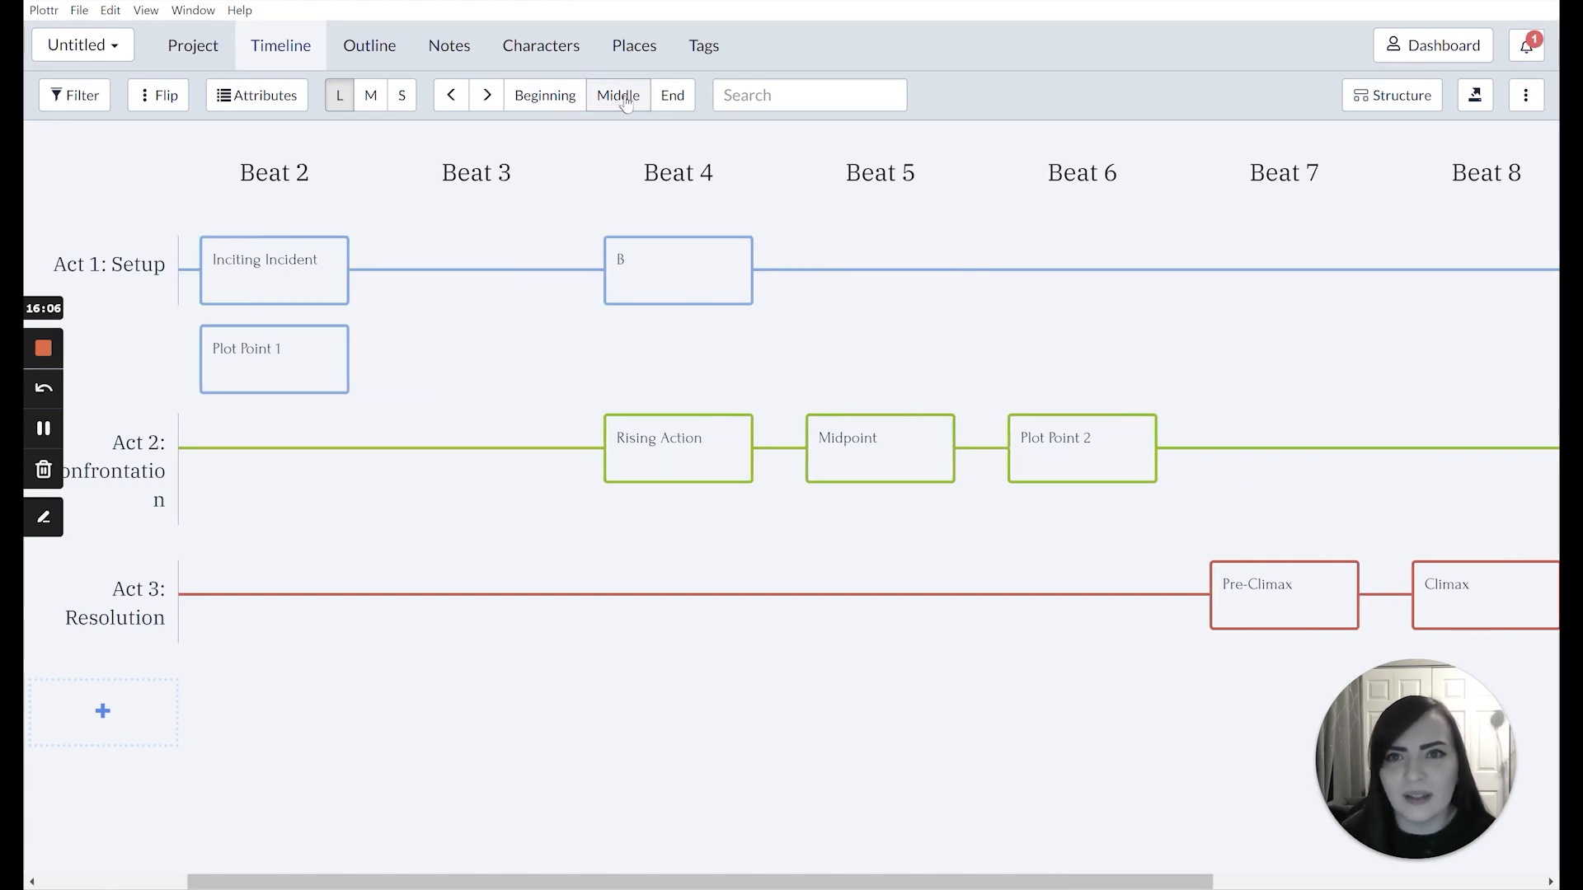
click(672, 98)
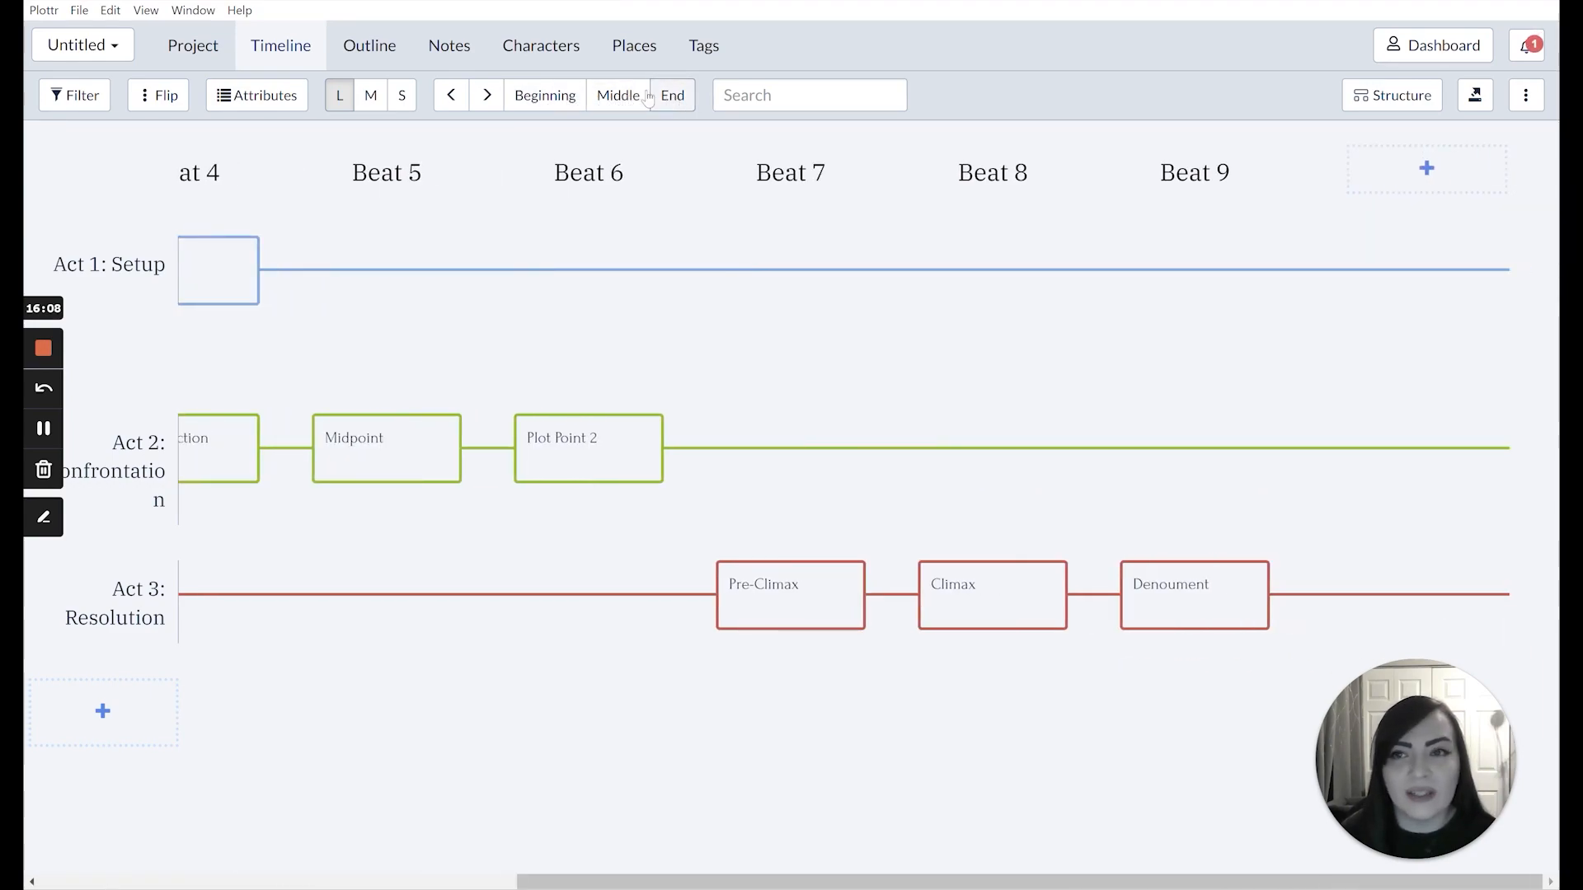
click(373, 96)
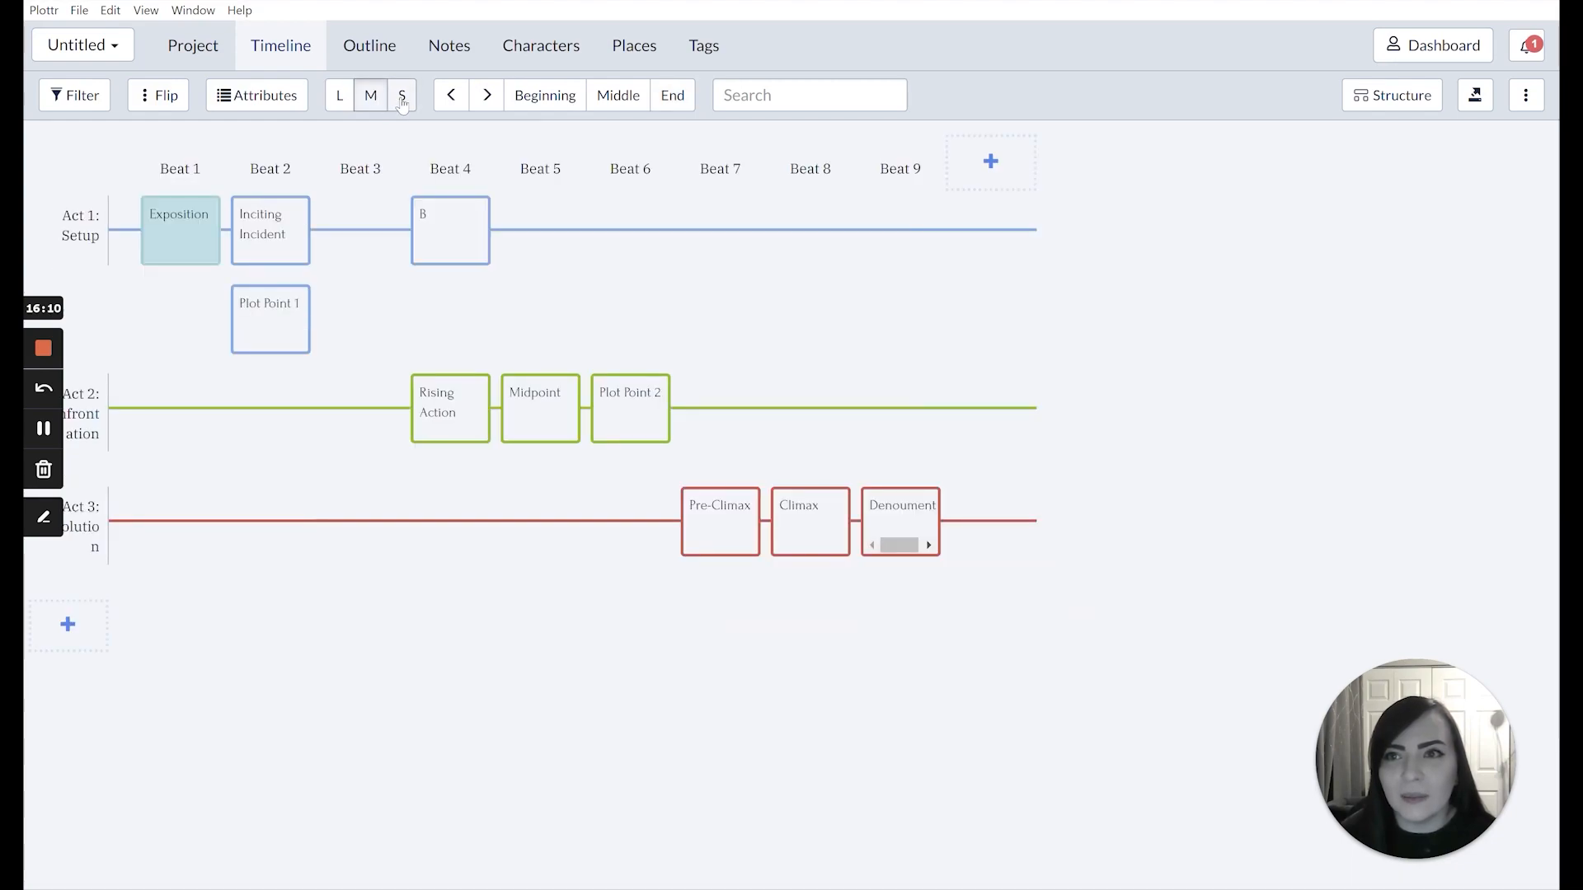
click(401, 96)
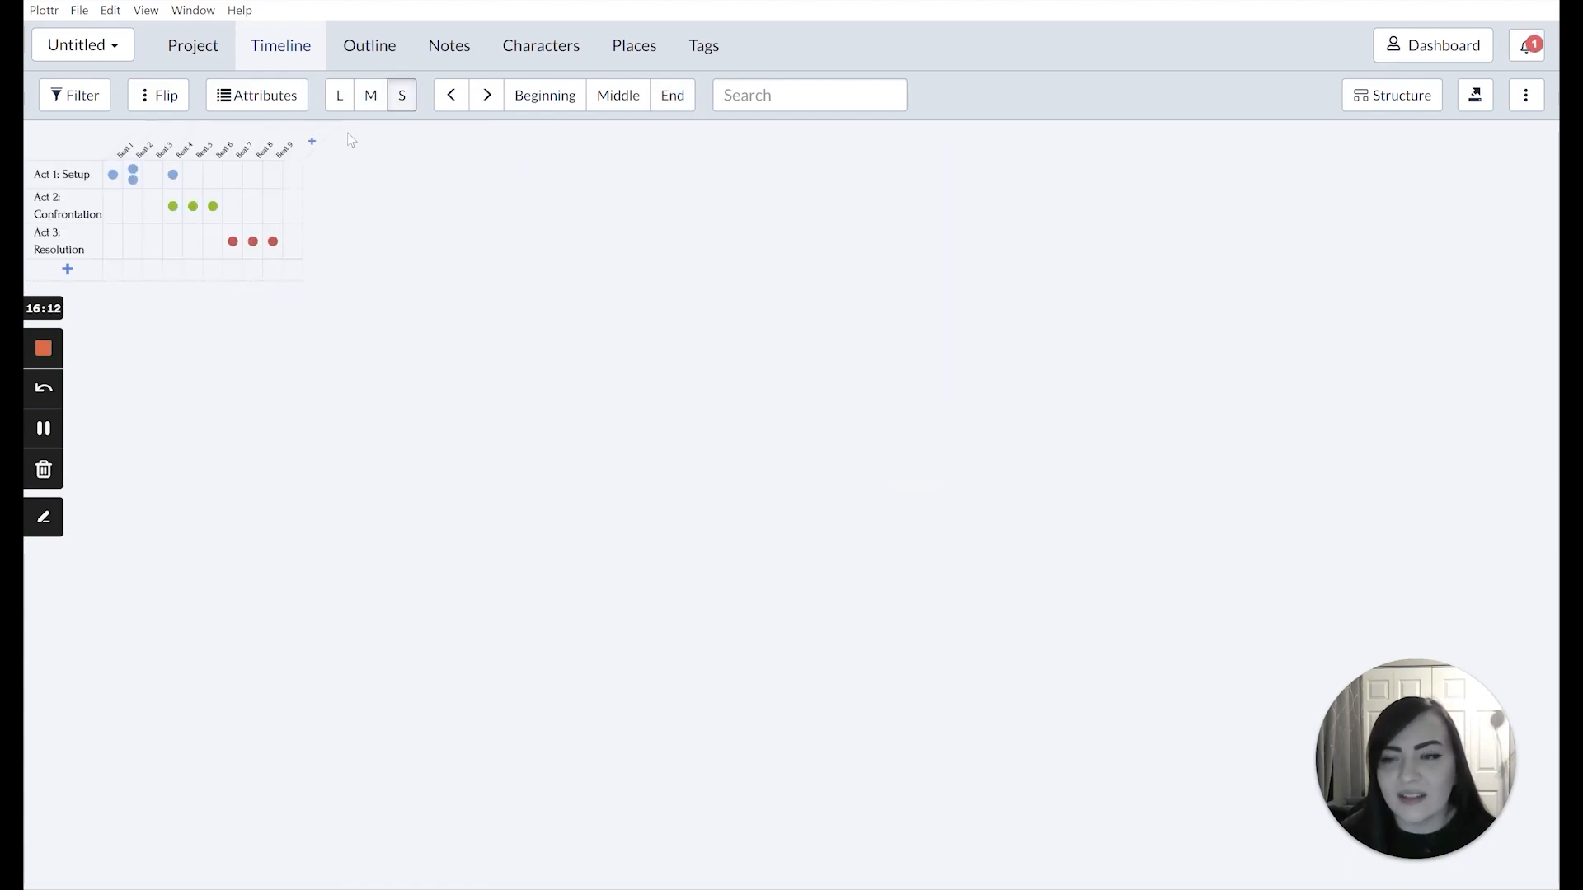
mouse_move(272, 245)
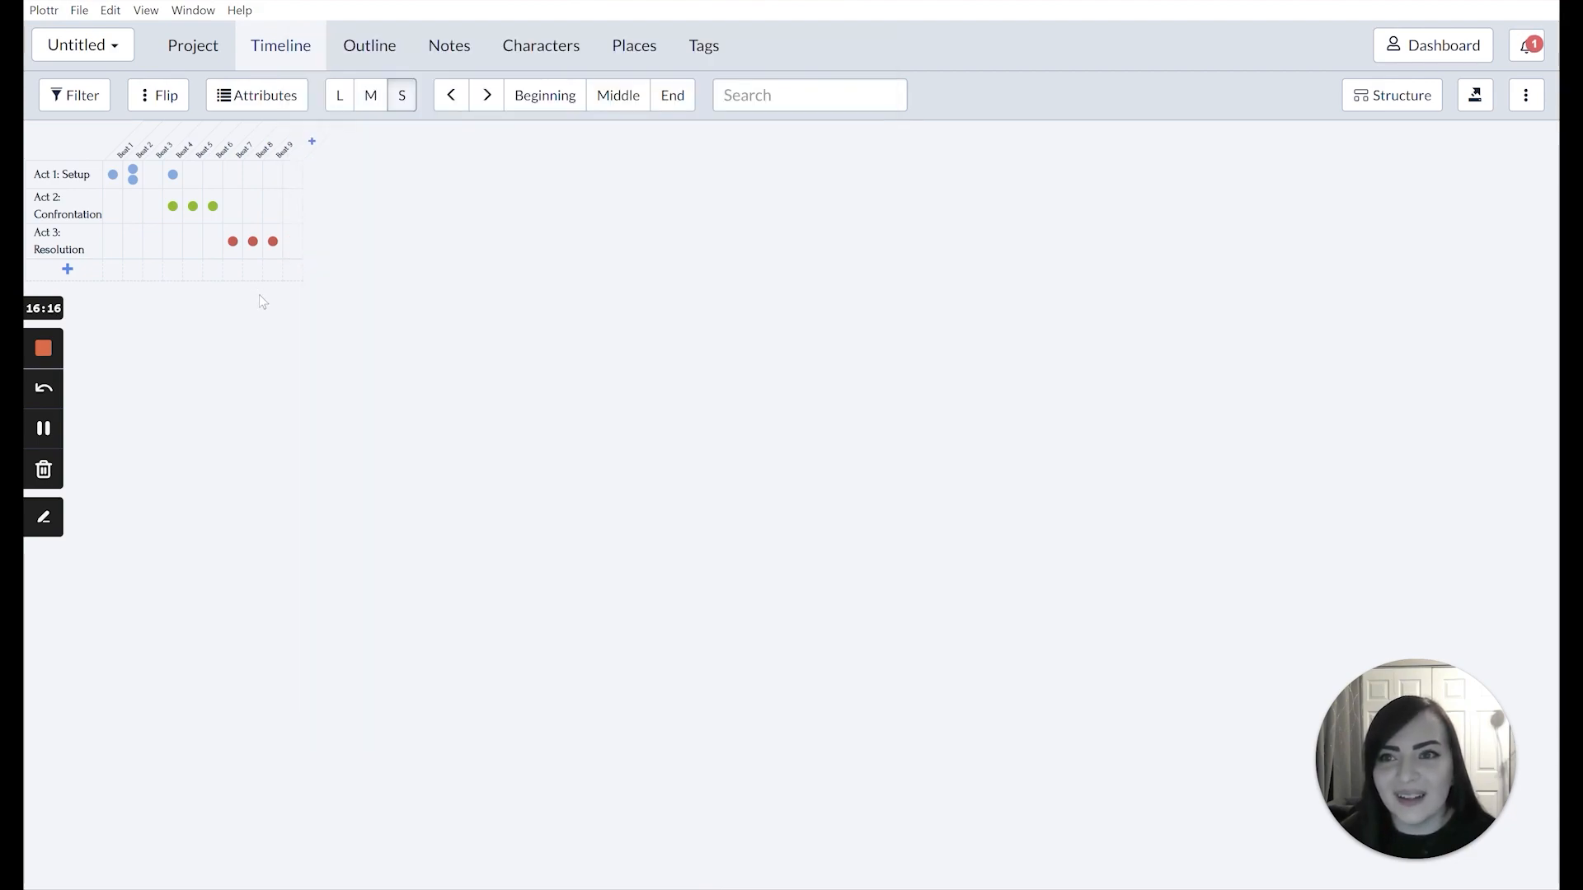
click(371, 97)
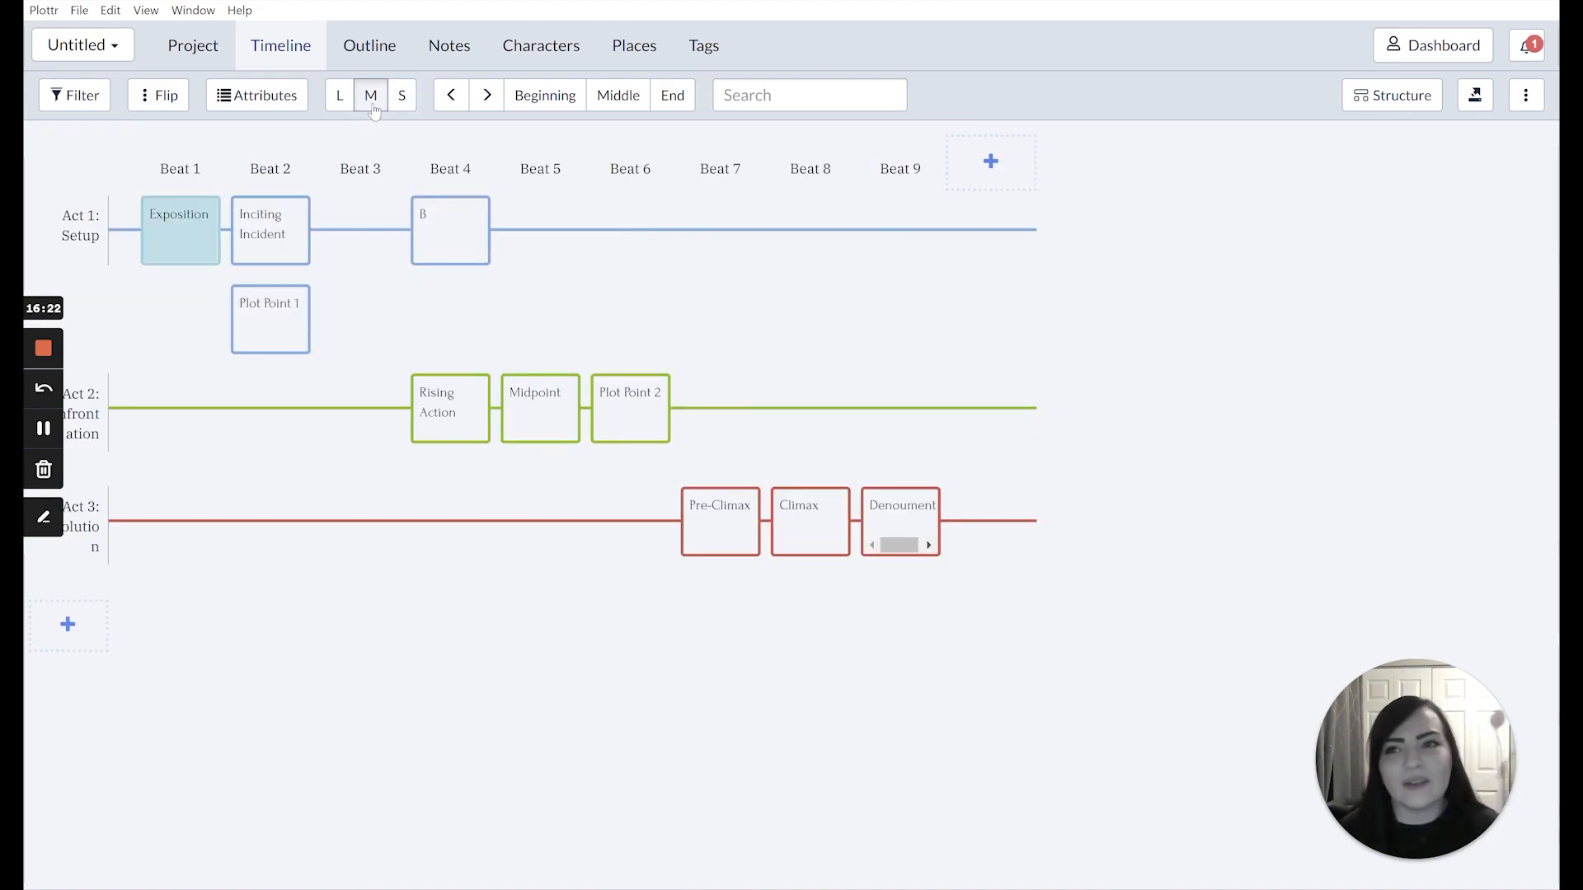
Check the custom scene attributes, and flip the timeline to vertical orientation and back to horizontal
click(287, 93)
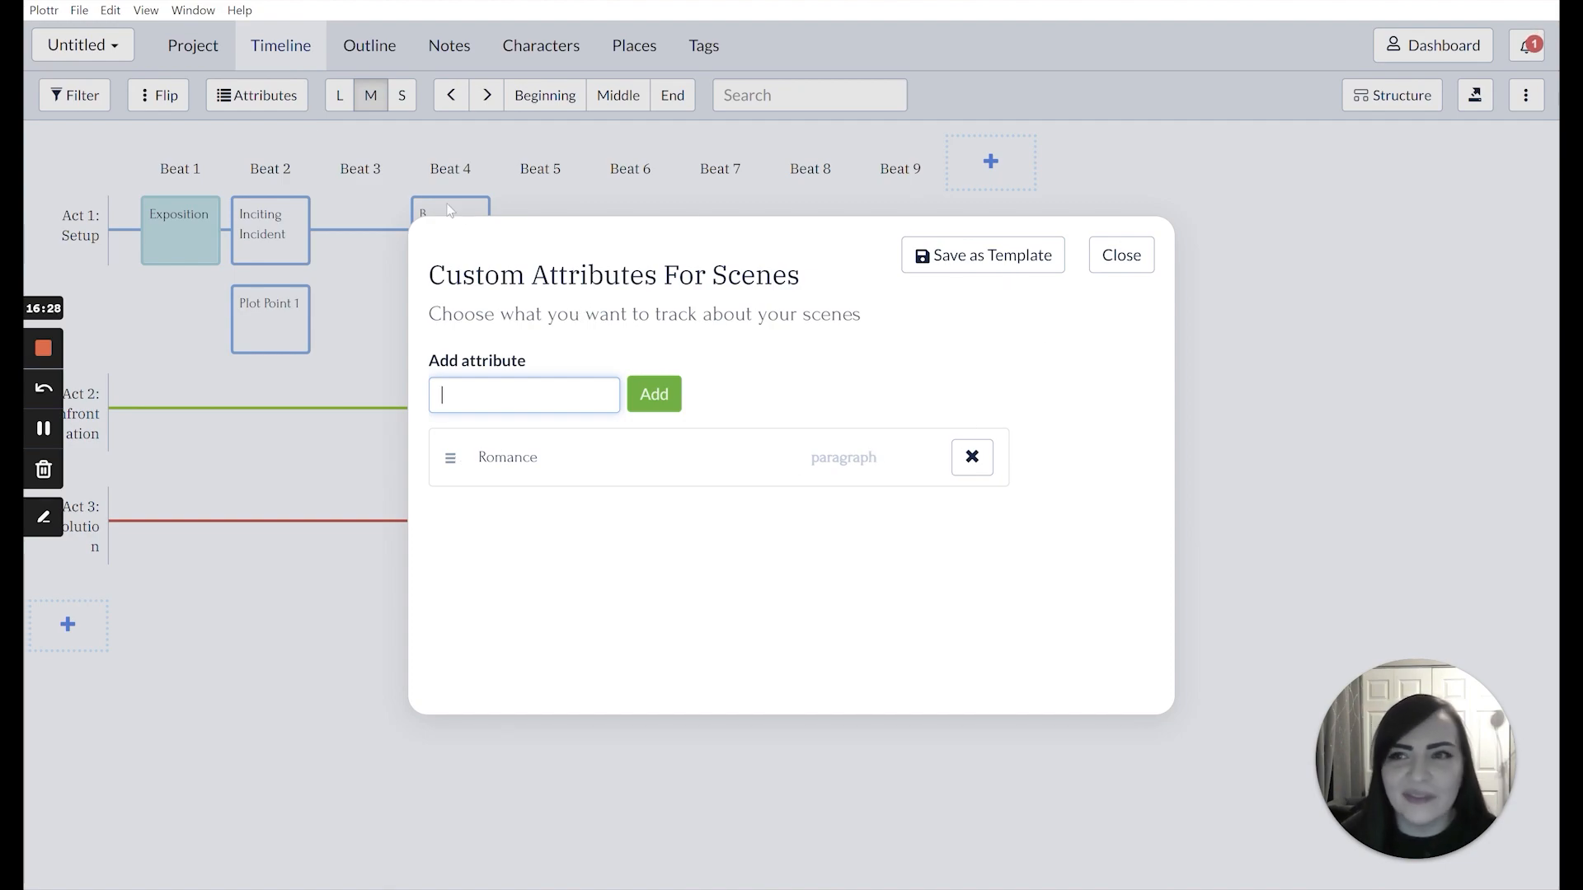
click(151, 104)
click(169, 99)
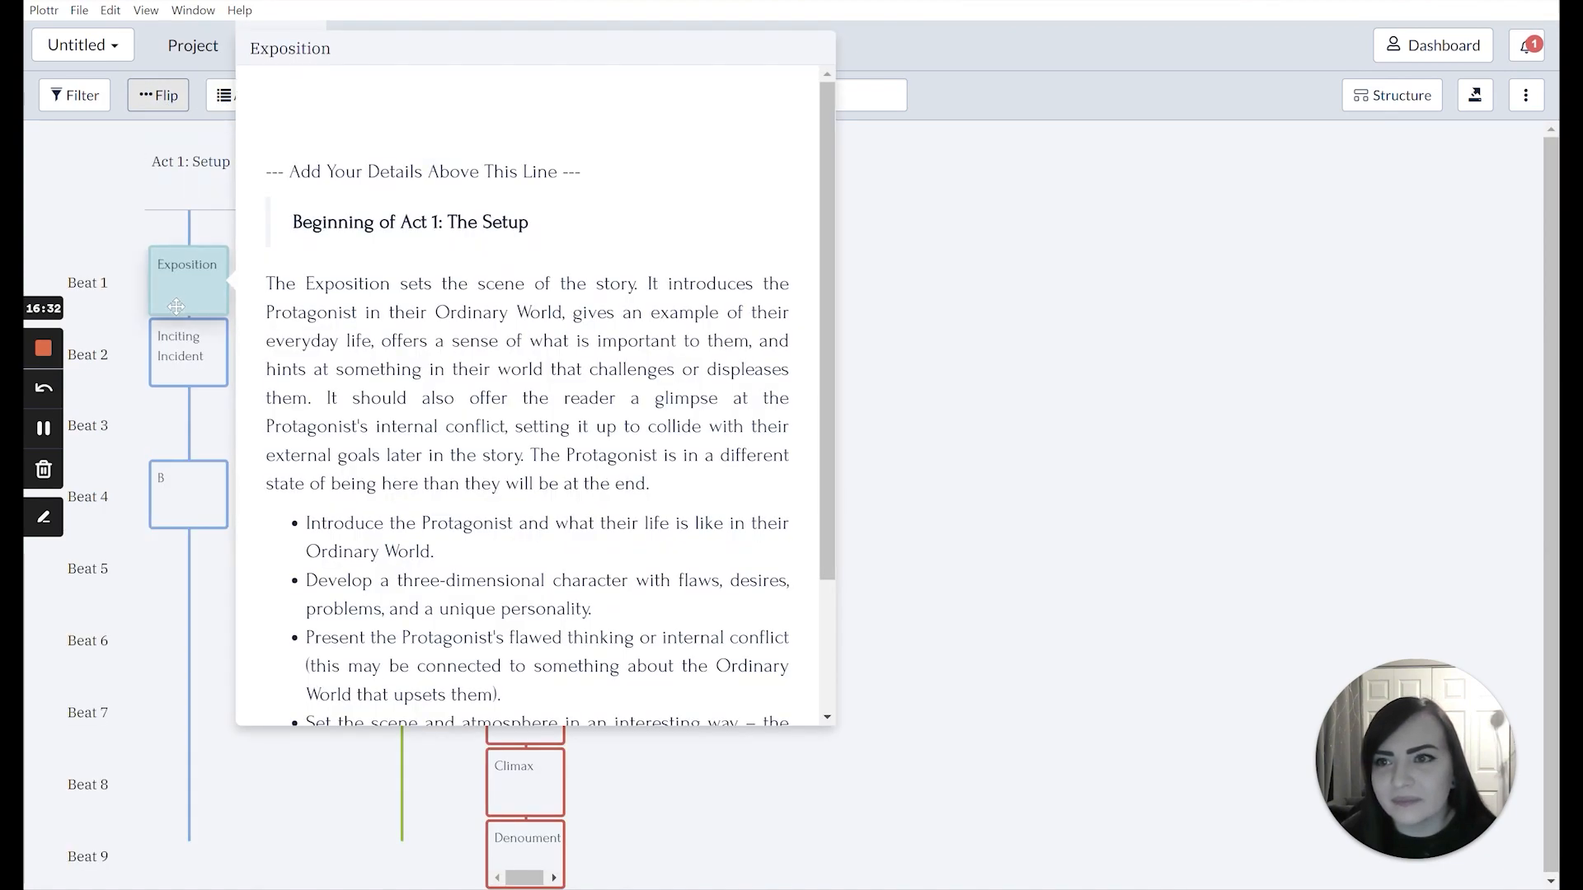
click(168, 108)
click(168, 108)
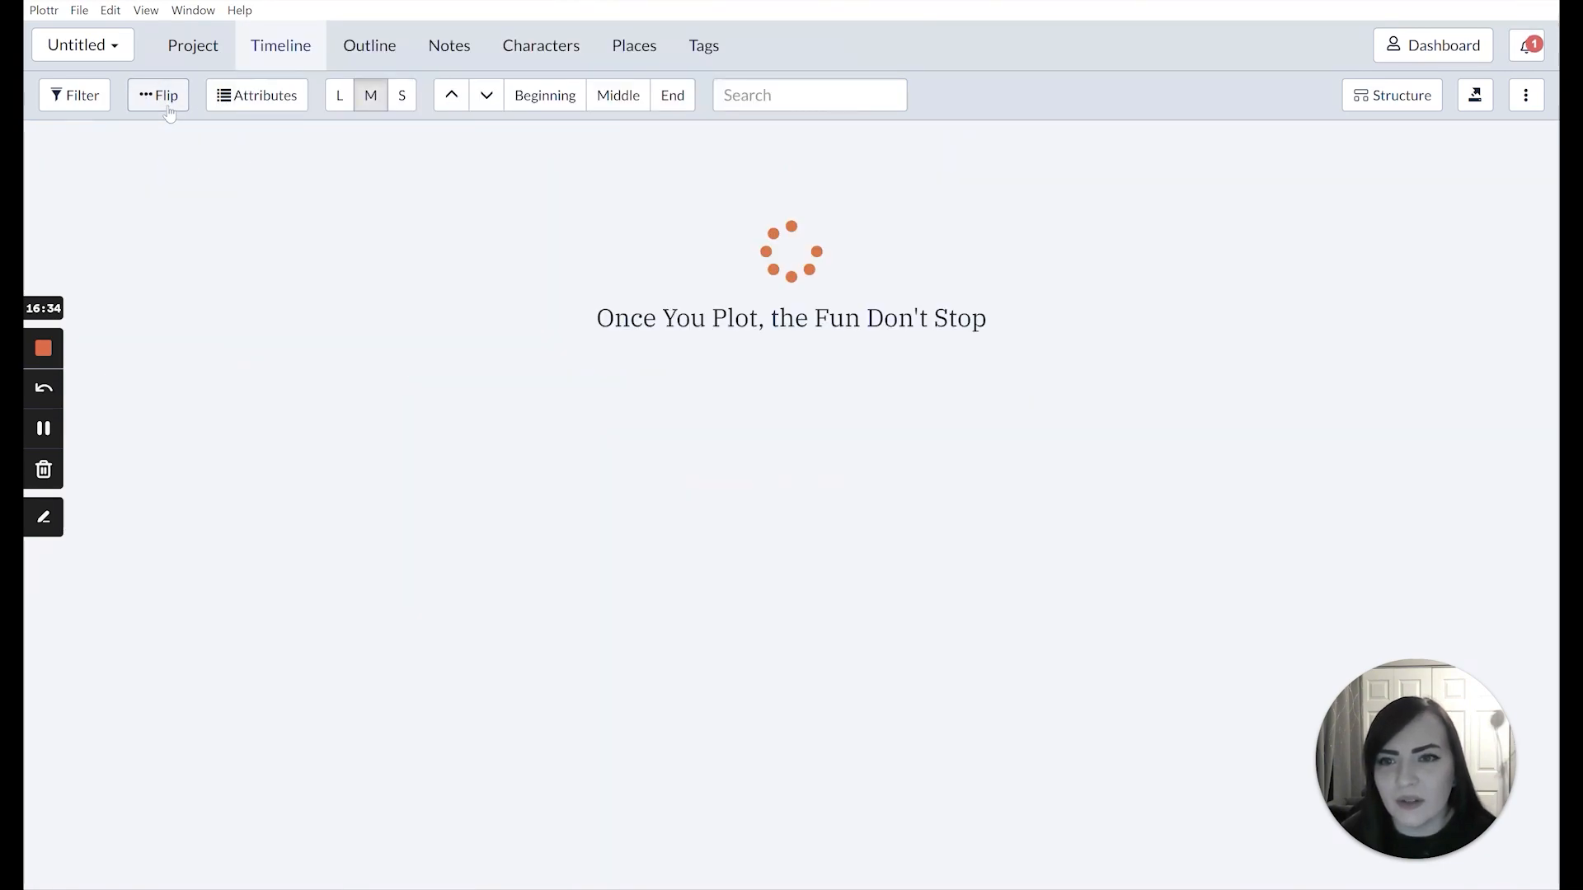
click(168, 108)
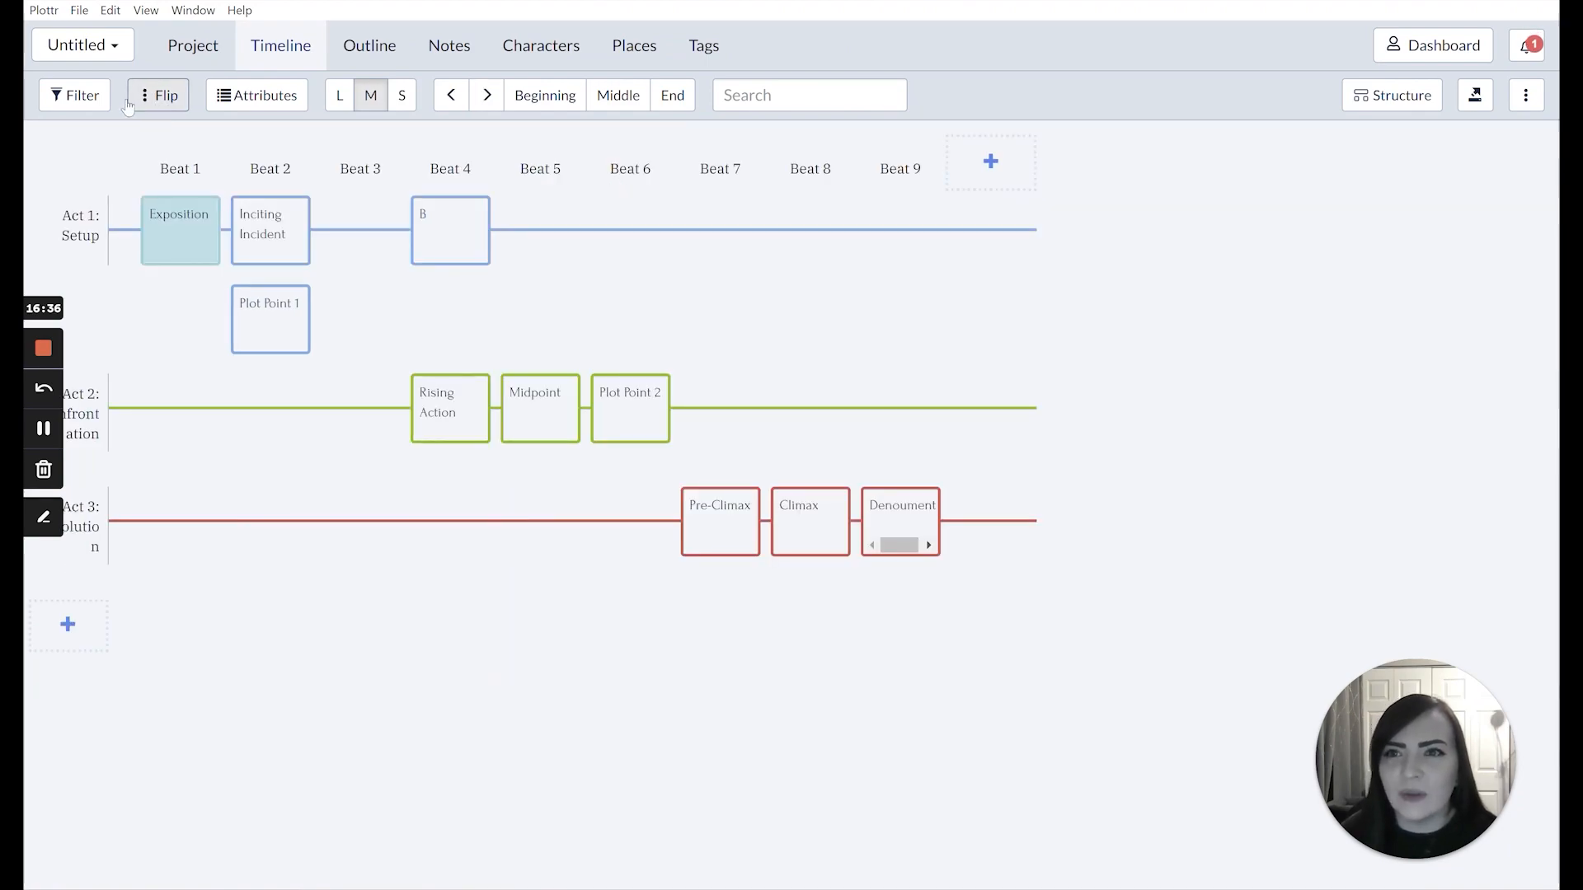
Set the Beat text color to dark red in the timeline structure, reset it to the default, and apply dark red again
click(1404, 112)
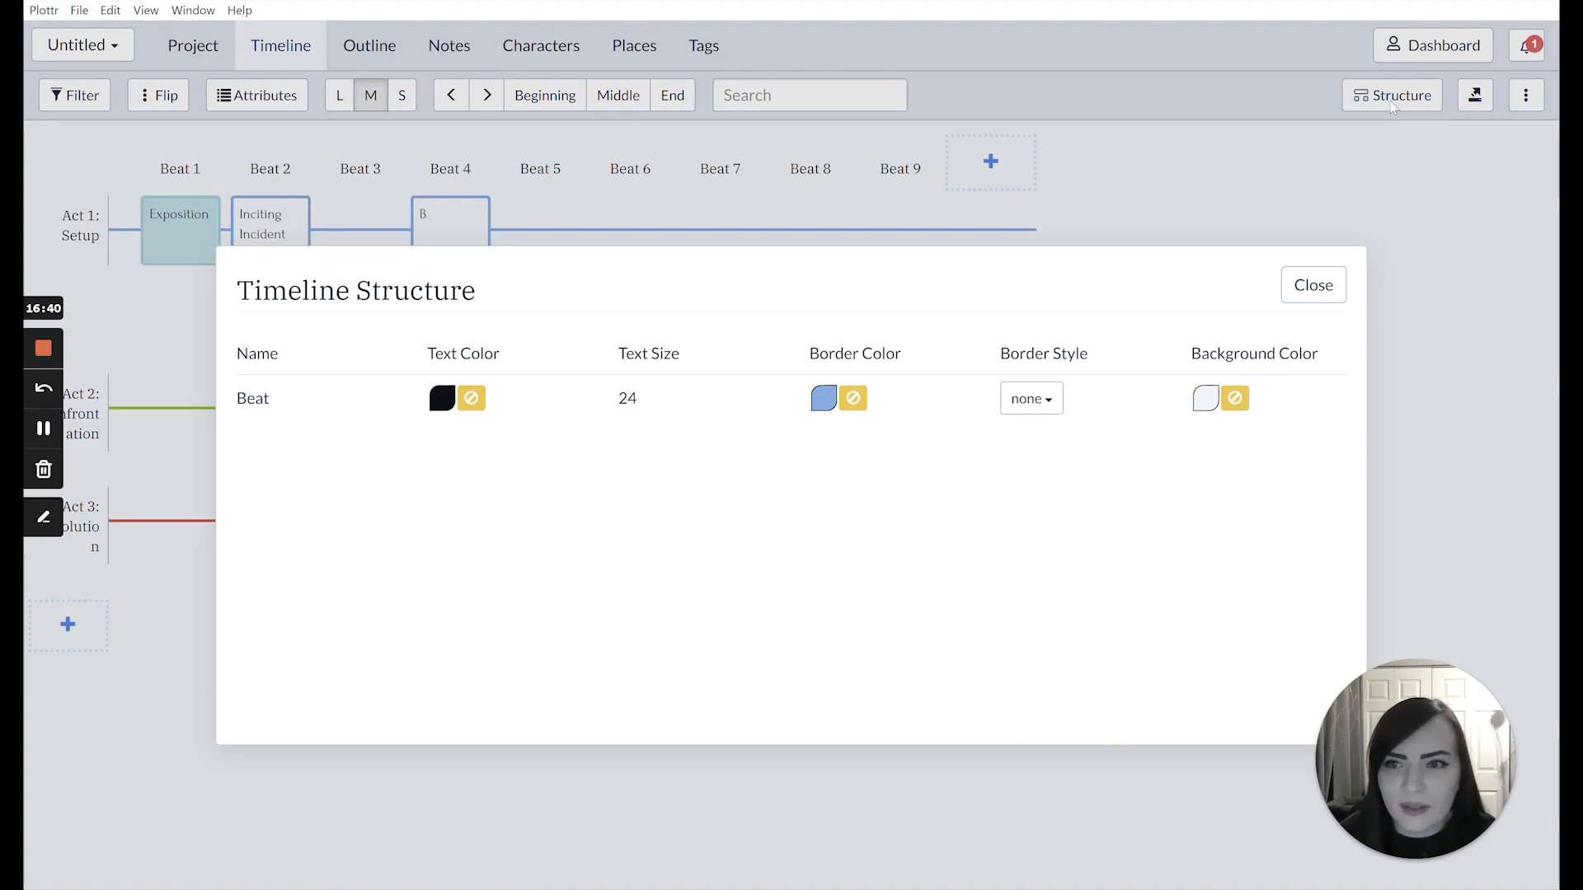
click(440, 399)
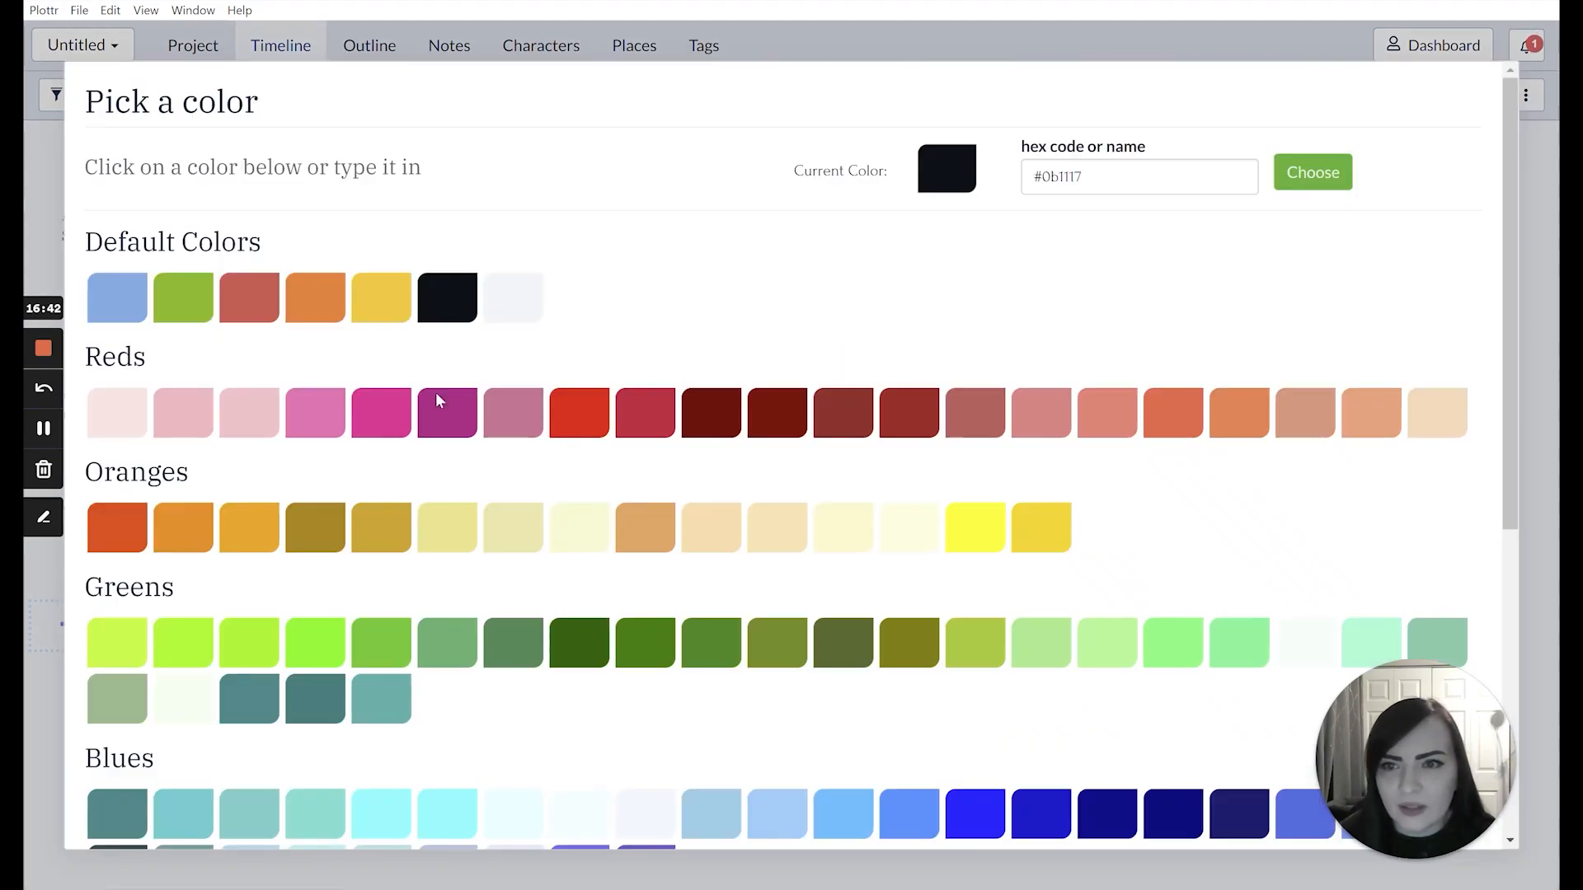
click(711, 415)
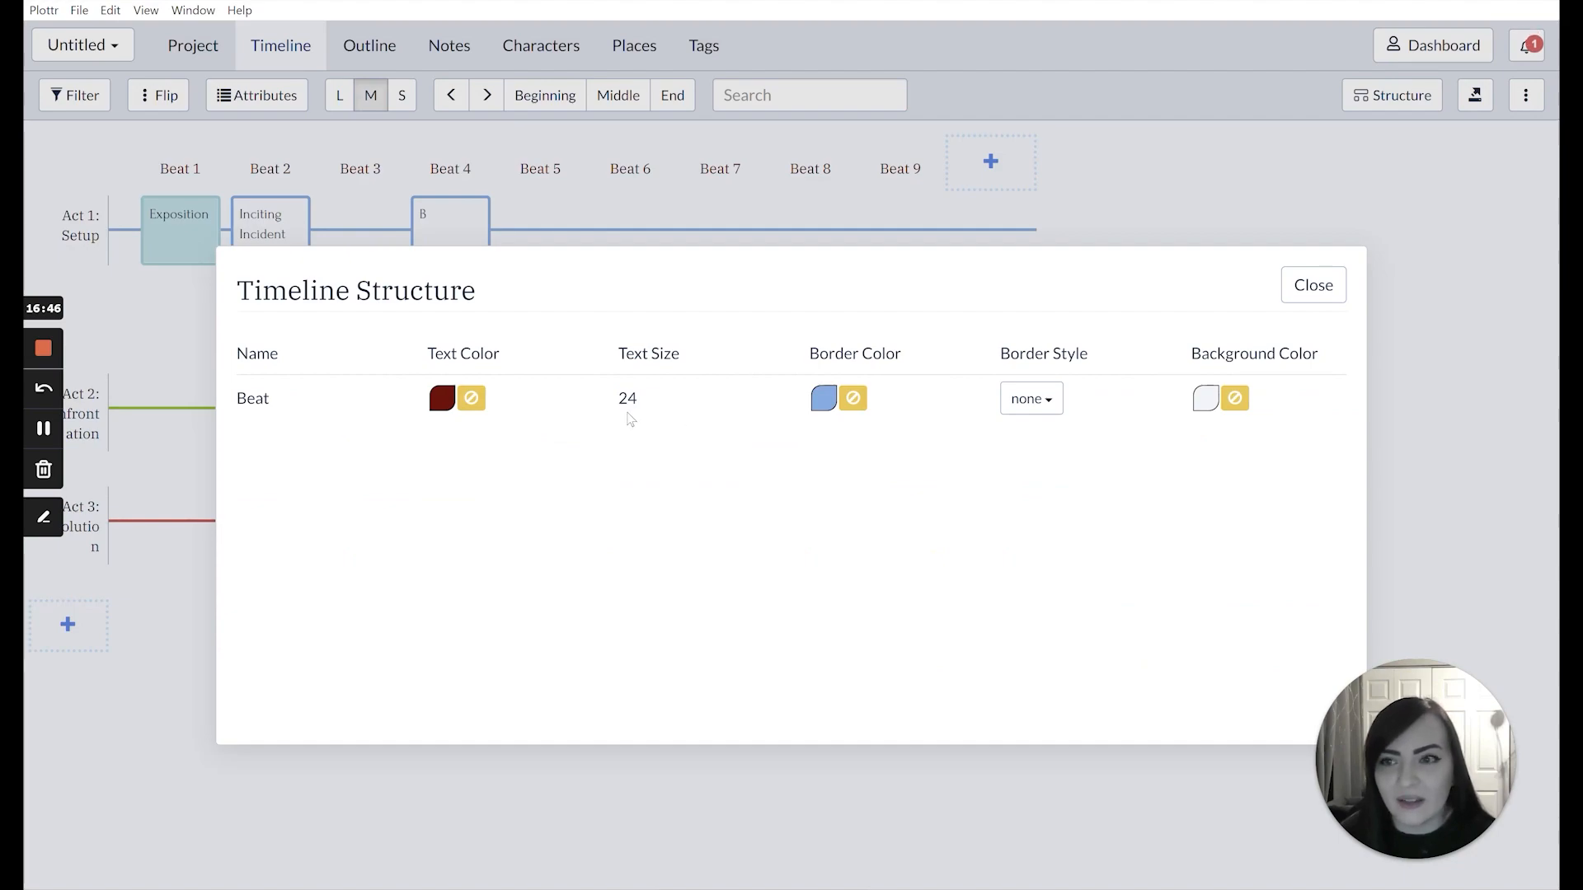
click(472, 399)
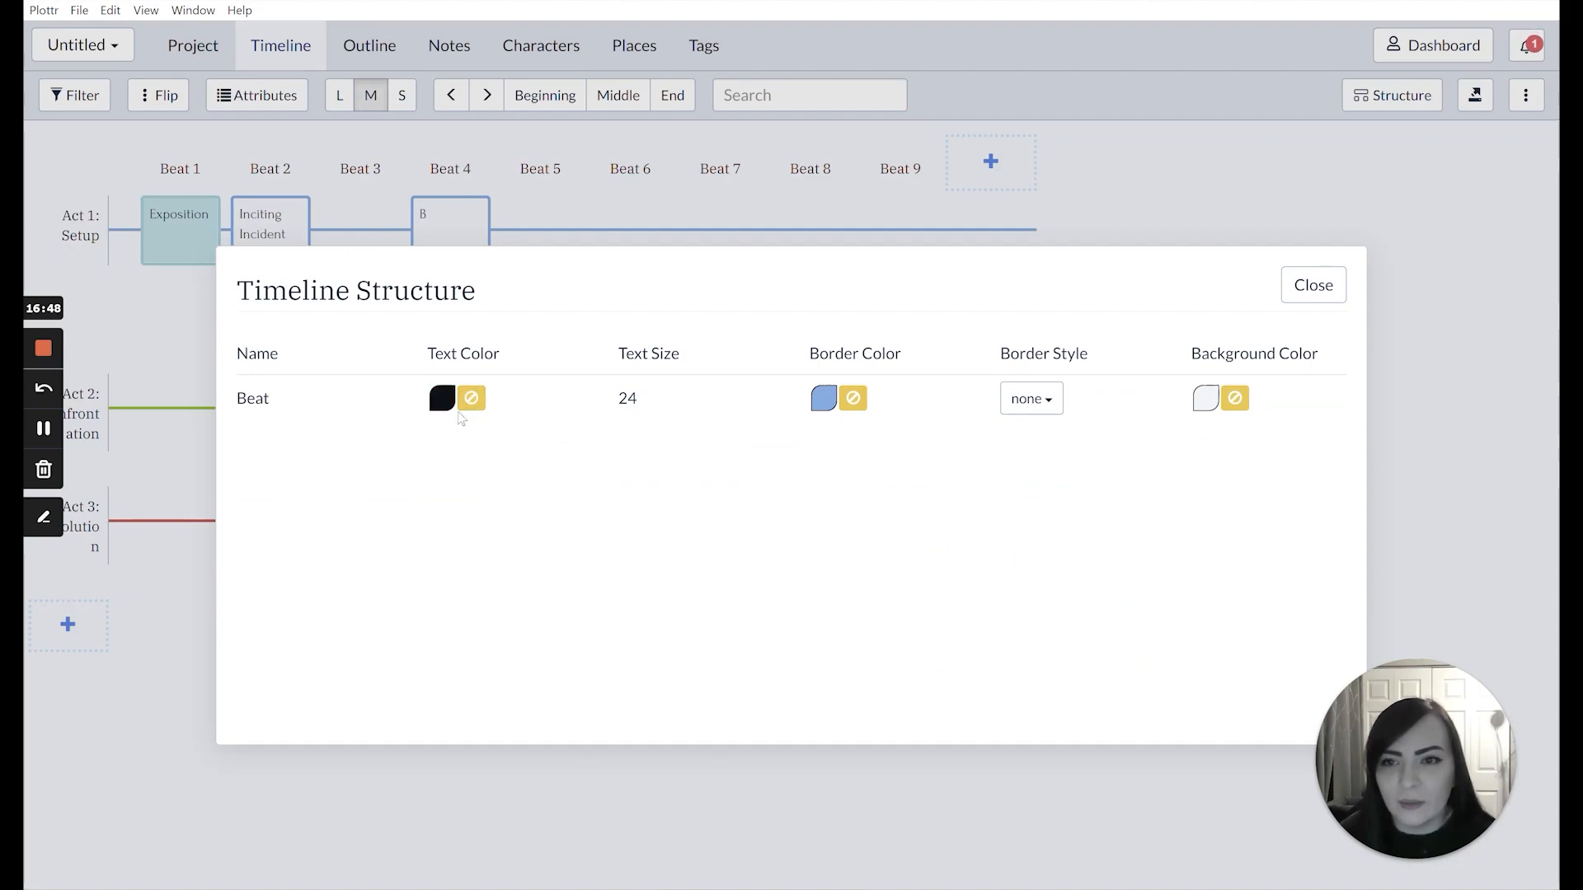
click(442, 399)
scroll(304, 358, down, 3)
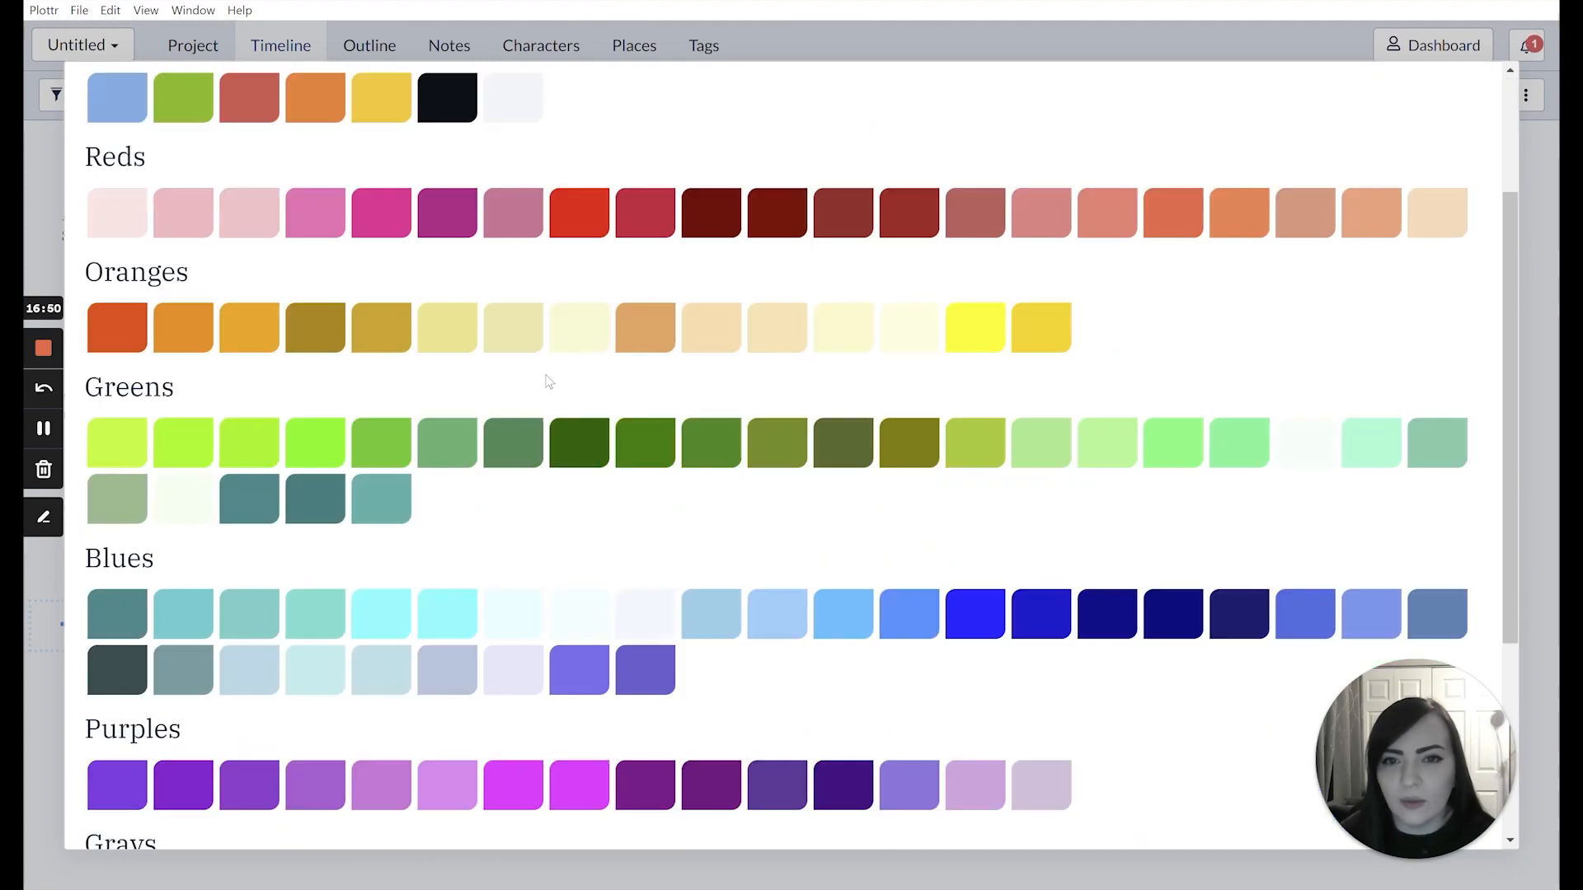
click(709, 212)
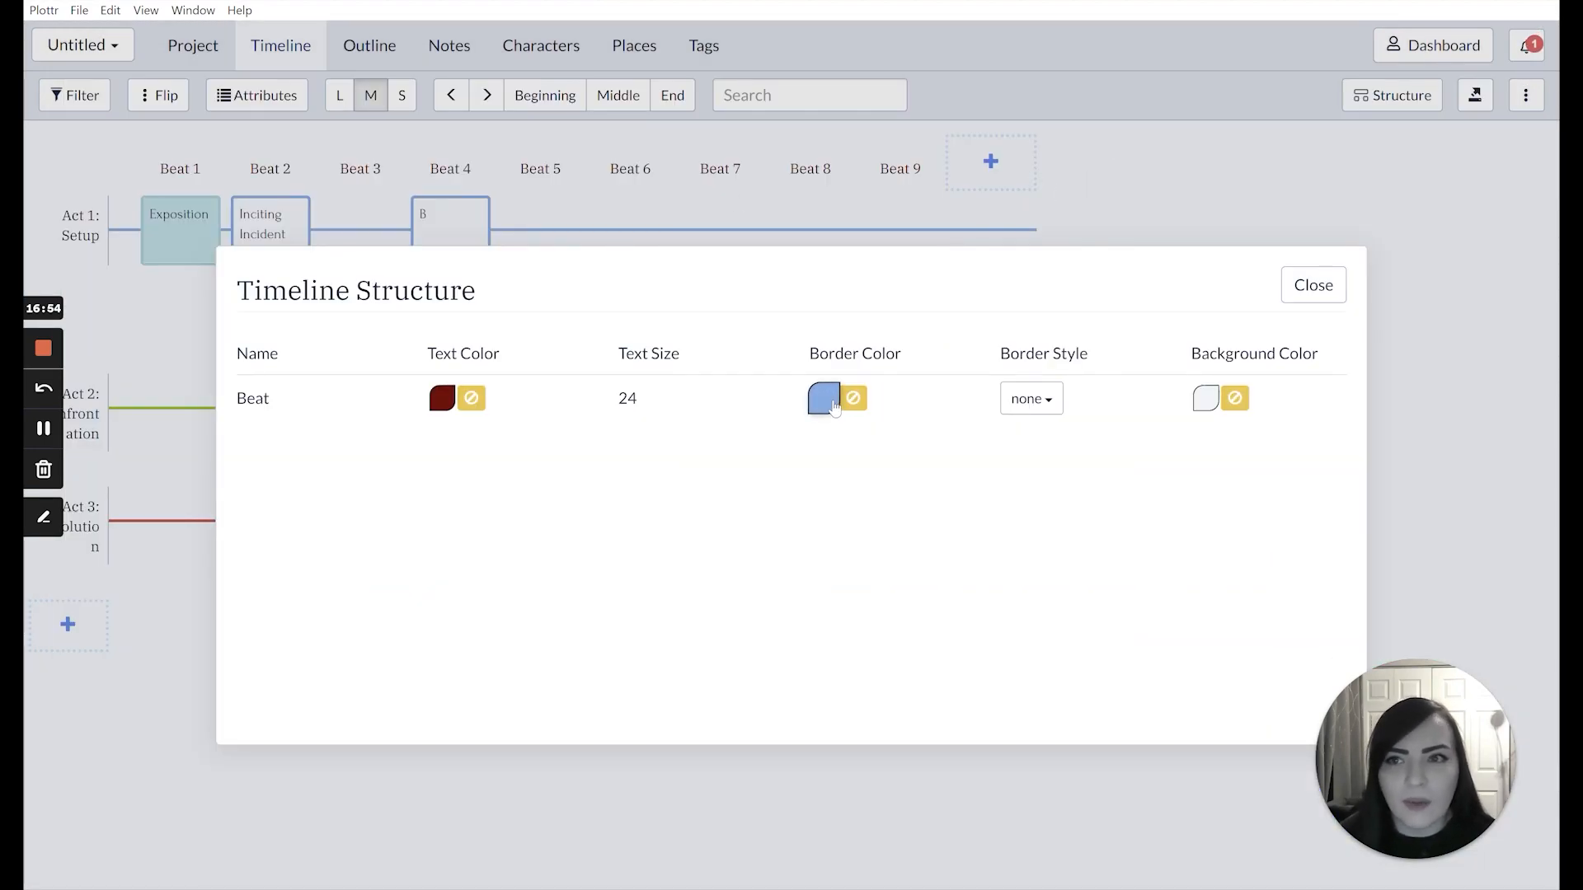
Give the Beat headings a dark slate border color with the dashed border style
click(824, 400)
scroll(461, 577, down, 1)
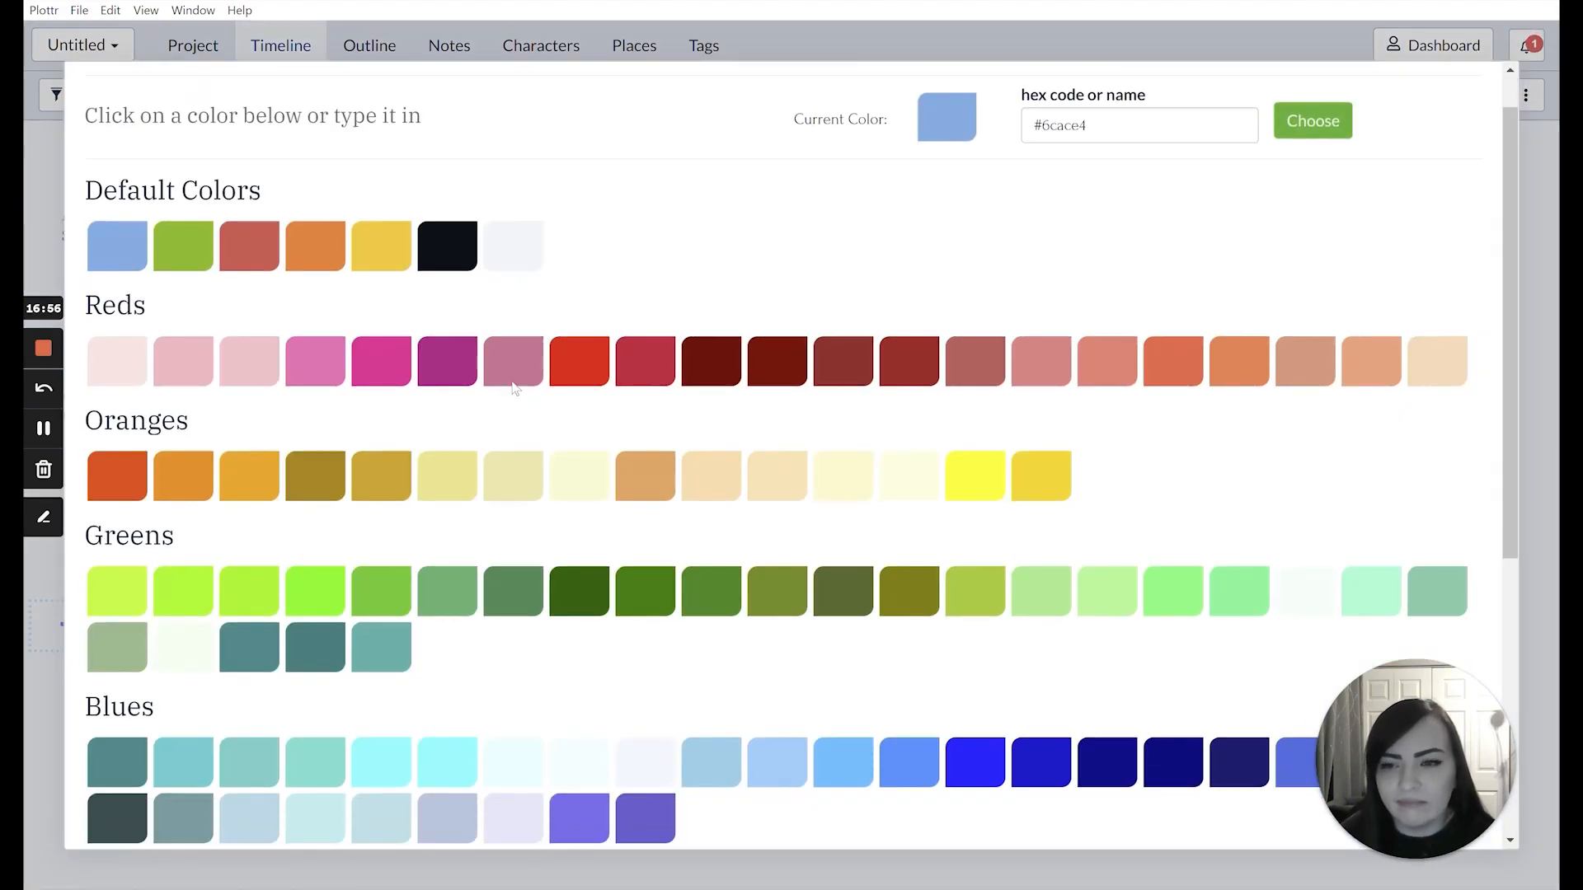
click(125, 768)
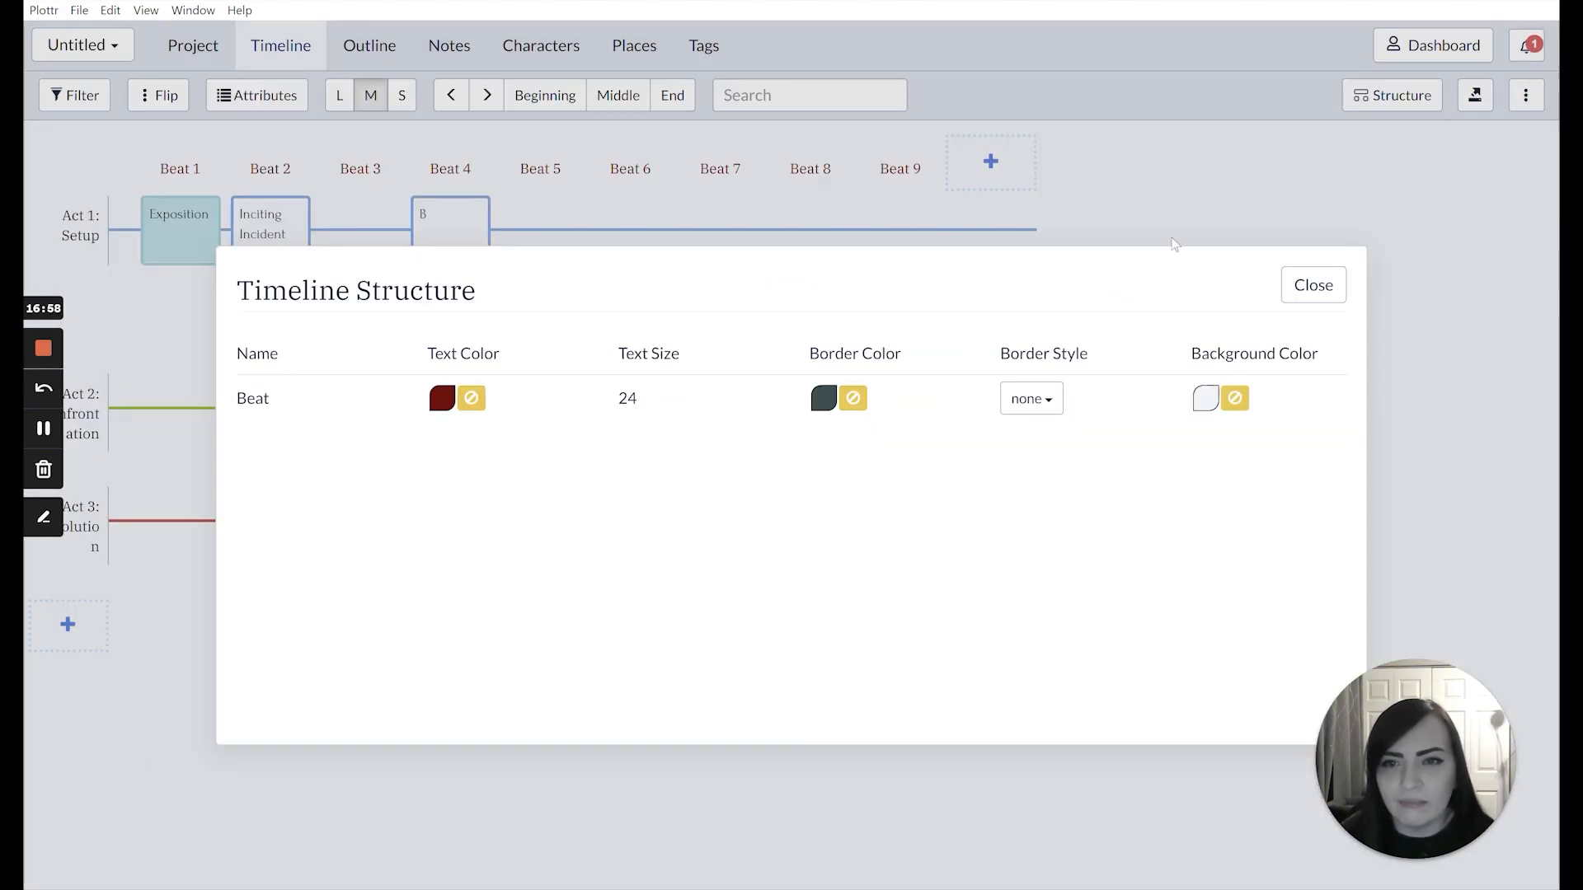
click(1043, 399)
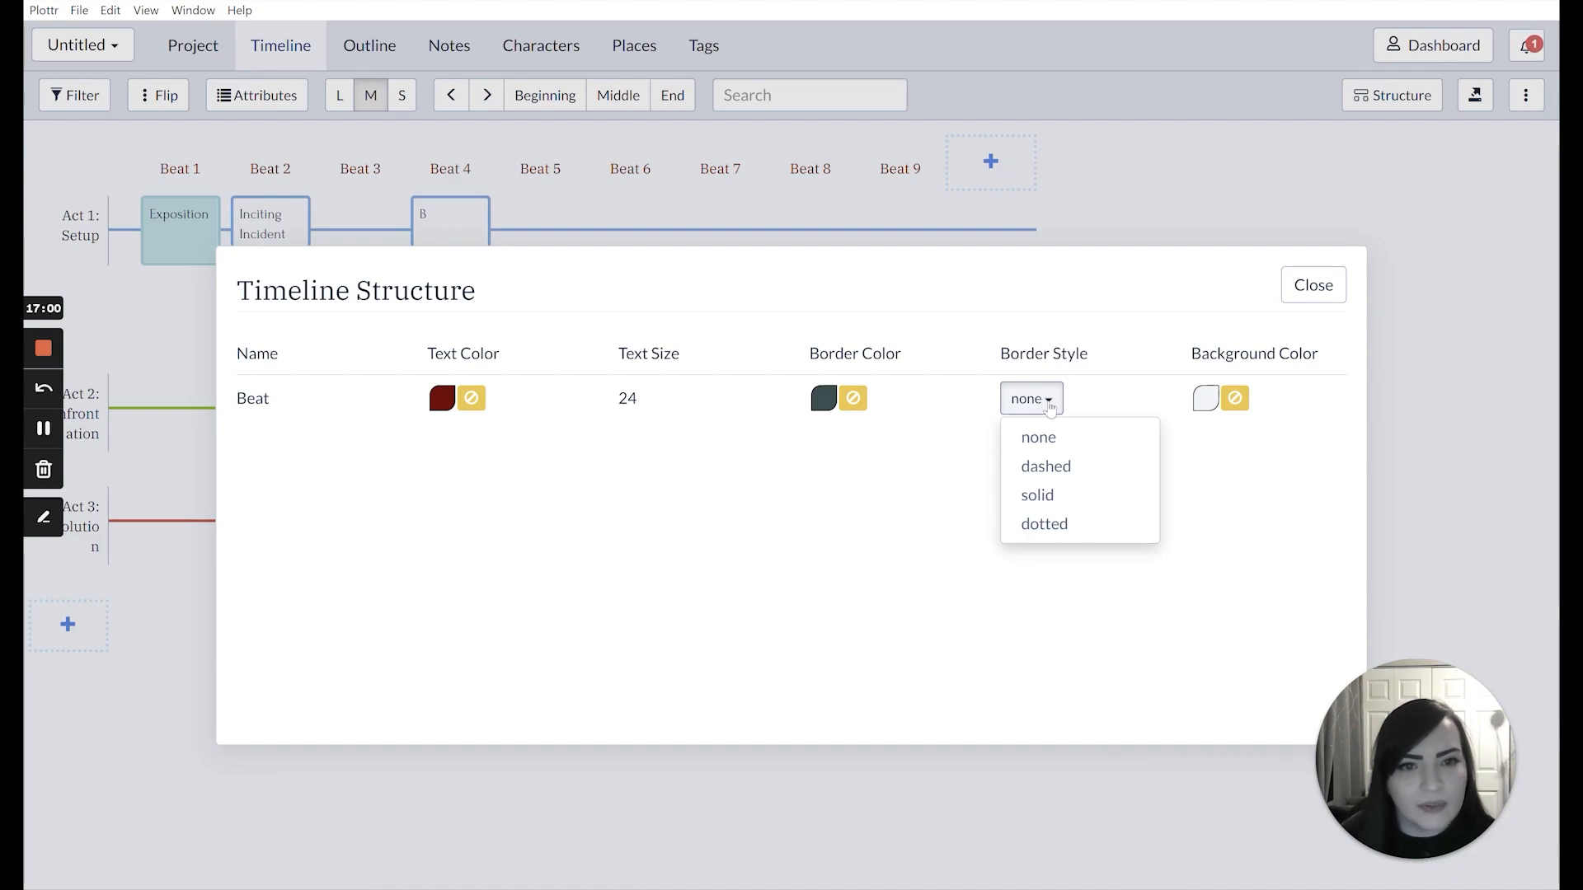
click(1040, 464)
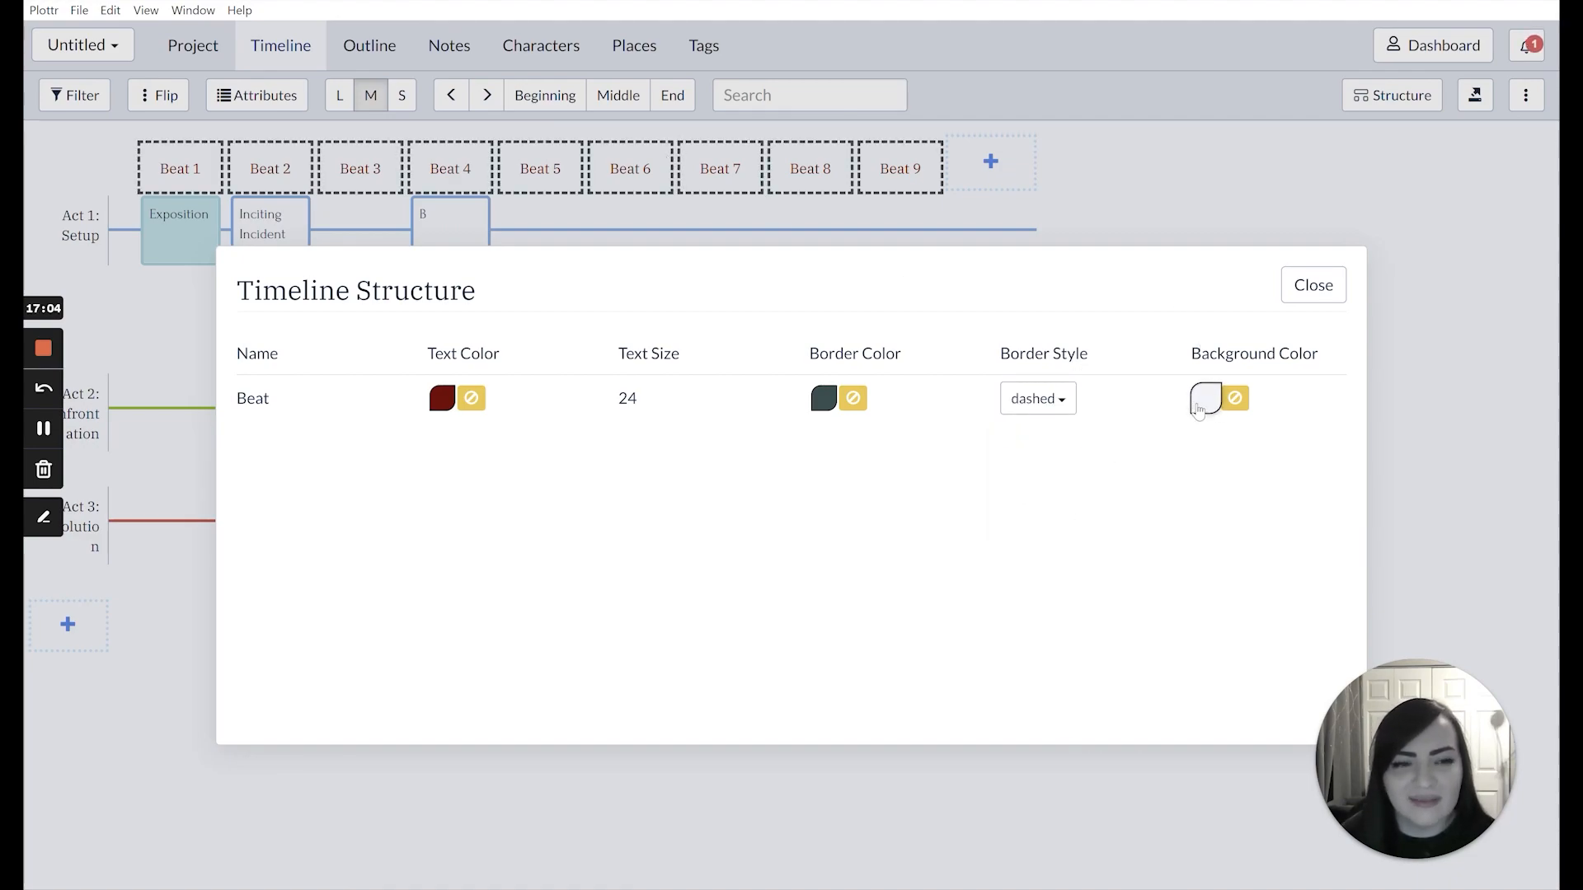
Set the Beat background color to pale pink and close the timeline structure settings
click(1205, 398)
click(104, 420)
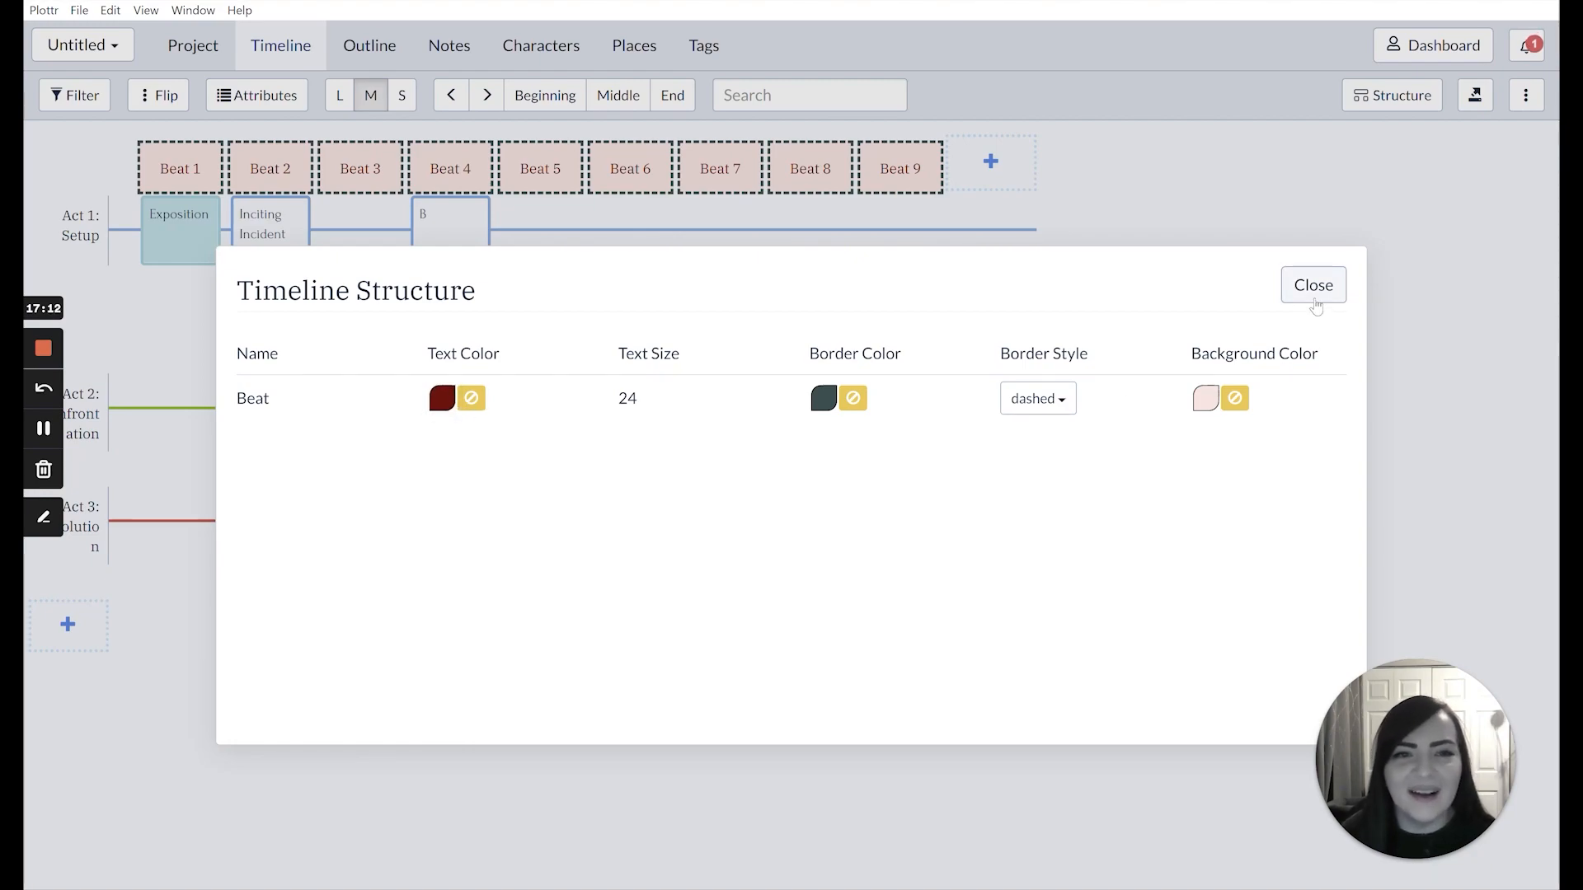
click(1314, 286)
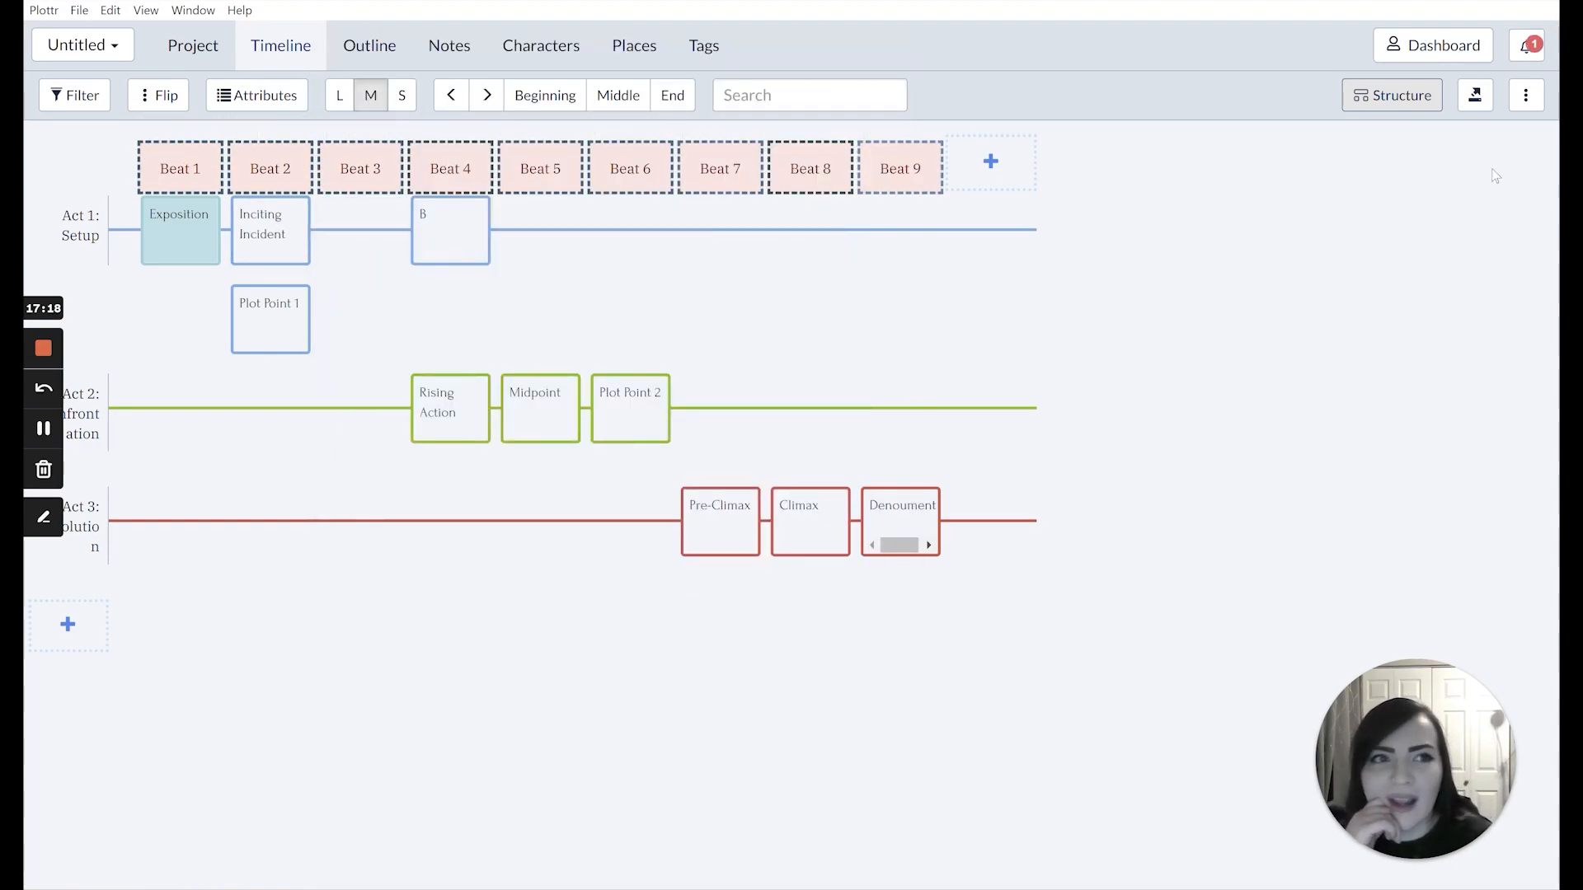
Remove the border and background styling from the Beat headings in the timeline structure settings
click(1410, 99)
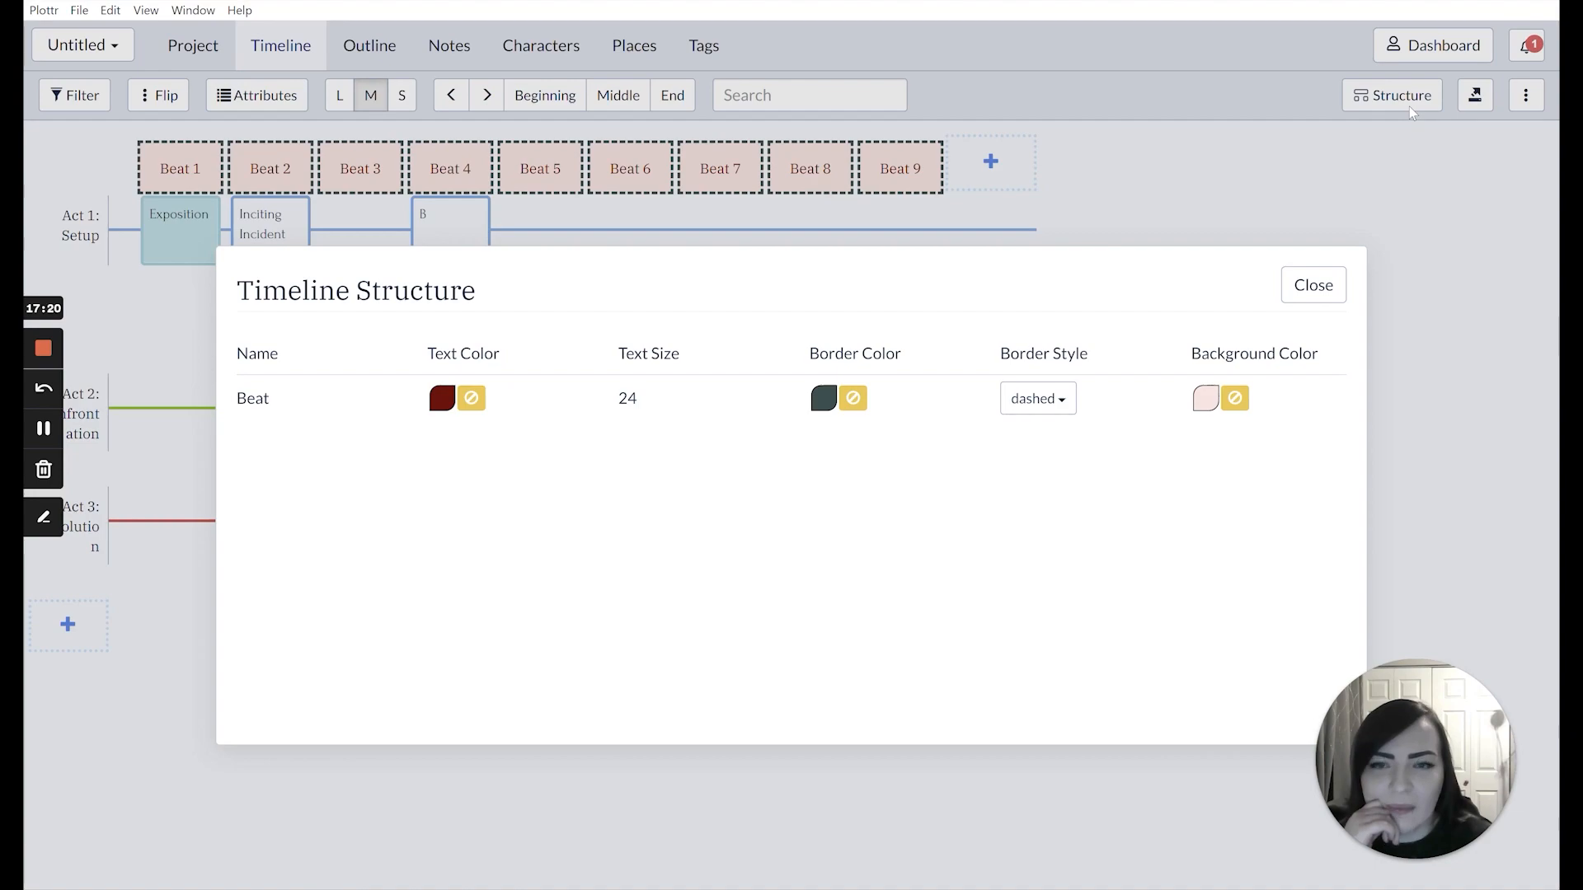
click(1412, 112)
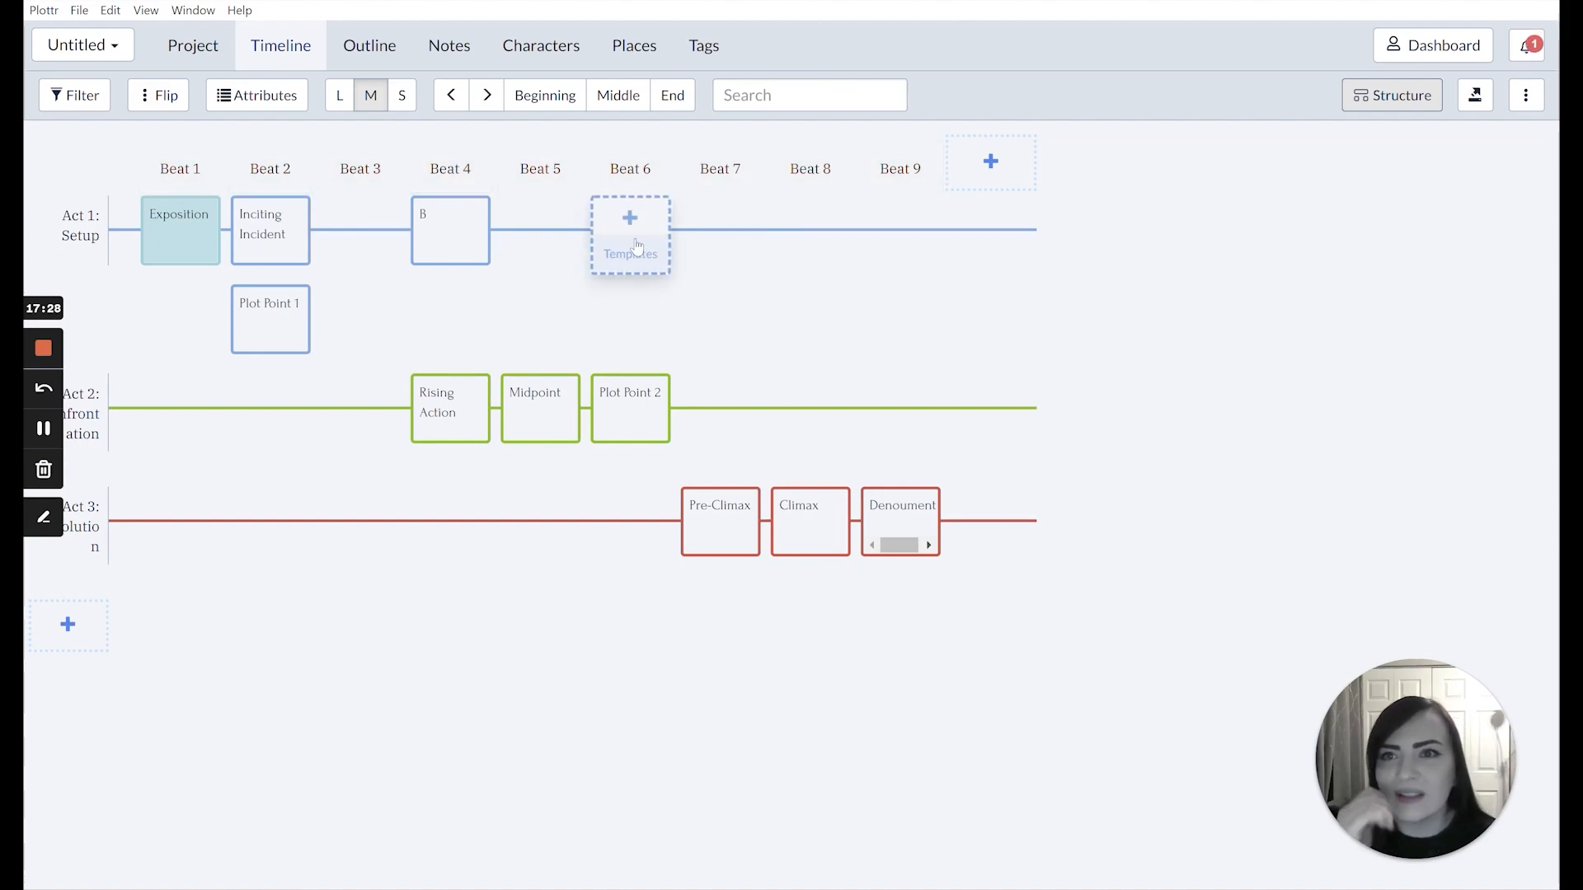
click(79, 13)
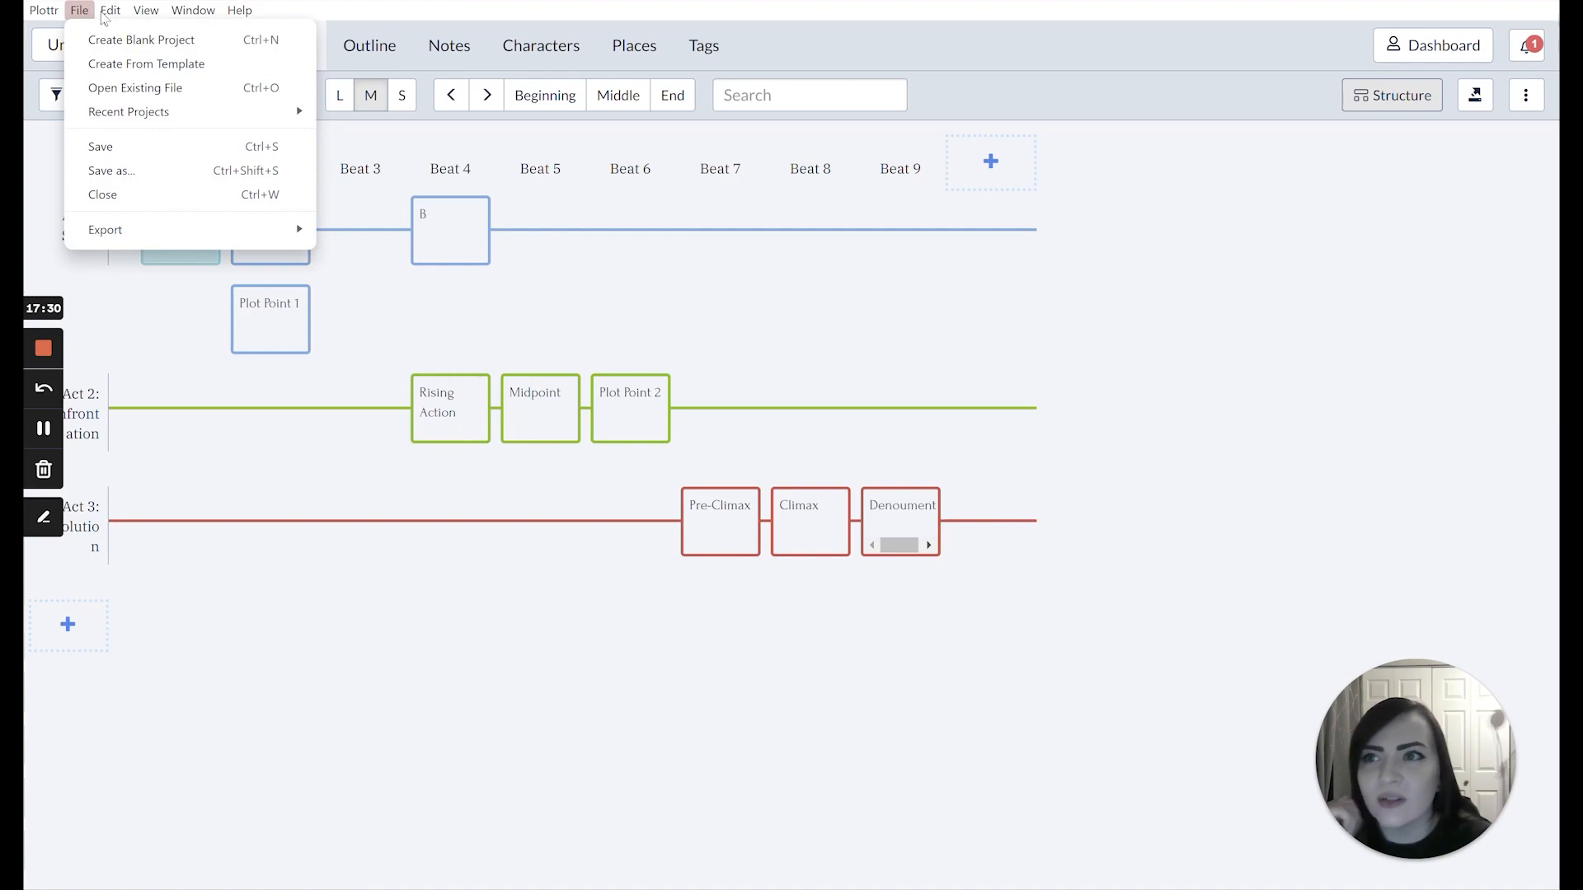
mouse_move(108, 13)
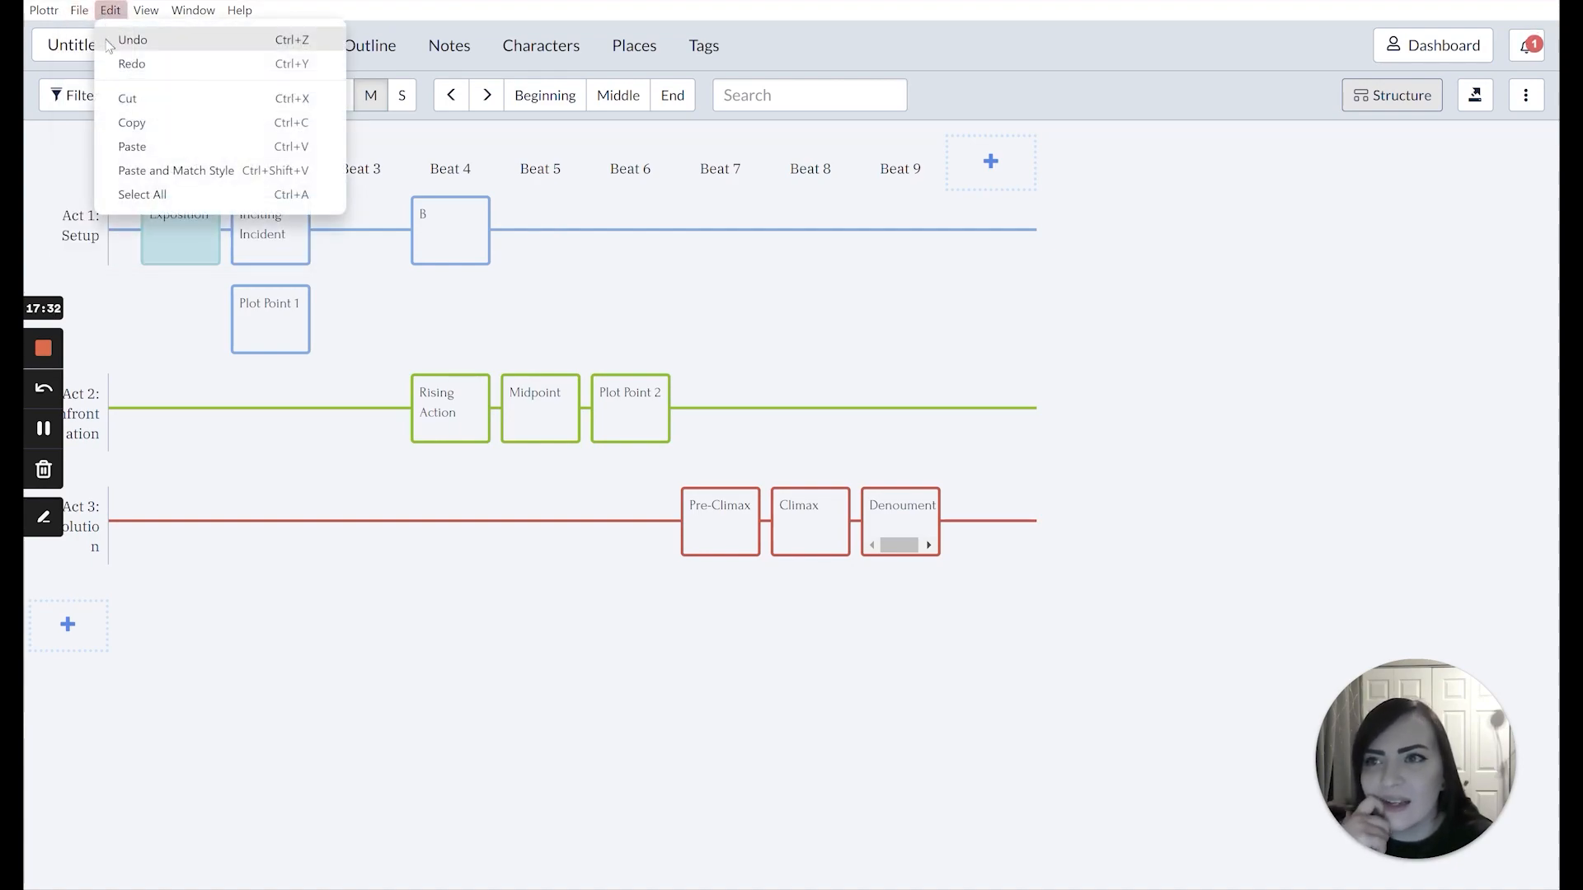
click(145, 11)
click(144, 12)
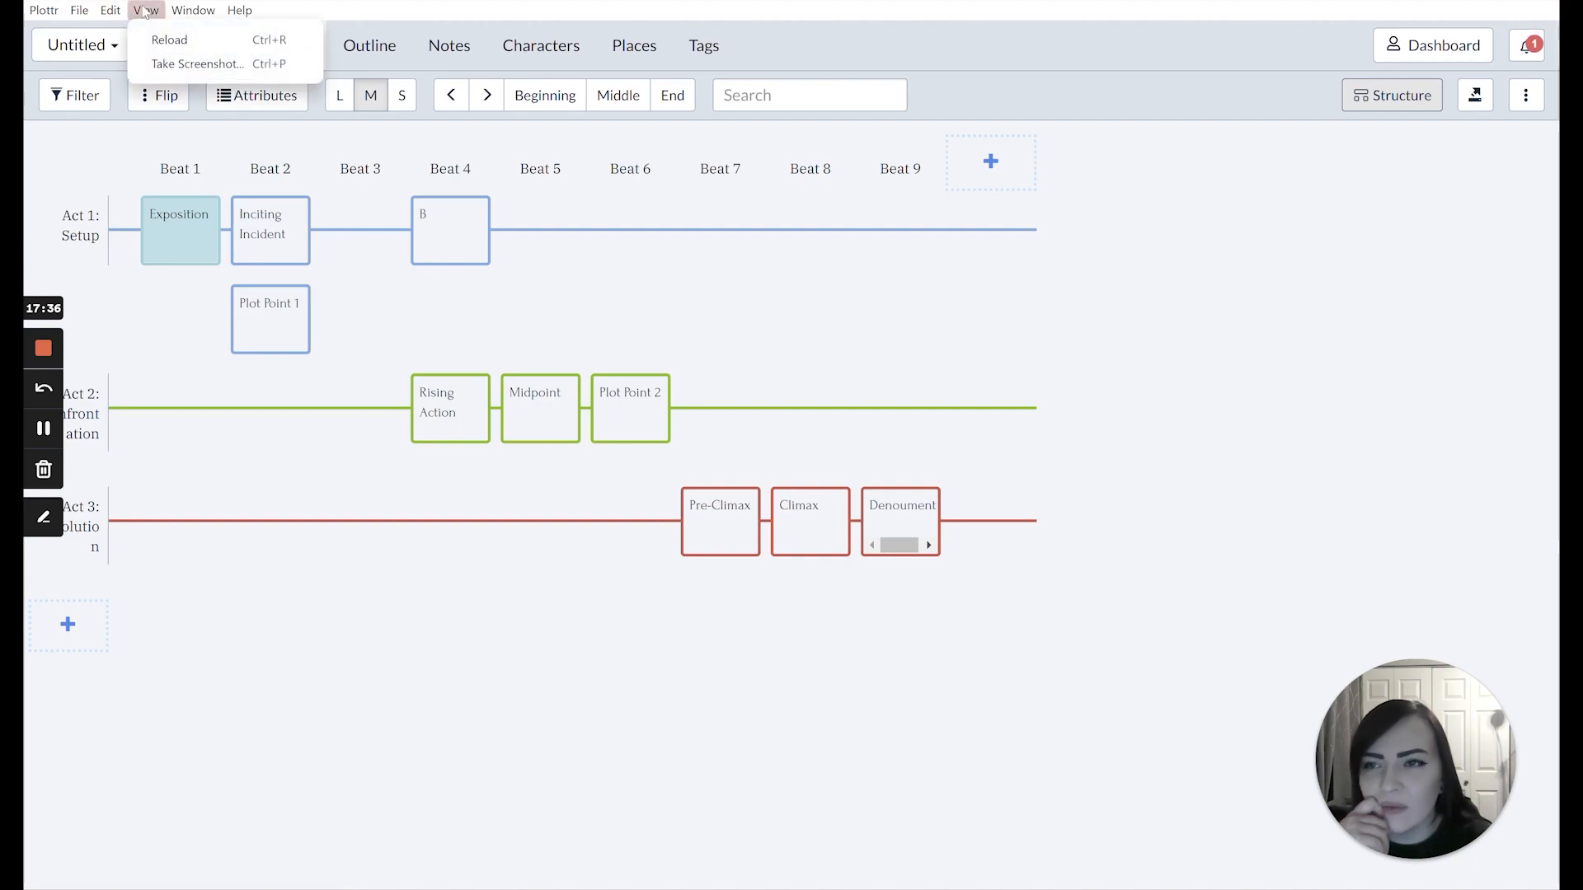
mouse_move(192, 10)
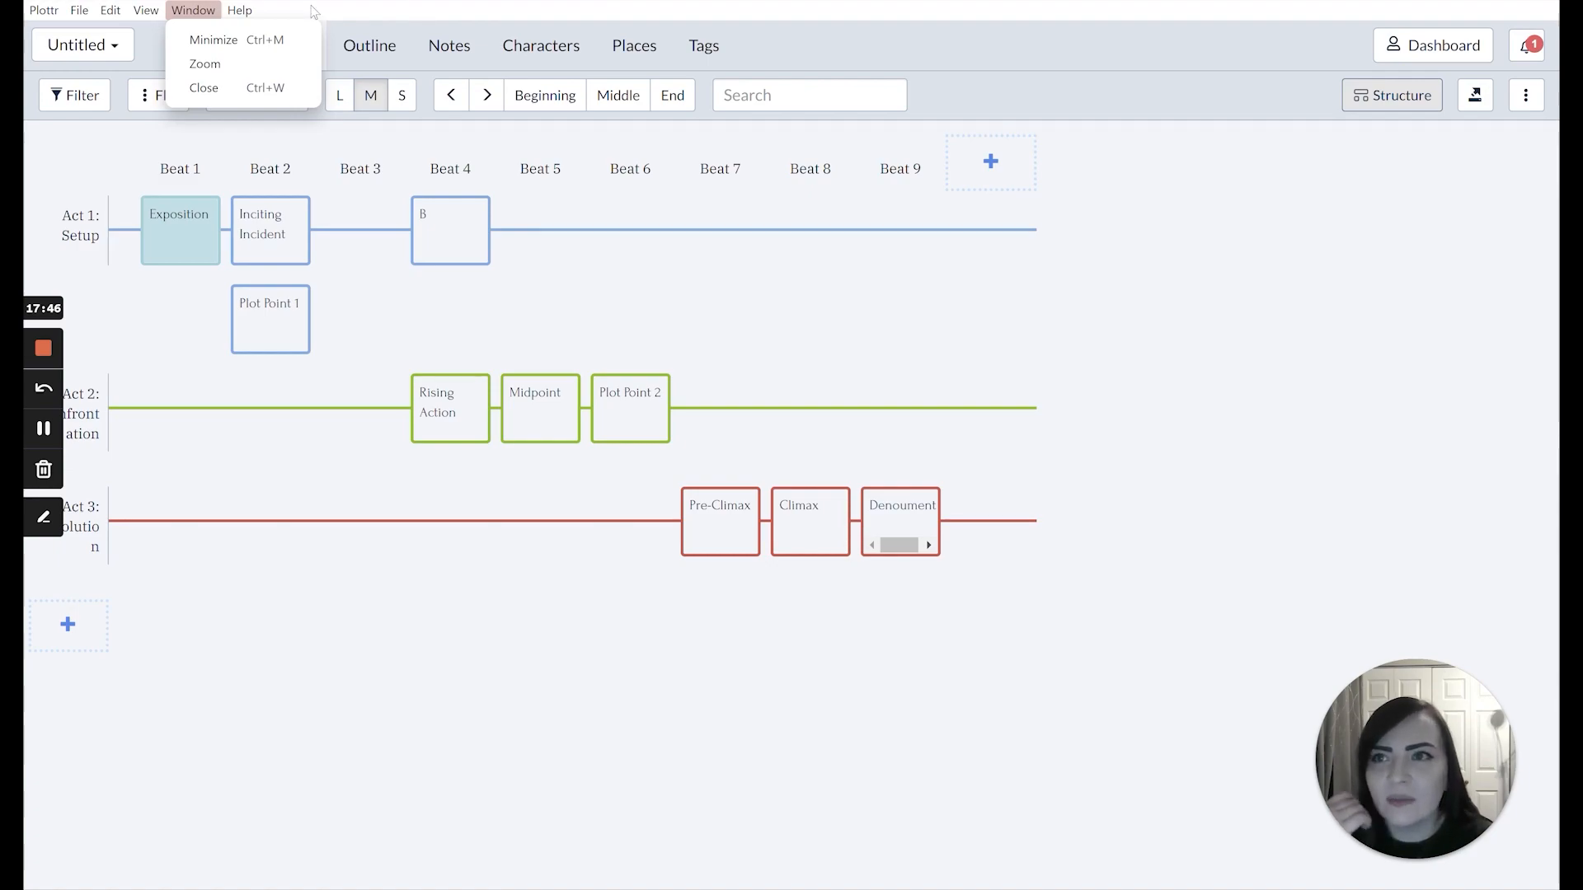
click(1240, 244)
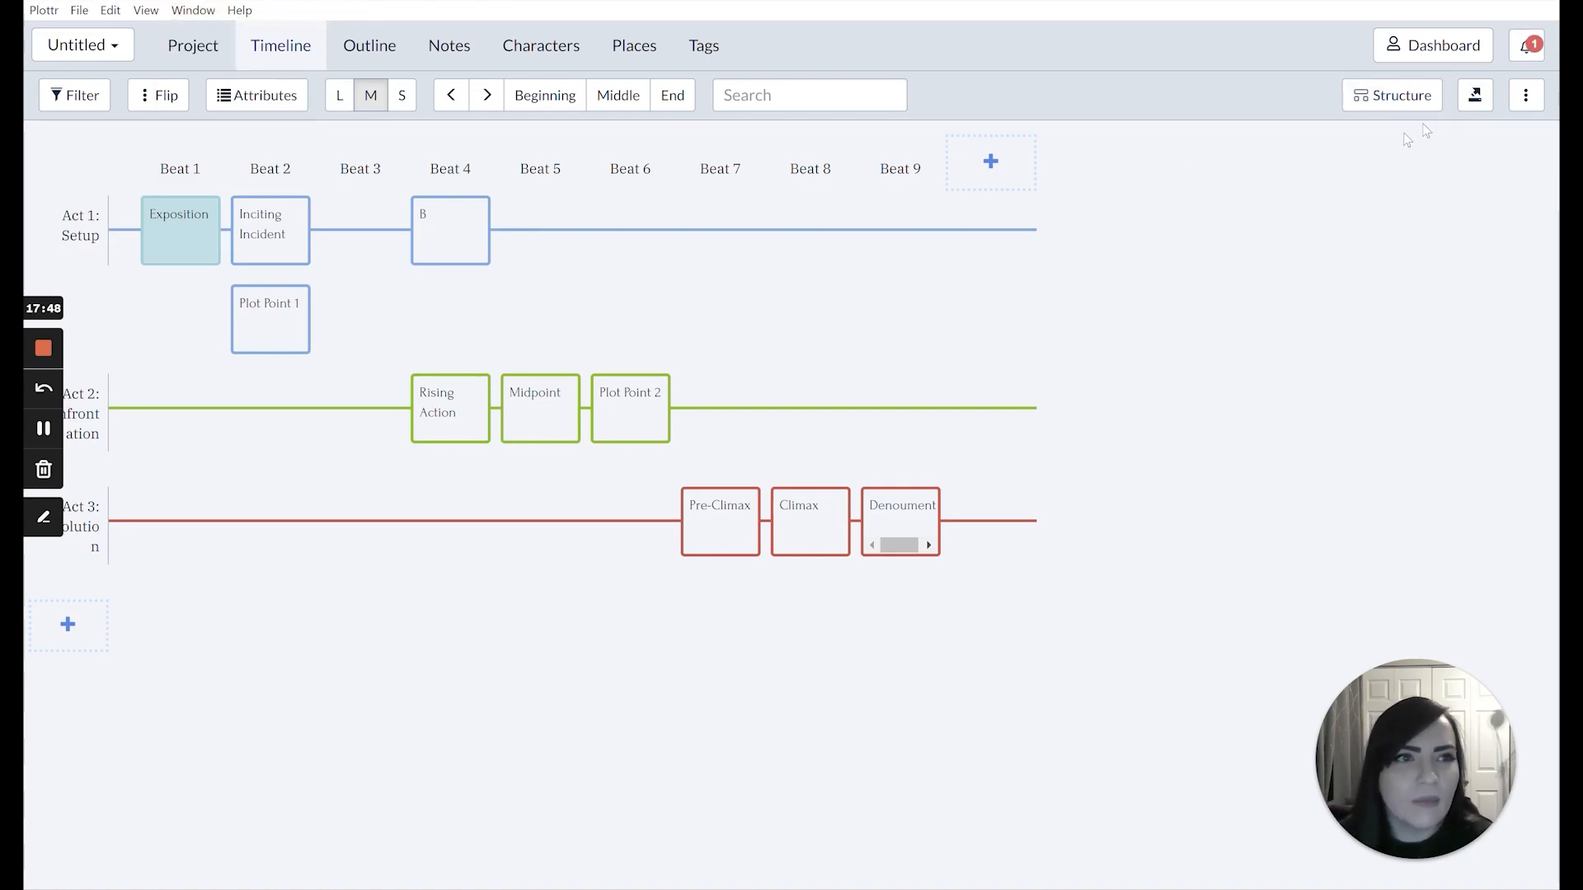
Check which export formats the timeline offers, and look at the latest product news before closing it
click(1475, 95)
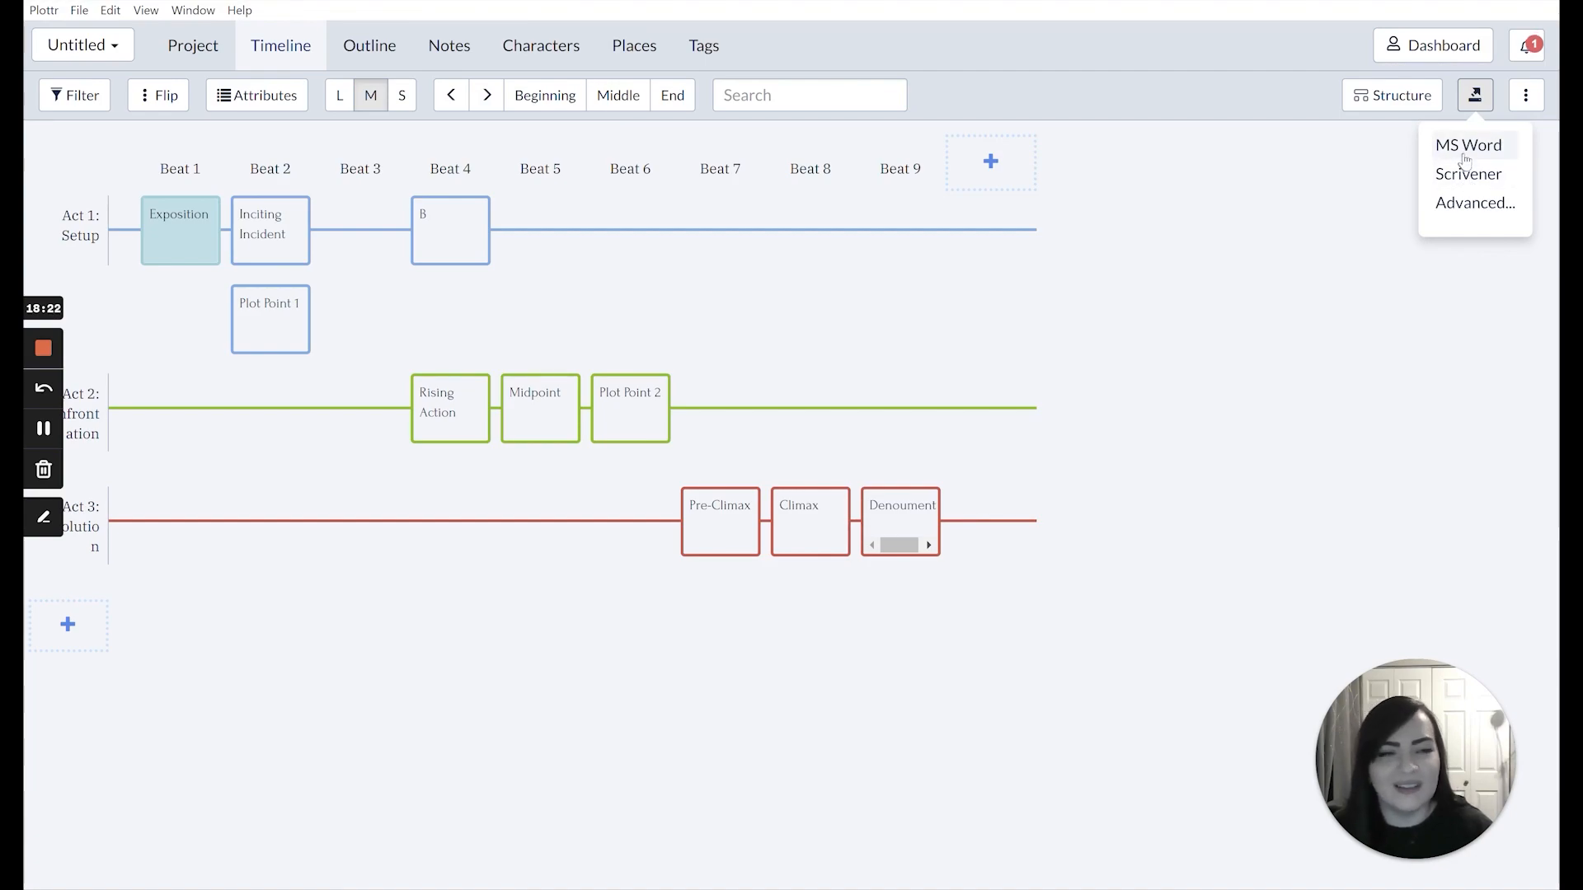
click(1380, 181)
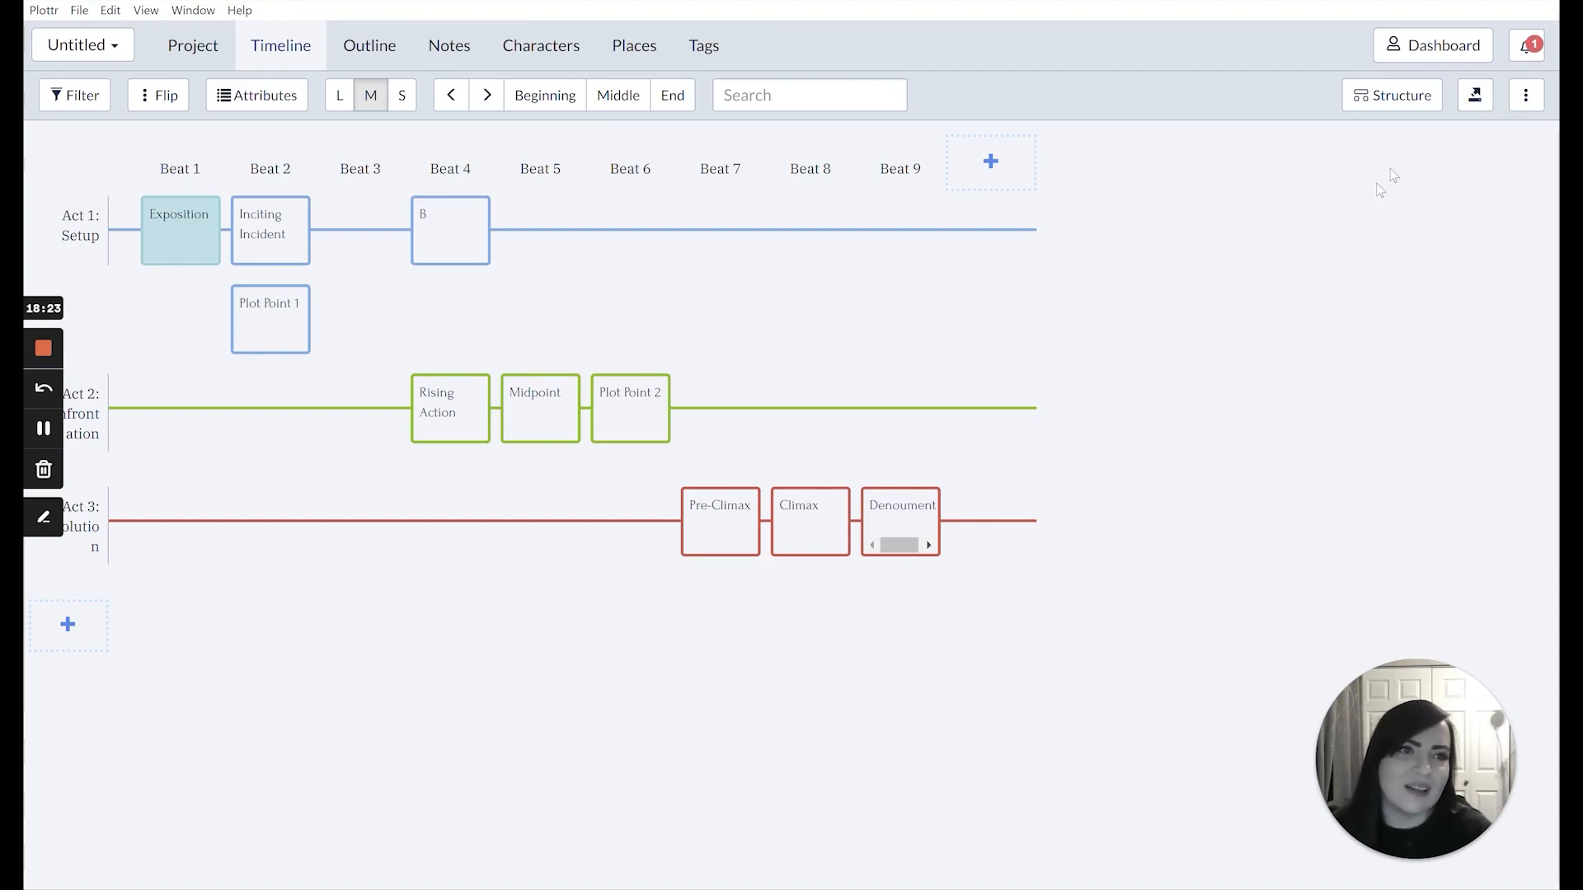
click(1514, 50)
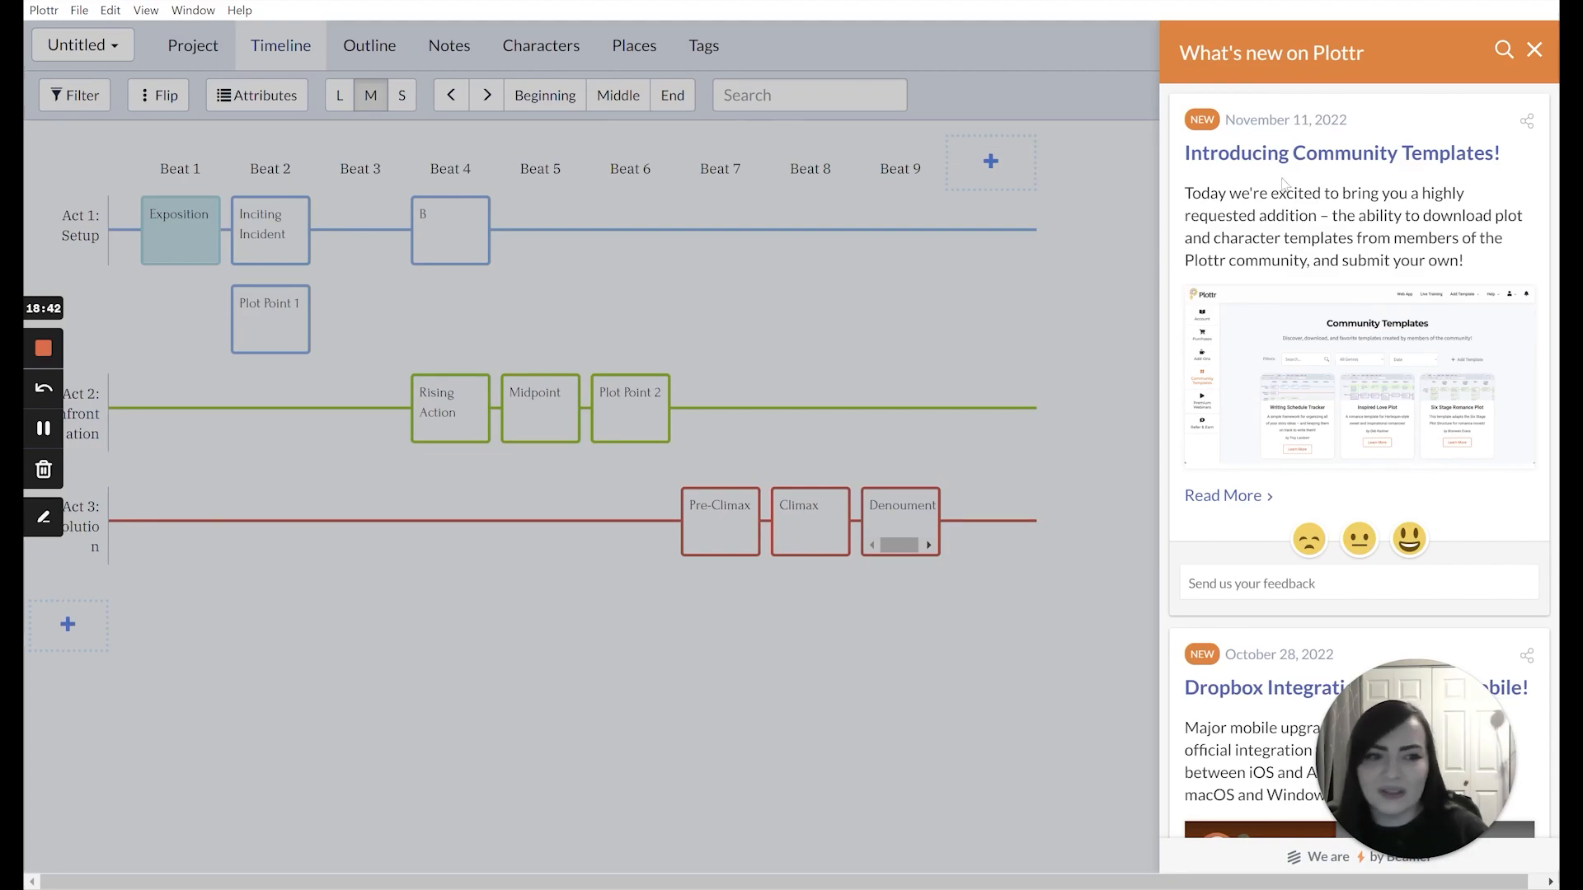
click(1532, 53)
Clear everything from the timeline and confirm the deletion
click(1522, 104)
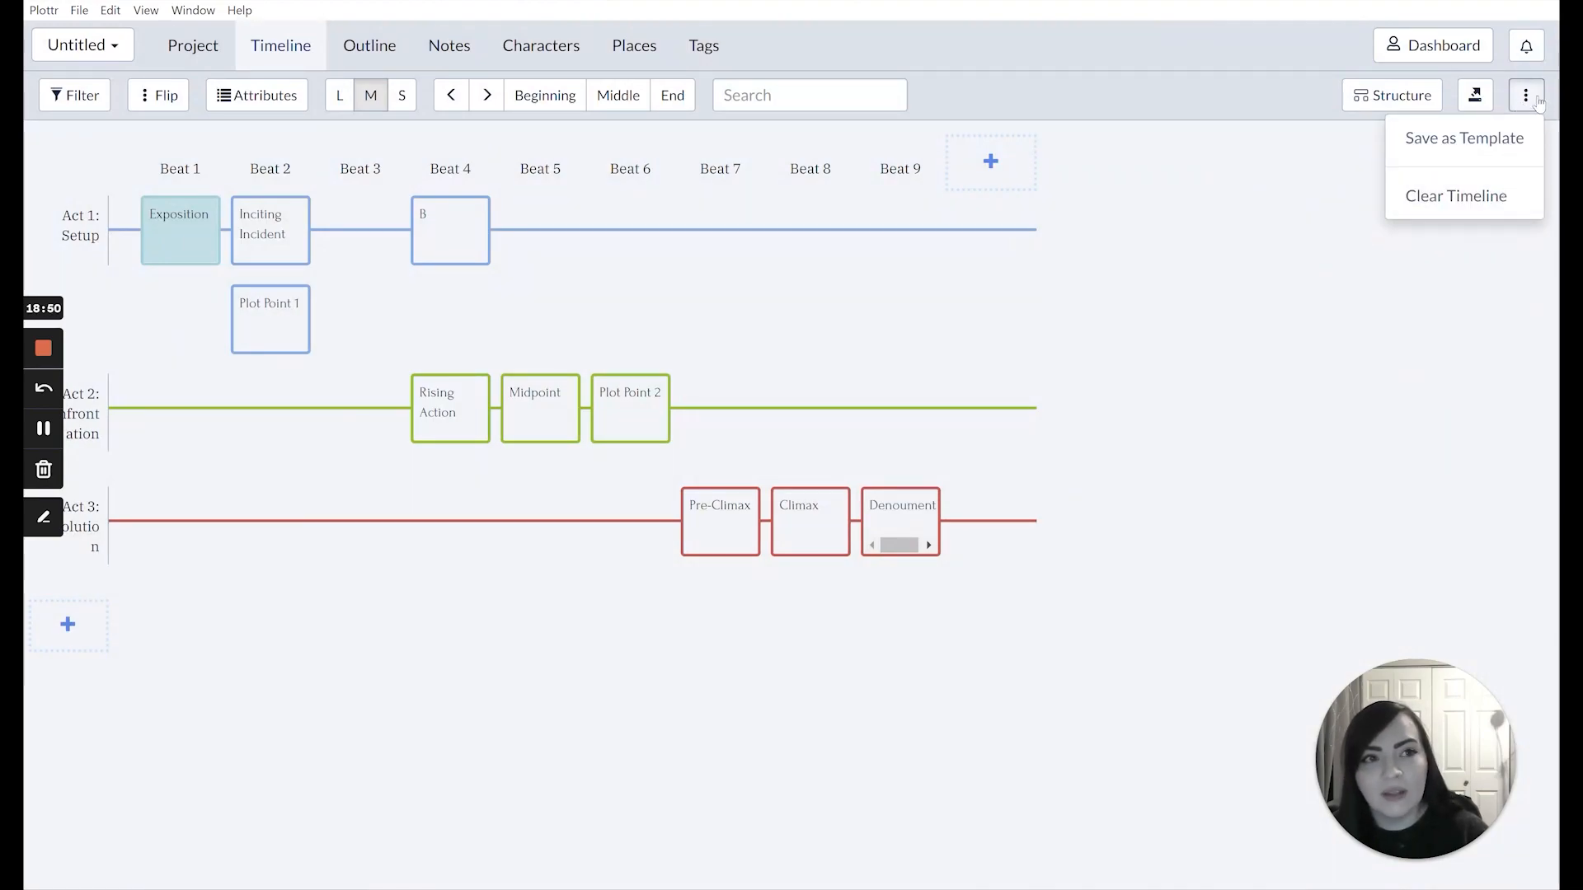
click(1505, 197)
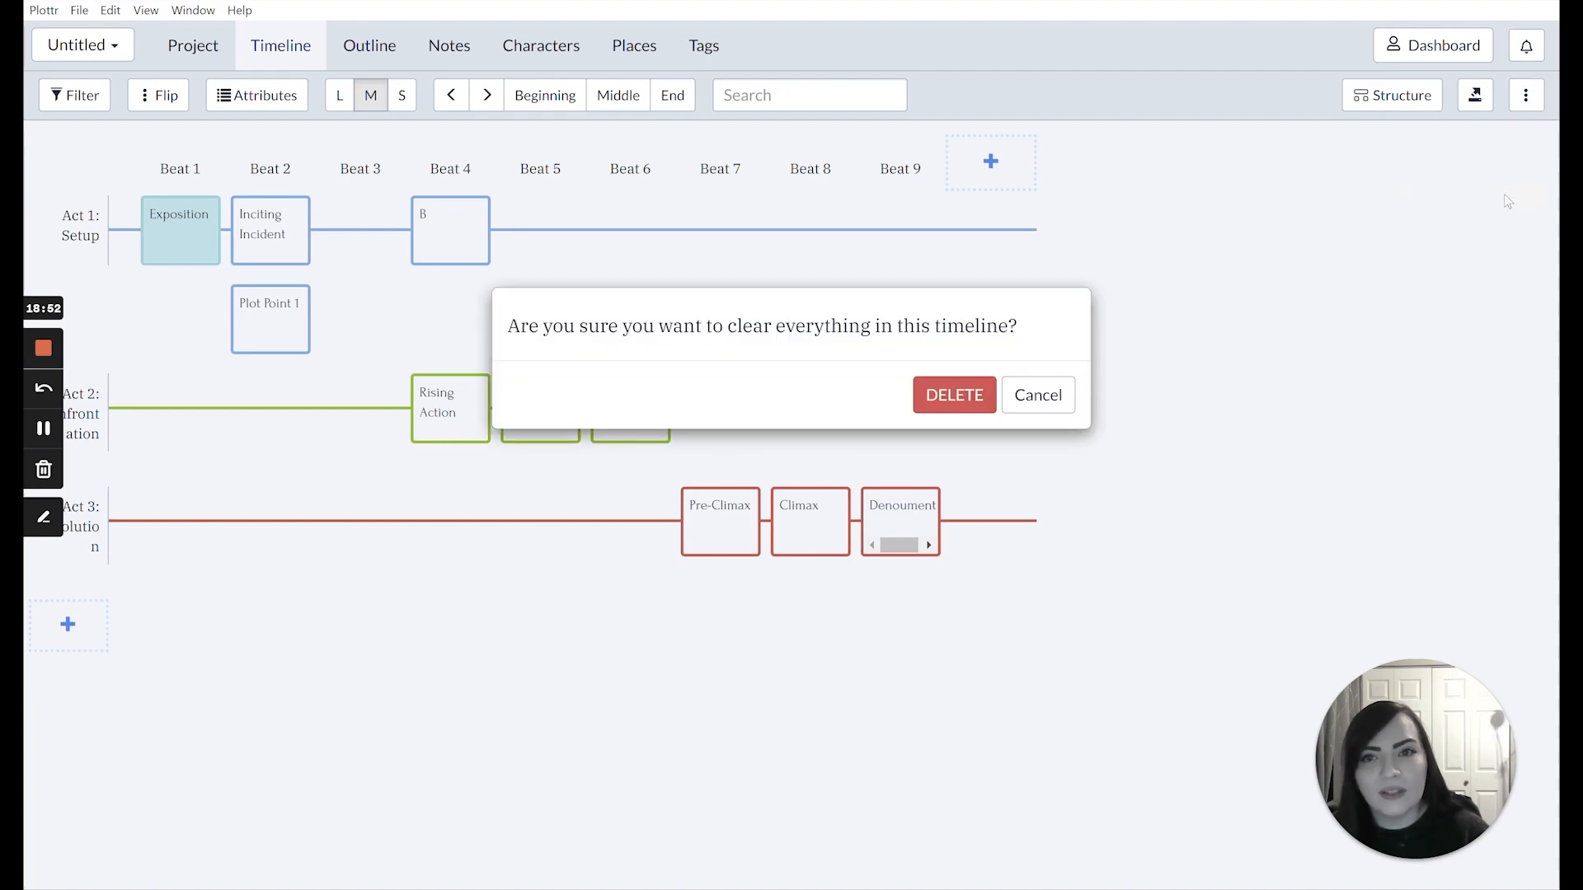
click(956, 396)
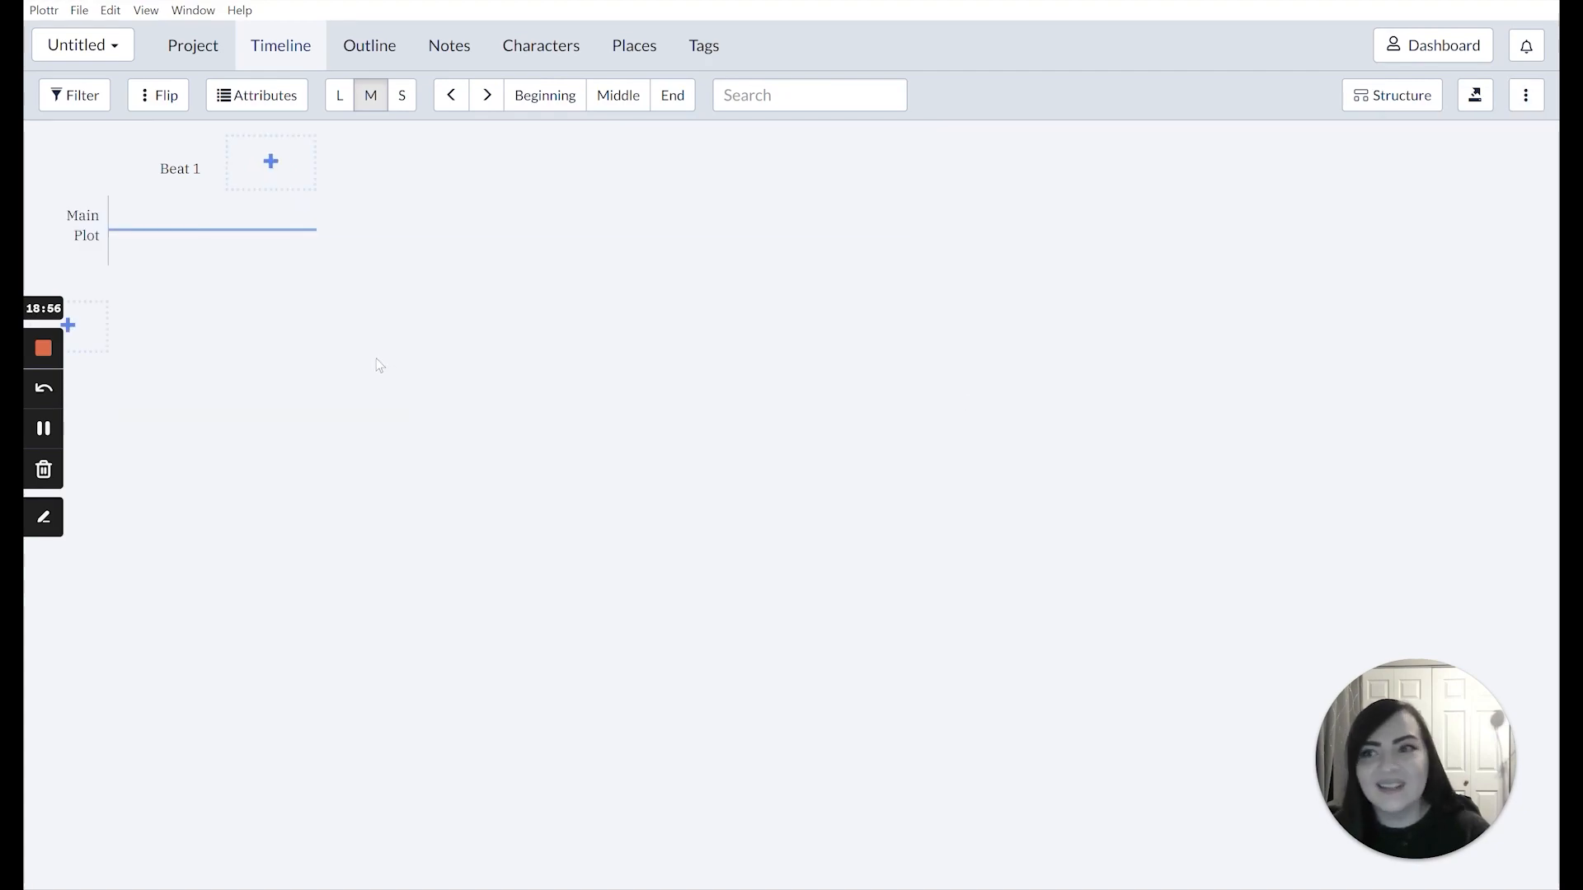
mouse_move(87, 232)
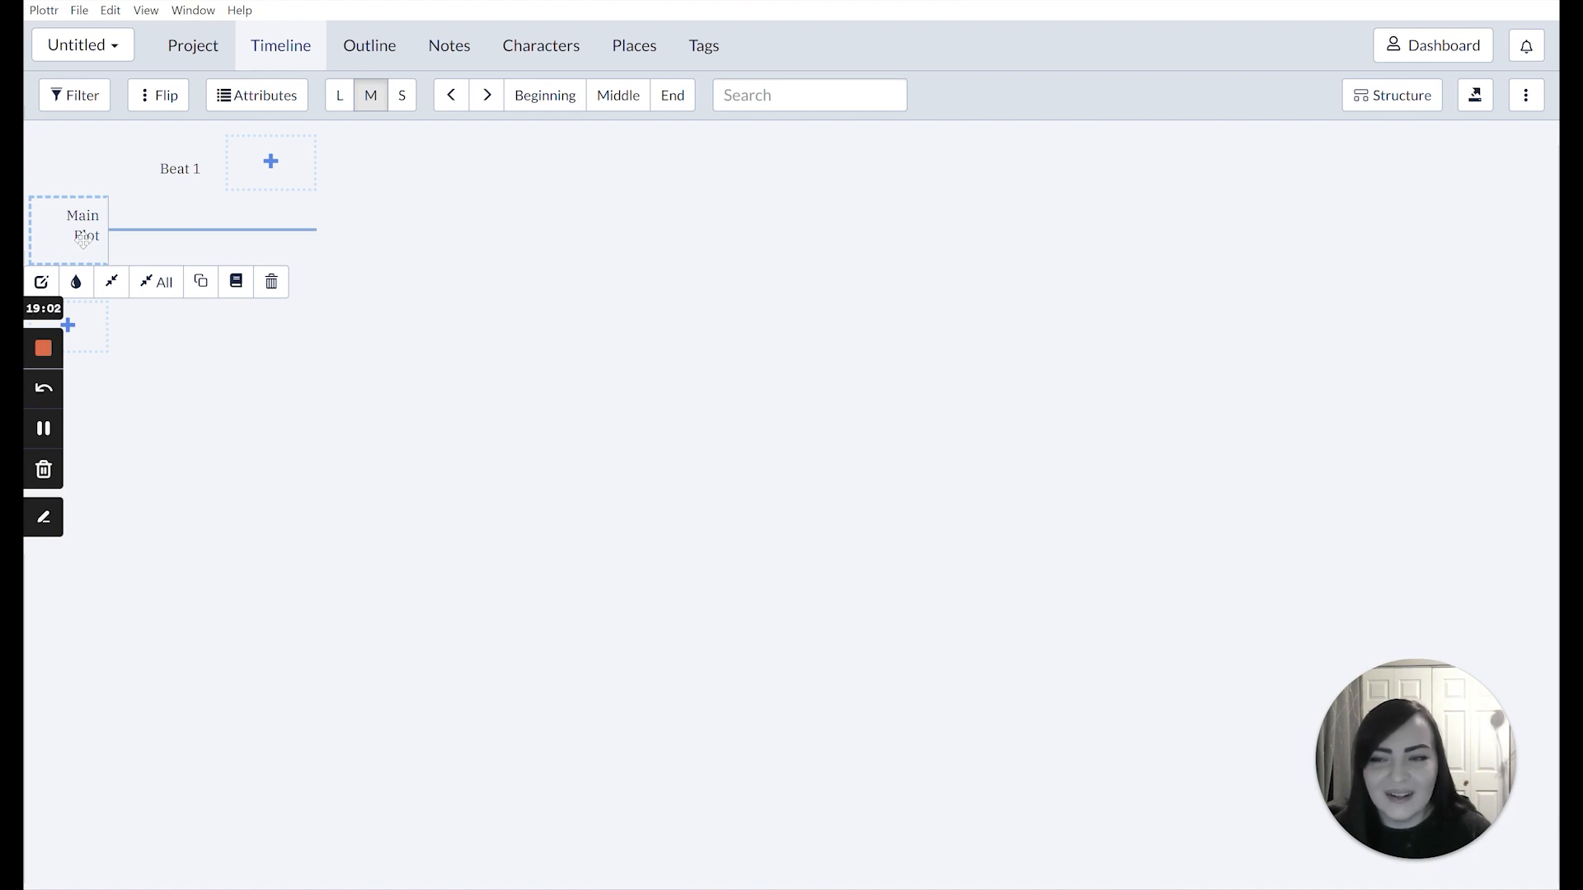
mouse_move(92, 335)
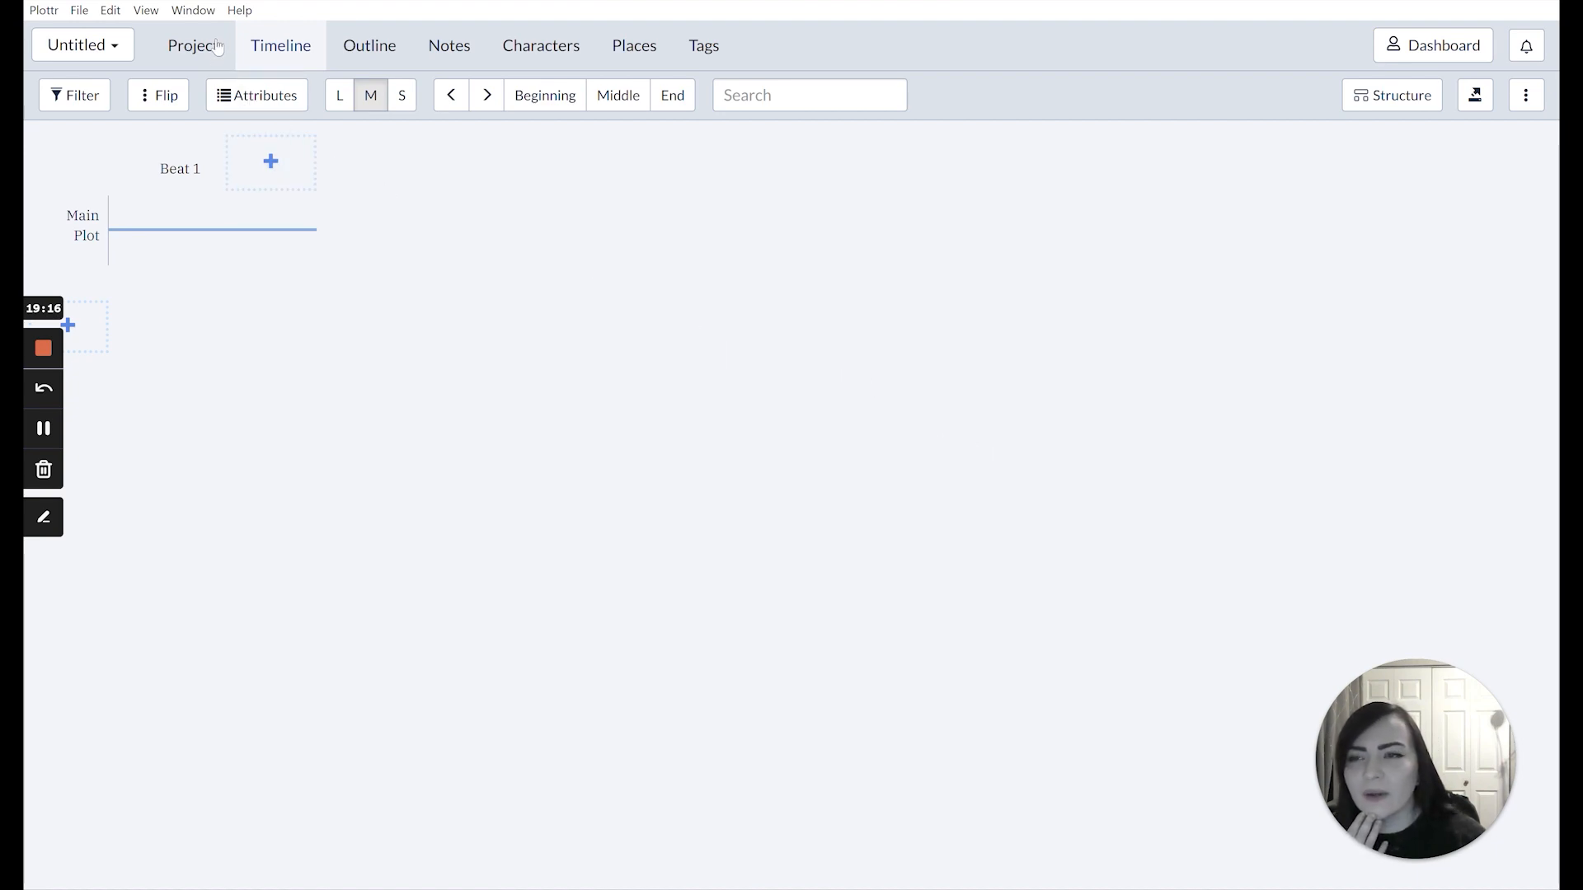
Enter Fantasy as the series genre in the project details
click(216, 47)
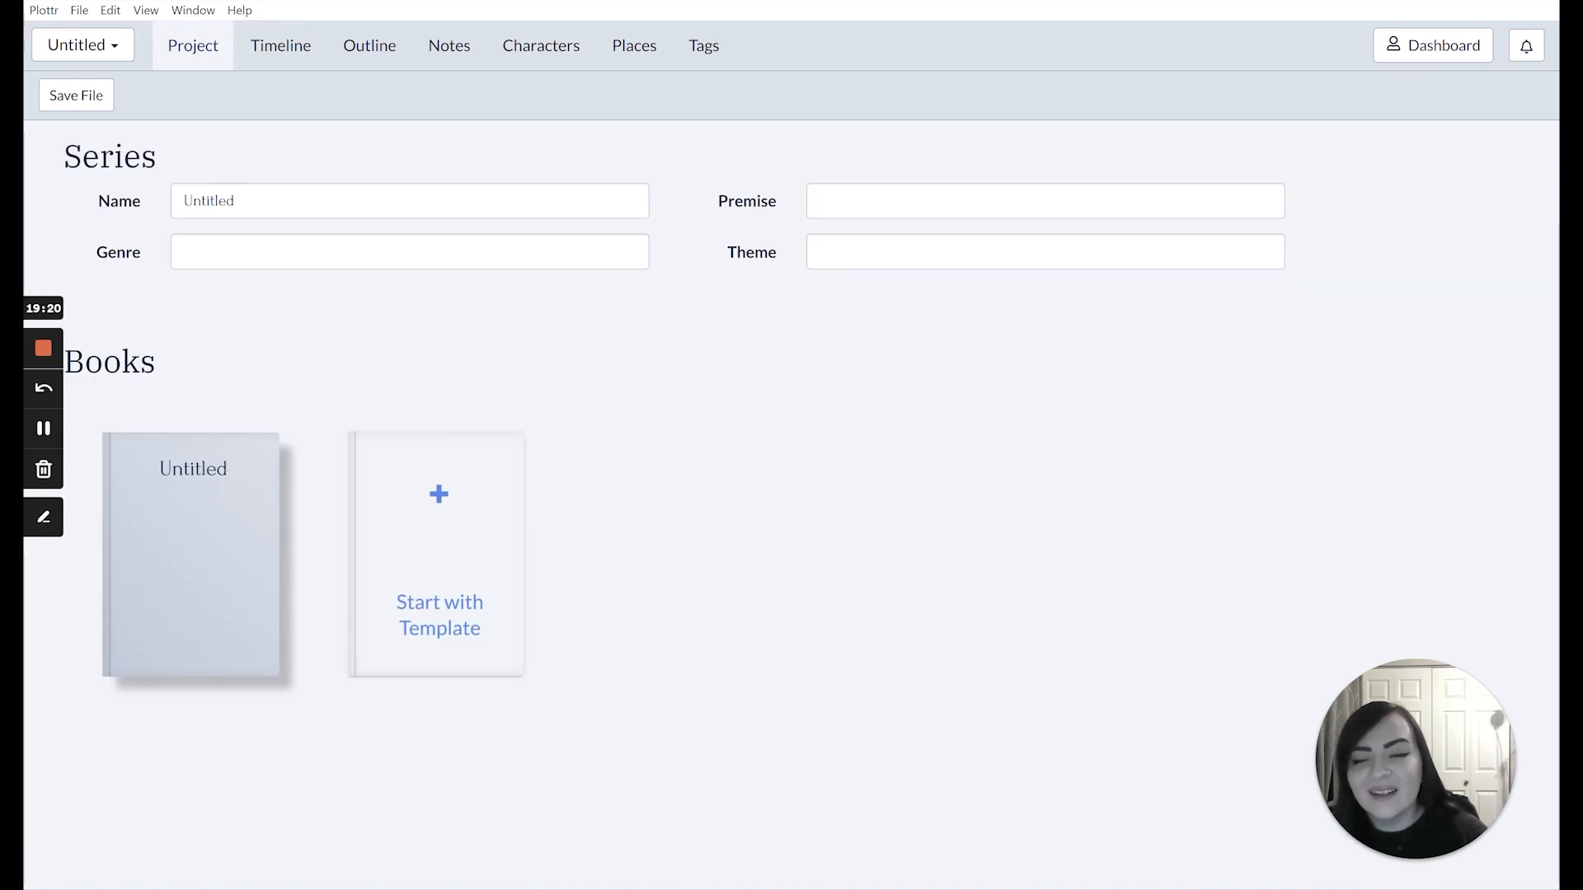
click(330, 251)
text(Fn)
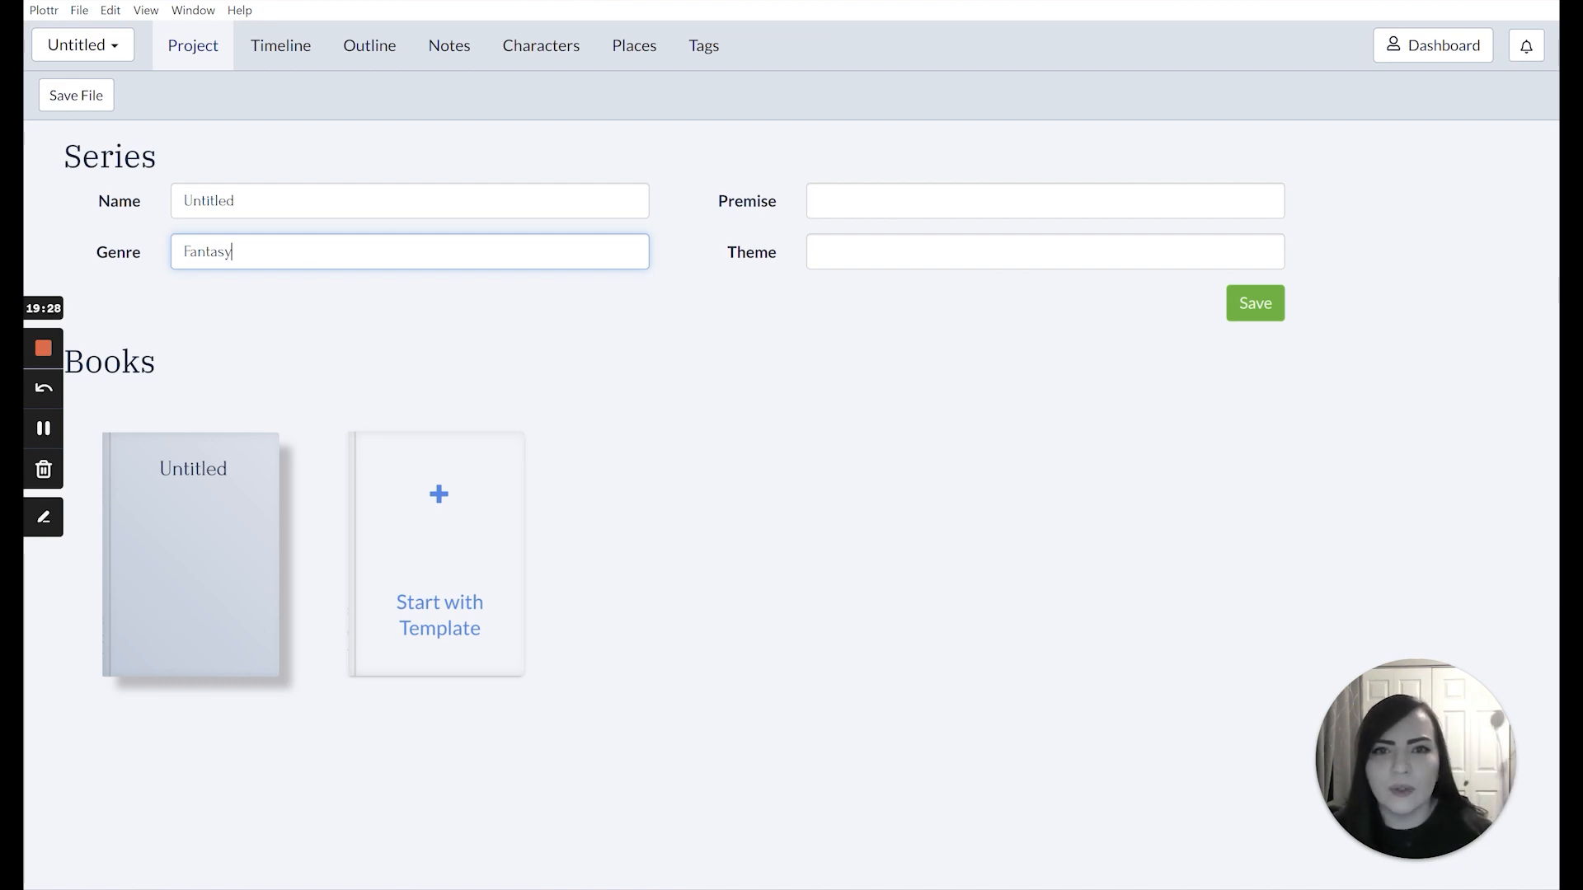
key(Tab)
Open the details of the first book, check its title, premise, genre and theme fields, and save them
mouse_move(219, 477)
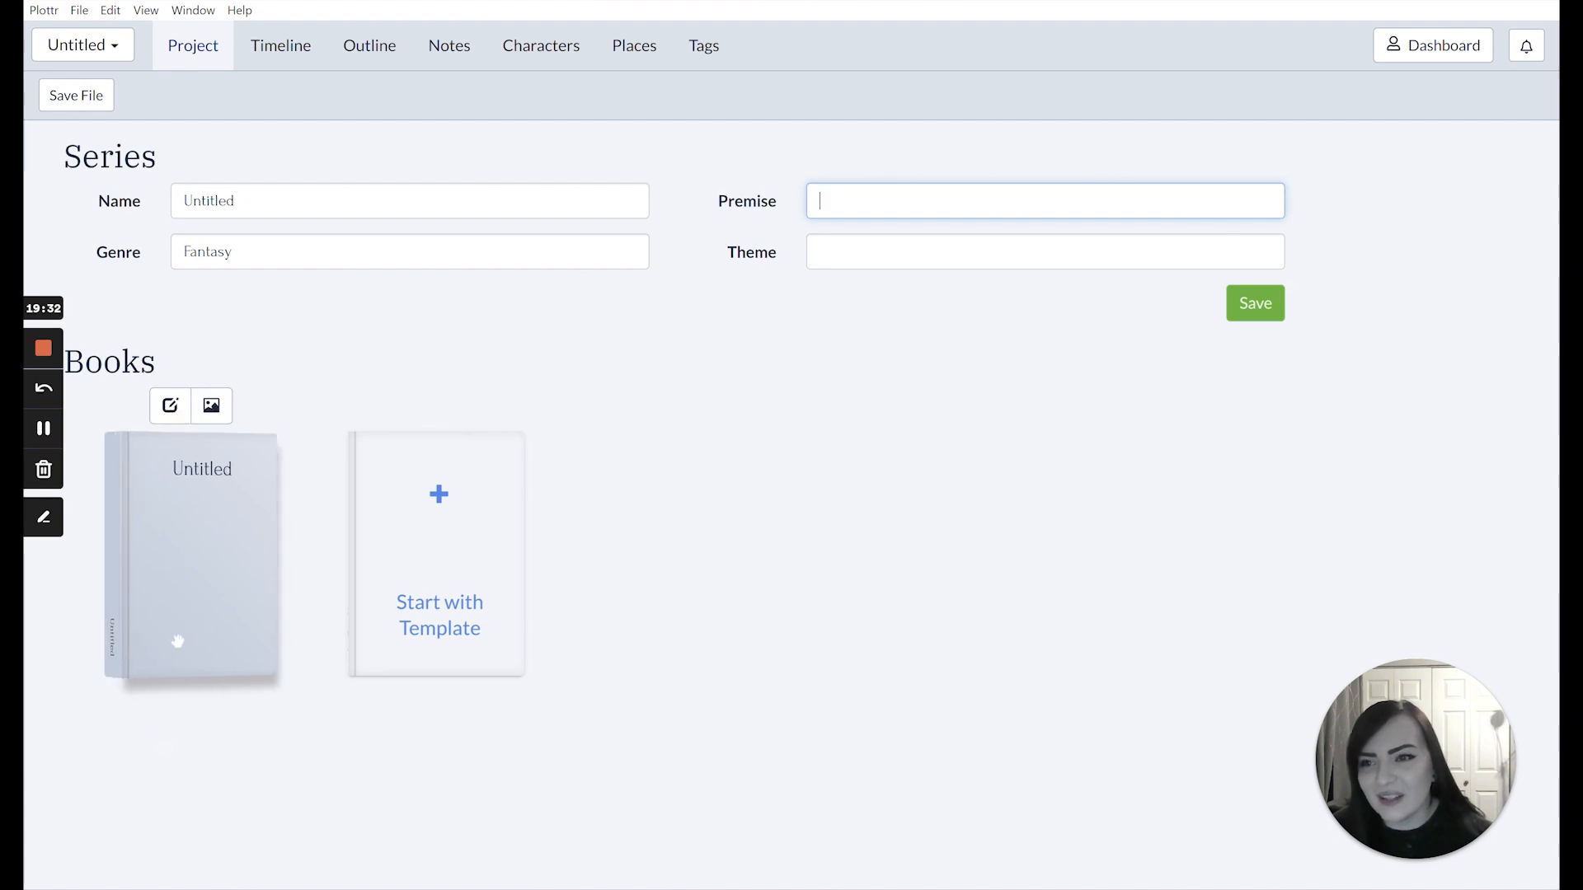
click(181, 419)
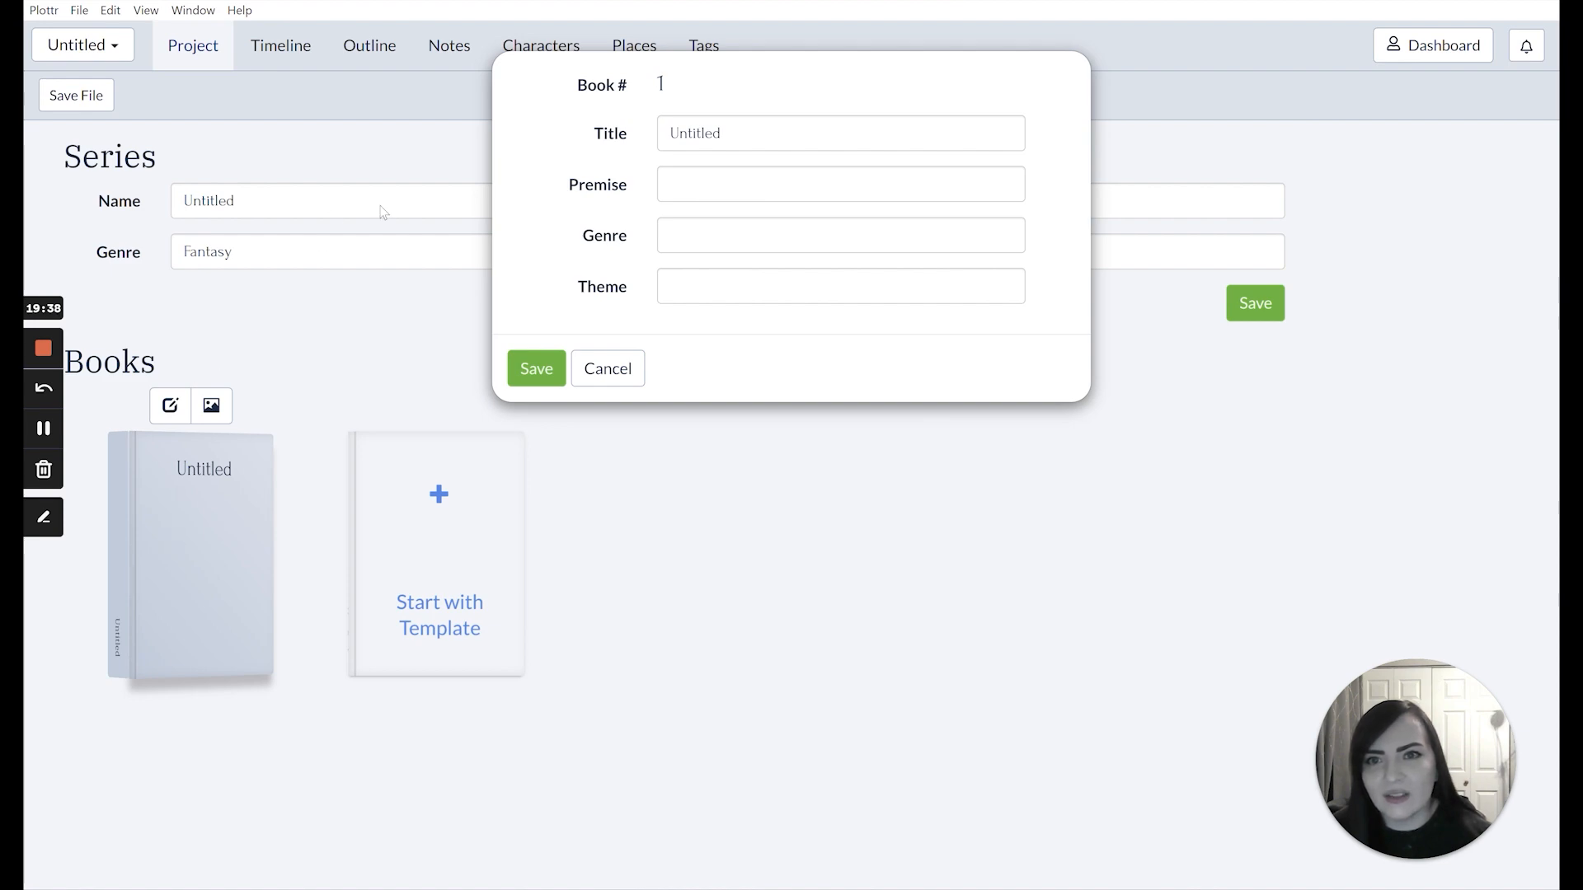
click(534, 367)
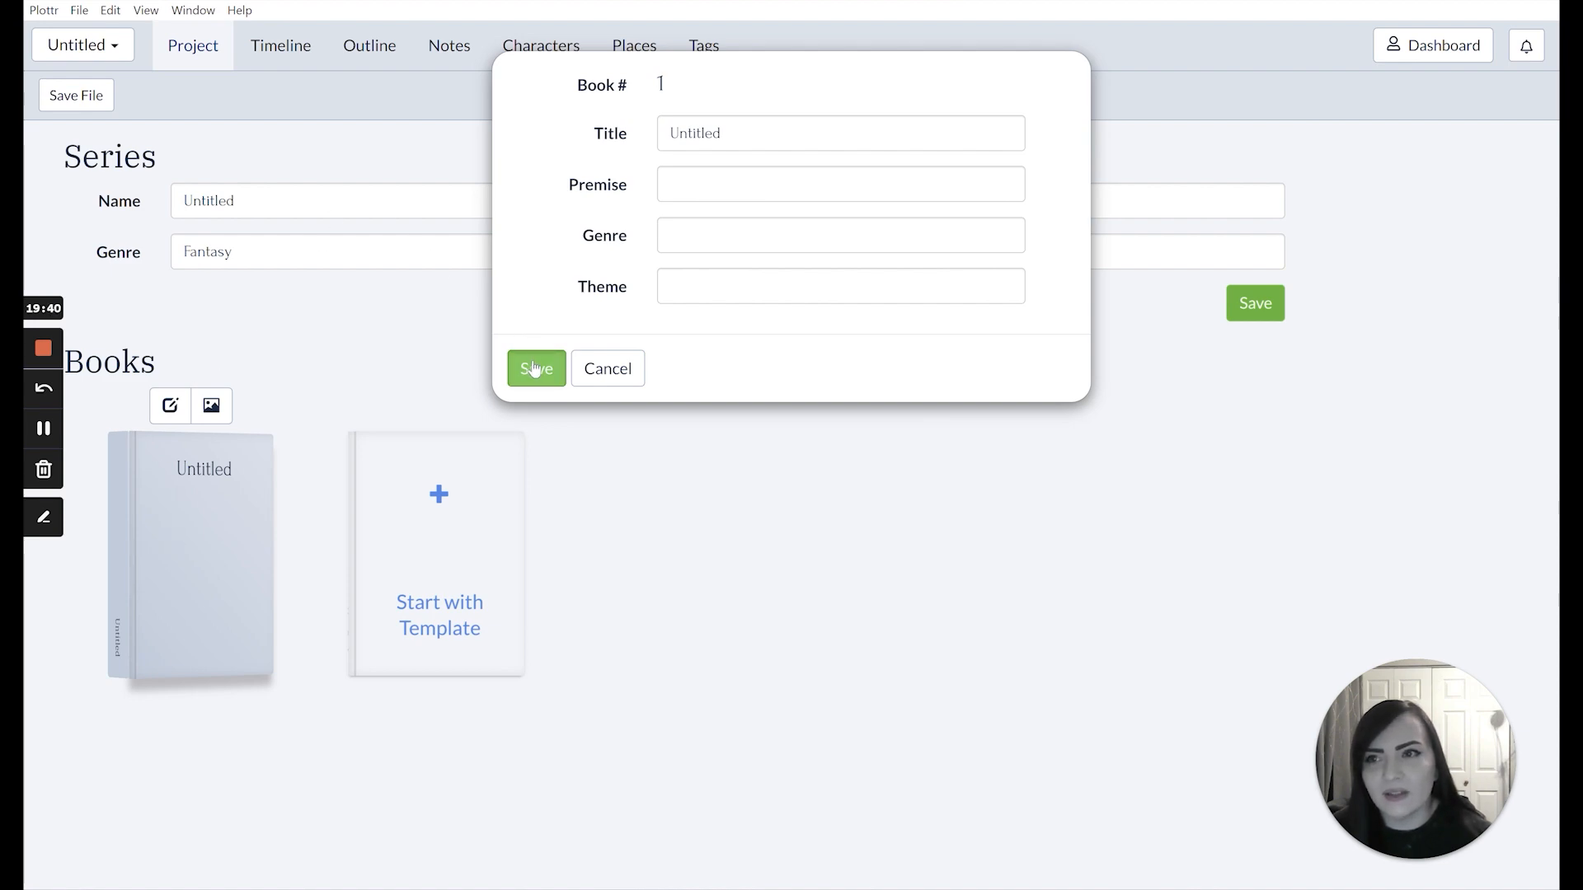
Add a second blank book to the series
mouse_move(193, 462)
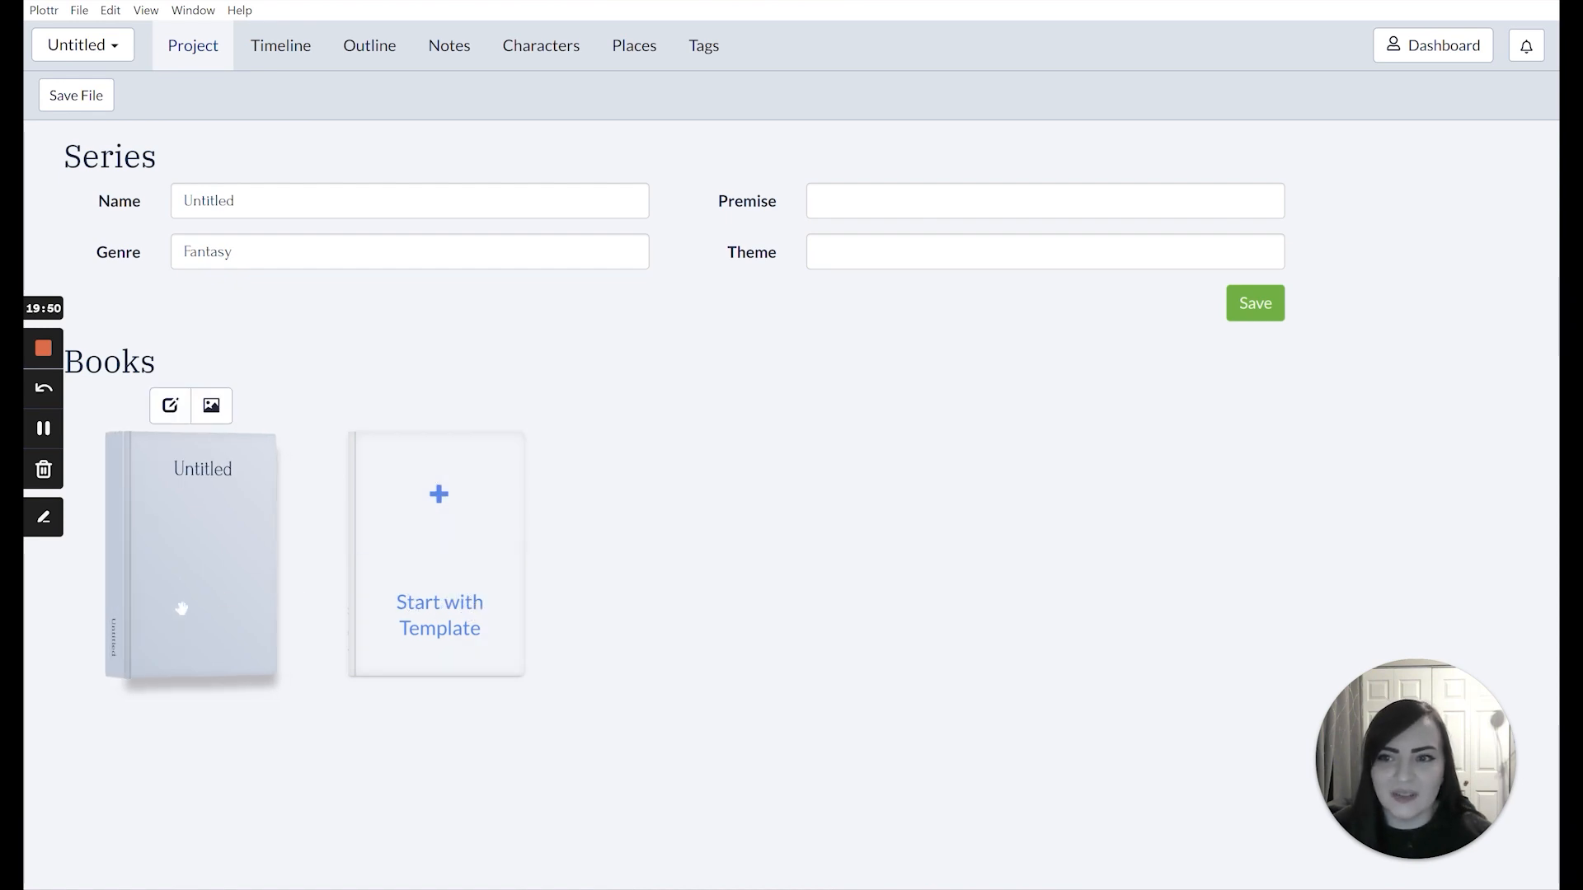
click(439, 492)
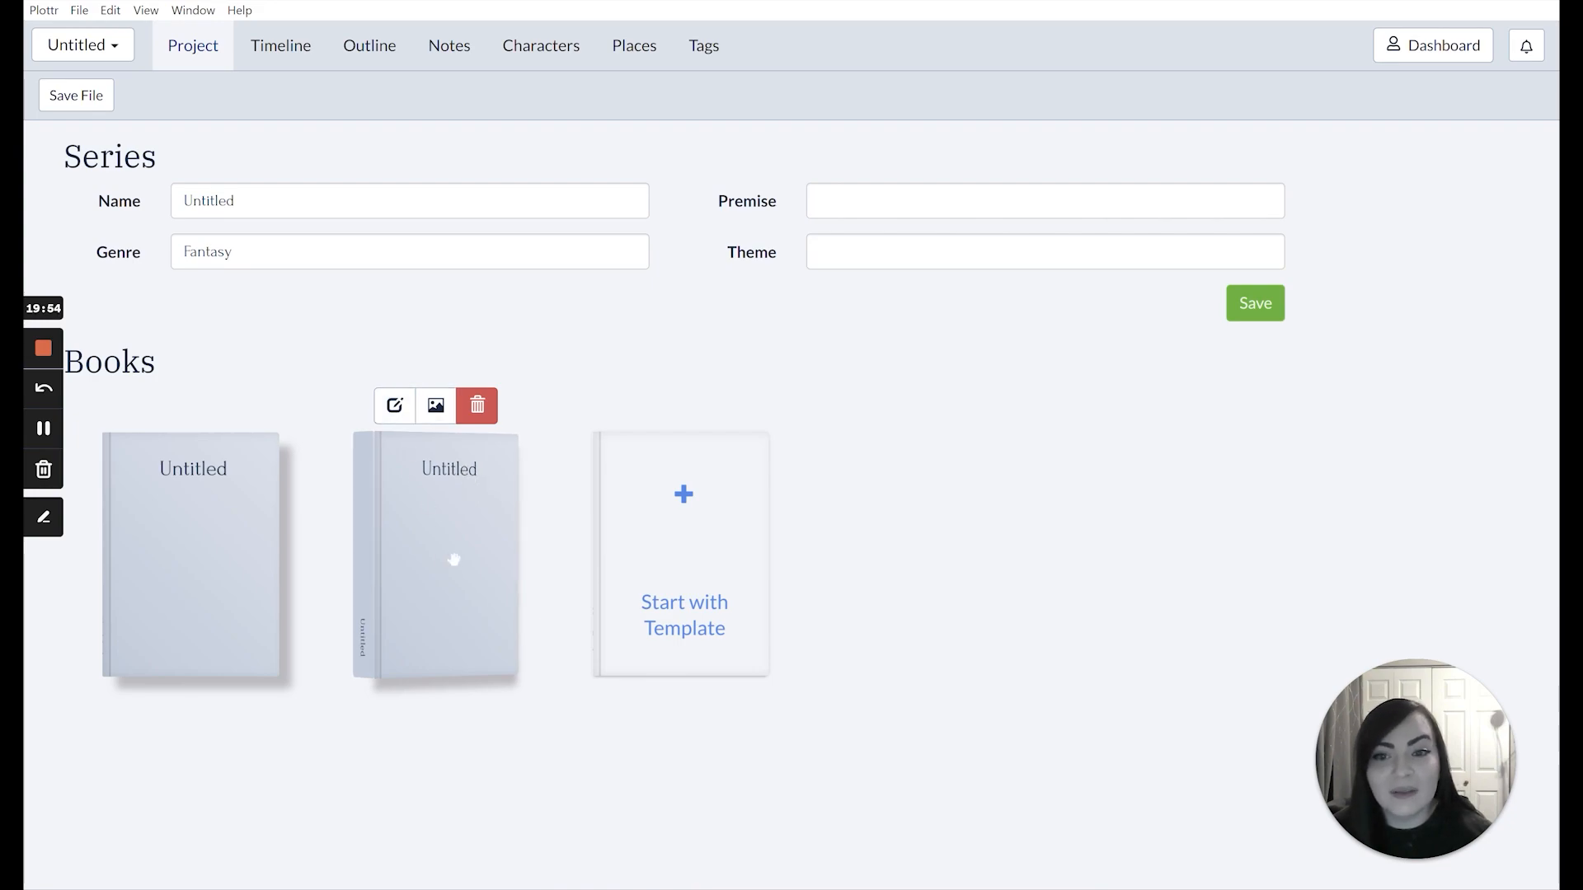
mouse_move(495, 505)
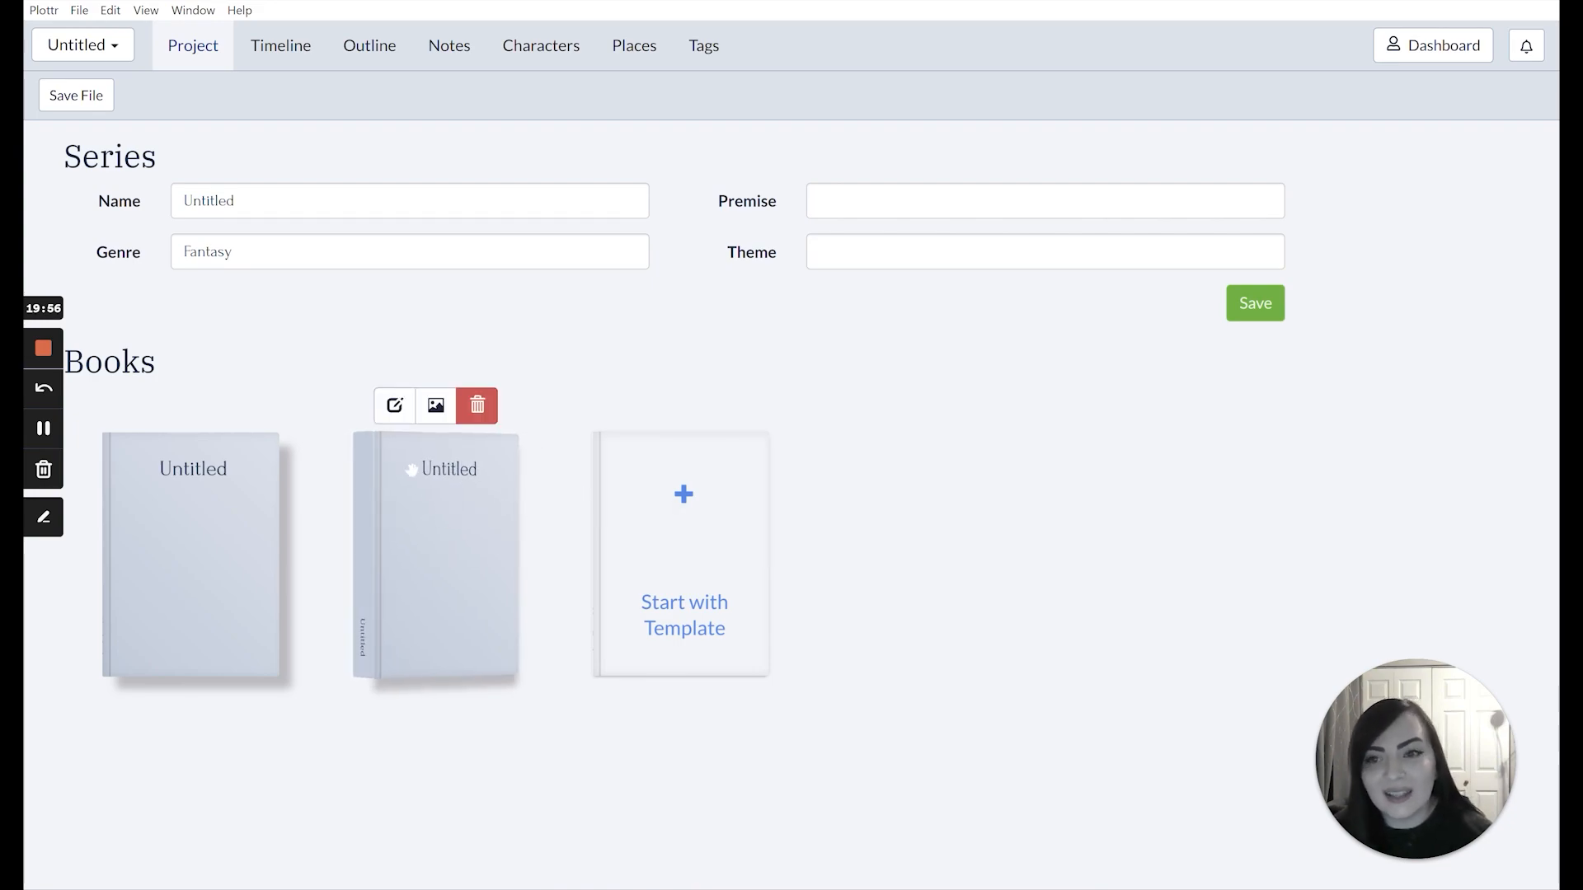
Check the second book's title, premise, genre and theme fields without saving, and view the list for switching between books and series view
click(395, 405)
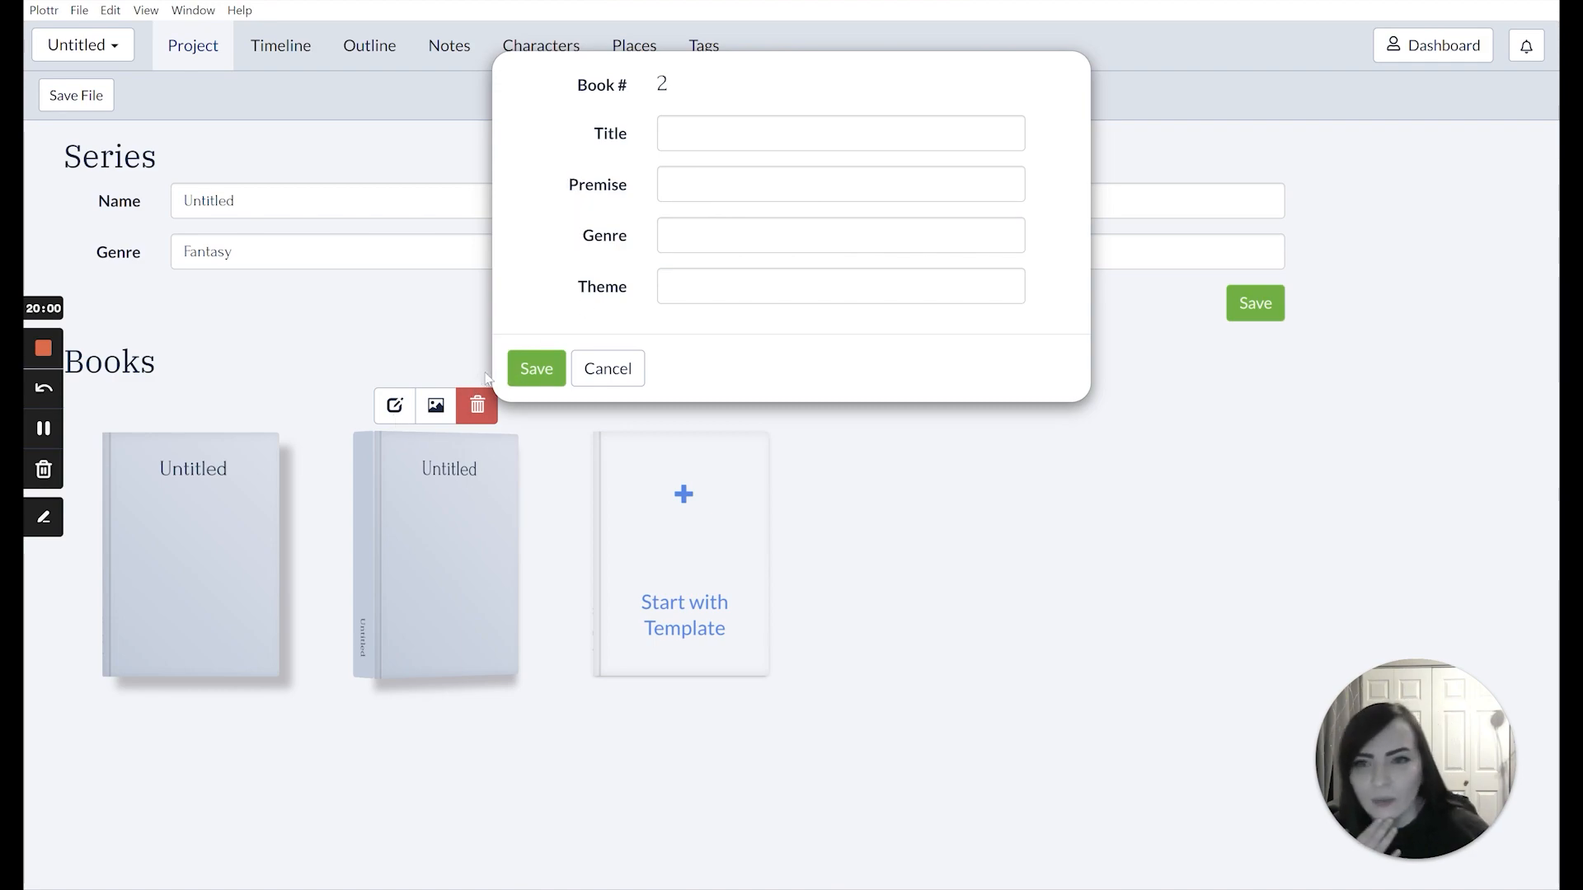
click(589, 376)
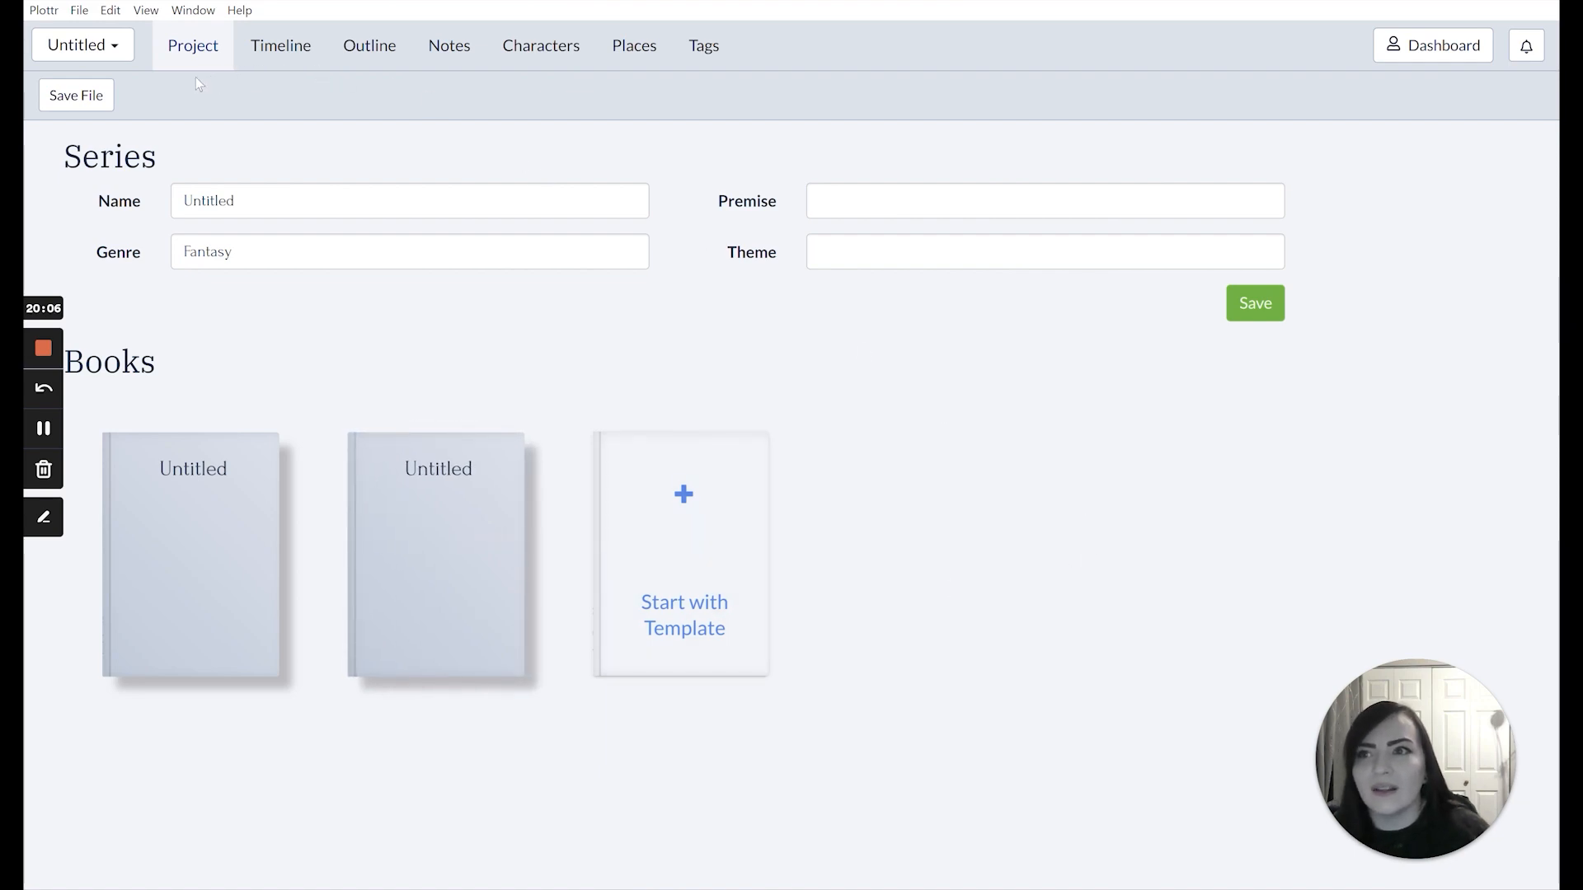
click(130, 55)
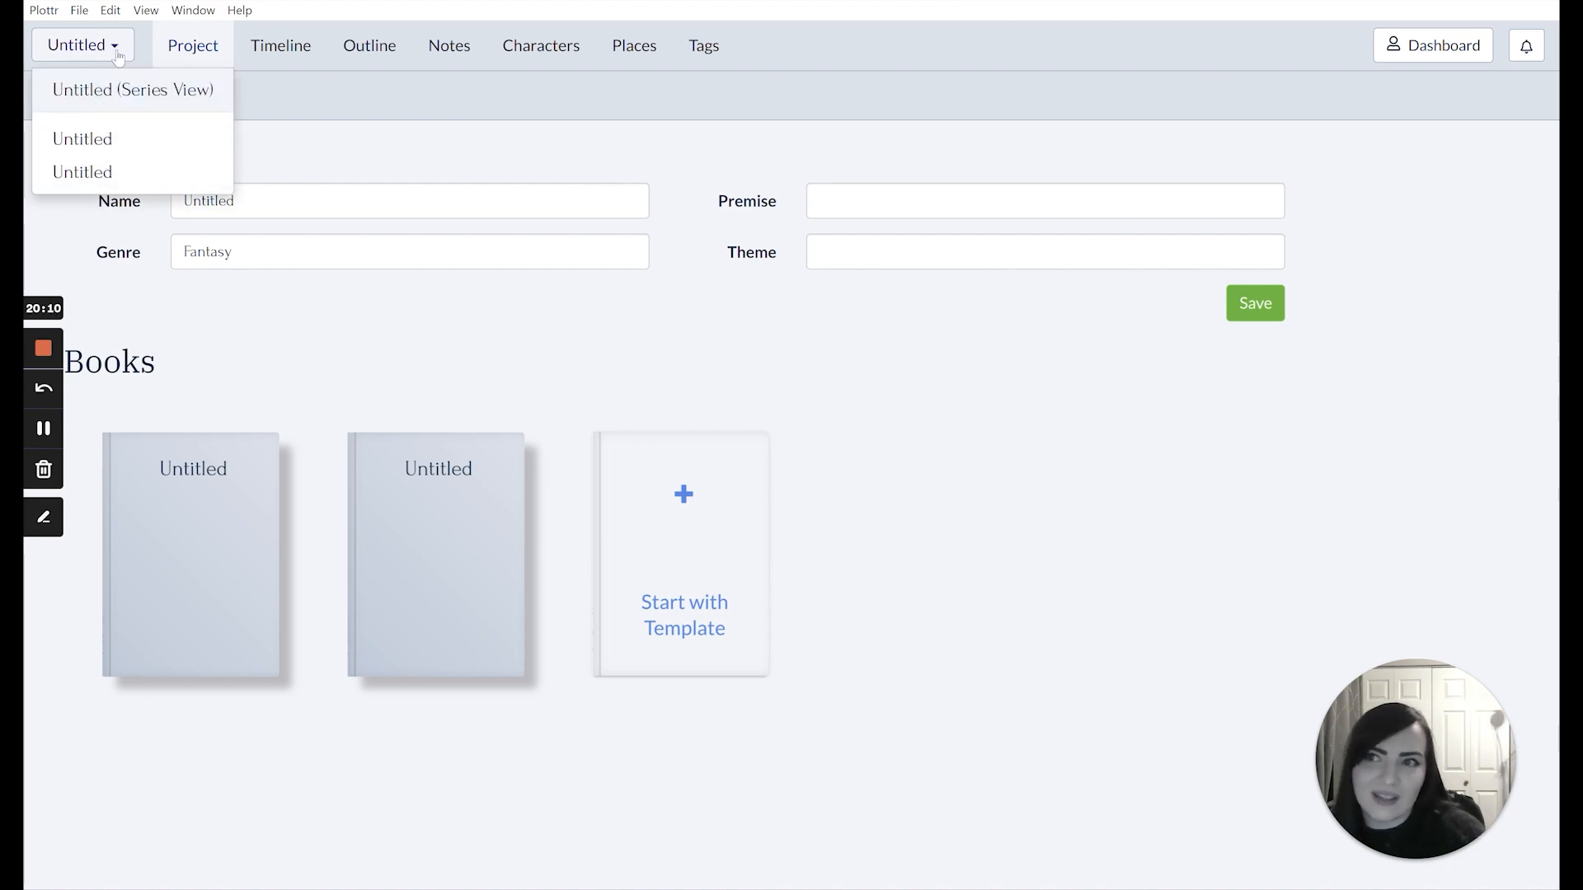
click(118, 56)
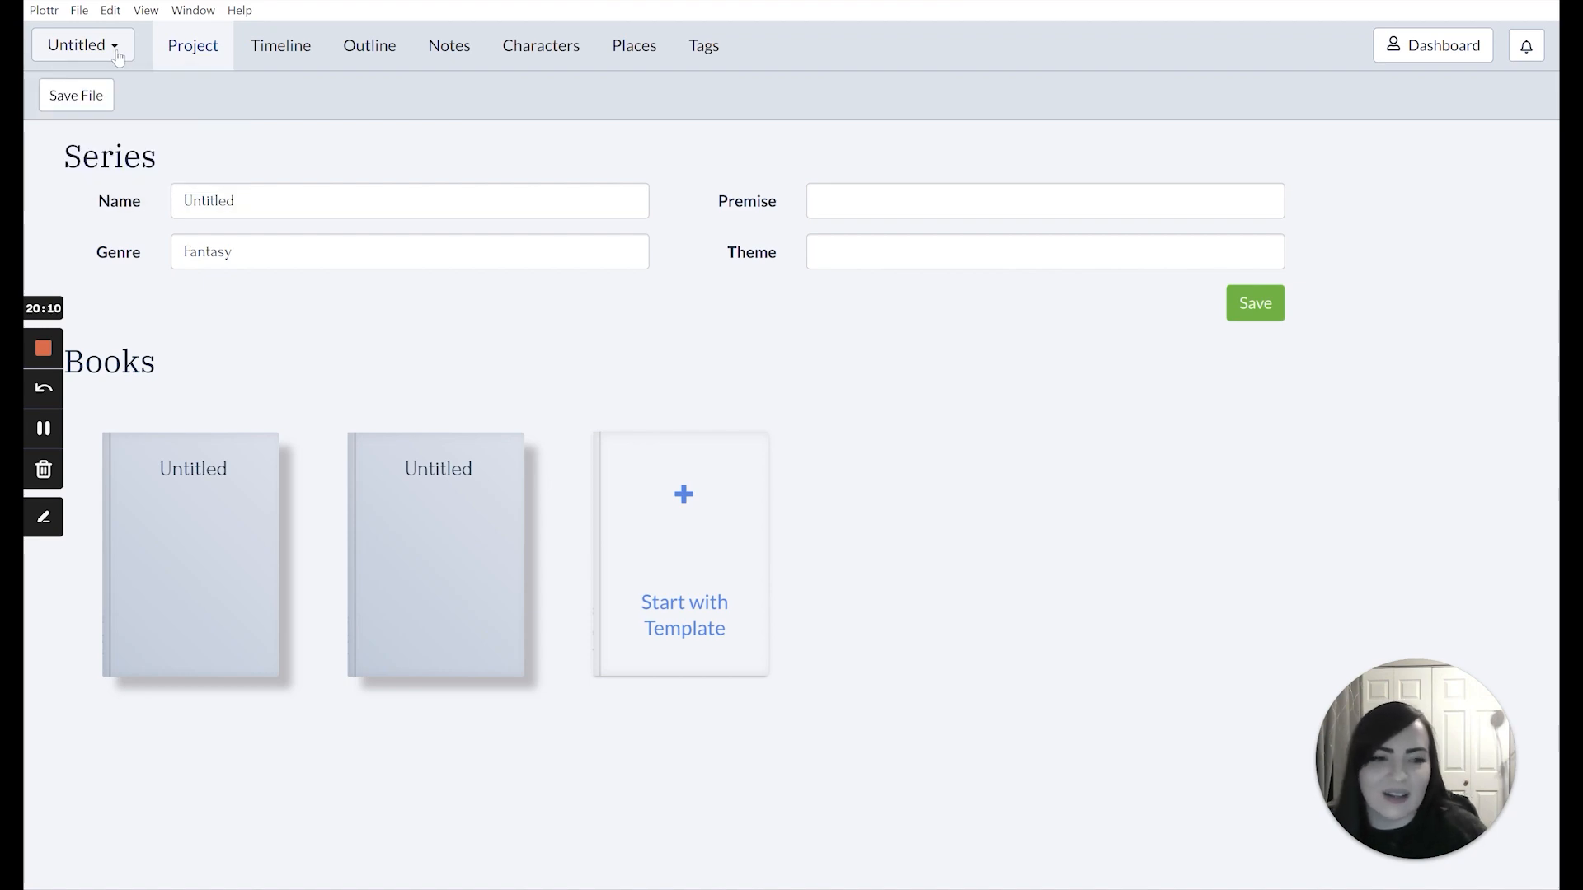
Look over the current book's timeline and outline
click(260, 51)
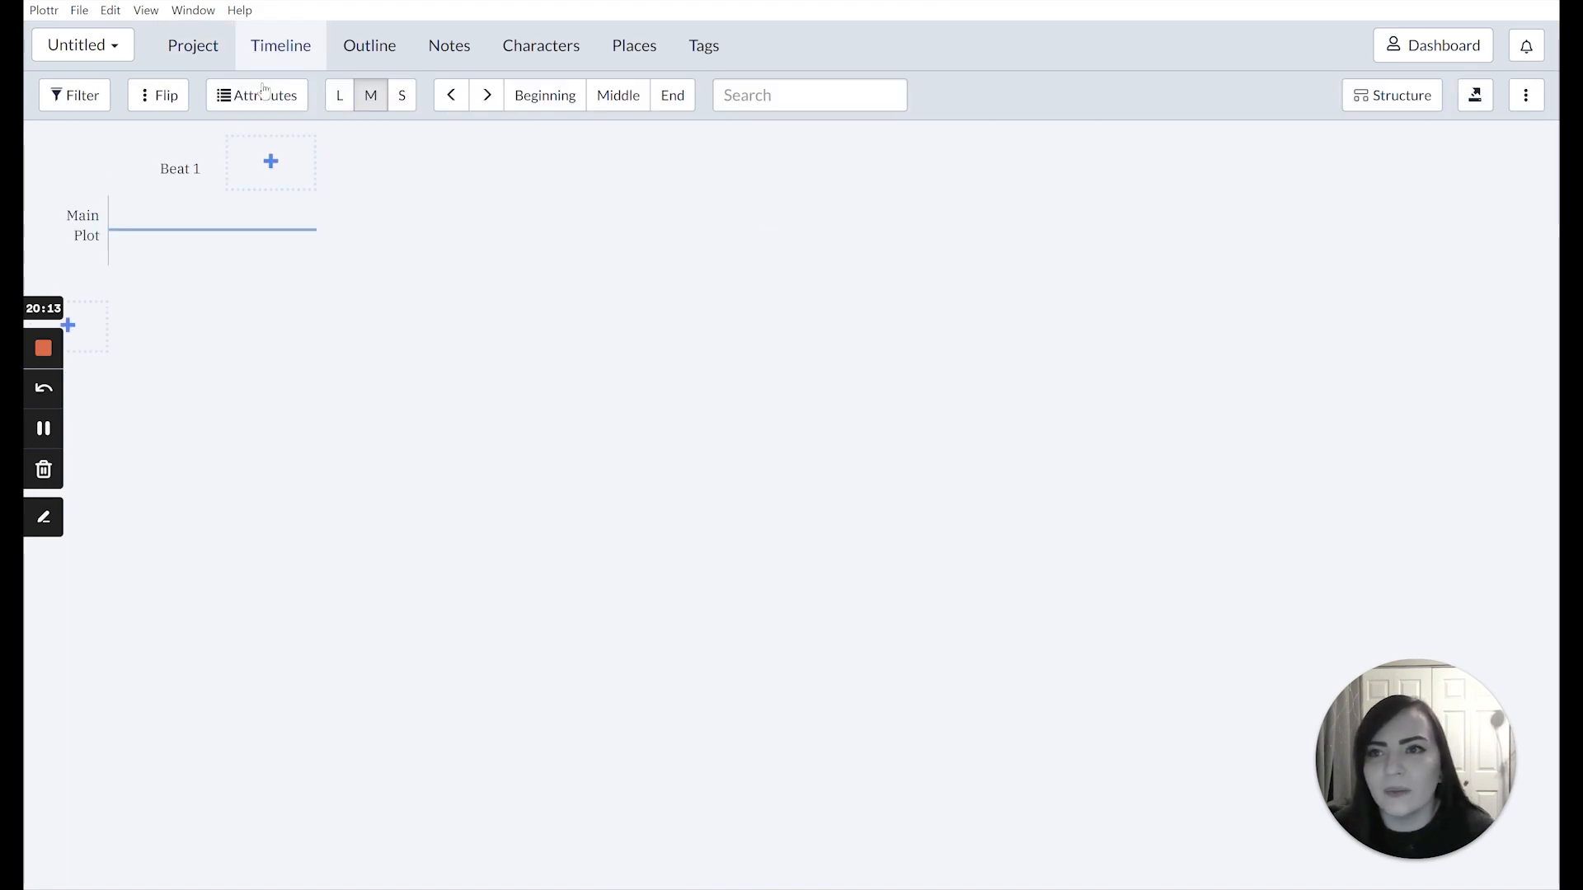
click(353, 51)
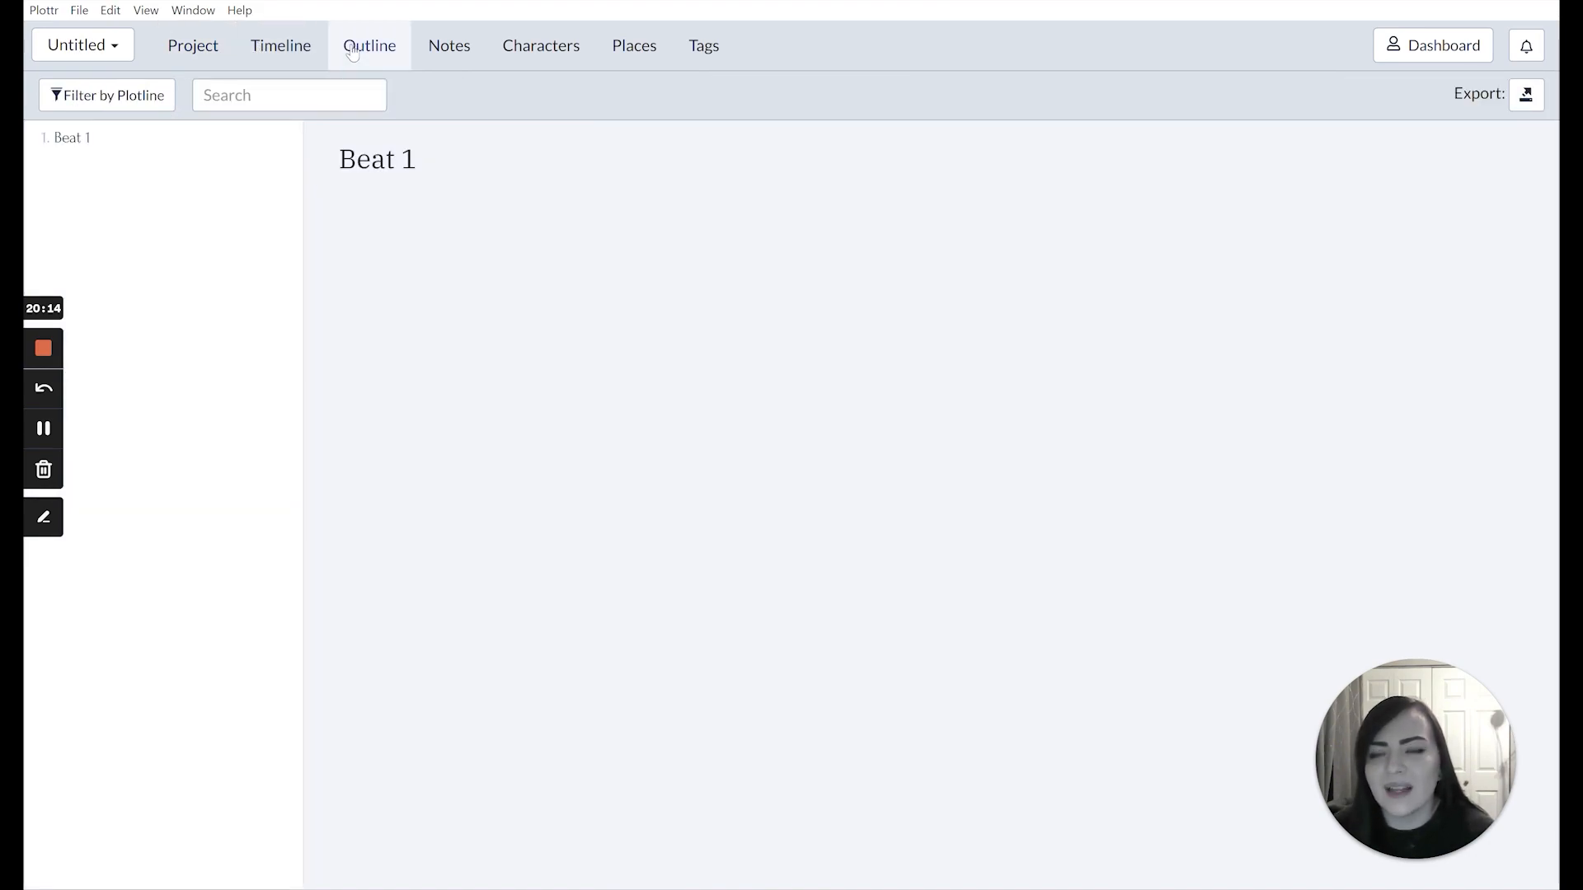
click(293, 58)
Add a third book to the series from the Hero's Journey starter template
click(183, 54)
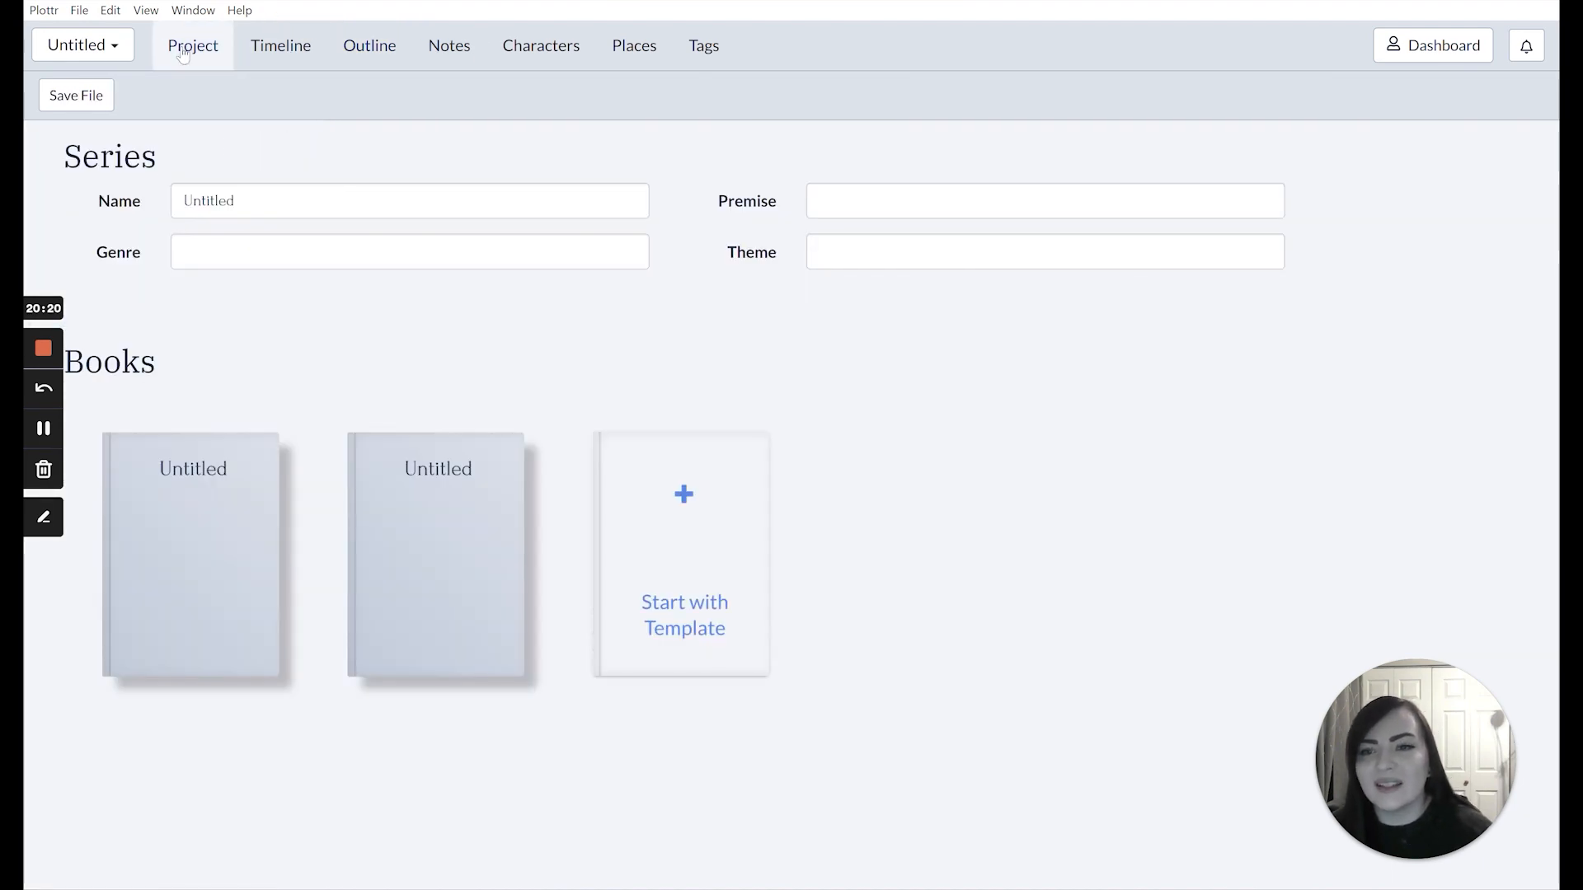
click(717, 627)
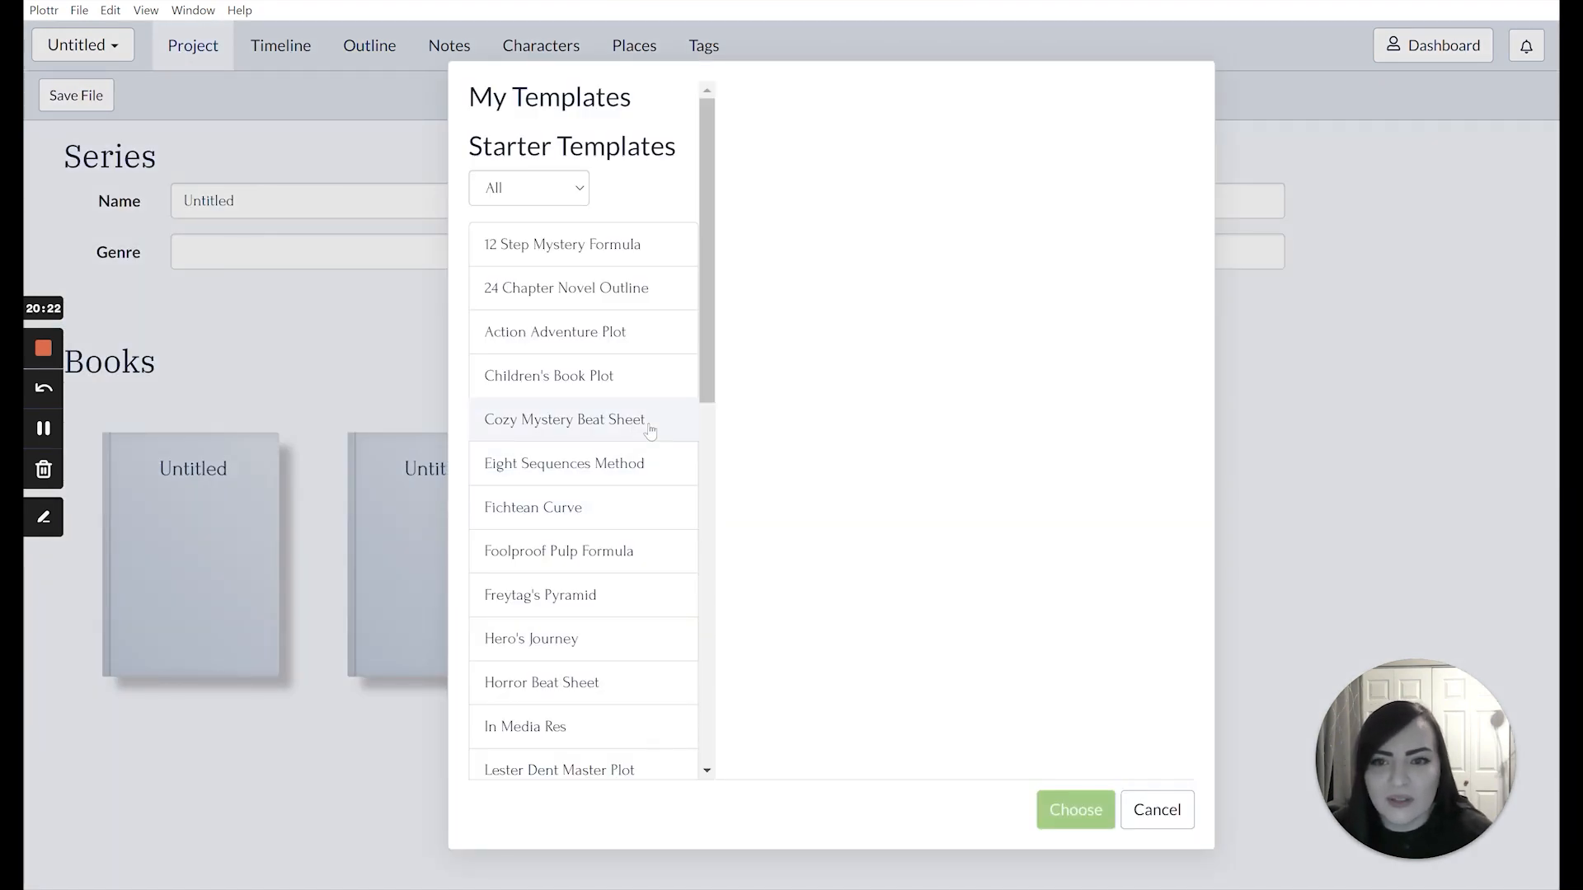
scroll(619, 472, down, 3)
scroll(619, 472, down, 2)
click(558, 242)
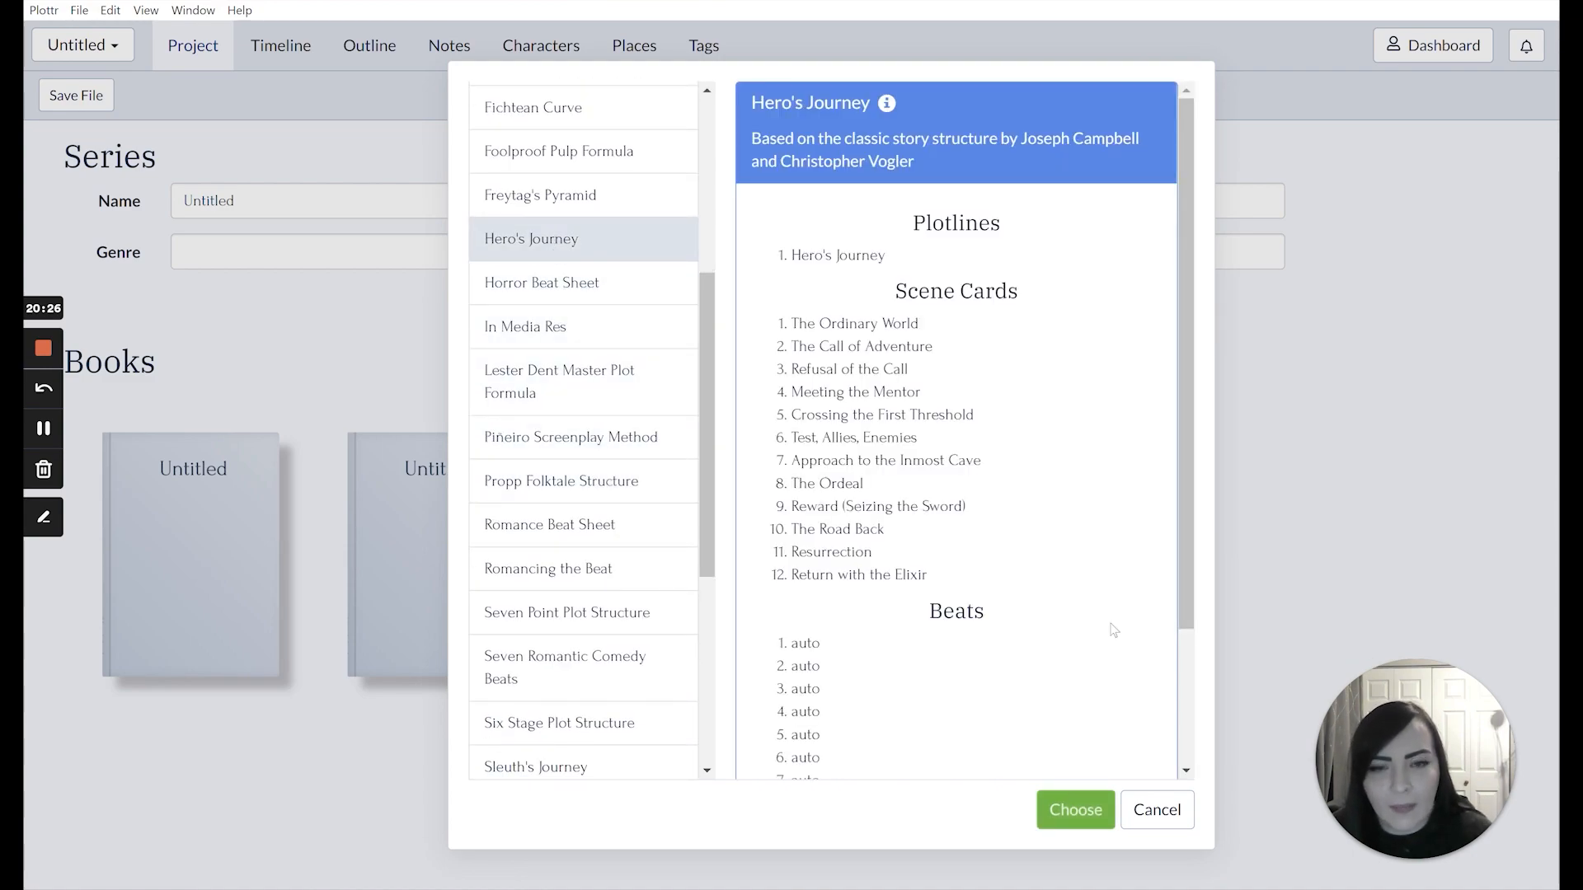
click(1097, 812)
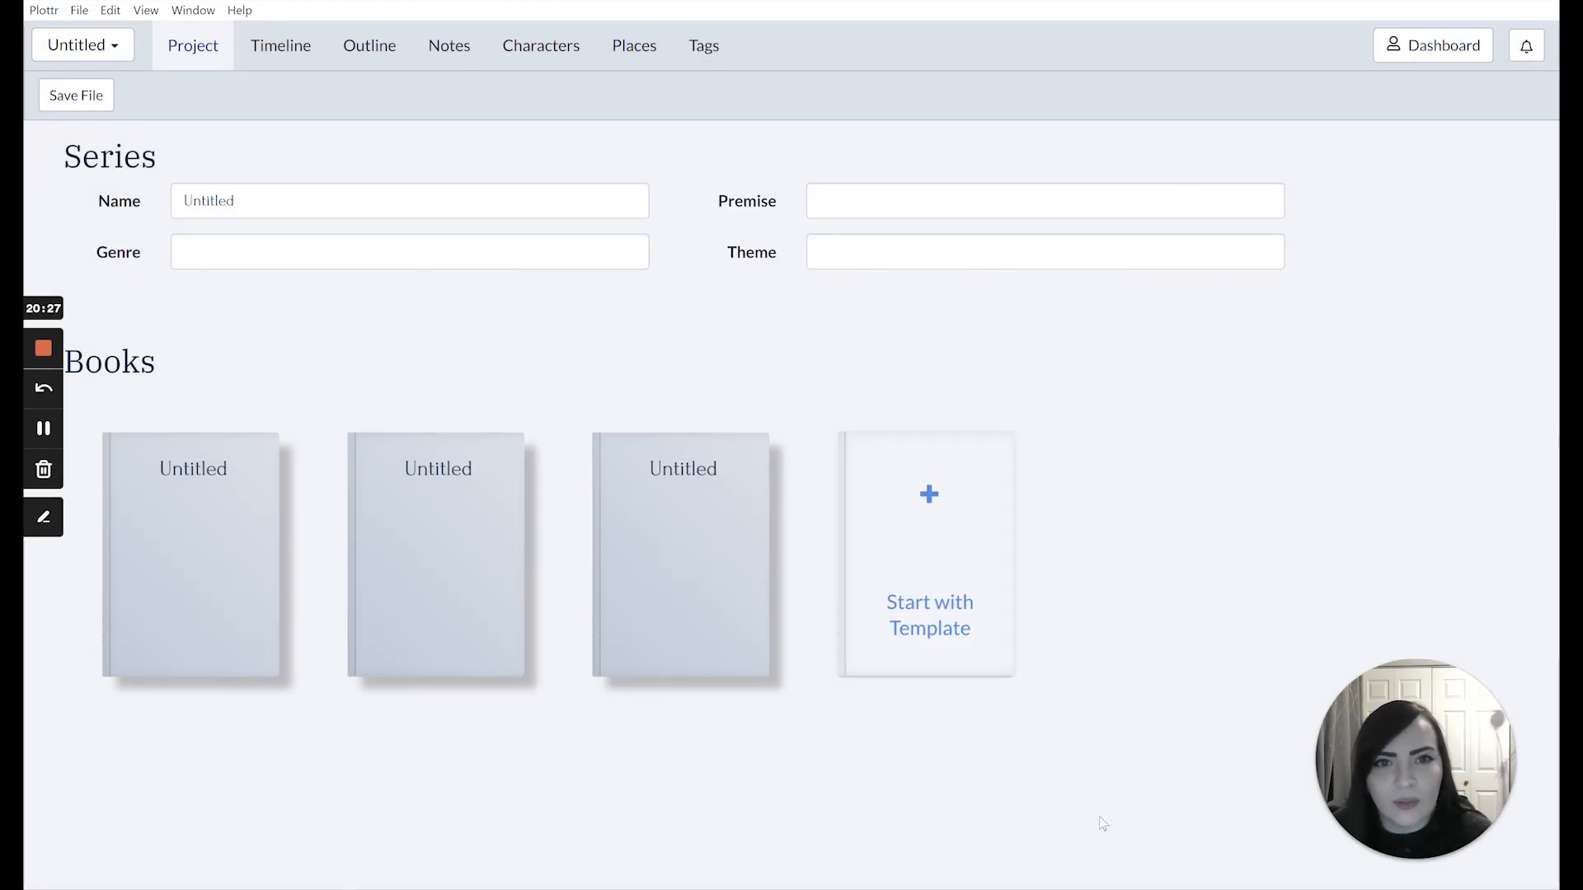
Open the third book's timeline, and examine The Ordinary World card's text and editing view in the outline
click(714, 536)
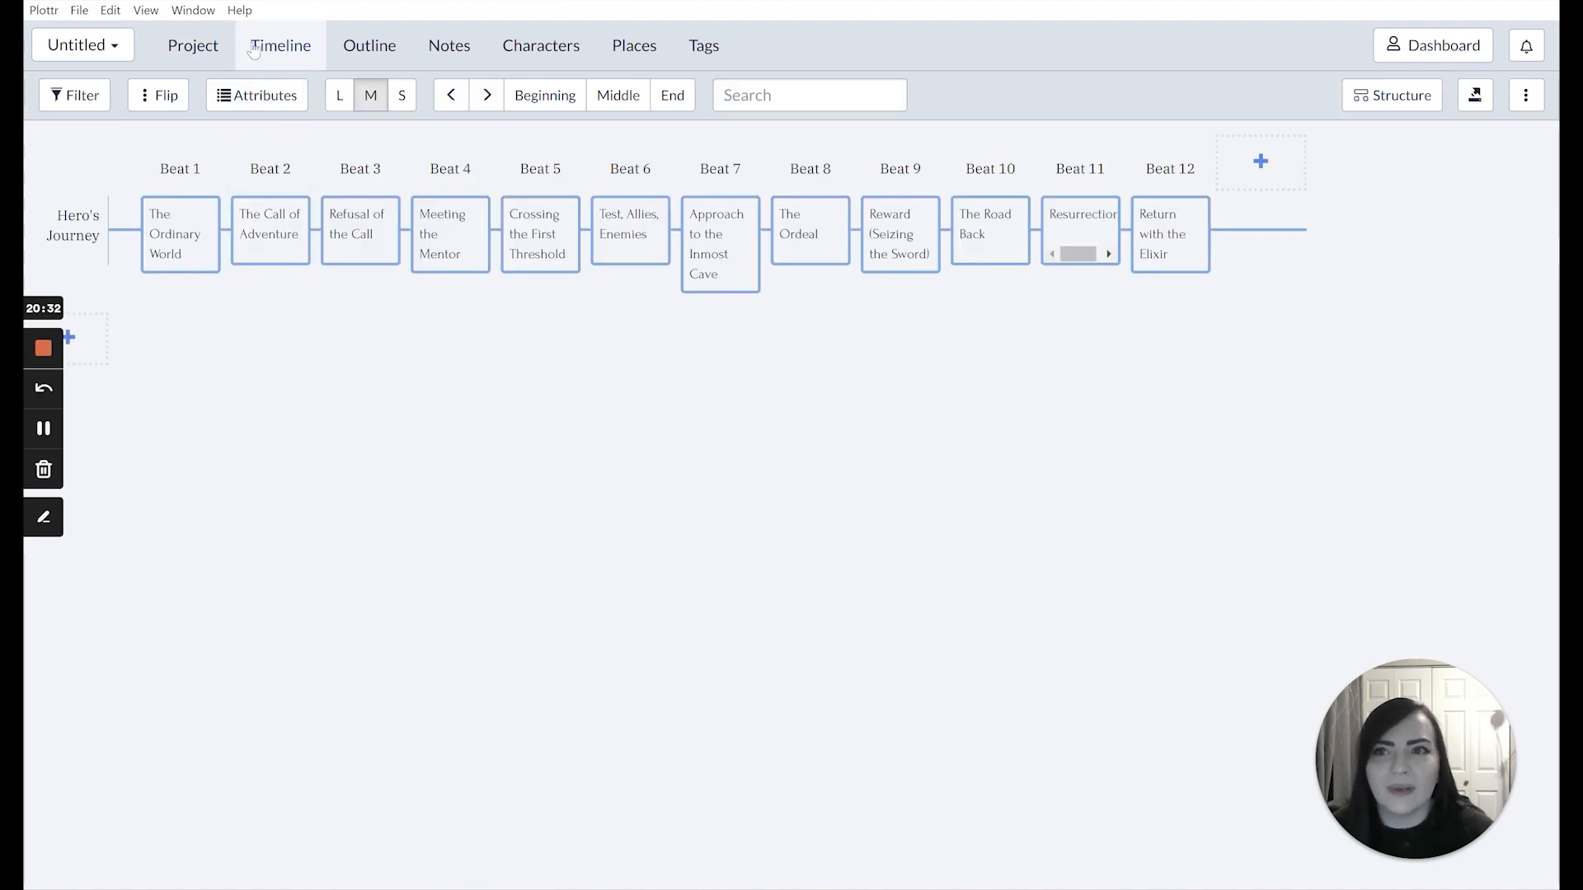
mouse_move(177, 235)
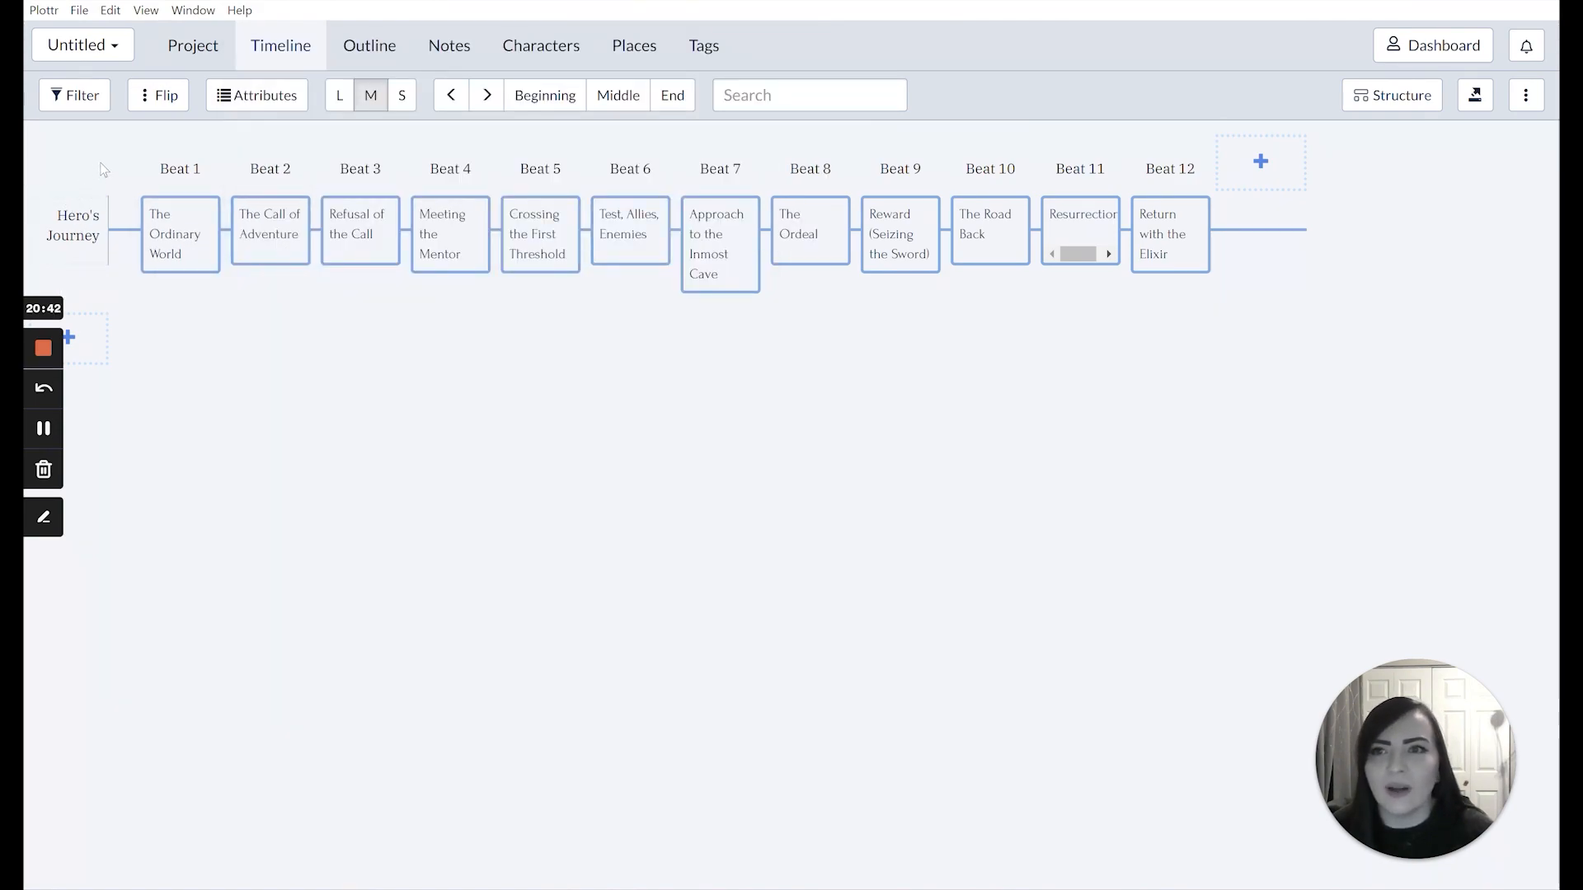
click(381, 48)
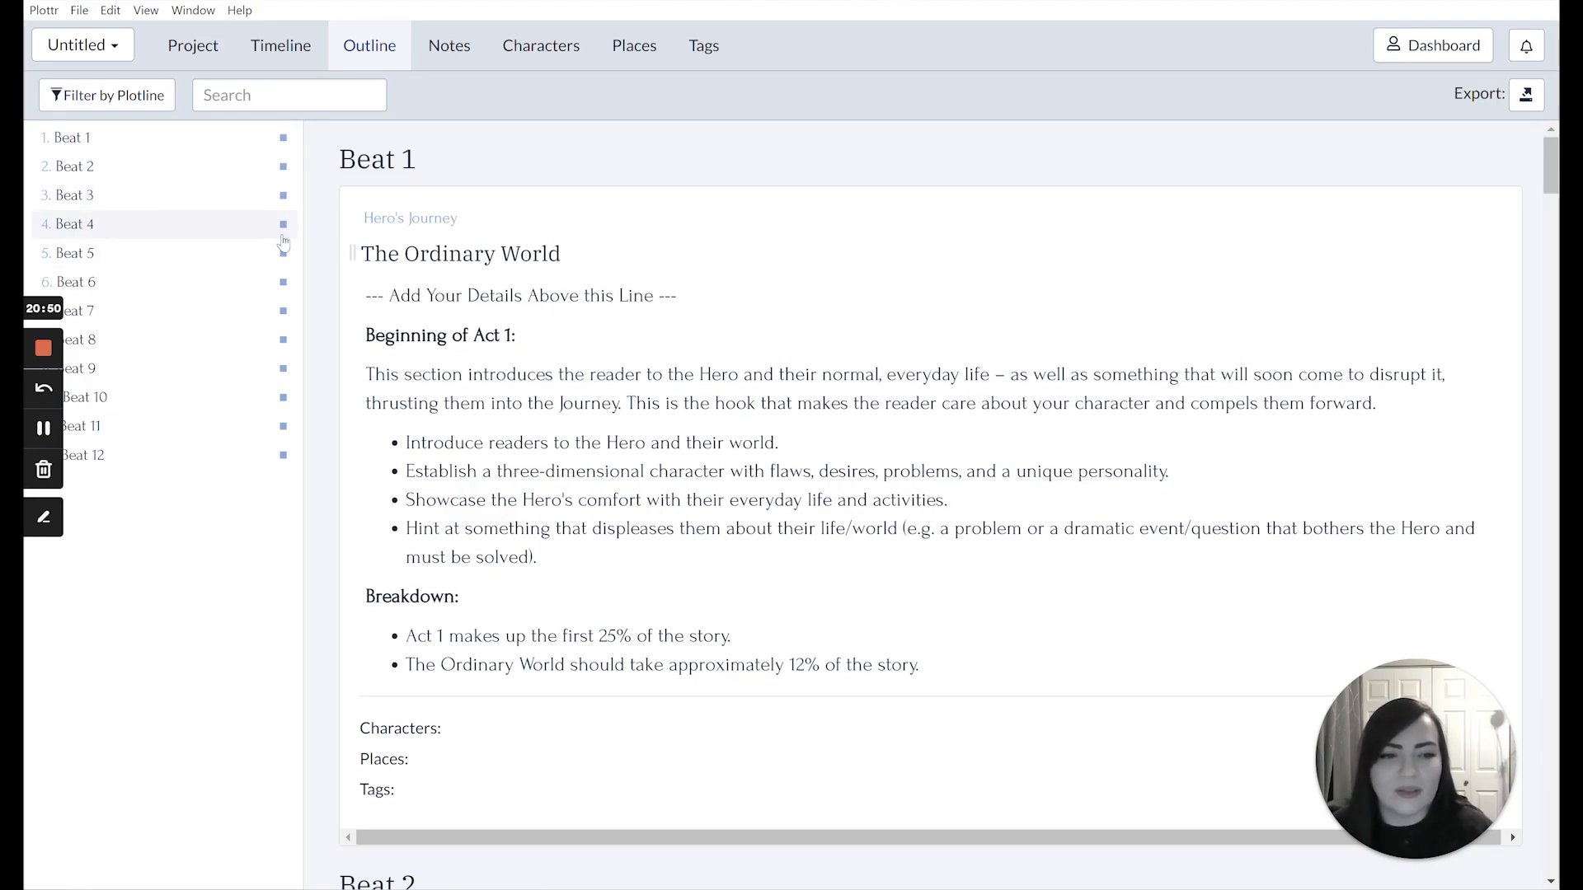
scroll(568, 346, down, 4)
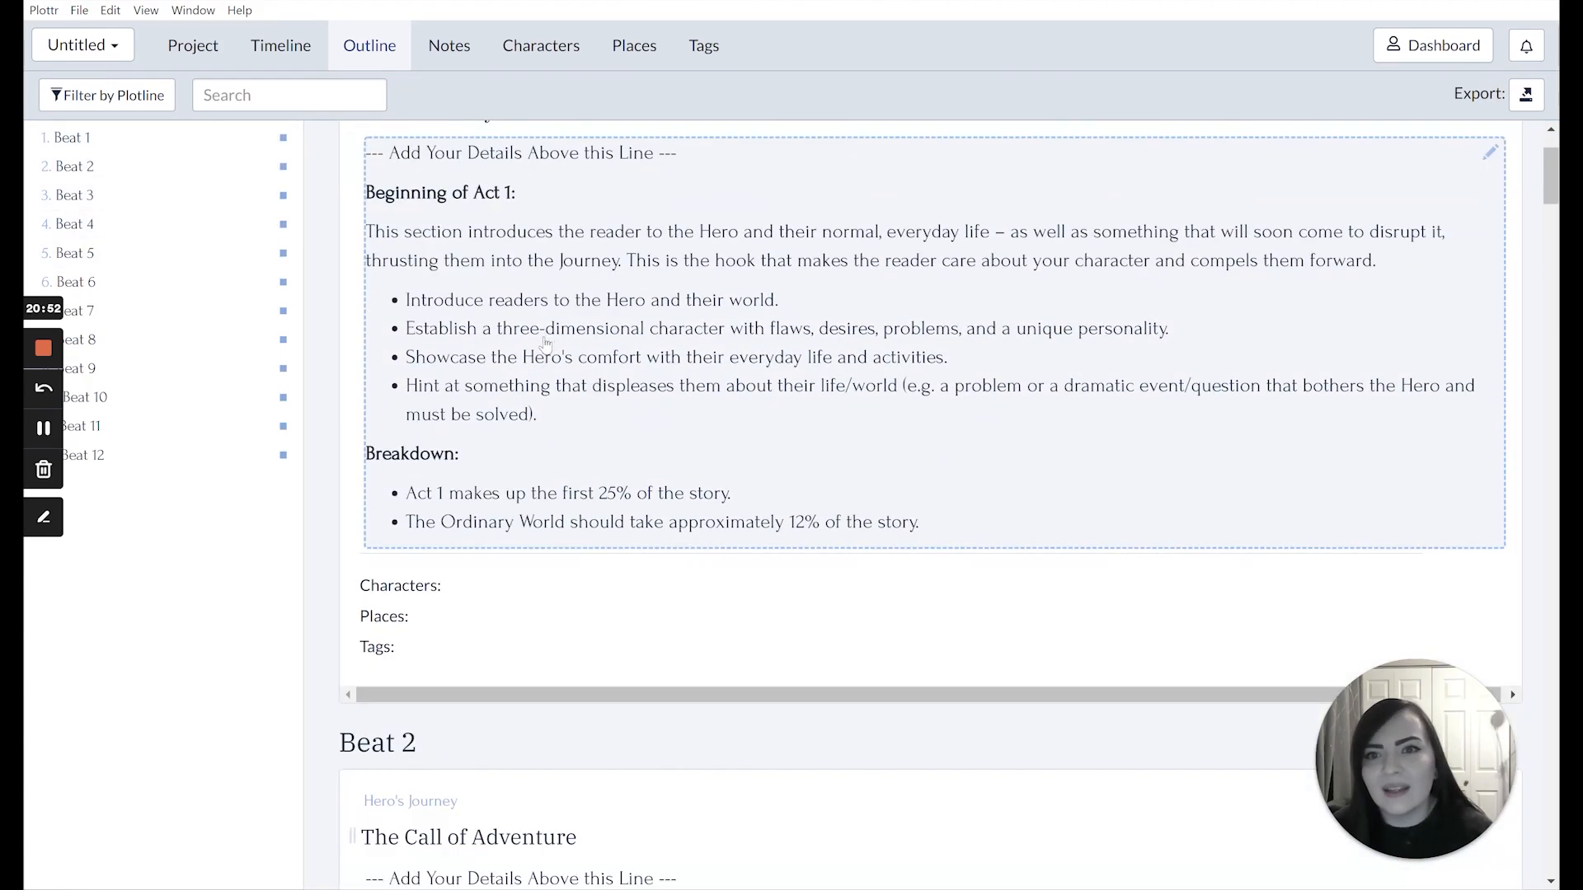
scroll(548, 449, up, 4)
drag(515, 448, 519, 375)
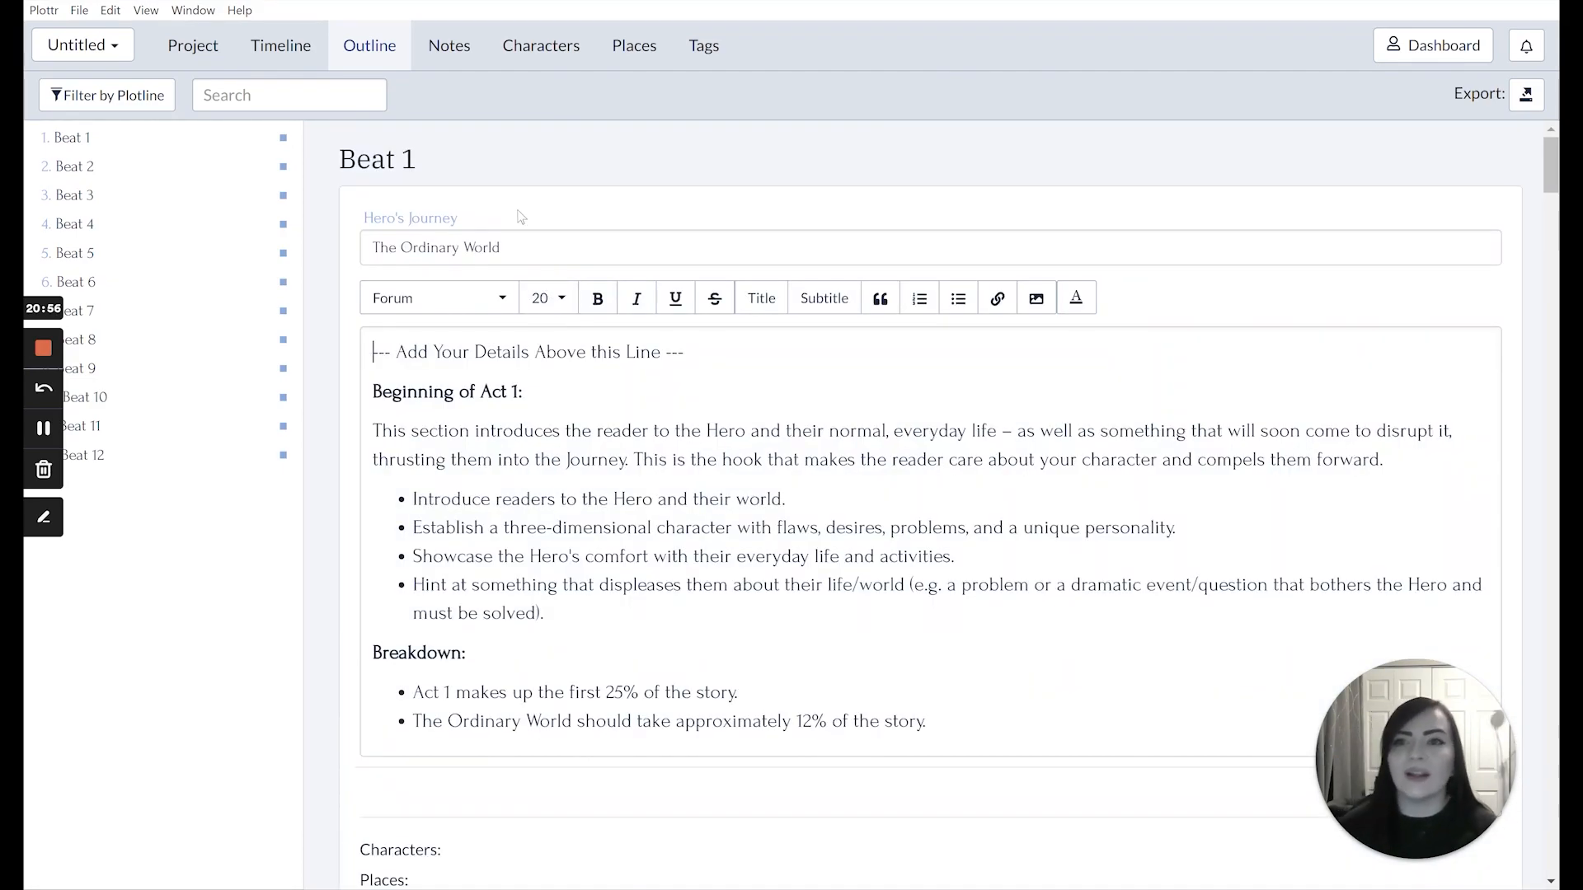
click(525, 174)
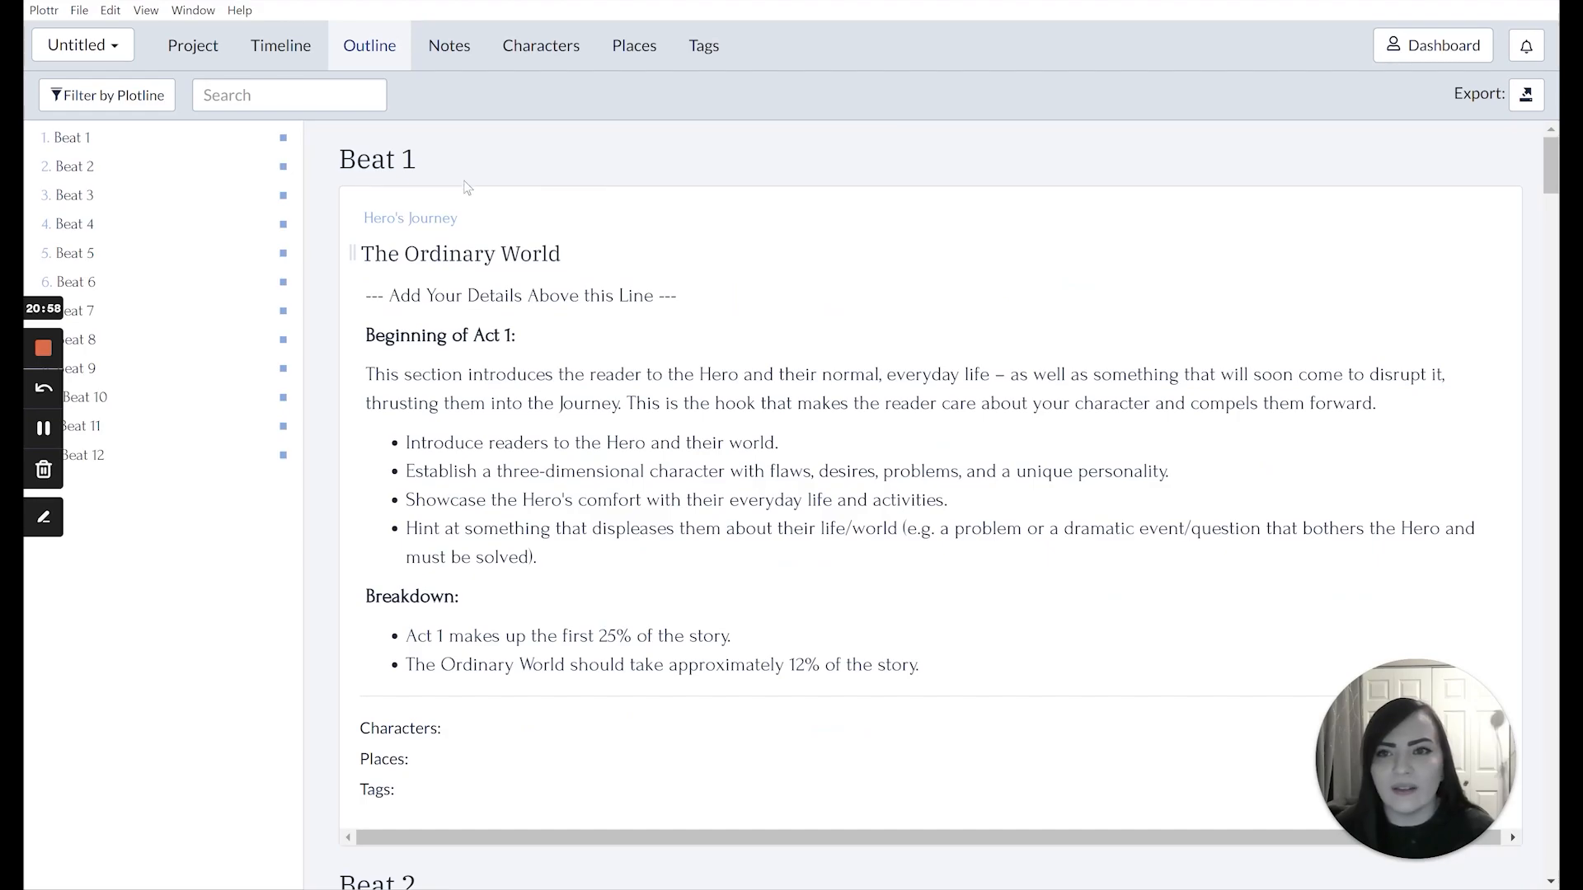
Read through the template guidance for the following Hero's Journey beats in the outline
scroll(472, 195, down, 7)
scroll(495, 239, down, 20)
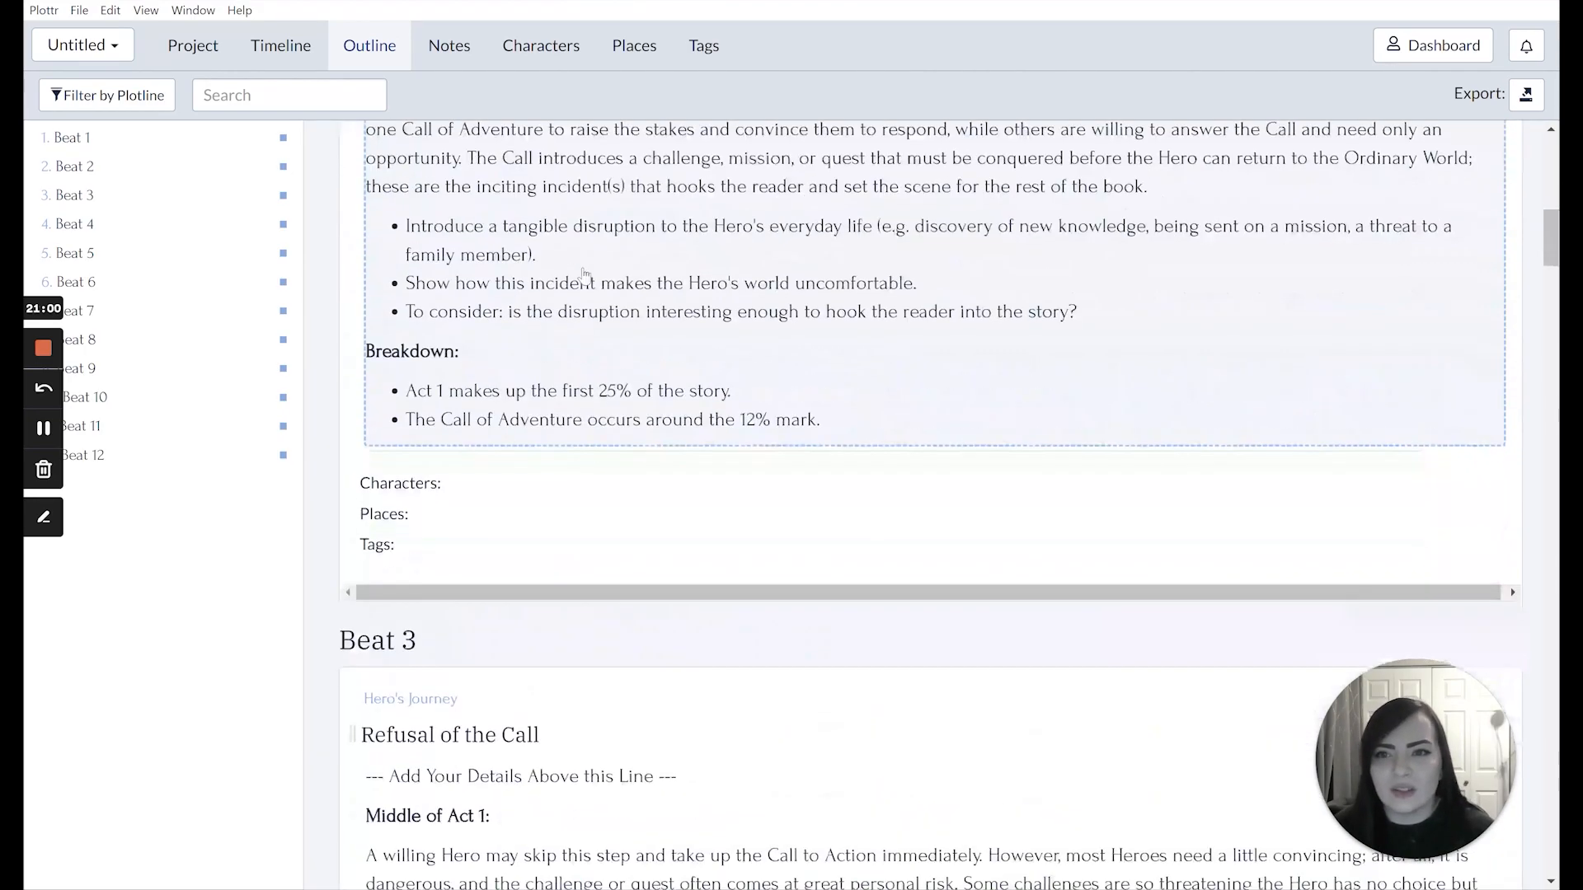
scroll(591, 276, down, 20)
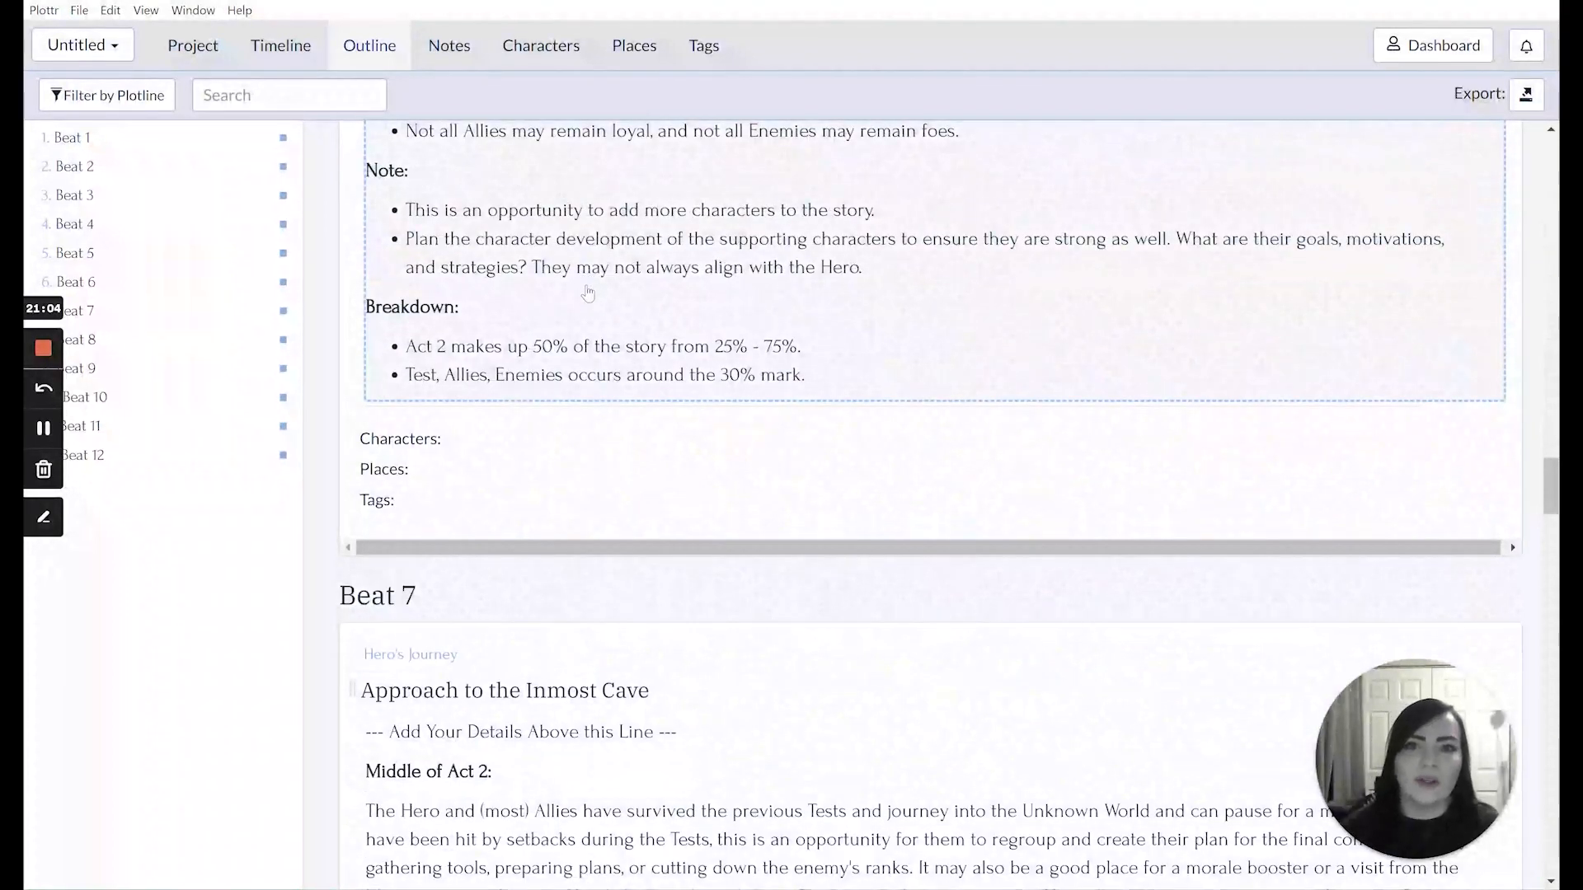
scroll(659, 445, up, 4)
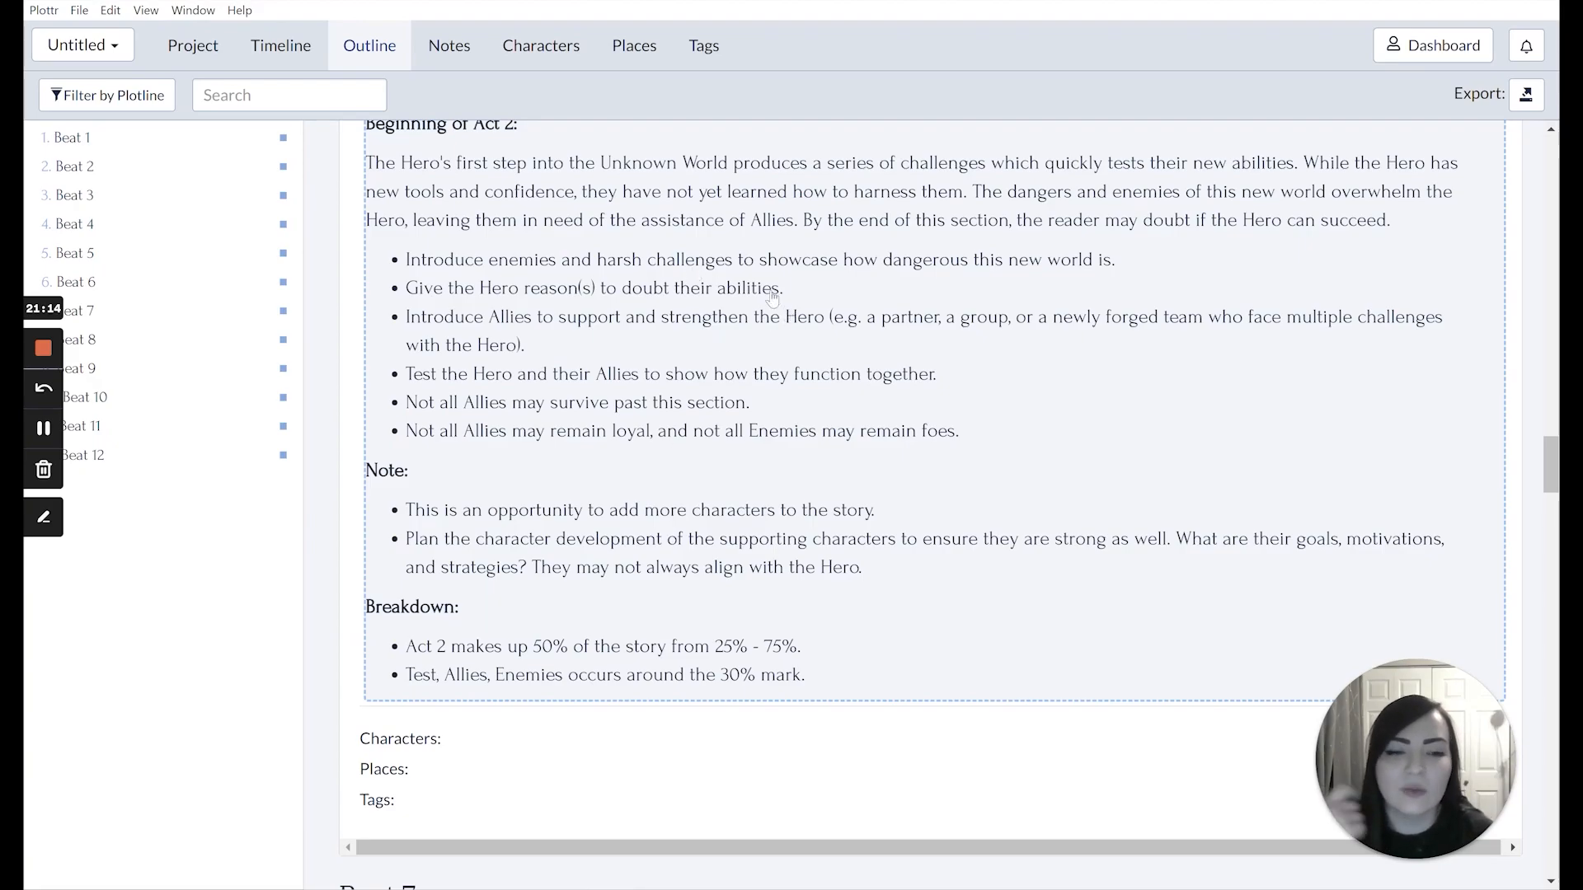
scroll(726, 328, up, 15)
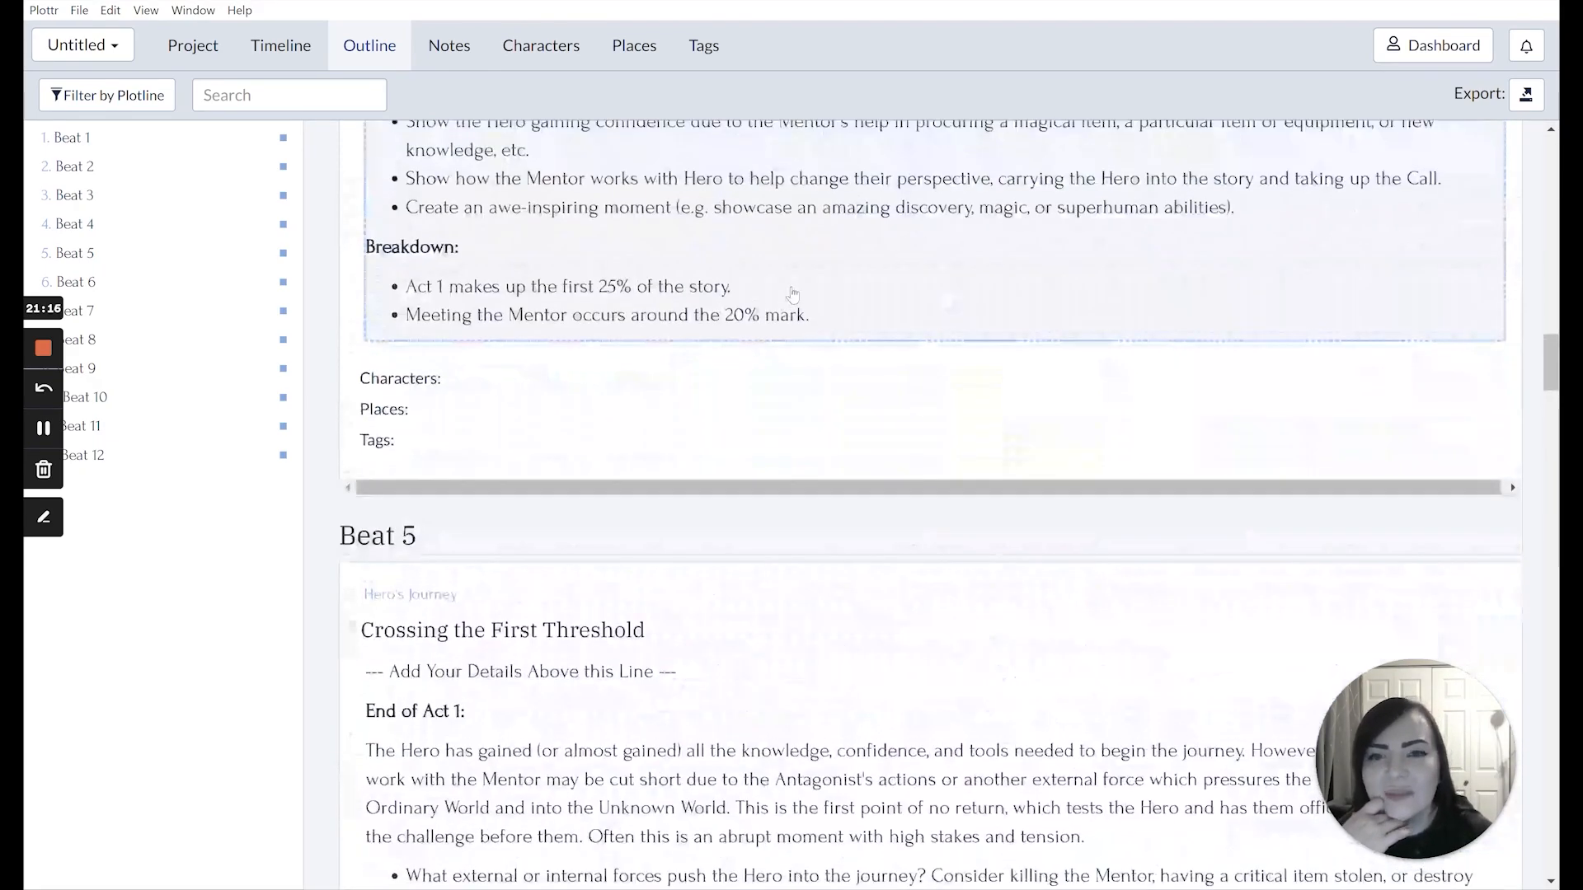
scroll(808, 323, up, 8)
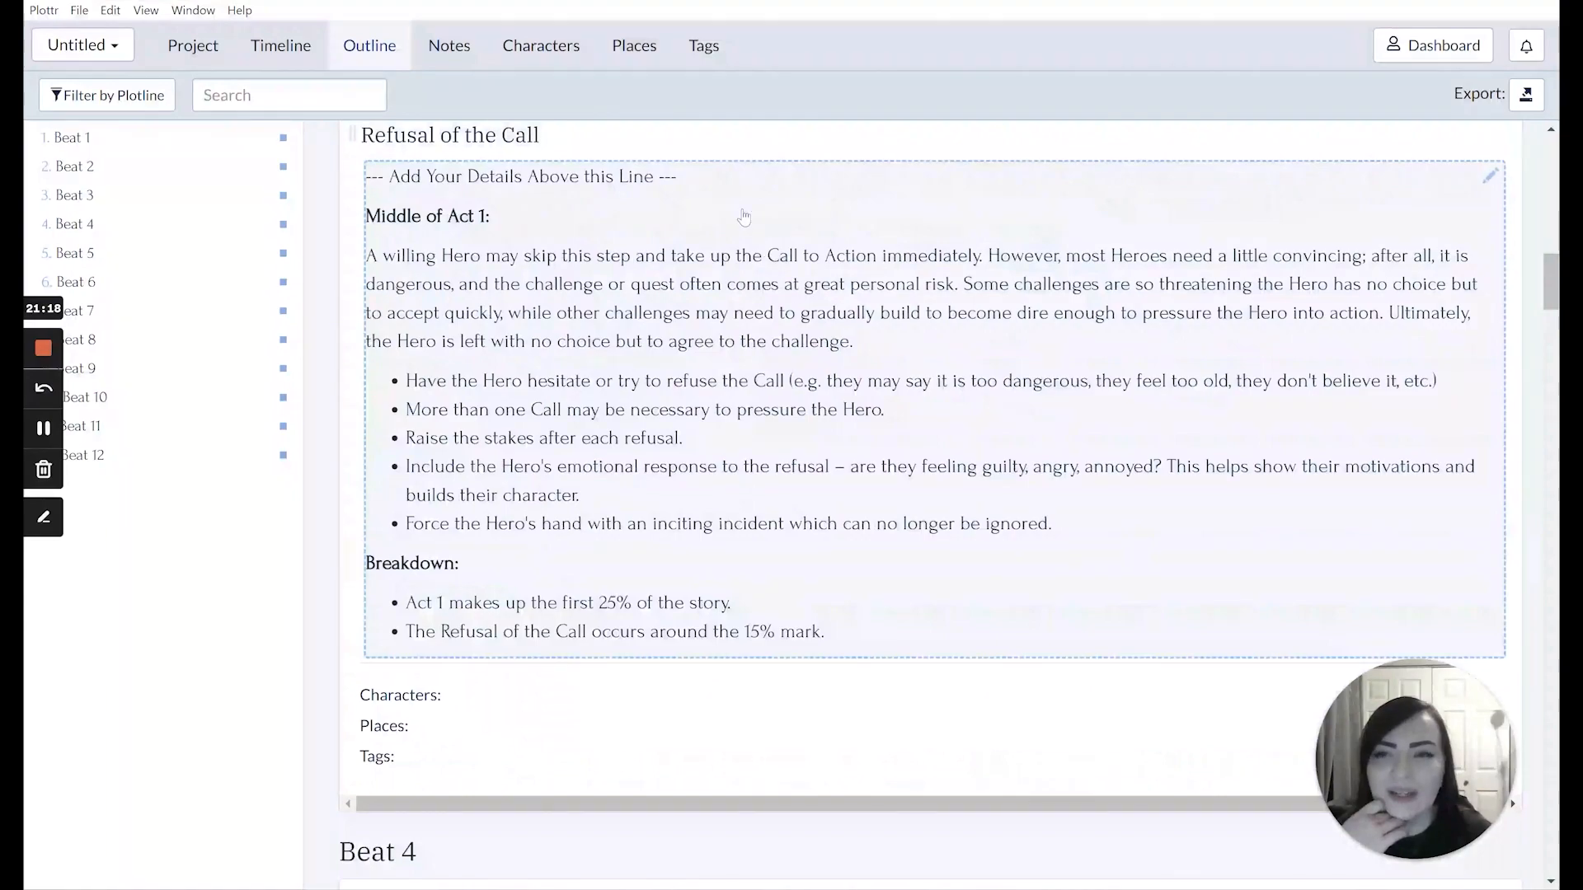
Create a new note and set its category to Main
click(441, 45)
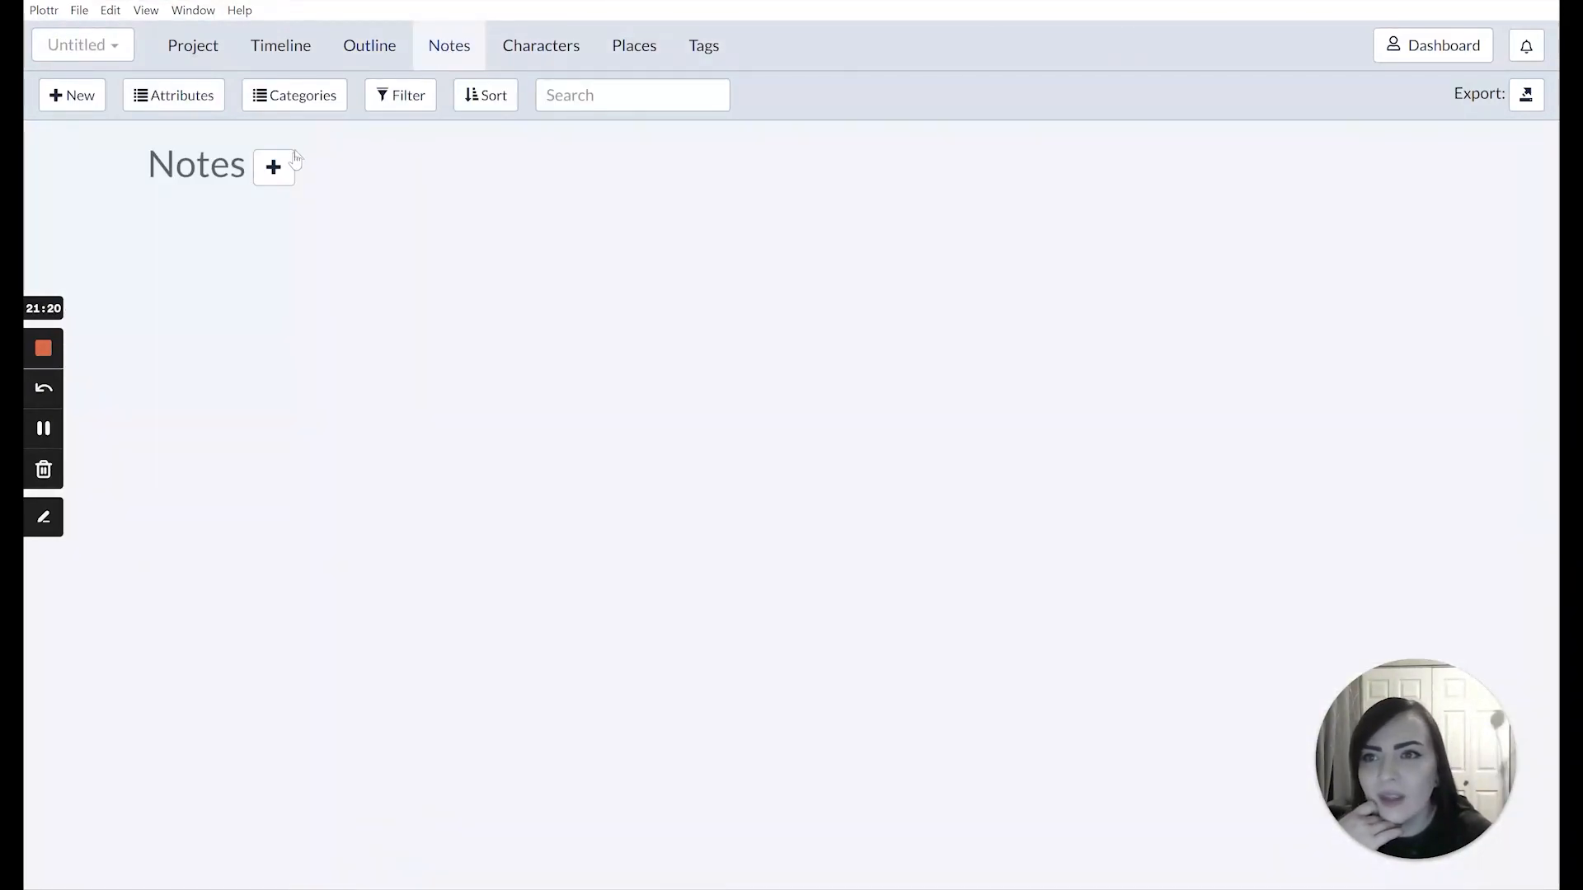
click(280, 169)
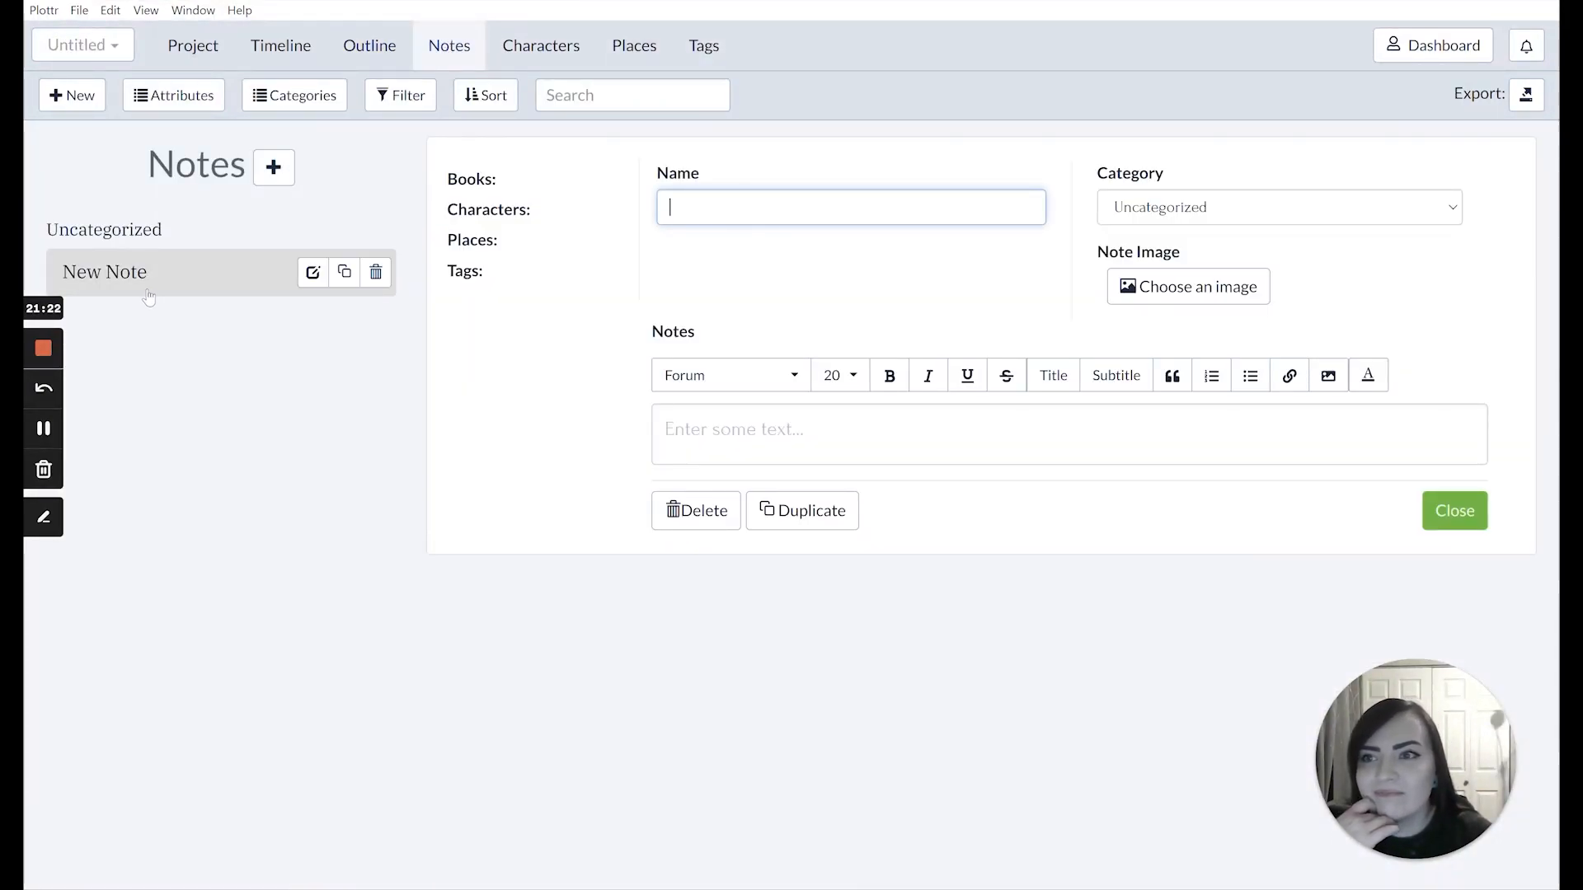
mouse_move(506, 183)
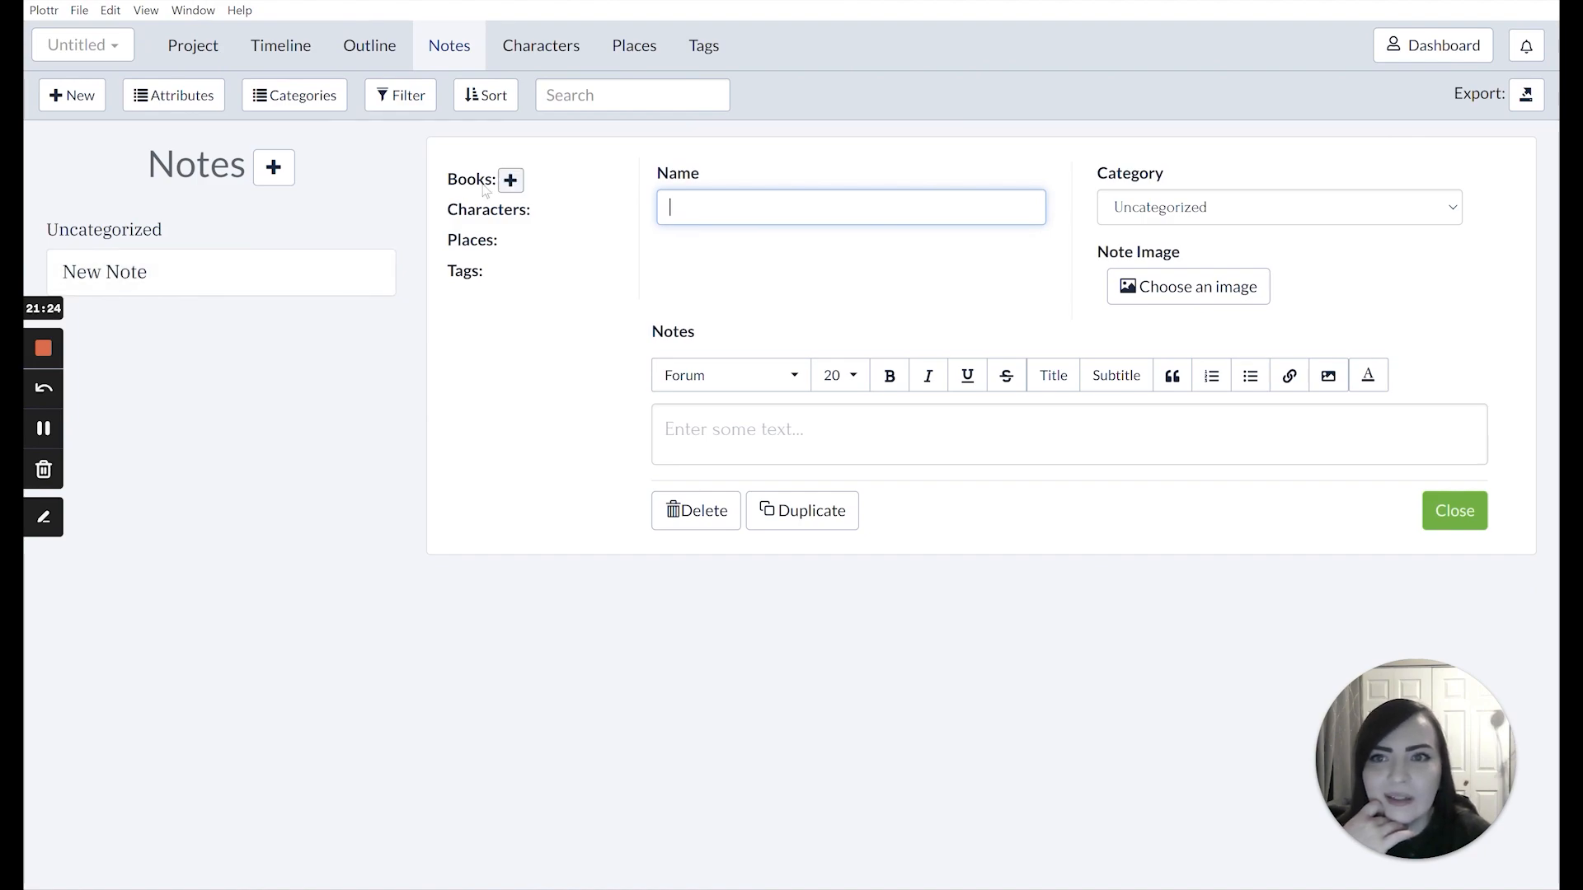
mouse_move(500, 279)
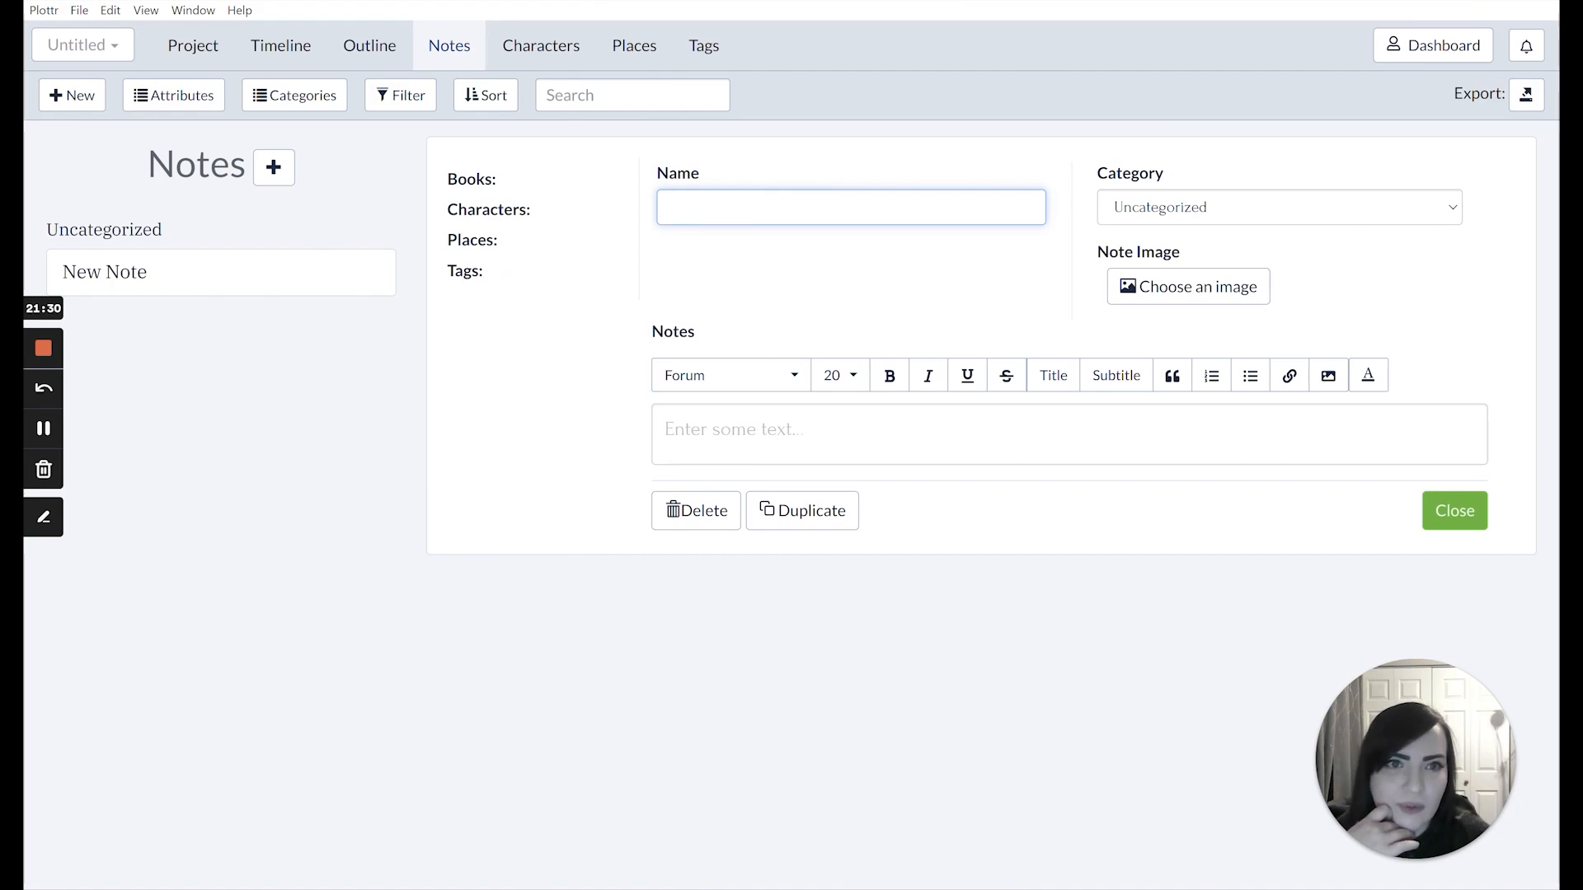
click(1121, 208)
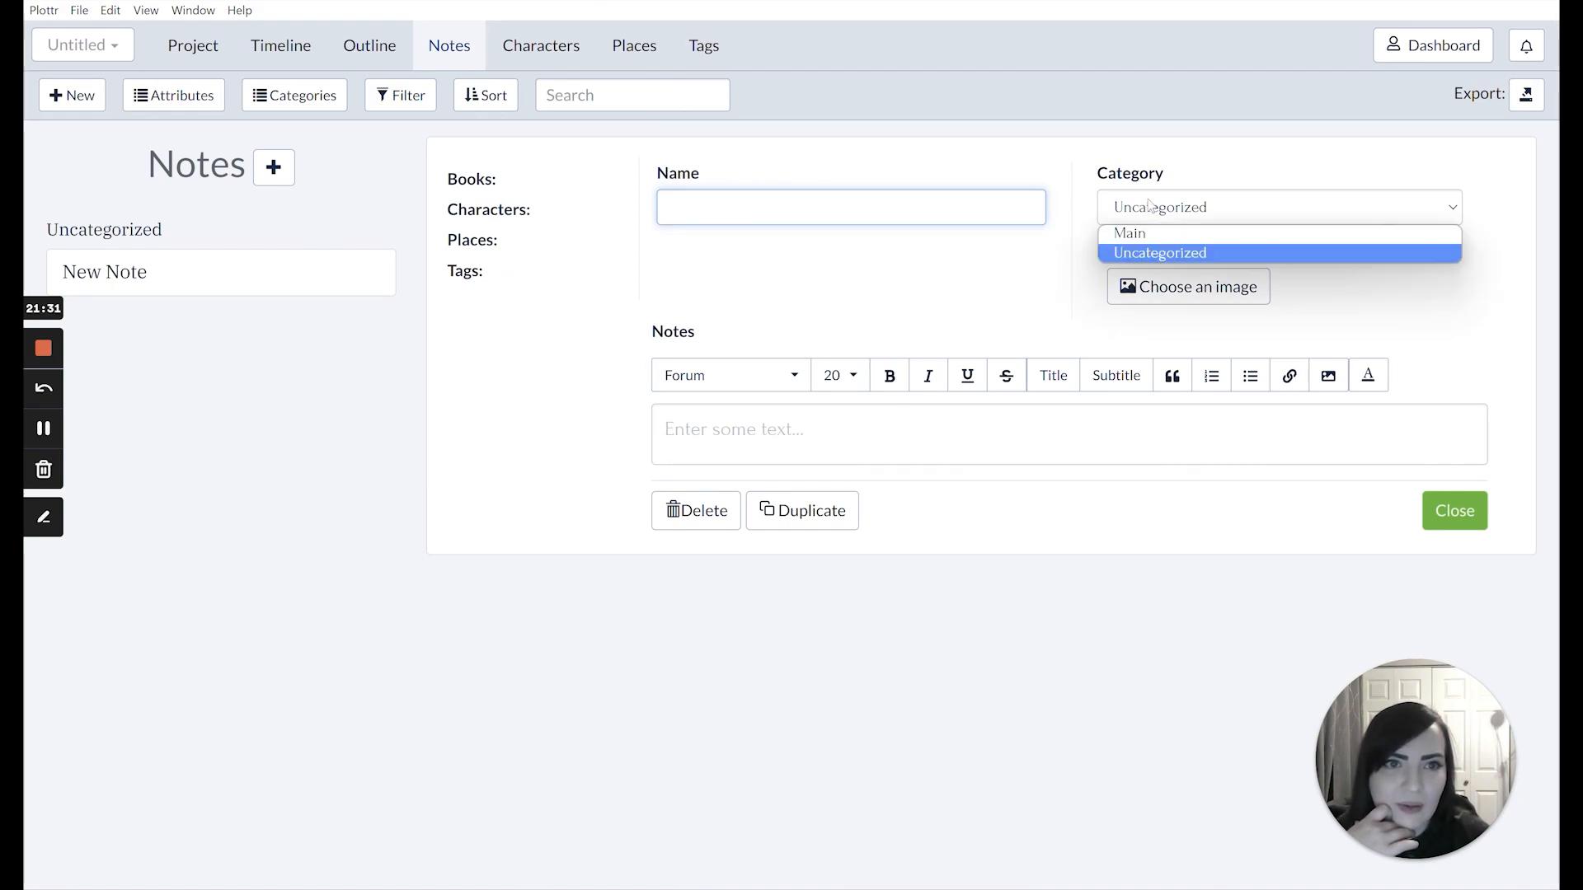
click(1119, 233)
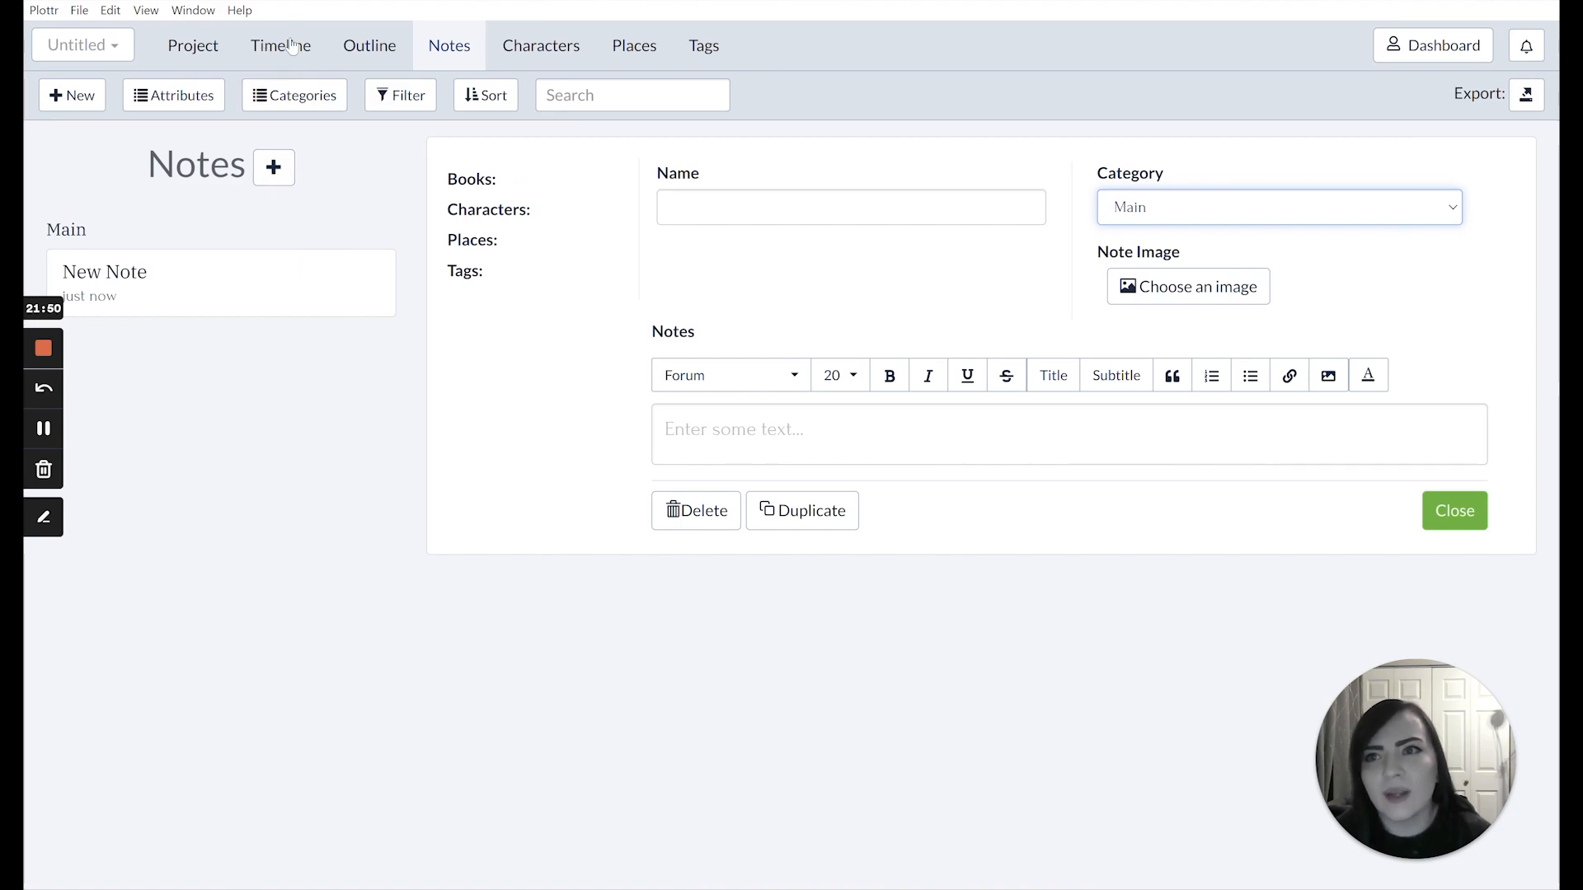
Open The Ordinary World card for editing in the outline and examine its characters, places and tags fields and the link insertion option
click(355, 46)
click(169, 155)
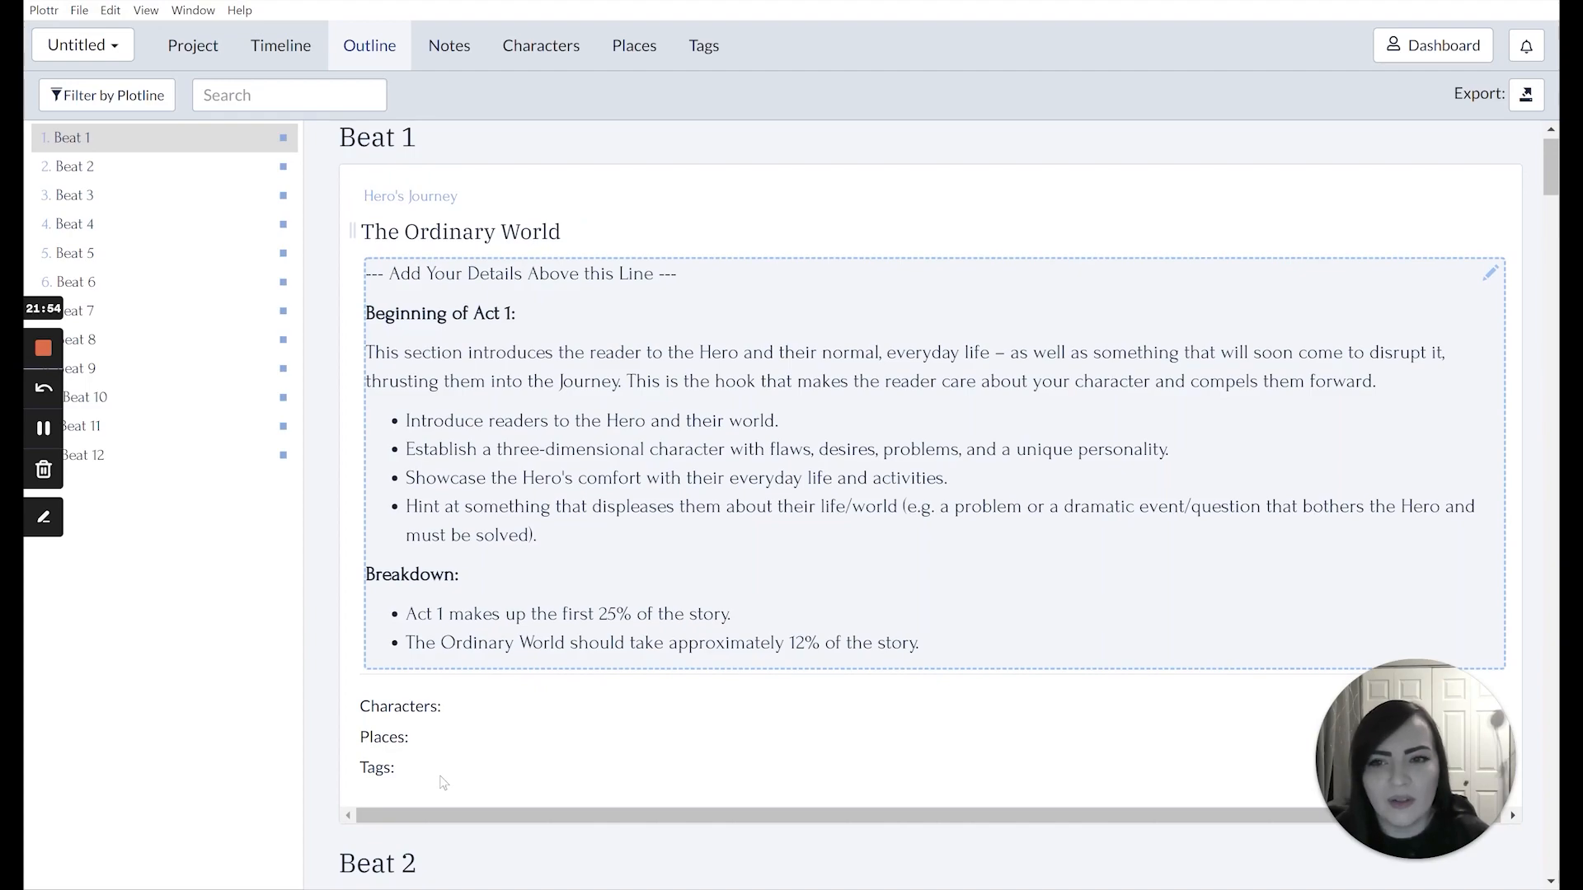
click(647, 339)
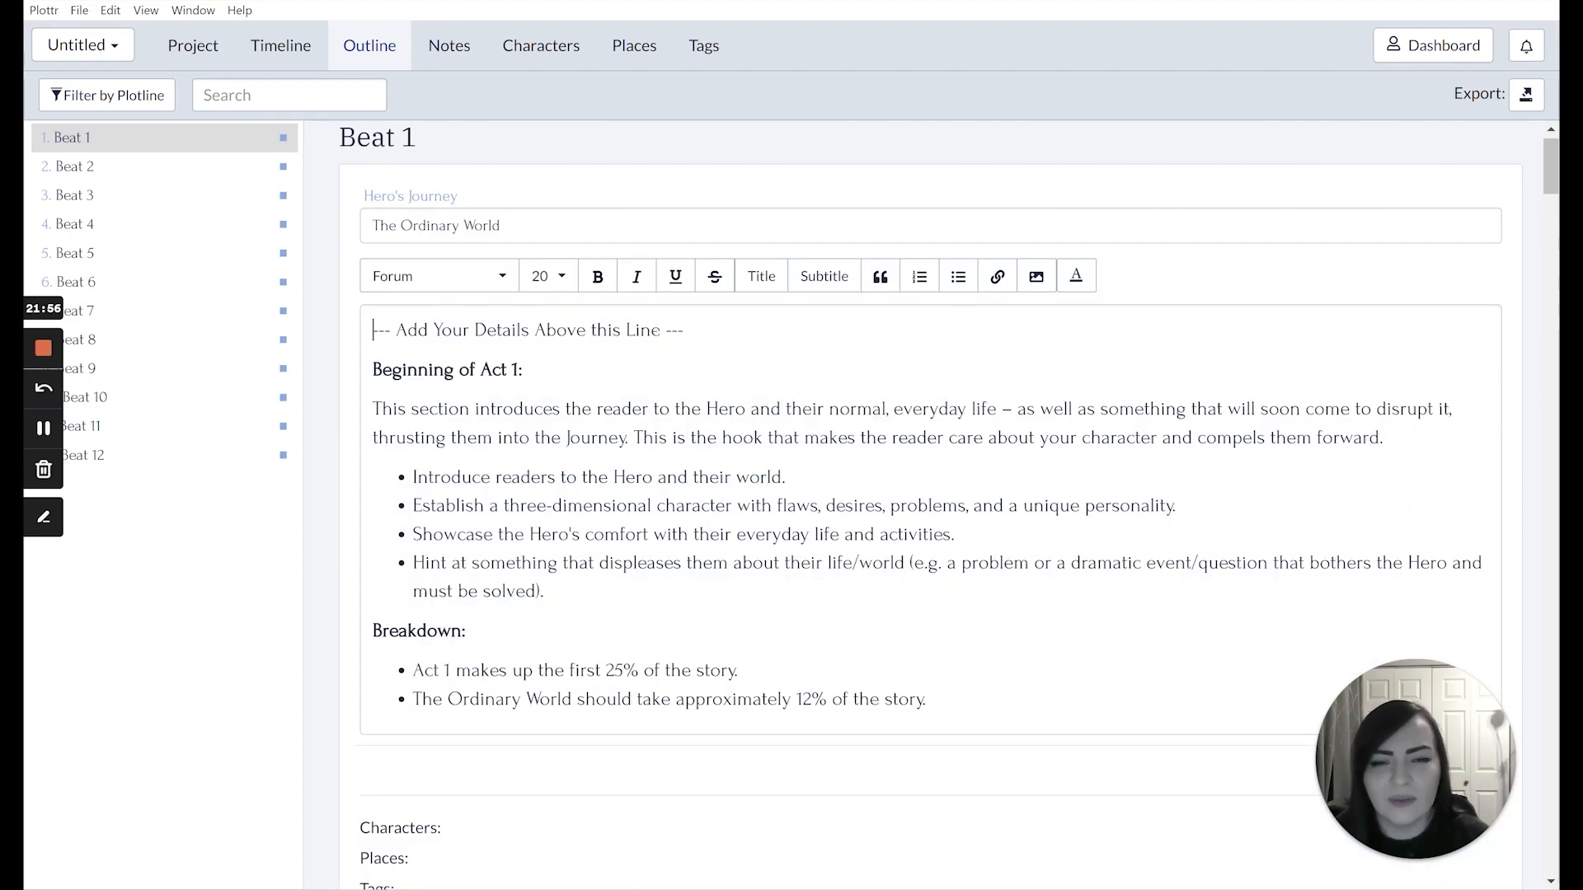
scroll(1088, 300, down, 5)
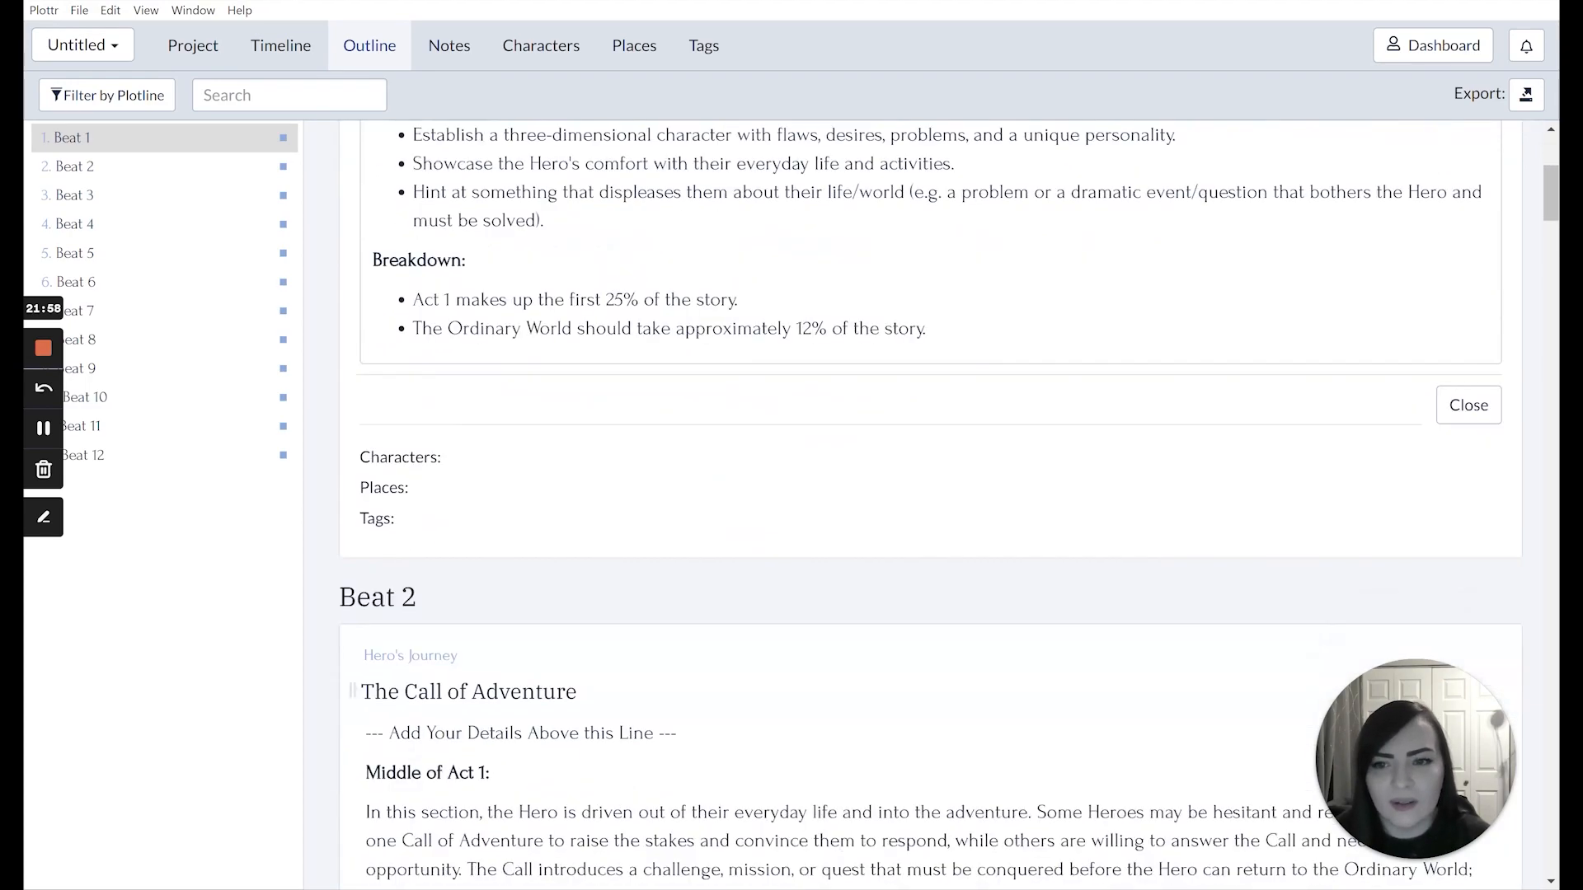
mouse_move(410, 423)
scroll(1427, 441, up, 1)
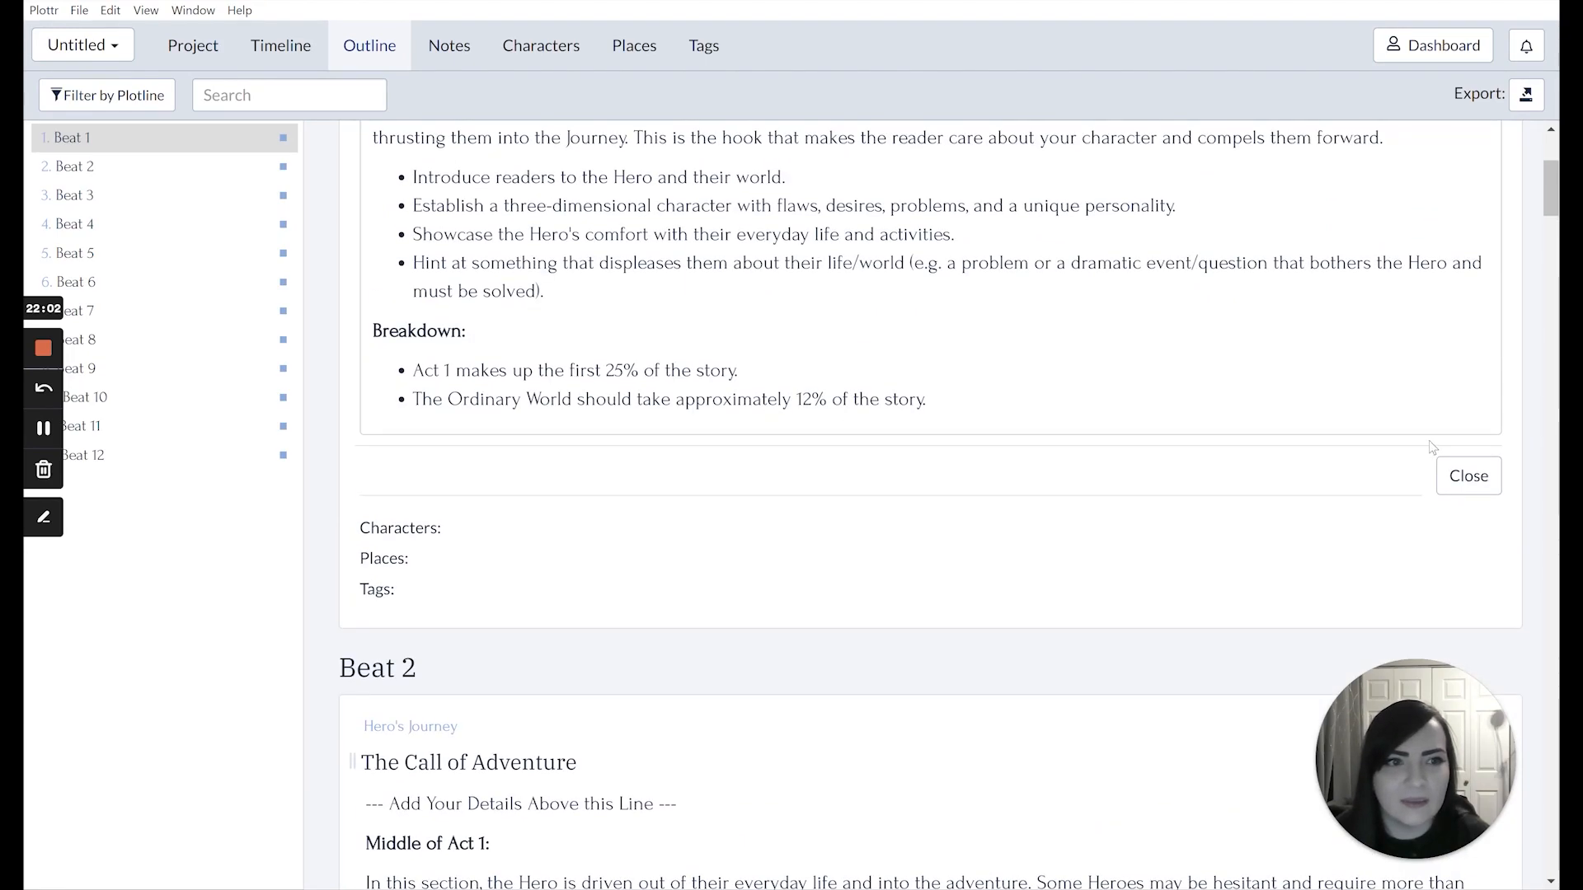
scroll(1428, 441, up, 5)
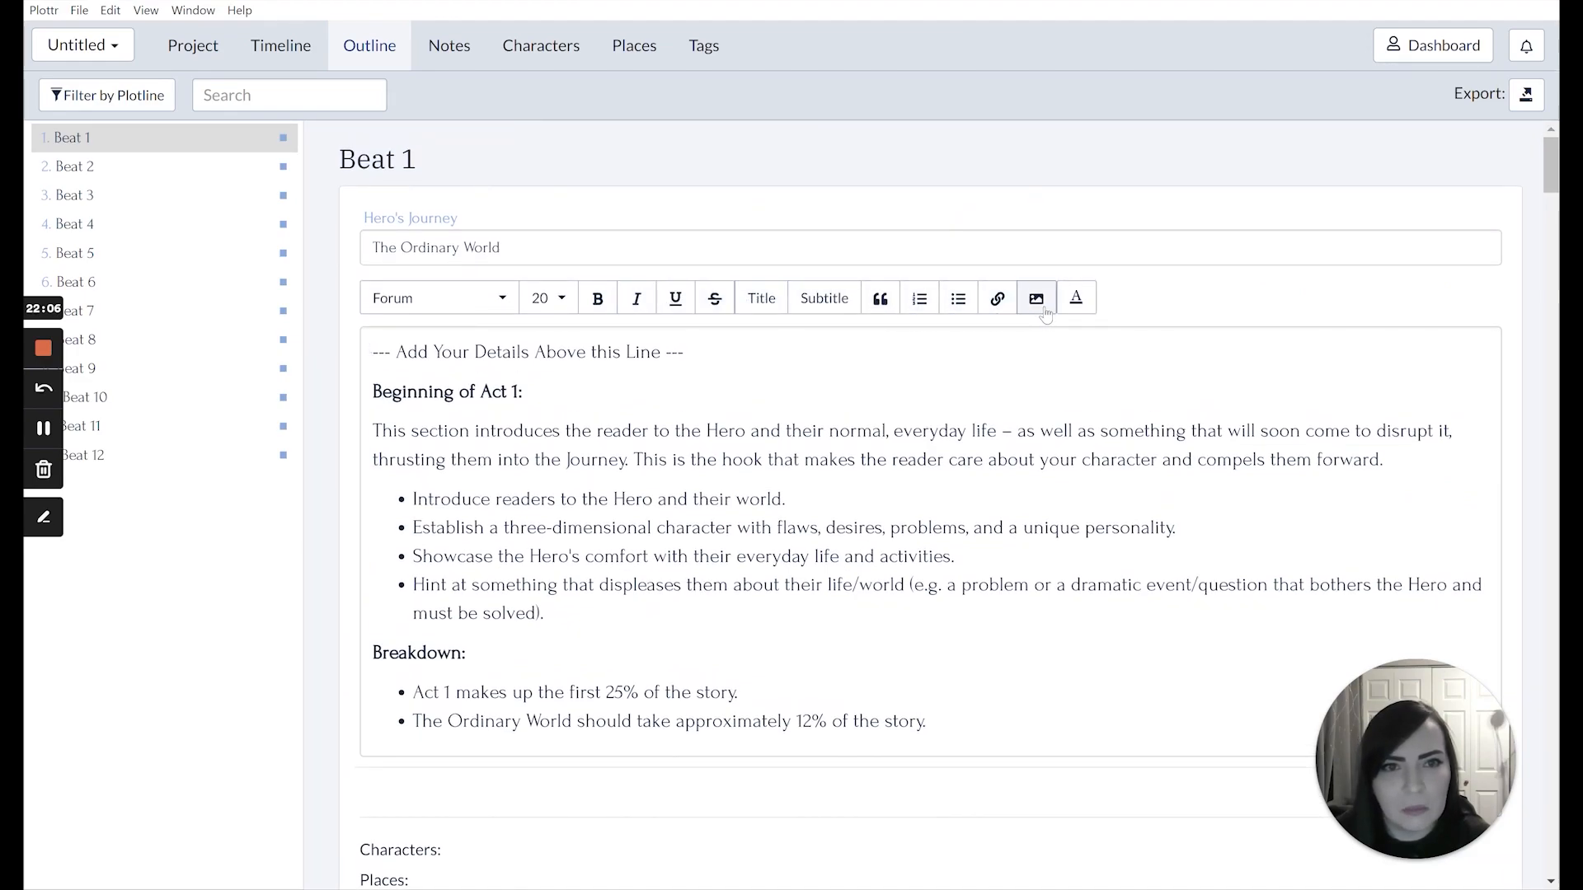
click(1001, 307)
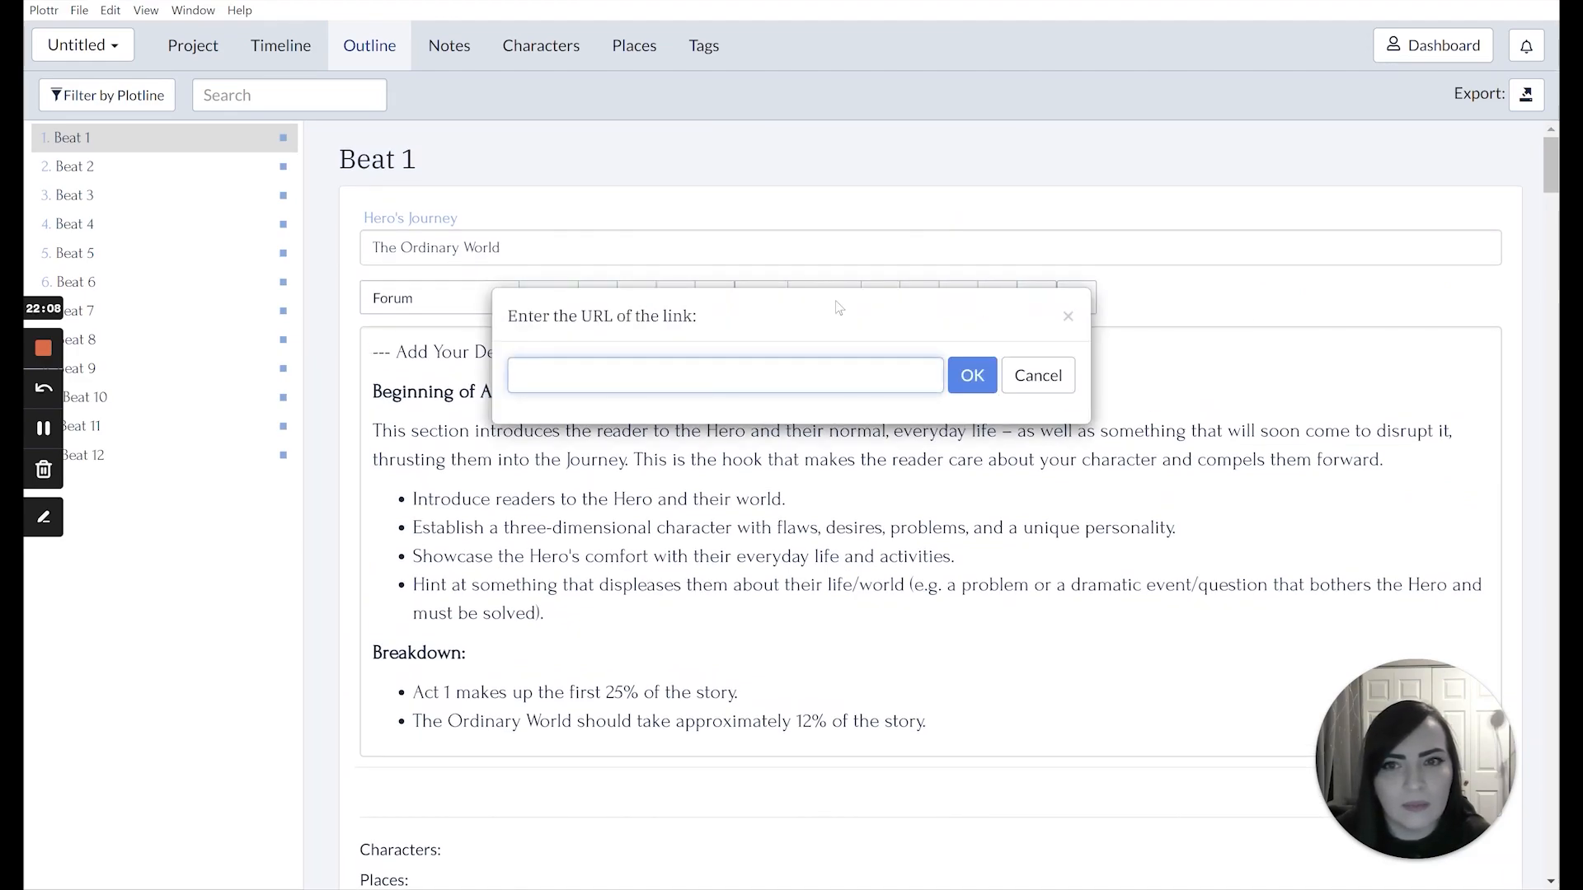
click(1069, 318)
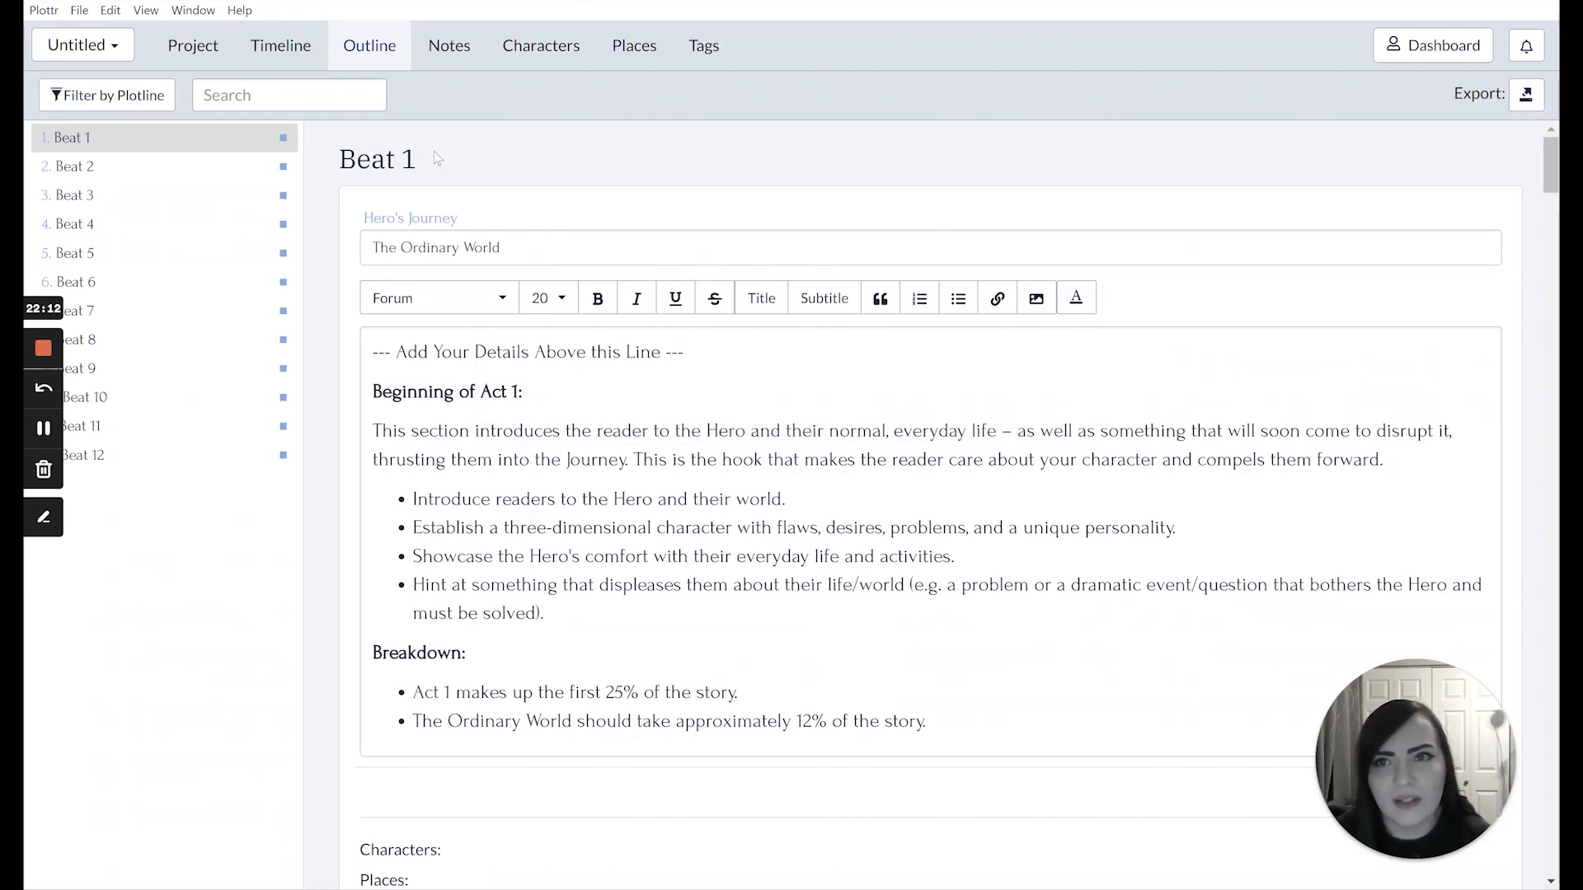
Open the existing note's editing form, and create a new character
click(446, 45)
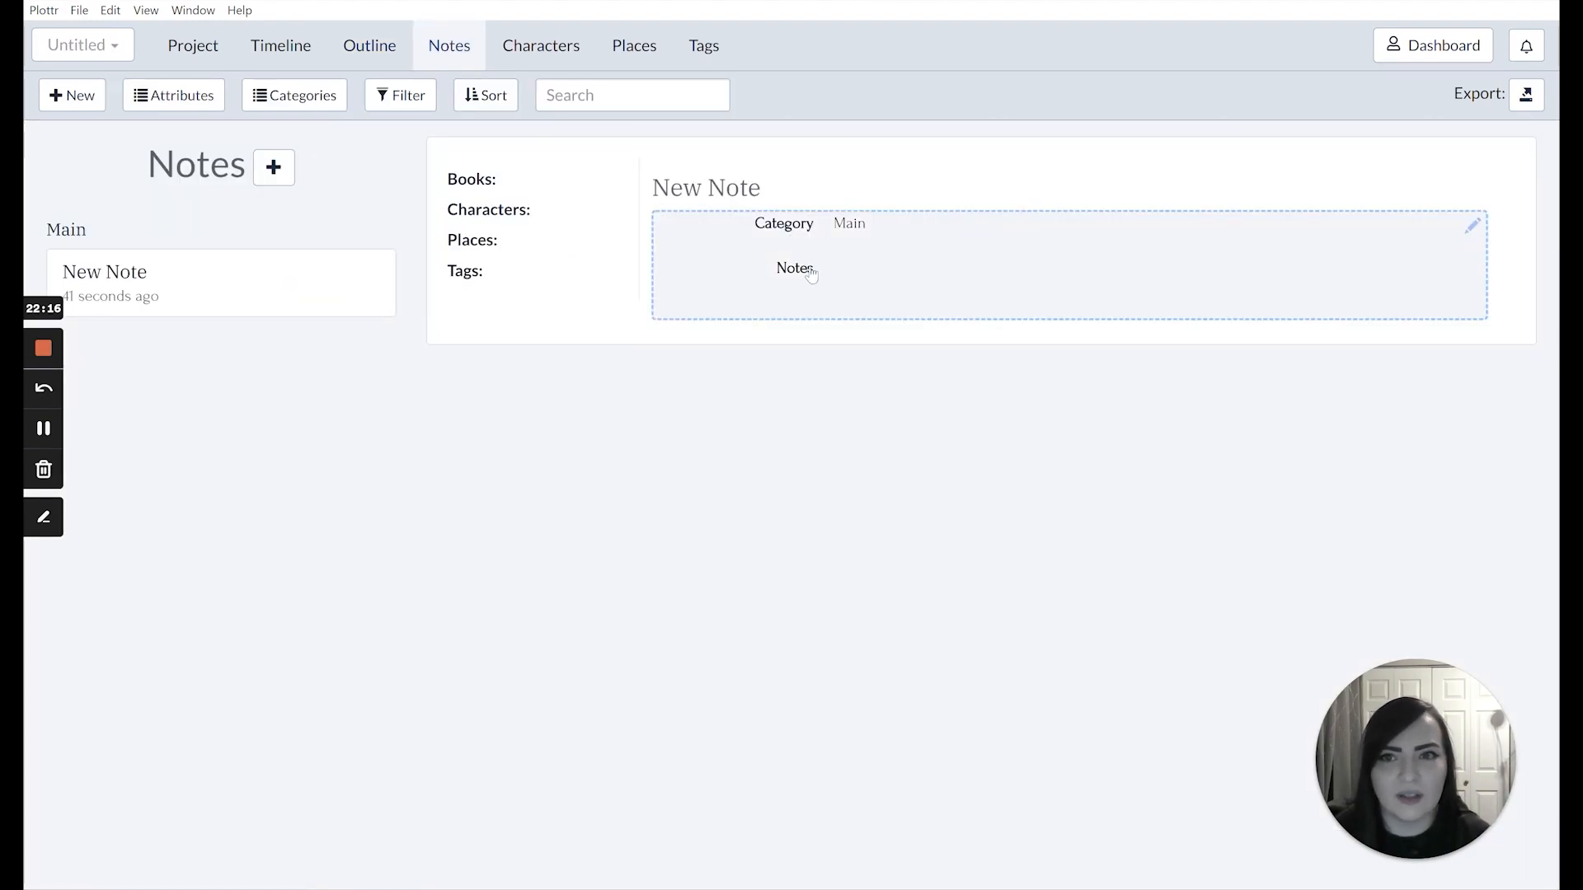
click(752, 295)
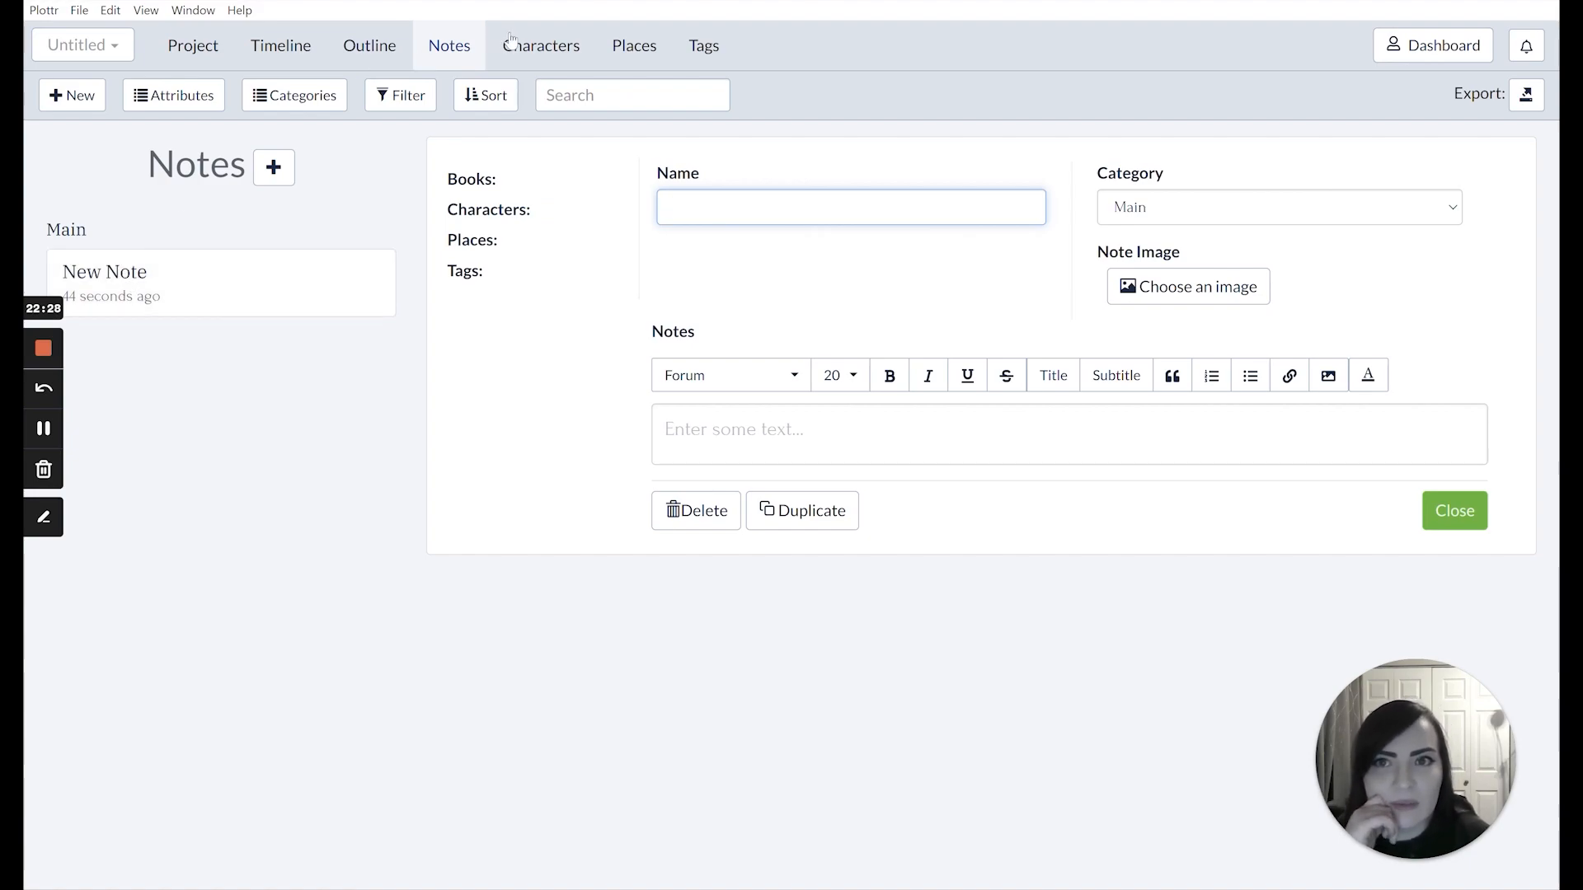
click(536, 43)
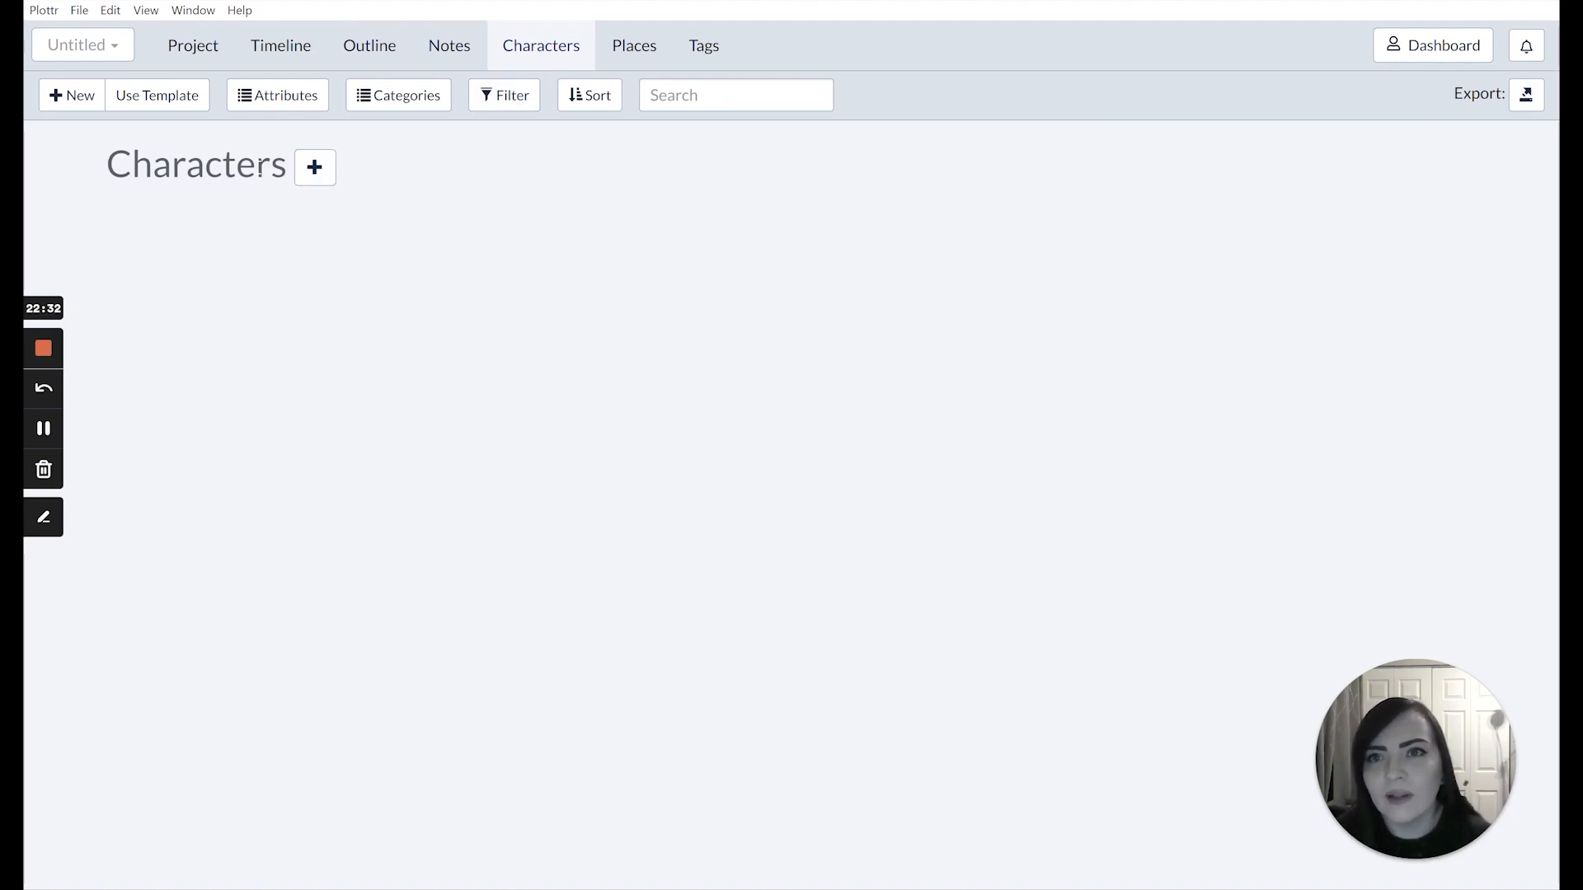
click(314, 168)
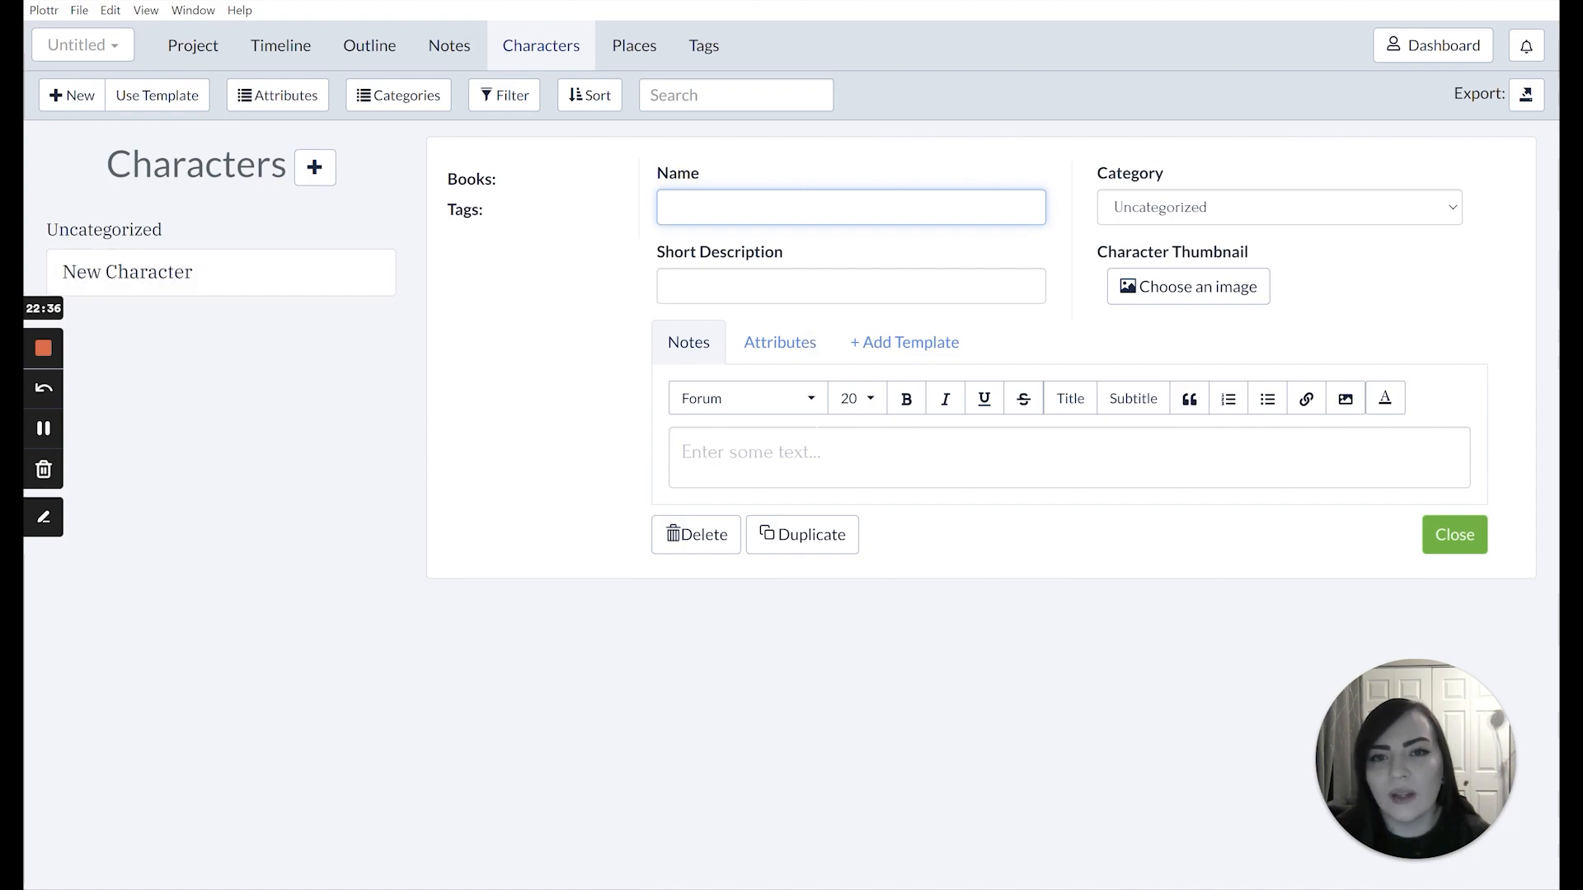
Look over the places and outline pages, and reopen the new character for editing
click(637, 51)
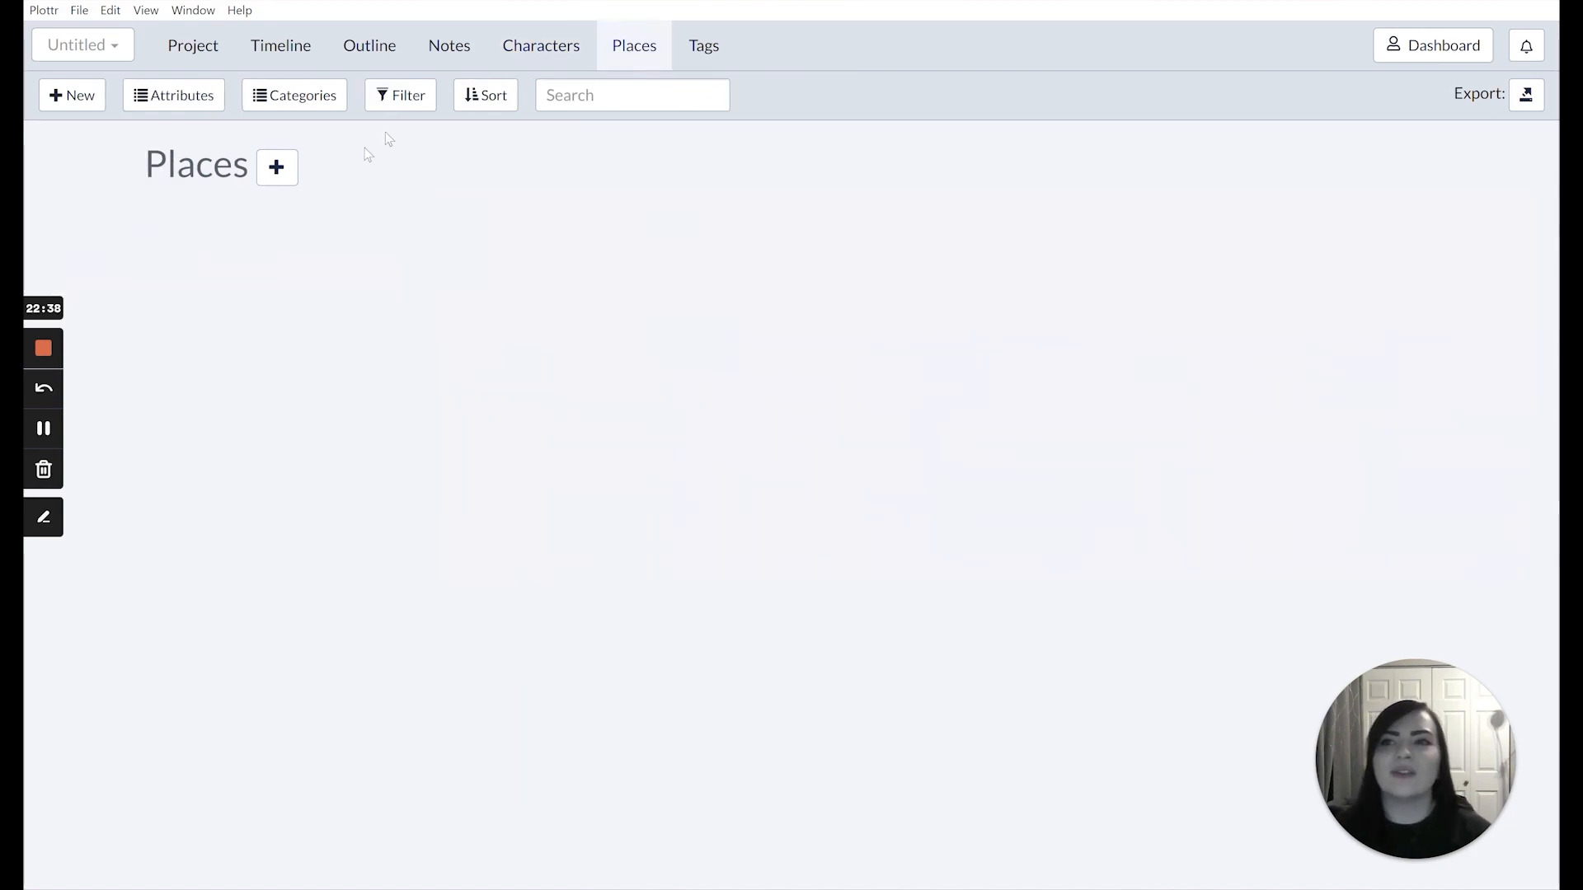
click(368, 45)
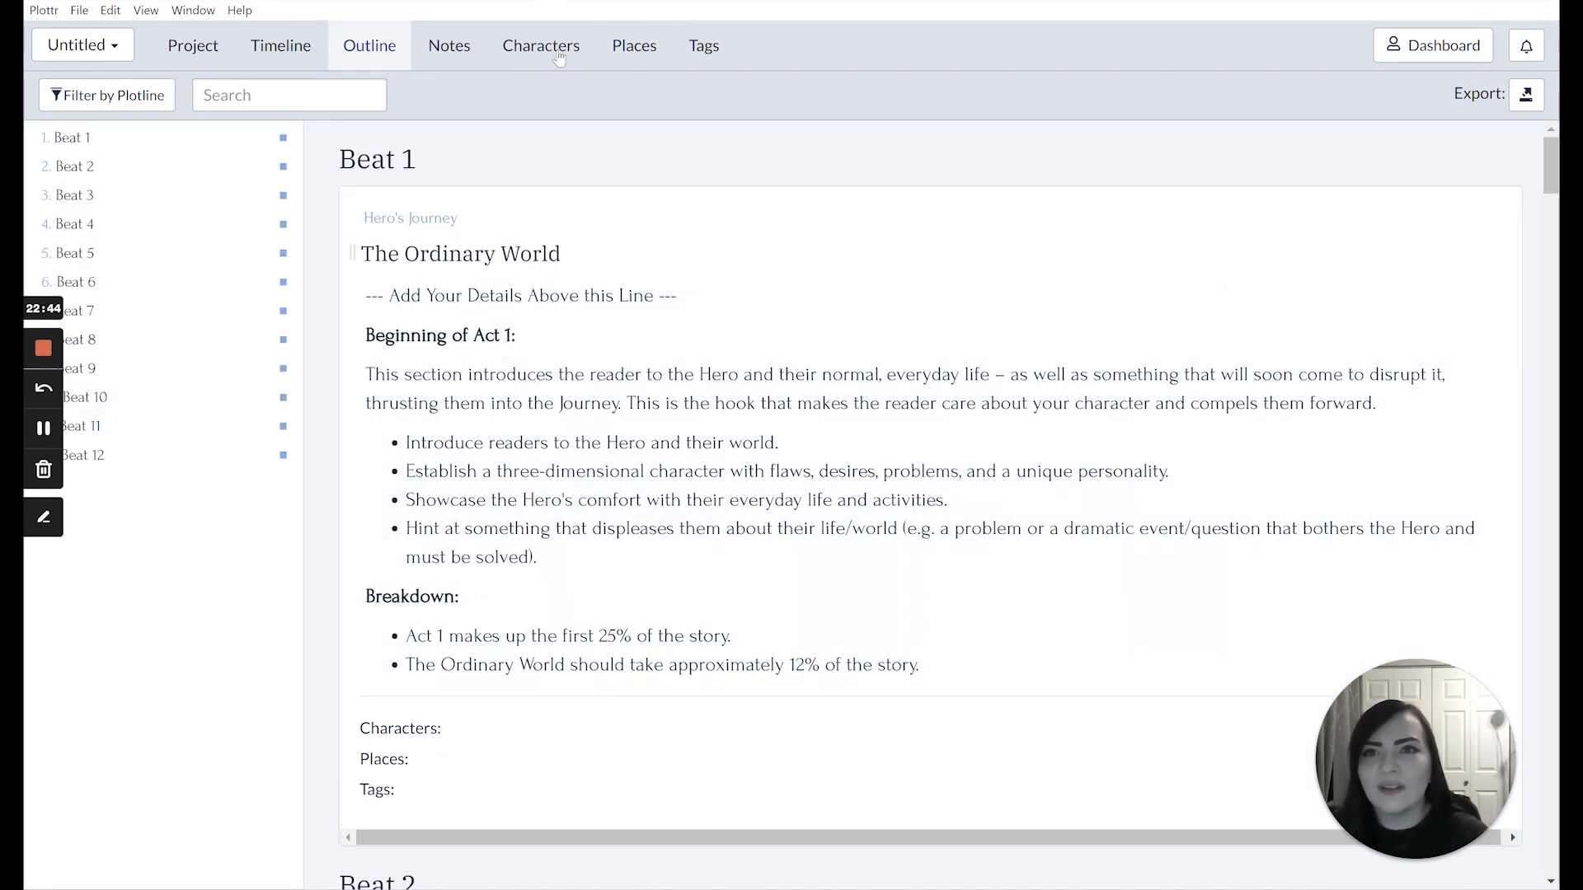
click(558, 56)
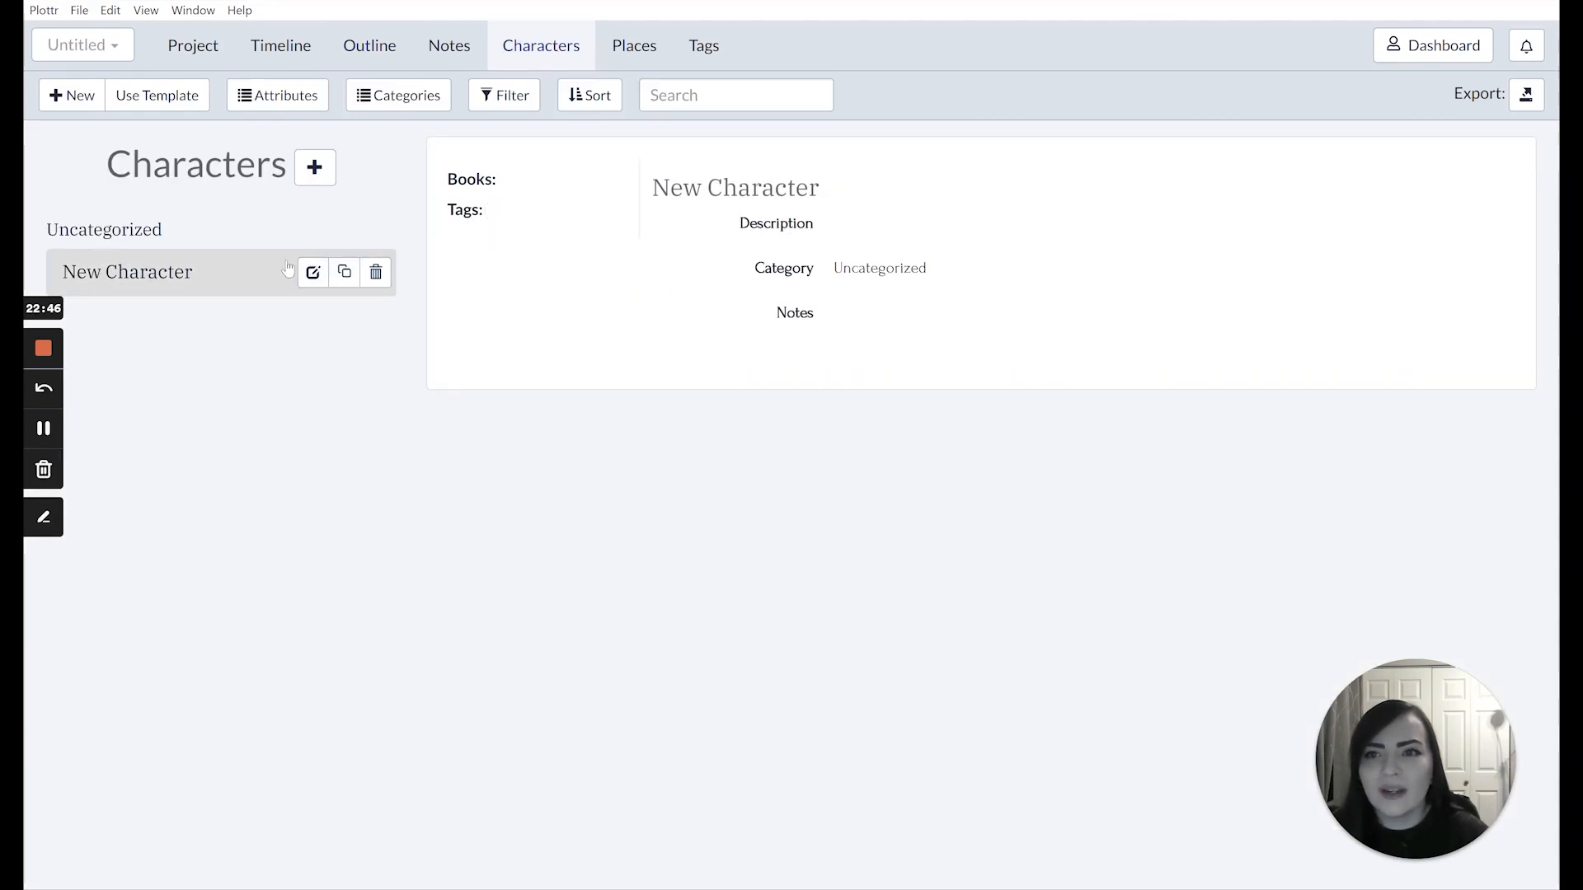
click(674, 264)
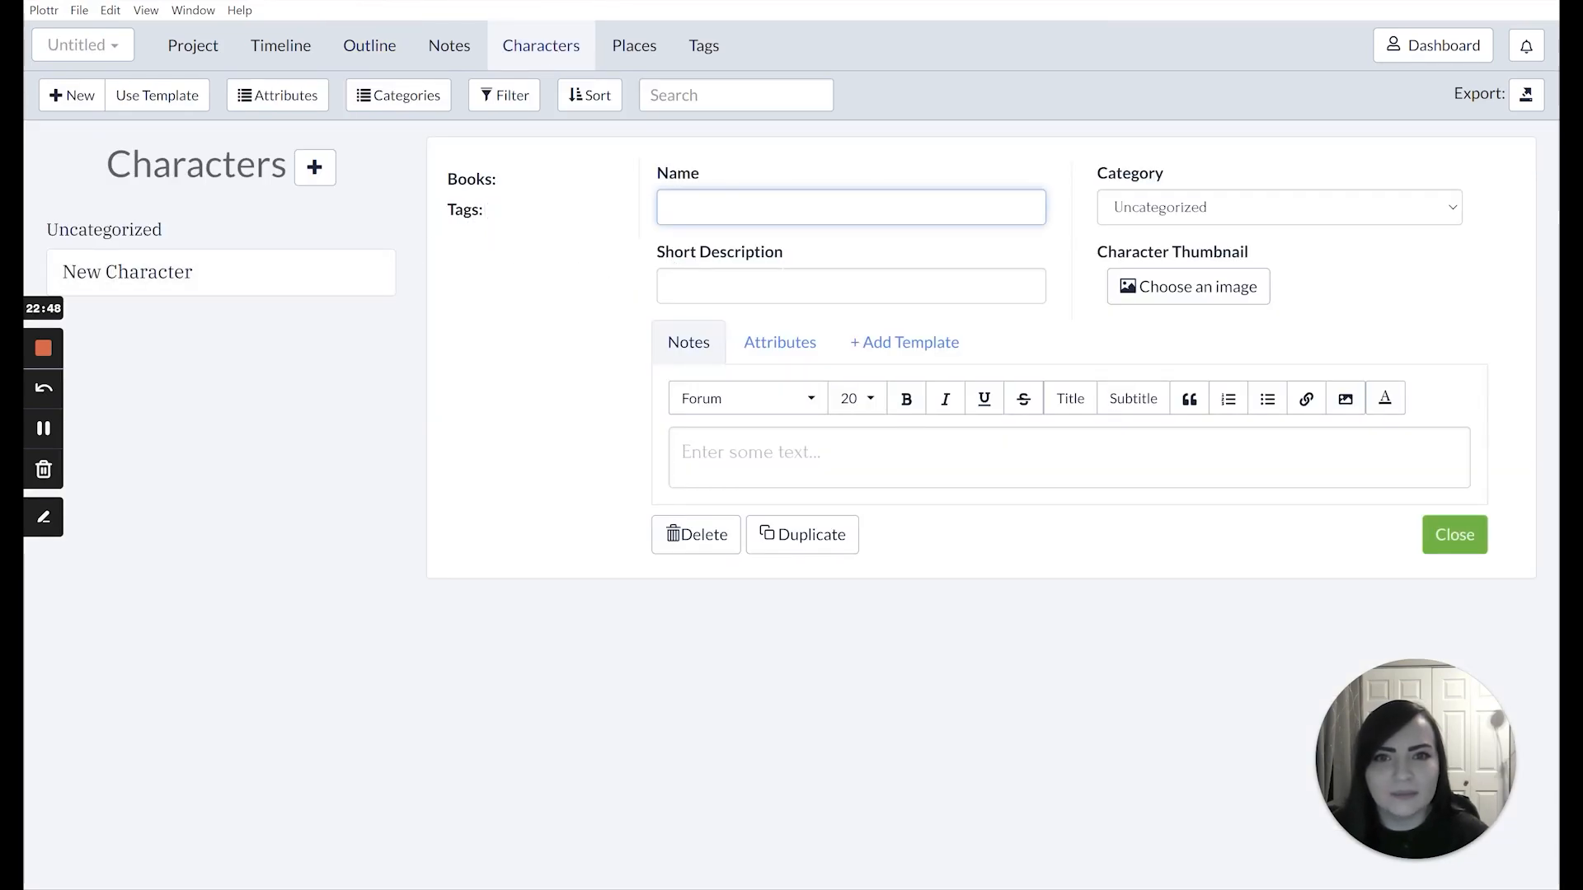
Examine the new character's category options and its attributes section
click(1154, 212)
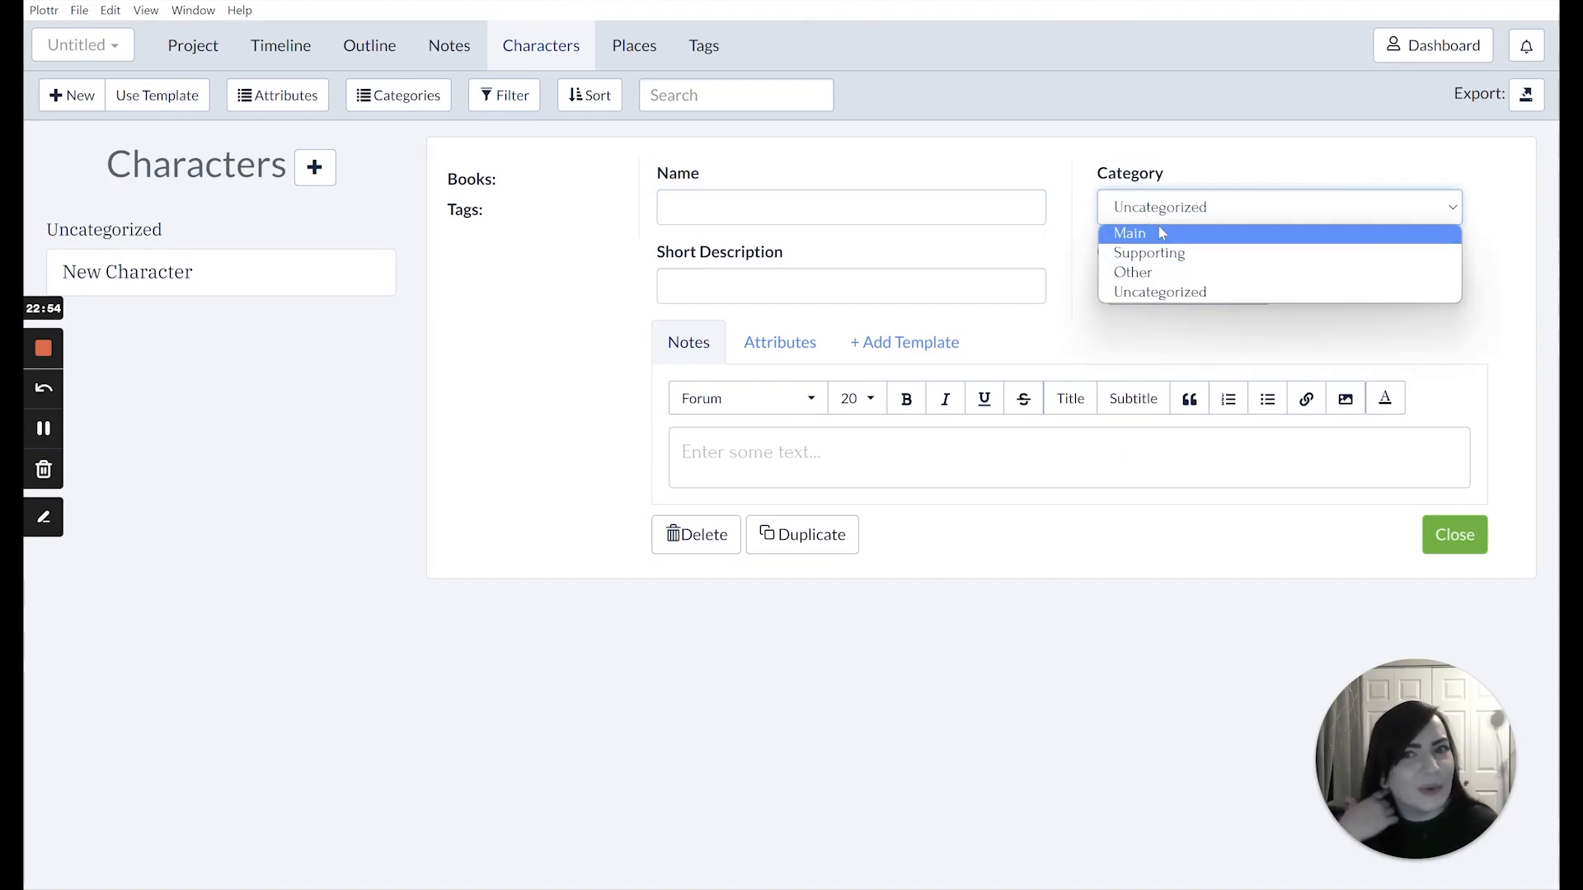
click(1242, 174)
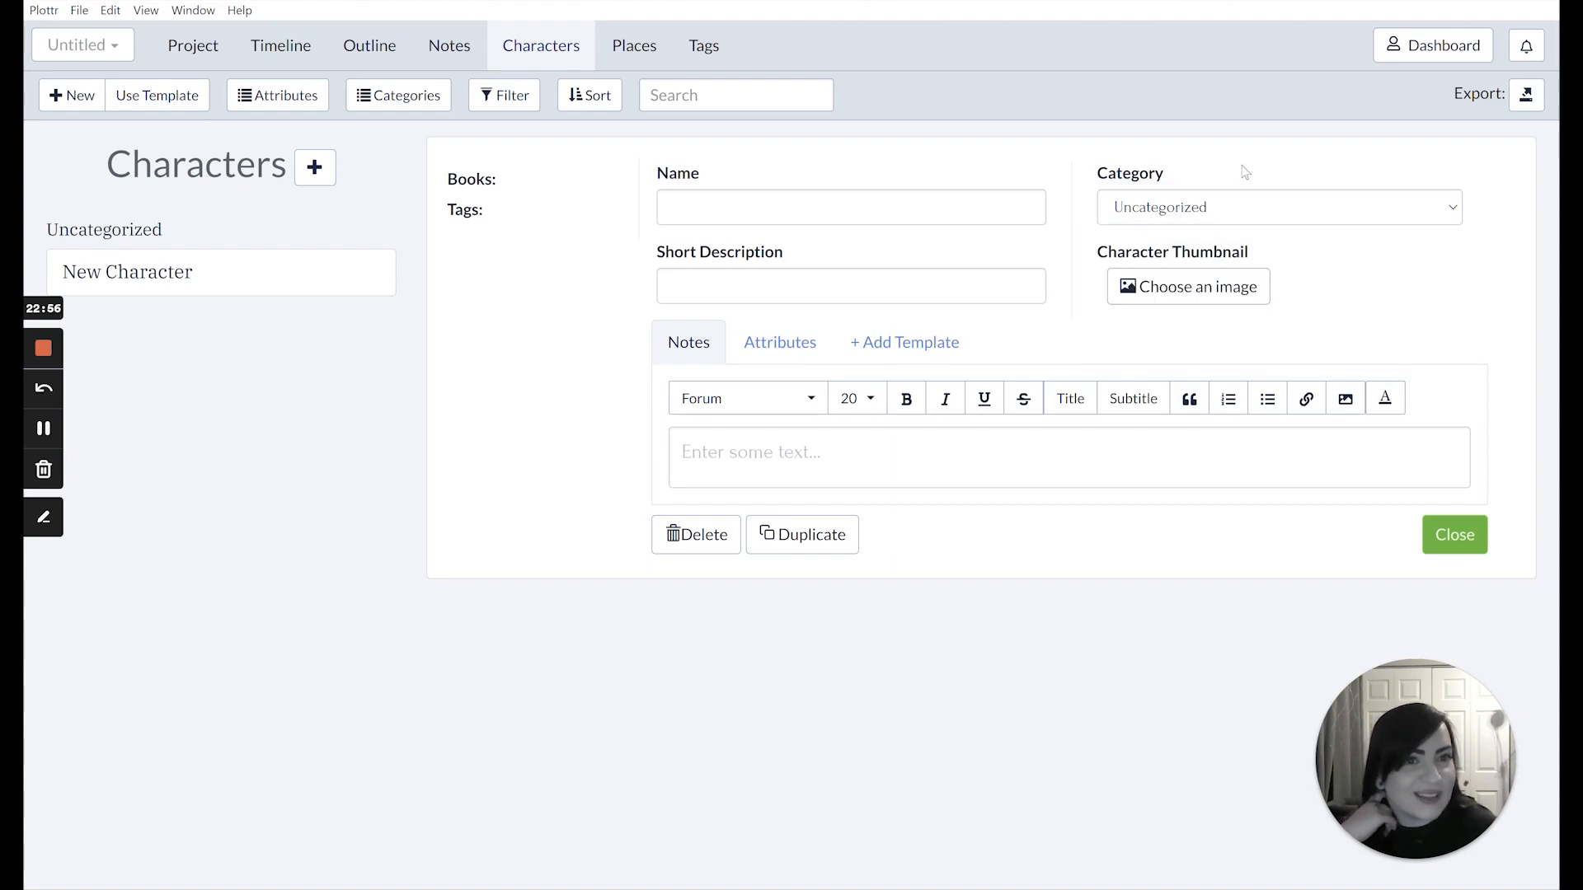
click(1205, 211)
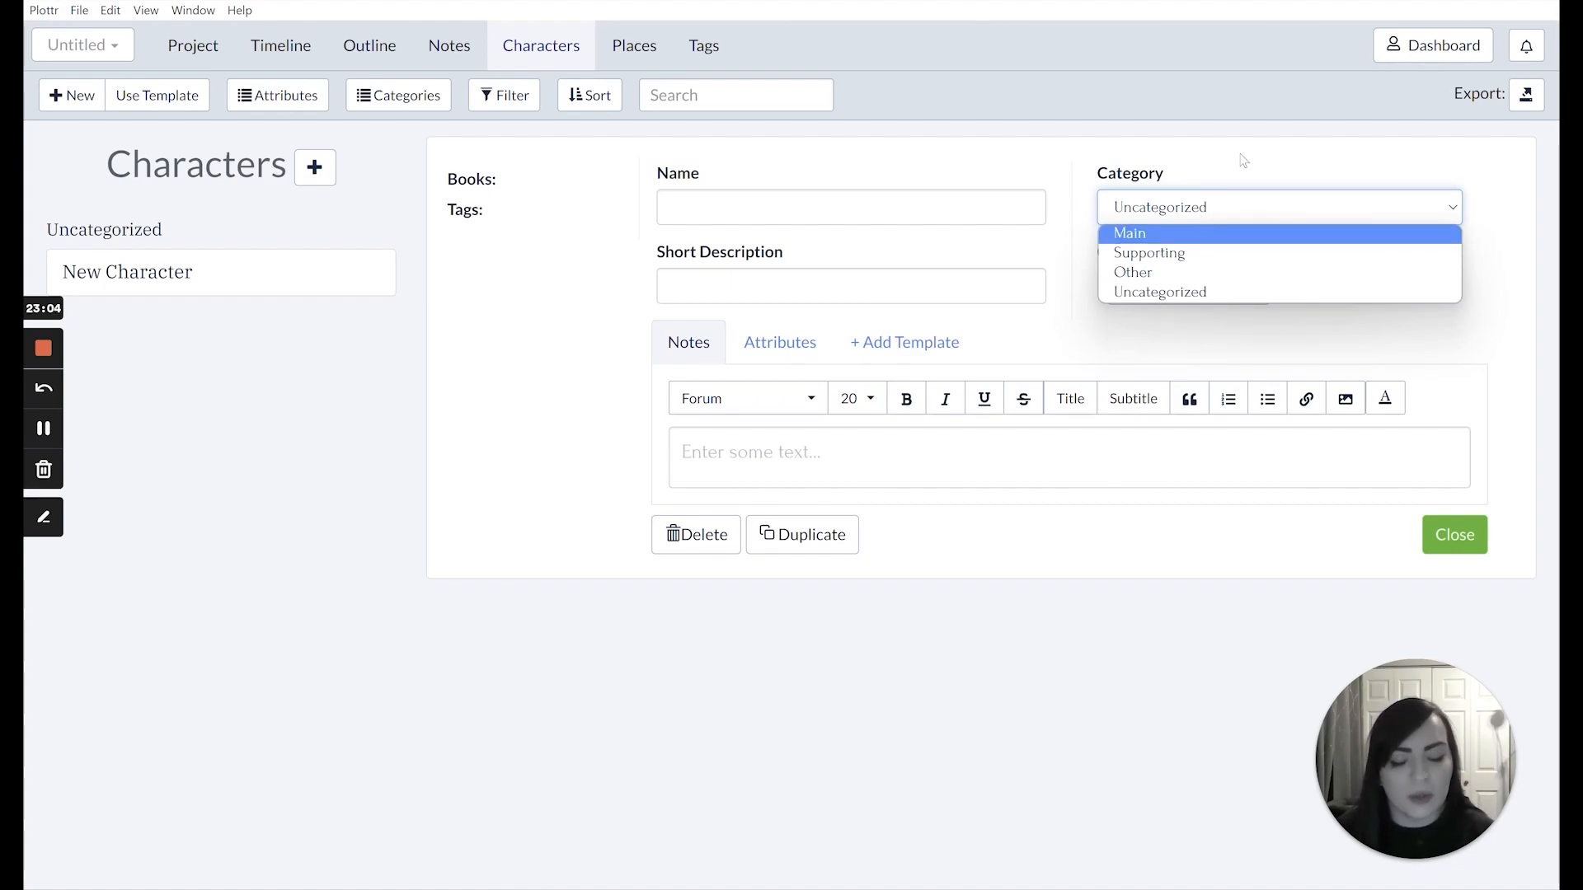
click(816, 350)
click(816, 351)
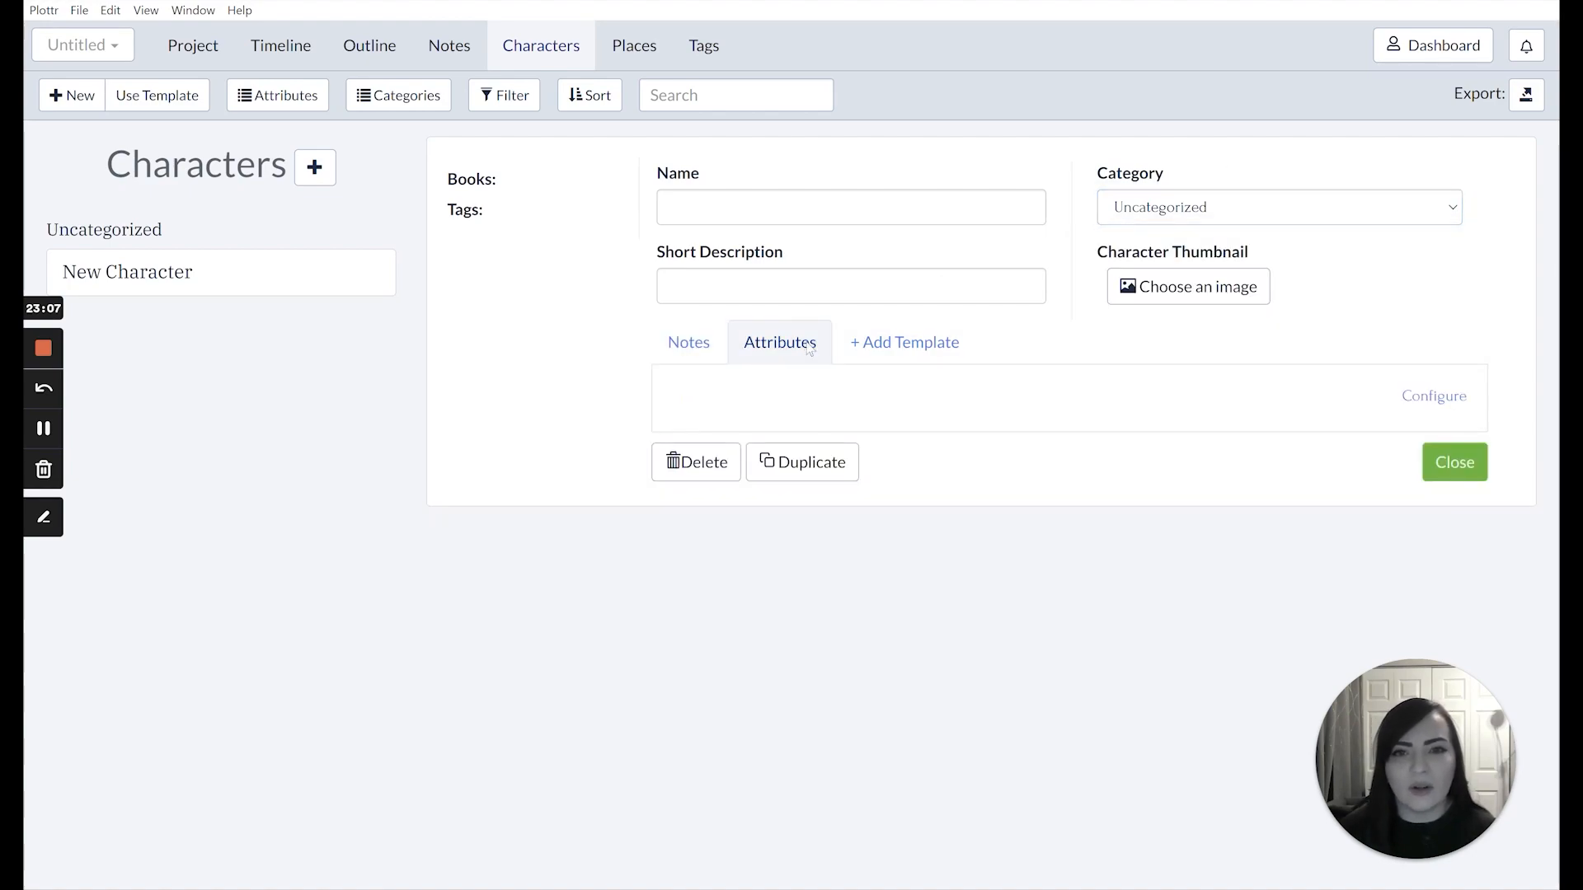
Browse the starter character templates, previewing Big 5 Personality Traits, Character Arc, Character Bio, Magic Blueprint, Myers-Briggs Type Indicator and Online Dating Profile
click(910, 359)
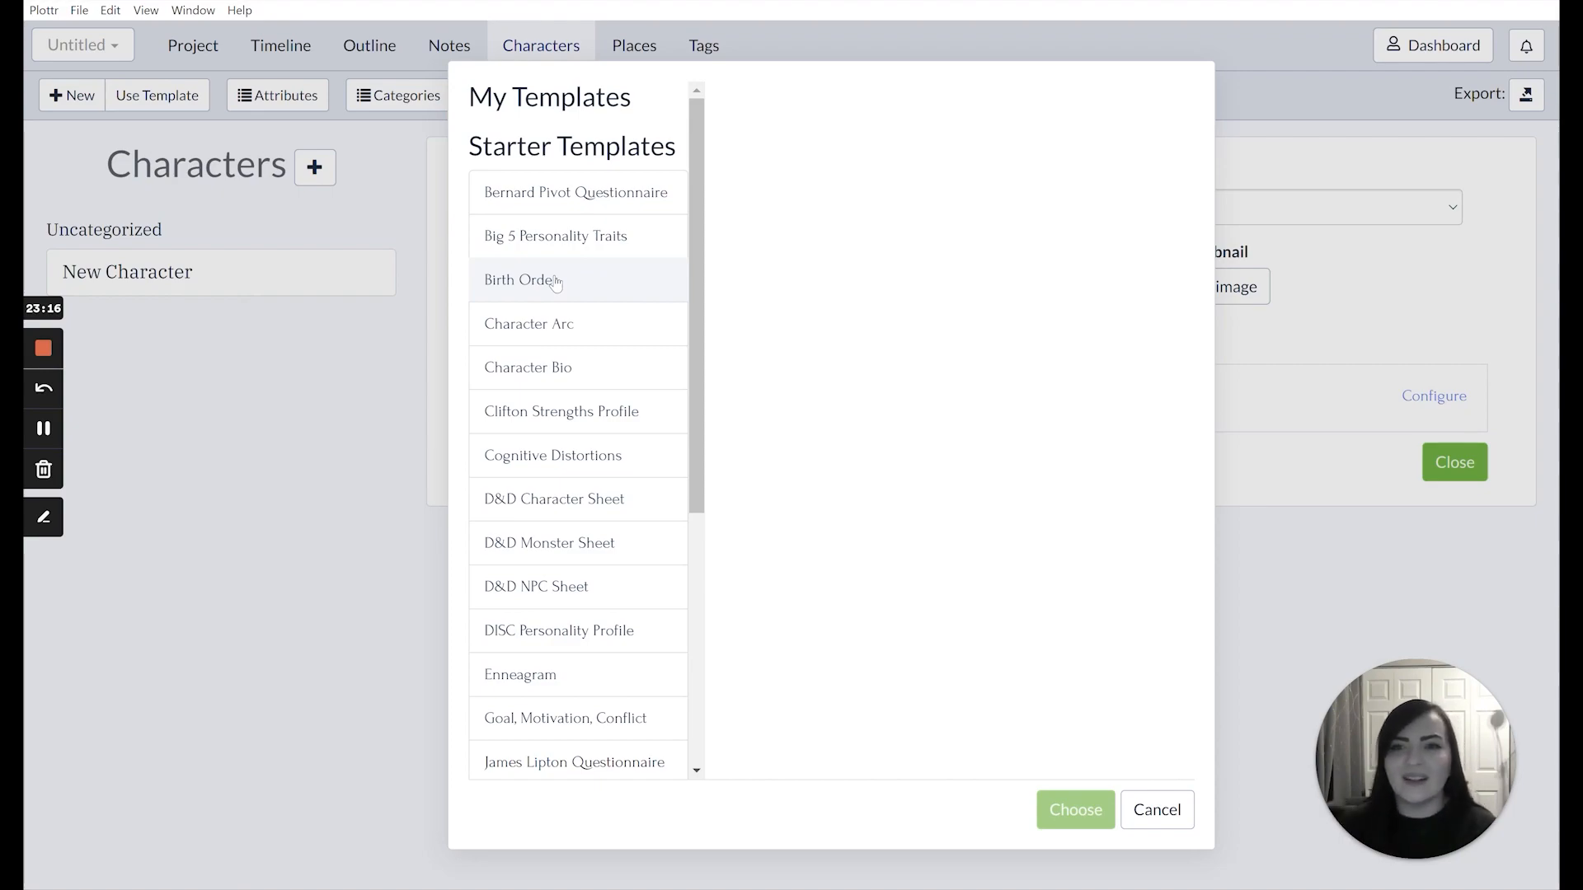
click(536, 254)
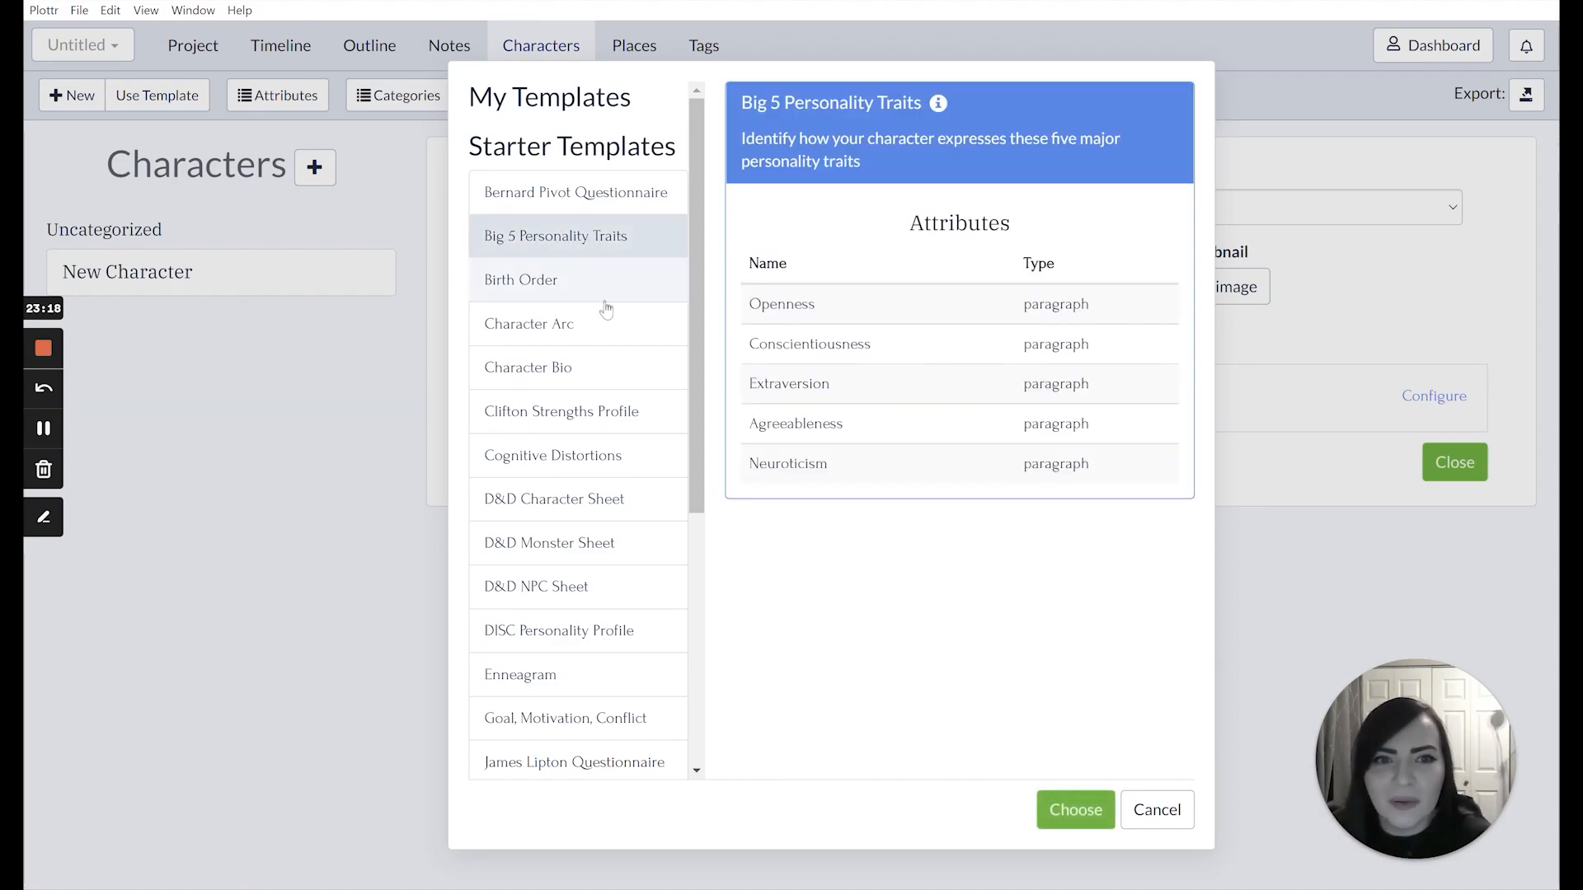
click(572, 325)
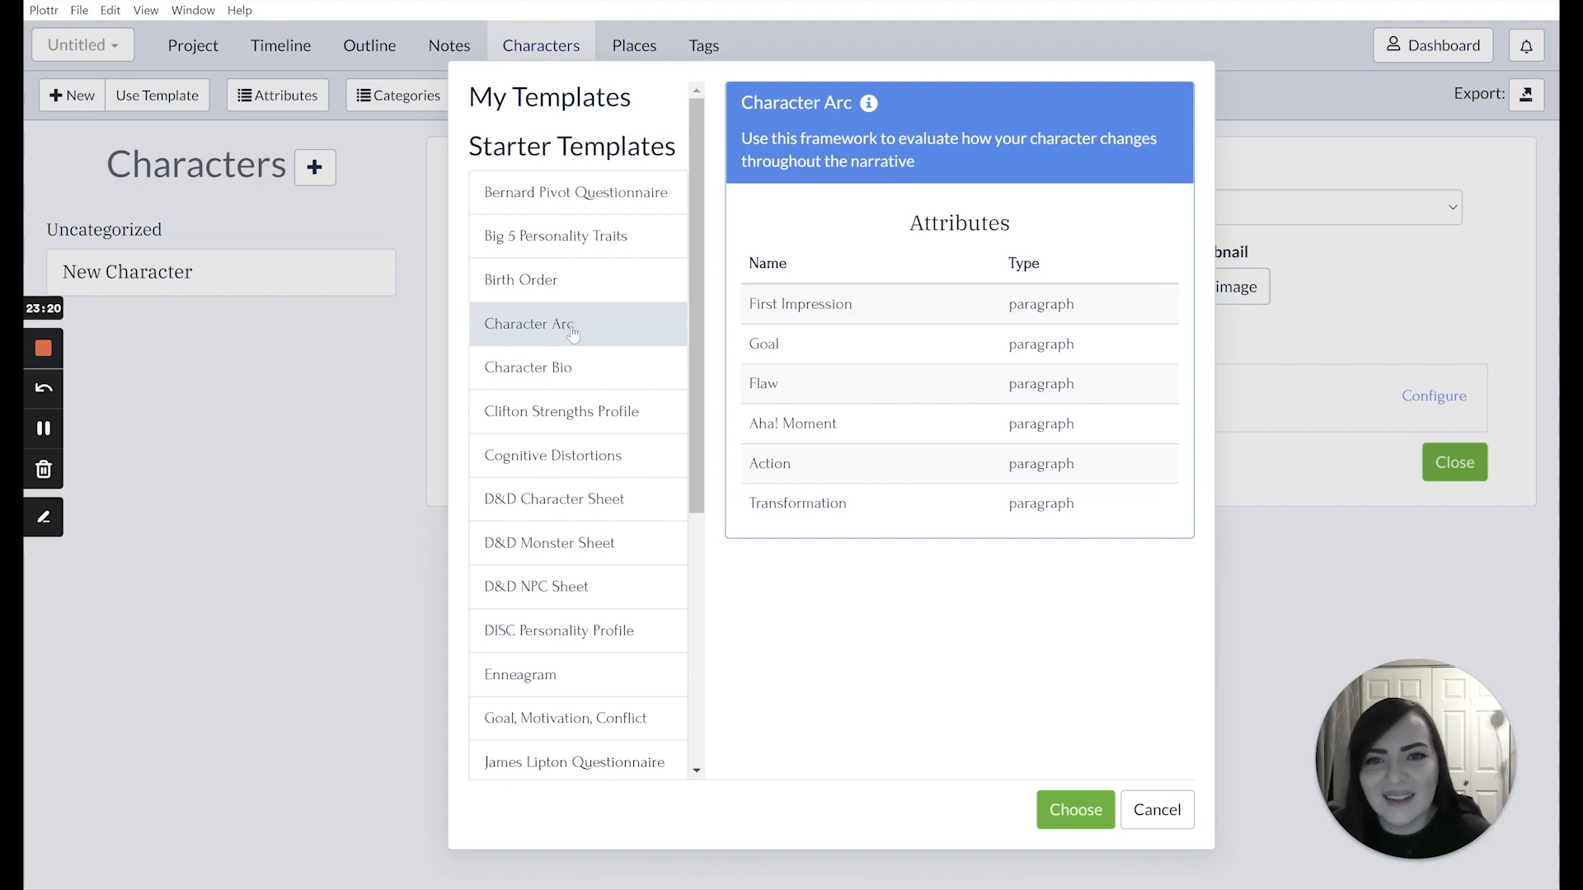
click(595, 367)
scroll(597, 362, down, 5)
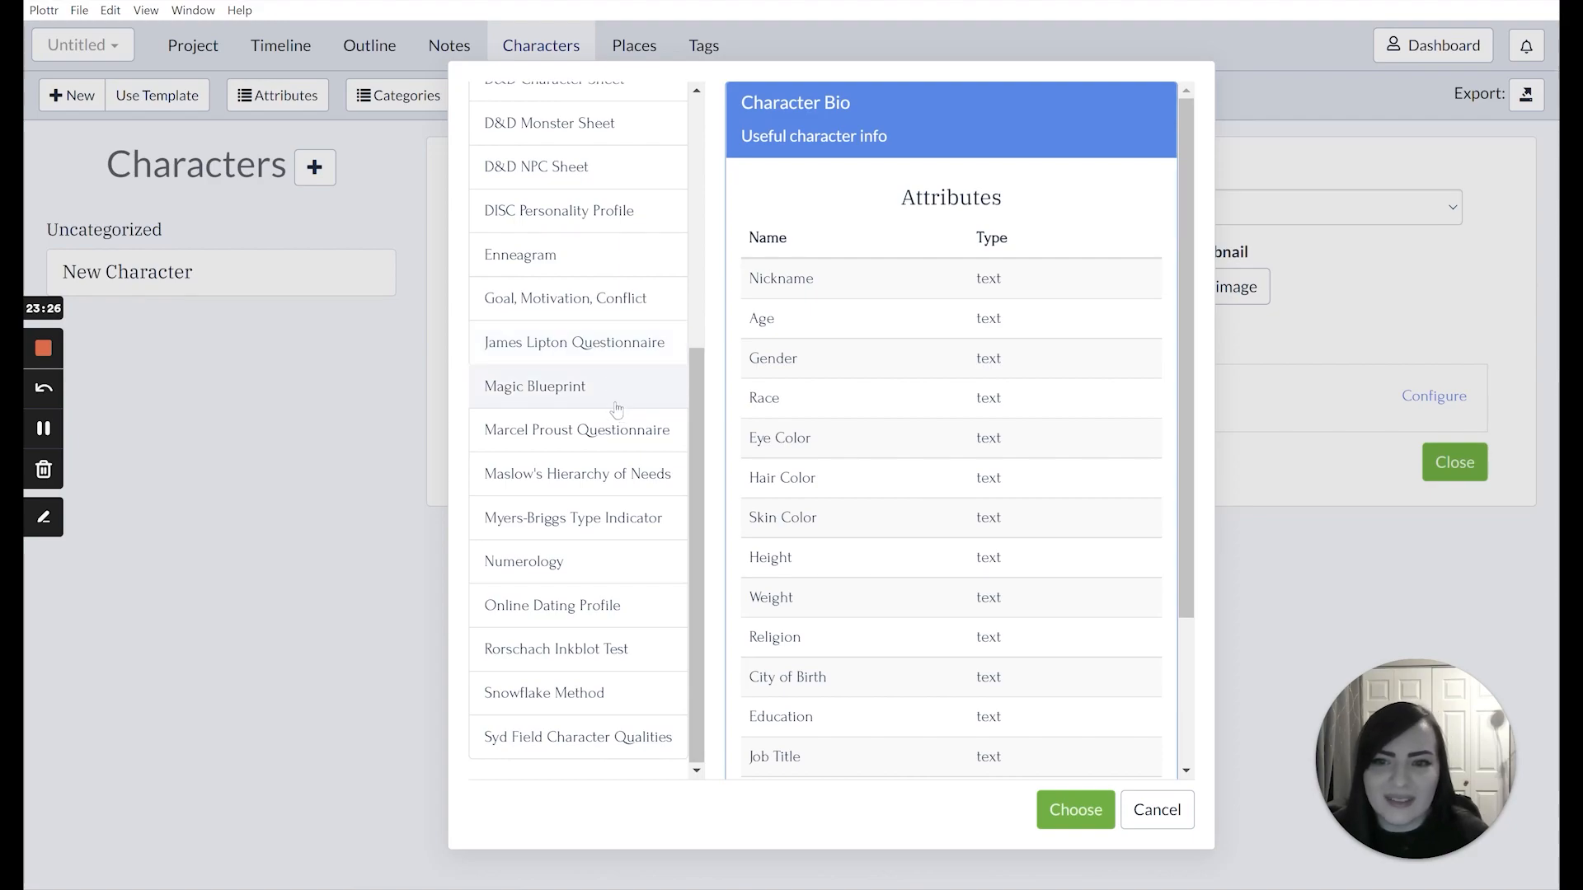
click(575, 391)
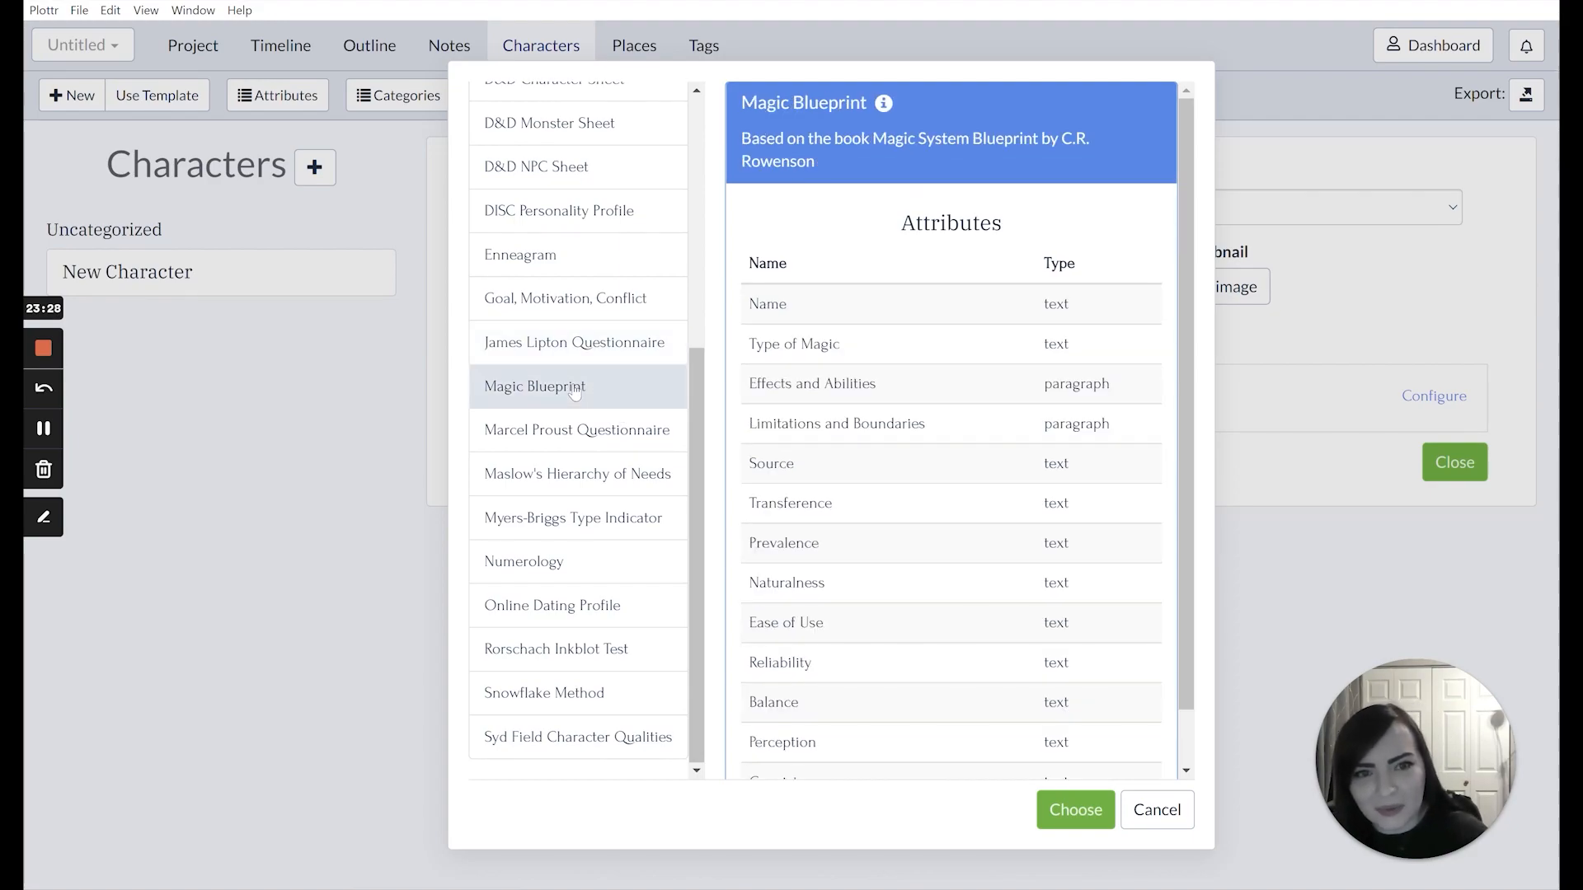
click(624, 552)
click(564, 533)
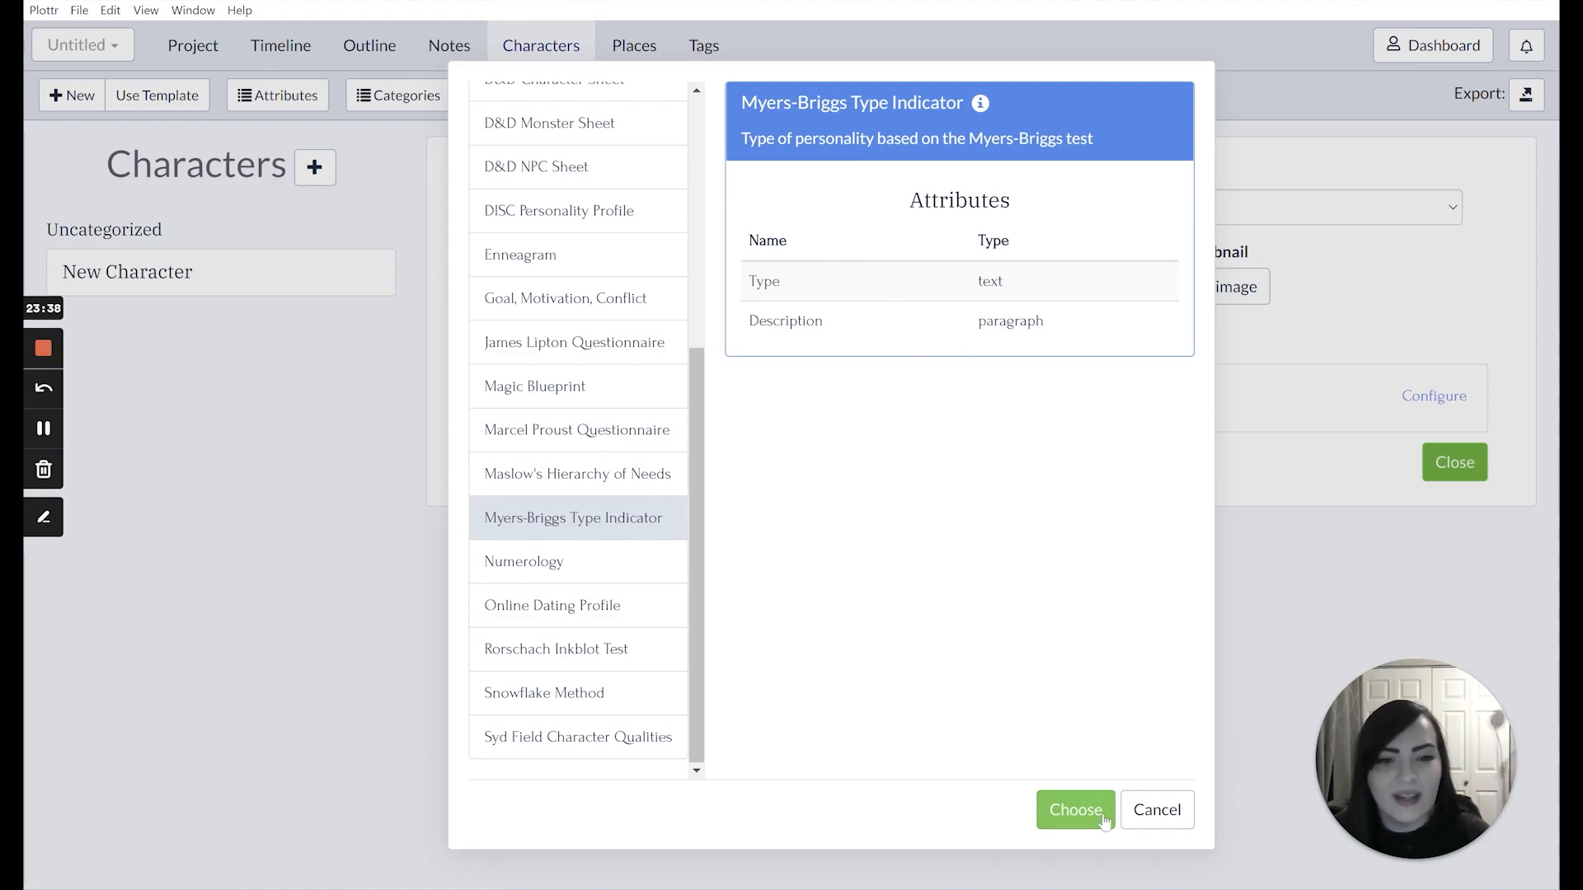
click(594, 624)
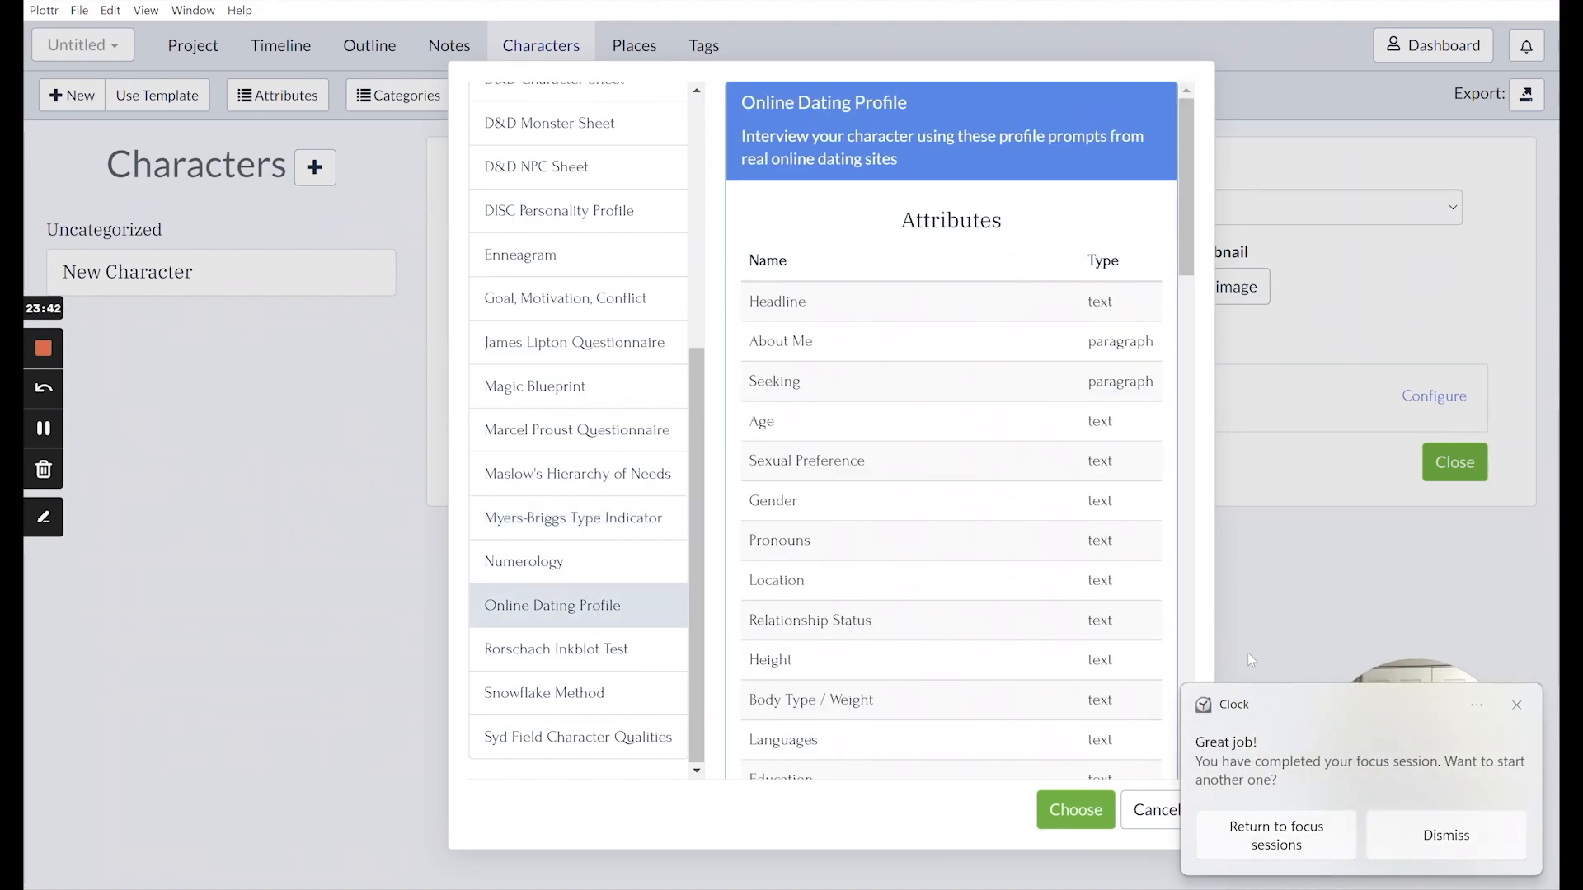
click(1517, 707)
scroll(604, 495, up, 3)
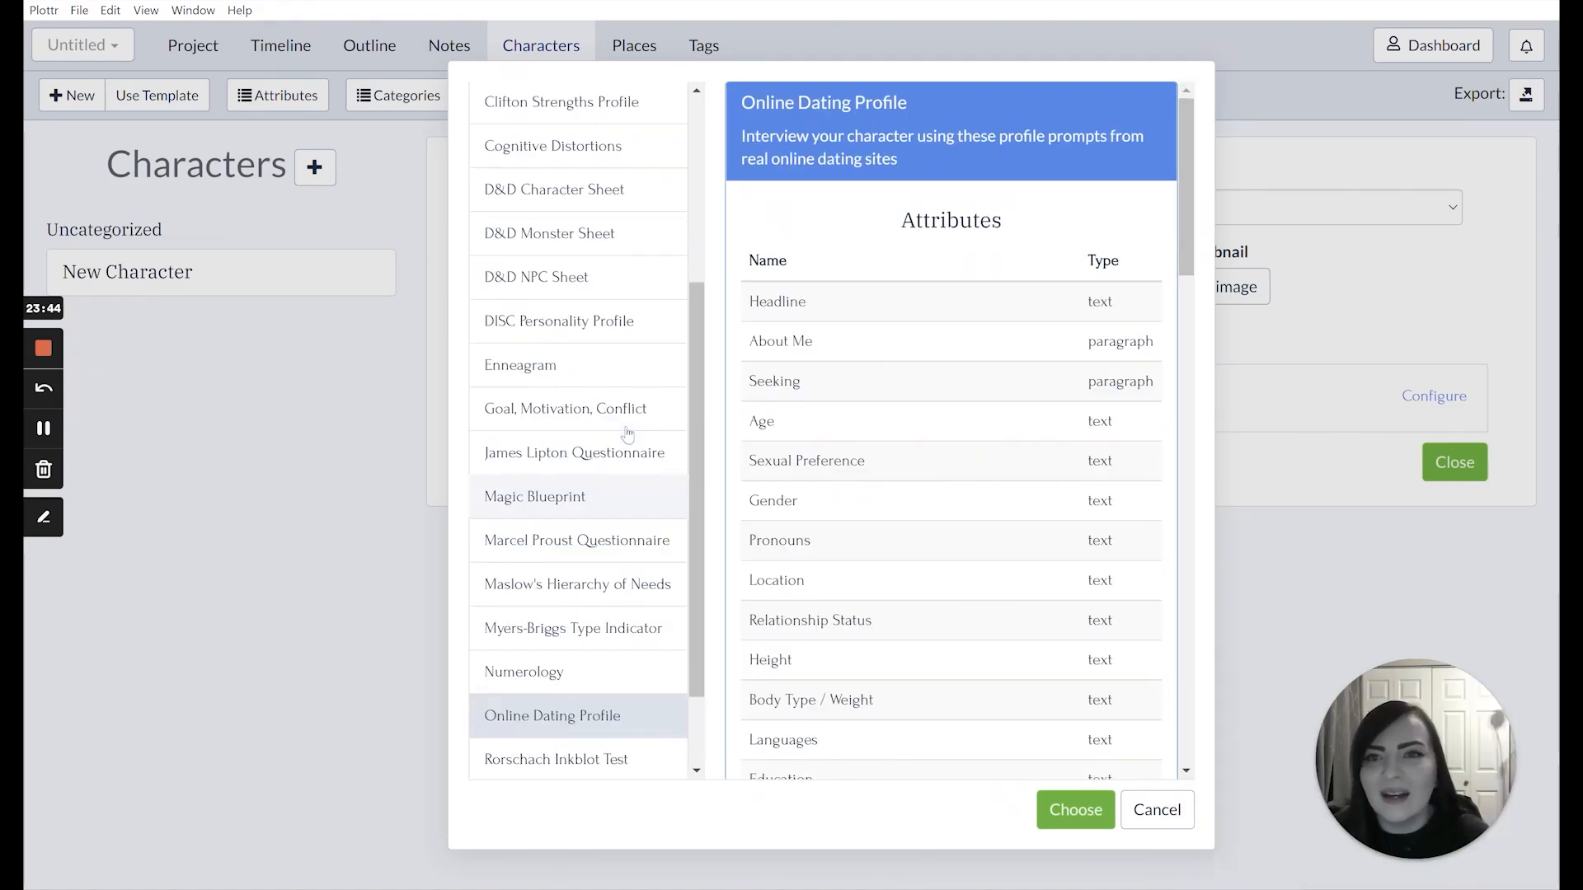
Add the Goal, Motivation, Conflict template to the new character and review its fields
click(604, 499)
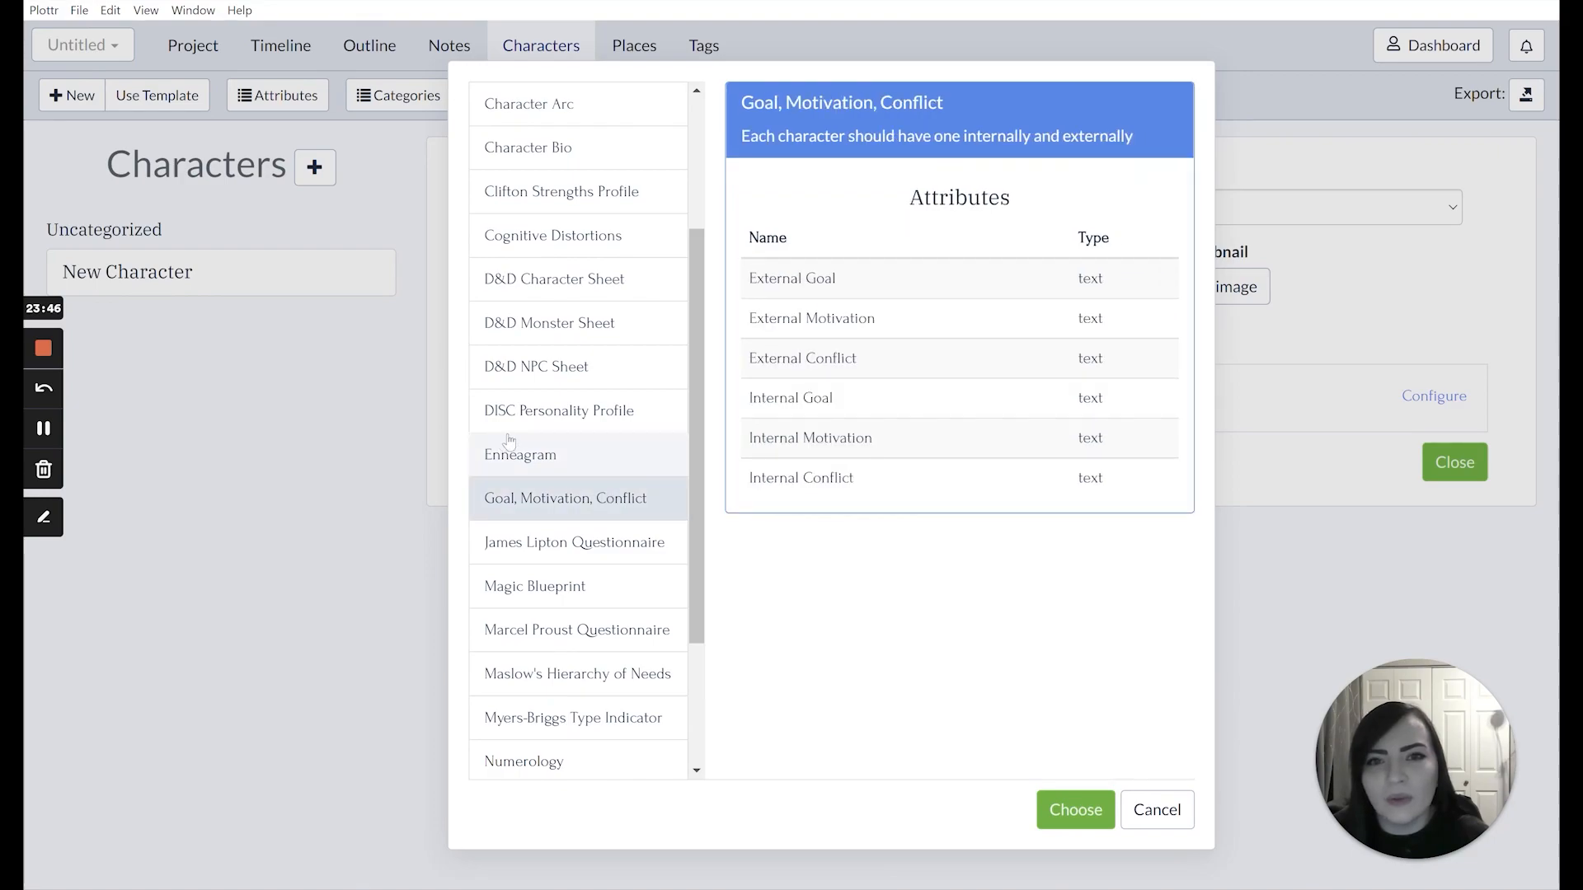
click(1076, 808)
scroll(1059, 511, down, 3)
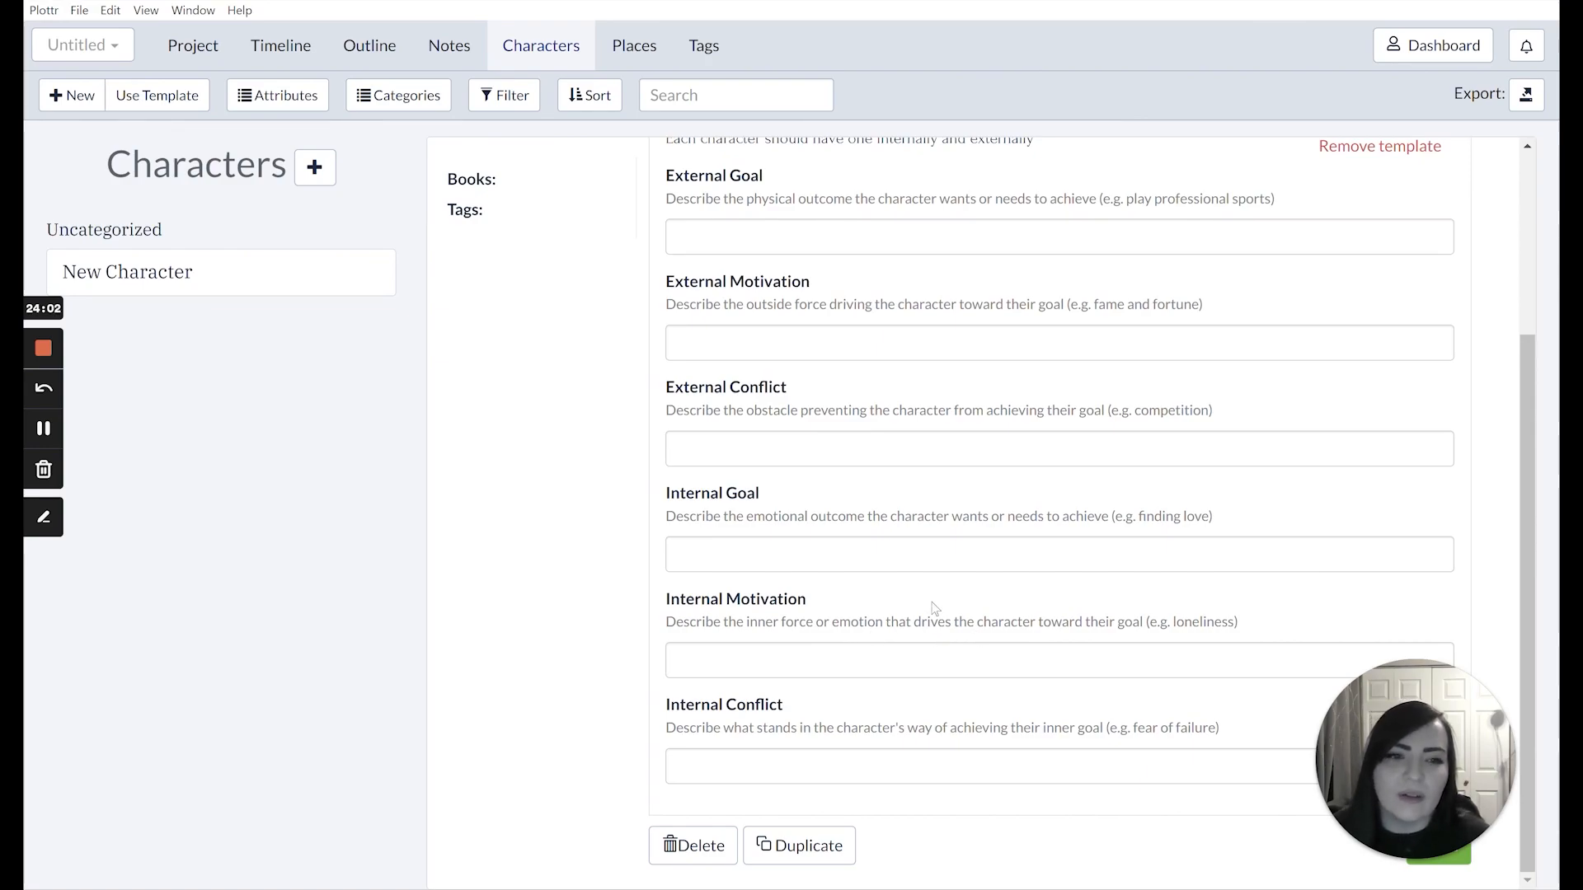
scroll(929, 596, up, 3)
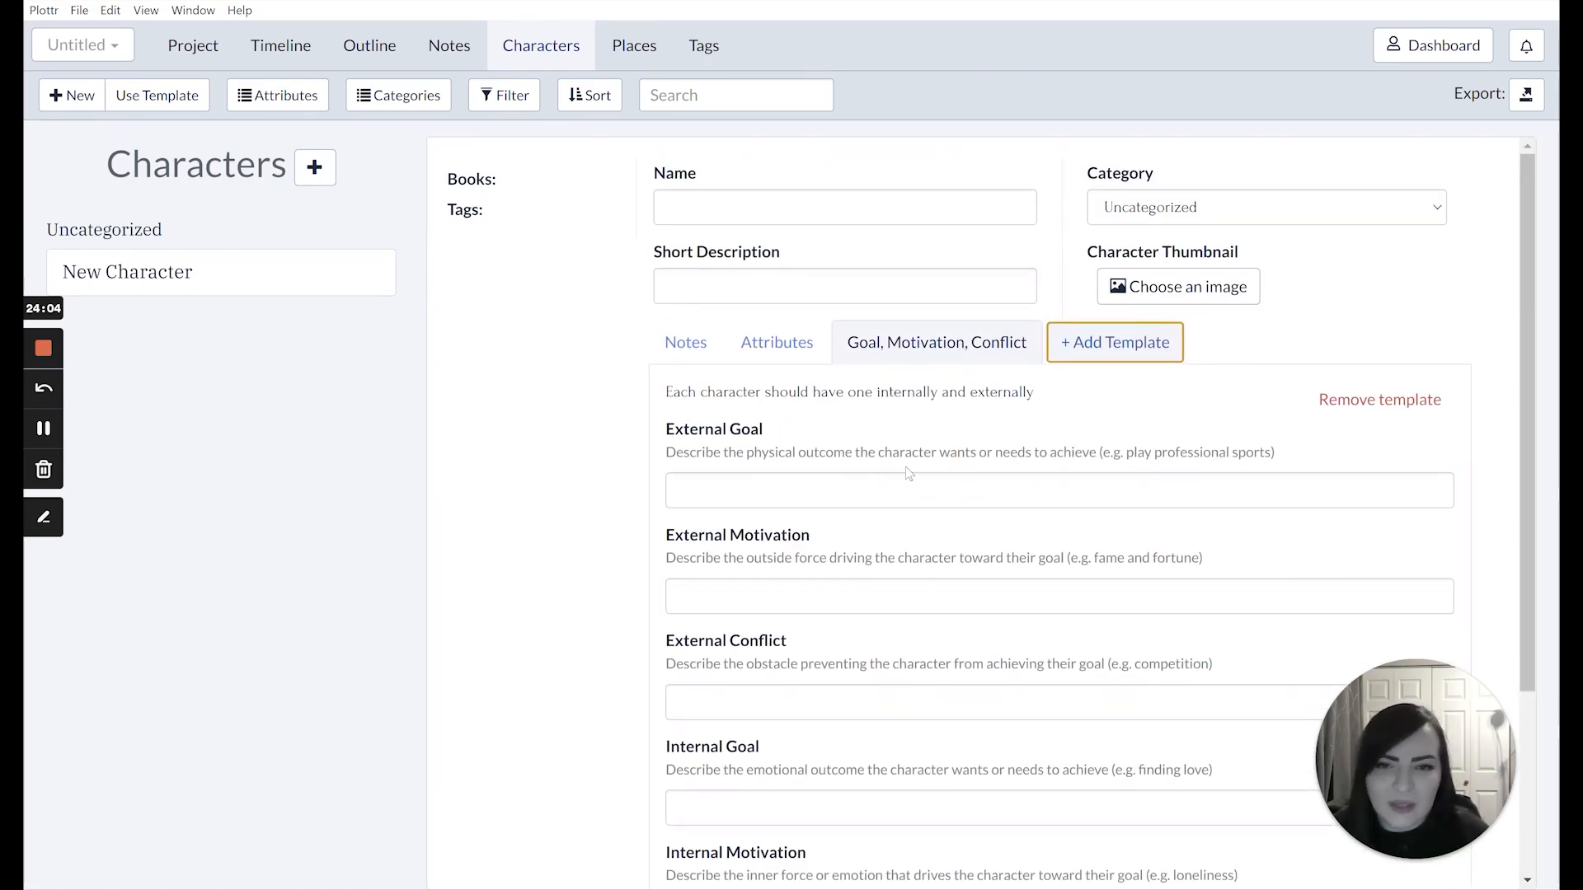
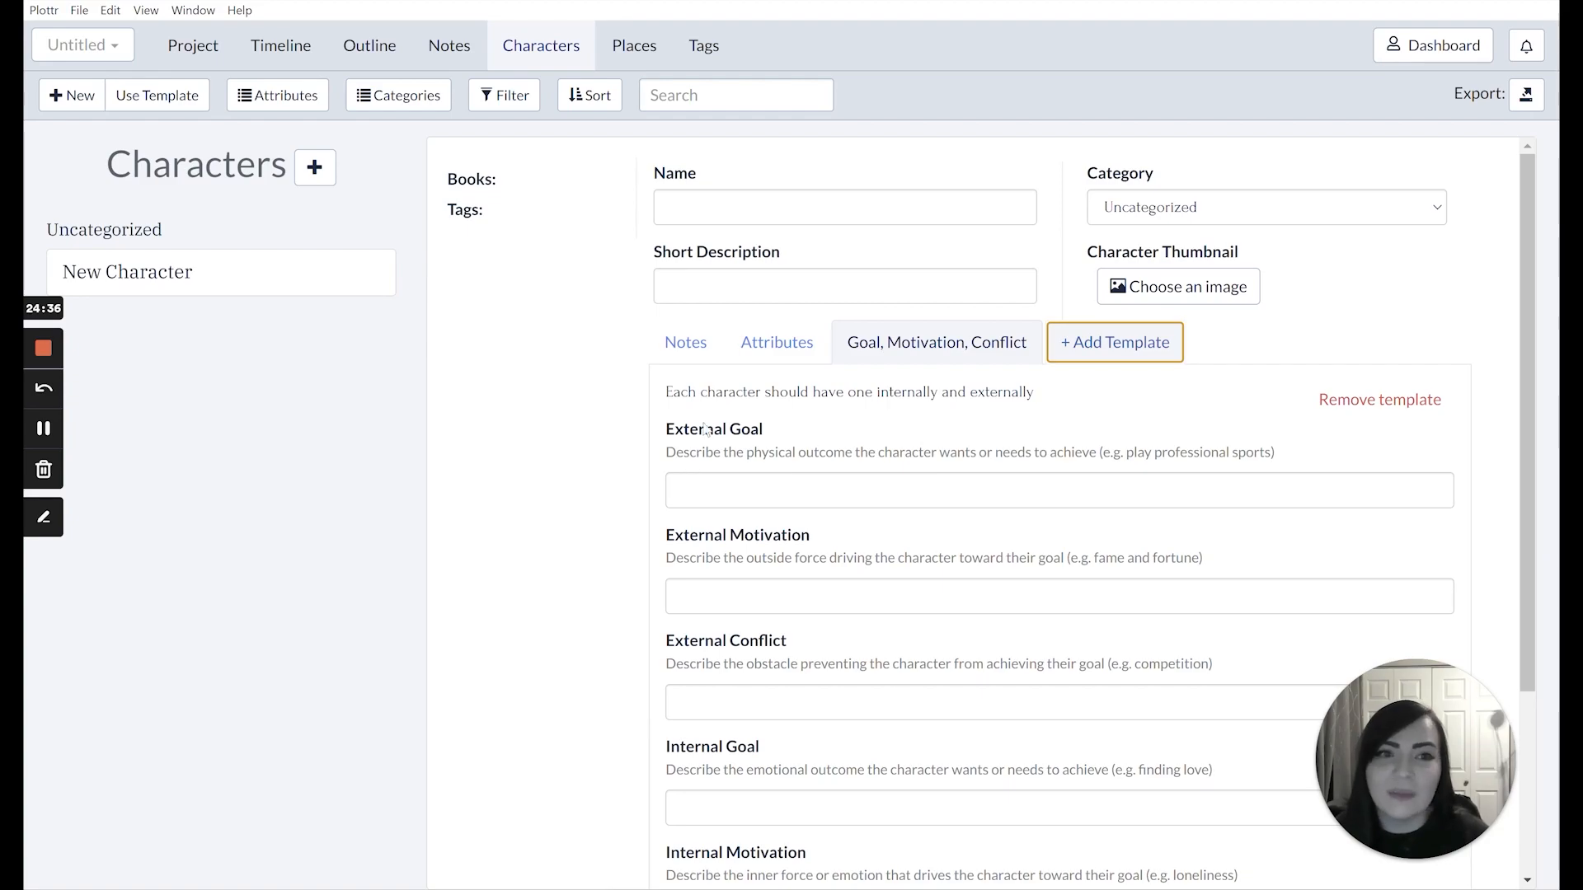
Check the image options for the character's thumbnail without choosing an image
click(1187, 296)
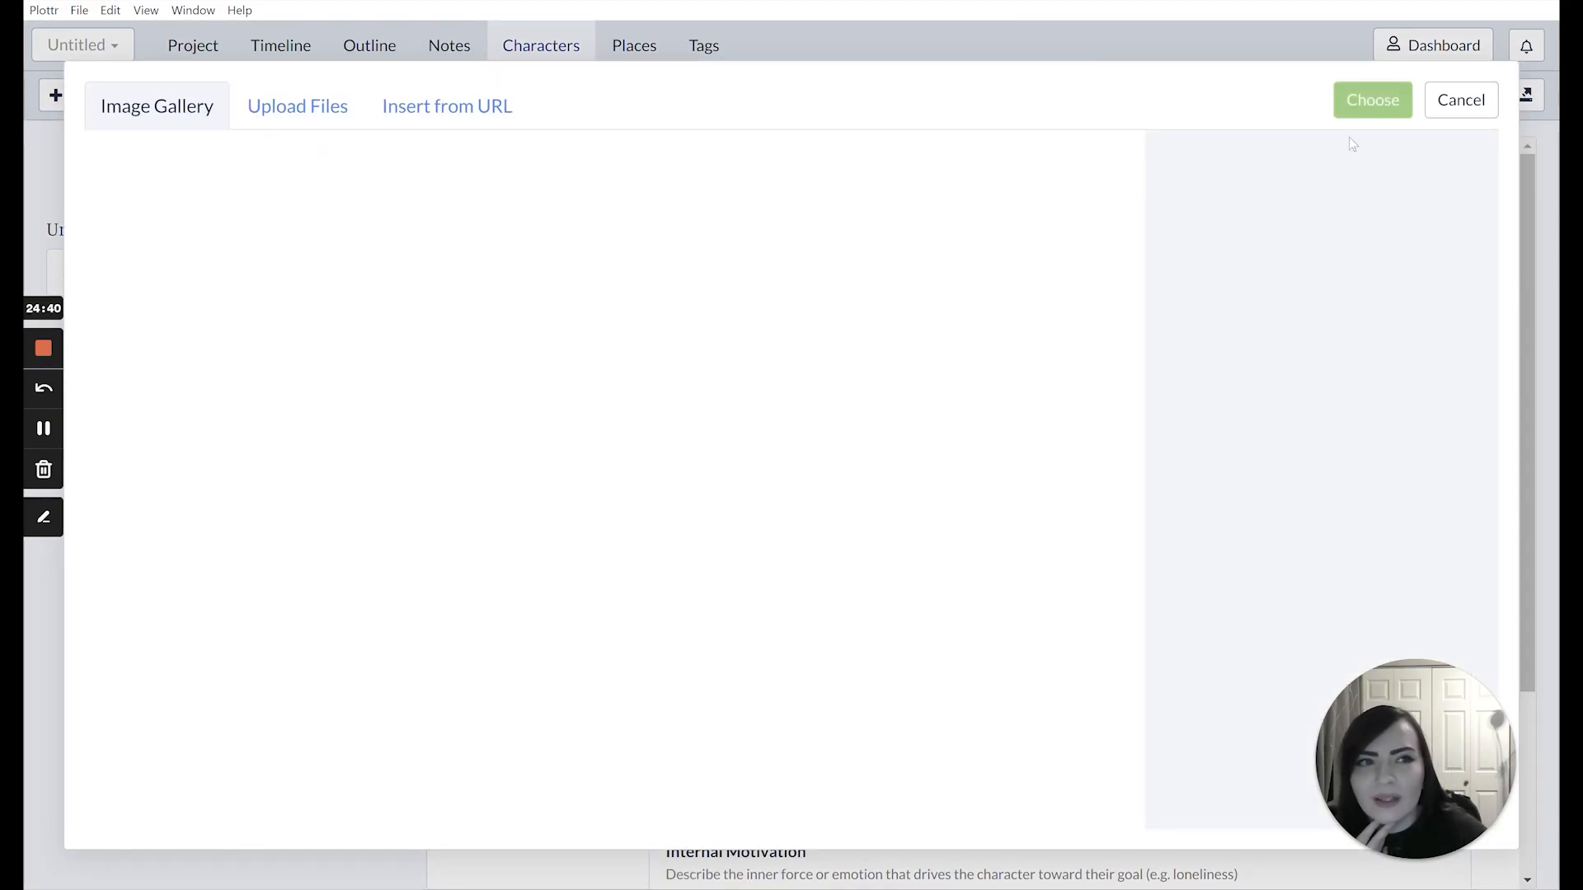
click(1461, 99)
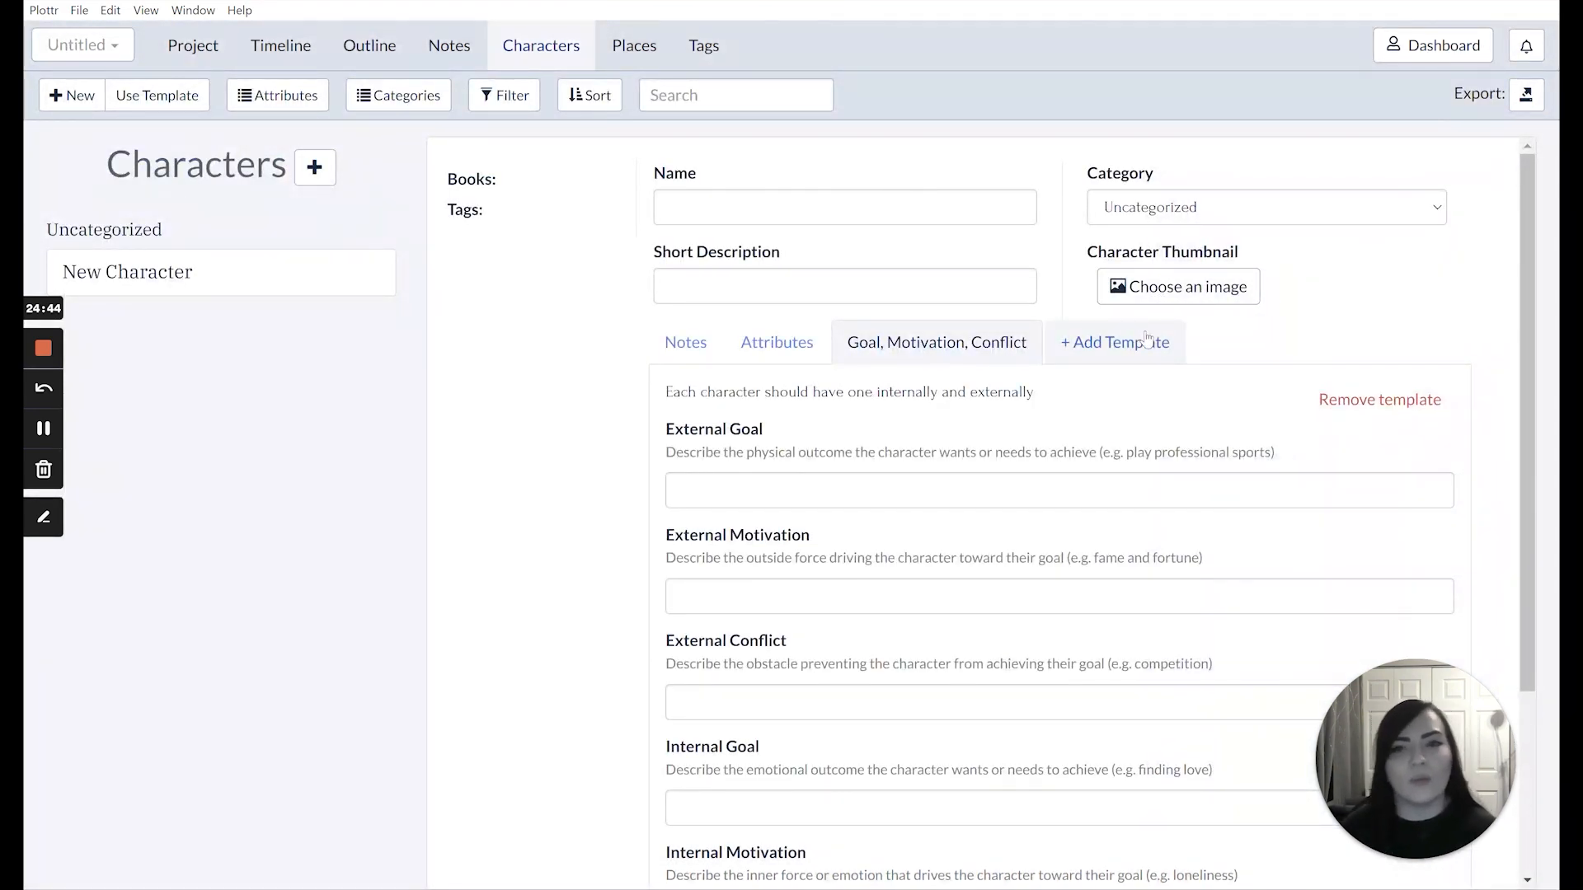
Create a new place and check its category options and notes field
click(626, 58)
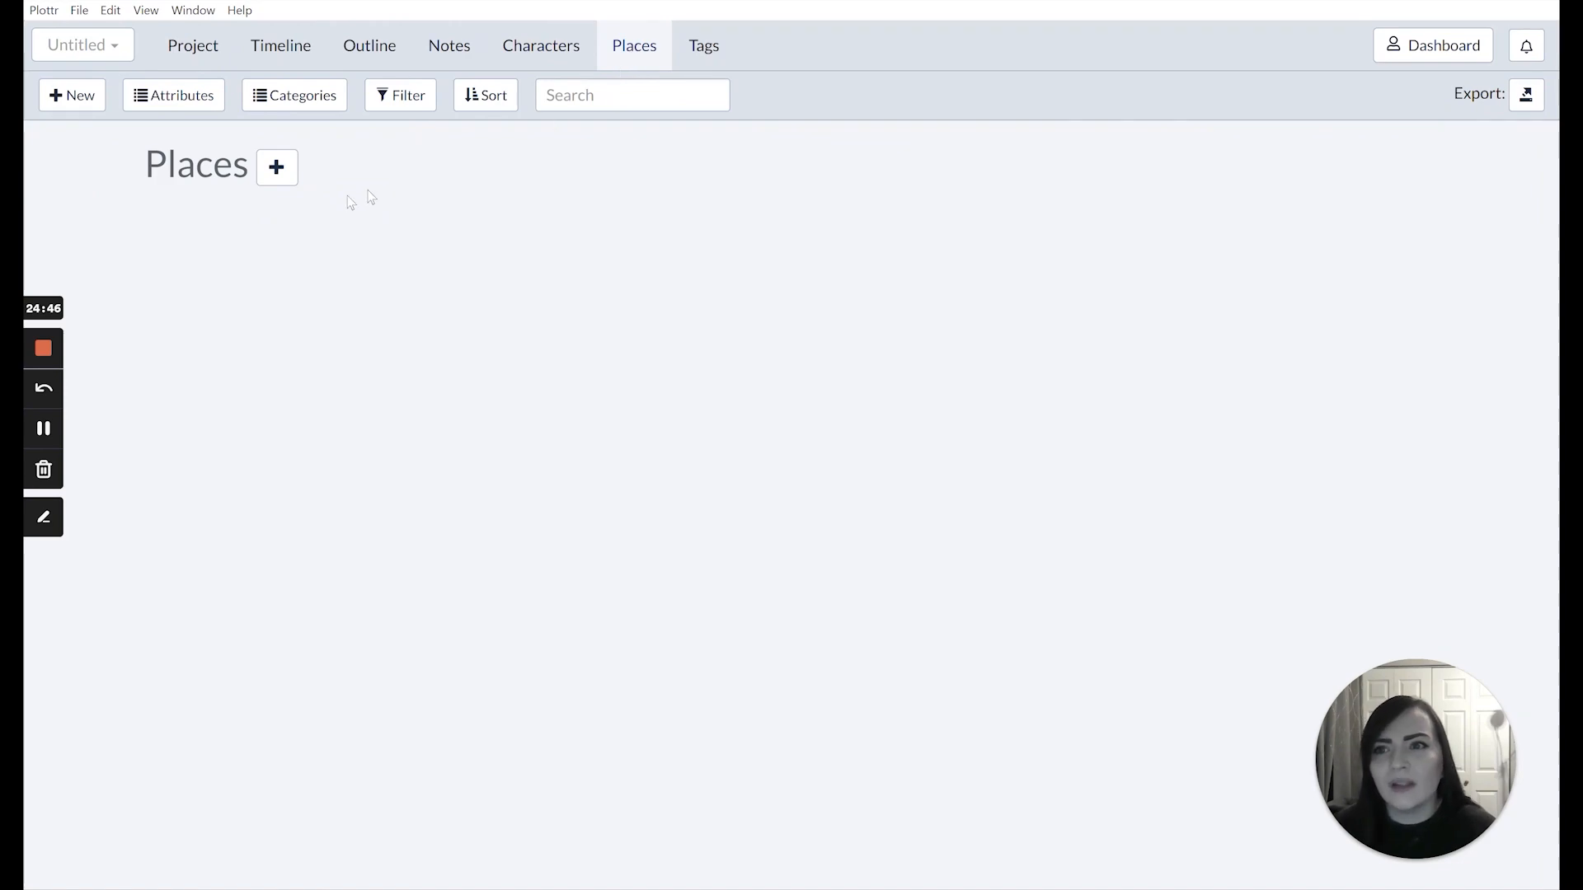
click(276, 167)
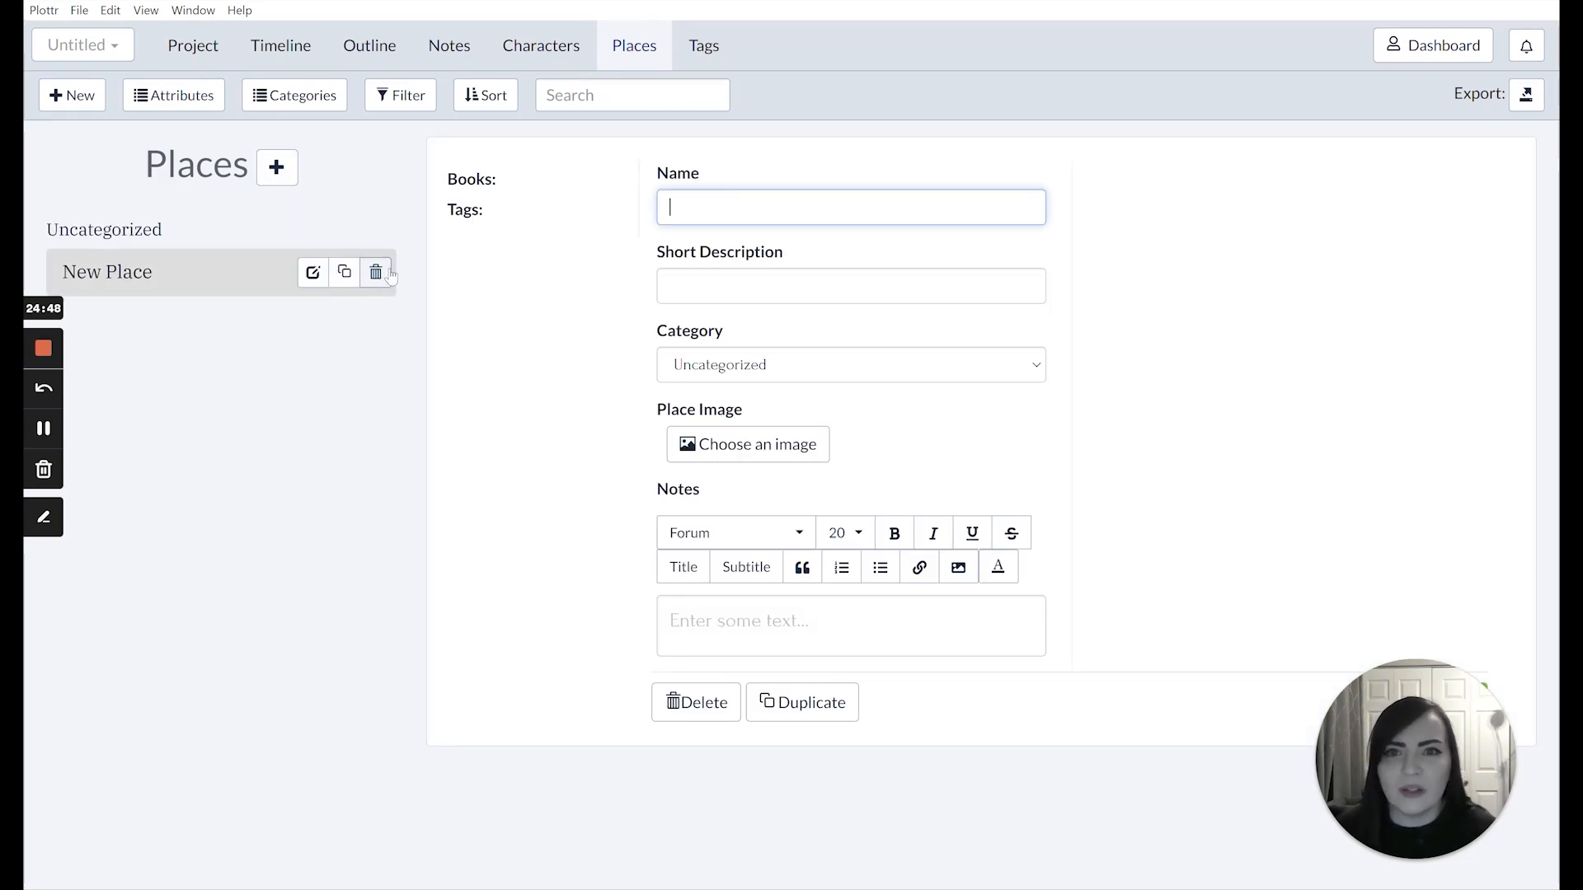
click(727, 365)
click(727, 365)
click(730, 365)
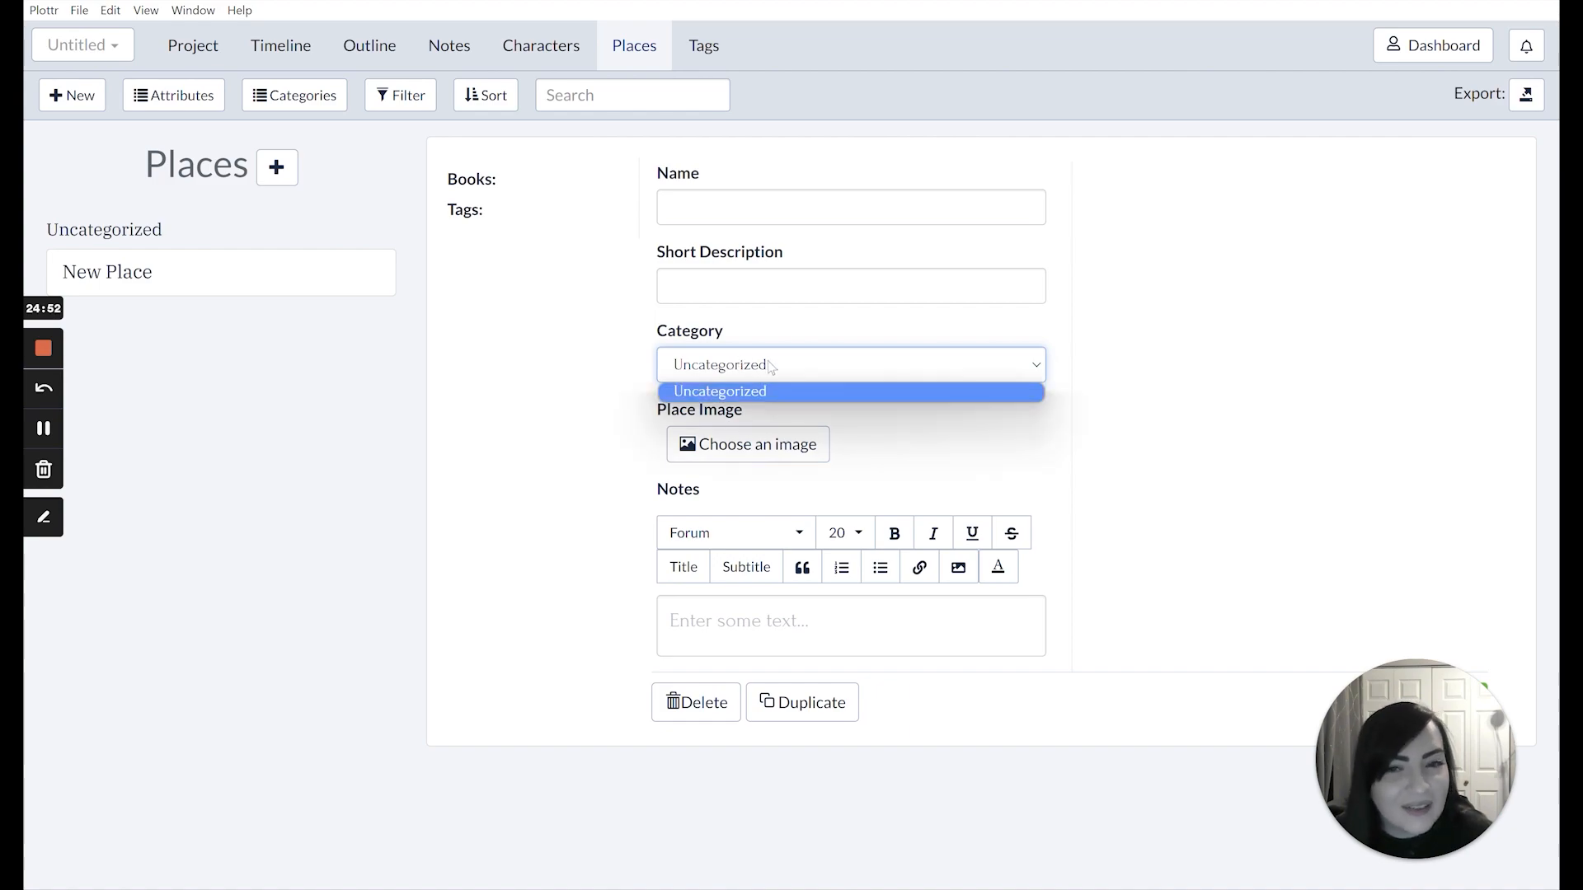
click(792, 371)
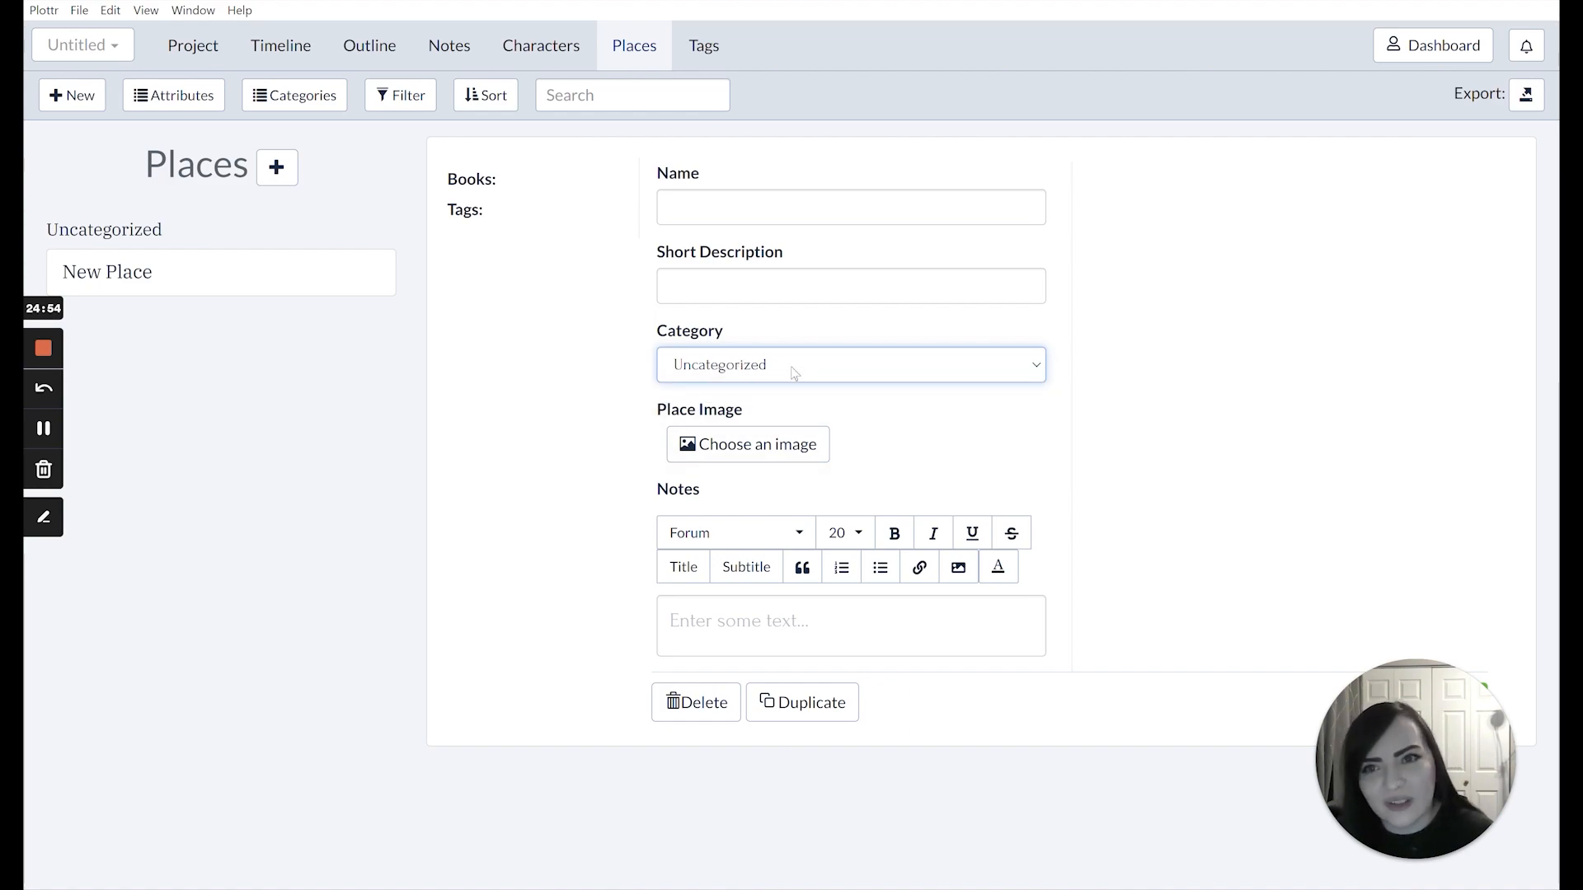
click(857, 370)
click(857, 371)
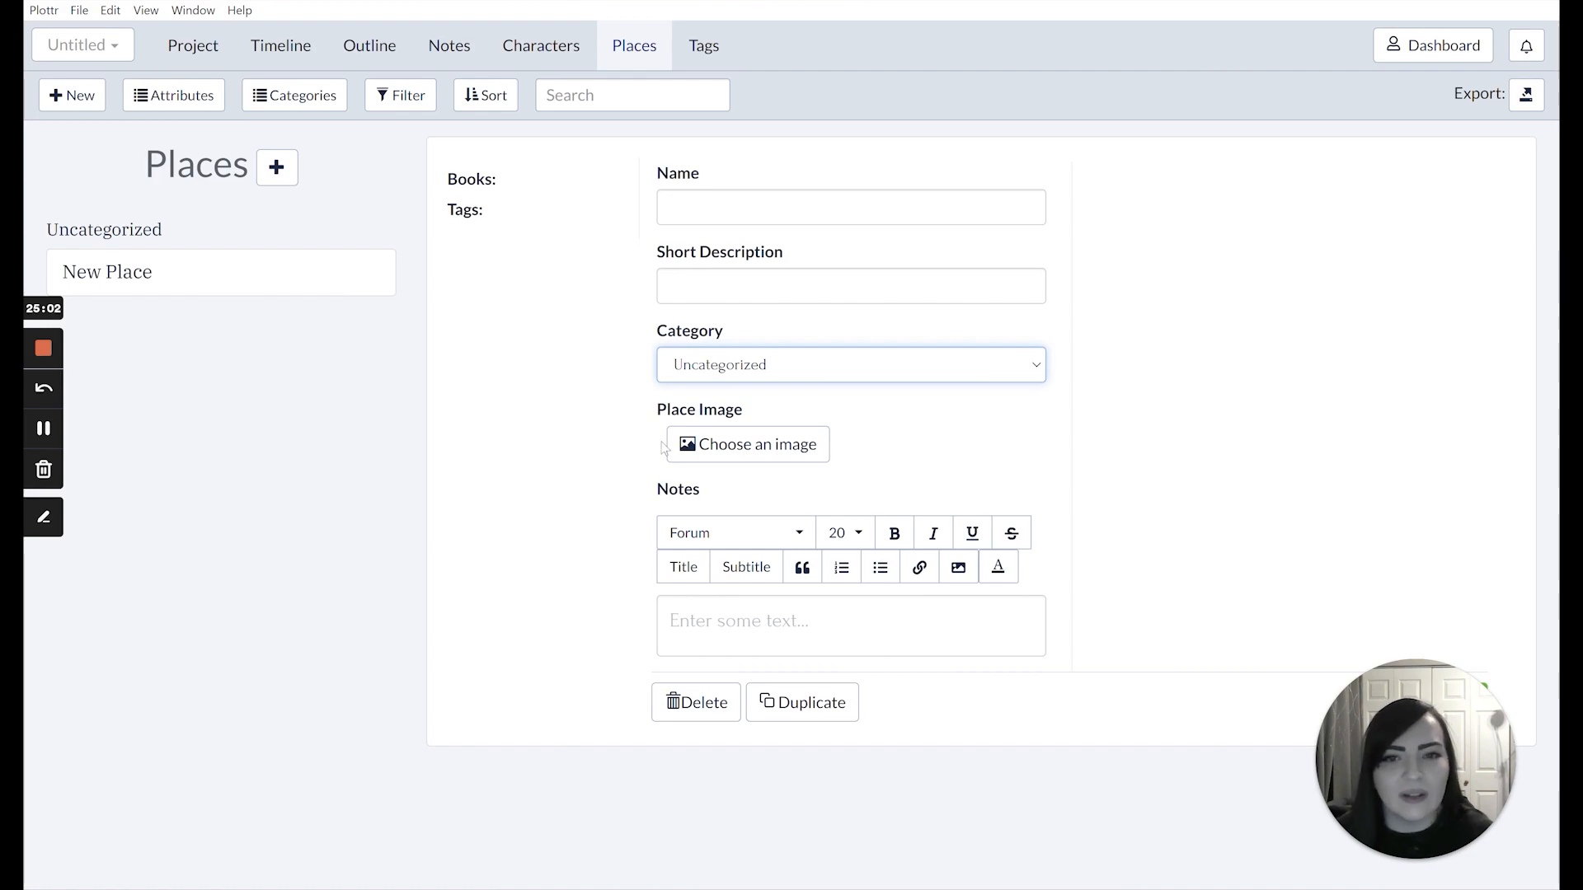
click(762, 666)
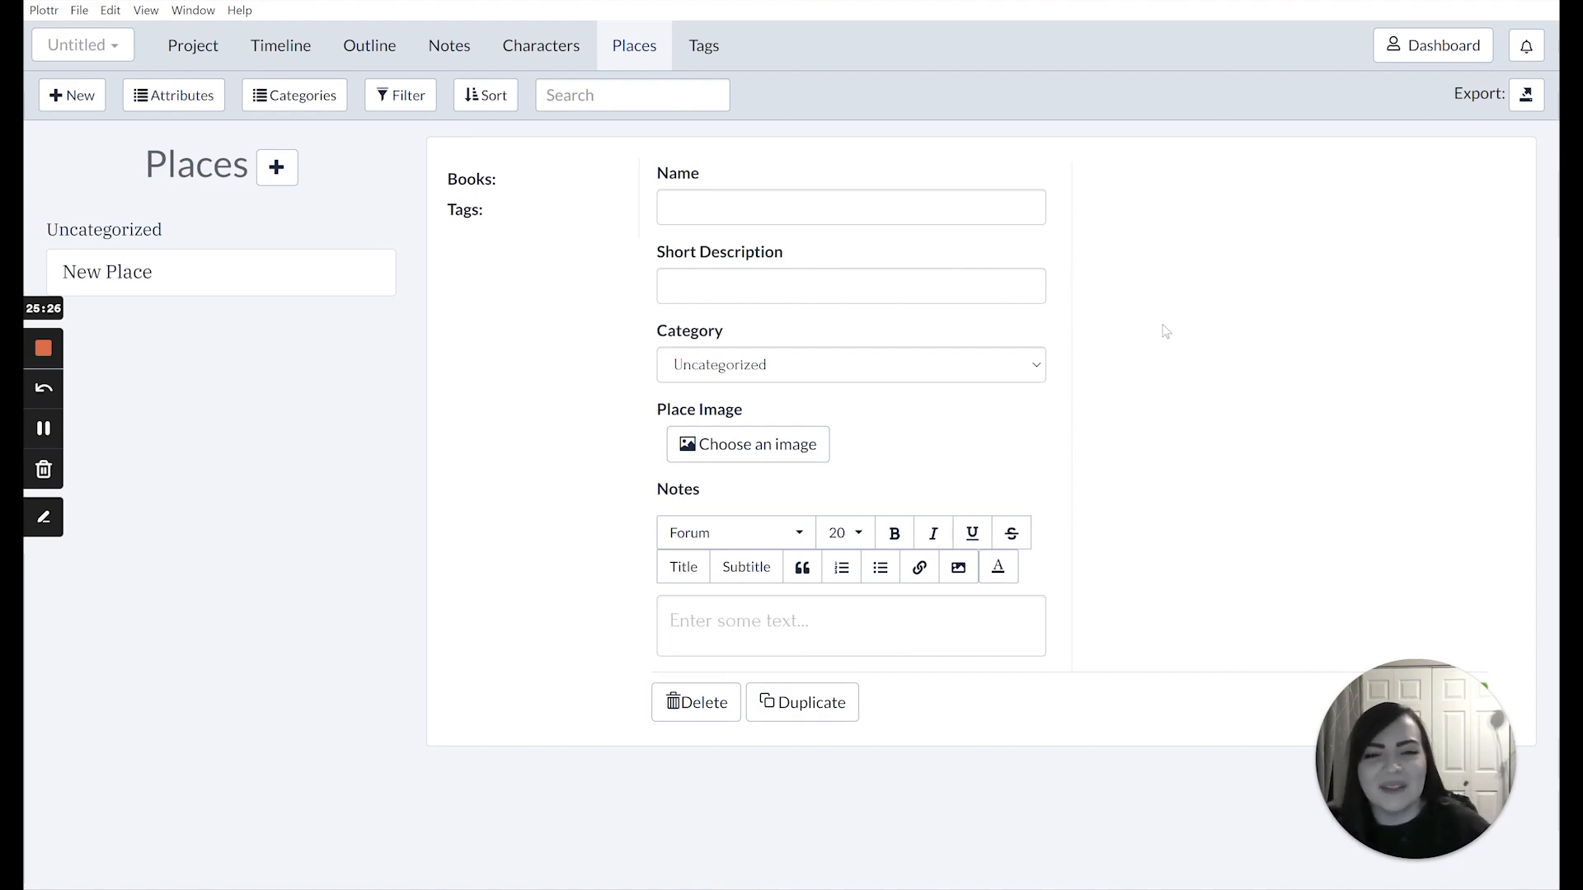
Create a tag named "a" in the Main category
click(703, 46)
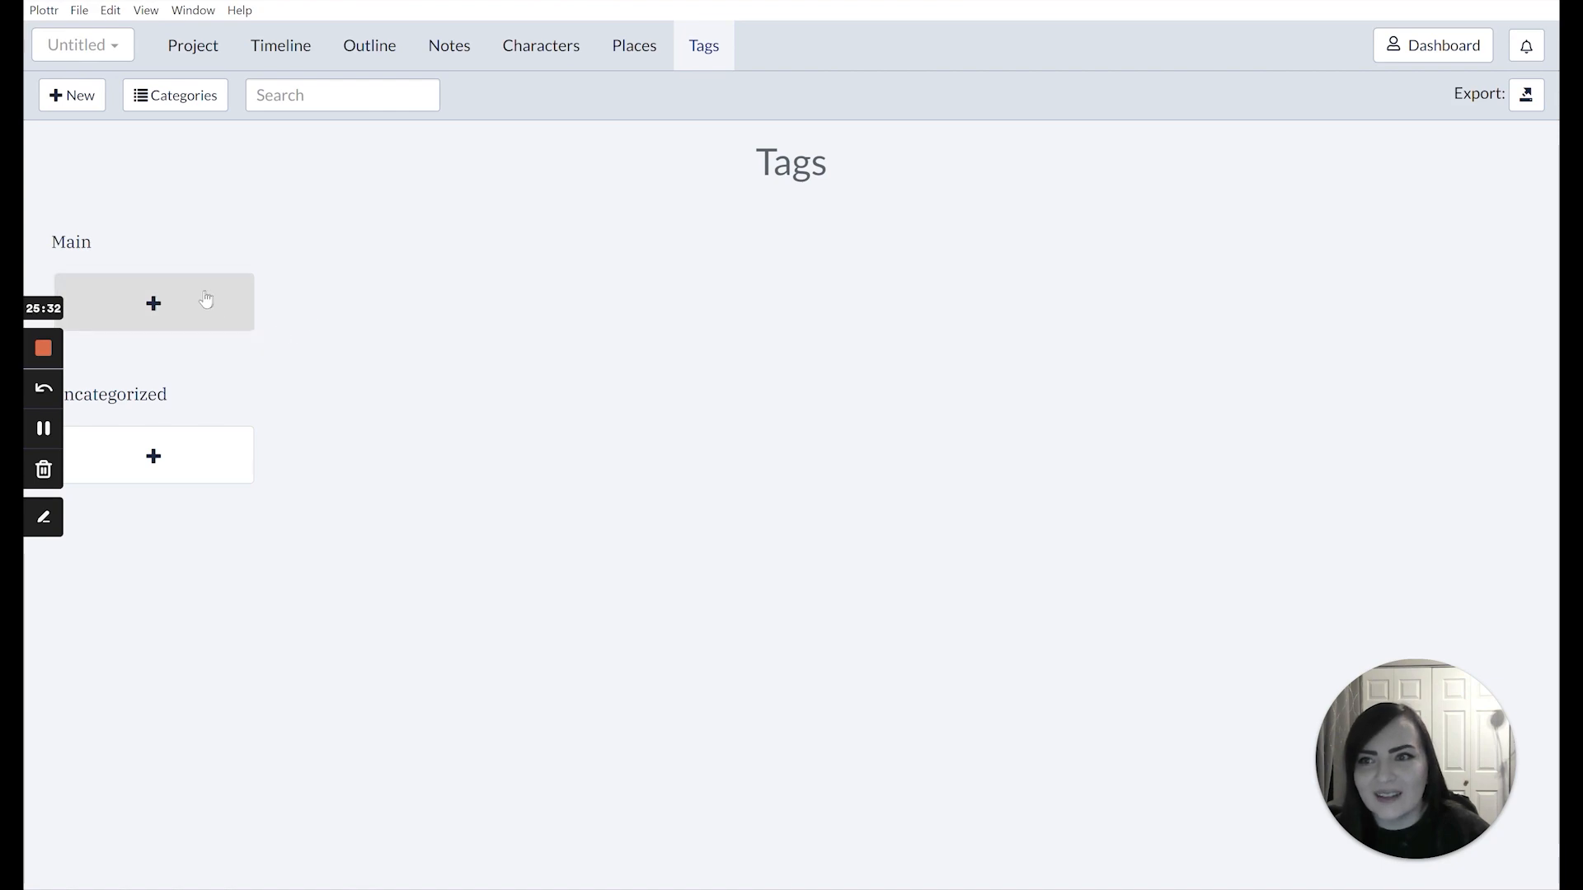
click(224, 463)
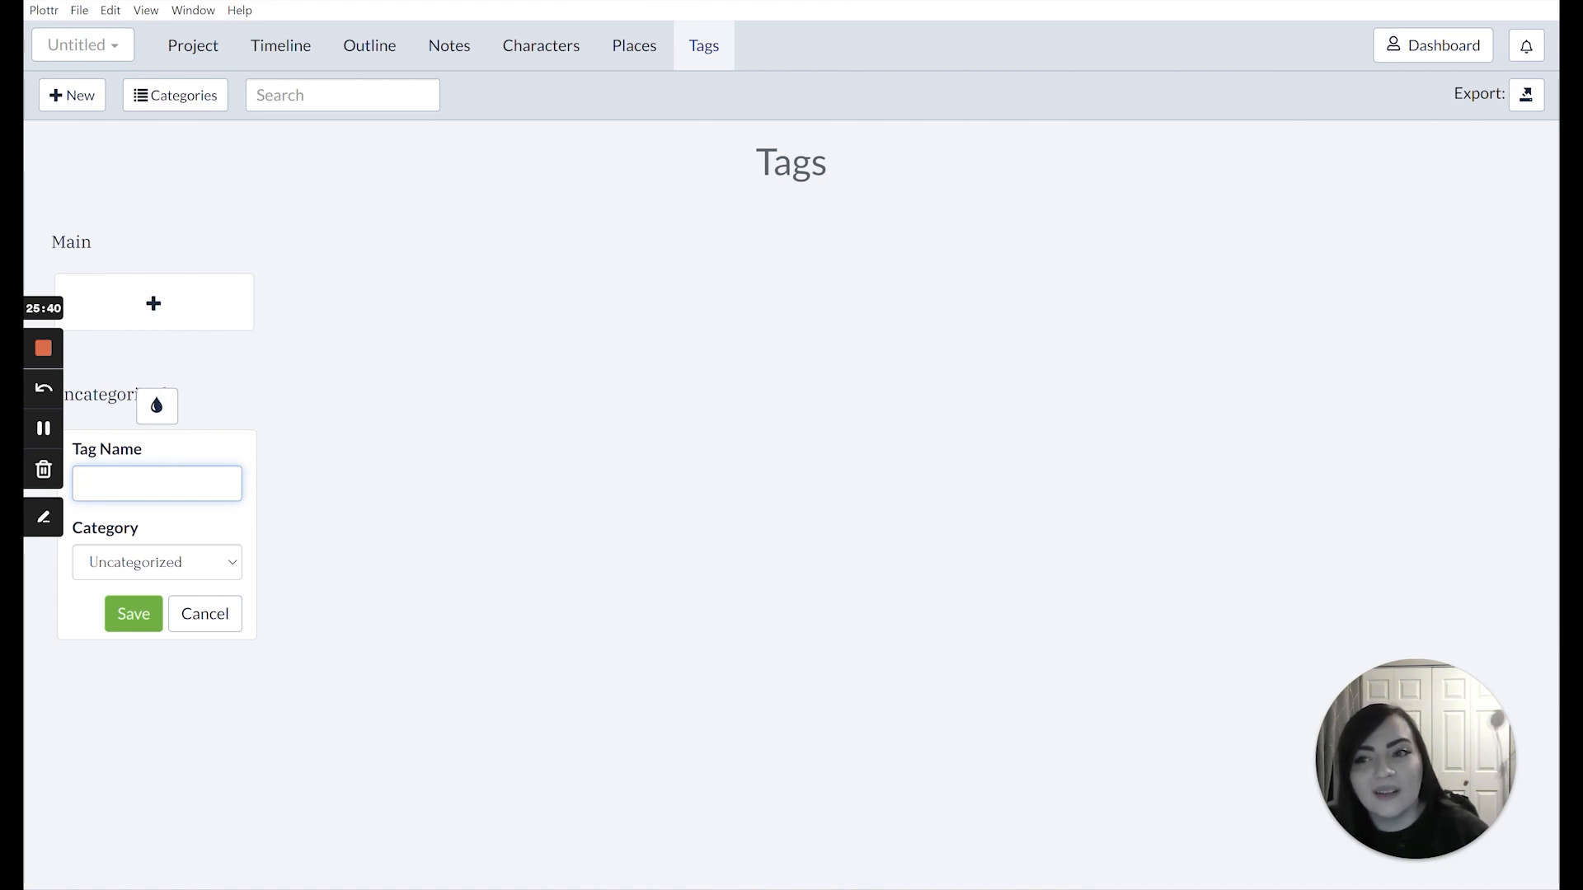
click(190, 562)
click(193, 564)
click(193, 565)
click(161, 589)
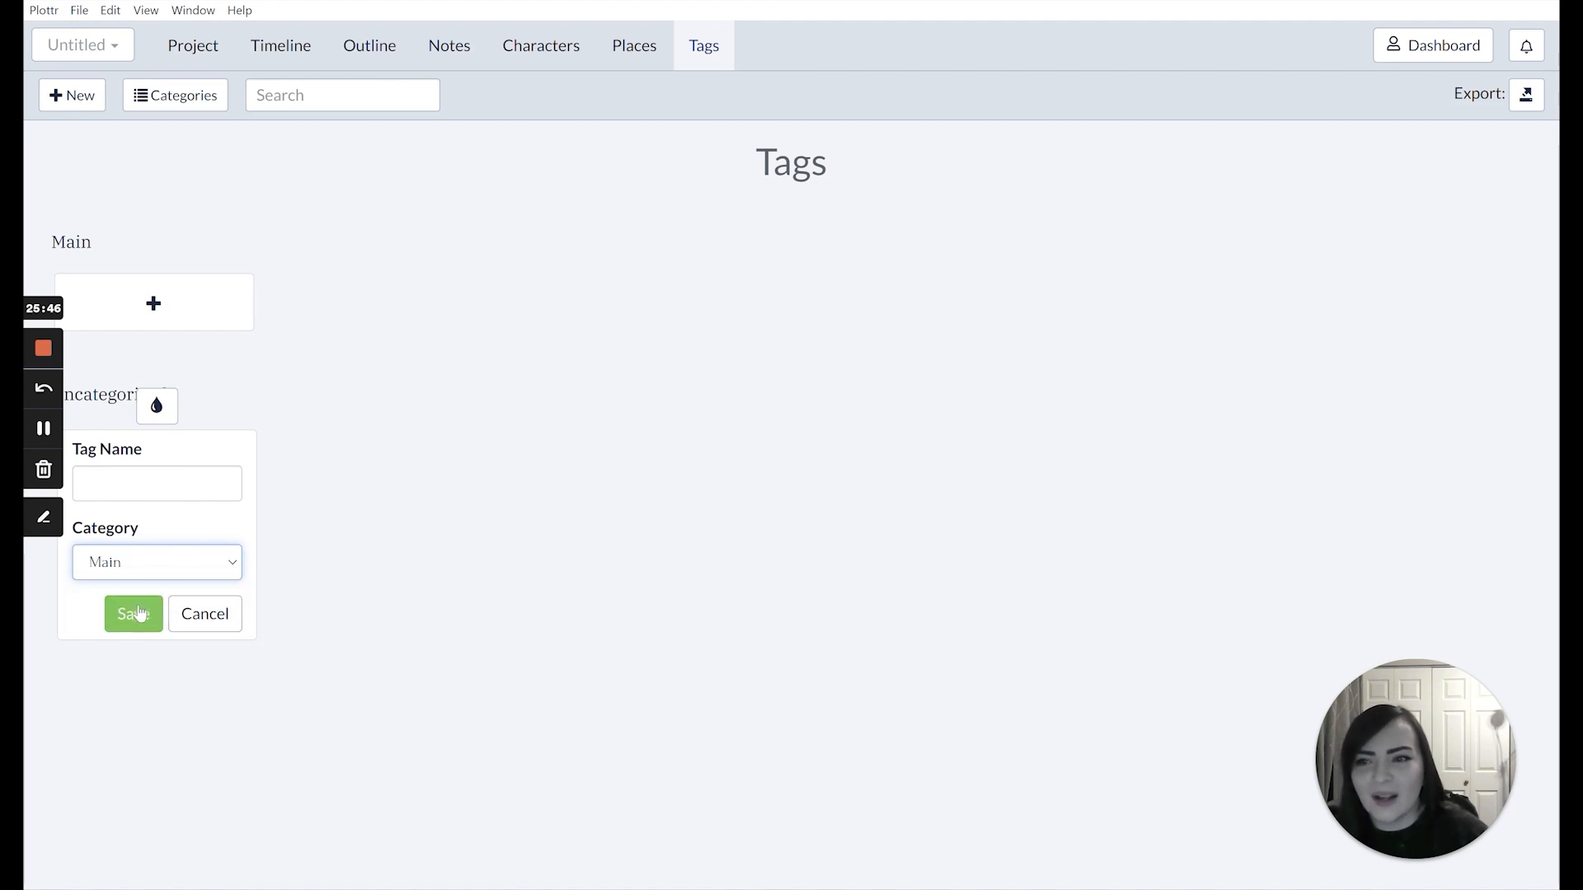
click(157, 483)
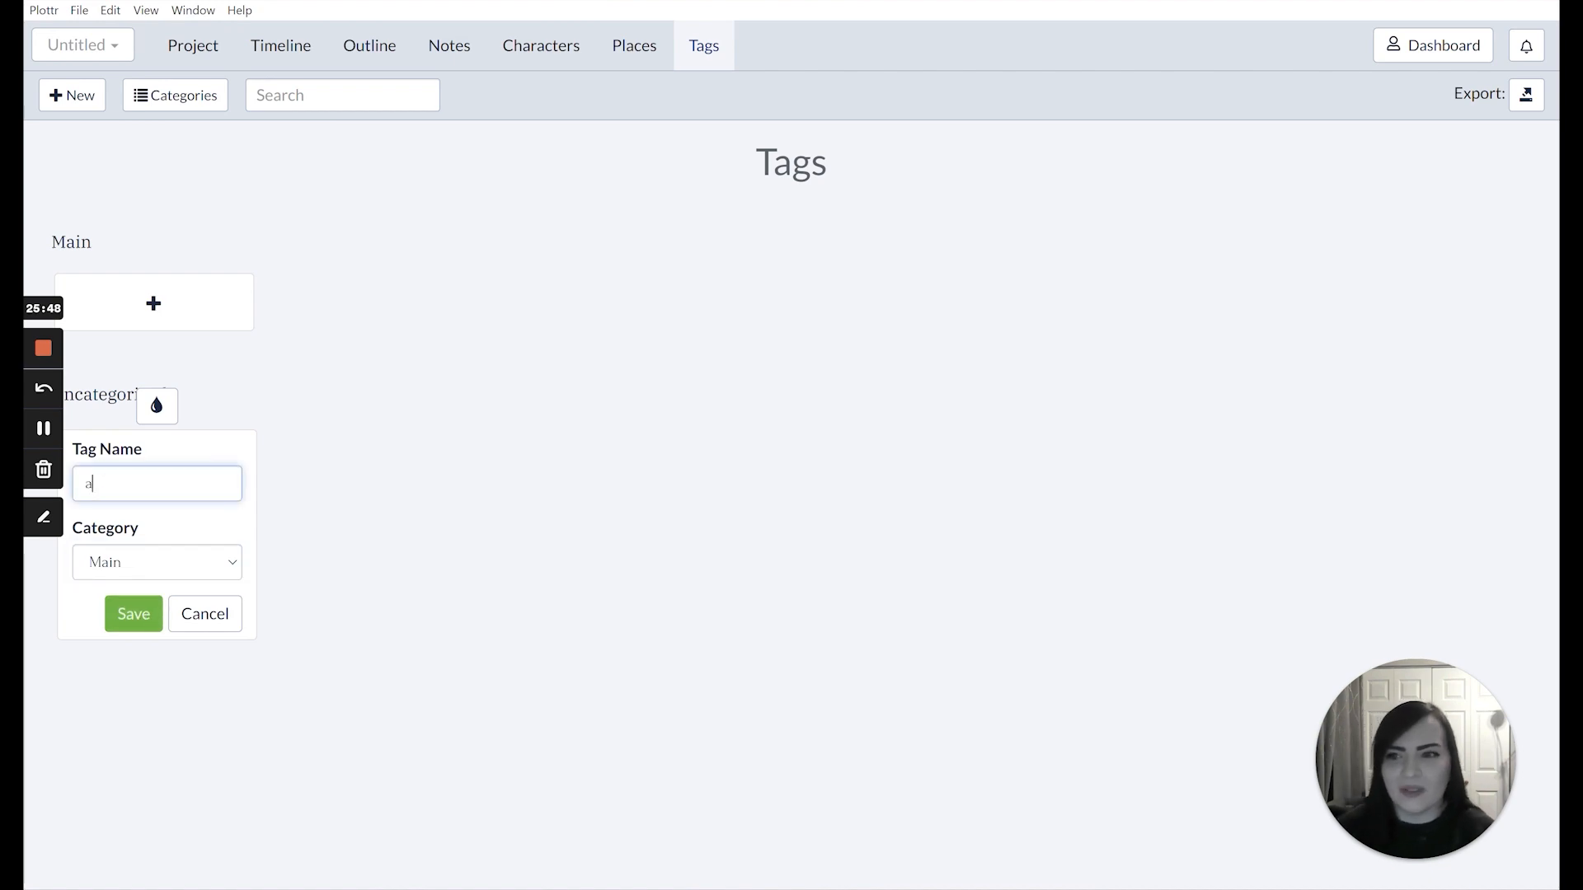
key(Return)
Change the category of tag "a" to Uncategorized
mouse_move(148, 305)
click(92, 250)
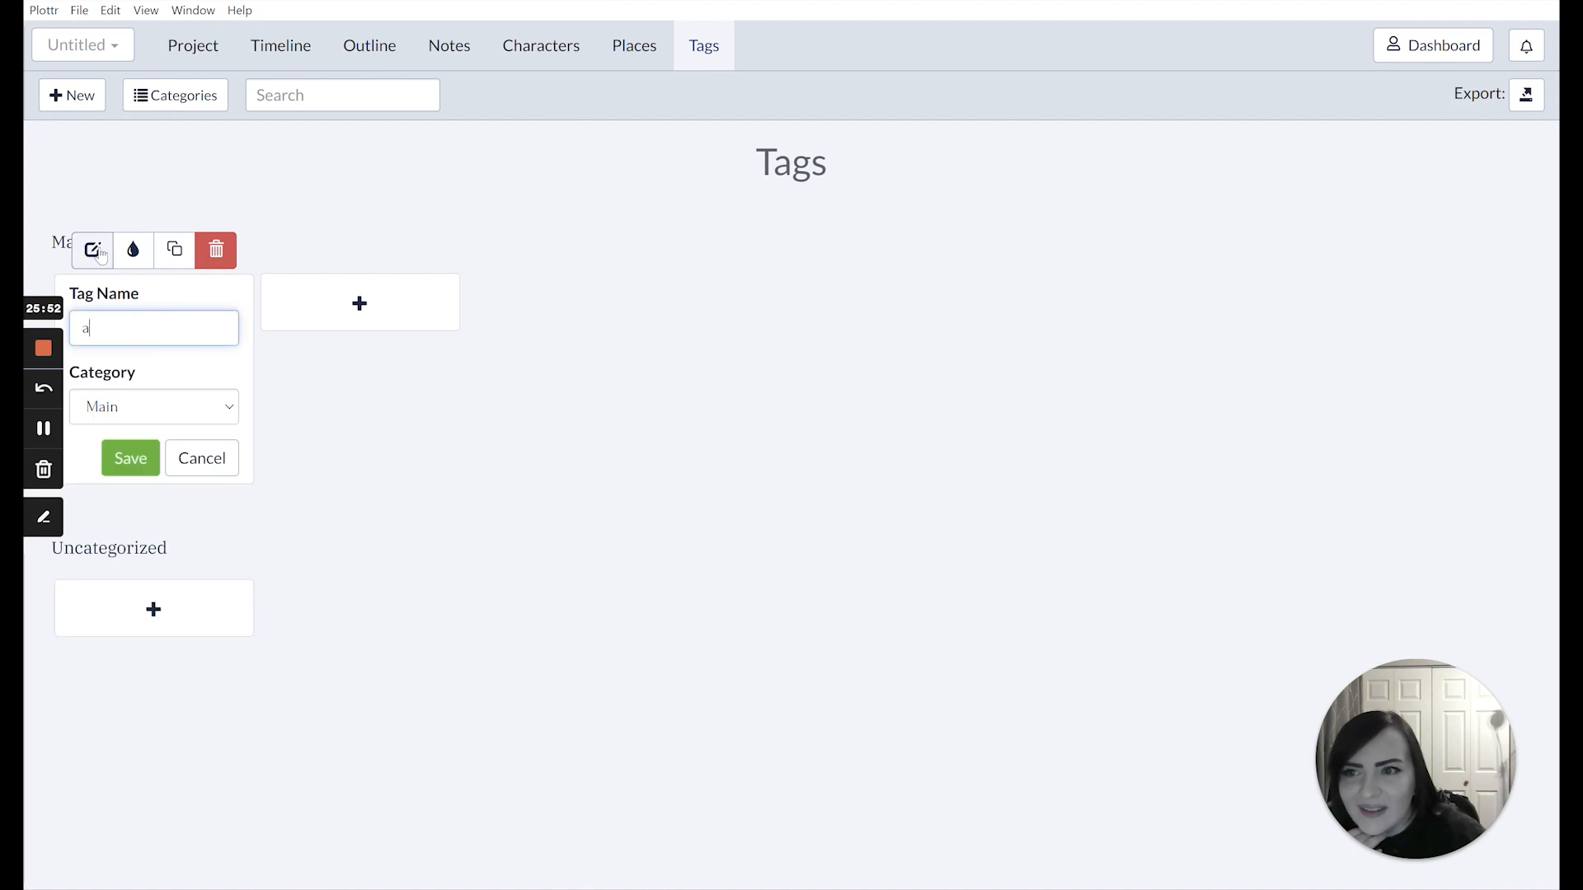
click(197, 403)
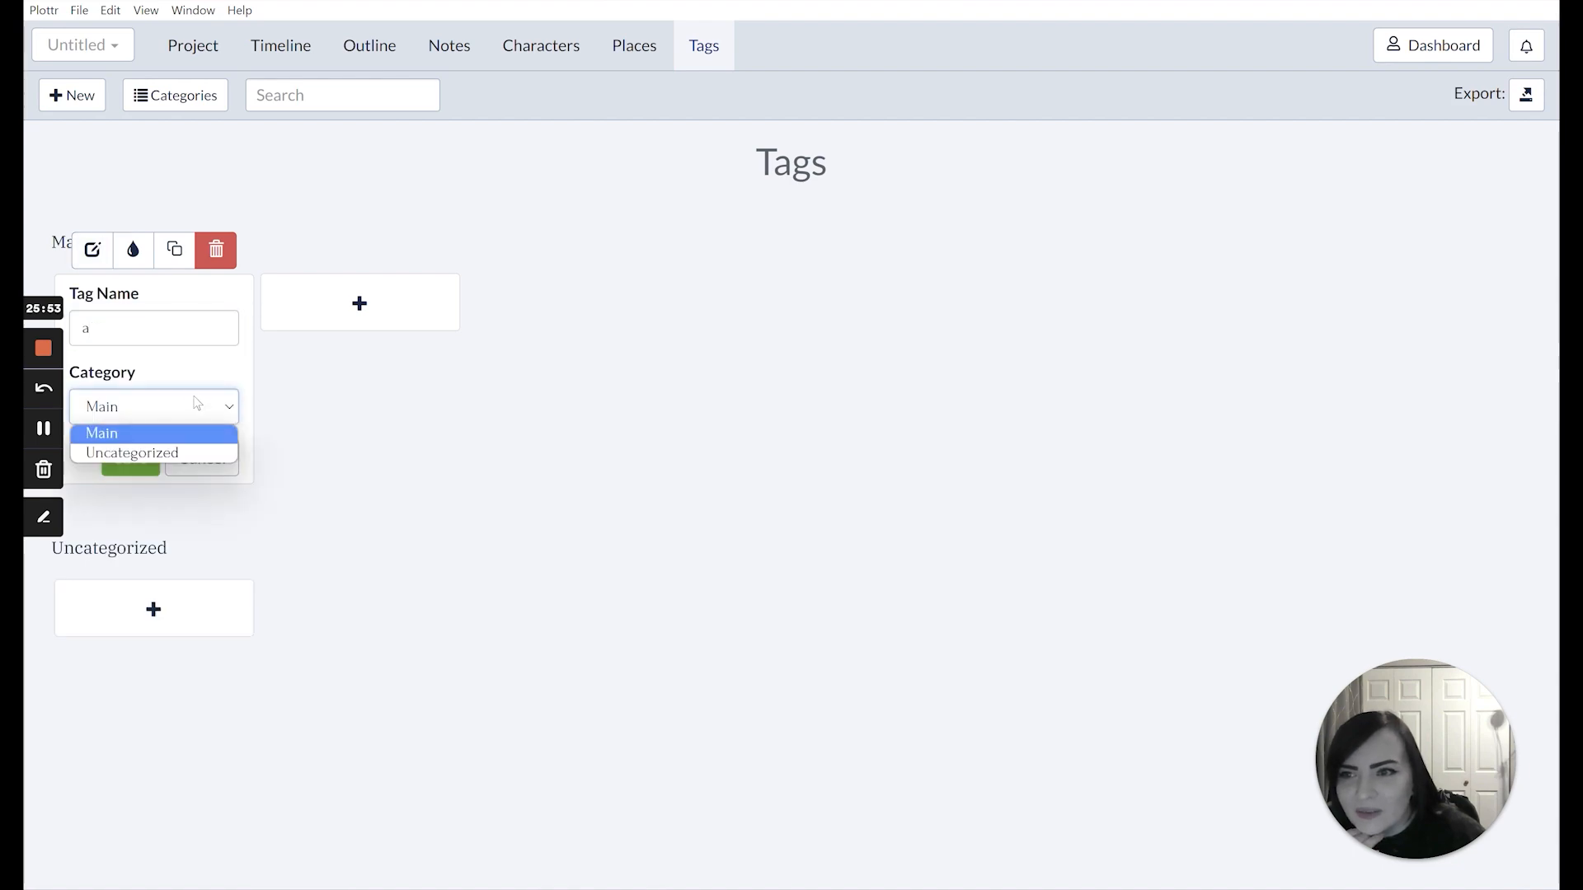
click(183, 449)
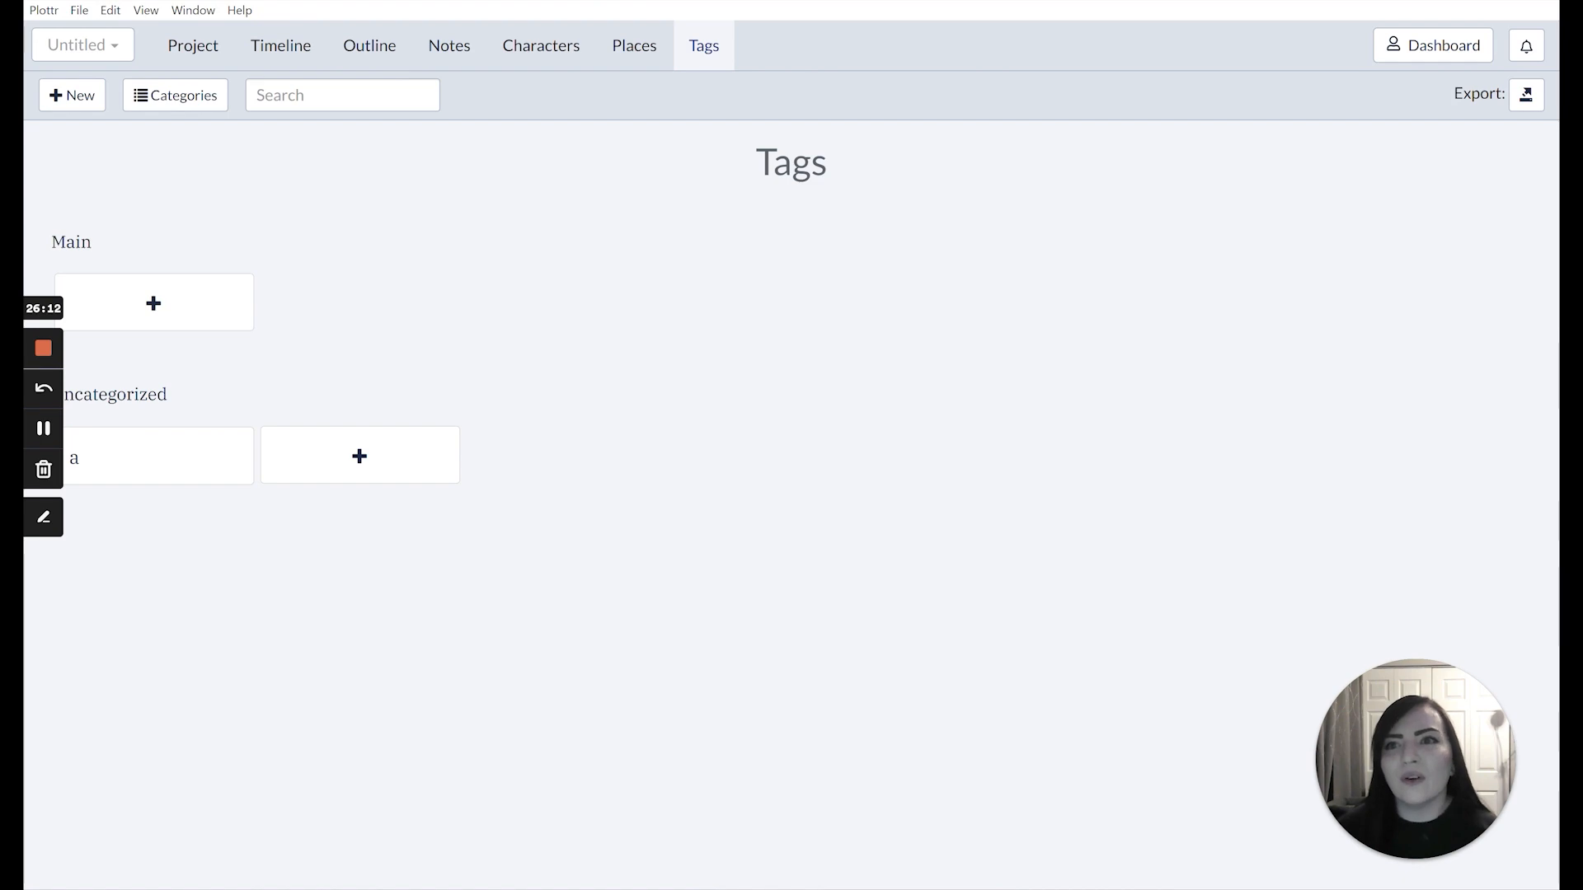
Attach tag "a" to The Ordinary World scene under Beat 1 in the outline
click(388, 51)
mouse_move(416, 798)
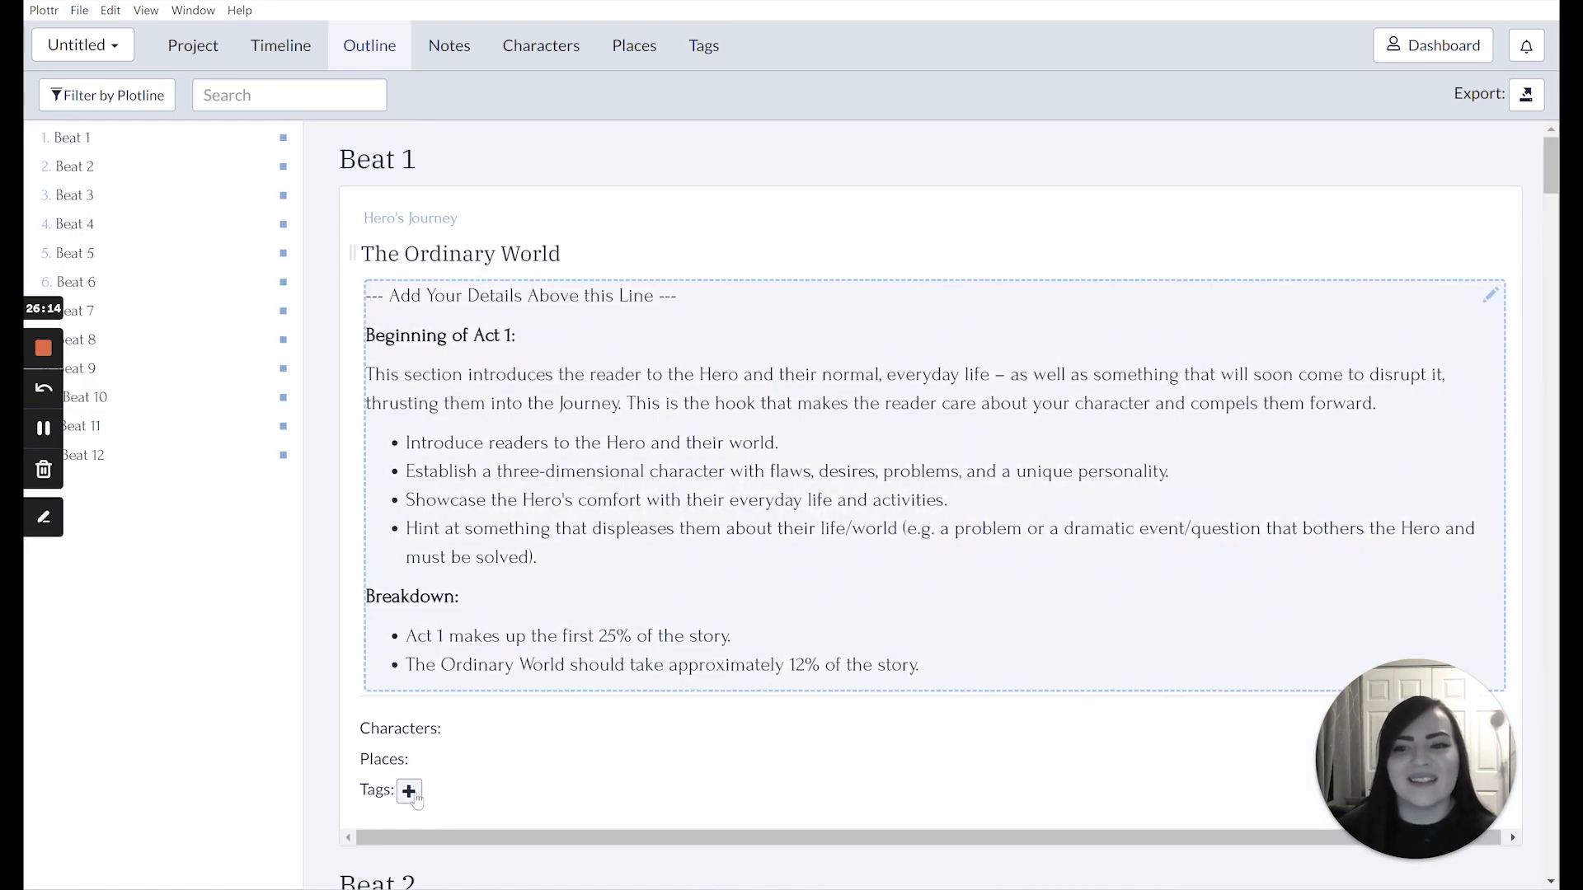
click(418, 799)
click(465, 791)
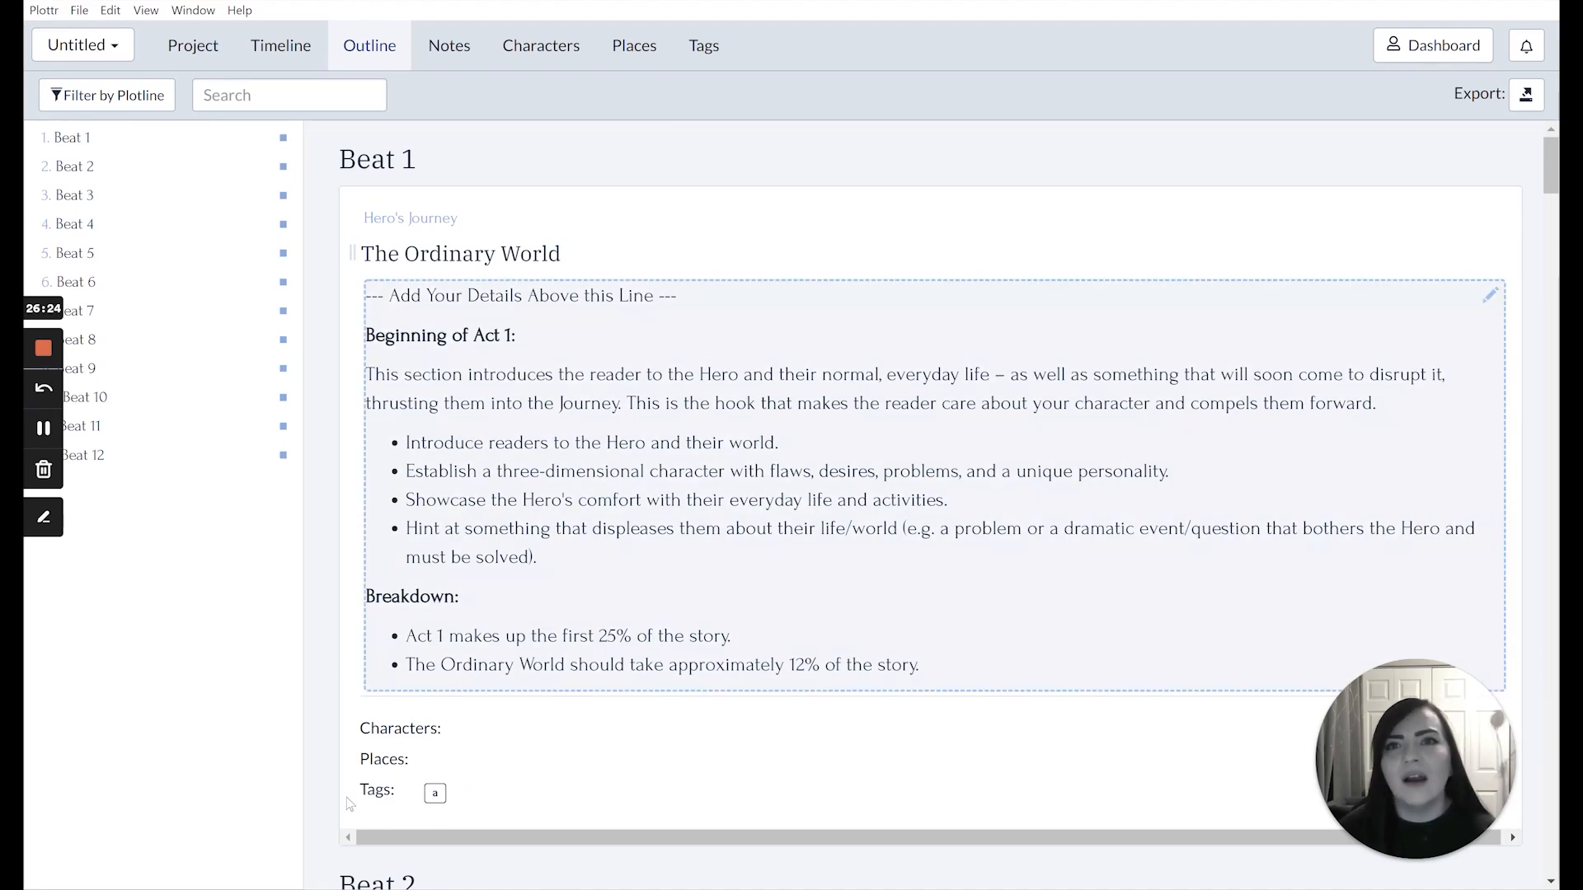
Revisit the tags, places and characters, and check the custom attribute options for places
click(701, 51)
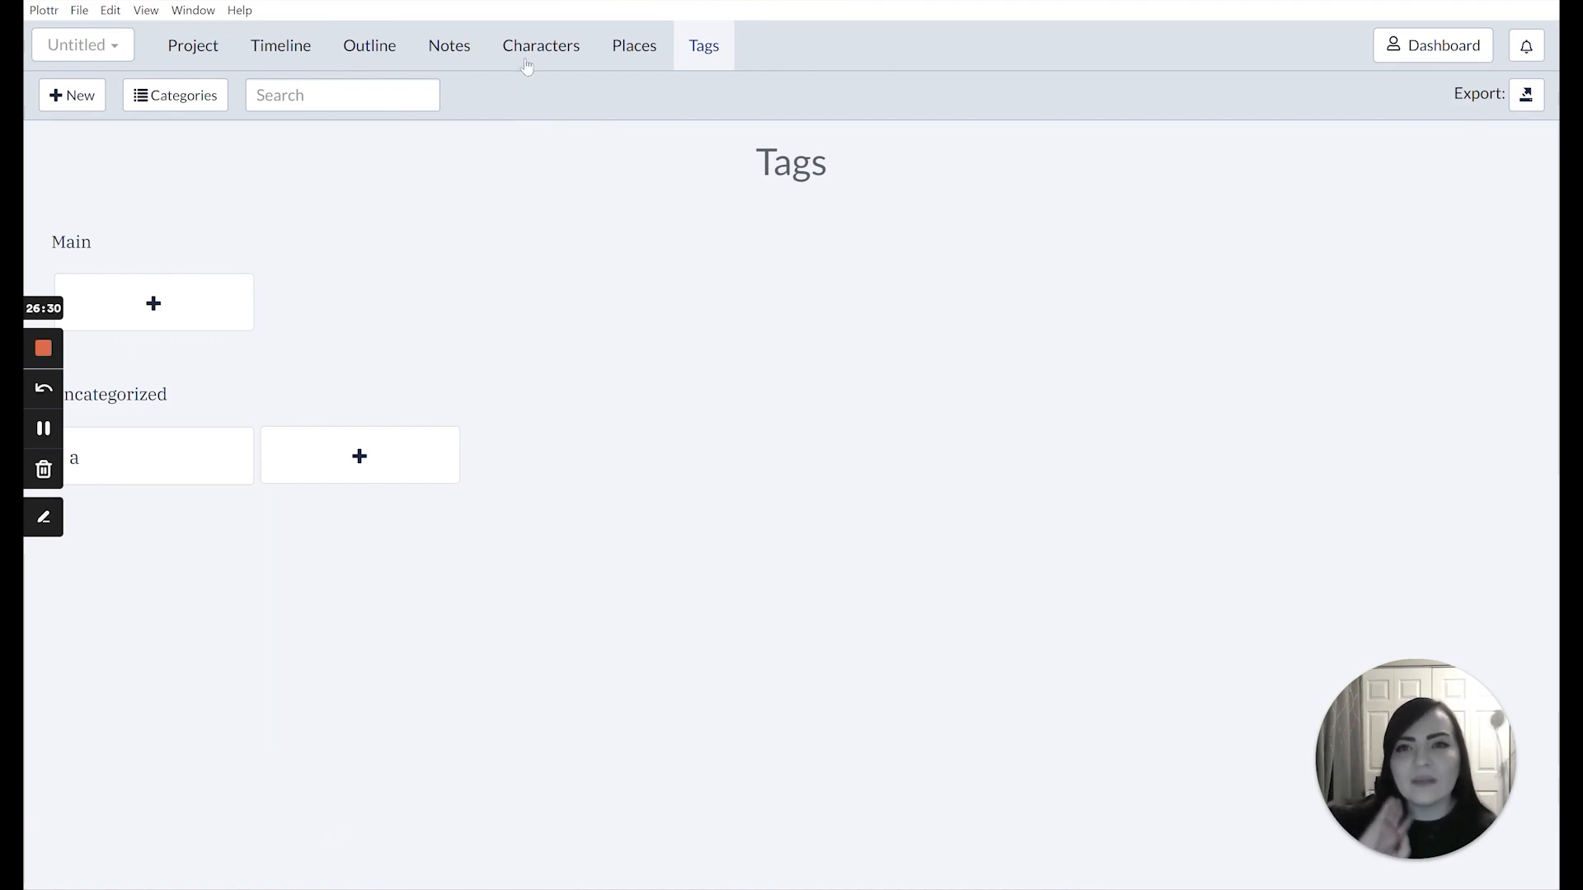
click(626, 55)
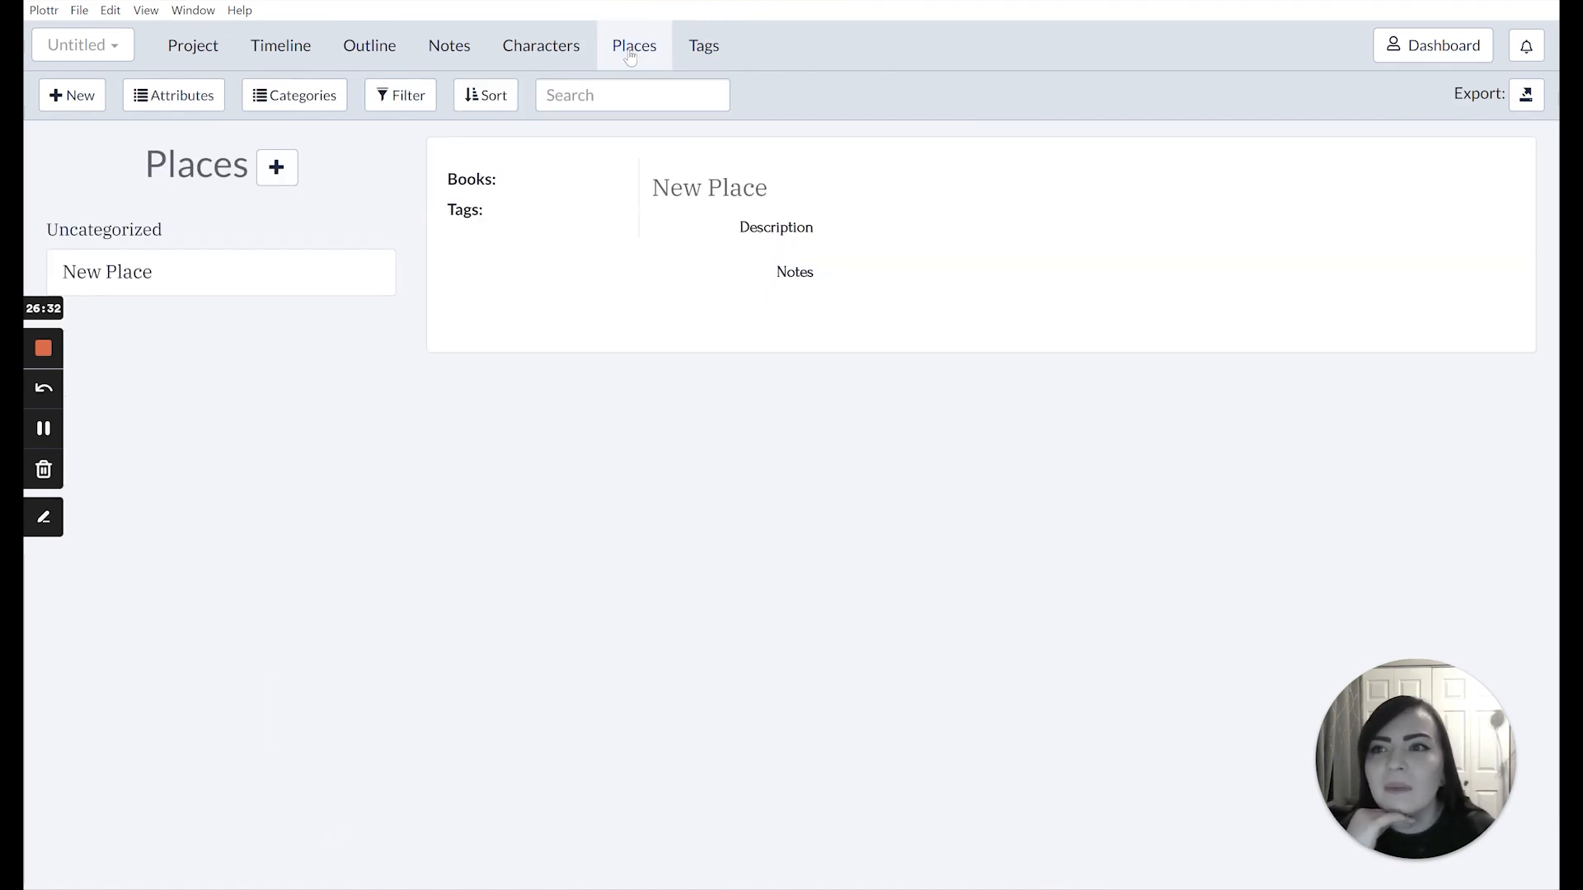
click(557, 54)
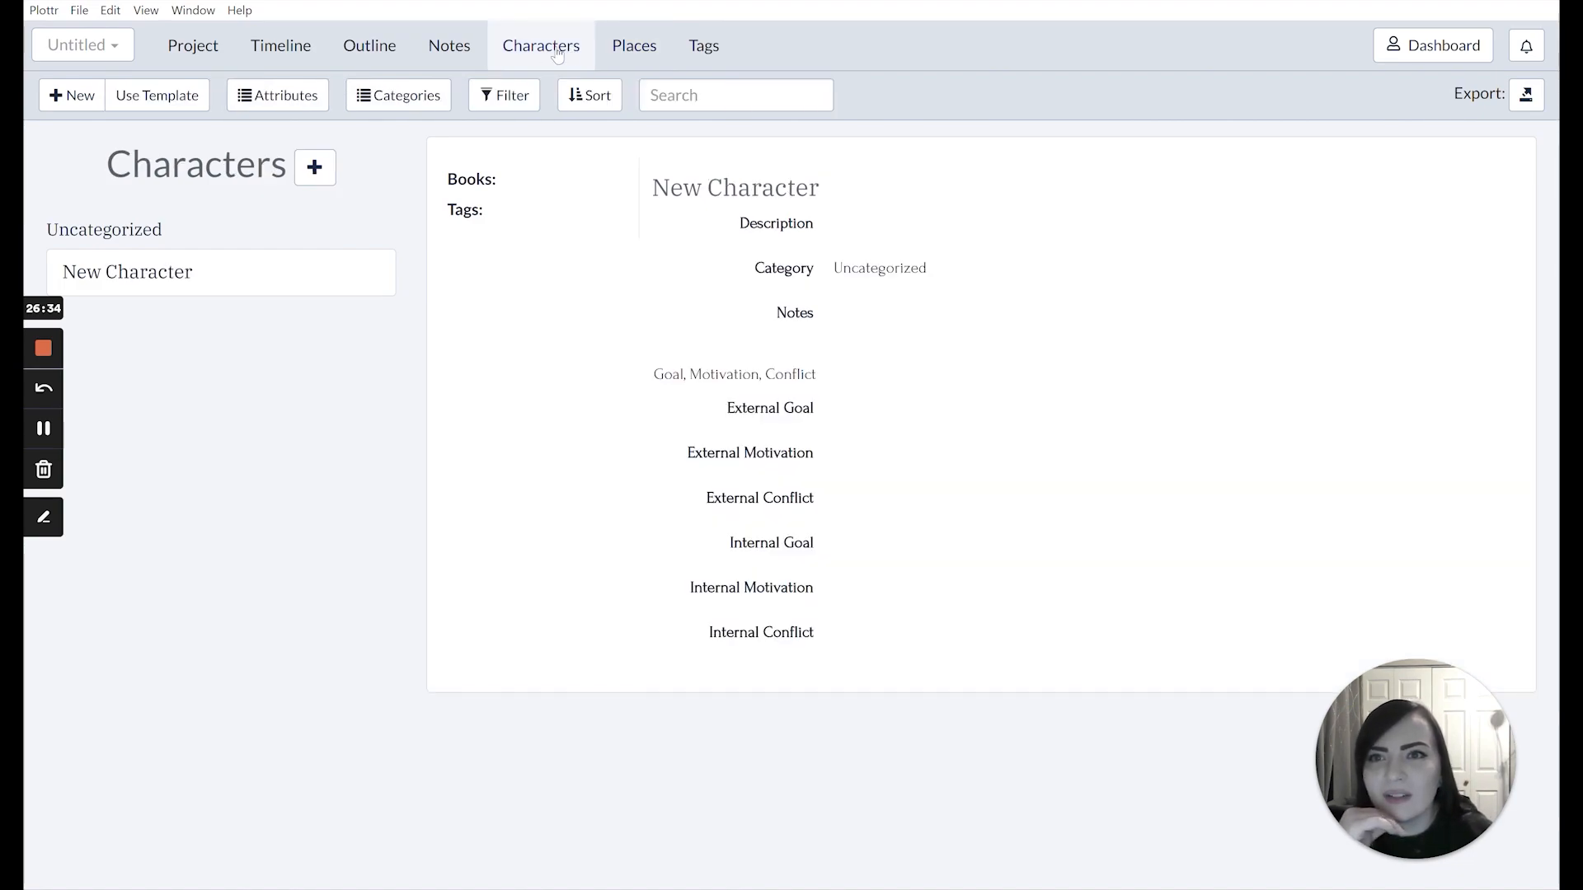
click(643, 54)
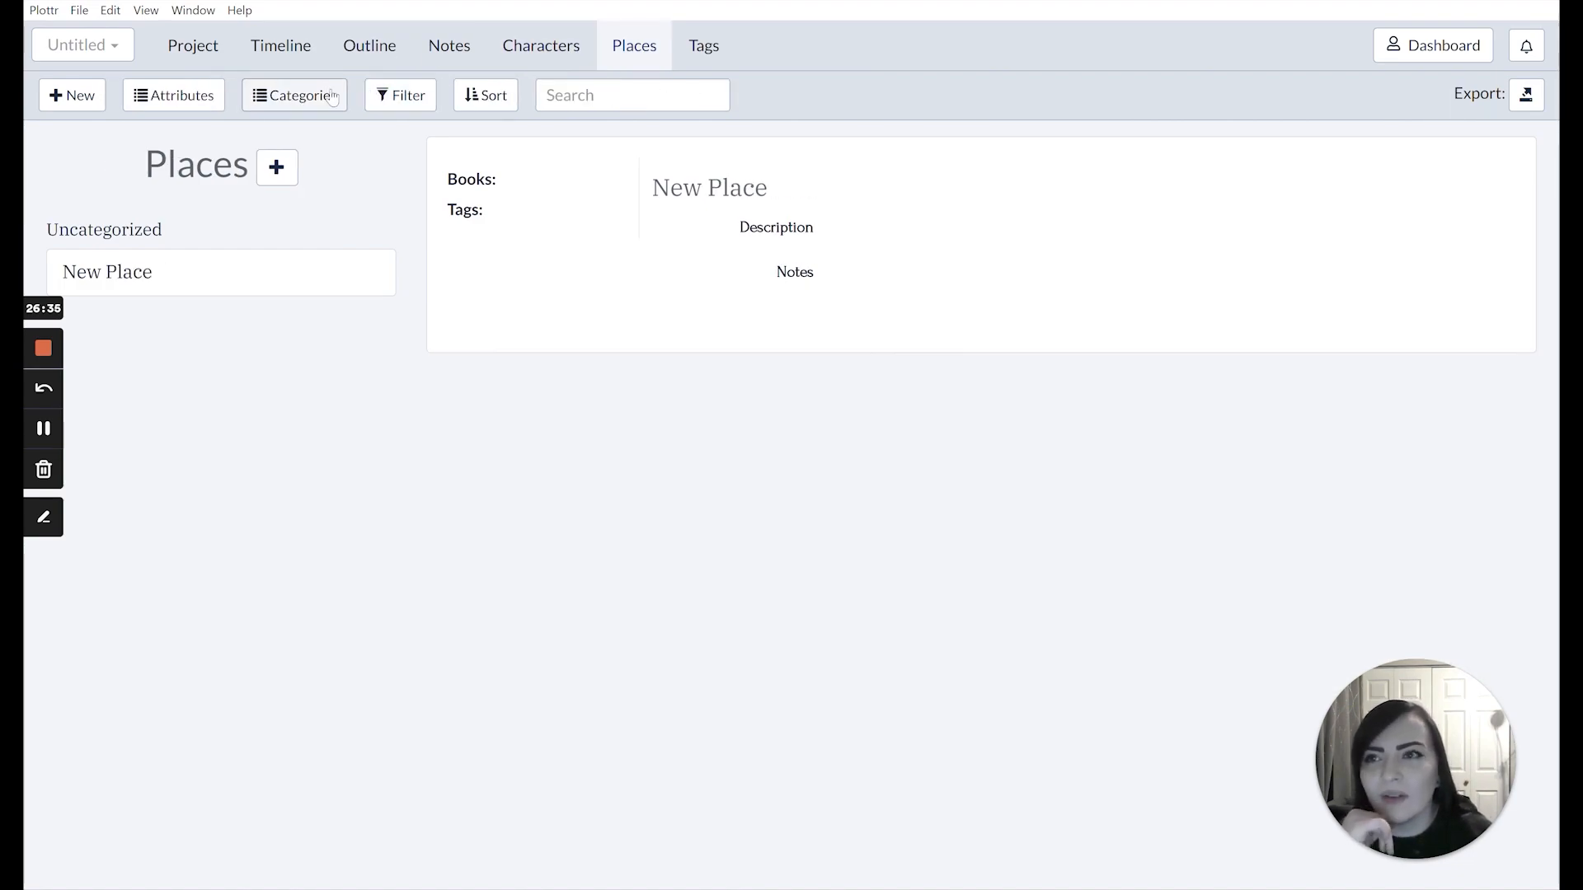
click(169, 97)
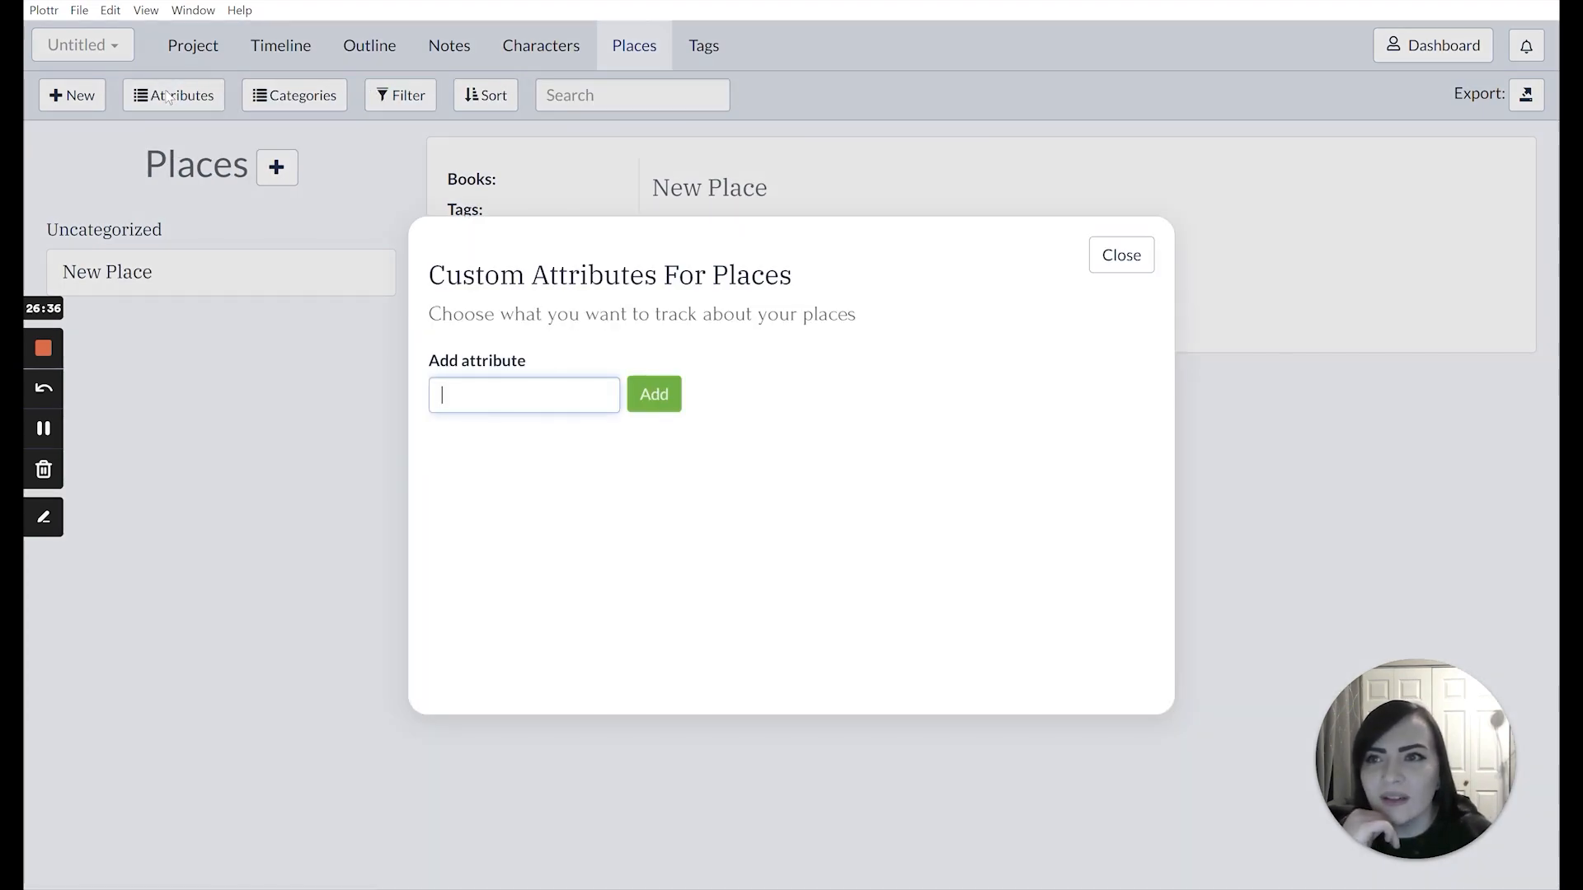
click(1120, 255)
Add the place categories Old World and New World, and check them in the new place's category options
click(302, 97)
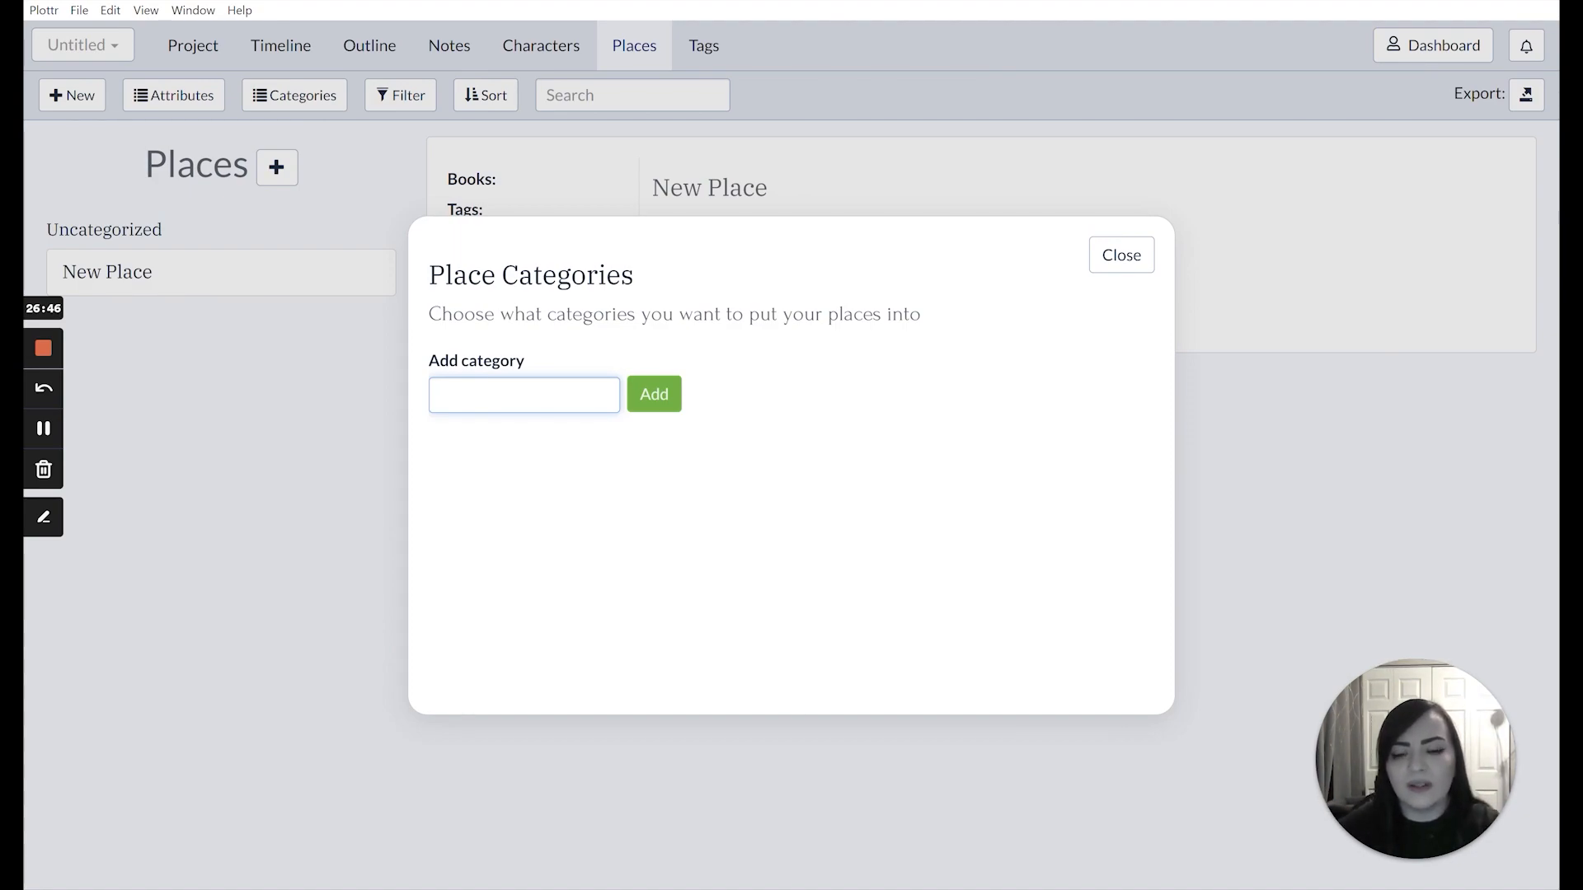
text(Old)
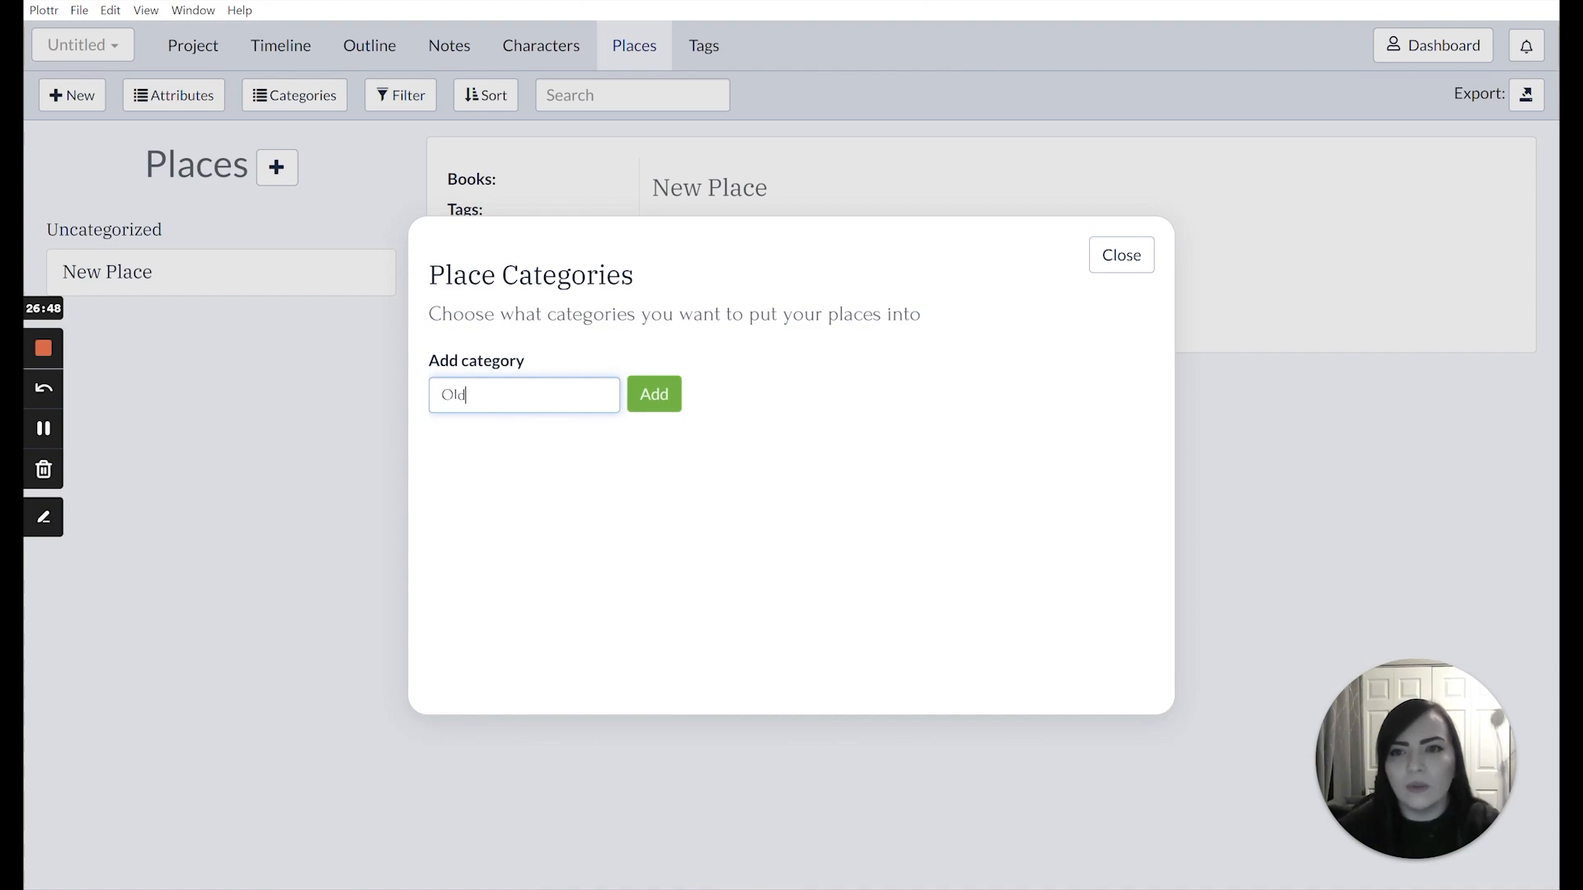
text( Wor)
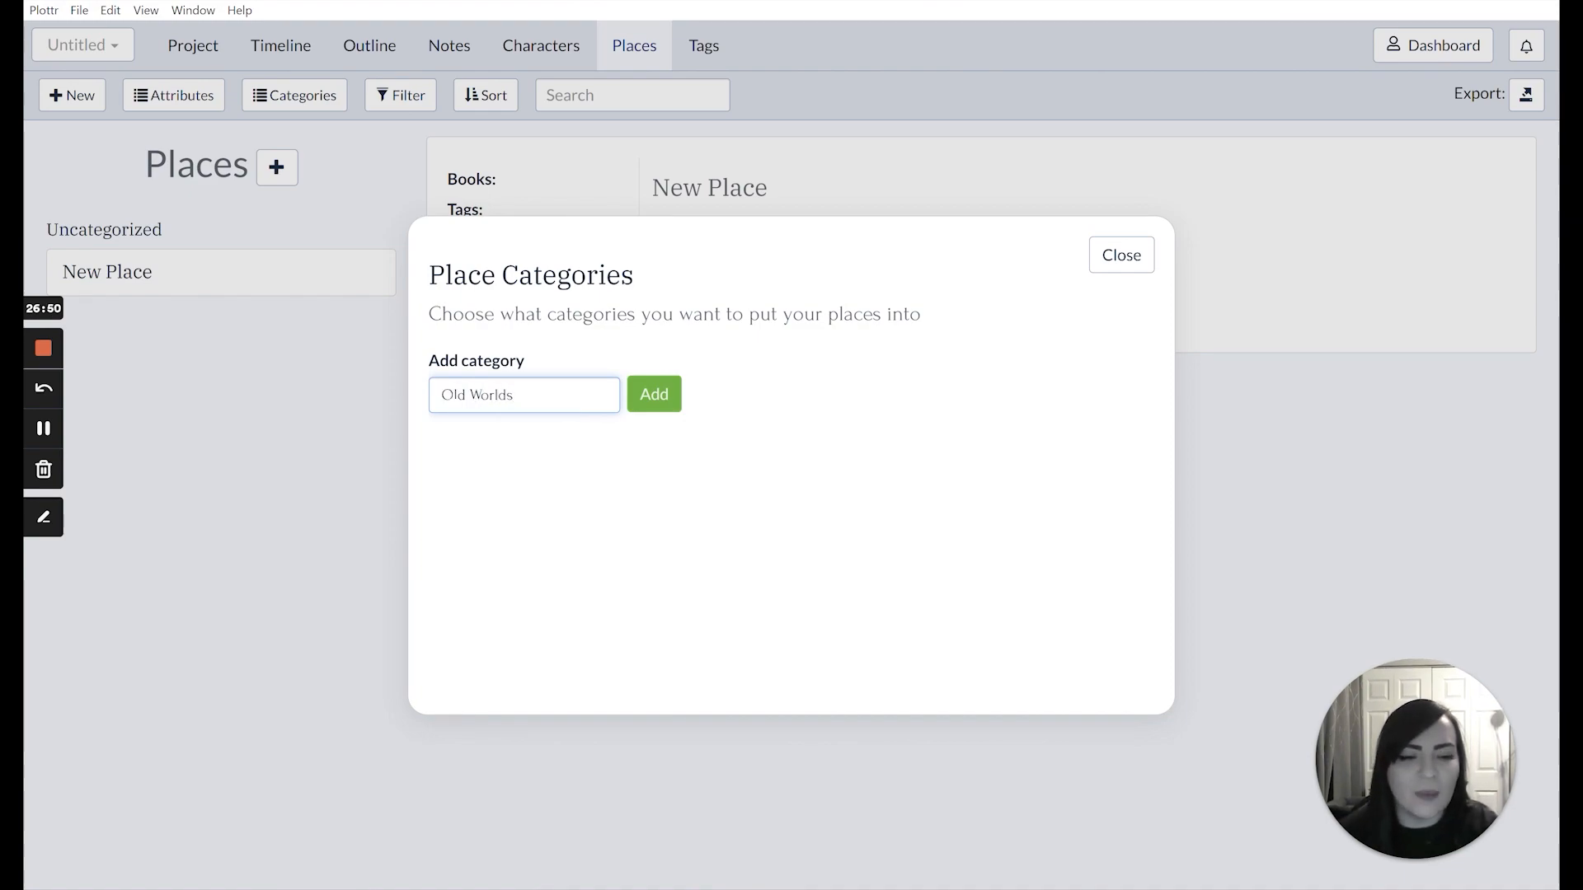
text(ld)
key(Return)
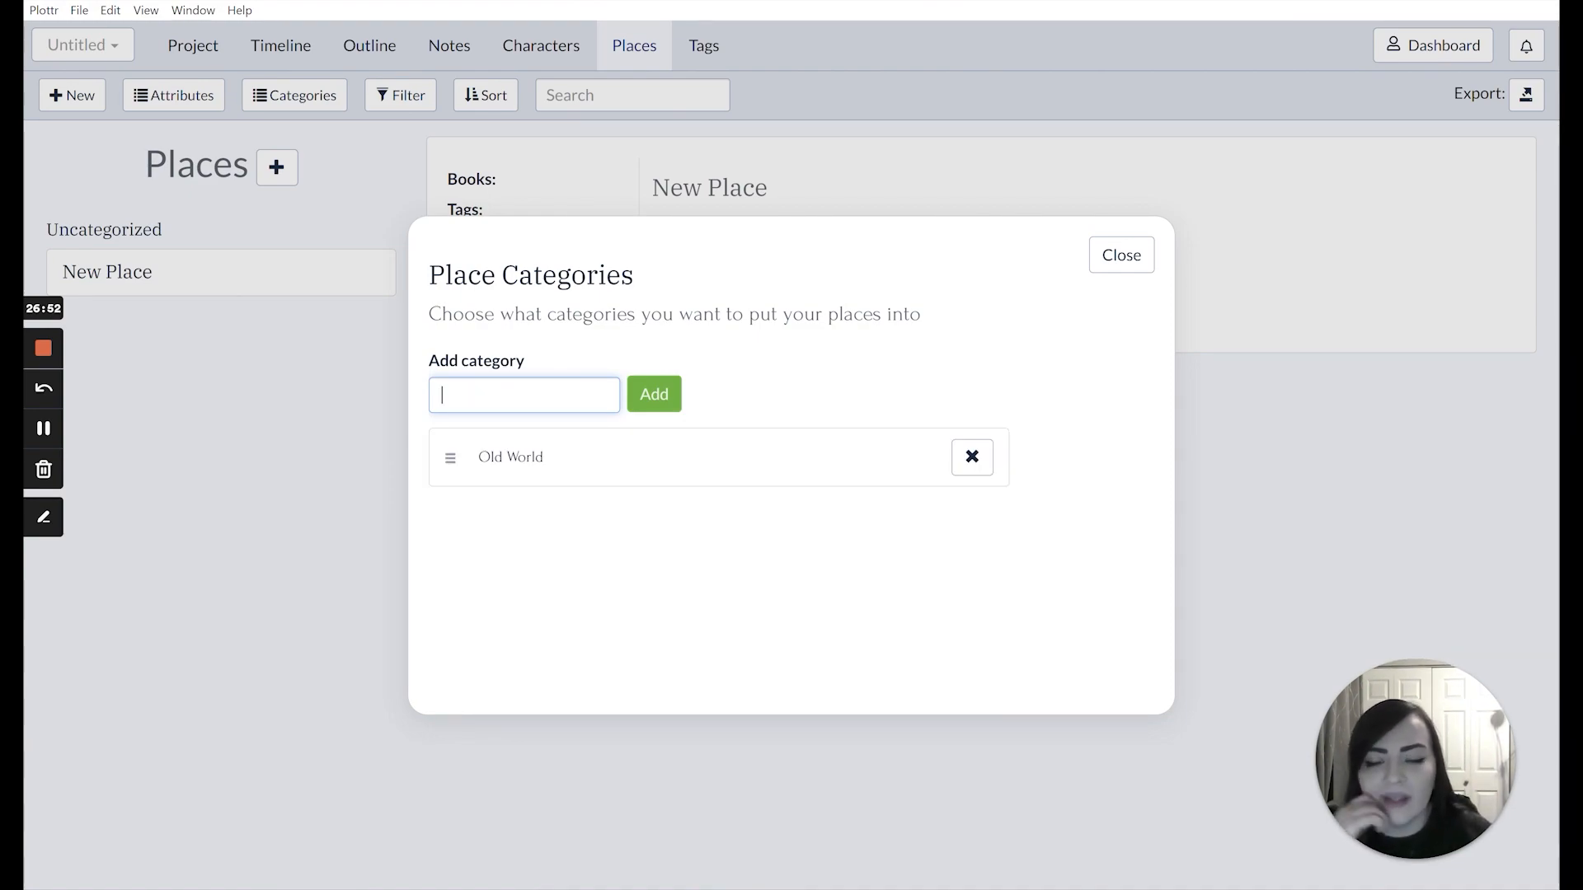
text(New)
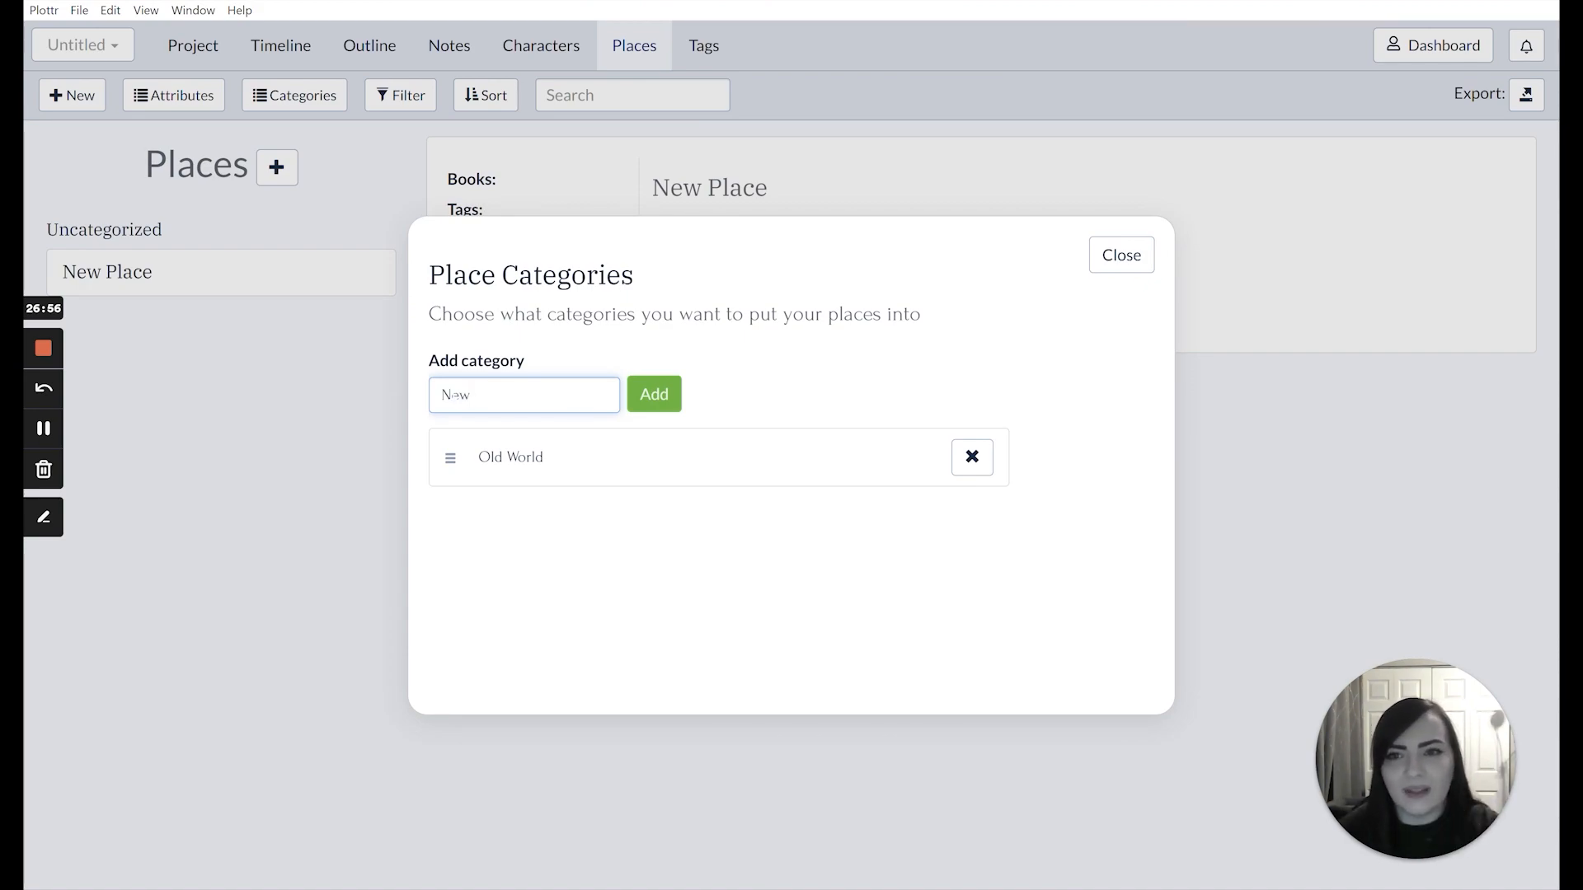
text( Worl)
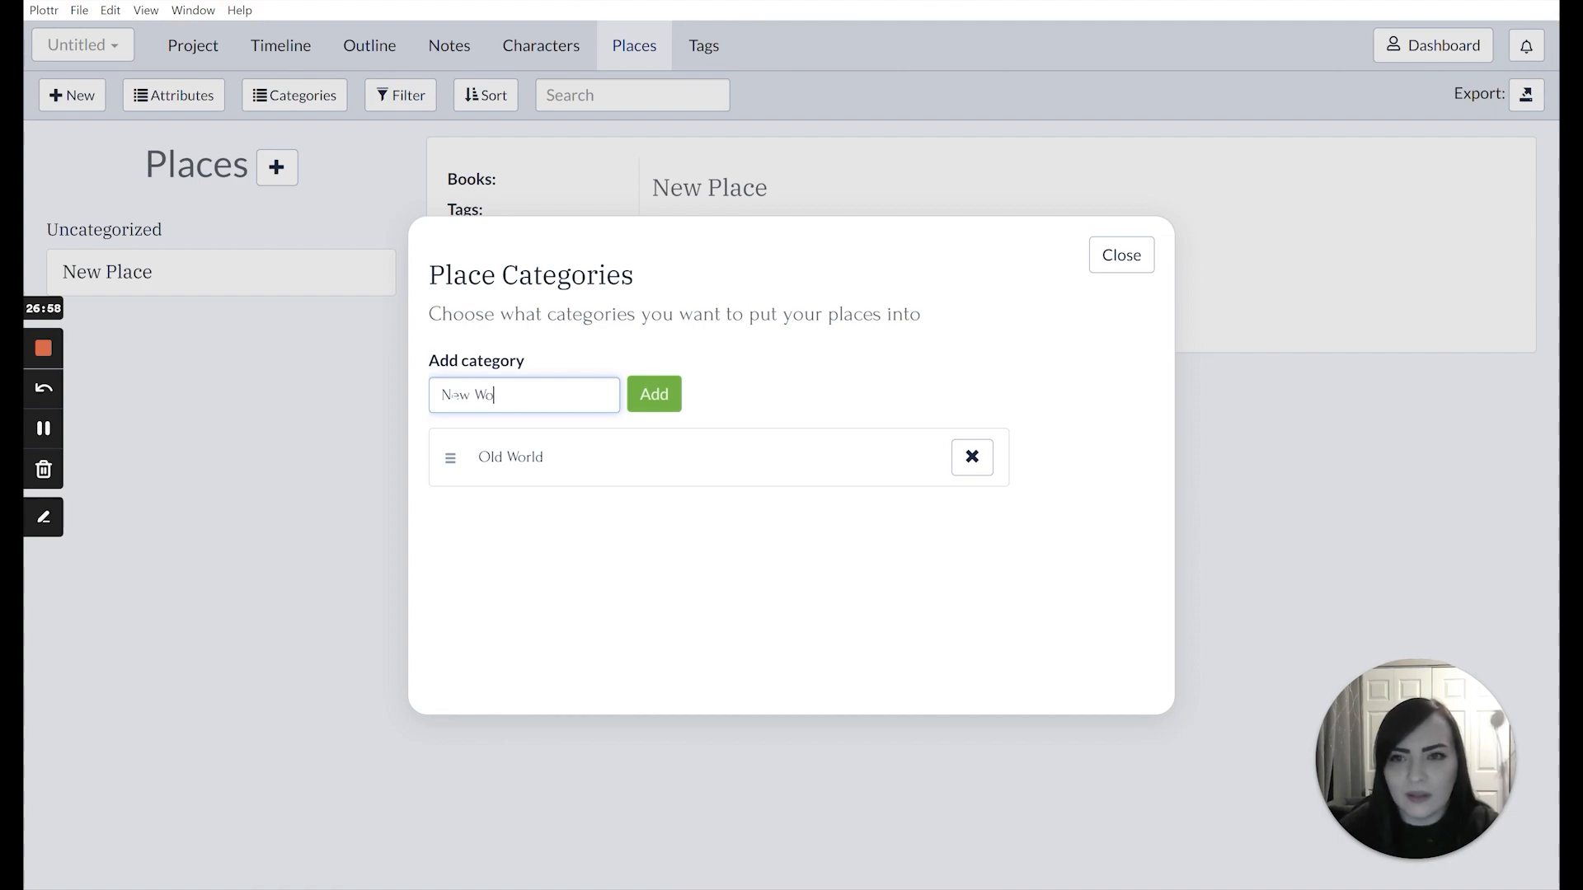
key(Return)
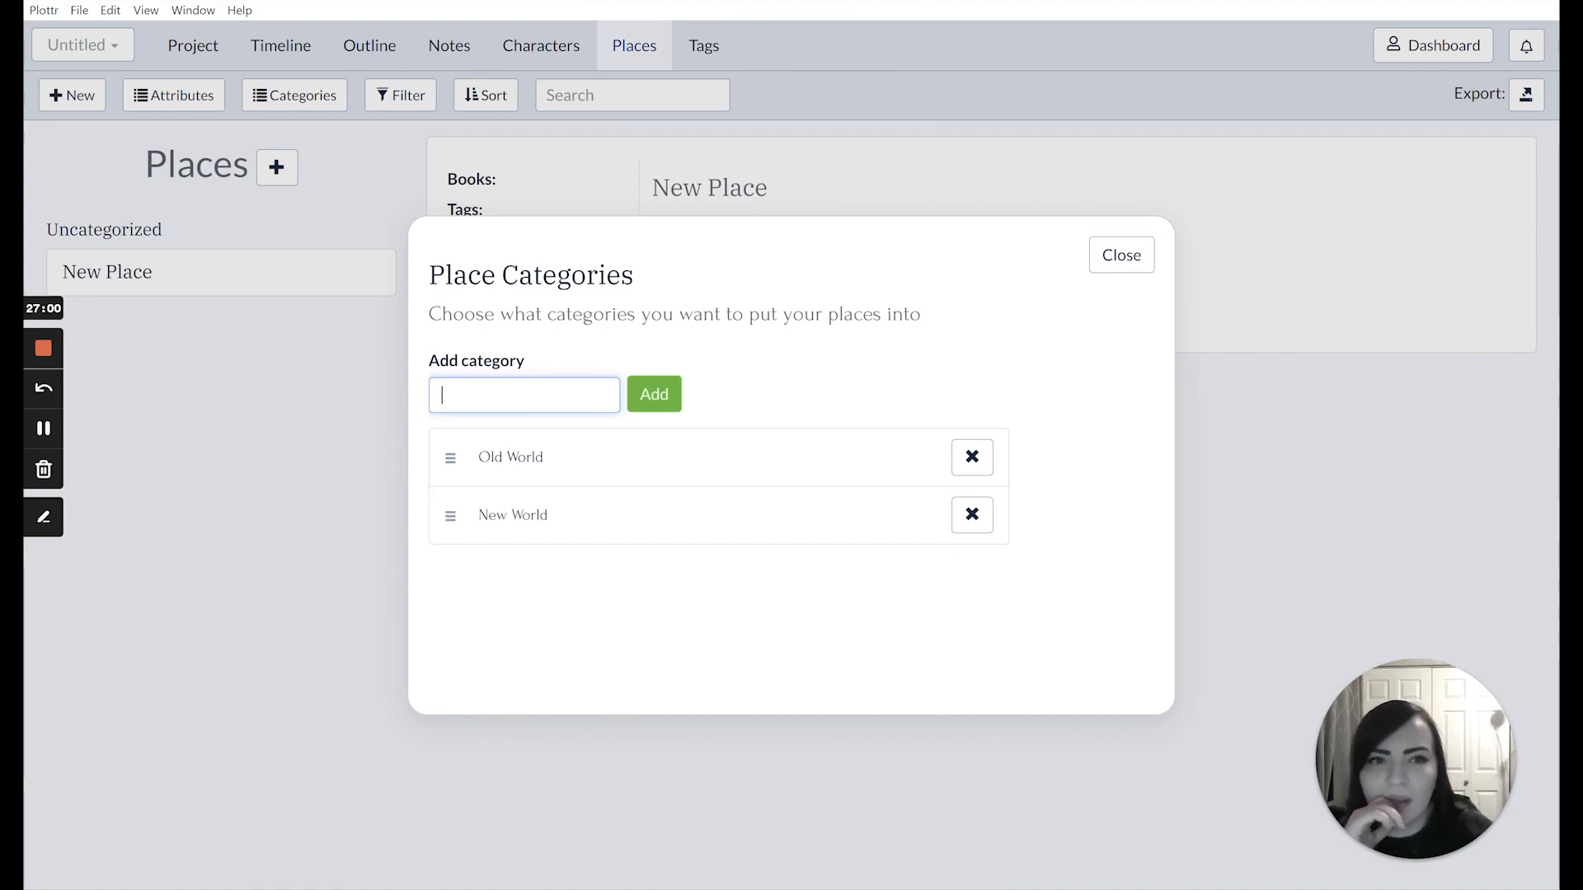
click(1119, 262)
click(687, 299)
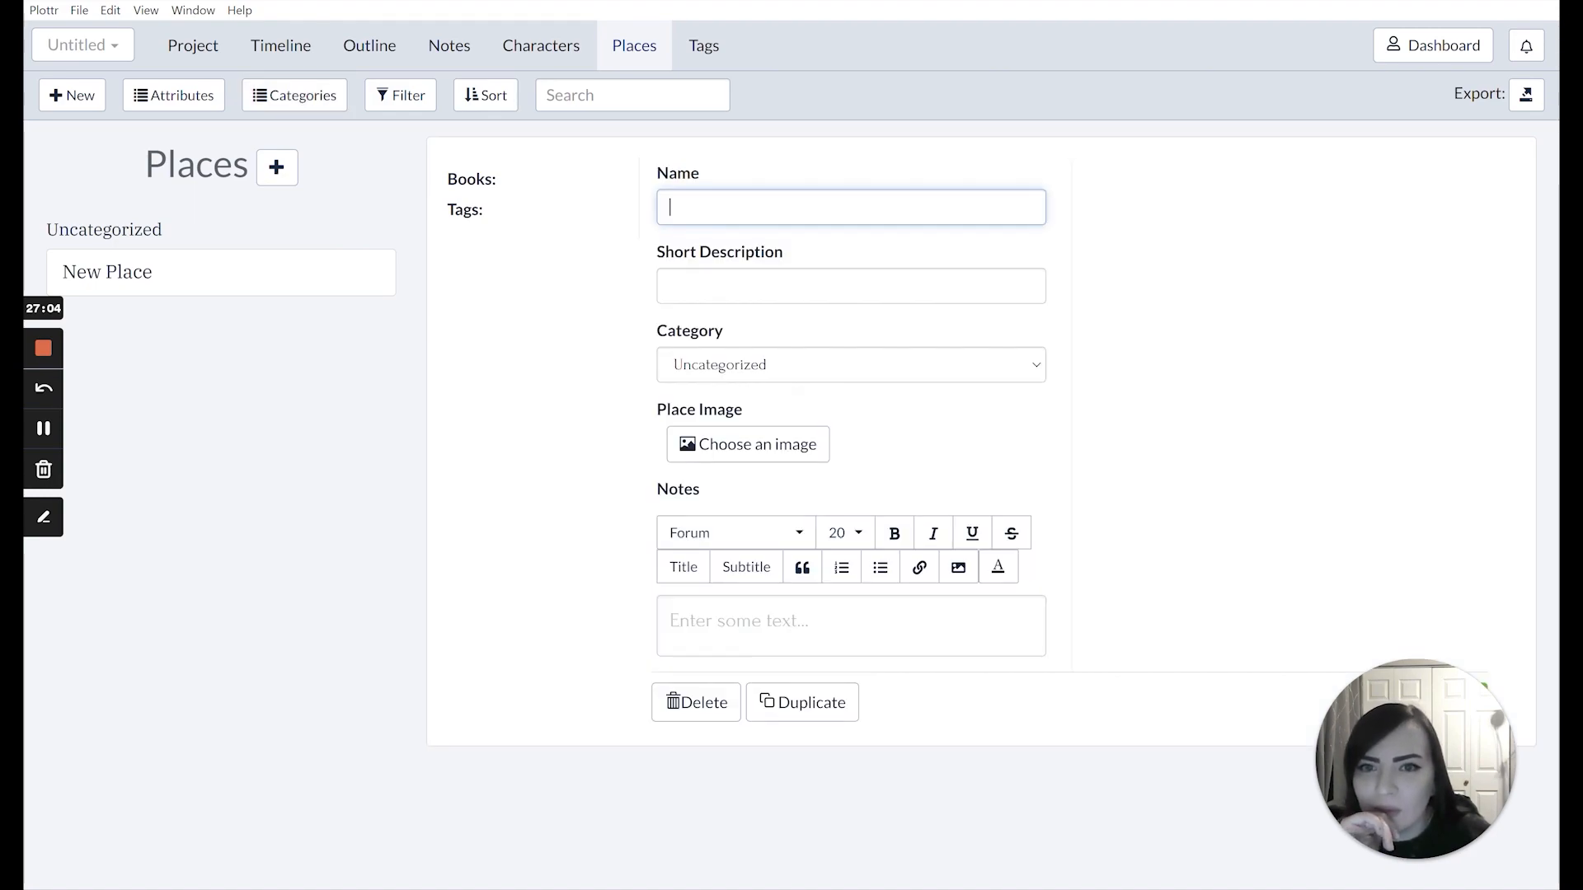
click(784, 364)
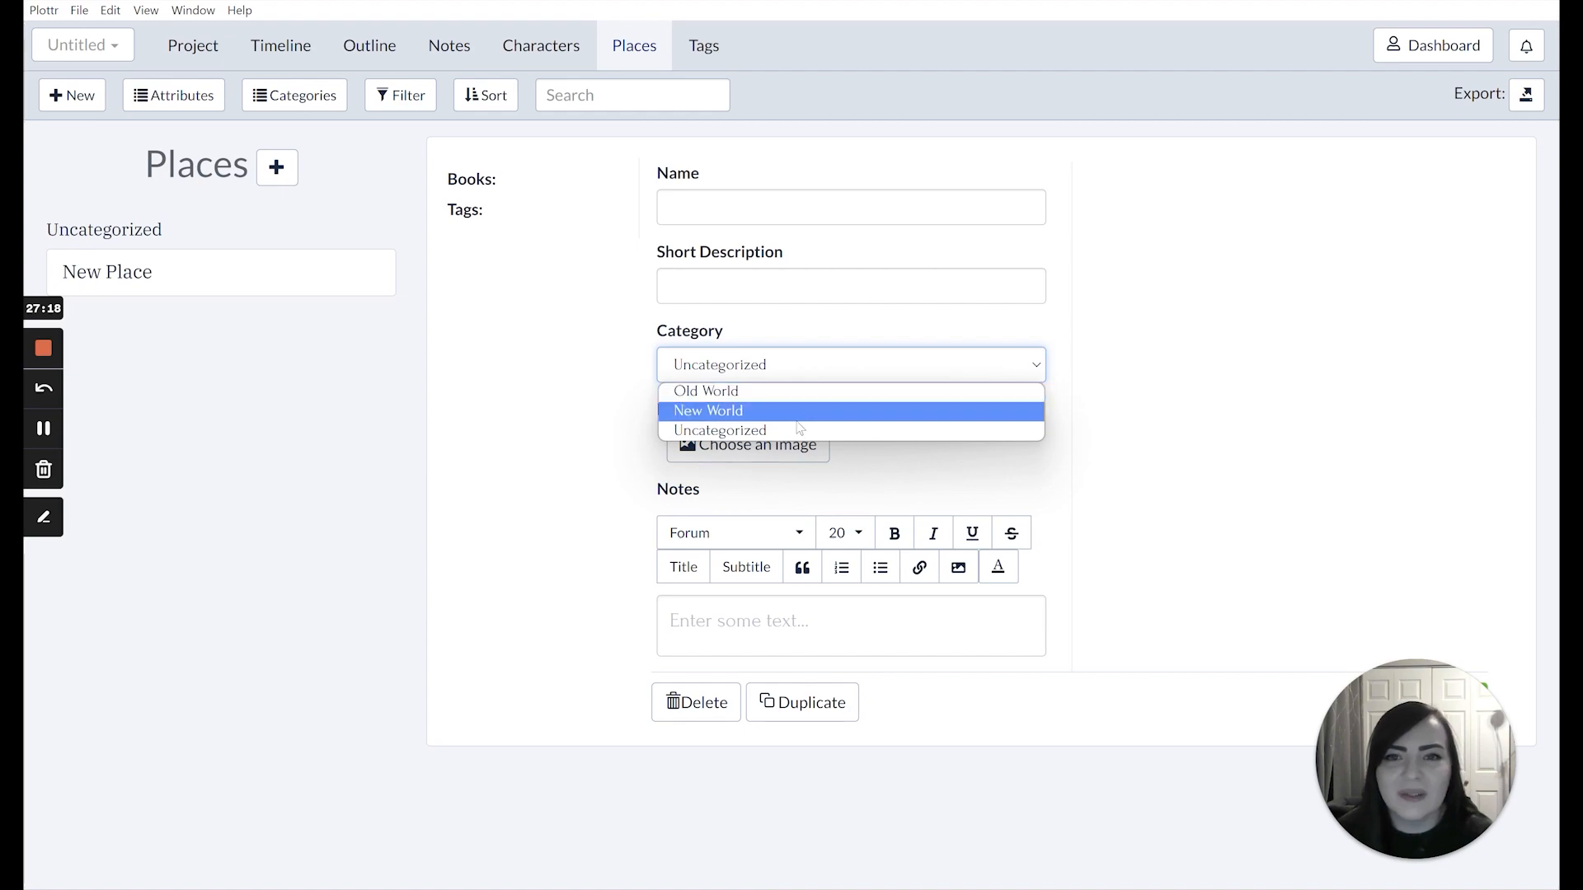
Check the custom attribute options for characters without adding an attribute
click(575, 51)
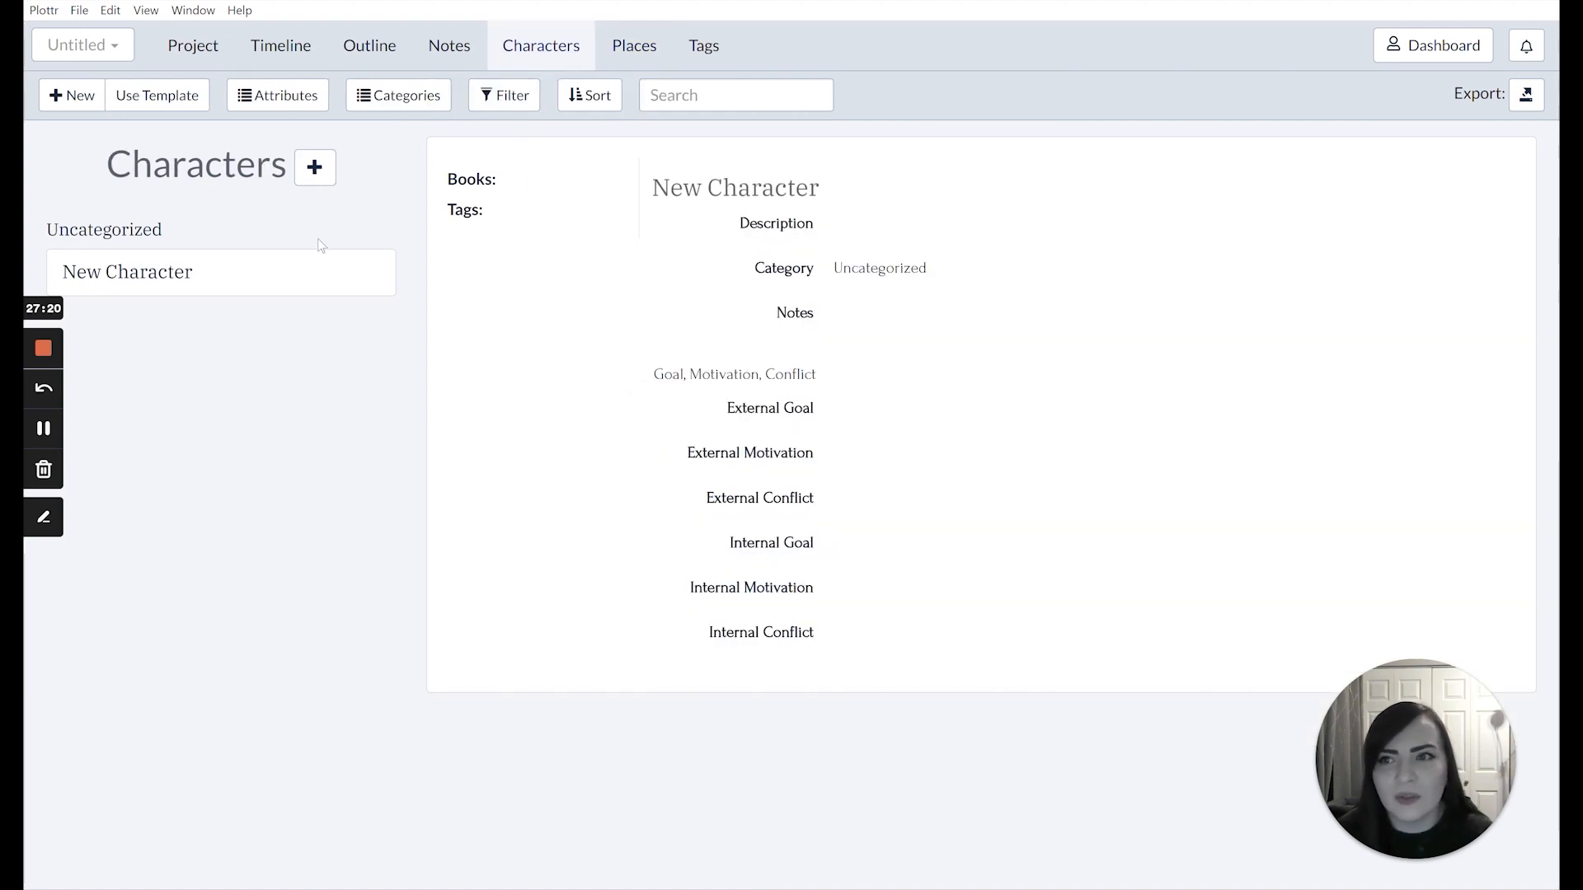
click(293, 98)
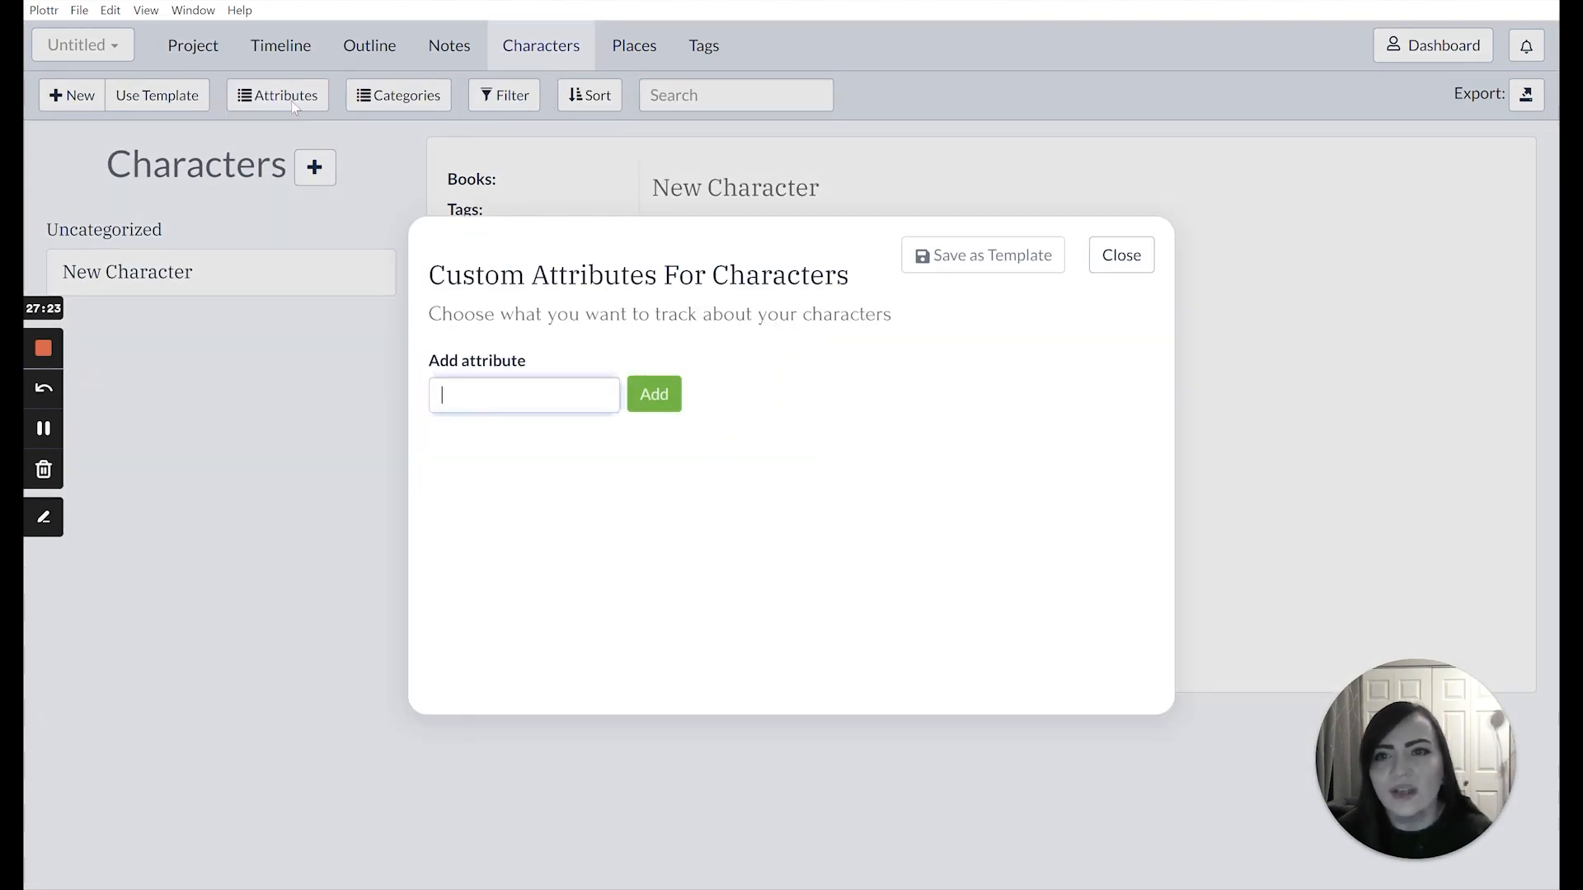
click(436, 146)
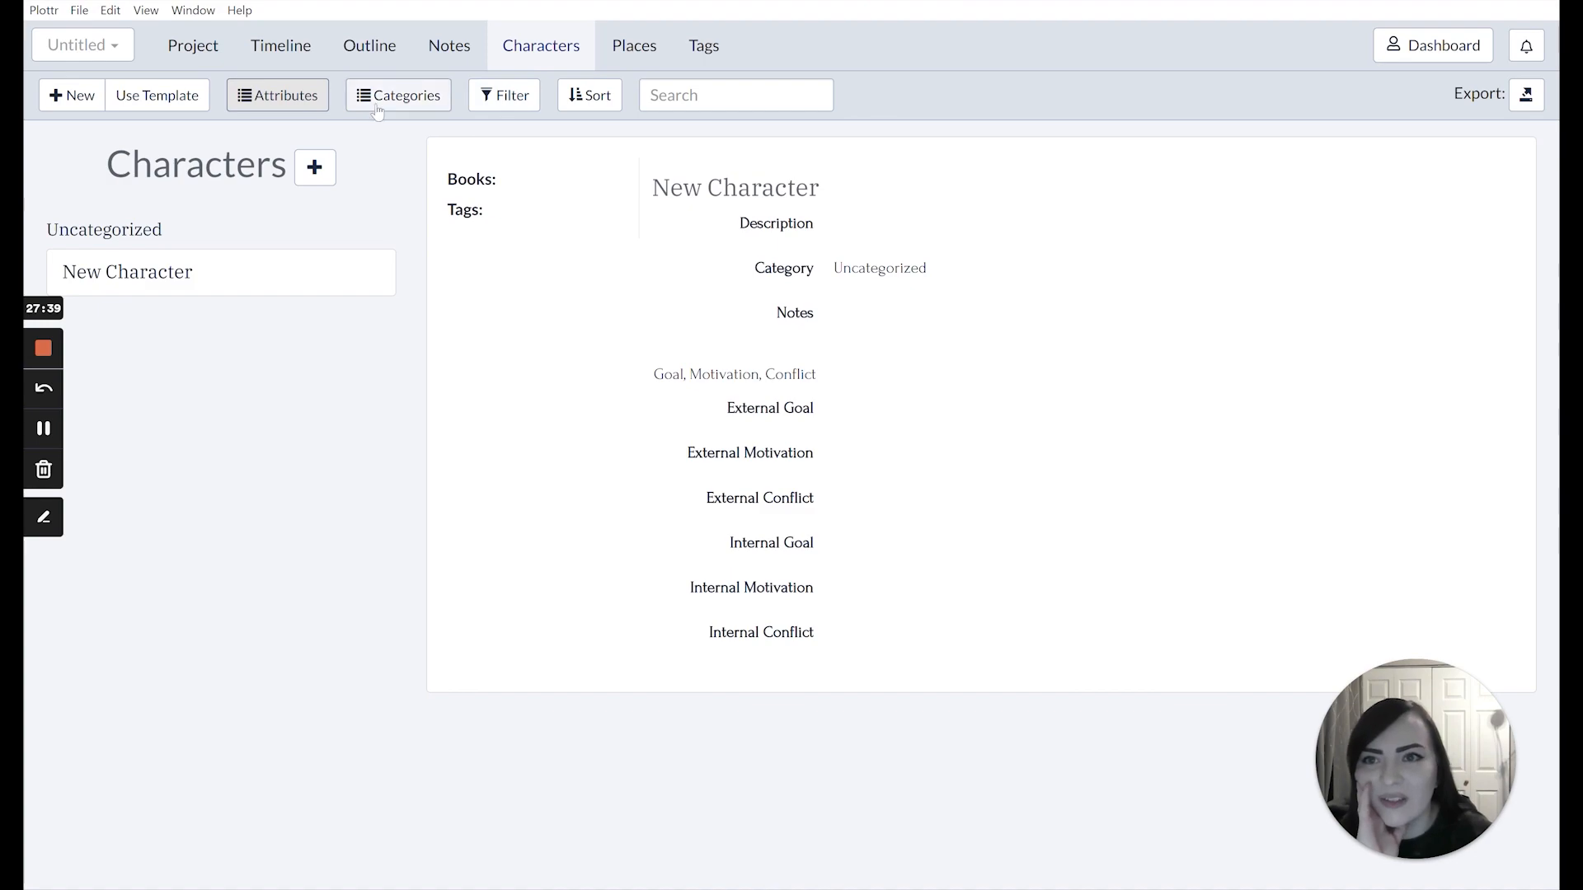
Review the new character's attributes and its Goal, Motivation, Conflict fields
double_click(266, 281)
click(787, 346)
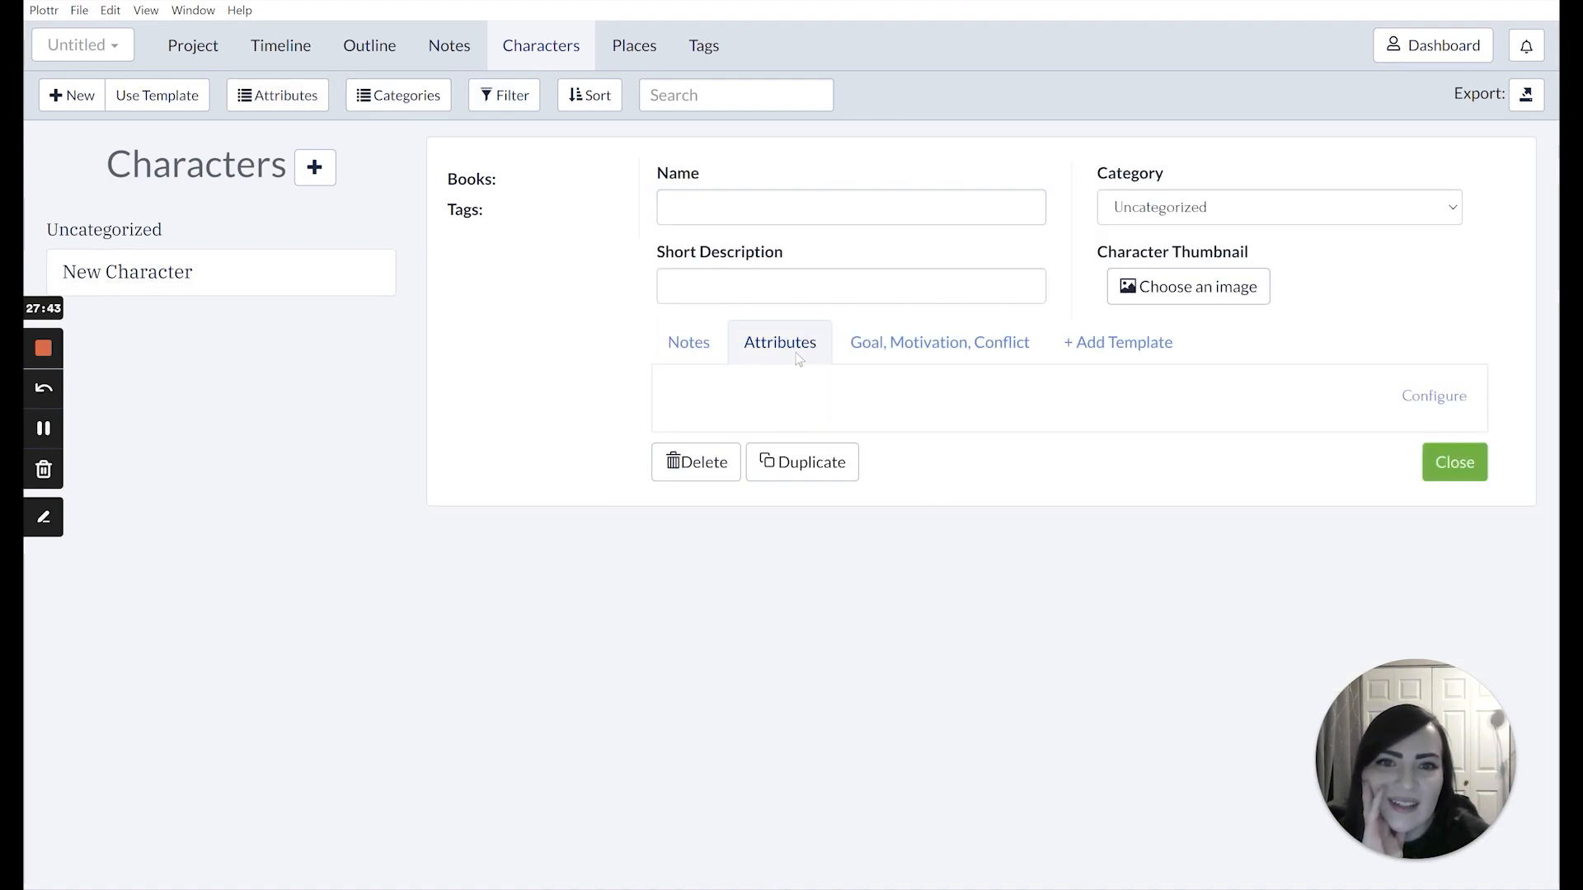
click(939, 342)
scroll(939, 412, down, 3)
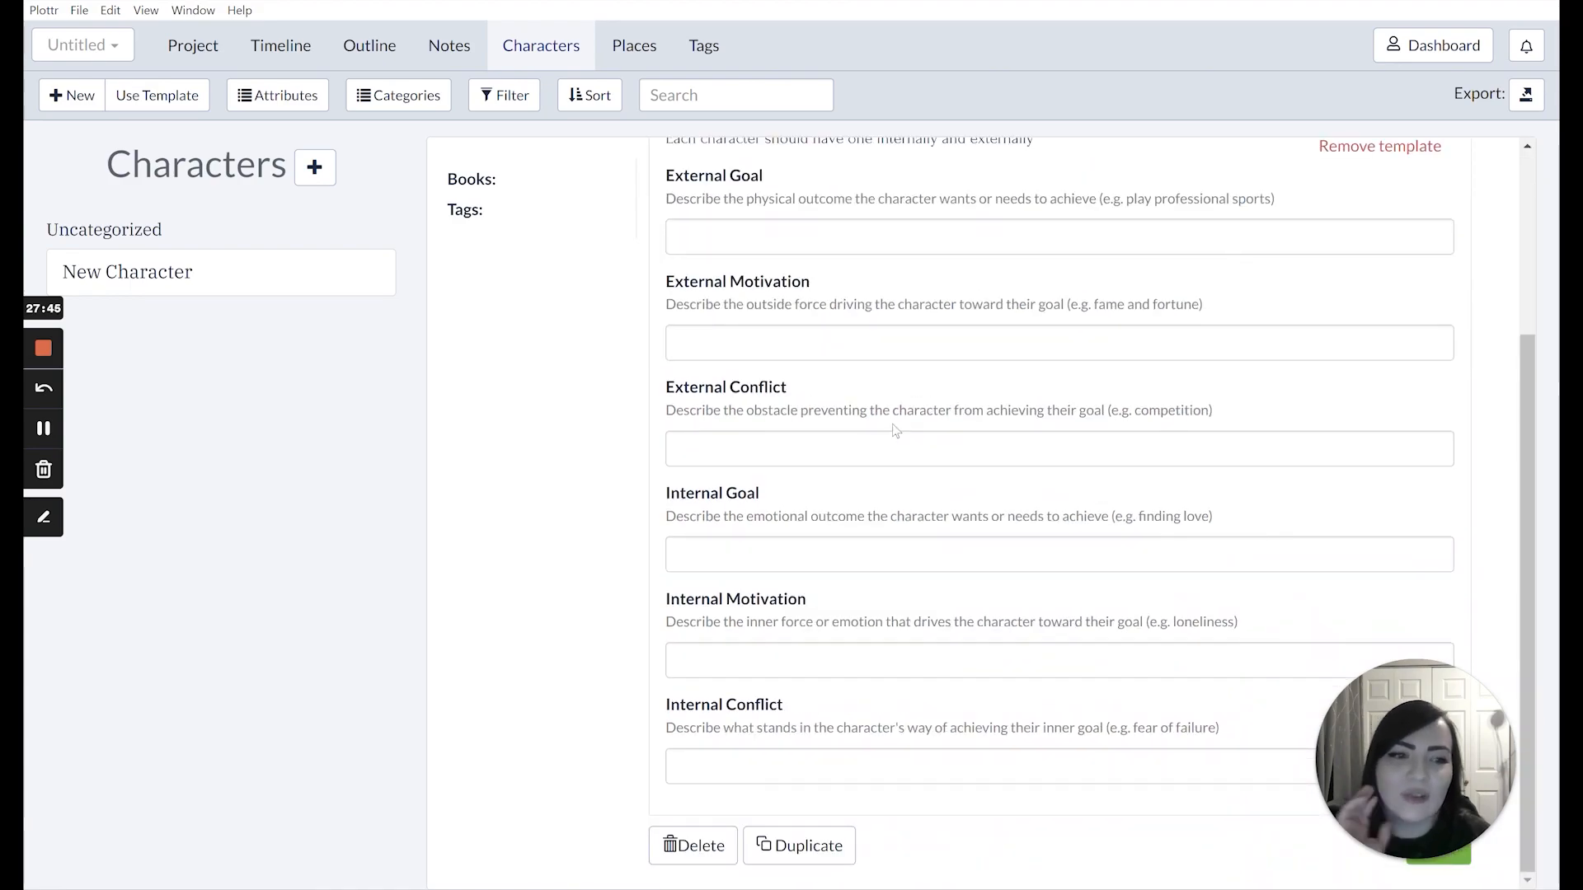
scroll(1112, 346, up, 3)
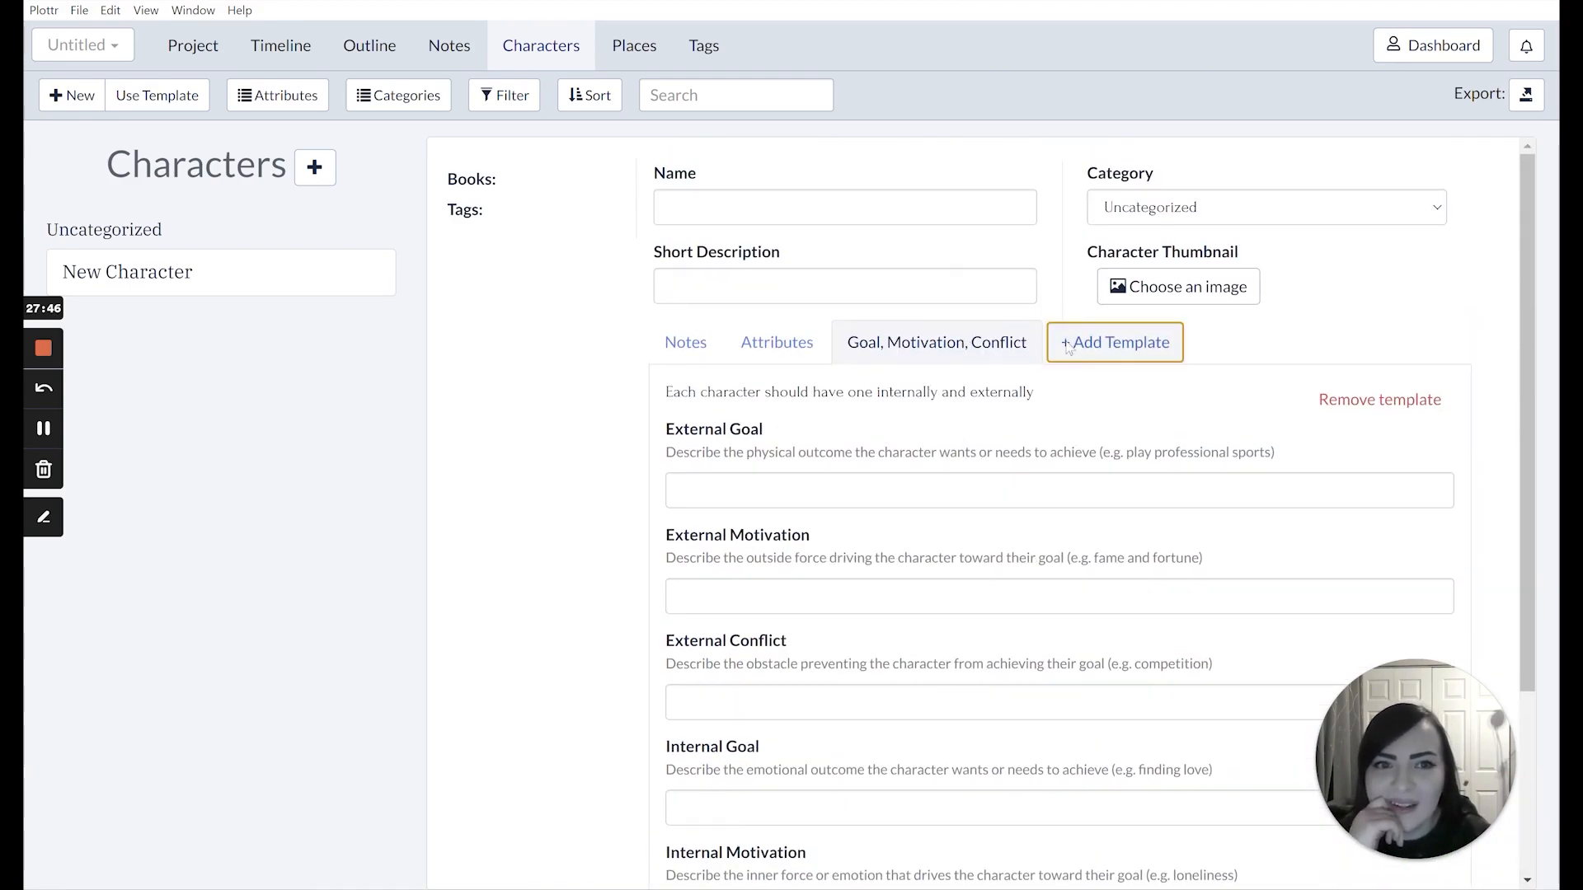
Look through the templates available for the new character without adding another one
click(1104, 339)
scroll(623, 389, down, 5)
scroll(623, 389, down, 1)
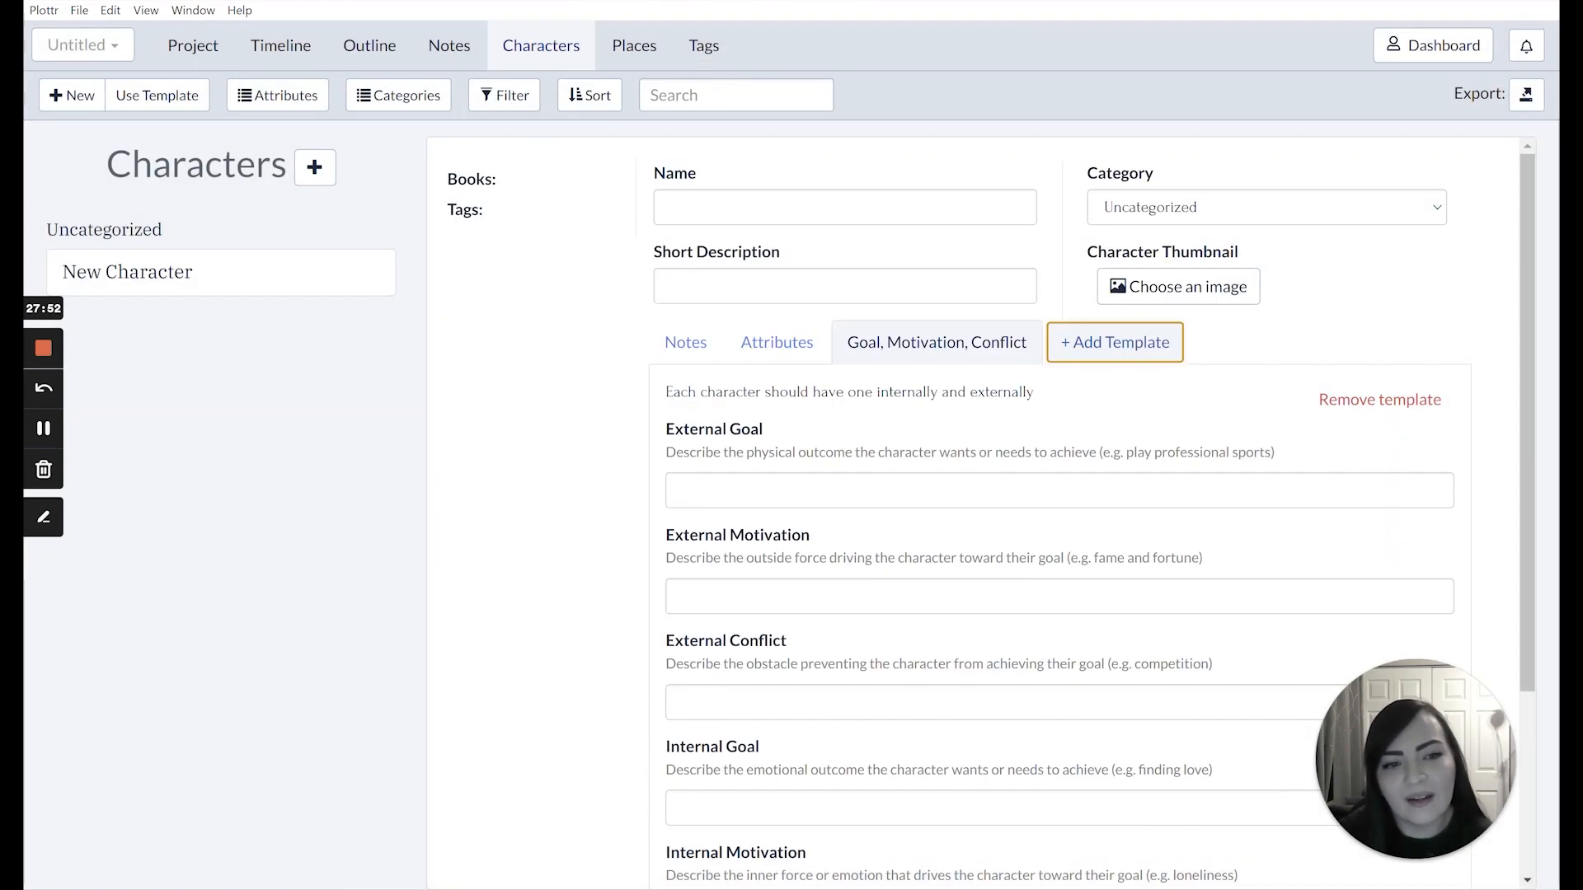
click(1156, 809)
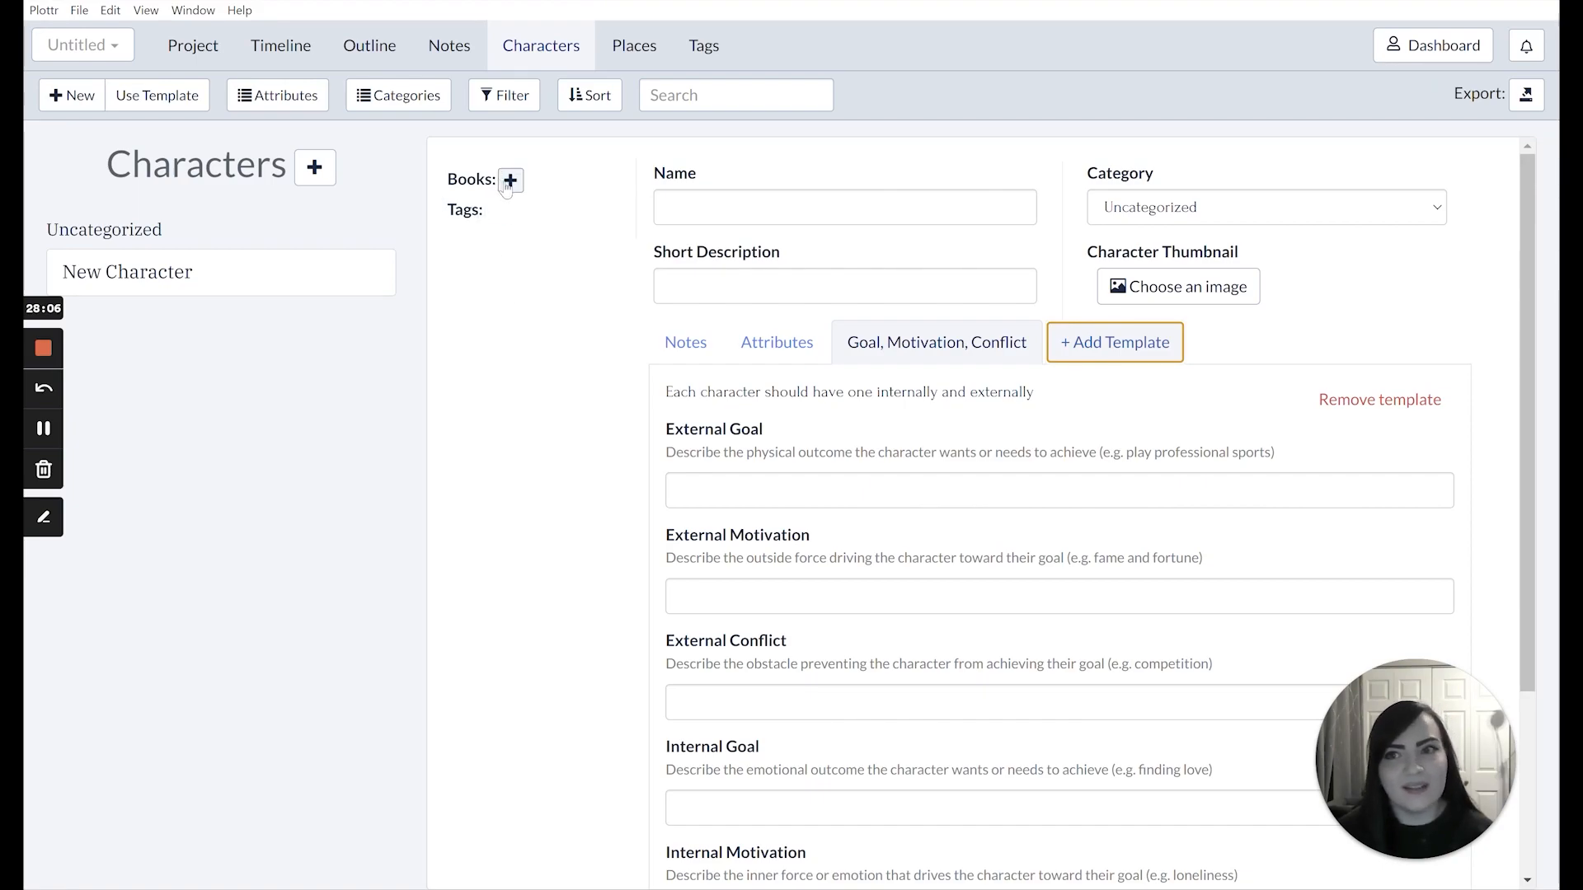
Try to assign the new character to the first untitled book in the series
click(509, 181)
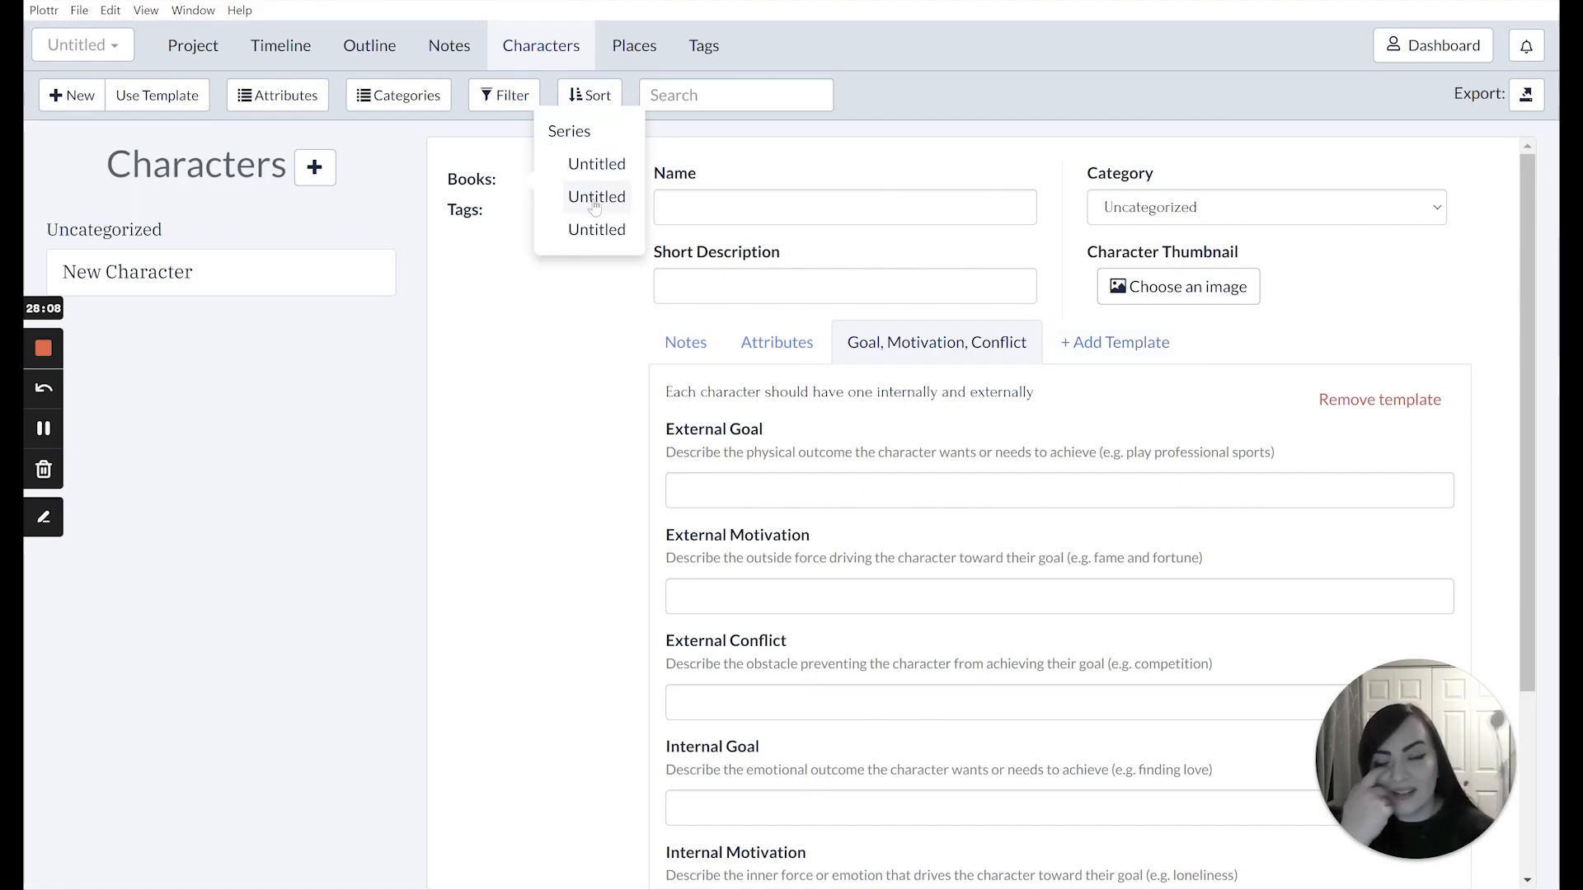
click(600, 165)
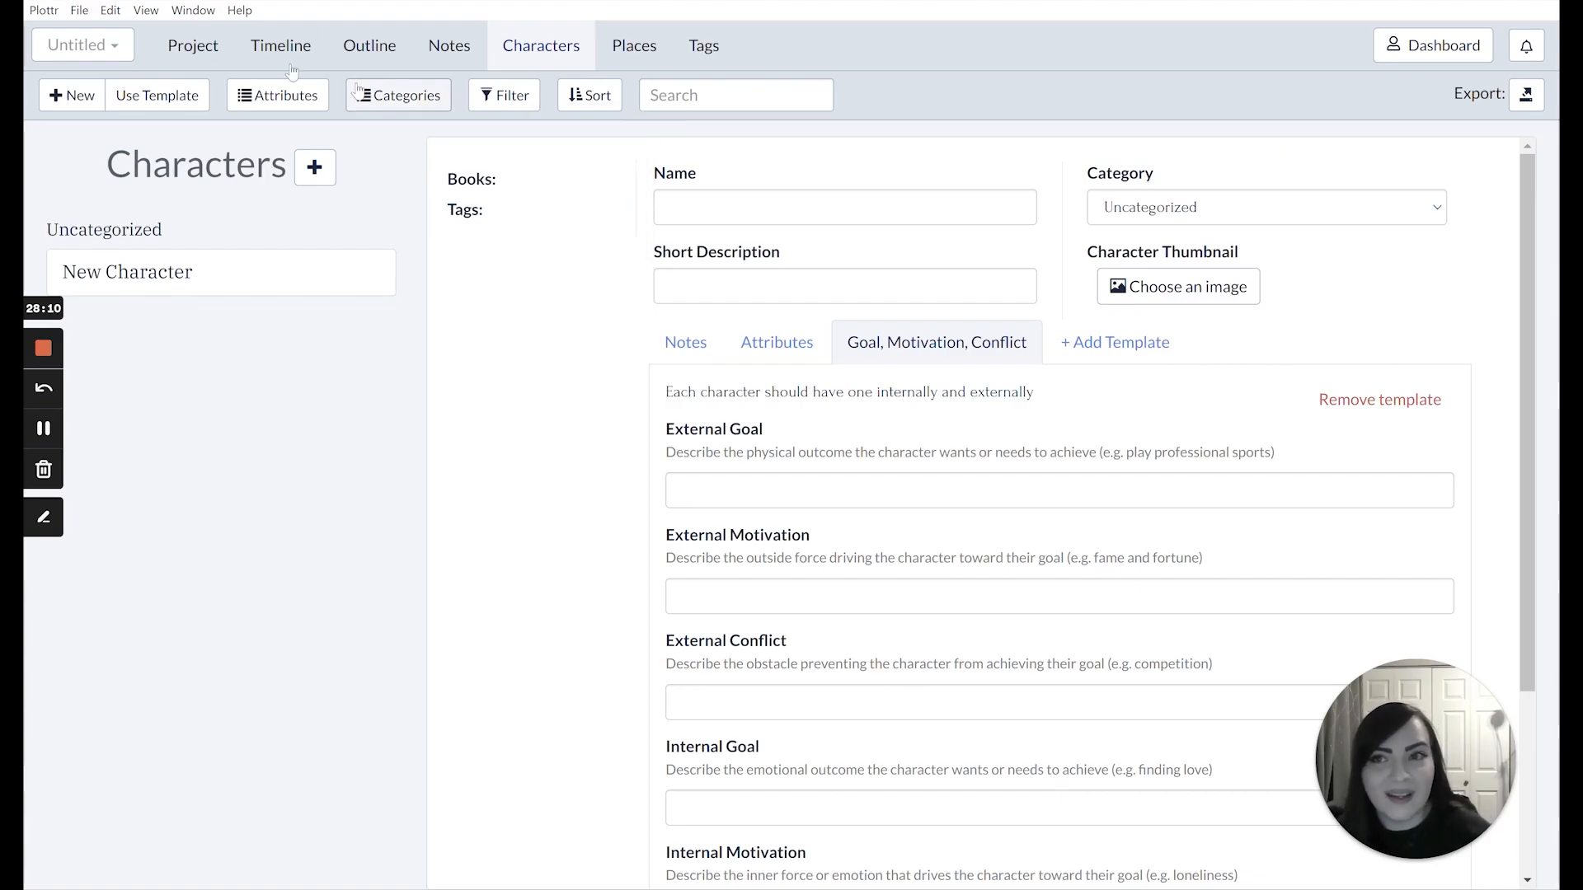
Title the second book in the series "2" and save its details
click(231, 51)
mouse_move(433, 455)
click(394, 404)
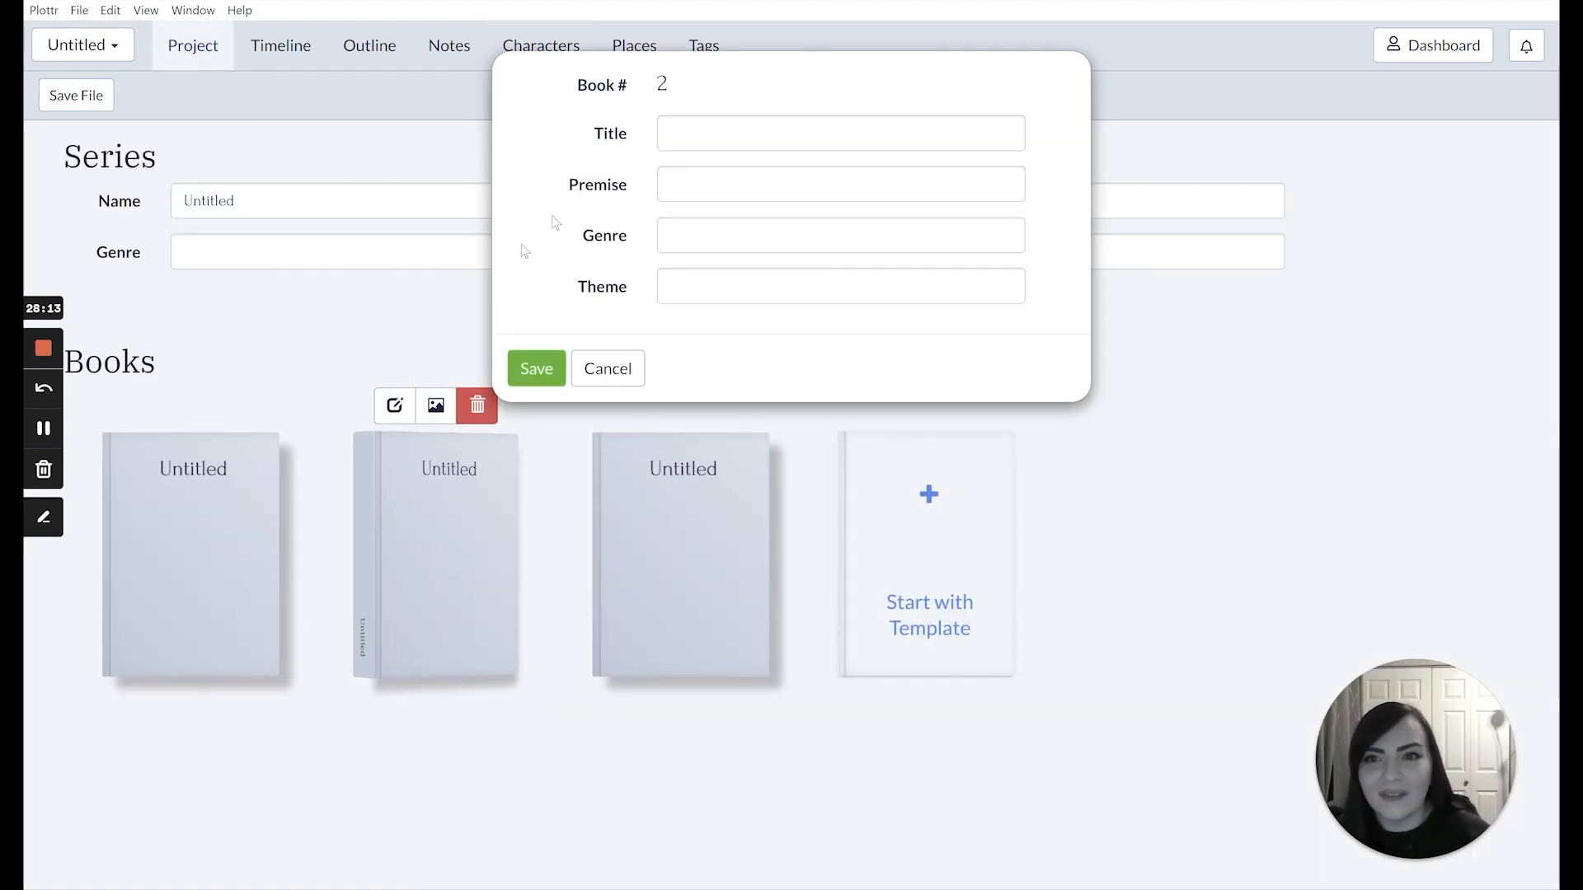
click(671, 133)
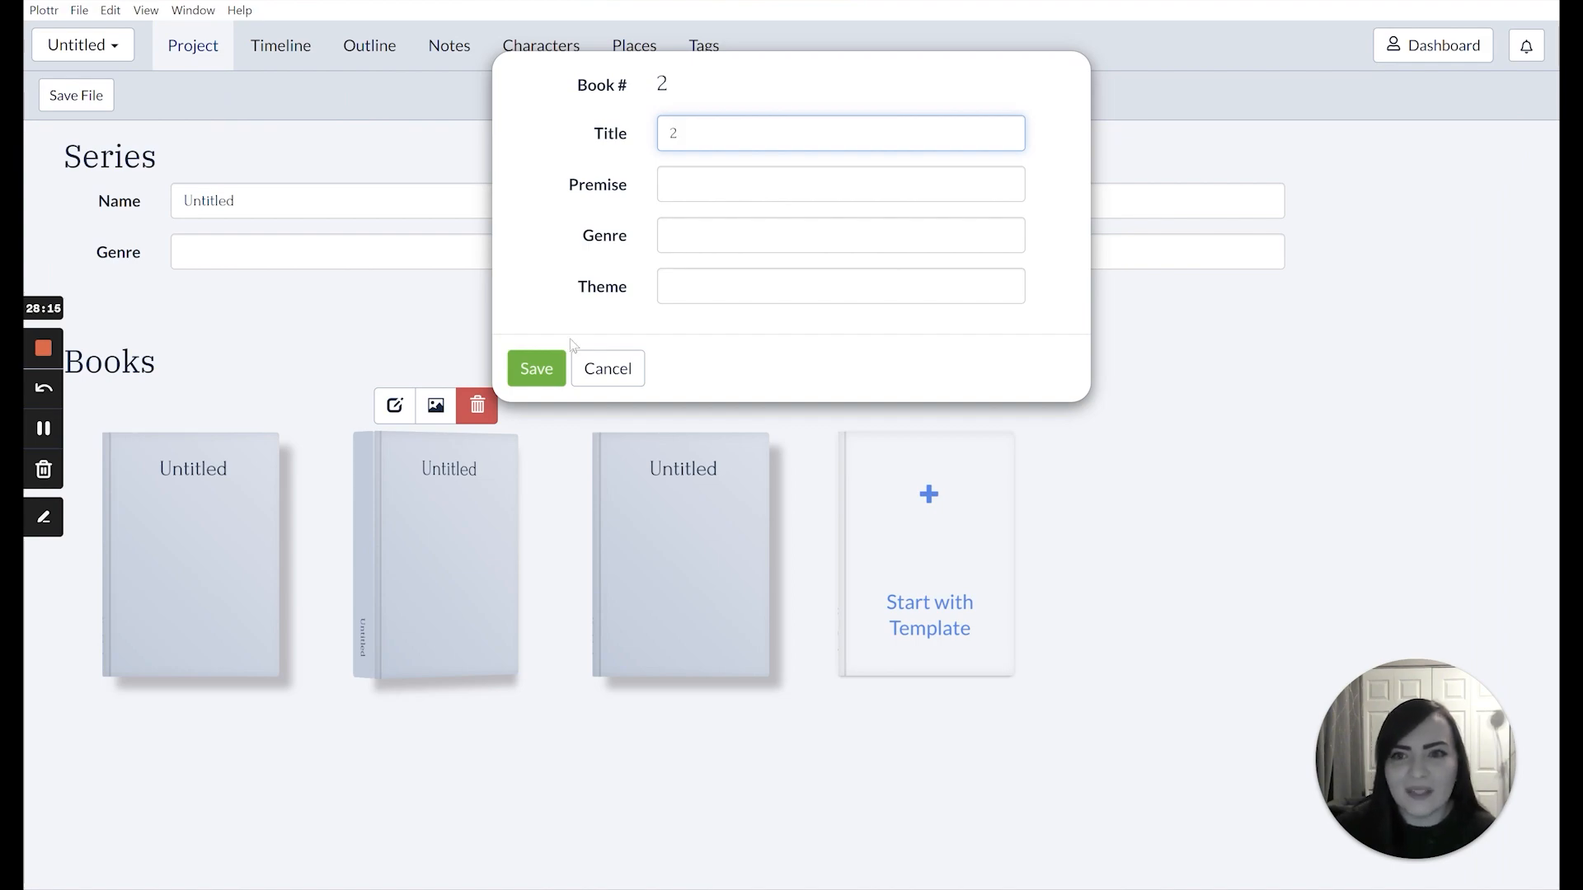
click(535, 368)
Title the third book in the series "3" and save its details
click(672, 491)
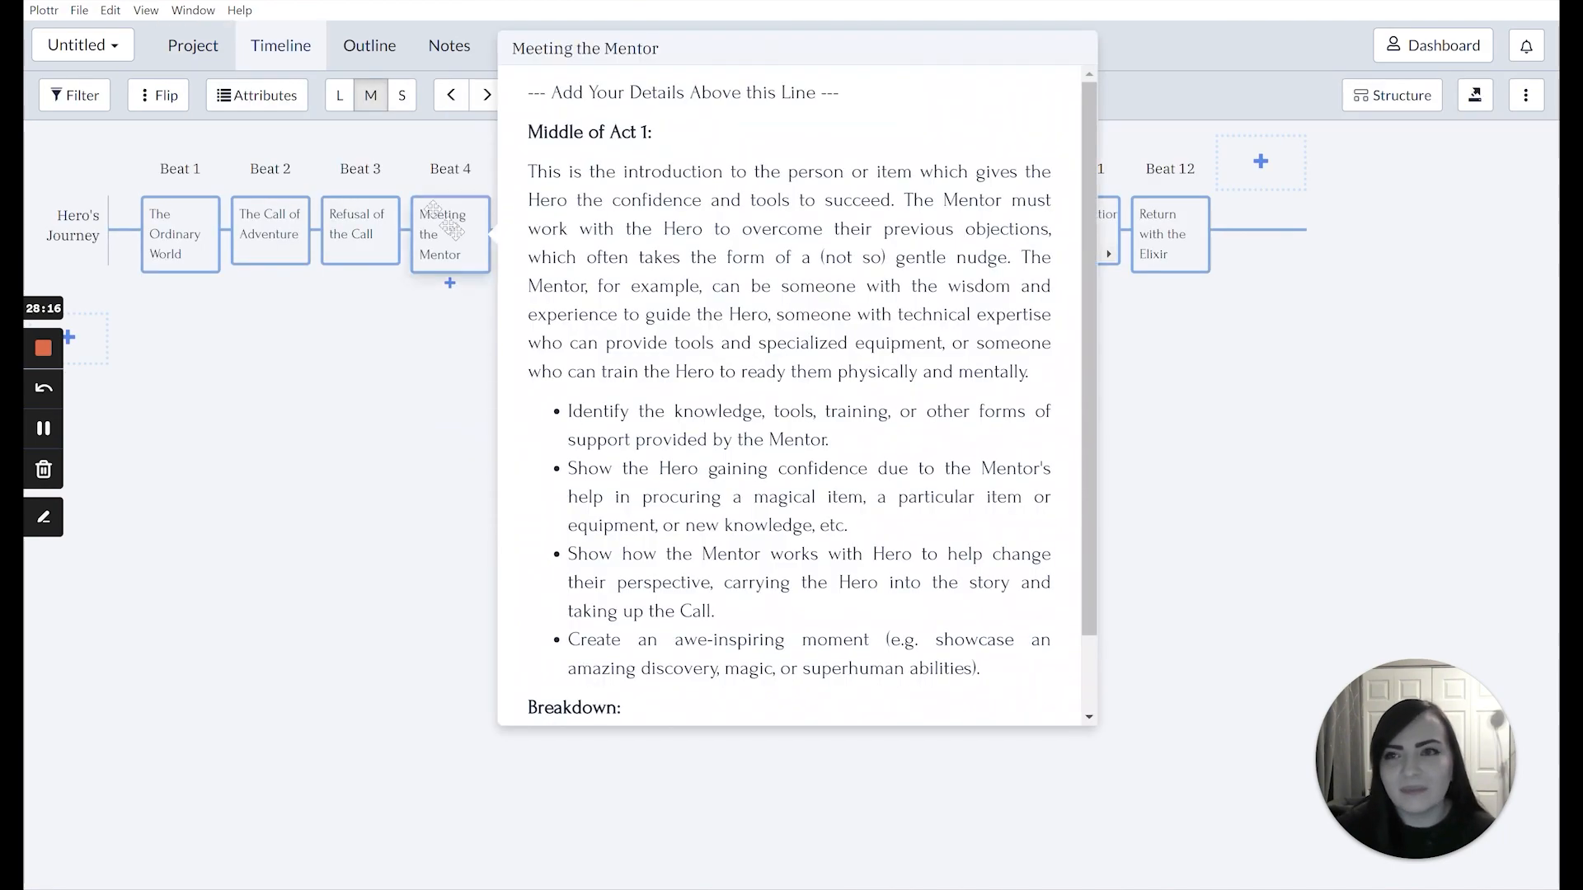
click(193, 45)
mouse_move(635, 467)
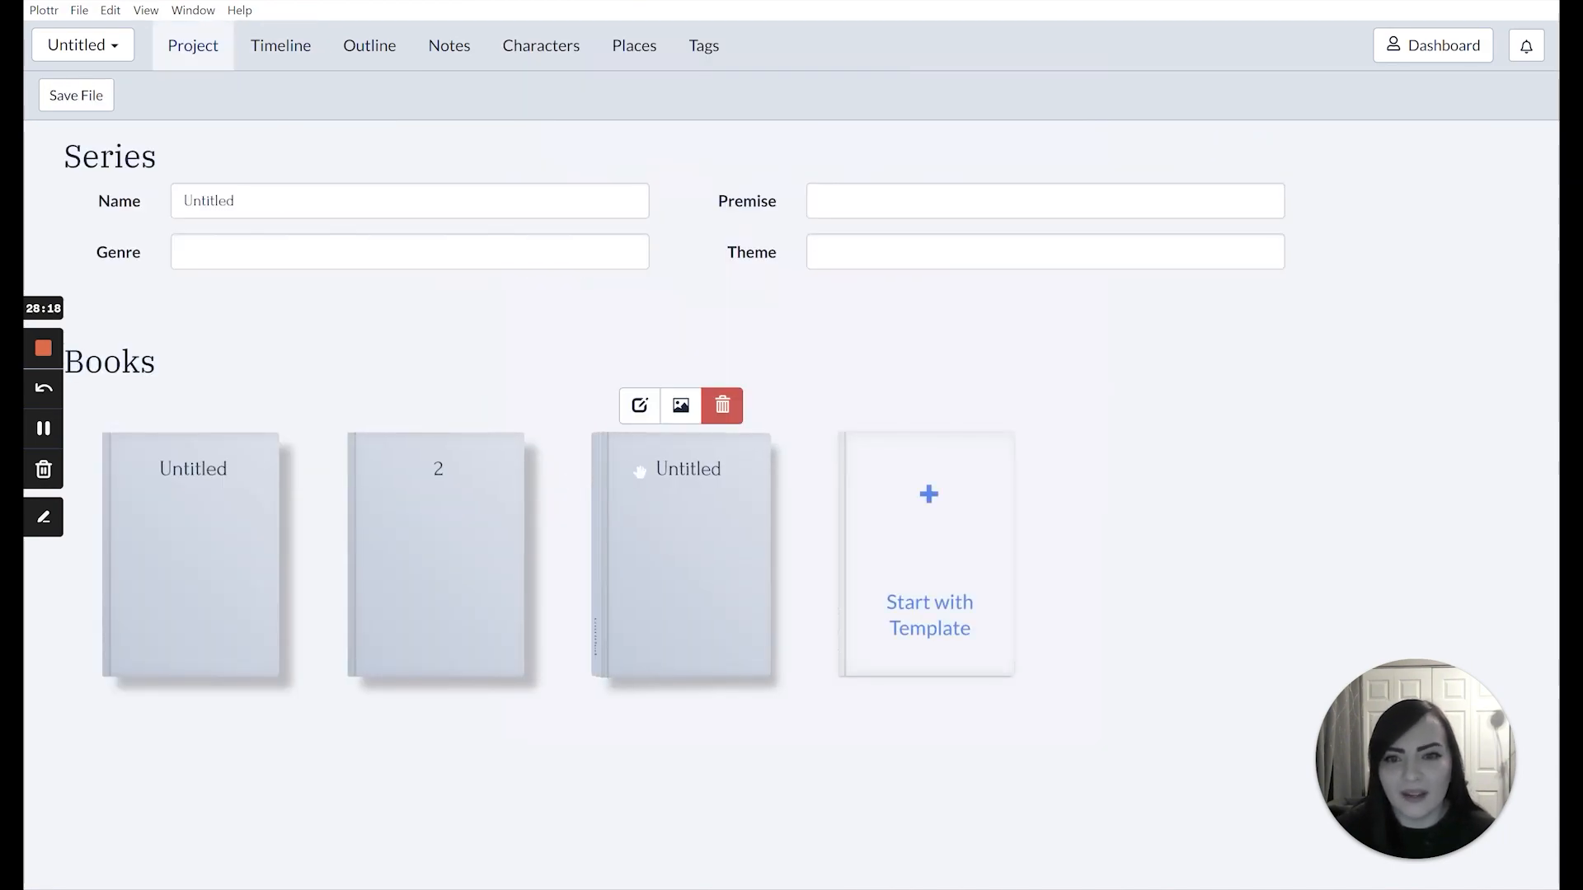
click(638, 404)
text(3)
click(536, 368)
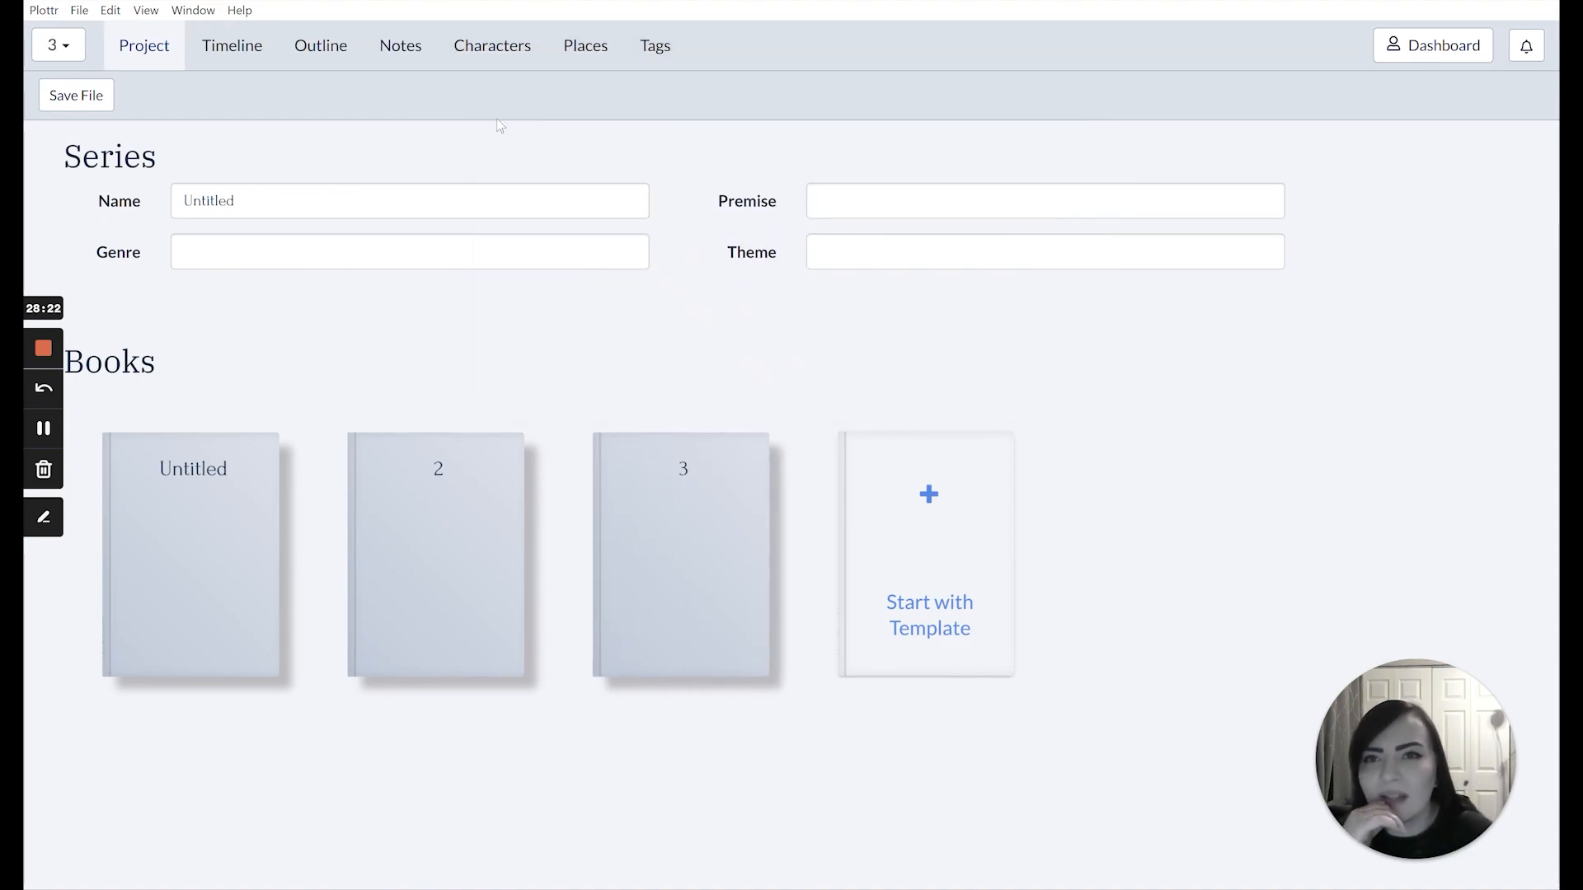
Assign the new character to books 2 and 3 and attach the tag "a" to it
click(492, 45)
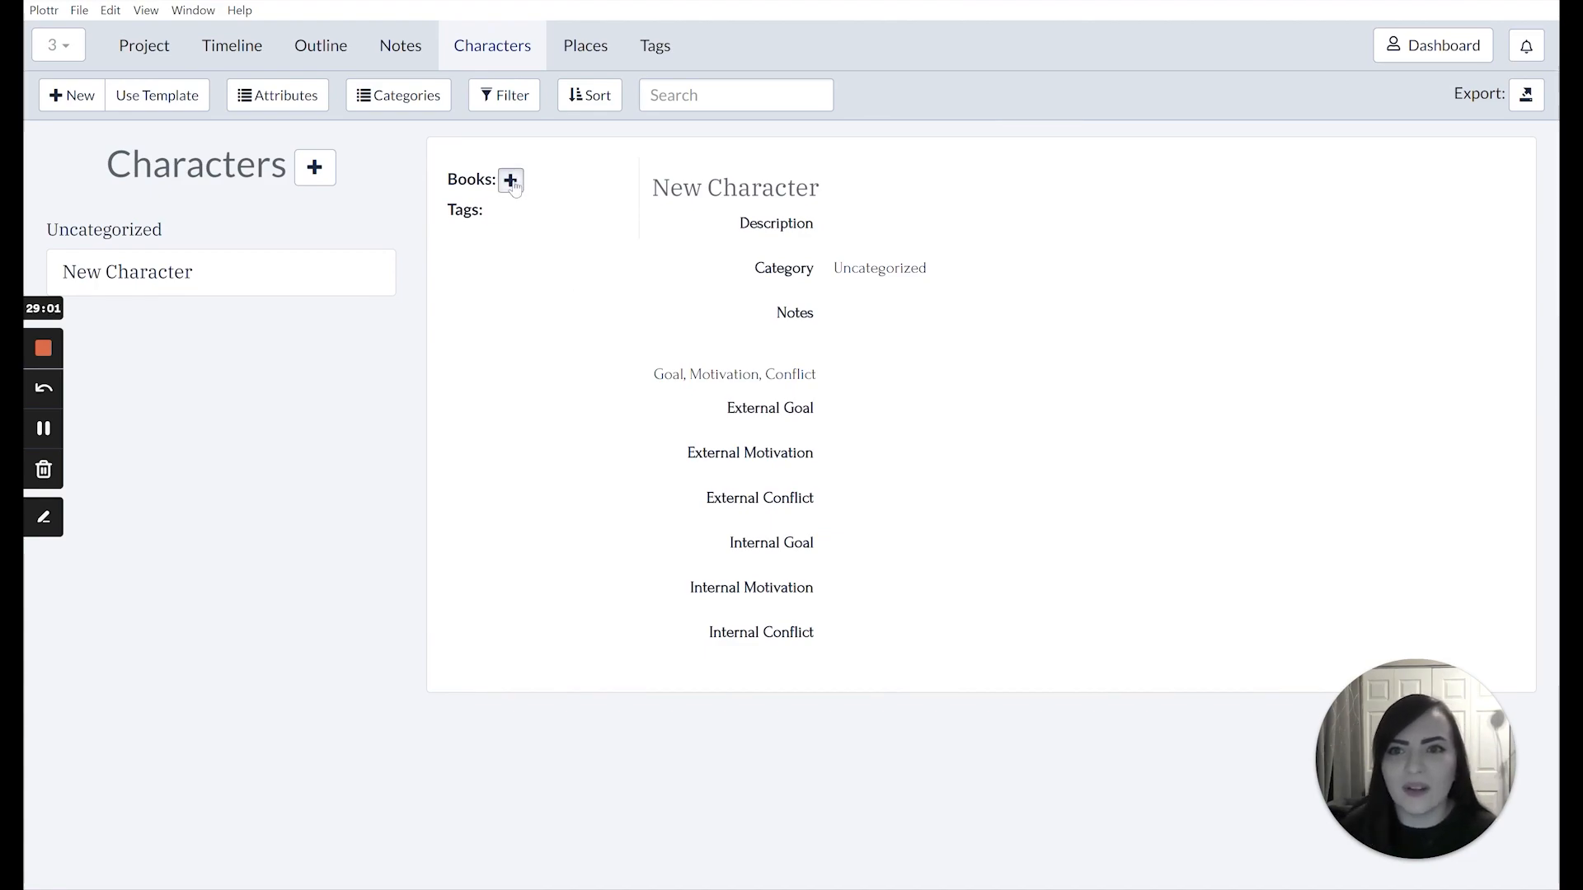
click(511, 180)
click(572, 196)
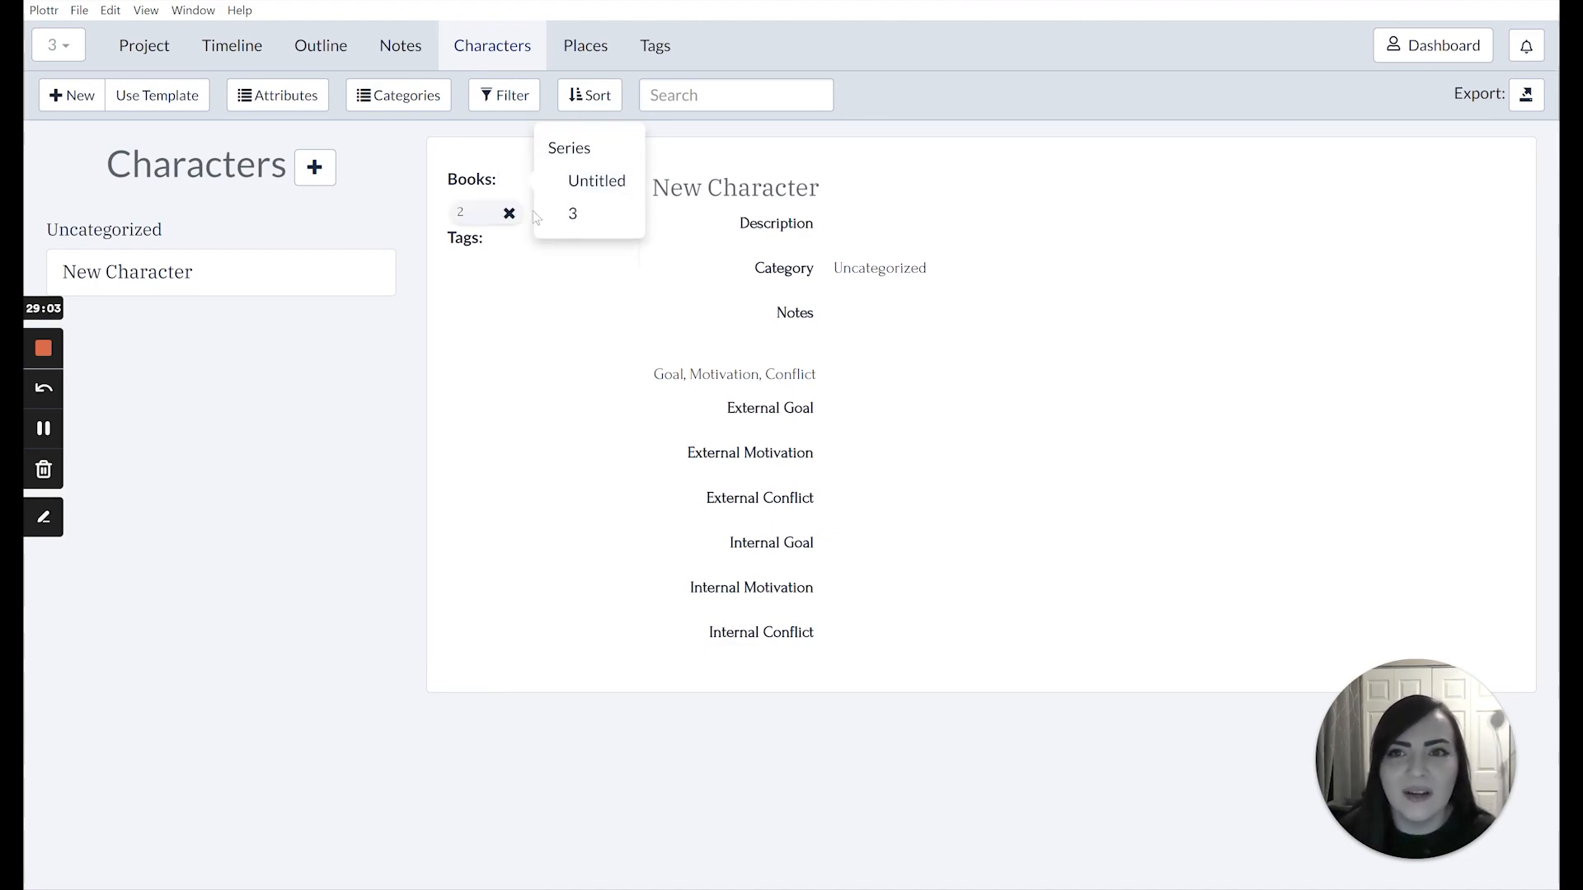
click(574, 214)
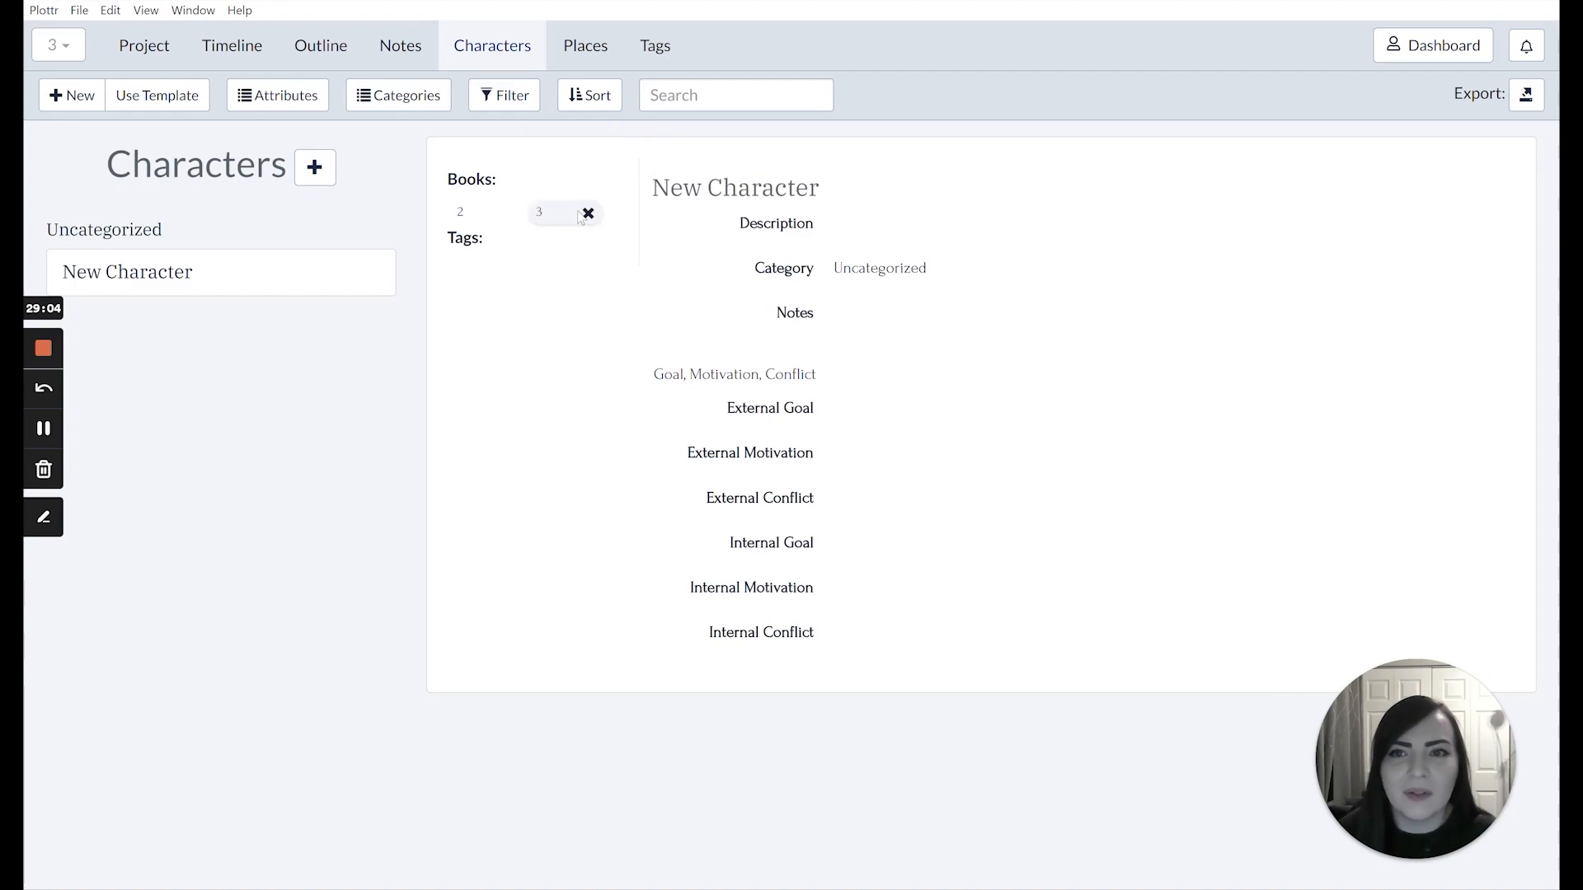
click(497, 239)
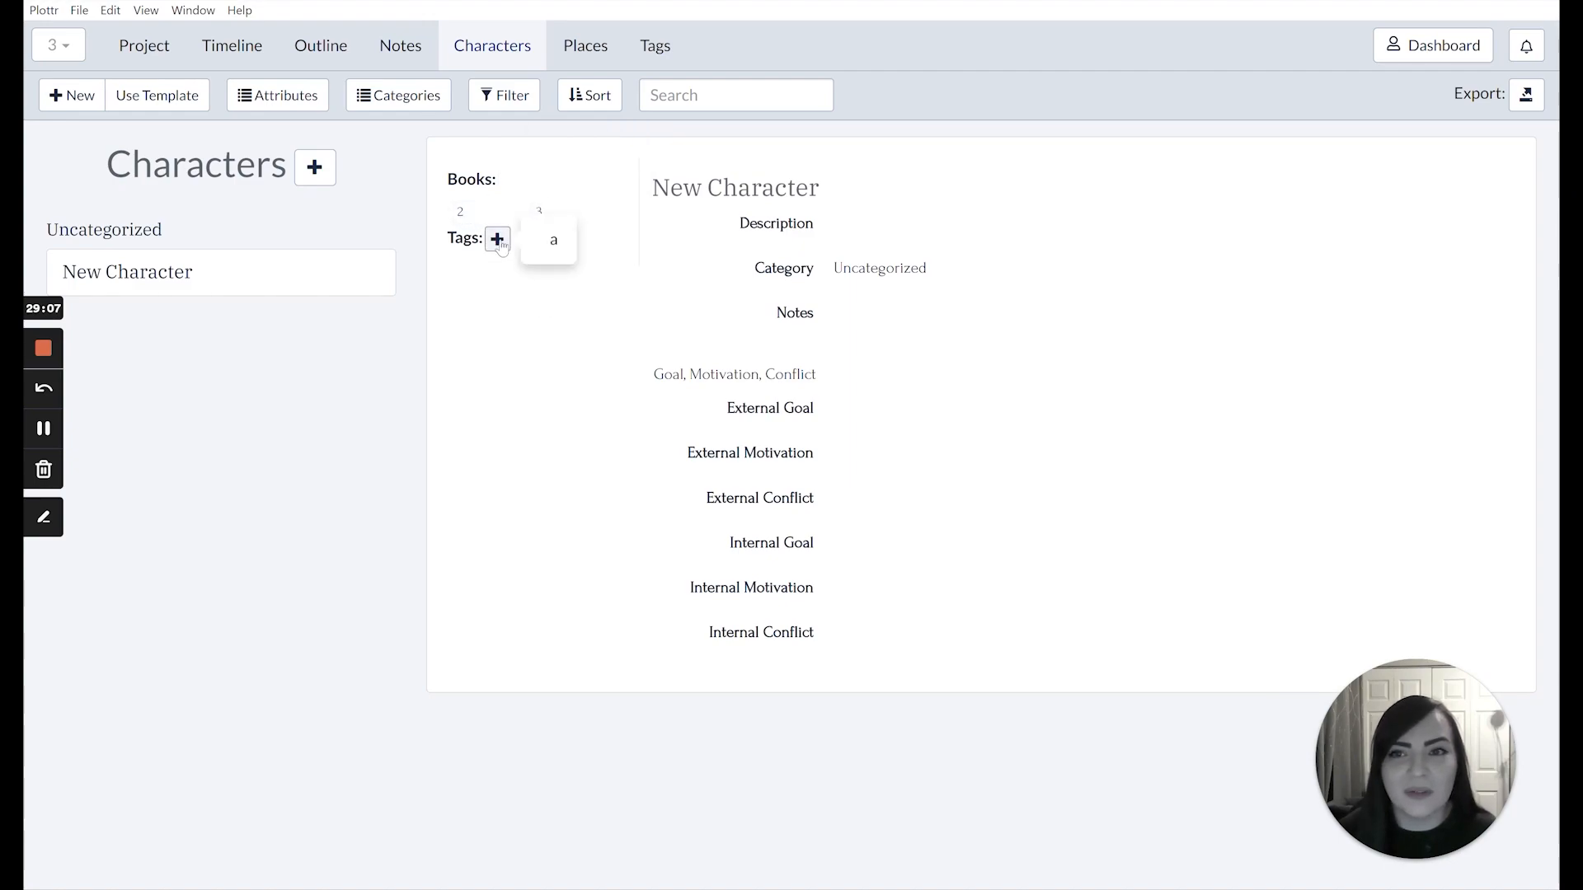
click(550, 239)
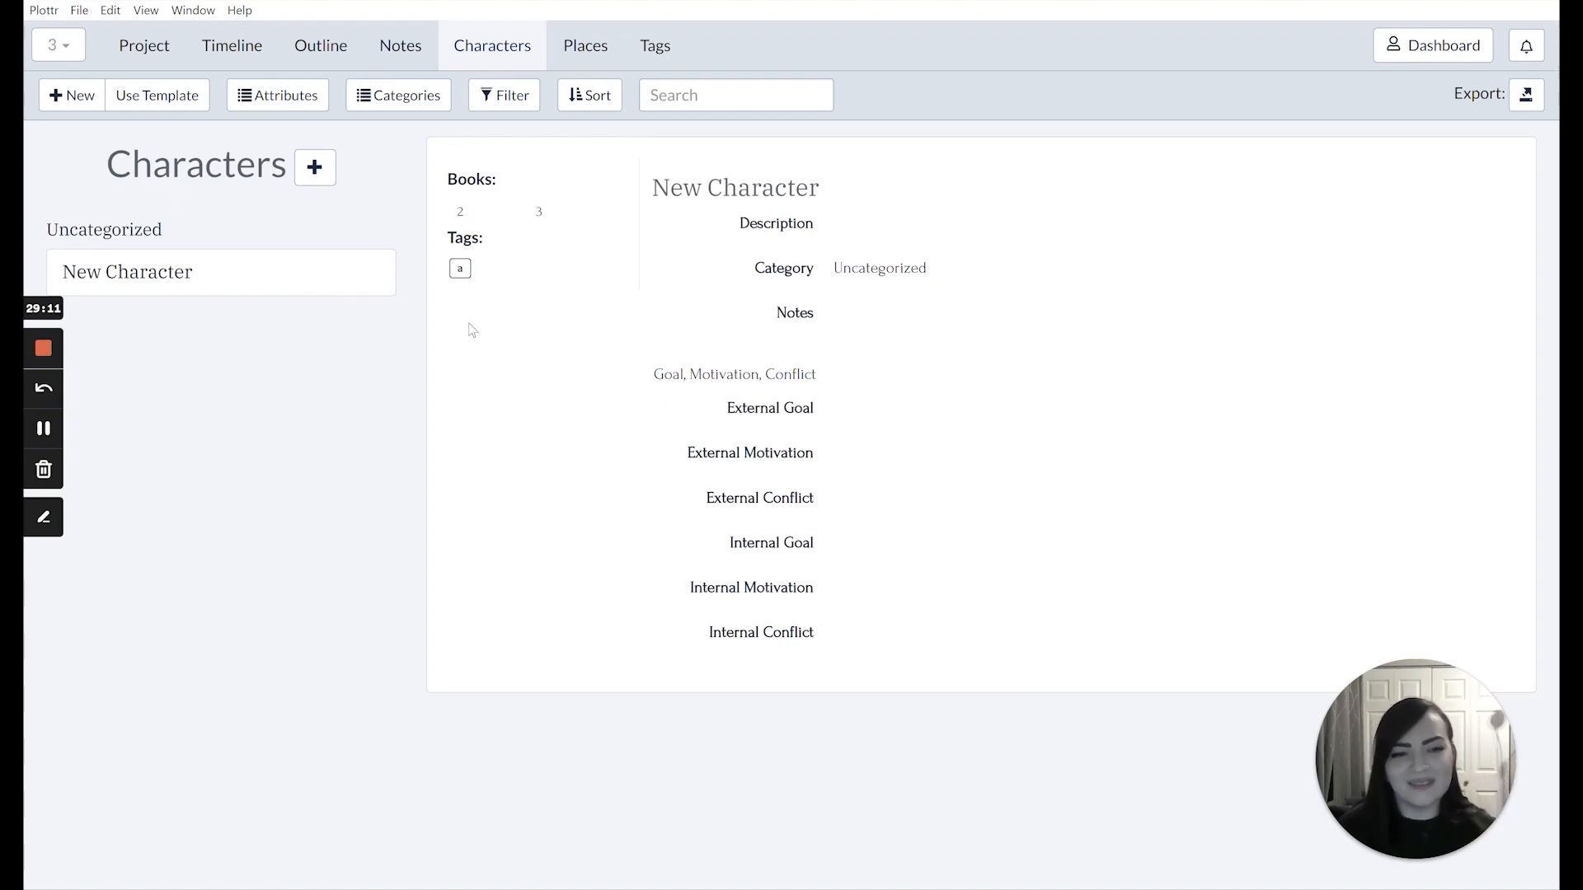
mouse_move(506, 191)
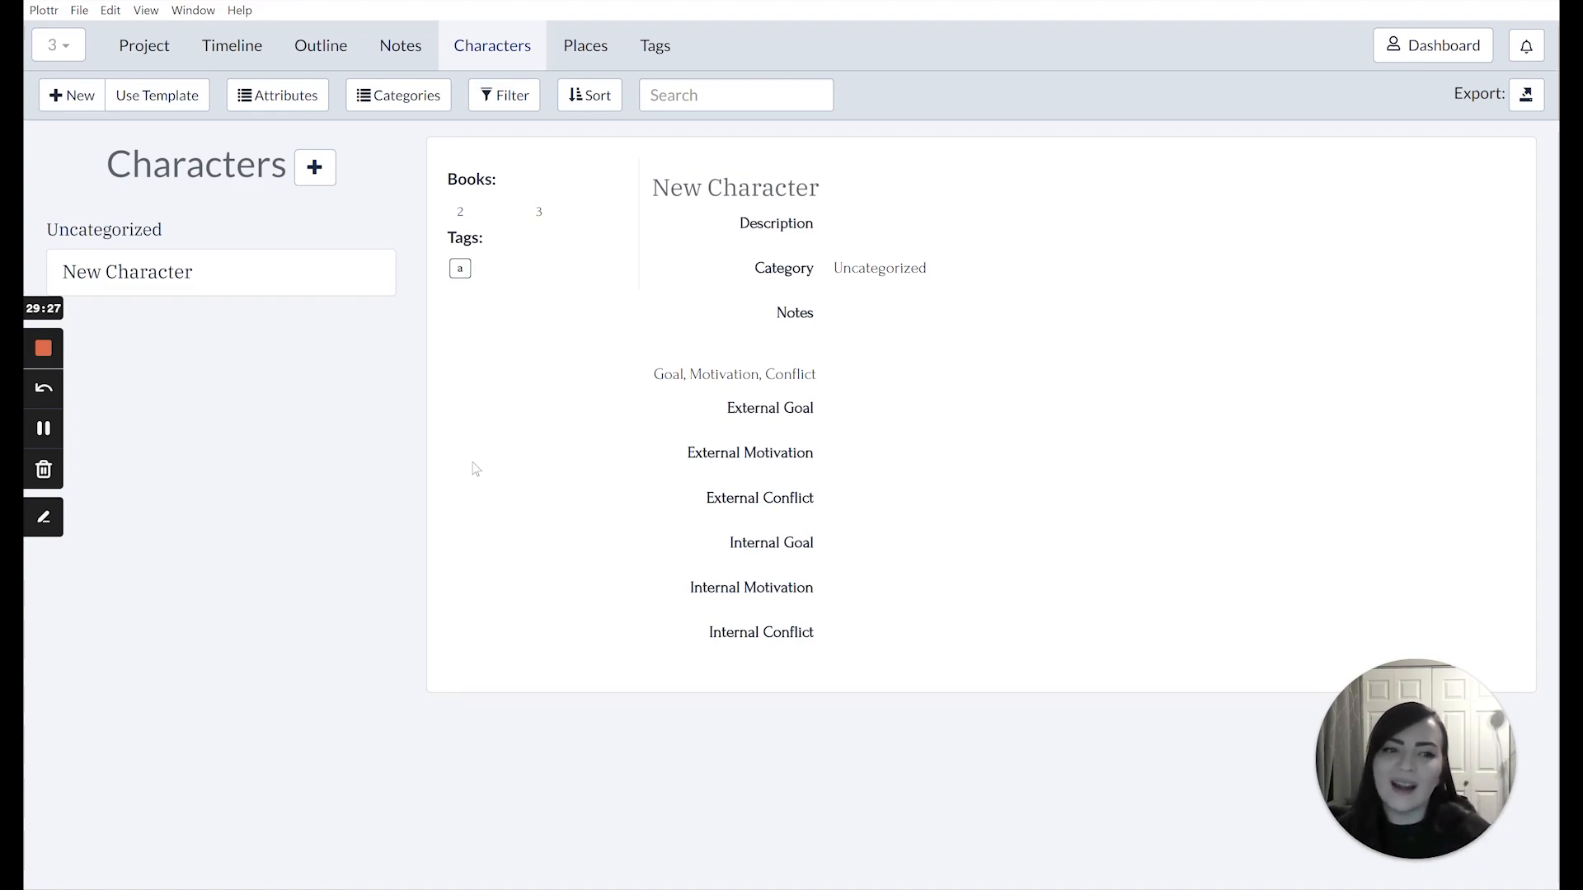
View book 3's Hero's Journey timeline, and switch to the dashboard window with the project creation options
click(245, 60)
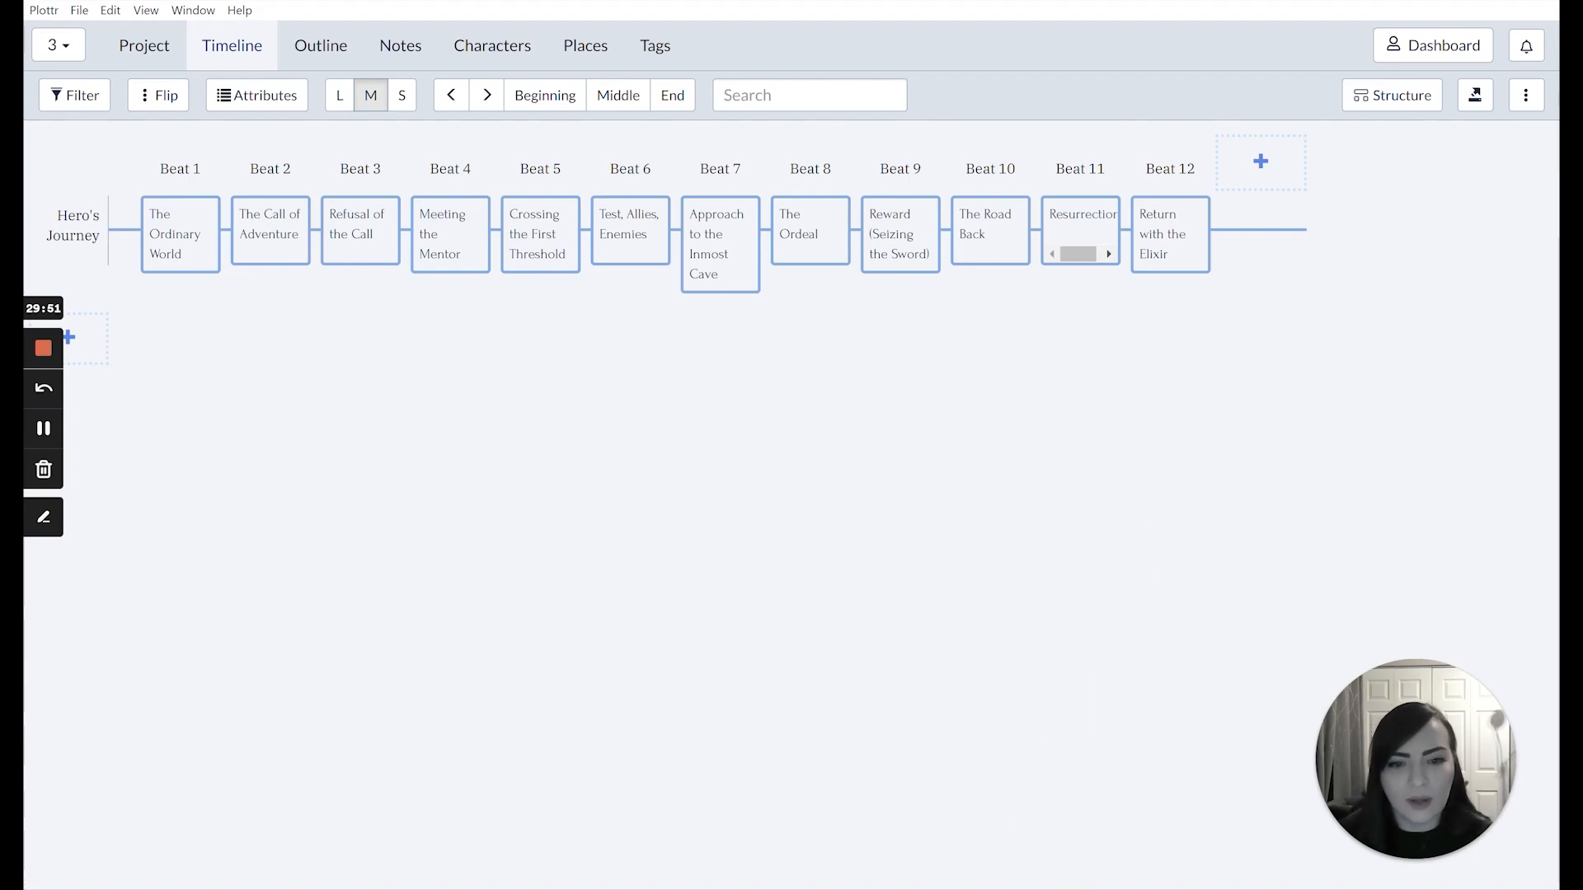
click(954, 889)
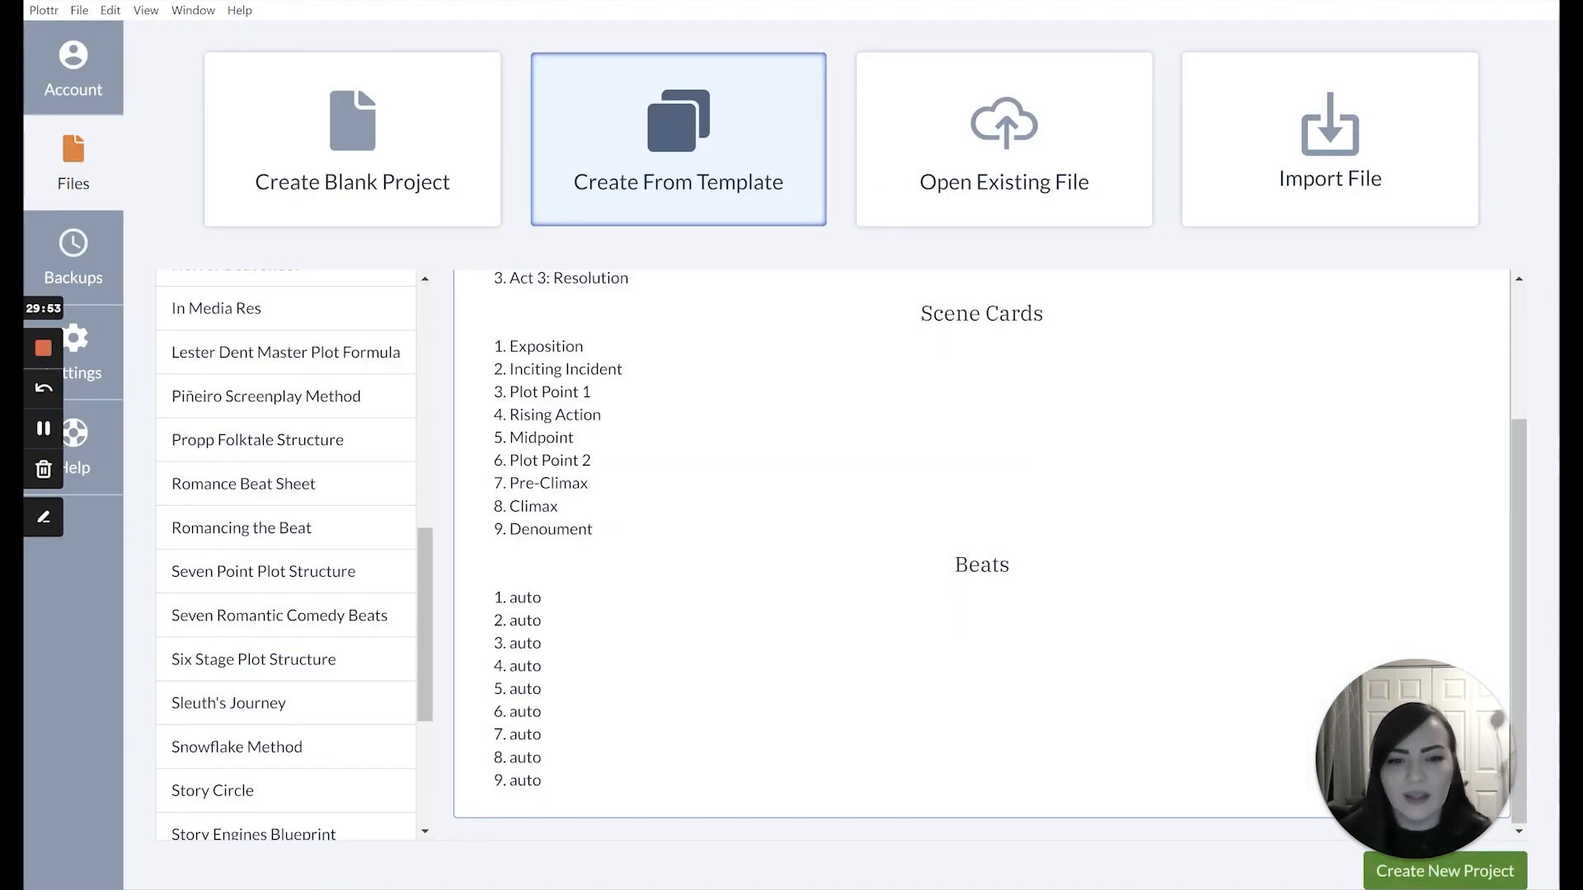
key(alt+Tab)
key(alt+Tab)
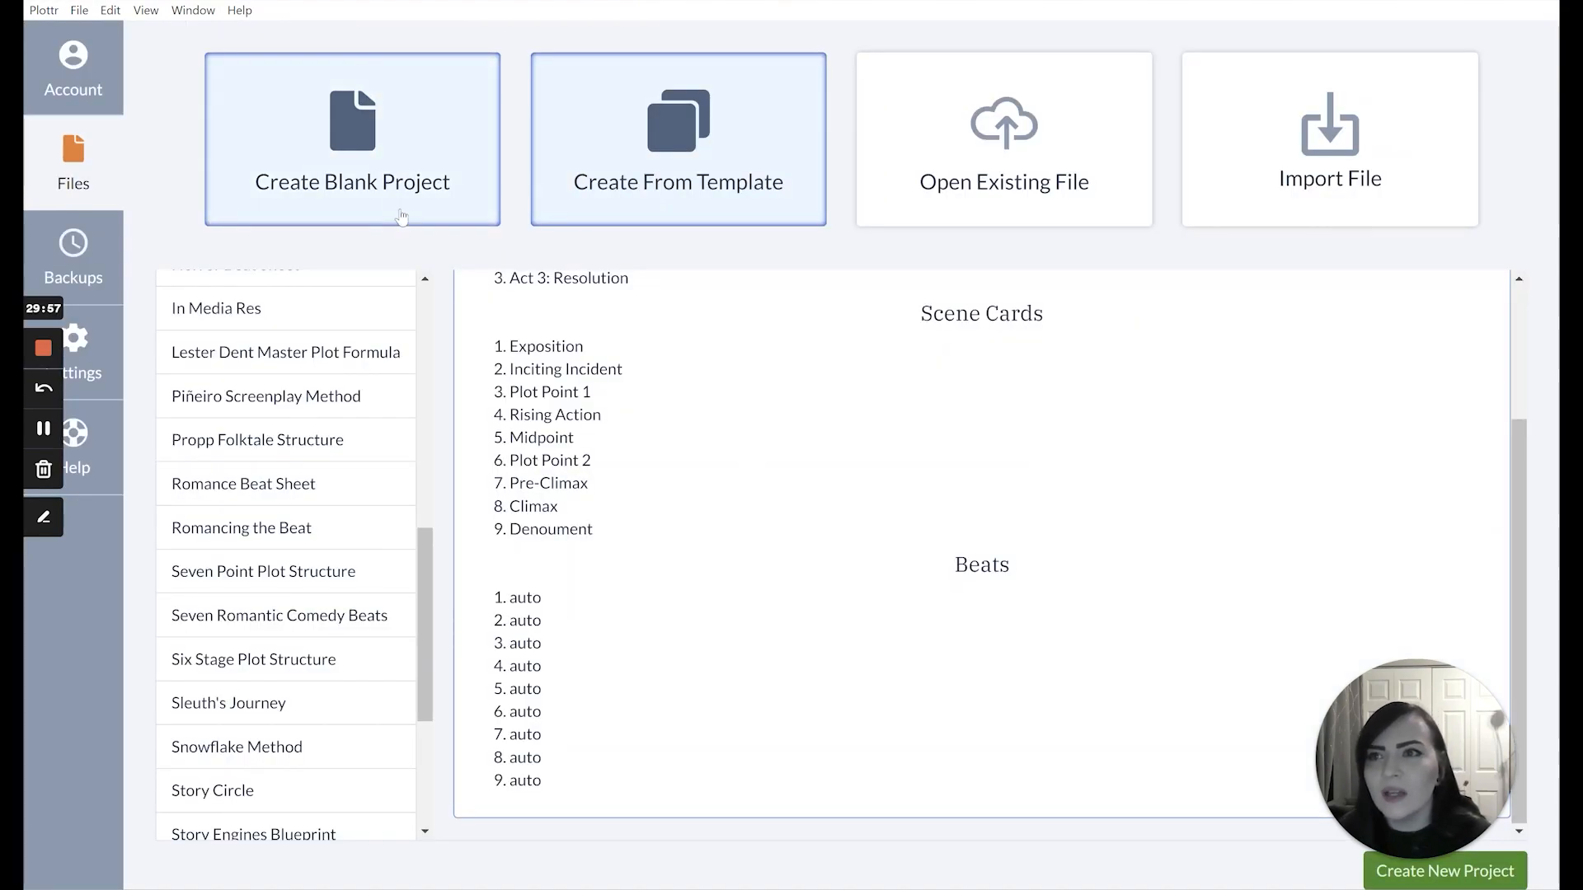
Look over the dashboard's starter templates, general settings and help resources
scroll(214, 274, up, 8)
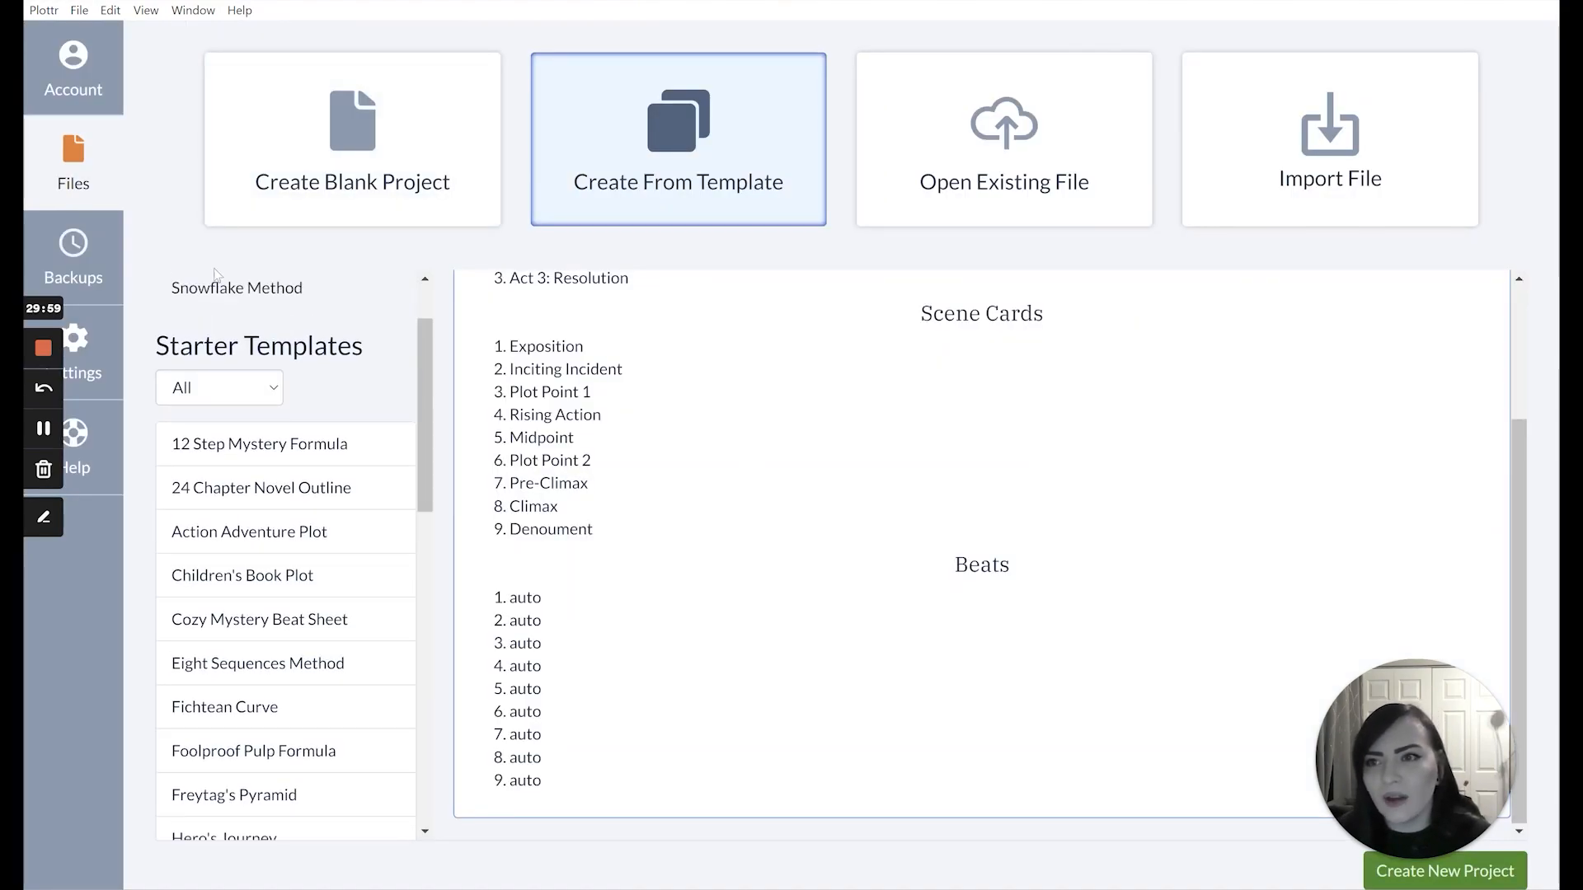
click(94, 376)
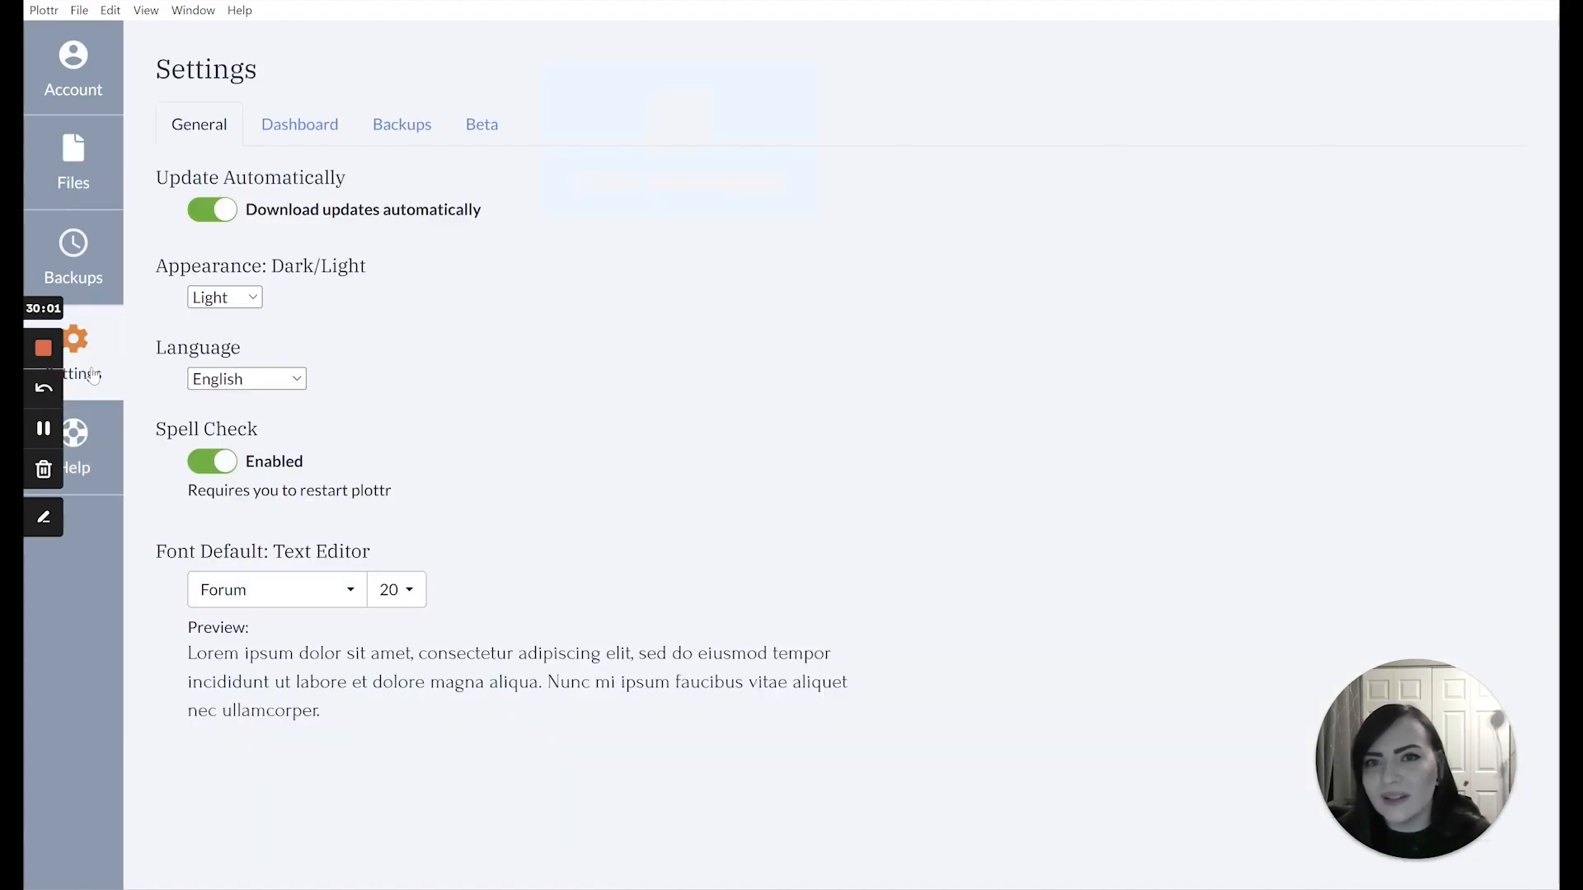
click(91, 443)
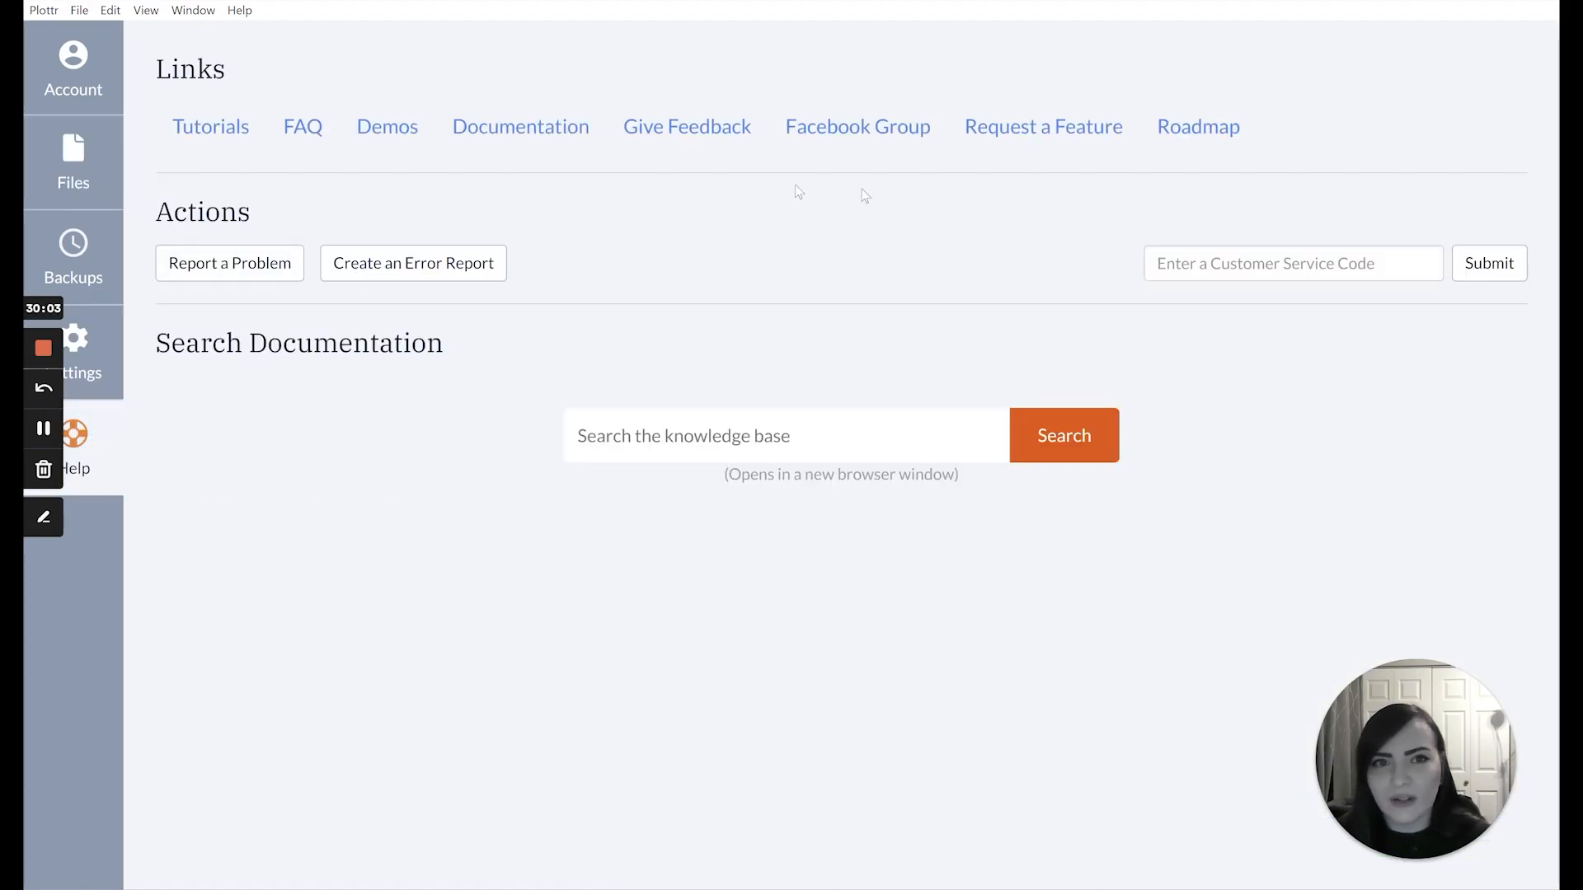